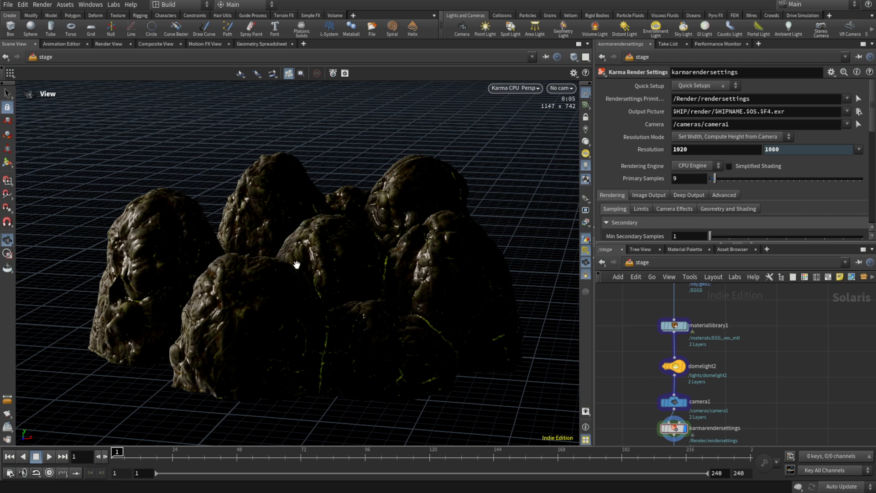
Step: Examine the rendered cluster of eggs in the viewport from several angles and distances
{"action": "scroll", "coordinate": [805, 341], "scroll_direction": "down", "scroll_amount": 3}
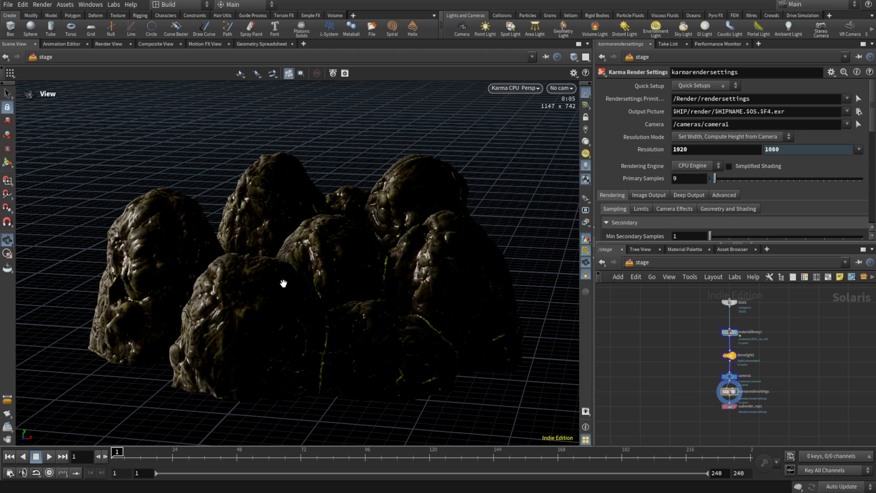
{"action": "left_click_drag", "start_coordinate": [283, 274], "coordinate": [407, 221]}
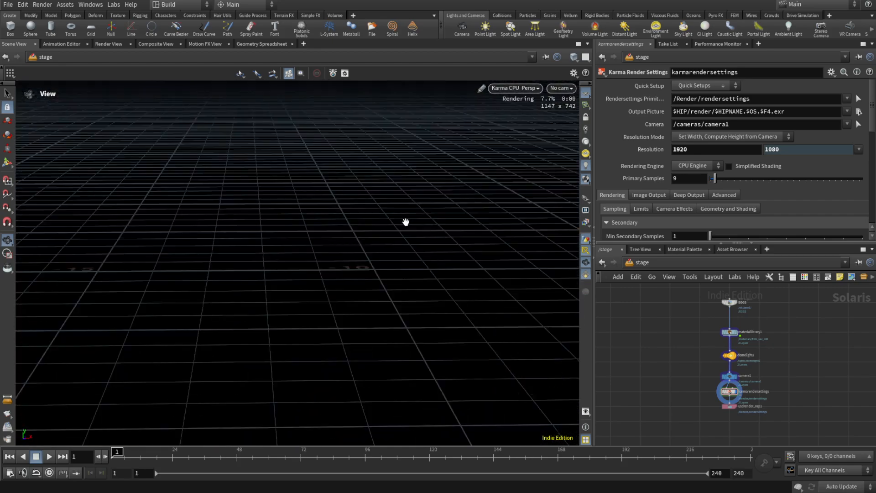
{"action": "left_click_drag", "start_coordinate": [410, 256], "coordinate": [181, 238]}
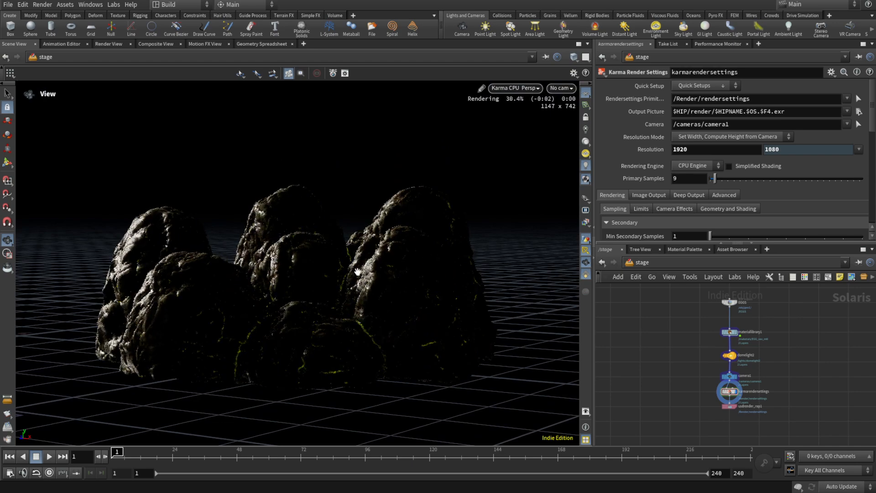
{"action": "mouse_move", "coordinate": [358, 272]}
{"action": "left_mouse_down"}
{"action": "mouse_move", "coordinate": [324, 261]}
{"action": "mouse_move", "coordinate": [343, 266]}
{"action": "left_mouse_up"}
{"action": "scroll", "coordinate": [324, 261], "scroll_direction": "down", "scroll_amount": 4}
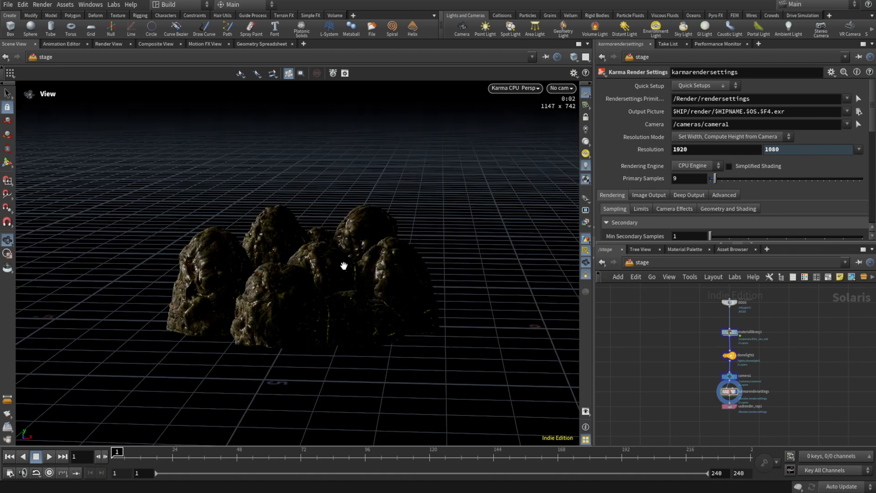
{"action": "scroll", "coordinate": [345, 266], "scroll_direction": "up", "scroll_amount": 3}
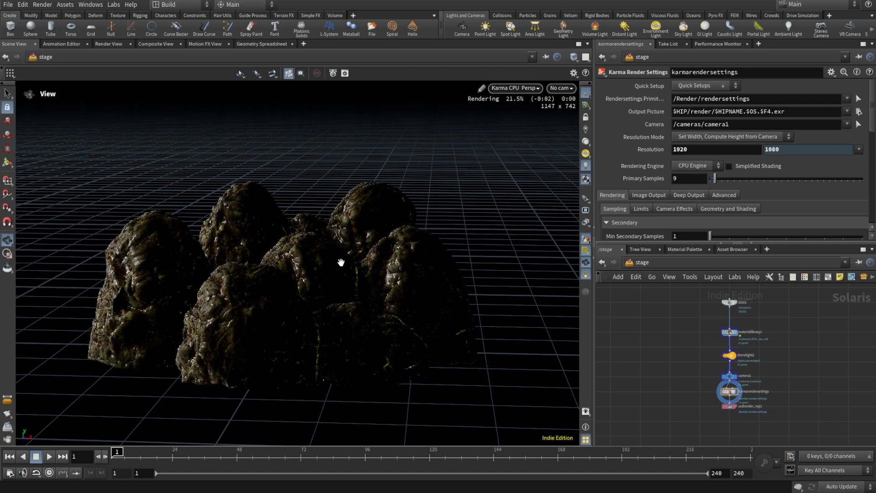
{"action": "left_click_drag", "start_coordinate": [341, 262], "coordinate": [313, 251]}
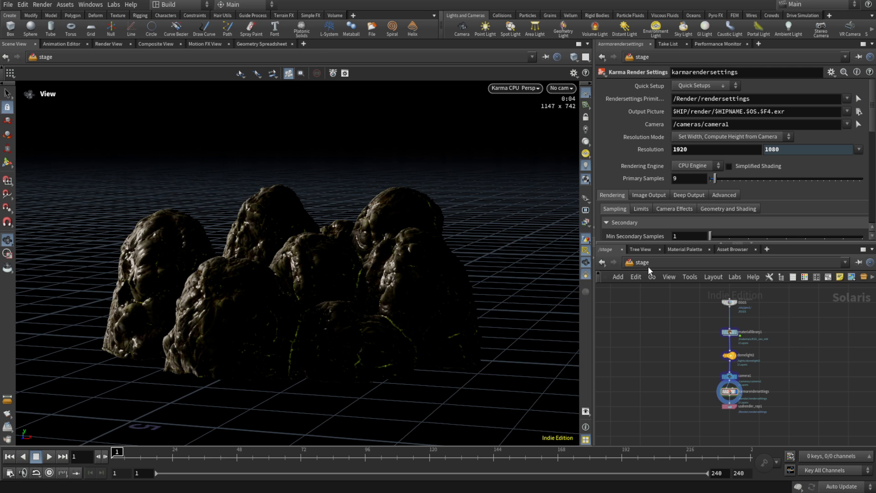
Step: Switch the viewport renderer to Houdini GL and hide the geo1 object in the obj network
{"action": "left_click", "coordinate": [519, 87]}
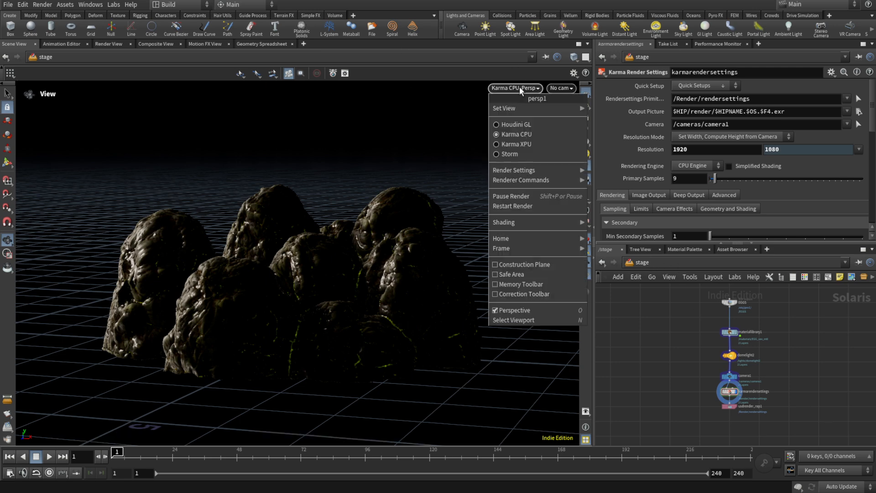
{"action": "left_click", "coordinate": [515, 125]}
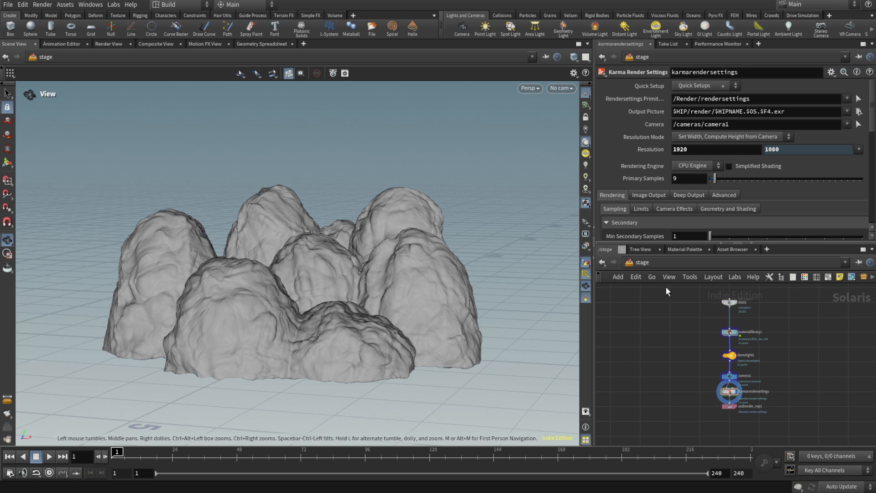
{"action": "left_click", "coordinate": [629, 262]}
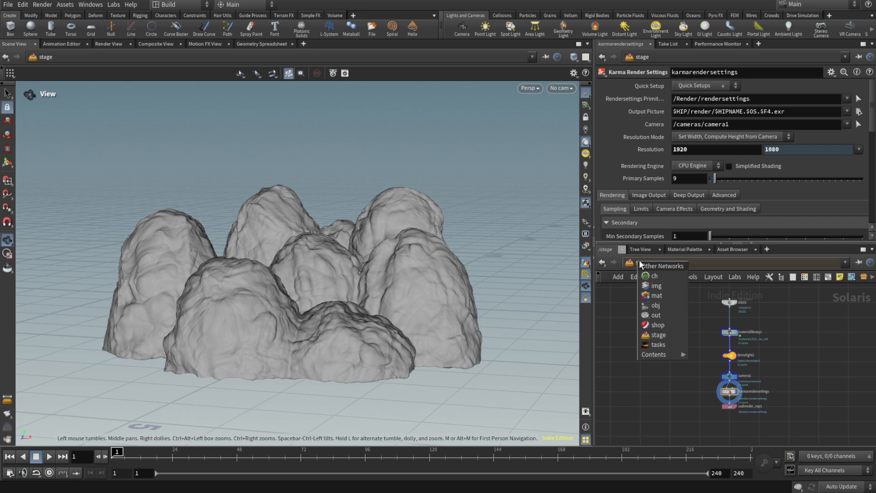
{"action": "left_click", "coordinate": [656, 304]}
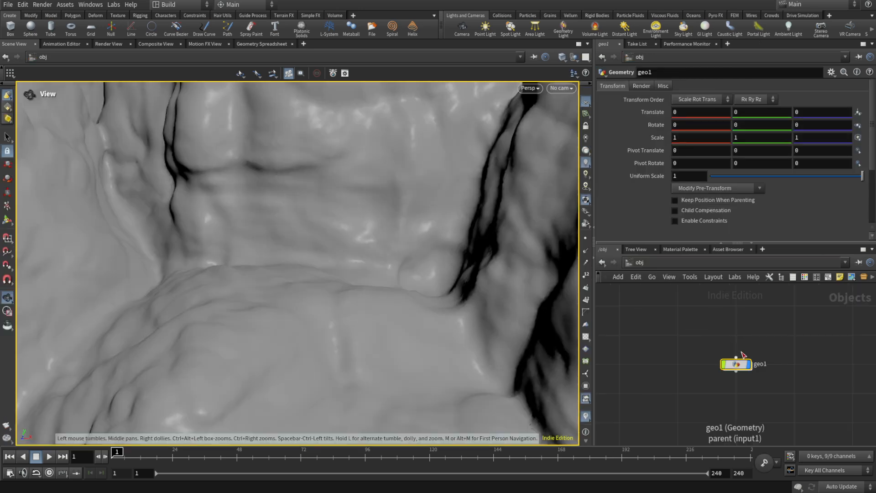
{"action": "left_click", "coordinate": [748, 364]}
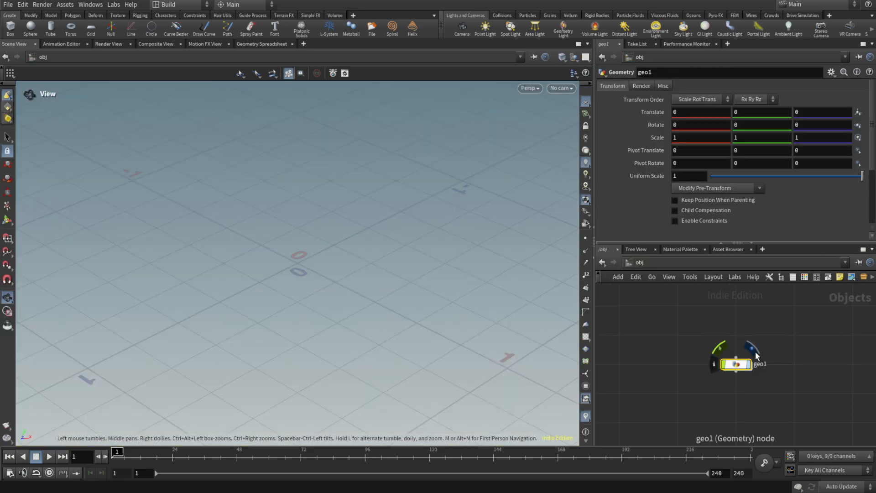
Step: Add a new Geometry object beside geo1 and enter its empty network
{"action": "left_click", "coordinate": [783, 331]}
{"action": "key", "text": "Tab"}
{"action": "type", "text": "ge"}
{"action": "key", "text": "Return"}
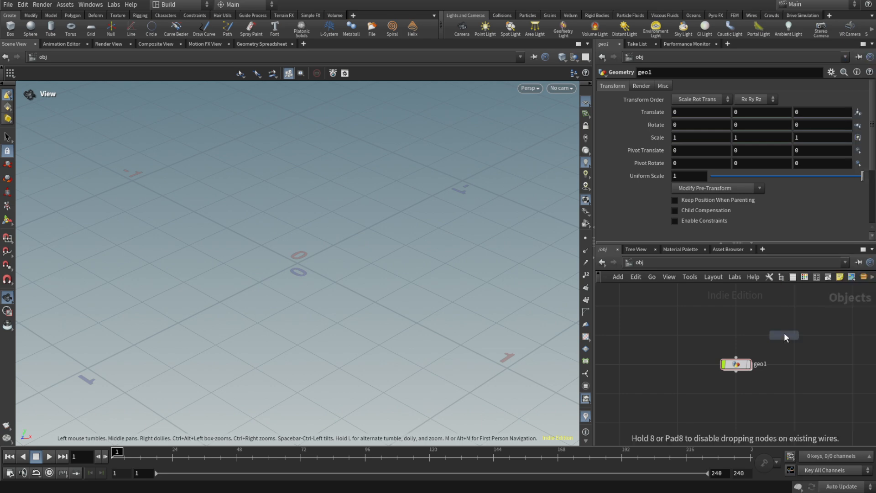
{"action": "left_click", "coordinate": [794, 362]}
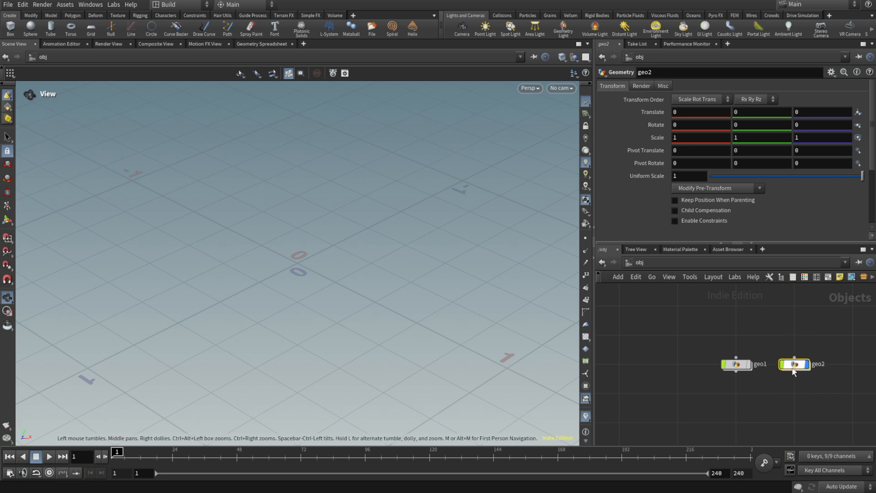
{"action": "mouse_move", "coordinate": [795, 370]}
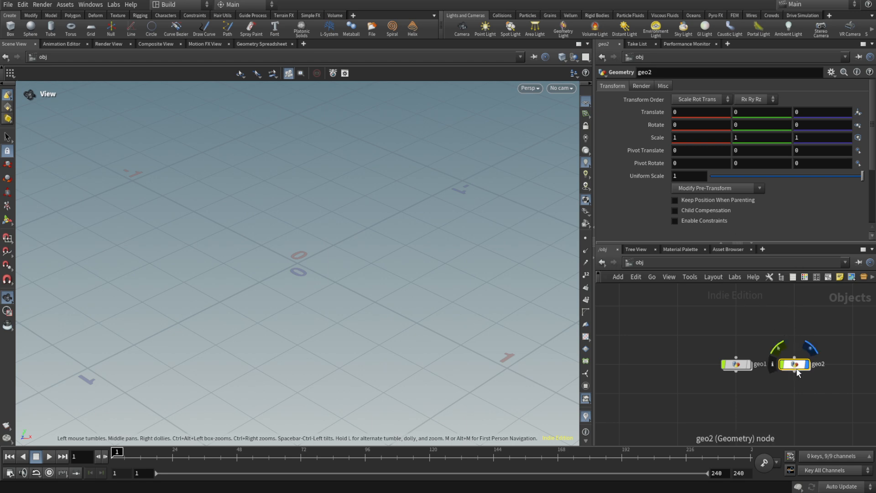
{"action": "double_click", "coordinate": [794, 364]}
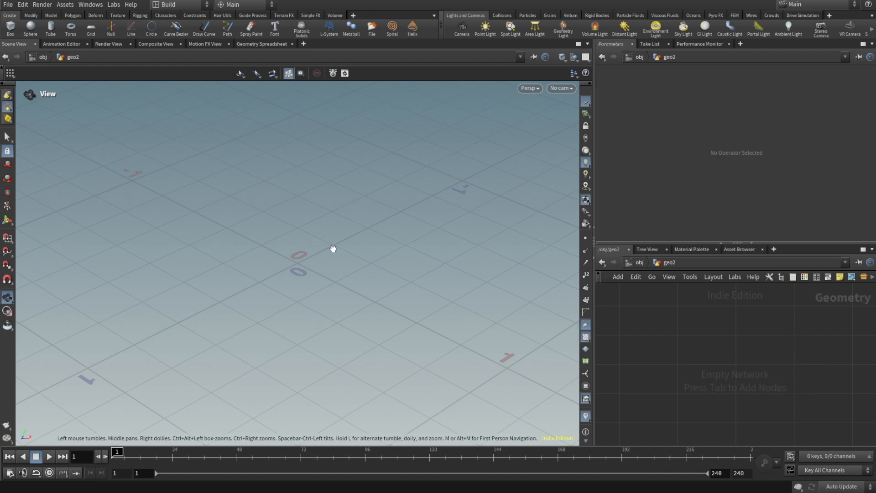
Step: Add a polygon Circle node and set its orientation to the ZX Plane
{"action": "left_click_drag", "start_coordinate": [434, 298], "coordinate": [371, 302]}
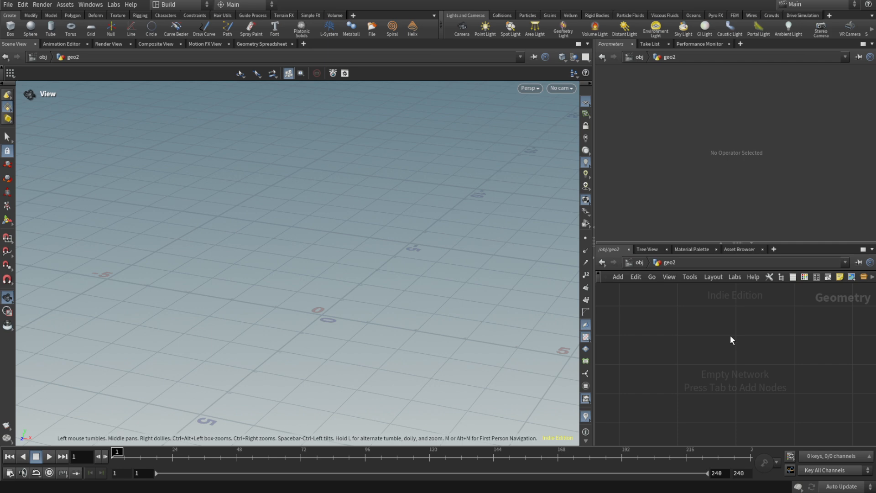
{"action": "key", "text": "Tab"}
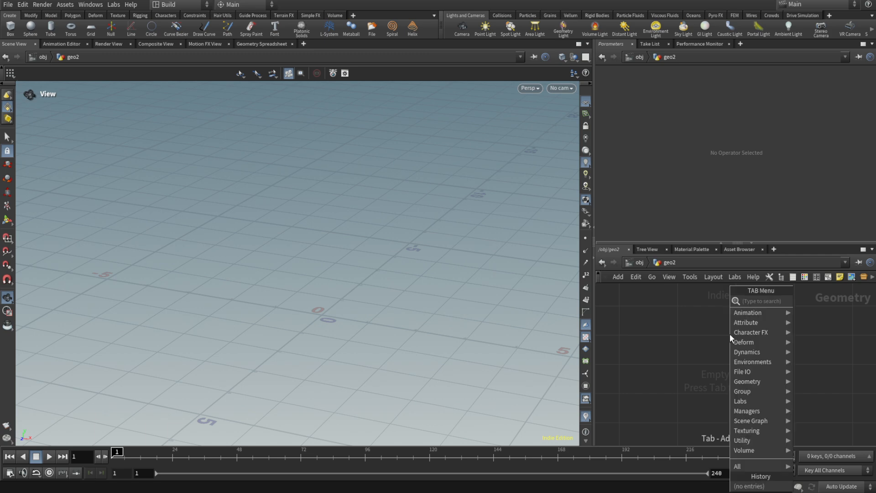
{"action": "type", "text": "cir"}
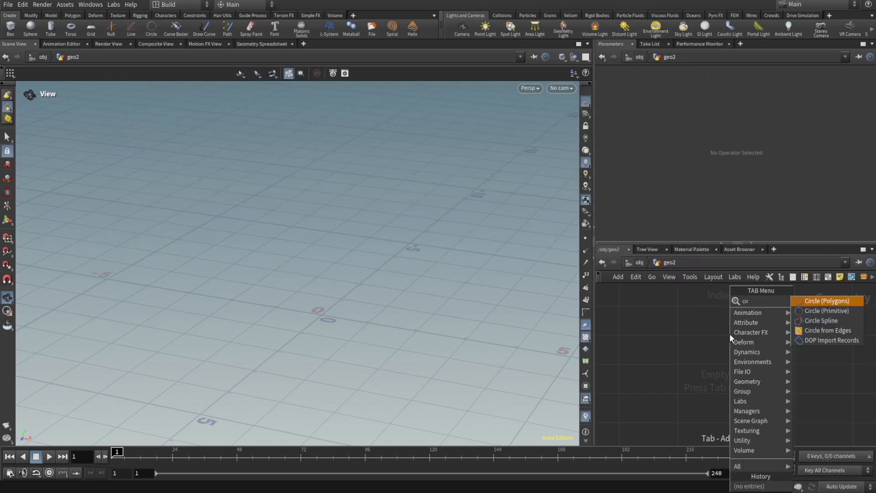
{"action": "key", "text": "Return"}
{"action": "left_click", "coordinate": [680, 334]}
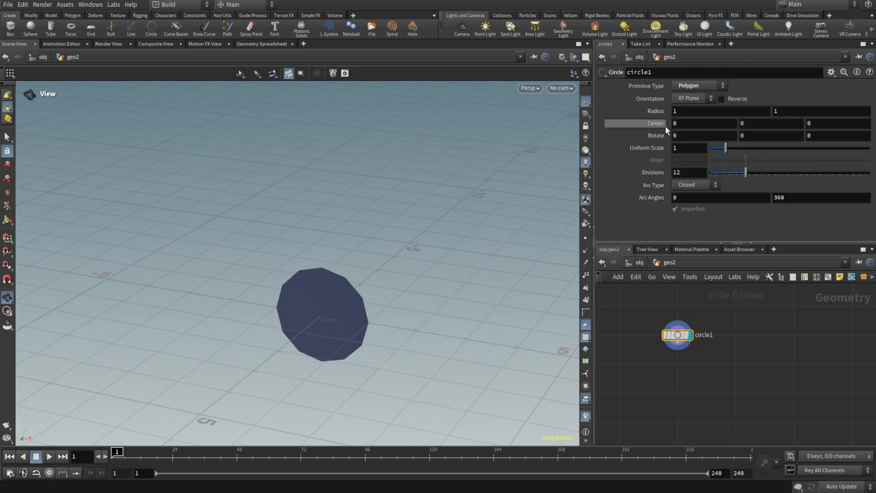
{"action": "left_click", "coordinate": [688, 99]}
{"action": "left_click", "coordinate": [687, 127]}
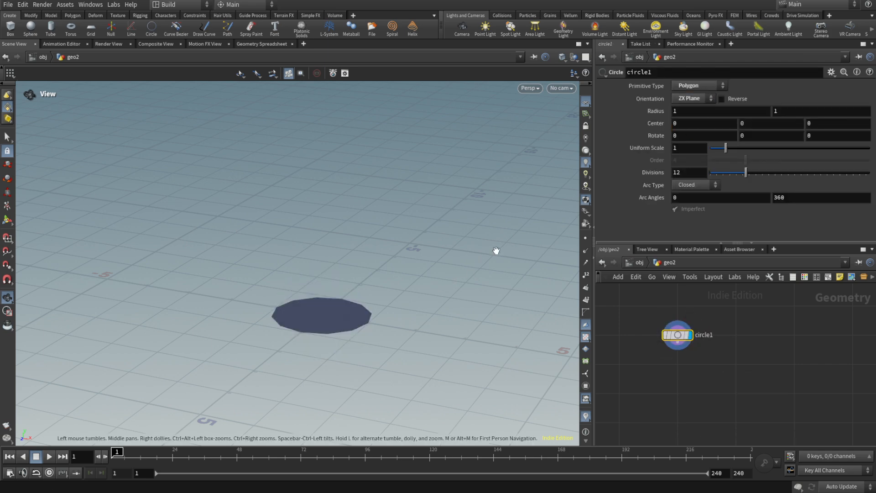
Step: Add a Scatter node fed by the circle, set its Force Total Count to 8, and display its points
{"action": "left_click", "coordinate": [671, 363]}
{"action": "key", "text": "Tab"}
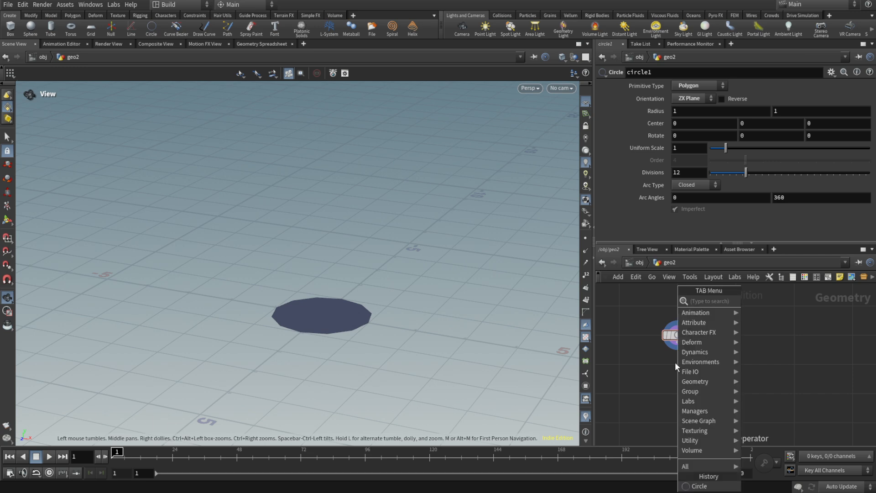
{"action": "type", "text": "sca"}
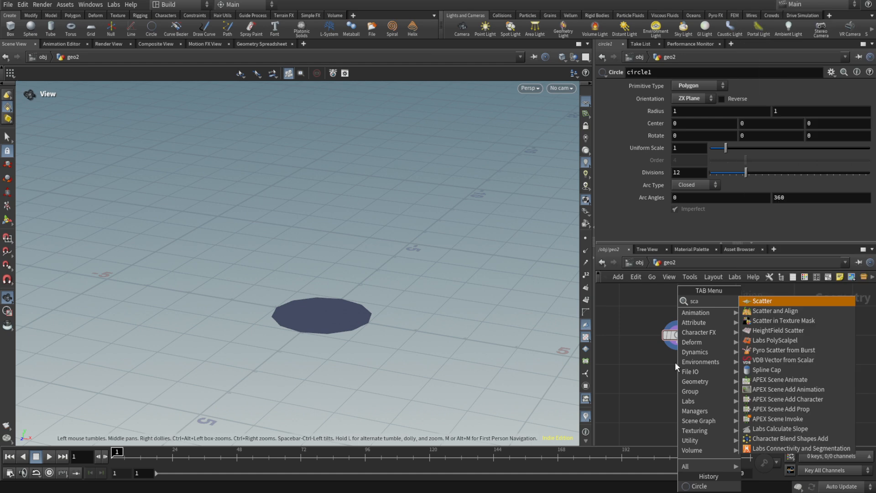
{"action": "key", "text": "Return"}
{"action": "left_click", "coordinate": [678, 364]}
{"action": "left_click_drag", "start_coordinate": [677, 361], "coordinate": [678, 350]}
{"action": "type", "text": "8"}
{"action": "key", "text": "Return"}
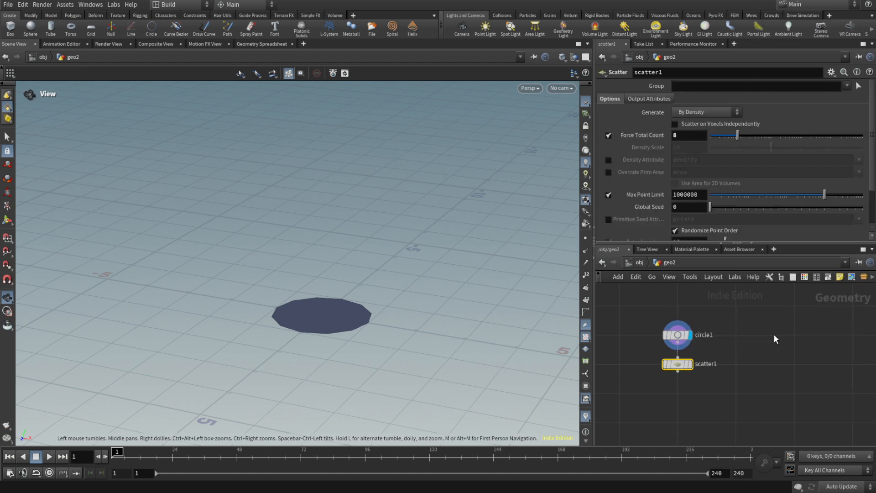
{"action": "left_click", "coordinate": [689, 363]}
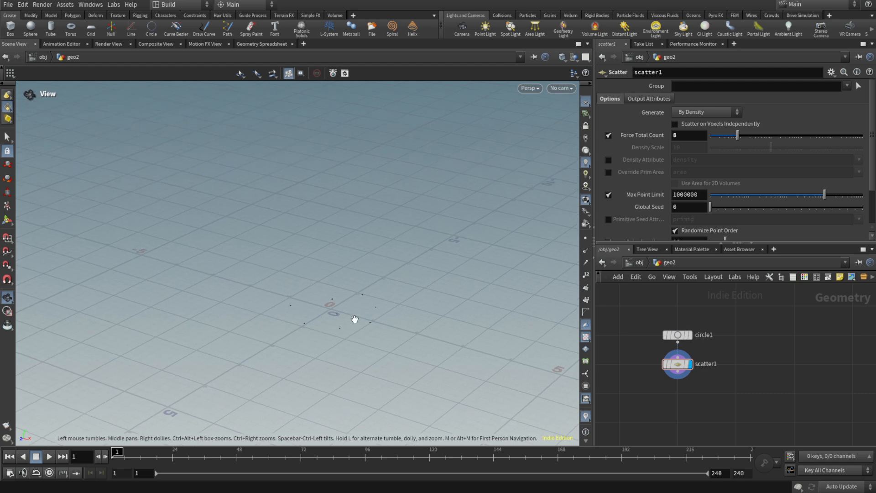
{"action": "scroll", "coordinate": [355, 319], "scroll_direction": "up", "scroll_amount": 5}
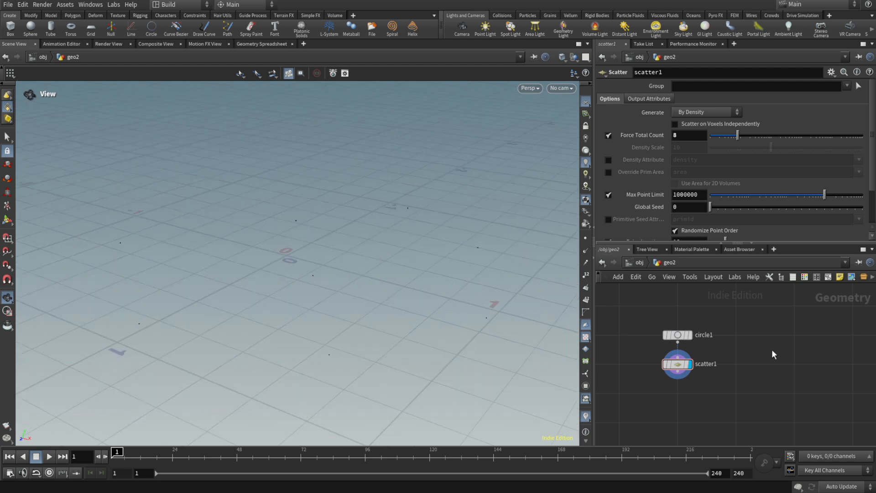
Step: Add and display a polygon Sphere node with 100 rows and 100 columns, and show geometry information in the viewport
{"action": "key", "text": "Tab"}
{"action": "type", "text": "sphe"}
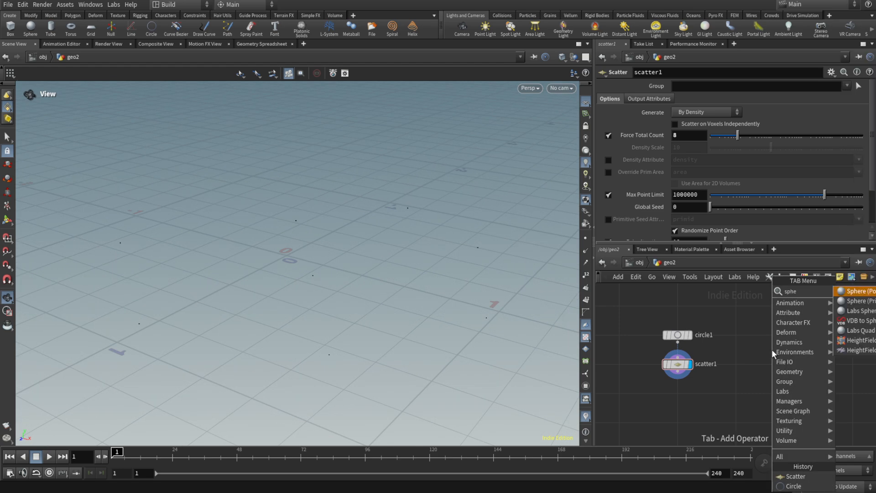
{"action": "key", "text": "Return"}
{"action": "left_click", "coordinate": [796, 335]}
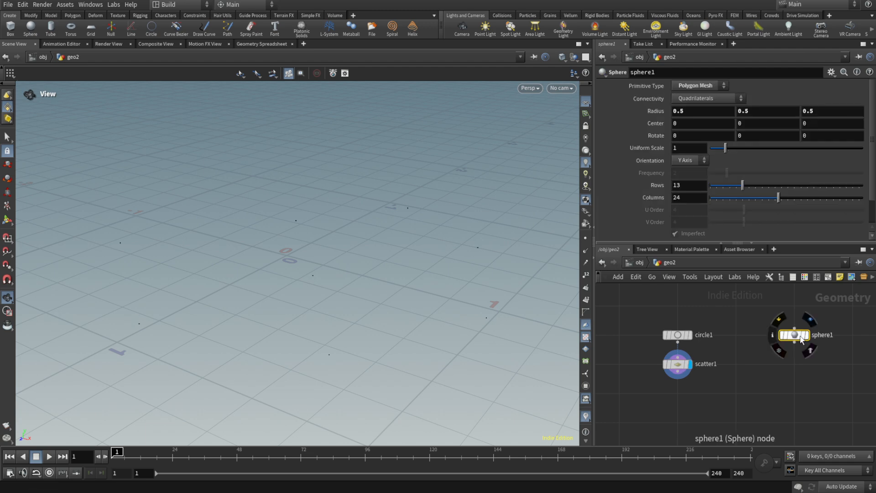
{"action": "left_click", "coordinate": [805, 337]}
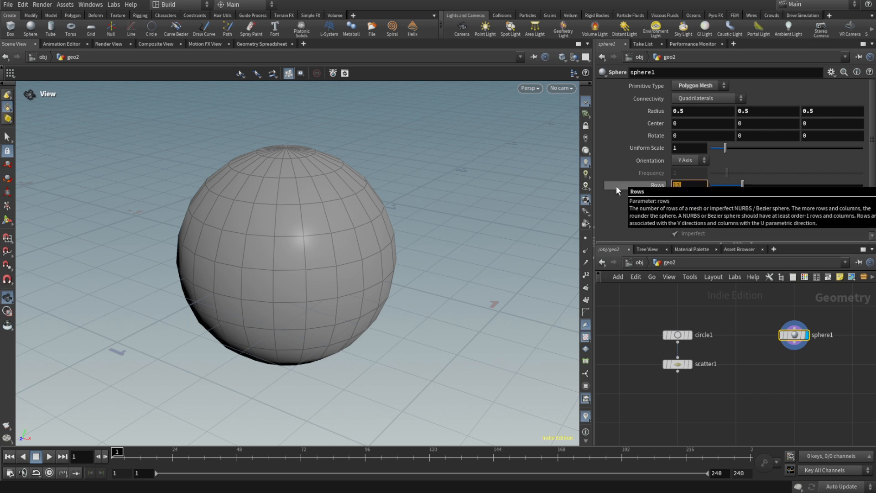
{"action": "type", "text": "100"}
{"action": "key", "text": "Return"}
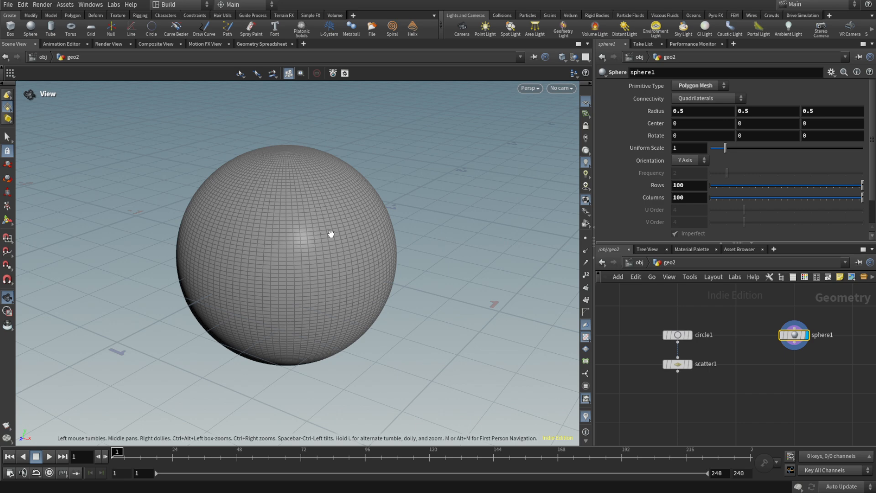
{"action": "left_click", "coordinate": [586, 431]}
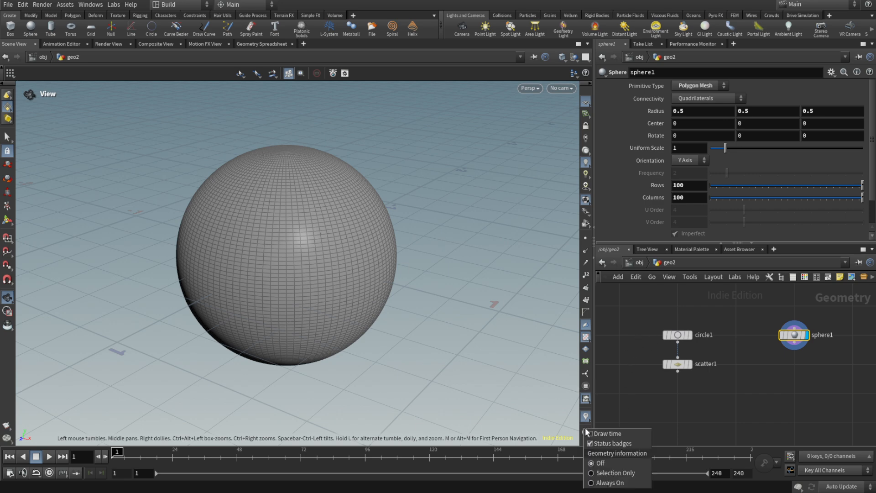
{"action": "left_click", "coordinate": [605, 475]}
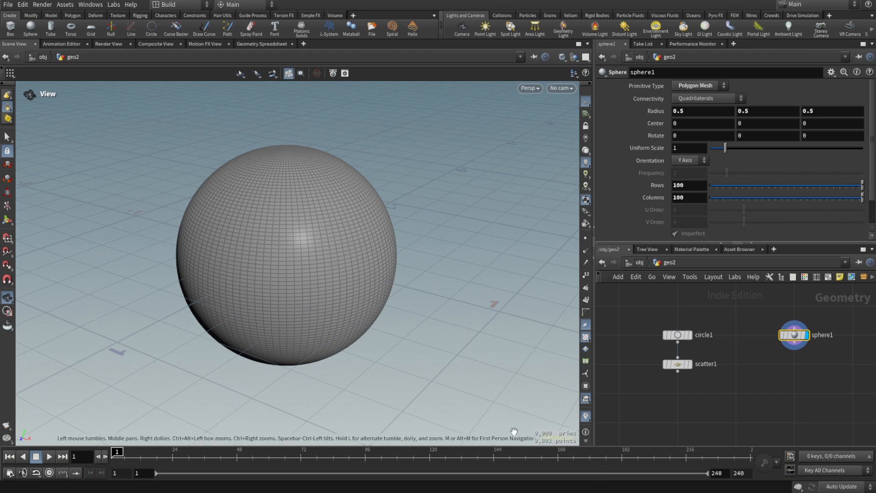
Step: Add a Blast node fed by the sphere, delete the point group @P.y<0 with Group Type Points, and display it
{"action": "left_click", "coordinate": [779, 362]}
{"action": "key", "text": "Tab"}
{"action": "type", "text": "box"}
{"action": "key", "text": "Return"}
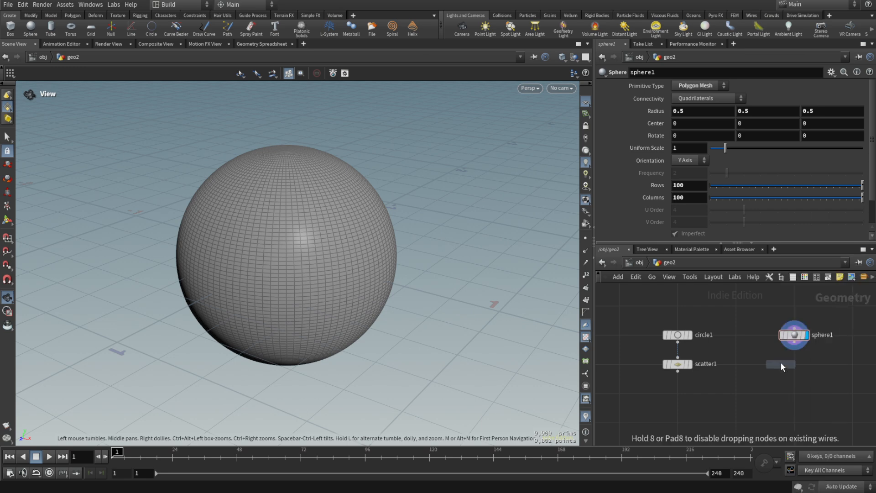
{"action": "left_click", "coordinate": [795, 364]}
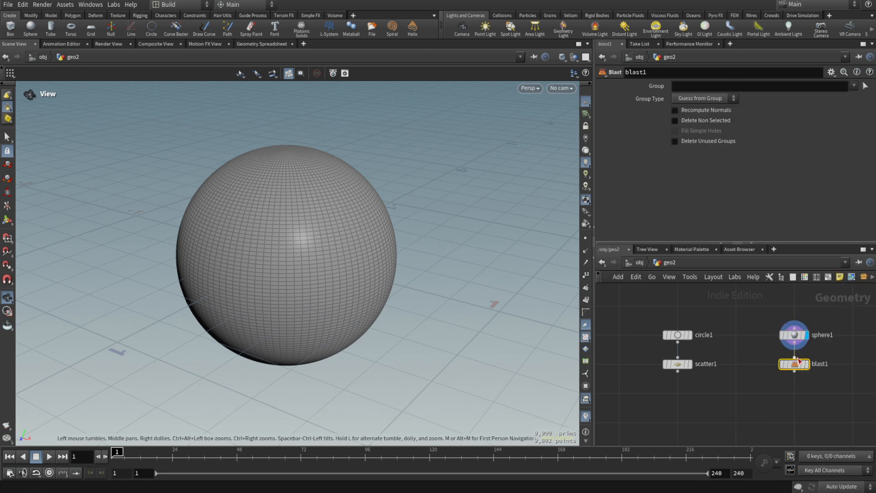
{"action": "left_click", "coordinate": [688, 86]}
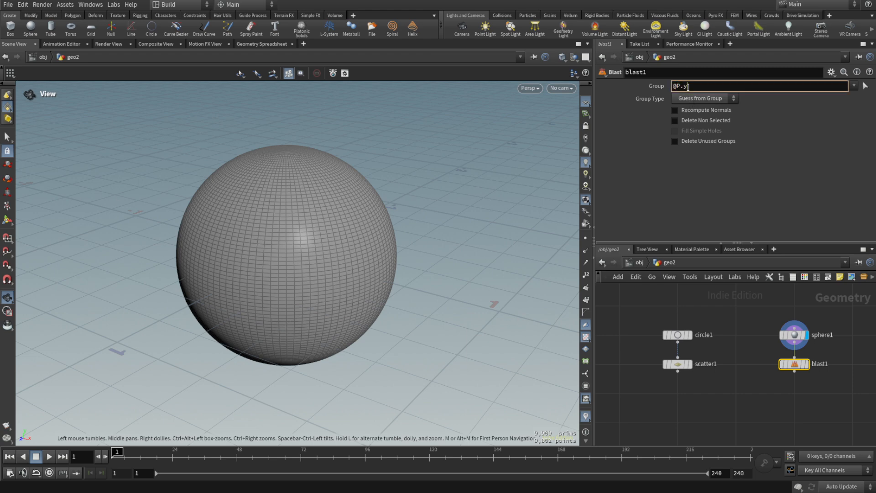
{"action": "left_click", "coordinate": [700, 98]}
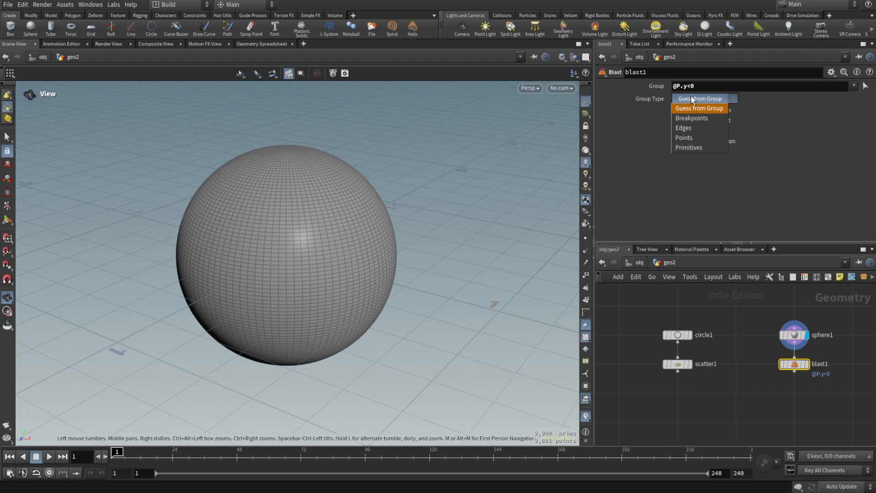
{"action": "left_click", "coordinate": [689, 138]}
{"action": "left_click", "coordinate": [806, 364]}
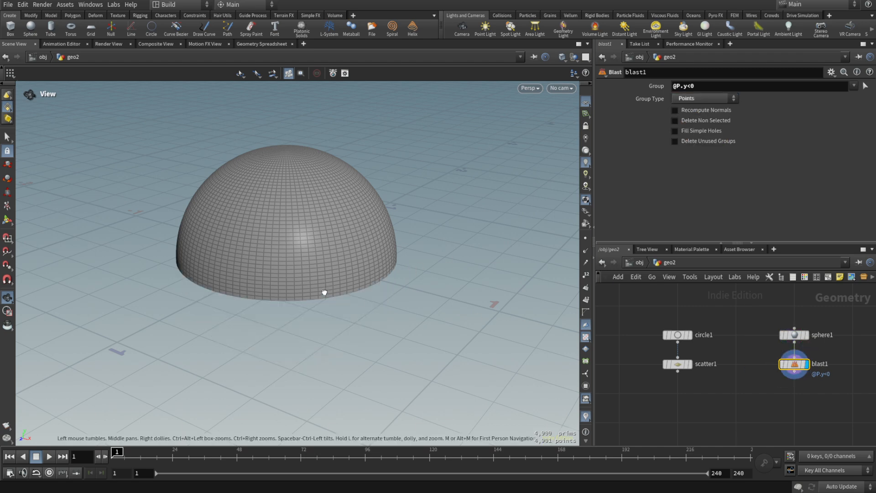
Step: Add a PolyFill node after the Blast to close the half sphere's open base, and display it
{"action": "left_click_drag", "start_coordinate": [323, 294], "coordinate": [350, 206]}
{"action": "key", "text": "Tab"}
{"action": "type", "text": "scatter"}
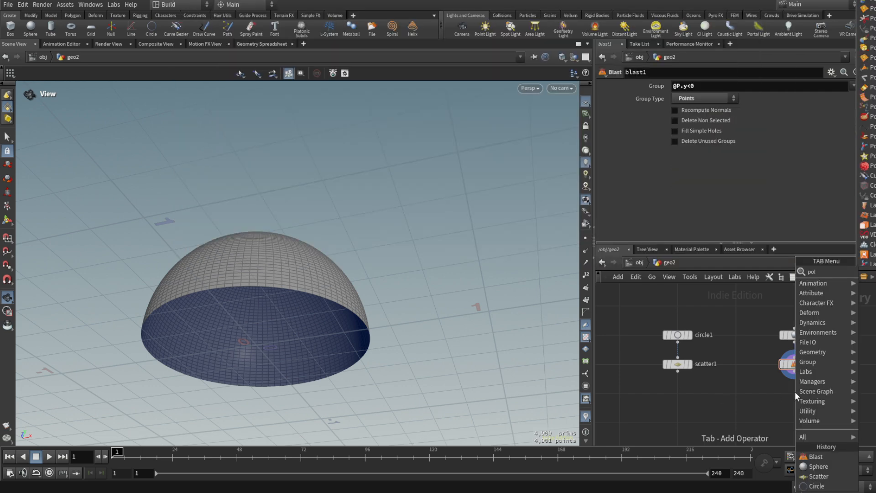
{"action": "key", "text": "Return"}
{"action": "left_click", "coordinate": [795, 392]}
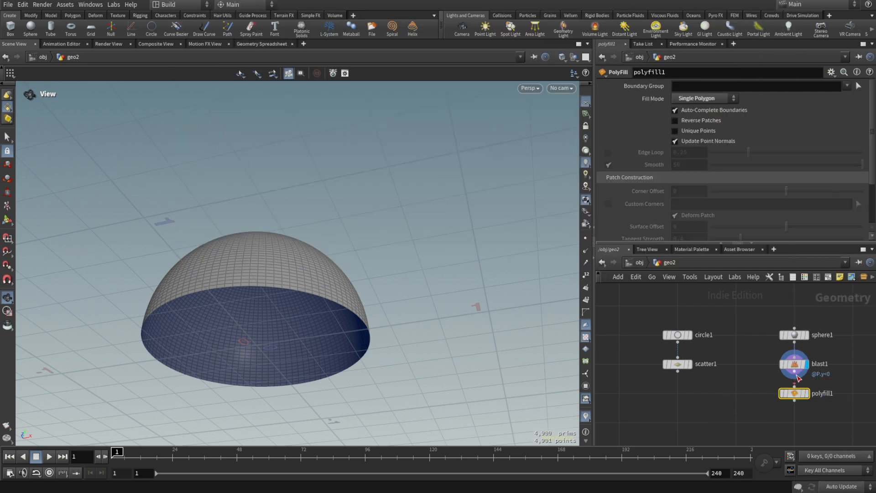
{"action": "left_click", "coordinate": [807, 393]}
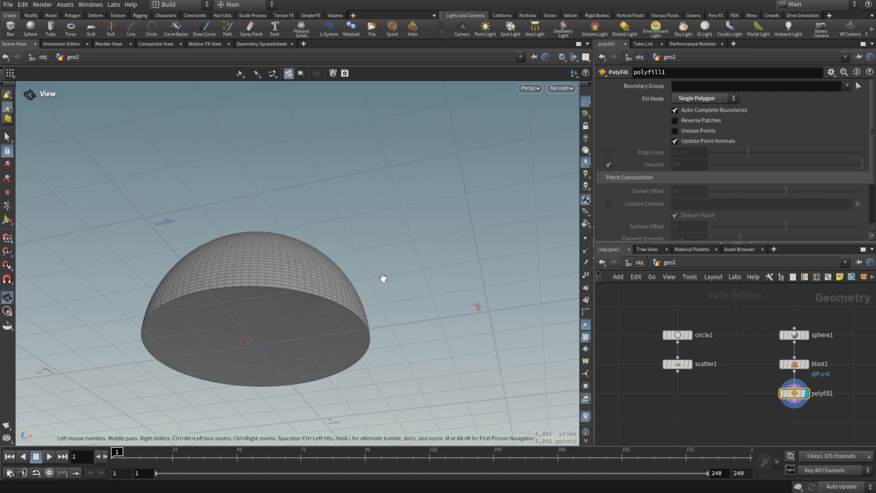
{"action": "key", "text": "f"}
{"action": "left_click_drag", "start_coordinate": [348, 252], "coordinate": [377, 220]}
{"action": "right_click_drag", "start_coordinate": [377, 221], "coordinate": [383, 186]}
{"action": "middle_click_drag", "start_coordinate": [383, 185], "coordinate": [361, 273]}
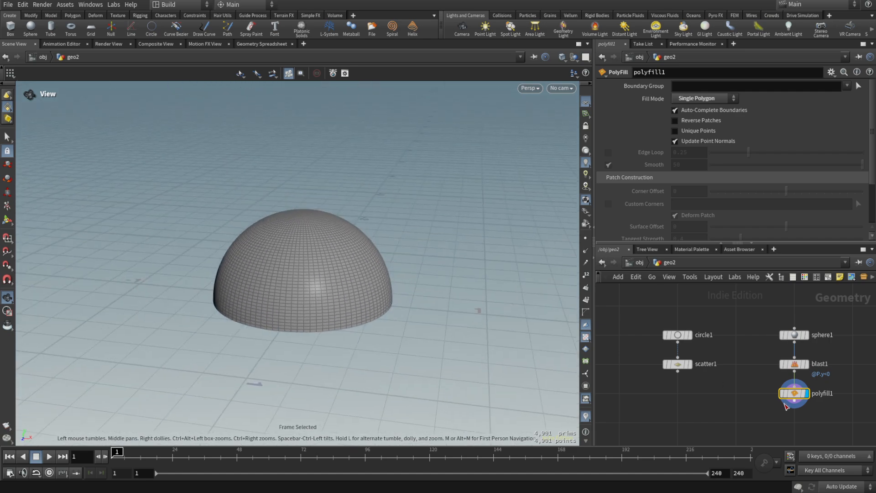
Step: Add a Labs Sphere Generator node beside the Blast and display it
{"action": "middle_click_drag", "start_coordinate": [850, 374], "coordinate": [775, 379]}
{"action": "left_click", "coordinate": [804, 372]}
{"action": "key", "text": "Tab"}
{"action": "type", "text": "lasb"}
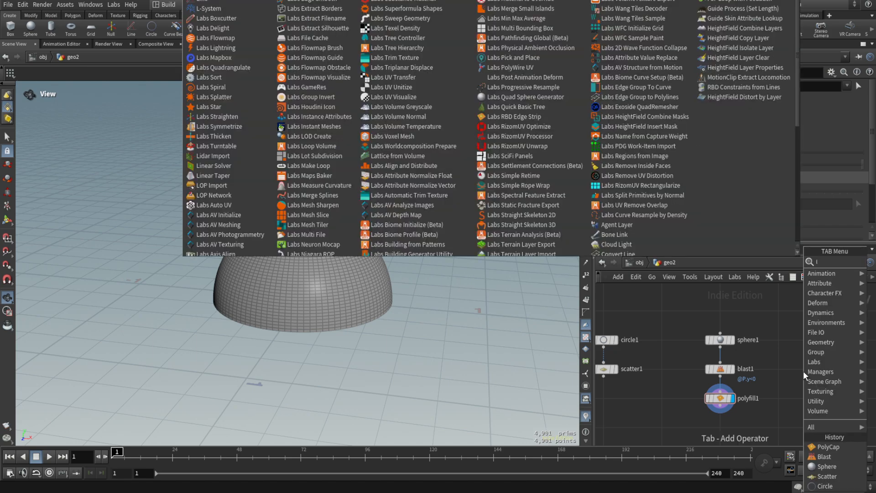
{"action": "key", "text": "BackSpace"}
{"action": "key", "text": "BackSpace"}
{"action": "key", "text": "BackSpace"}
{"action": "key", "text": "BackSpace"}
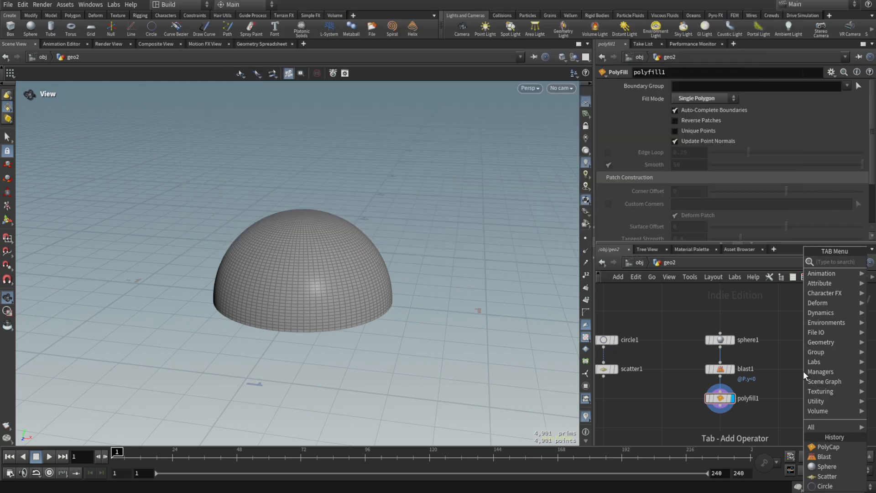
{"action": "type", "text": "sph"}
{"action": "key", "text": "Return"}
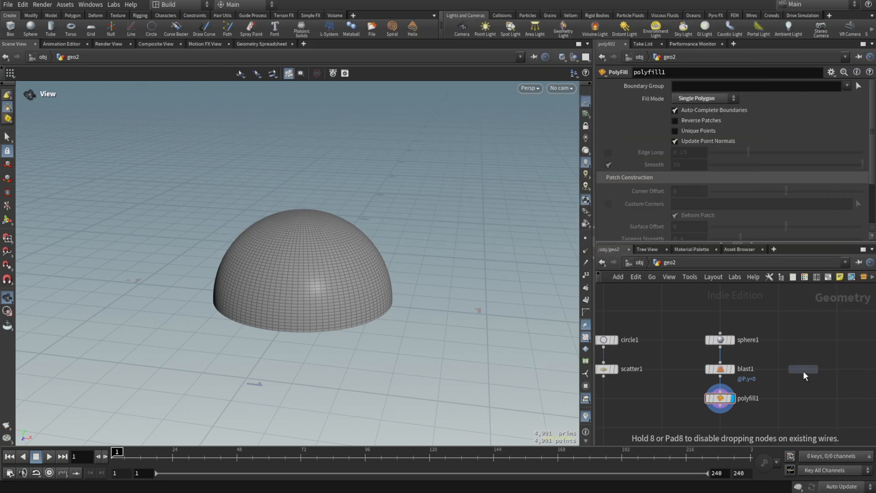
{"action": "left_click", "coordinate": [794, 375]}
{"action": "left_click", "coordinate": [796, 369]}
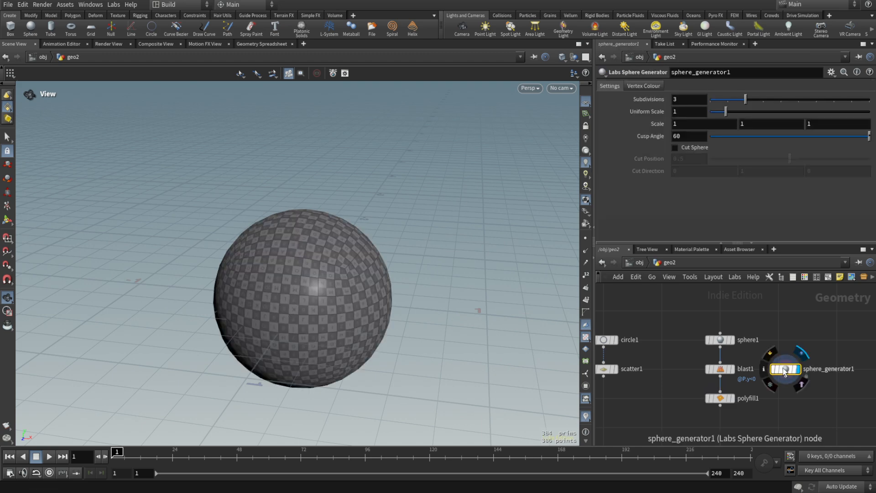
Step: Enable Cut Sphere on the Labs Sphere Generator, feed it into the PolyFill, and display the PolyFill
{"action": "left_click", "coordinate": [691, 149]}
{"action": "left_click_drag", "start_coordinate": [347, 280], "coordinate": [350, 209]}
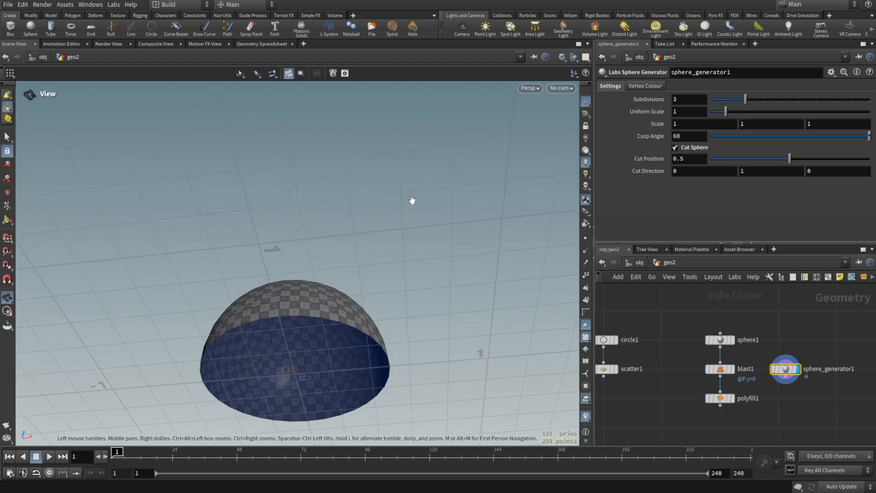
{"action": "left_click_drag", "start_coordinate": [785, 376], "coordinate": [720, 391]}
{"action": "left_click", "coordinate": [733, 398]}
{"action": "mouse_move", "coordinate": [286, 288]}
{"action": "left_mouse_down"}
{"action": "mouse_move", "coordinate": [290, 348]}
{"action": "mouse_move", "coordinate": [299, 250]}
{"action": "mouse_move", "coordinate": [286, 293]}
{"action": "left_mouse_up"}
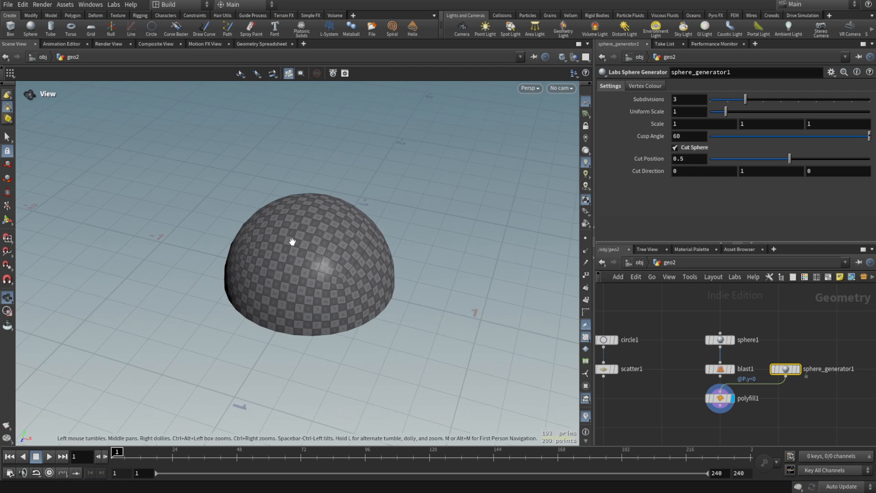
Step: Reconnect the Blast output to the PolyFill and delete the Labs Sphere Generator node
{"action": "left_click_drag", "start_coordinate": [720, 376], "coordinate": [720, 391]}
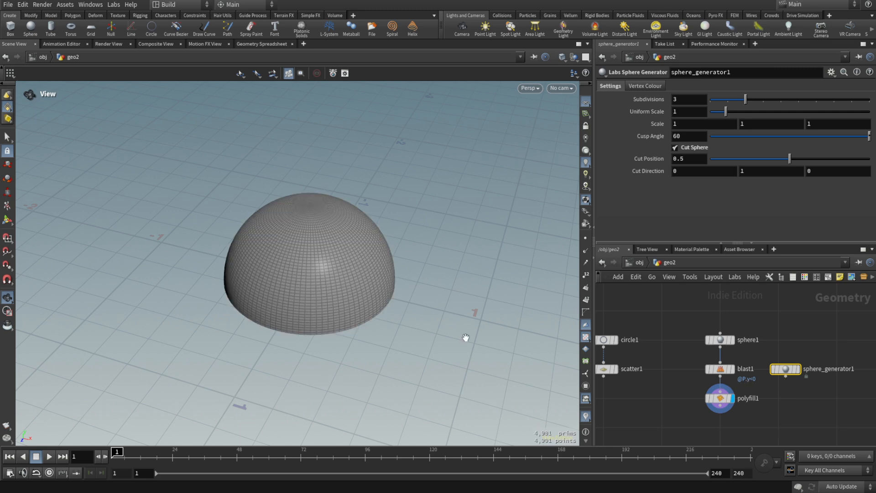
{"action": "left_click_drag", "start_coordinate": [347, 279], "coordinate": [354, 259]}
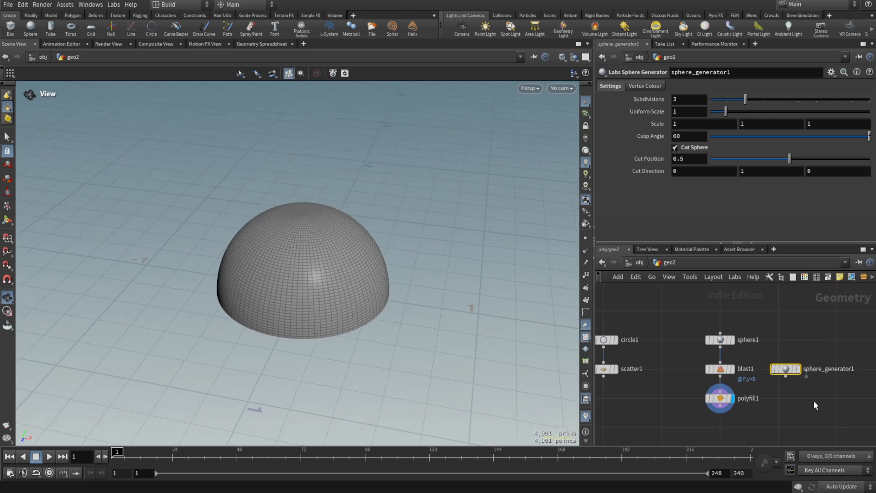
{"action": "key", "text": "Delete"}
Step: Add and display a Copy to Points node, with the PolyFill as source geometry and the Scatter as target points
{"action": "middle_click_drag", "start_coordinate": [665, 405], "coordinate": [708, 392]}
{"action": "key", "text": "Tab"}
{"action": "type", "text": "copy"}
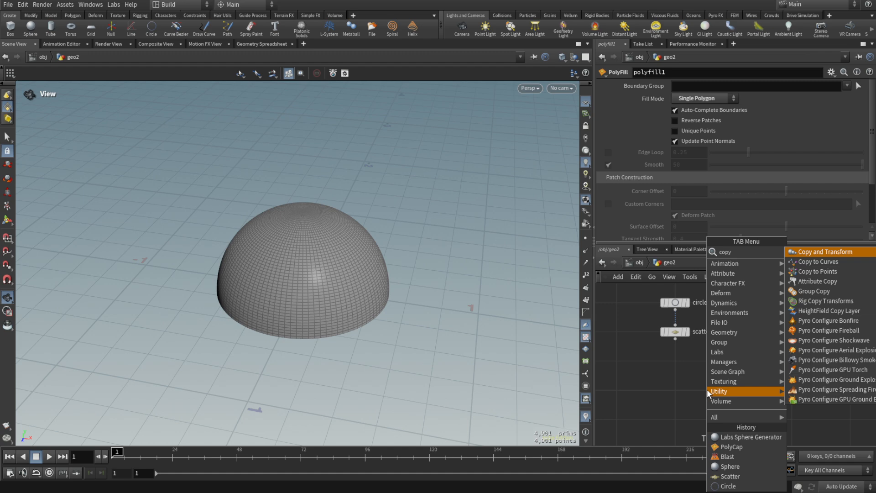
{"action": "key", "text": "Down"}
{"action": "key", "text": "Return"}
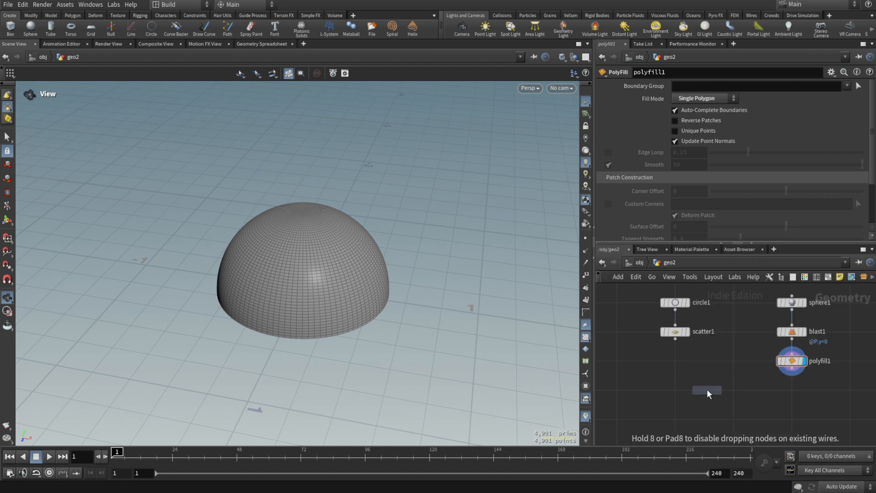
{"action": "left_click", "coordinate": [676, 417]}
{"action": "left_click_drag", "start_coordinate": [793, 375], "coordinate": [669, 411]}
{"action": "left_click_drag", "start_coordinate": [675, 337], "coordinate": [681, 411]}
{"action": "left_click", "coordinate": [687, 419]}
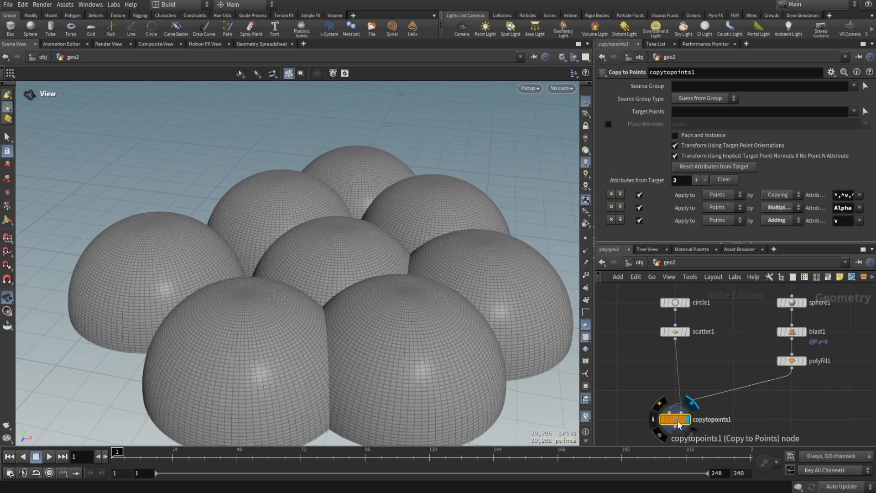
Step: Change the network wiring style to Rounded
{"action": "left_click_drag", "start_coordinate": [389, 278], "coordinate": [354, 248]}
{"action": "middle_click_drag", "start_coordinate": [354, 248], "coordinate": [416, 318]}
{"action": "key", "text": "space+h"}
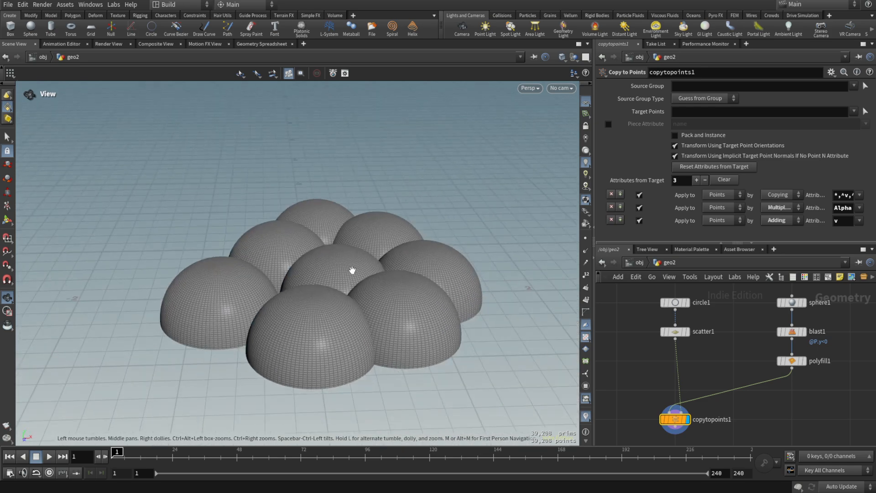
{"action": "key", "text": "shift+s"}
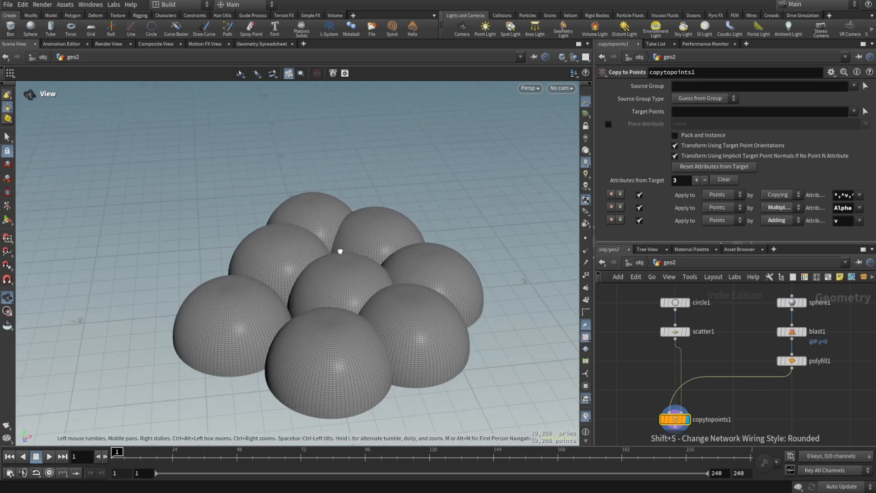
Step: Insert an Attribute Randomize node between the Scatter and Copy to Points, and set its Attribute Name to scale
{"action": "key", "text": "Tab"}
{"action": "type", "text": "attr"}
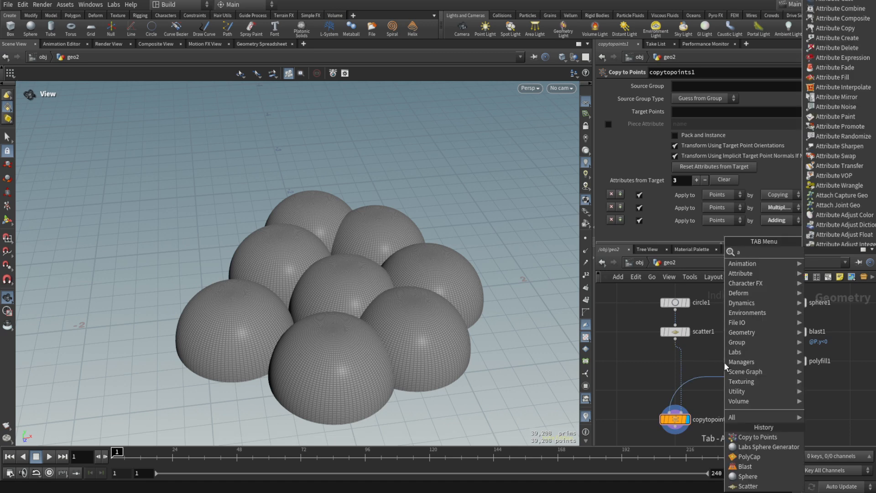
{"action": "key", "text": "Return"}
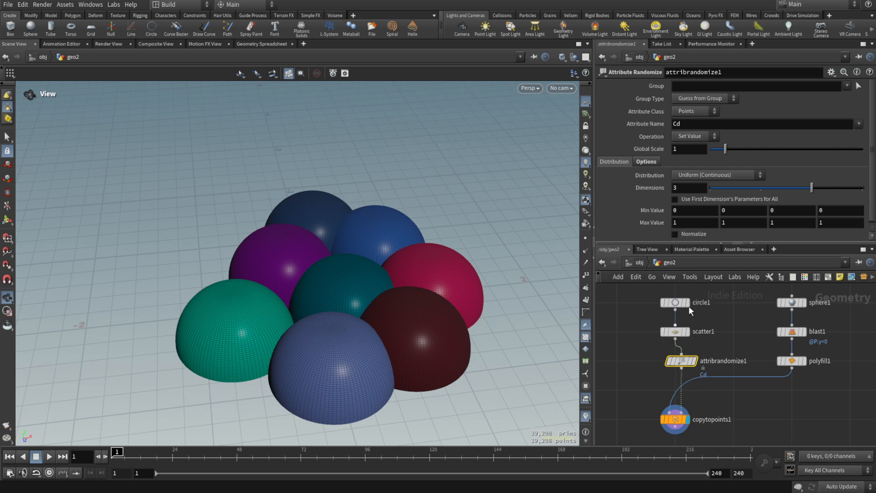
{"action": "left_click", "coordinate": [698, 126]}
{"action": "type", "text": "scale"}
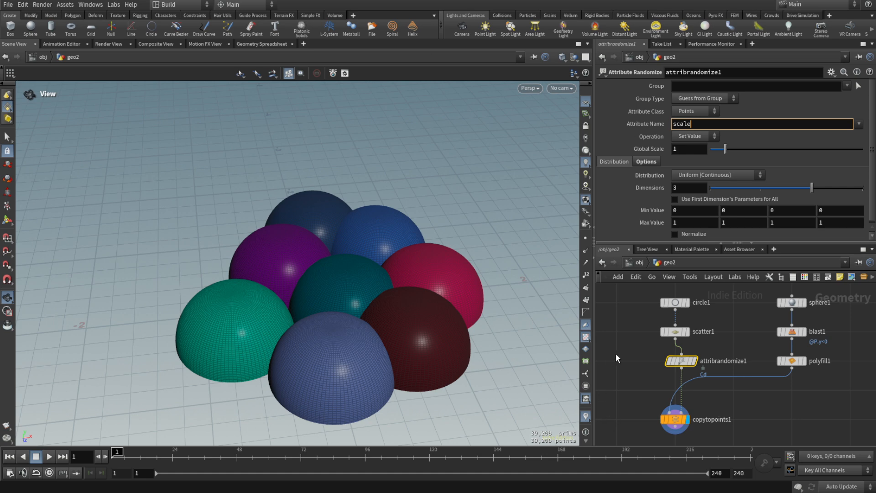
{"action": "key", "text": "Return"}
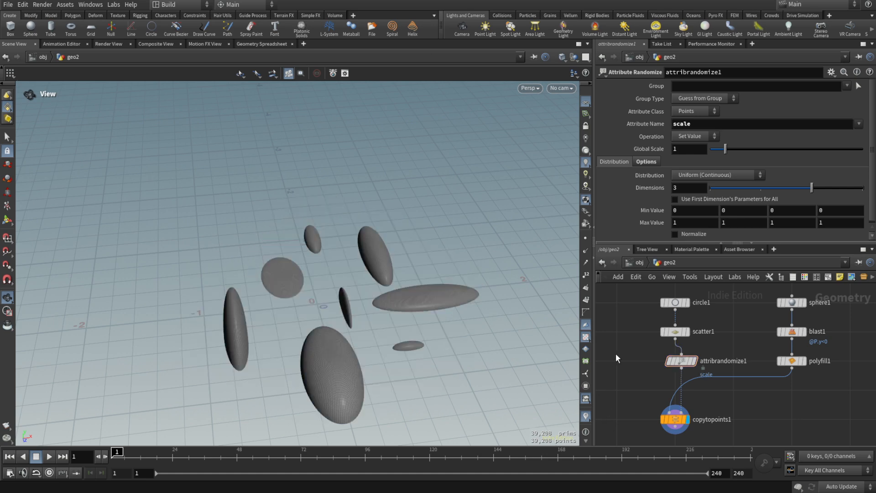
Step: Set the first and third Min Value components of the scale randomization to 1
{"action": "double_click", "coordinate": [688, 212]}
{"action": "type", "text": "1"}
{"action": "double_click", "coordinate": [788, 212]}
{"action": "type", "text": "1"}
{"action": "key", "text": "Return"}
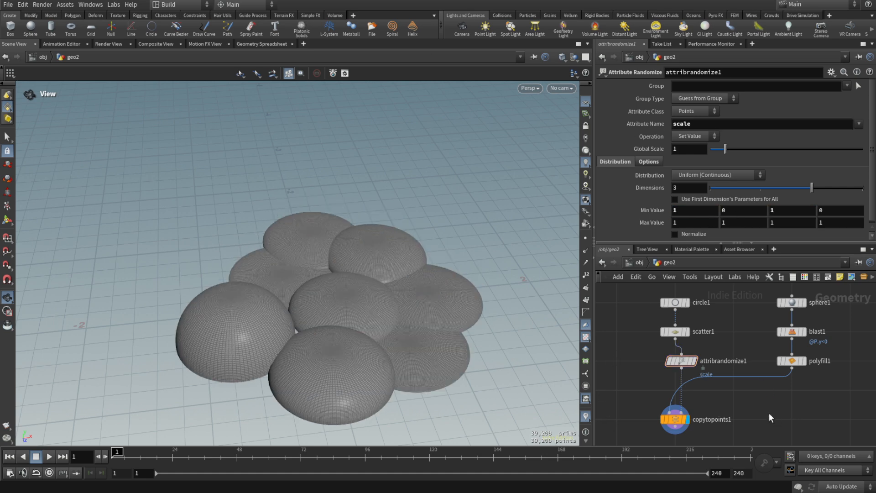
Step: Set the second component of the scale randomization to a Min Value of 0.5 and a Max Value of 2.2
{"action": "left_click_drag", "start_coordinate": [362, 324], "coordinate": [357, 265]}
{"action": "double_click", "coordinate": [736, 210]}
{"action": "type", "text": "0.5"}
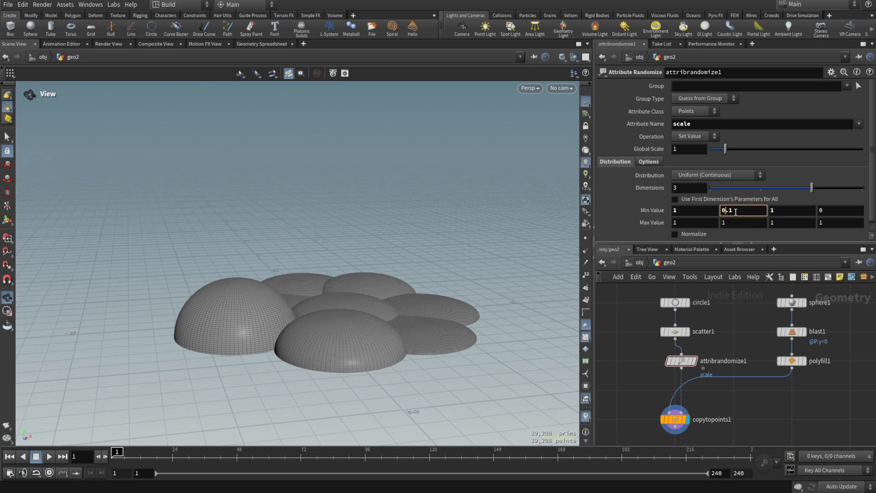
{"action": "left_click", "coordinate": [736, 222]}
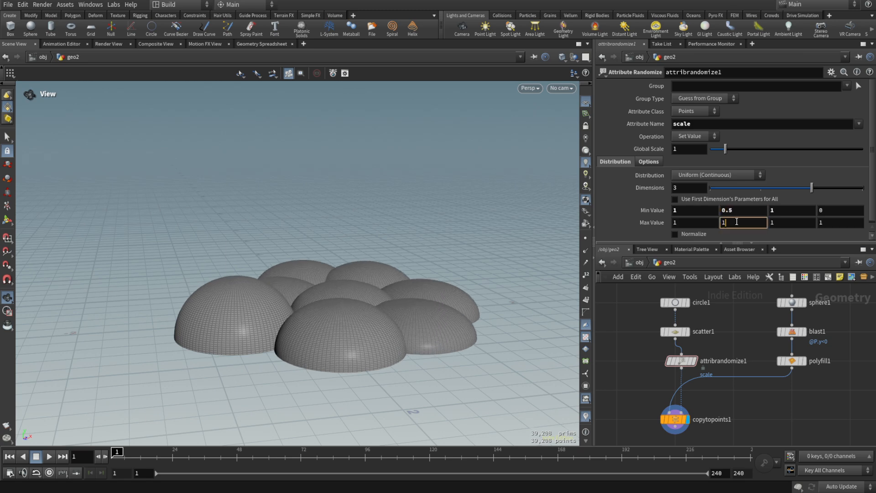
{"action": "key", "text": "BackSpace"}
{"action": "type", "text": "2.2"}
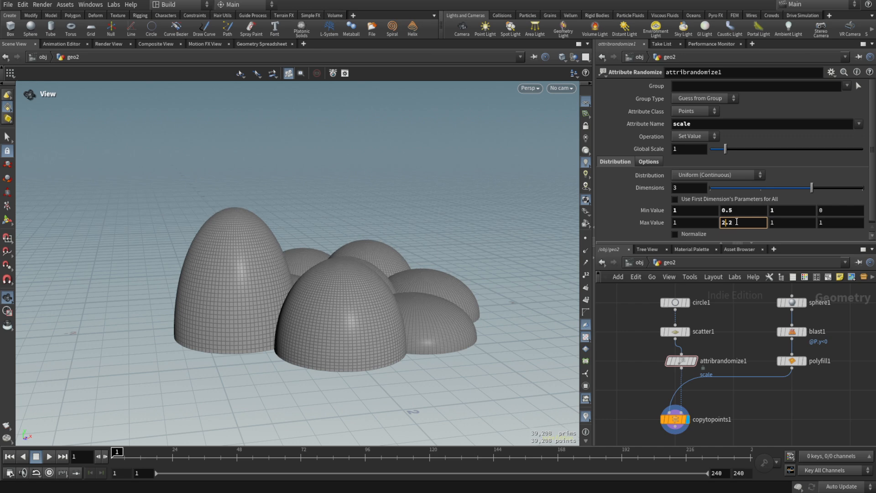
Step: Set the Attribute Randomize Global Seed to 1.61 to vary the egg heights
{"action": "left_click", "coordinate": [649, 161]}
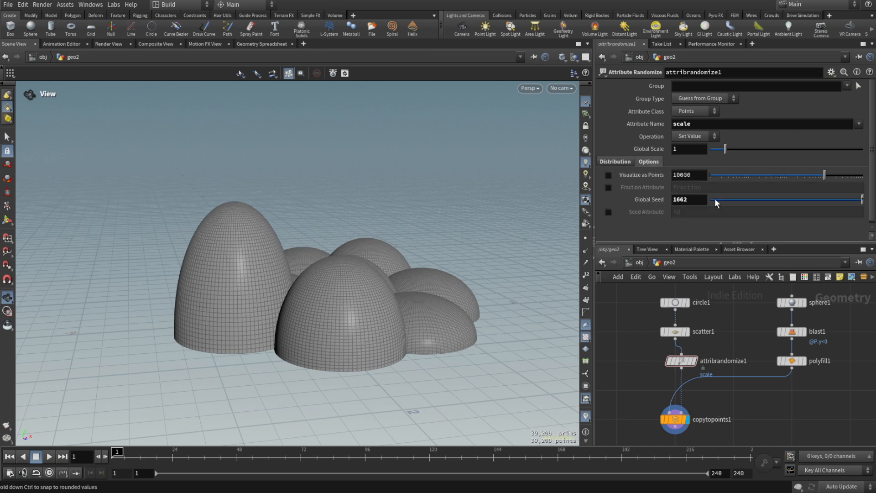
{"action": "left_click_drag", "start_coordinate": [713, 199], "coordinate": [724, 201]}
{"action": "left_click_drag", "start_coordinate": [277, 272], "coordinate": [320, 273]}
{"action": "left_click_drag", "start_coordinate": [726, 198], "coordinate": [734, 200]}
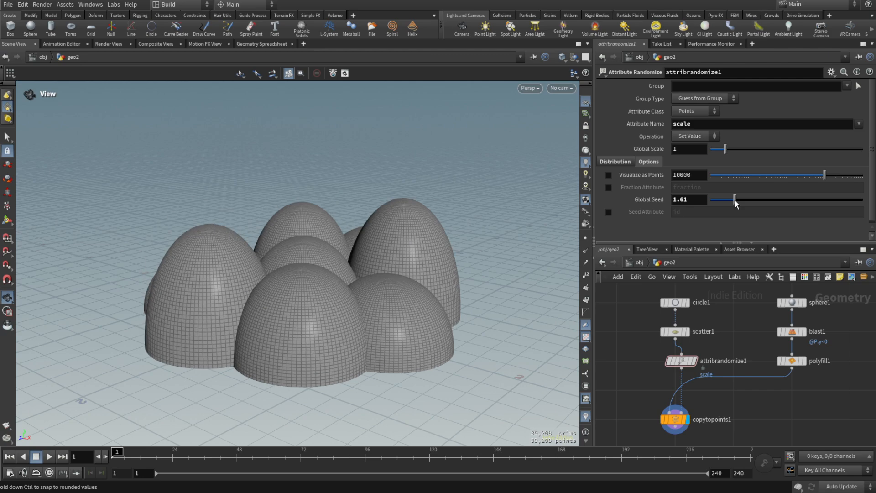
{"action": "left_click_drag", "start_coordinate": [438, 255], "coordinate": [380, 293]}
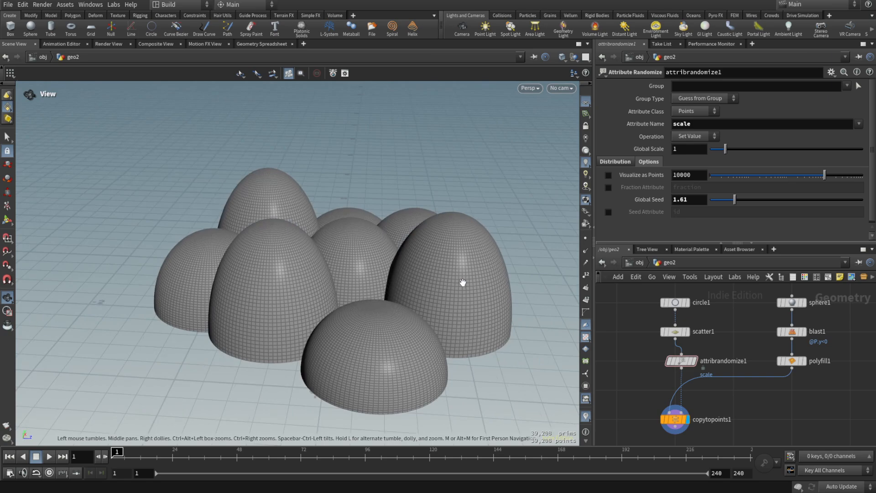
{"action": "middle_click_drag", "start_coordinate": [752, 343], "coordinate": [726, 359]}
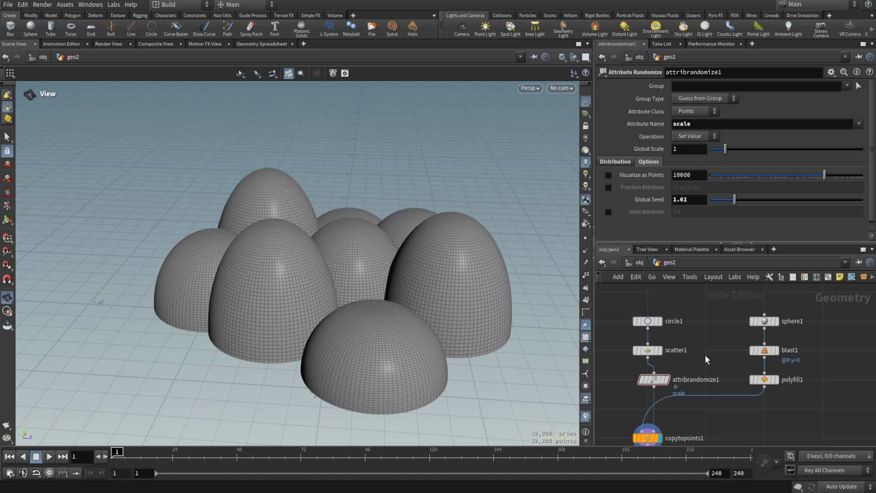
{"action": "left_click_drag", "start_coordinate": [411, 274], "coordinate": [427, 347]}
{"action": "middle_click_drag", "start_coordinate": [694, 348], "coordinate": [737, 352]}
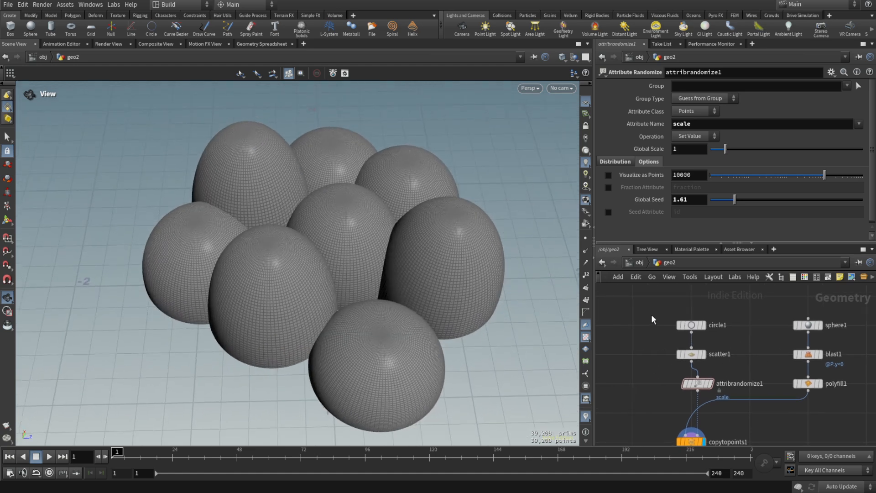
Step: Set the Uniform Scale of the circle to 0.86 to pull the eggs closer together
{"action": "left_click", "coordinate": [691, 325]}
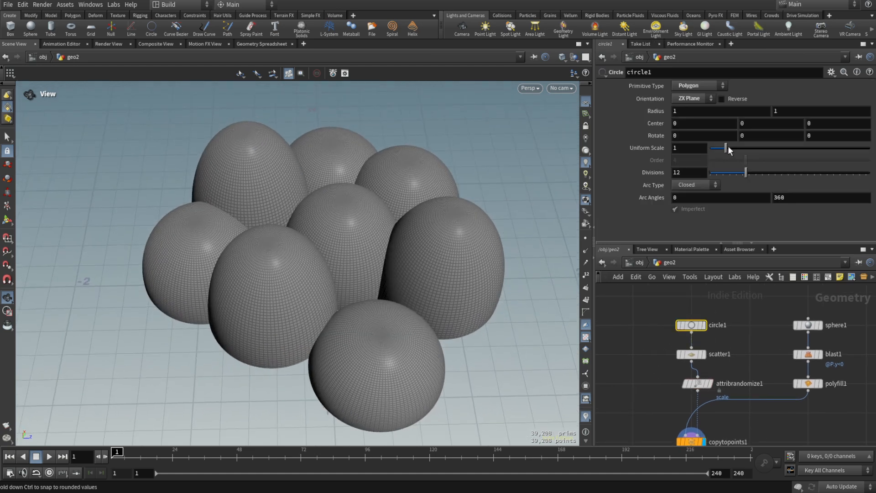
{"action": "left_click_drag", "start_coordinate": [728, 148], "coordinate": [724, 149]}
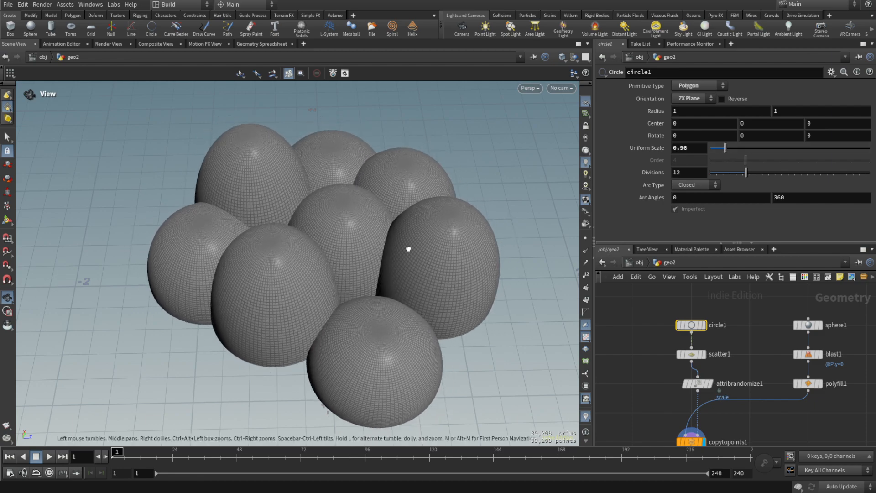
{"action": "left_click_drag", "start_coordinate": [408, 249], "coordinate": [342, 200]}
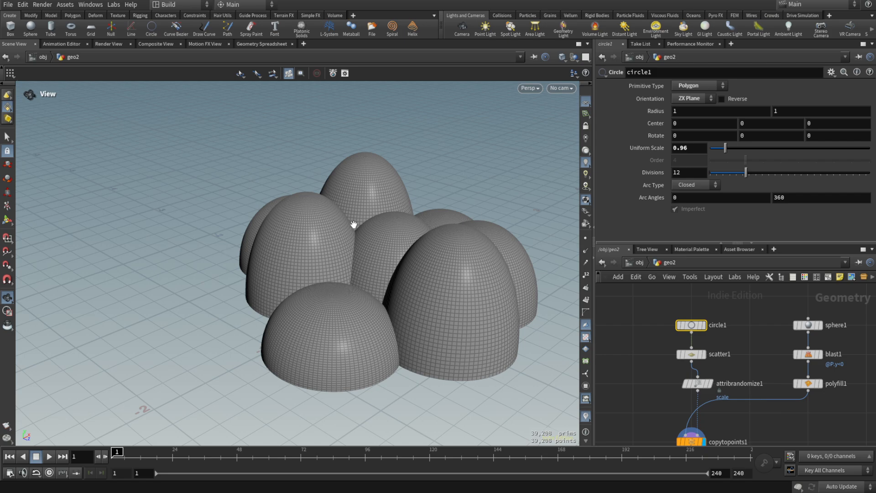
{"action": "left_click_drag", "start_coordinate": [372, 291], "coordinate": [401, 317]}
{"action": "left_click_drag", "start_coordinate": [368, 261], "coordinate": [383, 187]}
{"action": "left_click_drag", "start_coordinate": [724, 148], "coordinate": [724, 152]}
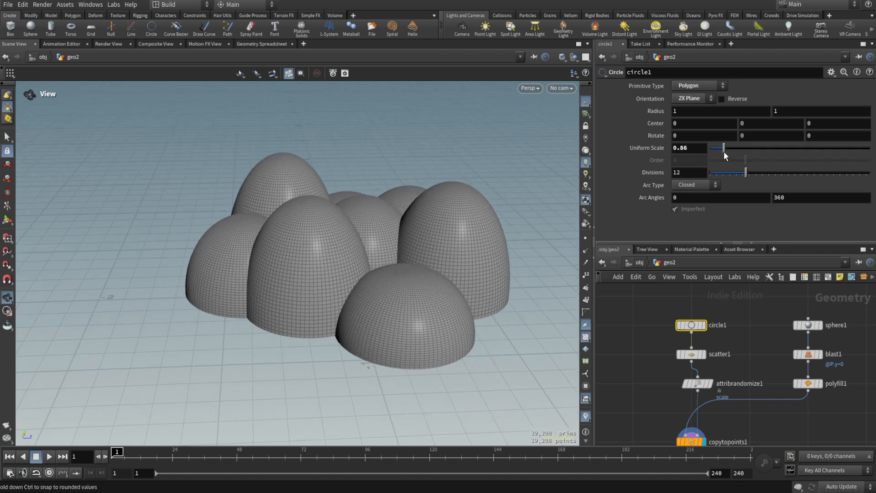
Step: Set the second Min Value component of the scale randomization to 0.7
{"action": "left_click", "coordinate": [697, 383]}
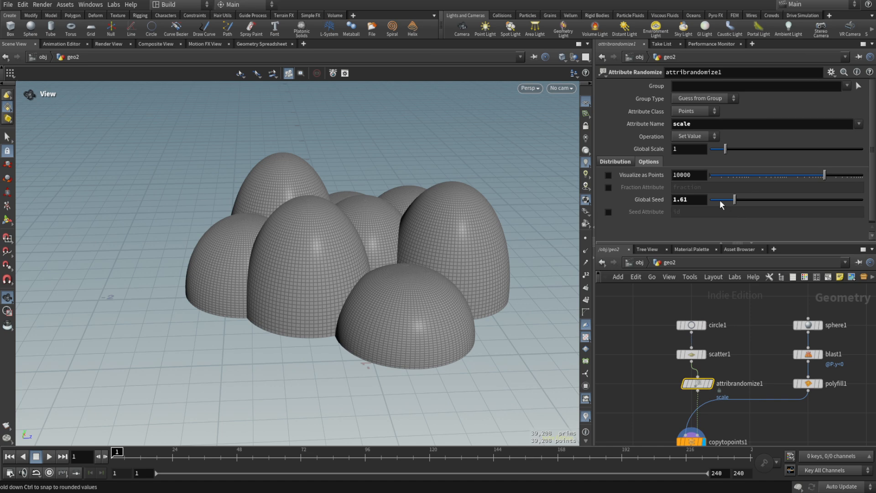
{"action": "left_click", "coordinate": [616, 162]}
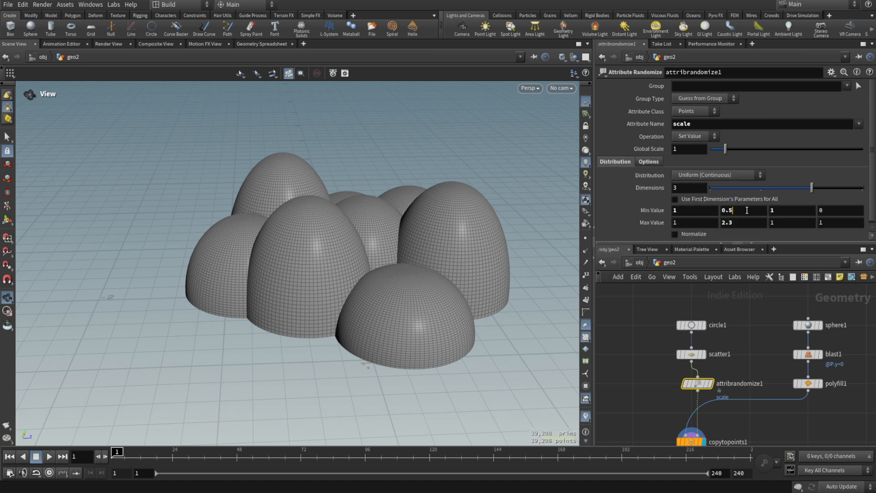
{"action": "left_click", "coordinate": [747, 210]}
{"action": "key", "text": "BackSpace"}
{"action": "type", "text": "7"}
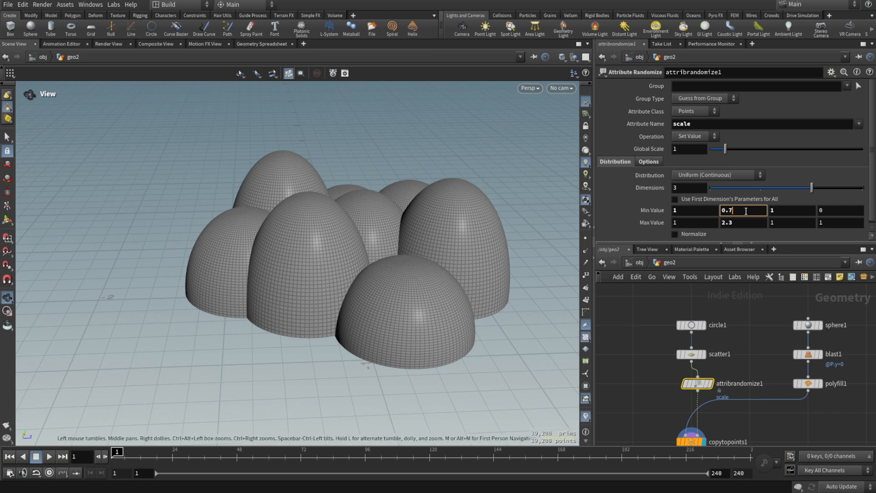
{"action": "key", "text": "BackSpace"}
{"action": "type", "text": "8"}
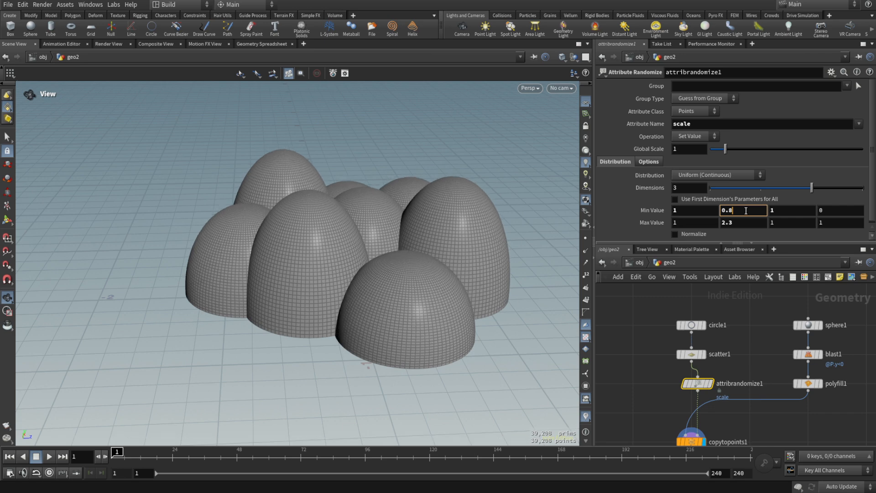
{"action": "key", "text": "BackSpace"}
{"action": "type", "text": "7"}
Step: Set the Uniform Scale of the sphere to 0.9
{"action": "left_click_drag", "start_coordinate": [448, 249], "coordinate": [511, 219]}
{"action": "left_click", "coordinate": [808, 327]}
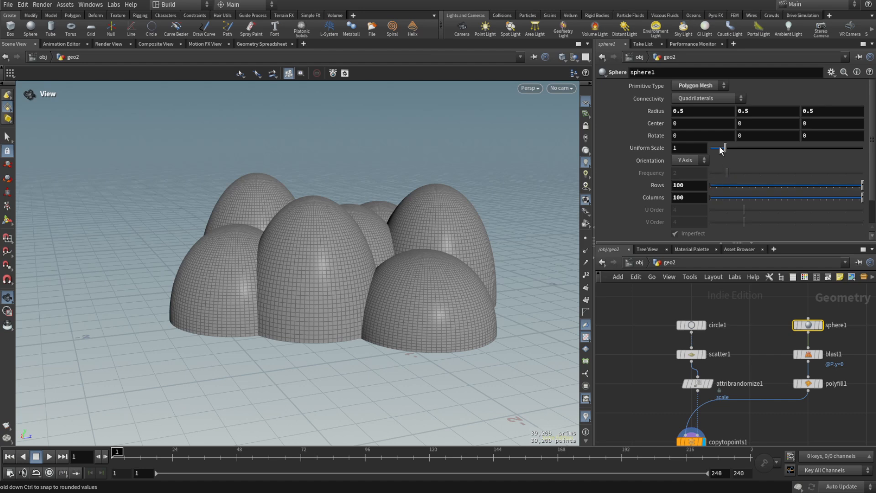
{"action": "left_click_drag", "start_coordinate": [721, 147], "coordinate": [724, 149]}
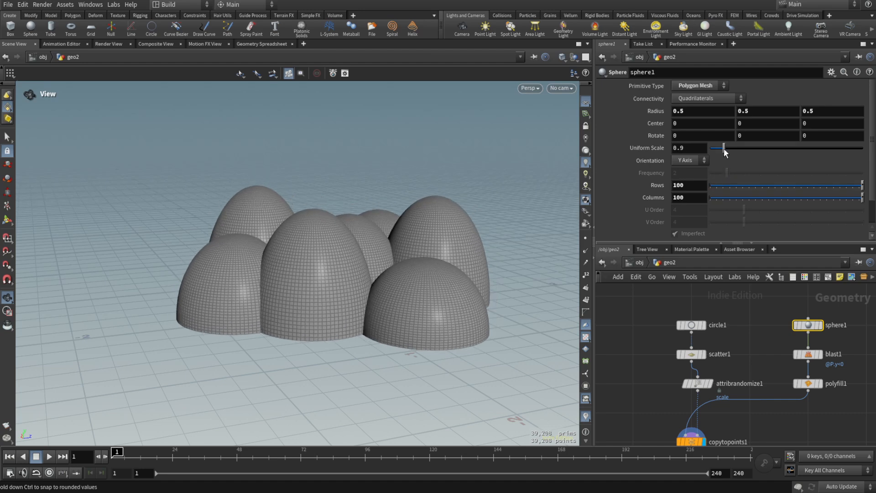
{"action": "left_click_drag", "start_coordinate": [426, 227], "coordinate": [413, 246]}
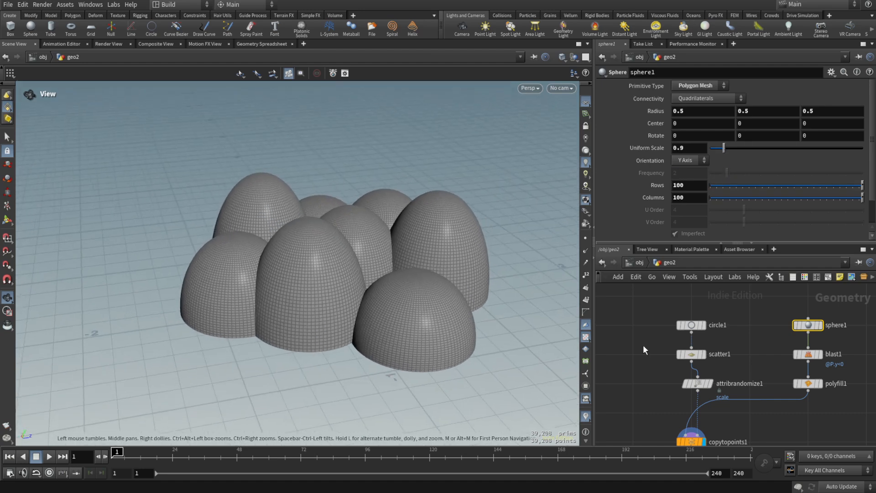
Step: Set the second component of the scale randomization to a Min Value of 0.4 and a Max Value of 2.7
{"action": "left_click", "coordinate": [697, 383]}
{"action": "left_click", "coordinate": [748, 211]}
{"action": "scroll", "coordinate": [748, 211], "scroll_direction": "down", "scroll_amount": 4}
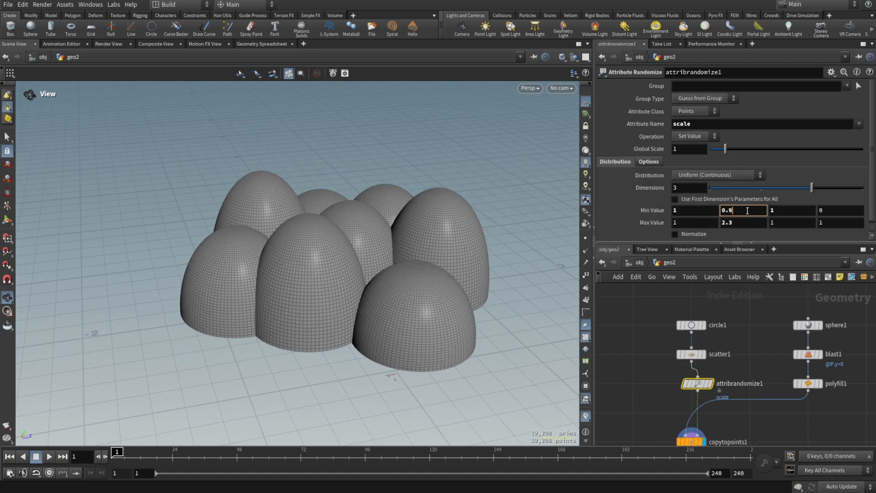
{"action": "scroll", "coordinate": [747, 210], "scroll_direction": "up", "scroll_amount": 1}
{"action": "left_click", "coordinate": [741, 223]}
{"action": "scroll", "coordinate": [742, 223], "scroll_direction": "up", "scroll_amount": 2}
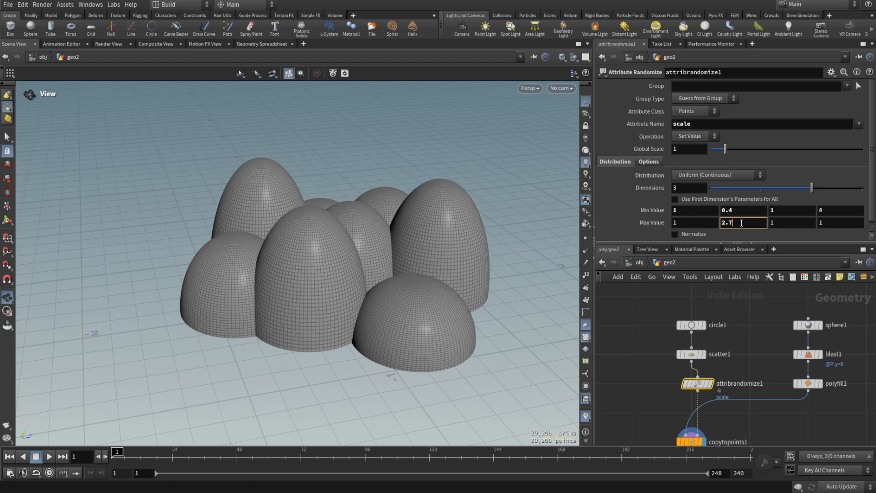
Step: Set the Global Seed of the Attribute Randomize node to 1.16 for a different height distribution
{"action": "left_click", "coordinate": [648, 162]}
{"action": "left_click_drag", "start_coordinate": [717, 199], "coordinate": [728, 200]}
{"action": "left_click_drag", "start_coordinate": [437, 248], "coordinate": [341, 244]}
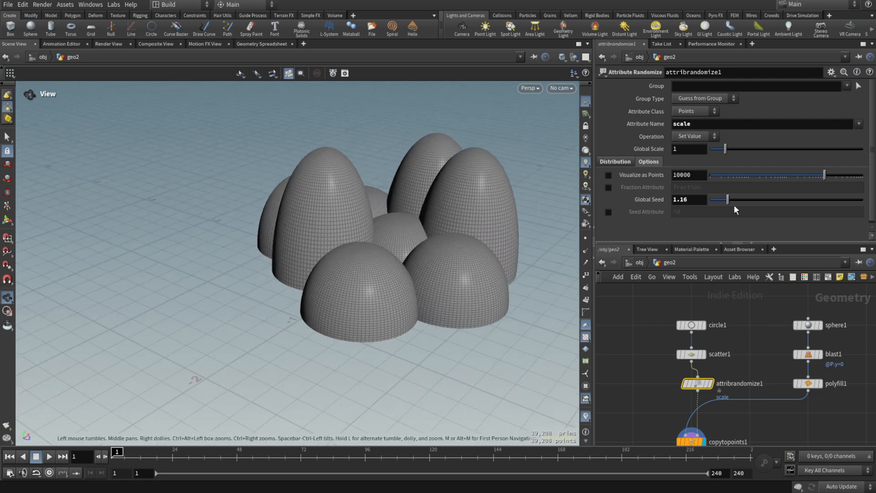
{"action": "left_click_drag", "start_coordinate": [727, 200], "coordinate": [728, 199]}
{"action": "left_click_drag", "start_coordinate": [406, 240], "coordinate": [405, 295]}
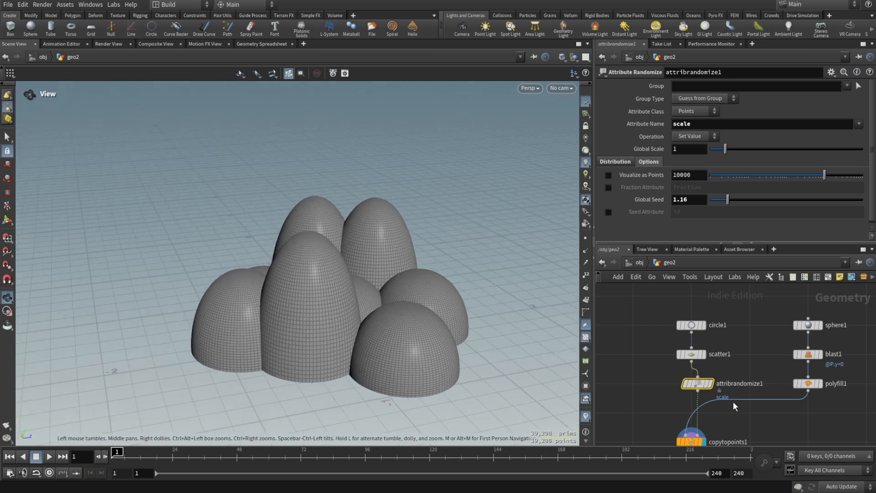
Step: Add a Mountain node, connect the Copy to Points output to it, and display it
{"action": "middle_click_drag", "start_coordinate": [757, 411], "coordinate": [744, 370]}
{"action": "left_click_drag", "start_coordinate": [420, 283], "coordinate": [396, 287]}
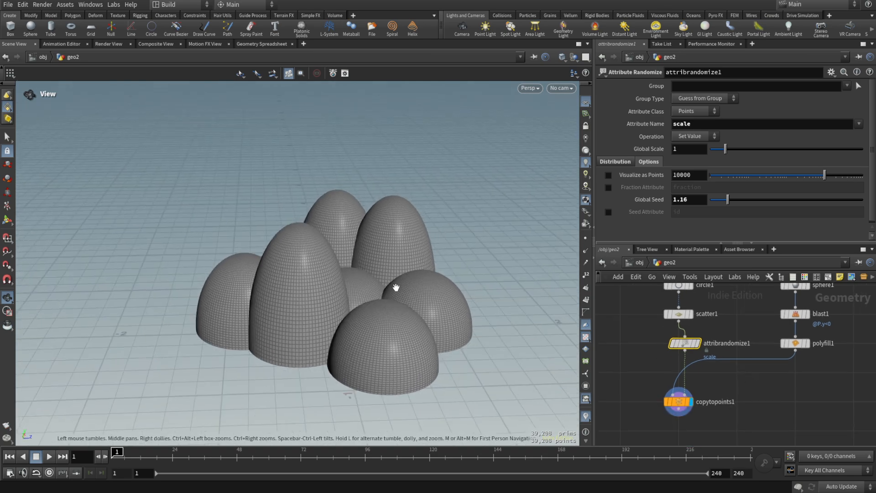
{"action": "scroll", "coordinate": [691, 372], "scroll_direction": "up", "scroll_amount": 3}
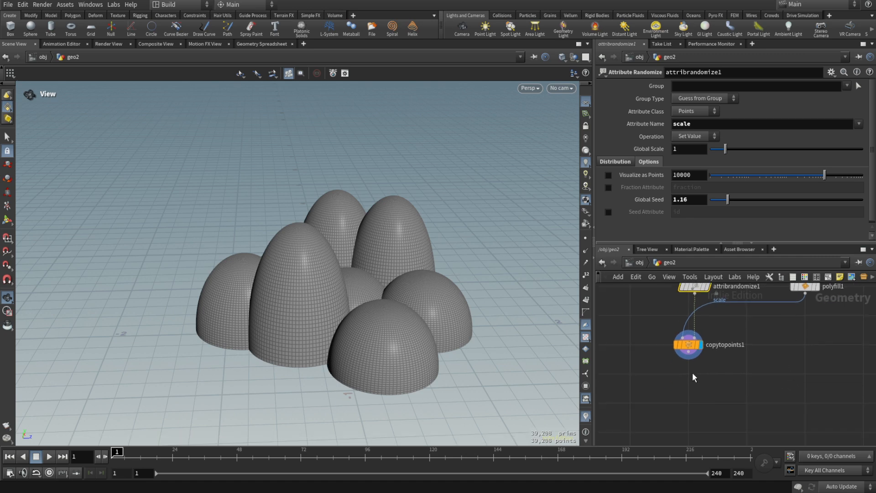
{"action": "key", "text": "Tab"}
{"action": "type", "text": "mou"}
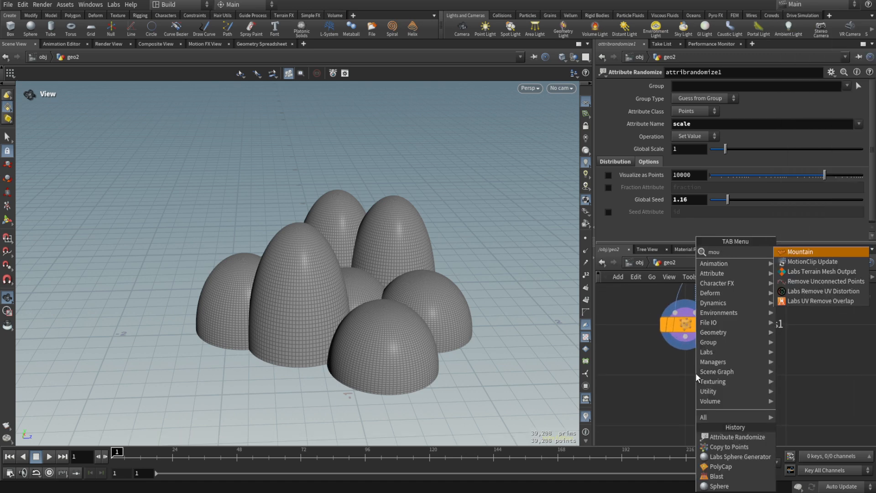
{"action": "key", "text": "Return"}
{"action": "left_click", "coordinate": [680, 374]}
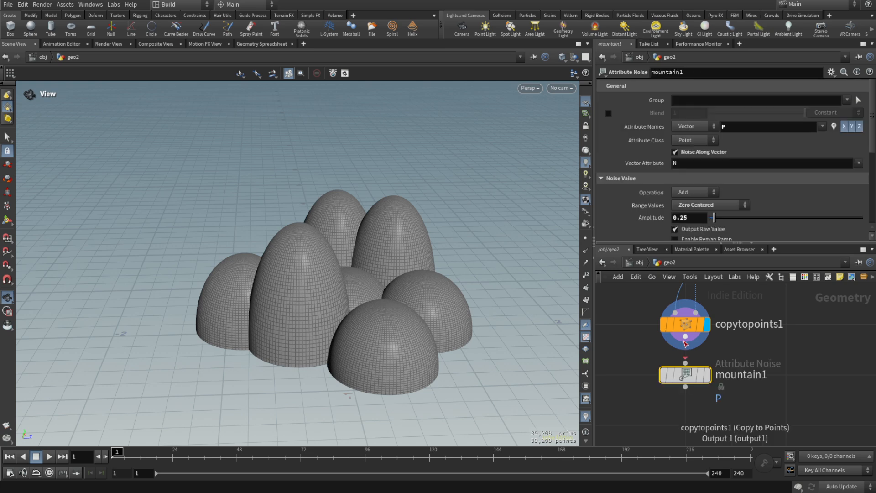
{"action": "left_click_drag", "start_coordinate": [686, 337], "coordinate": [685, 364]}
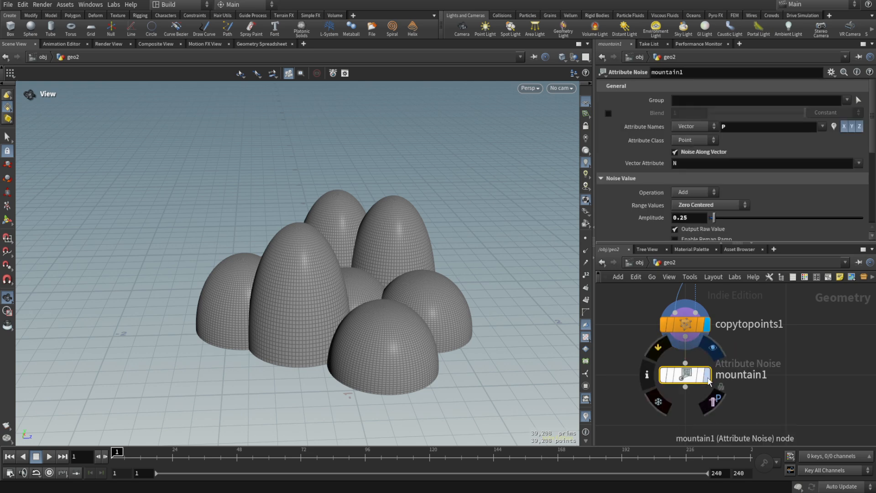
{"action": "left_click", "coordinate": [706, 377]}
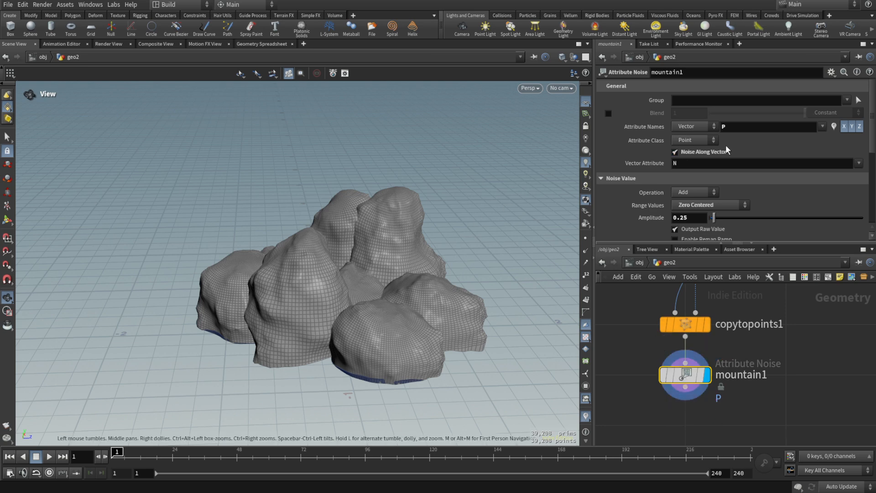
Step: Insert a Transform node between the Copy to Points and Mountain nodes
{"action": "scroll", "coordinate": [763, 351], "scroll_direction": "down", "scroll_amount": 3}
{"action": "left_click_drag", "start_coordinate": [743, 321], "coordinate": [743, 362]}
{"action": "key", "text": "Tab"}
{"action": "type", "text": "tra"}
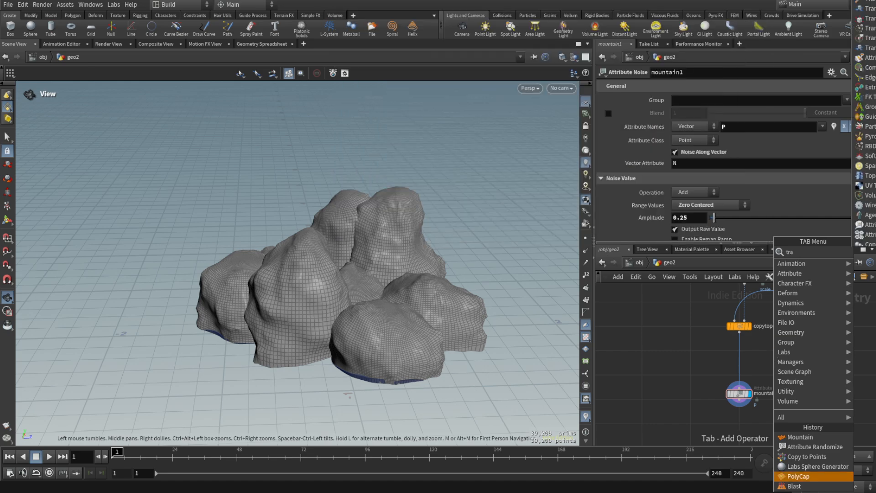
{"action": "key", "text": "Return"}
{"action": "left_click", "coordinate": [746, 350]}
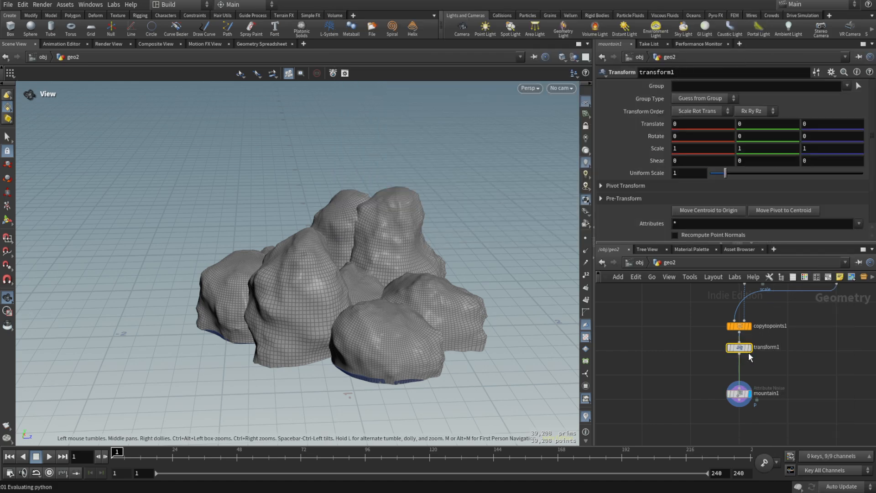
Step: Set the Transform's Uniform Scale to 2, frame the enlarged eggs, and display the Mountain node's output
{"action": "left_click_drag", "start_coordinate": [685, 173], "coordinate": [643, 201]}
{"action": "type", "text": "2"}
{"action": "left_click", "coordinate": [795, 365]}
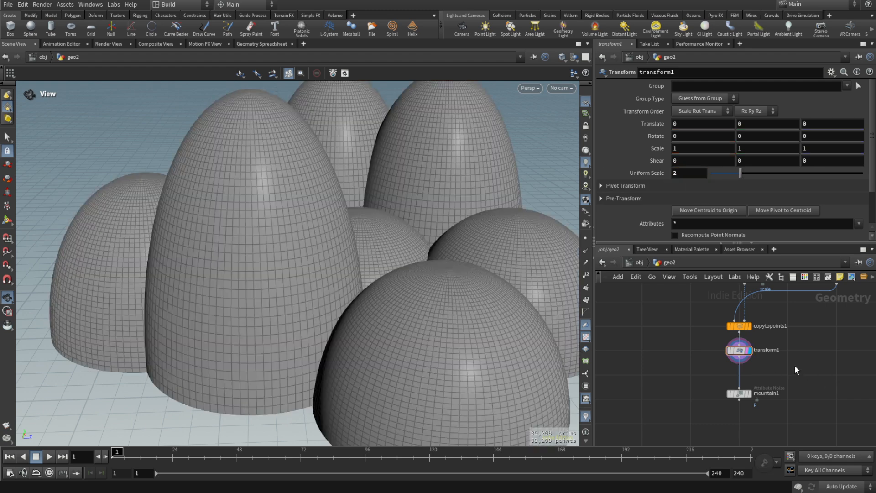
{"action": "key", "text": "f"}
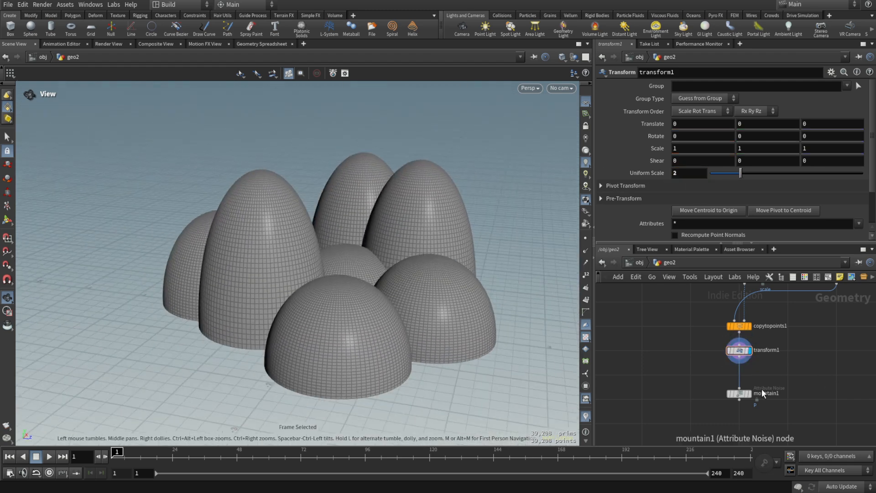
{"action": "left_click", "coordinate": [751, 395]}
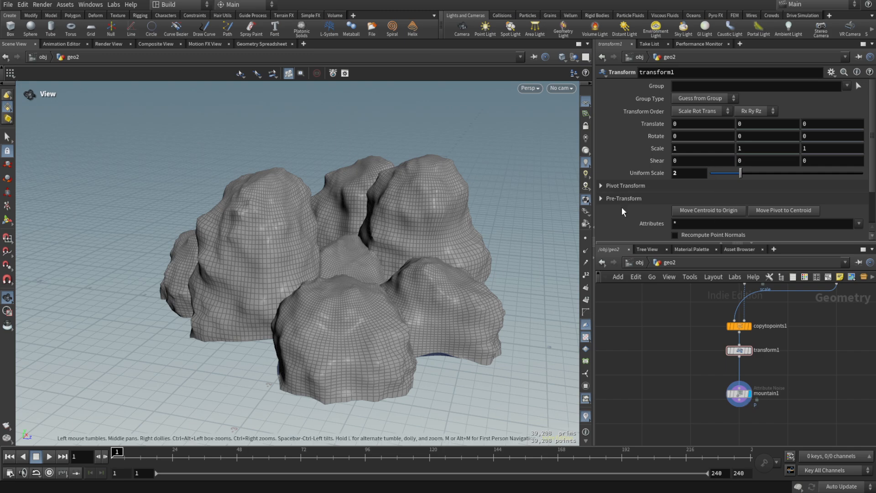
Step: Set the Mountain noise Amplitude to 0.19
{"action": "scroll", "coordinate": [704, 155], "scroll_direction": "down", "scroll_amount": 2}
{"action": "scroll", "coordinate": [705, 155], "scroll_direction": "up", "scroll_amount": 2}
{"action": "left_click", "coordinate": [738, 393]}
{"action": "scroll", "coordinate": [703, 195], "scroll_direction": "down", "scroll_amount": 2}
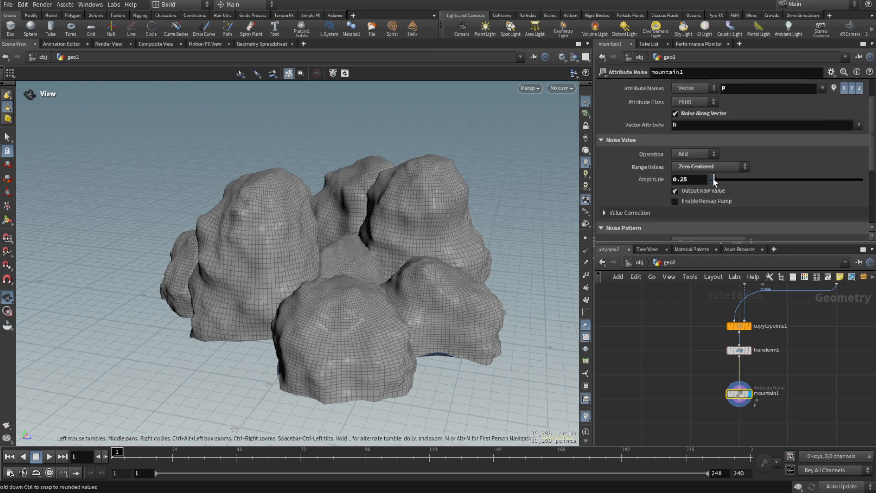
{"action": "left_click_drag", "start_coordinate": [713, 177], "coordinate": [712, 179]}
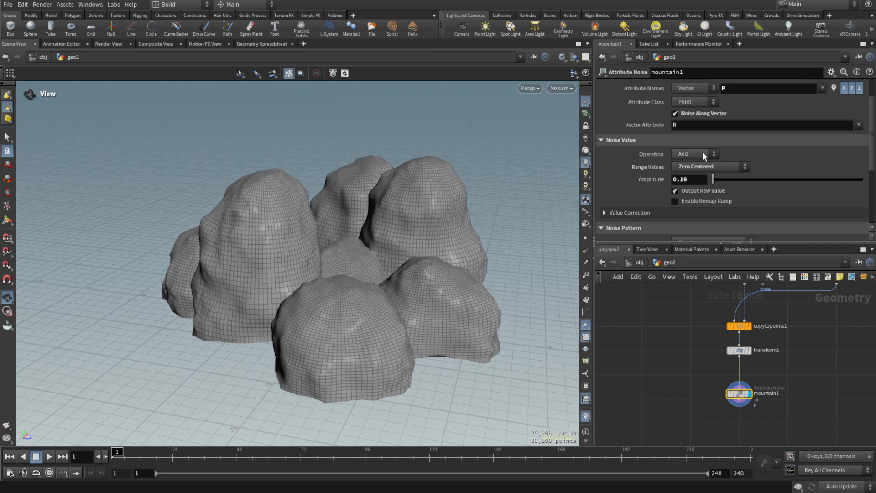
Step: Set the Mountain noise Operation to Subtract and its Range Values to Positive
{"action": "left_click", "coordinate": [705, 156]}
{"action": "left_click", "coordinate": [691, 185]}
{"action": "scroll", "coordinate": [739, 160], "scroll_direction": "down", "scroll_amount": 3}
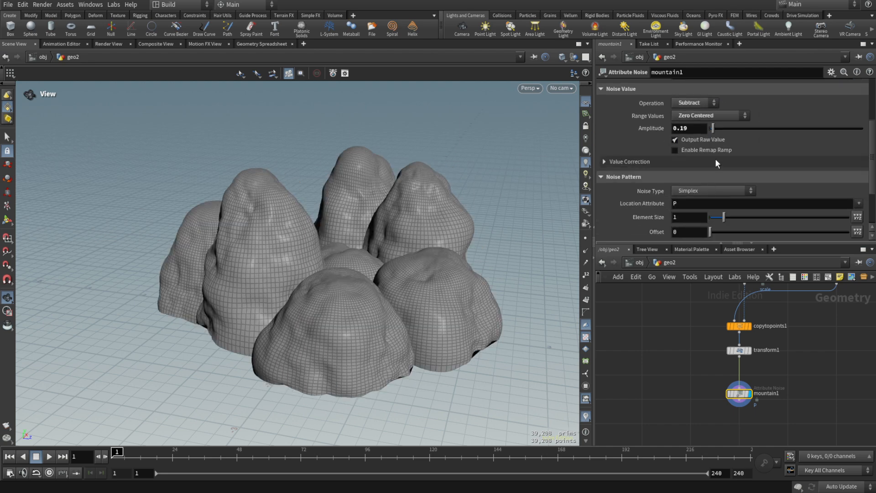
{"action": "left_click", "coordinate": [726, 115]}
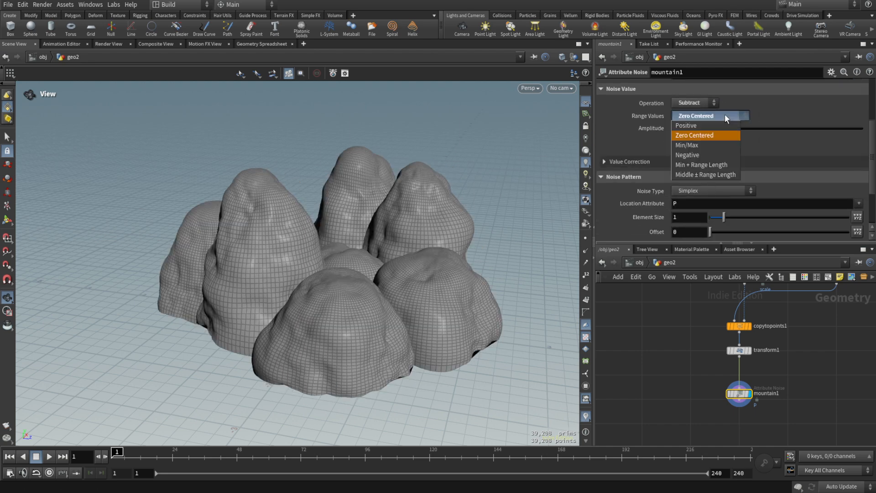
{"action": "left_click", "coordinate": [700, 125]}
Step: In the Mountain noise's Warping settings, turn on Accumulate Lattice Warp and lower Gradient Warp to a strongly negative value
{"action": "scroll", "coordinate": [807, 128], "scroll_direction": "down", "scroll_amount": 3}
{"action": "scroll", "coordinate": [807, 127], "scroll_direction": "down", "scroll_amount": 1}
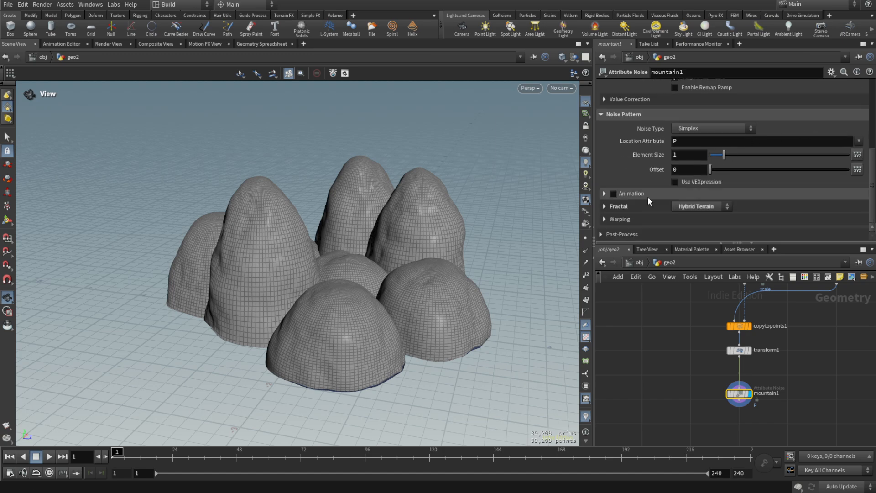
{"action": "left_click", "coordinate": [607, 220]}
{"action": "scroll", "coordinate": [648, 212], "scroll_direction": "down", "scroll_amount": 4}
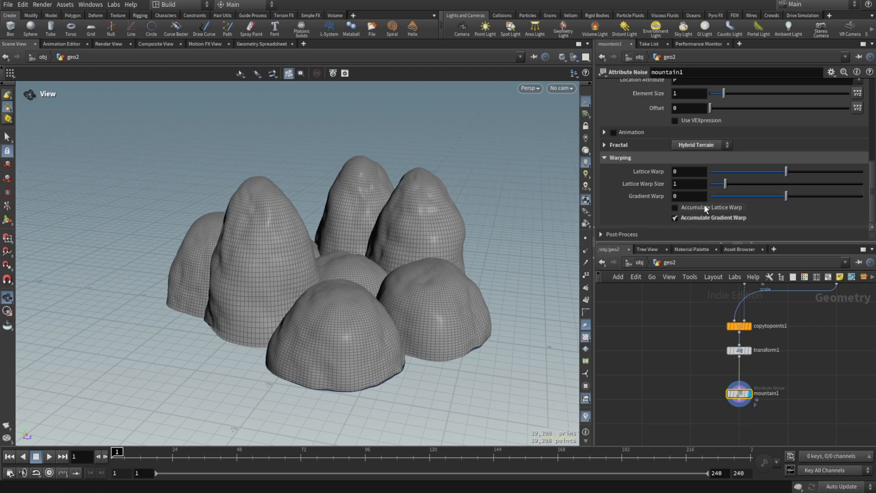
{"action": "left_click", "coordinate": [678, 209]}
{"action": "left_click_drag", "start_coordinate": [765, 195], "coordinate": [719, 198]}
{"action": "scroll", "coordinate": [756, 144], "scroll_direction": "up", "scroll_amount": 4}
Step: Raise the sphere's resolution to 200 Rows and 200 Columns, and inspect the finer noise detail on the eggs
{"action": "middle_click_drag", "start_coordinate": [701, 307], "coordinate": [674, 350]}
{"action": "middle_click_drag", "start_coordinate": [822, 333], "coordinate": [812, 362]}
{"action": "left_click", "coordinate": [799, 299]}
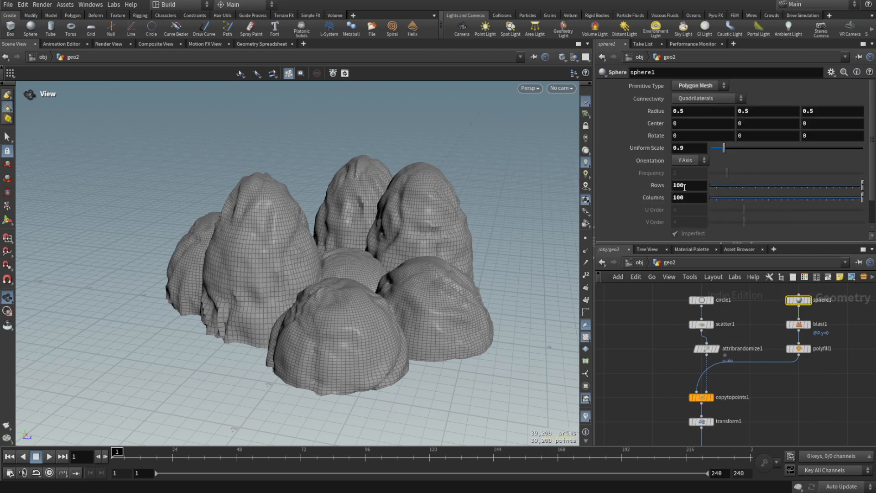
{"action": "left_click_drag", "start_coordinate": [677, 198], "coordinate": [673, 198]}
{"action": "type", "text": "2"}
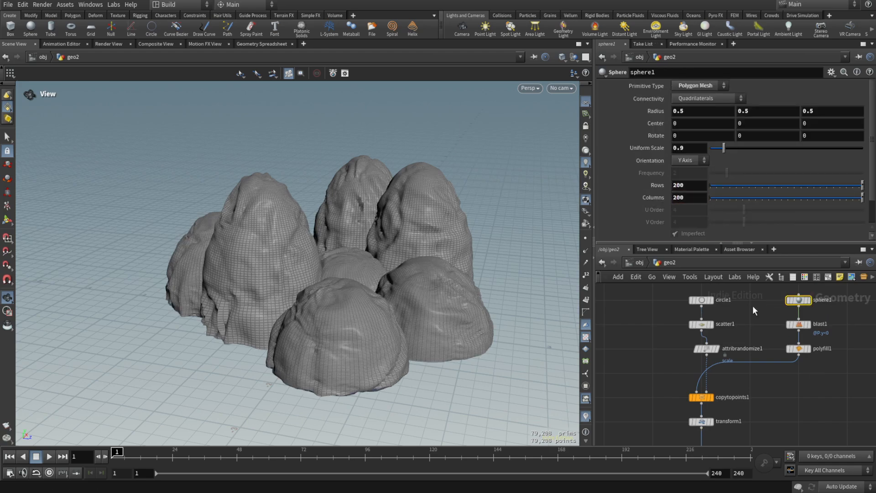
{"action": "left_click_drag", "start_coordinate": [485, 264], "coordinate": [520, 285]}
{"action": "scroll", "coordinate": [807, 386], "scroll_direction": "down", "scroll_amount": 4}
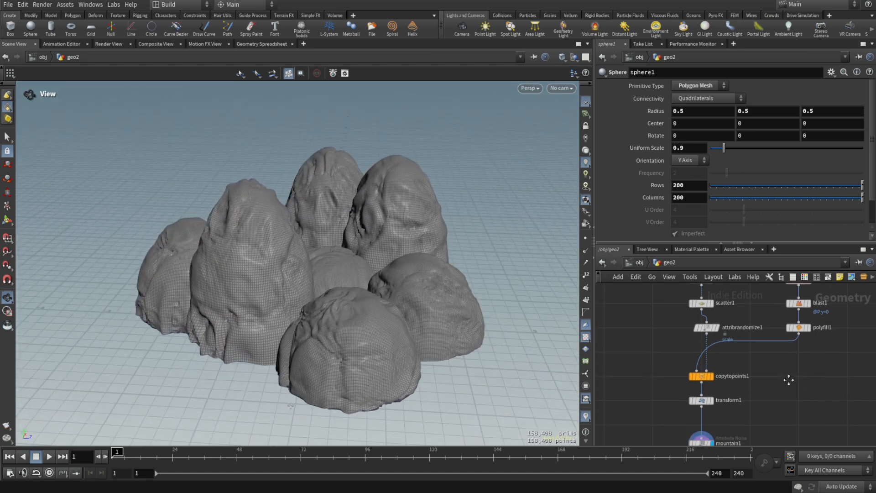
Step: In the Mountain noise's Fractal settings, set Lacunarity to 2.66 and Roughness to 0.194, and check the eggs' surface detail
{"action": "left_click_drag", "start_coordinate": [670, 376], "coordinate": [709, 393]}
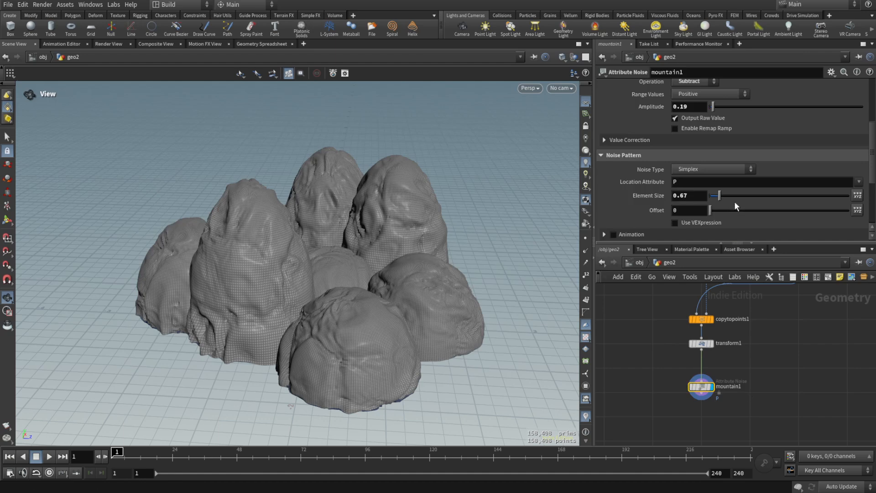
{"action": "scroll", "coordinate": [734, 201], "scroll_direction": "down", "scroll_amount": 3}
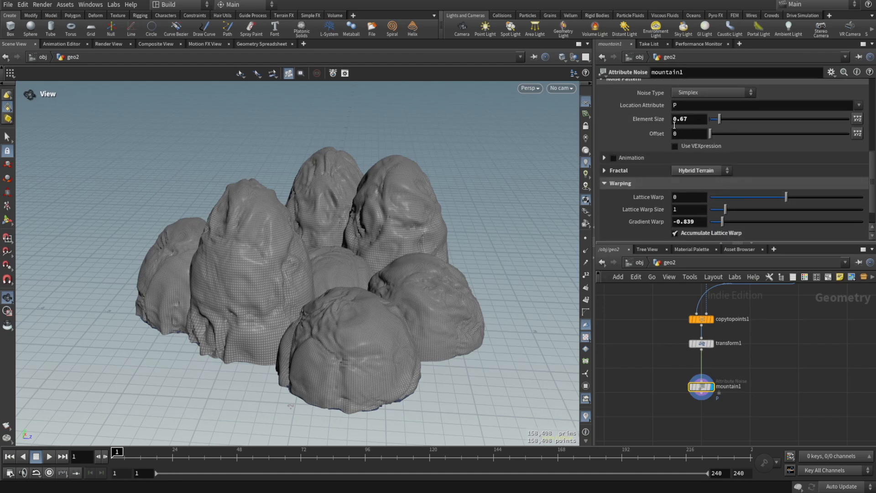
{"action": "left_click", "coordinate": [618, 170]}
{"action": "scroll", "coordinate": [730, 162], "scroll_direction": "down", "scroll_amount": 2}
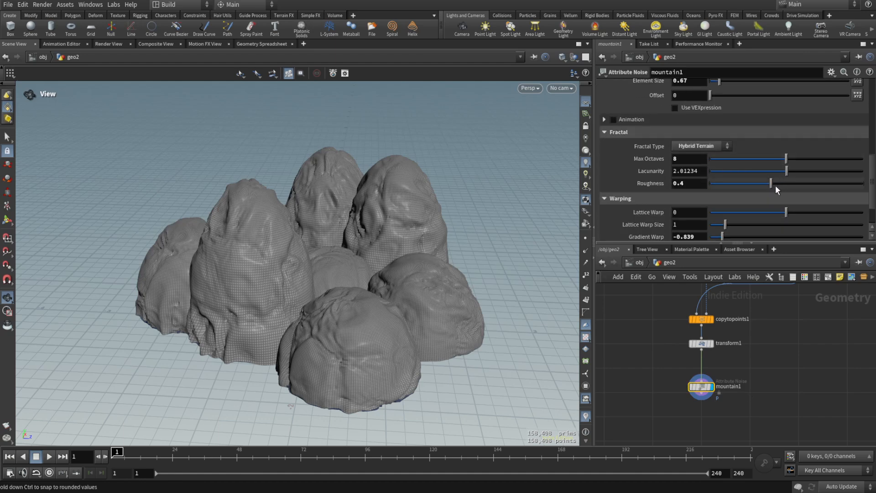
{"action": "left_click_drag", "start_coordinate": [776, 186], "coordinate": [811, 176]}
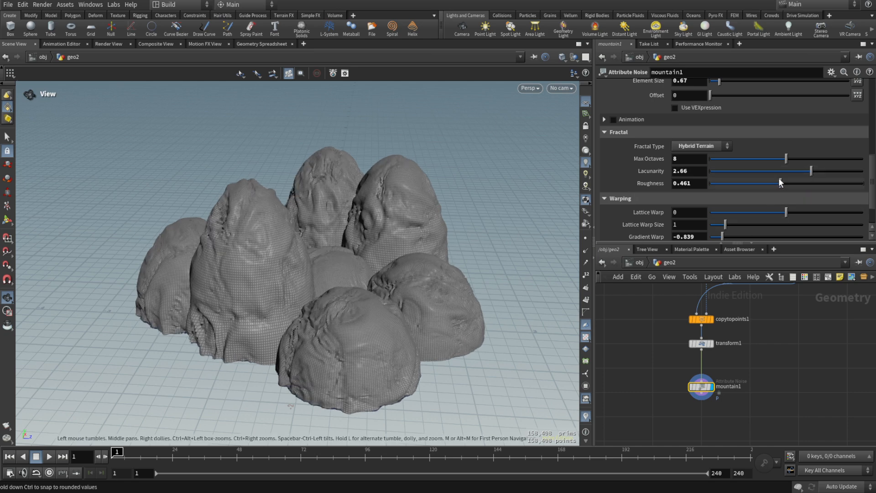
{"action": "left_click_drag", "start_coordinate": [777, 180], "coordinate": [727, 186]}
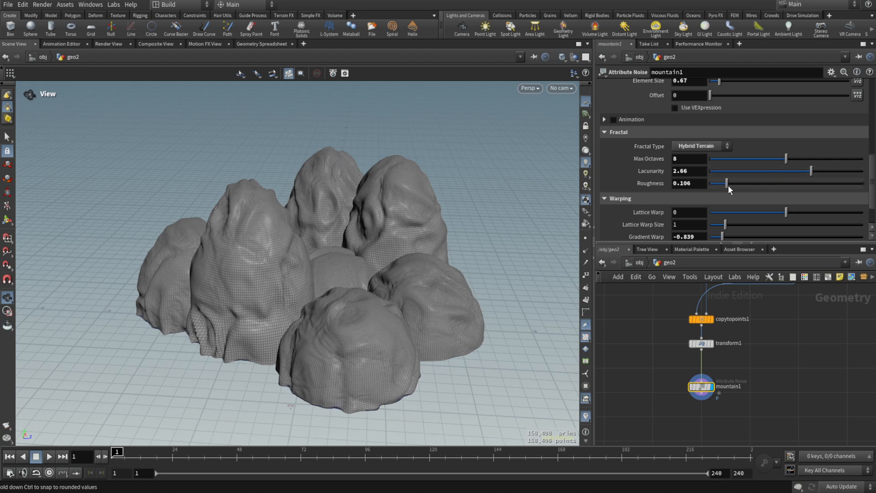
{"action": "left_click_drag", "start_coordinate": [347, 274], "coordinate": [434, 224]}
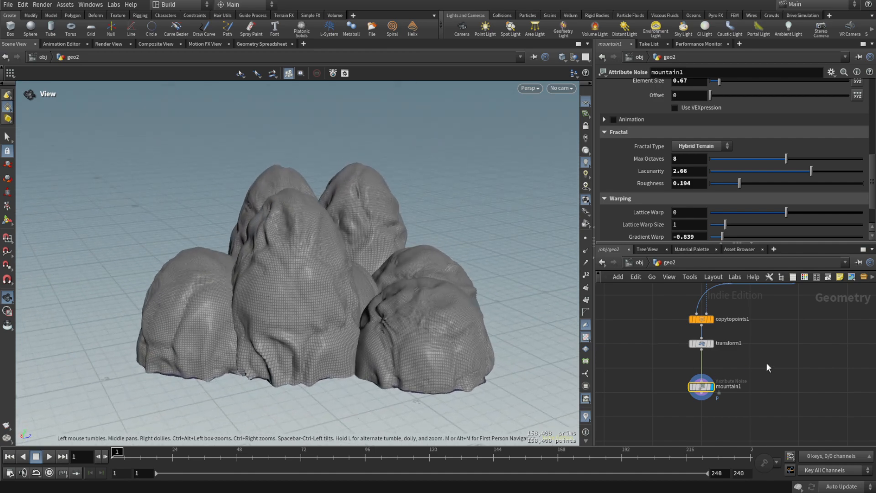
{"action": "left_click_drag", "start_coordinate": [404, 307], "coordinate": [387, 304]}
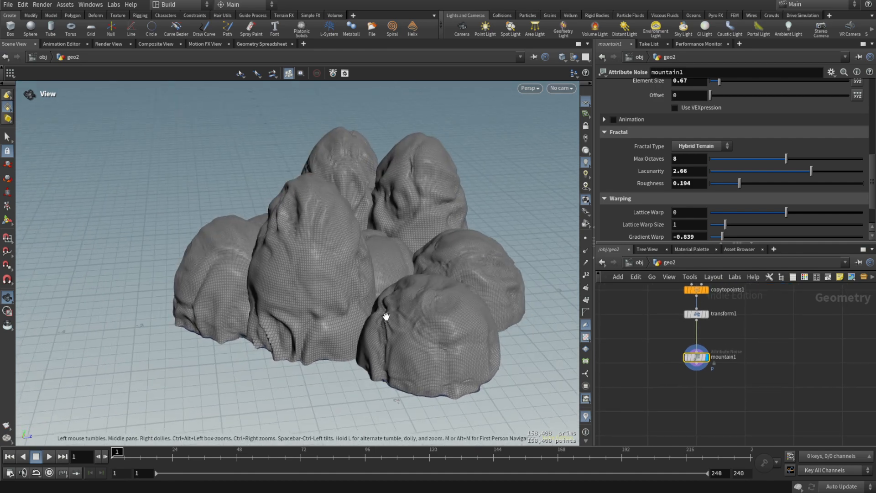
Step: Add a VDB from Polygons node fed by the Mountain noise, display it, and set its Voxel Size to 0.01
{"action": "key", "text": "Tab"}
{"action": "type", "text": "vdbf"}
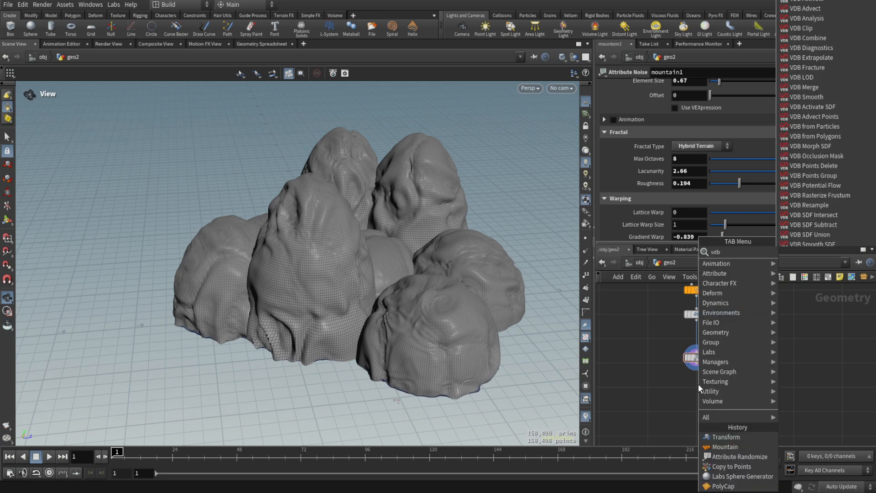
{"action": "key", "text": "Down"}
{"action": "key", "text": "Down"}
{"action": "key", "text": "Return"}
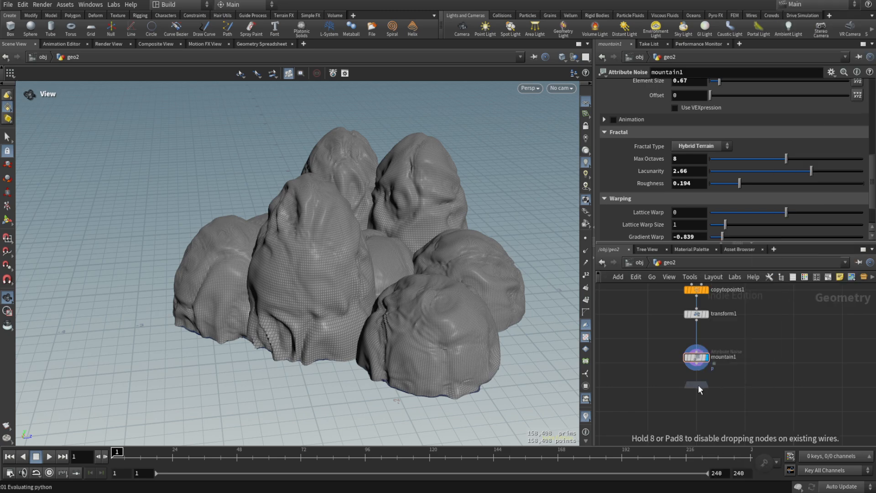
{"action": "left_click", "coordinate": [698, 384]}
{"action": "left_click", "coordinate": [697, 364]}
{"action": "left_click", "coordinate": [696, 391]}
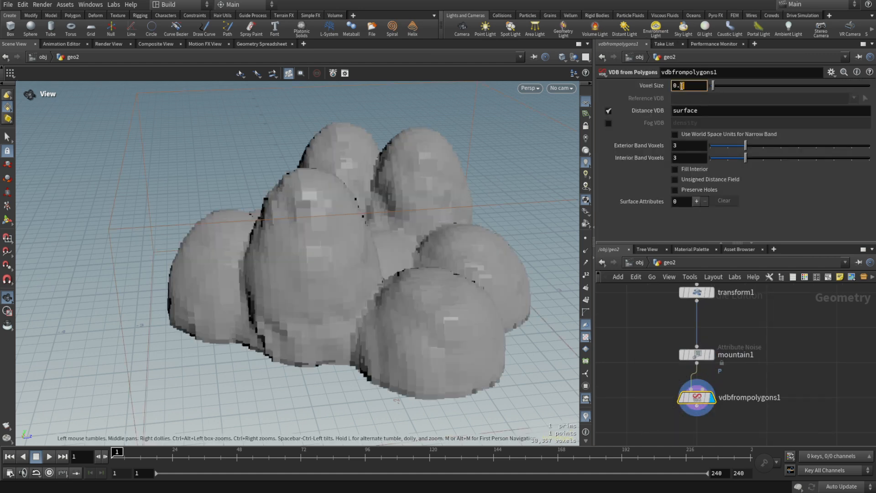
{"action": "key", "text": "Return"}
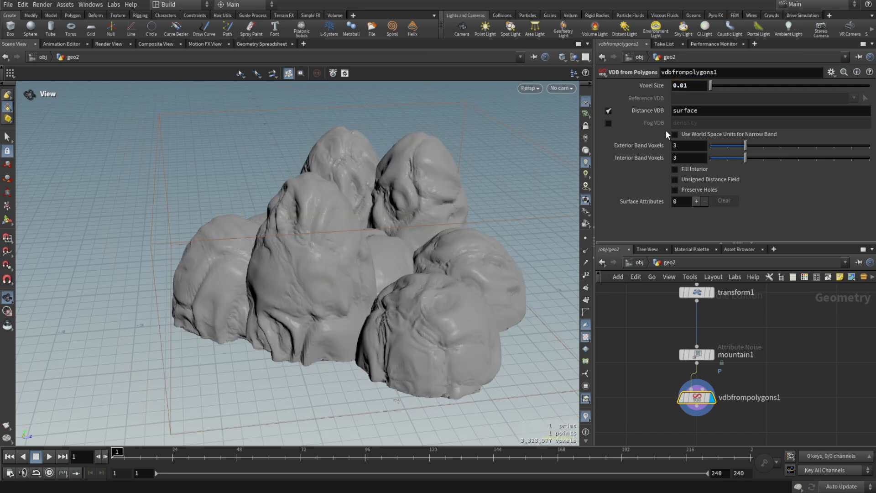
Step: Place a Convert VDB node below the VDB from Polygons node, leaving a gap between them
{"action": "mouse_move", "coordinate": [429, 243]}
{"action": "left_mouse_down"}
{"action": "mouse_move", "coordinate": [426, 254]}
{"action": "mouse_move", "coordinate": [456, 273]}
{"action": "mouse_move", "coordinate": [437, 285]}
{"action": "mouse_move", "coordinate": [417, 267]}
{"action": "mouse_move", "coordinate": [422, 256]}
{"action": "left_mouse_up"}
{"action": "key", "text": "g"}
{"action": "left_click", "coordinate": [709, 392]}
{"action": "key", "text": "Tab"}
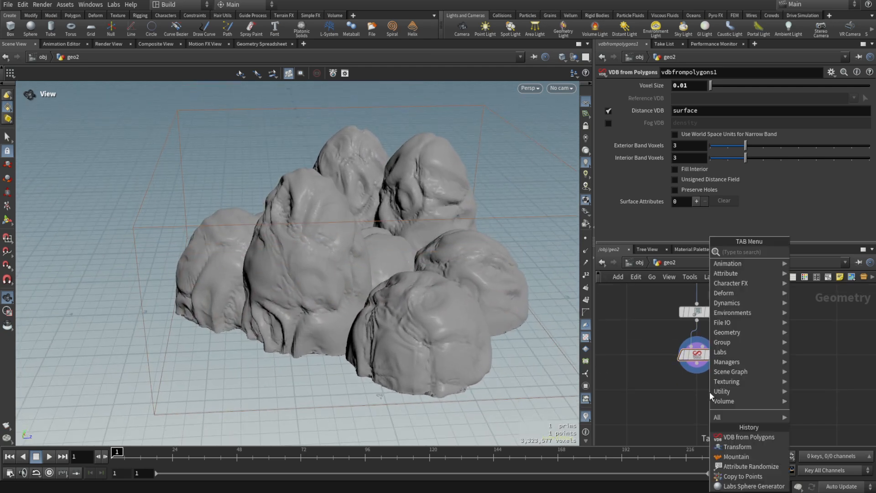
{"action": "type", "text": "vdbc"}
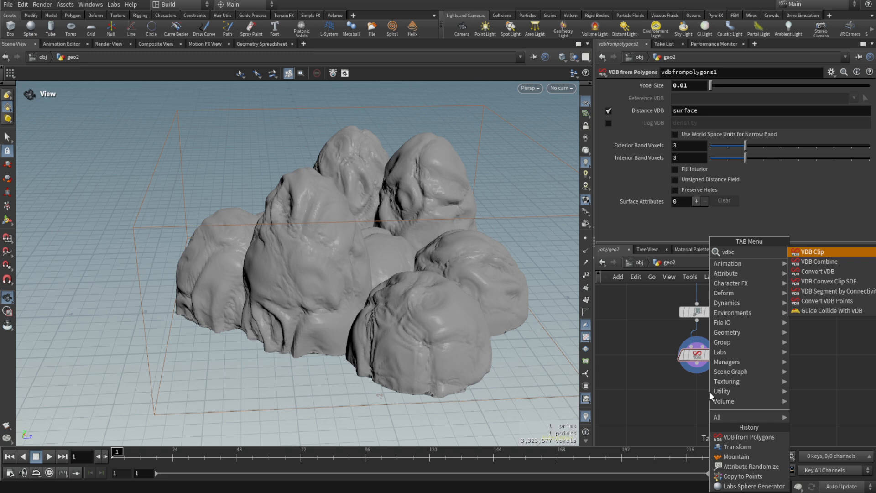
{"action": "key", "text": "Down"}
{"action": "key", "text": "Down"}
{"action": "key", "text": "Return"}
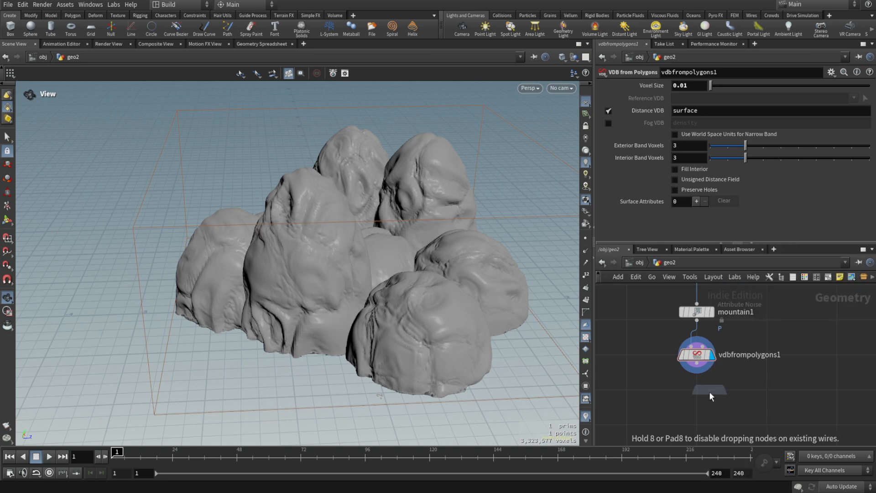
{"action": "left_click", "coordinate": [698, 416]}
Step: Add a VDB Smooth node between VDB from Polygons and Convert VDB, connect the polygon VDB into it, and display it
{"action": "key", "text": "Tab"}
{"action": "type", "text": "smoo"}
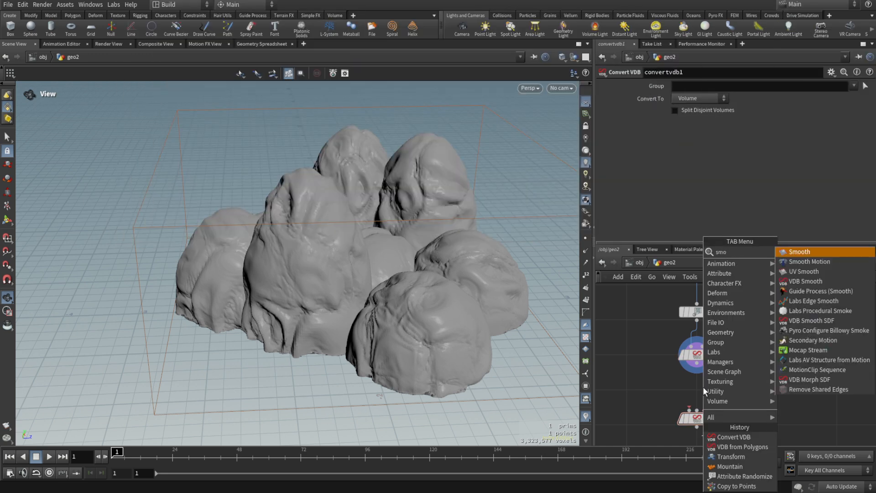
{"action": "key", "text": "Down"}
{"action": "key", "text": "Down"}
{"action": "key", "text": "Down"}
{"action": "key", "text": "Return"}
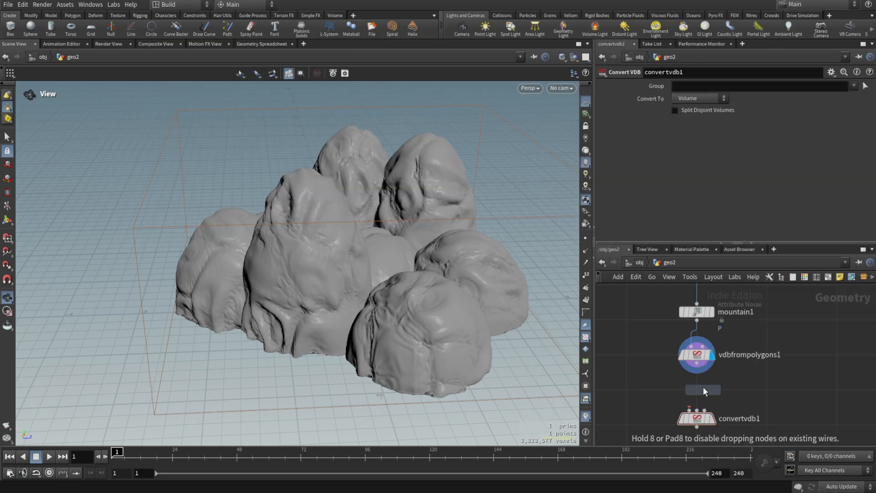
{"action": "left_click", "coordinate": [702, 386]}
{"action": "left_click", "coordinate": [700, 368]}
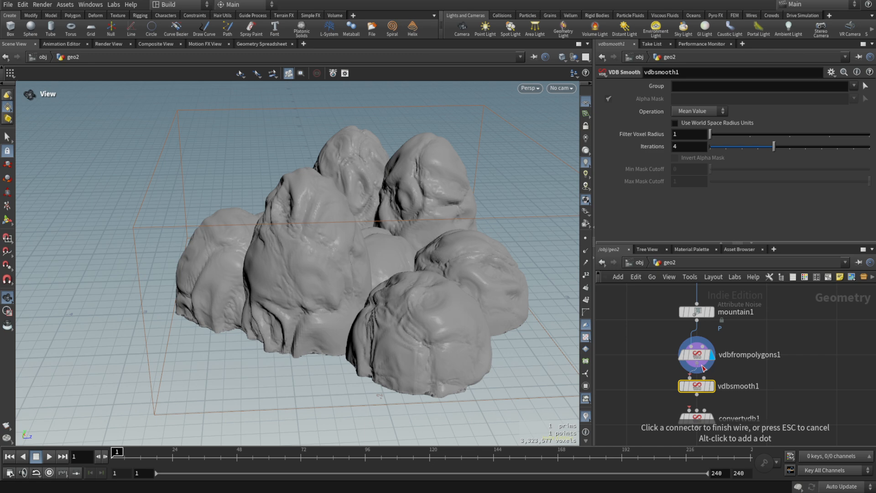
{"action": "left_click", "coordinate": [697, 381]}
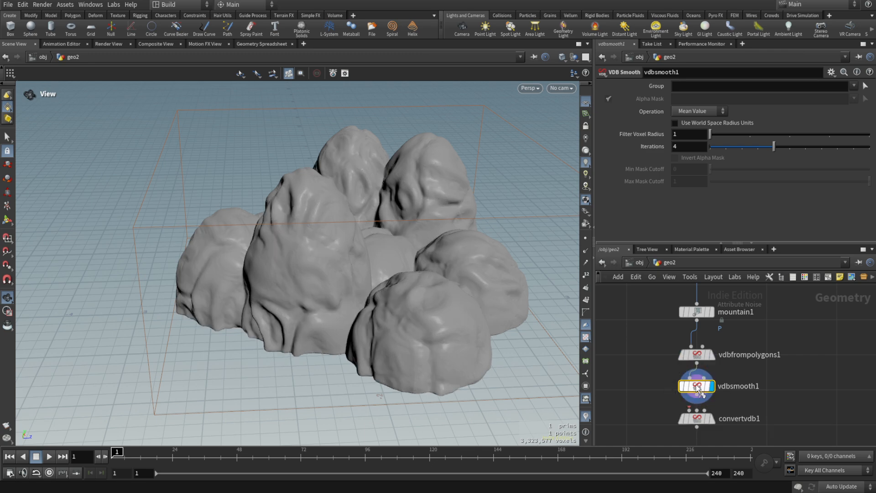
Step: Compare the eggs with and without VDB smoothing, and leave the VDB Smooth node bypassed
{"action": "key", "text": "b"}
{"action": "key", "text": "b"}
{"action": "key", "text": "b"}
{"action": "key", "text": "b"}
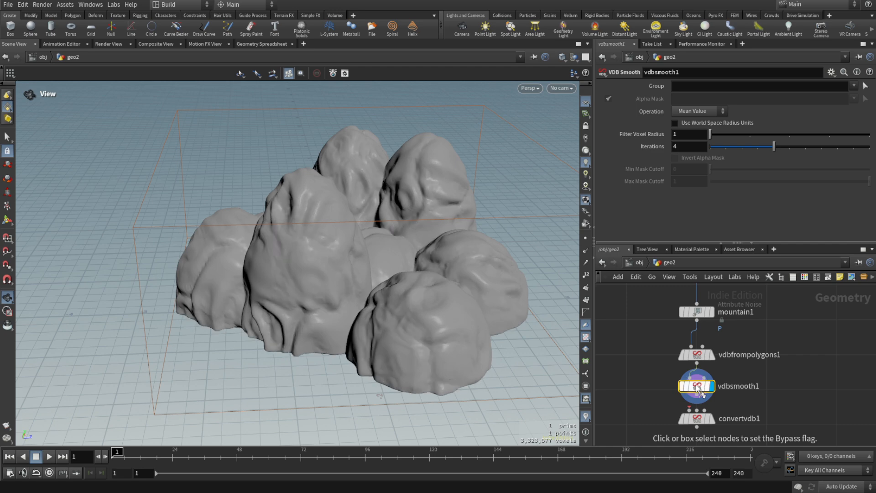
{"action": "left_click", "coordinate": [697, 387]}
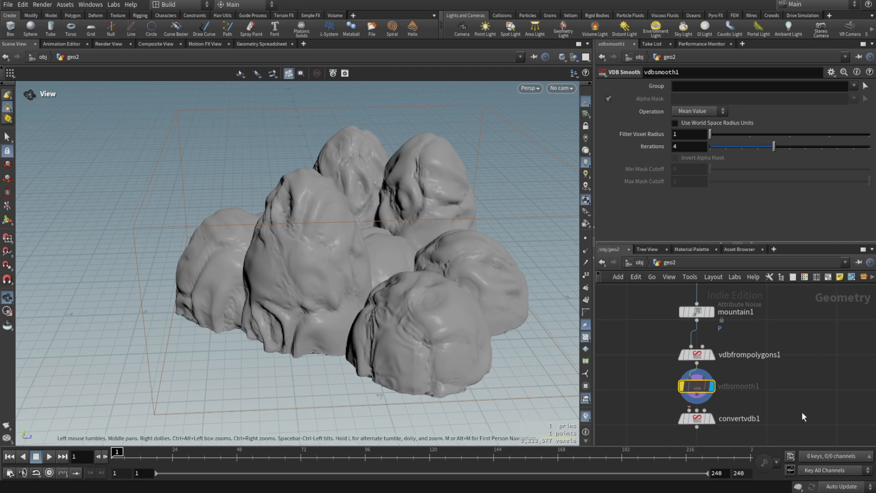
Step: Connect the VDB Smooth node into Convert VDB, display Convert VDB, and set Convert To to Polygons
{"action": "middle_click_drag", "start_coordinate": [802, 413], "coordinate": [803, 389]}
{"action": "left_click_drag", "start_coordinate": [698, 371], "coordinate": [690, 386]}
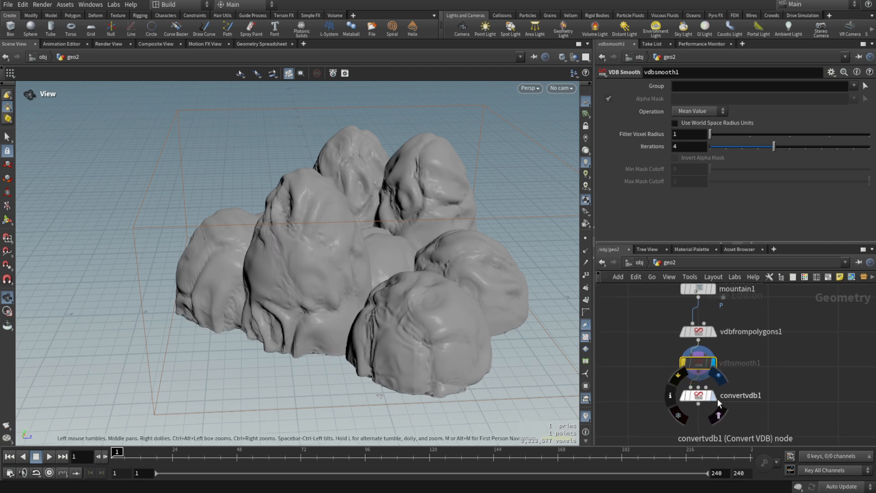
{"action": "left_click", "coordinate": [715, 396]}
{"action": "left_click", "coordinate": [692, 100]}
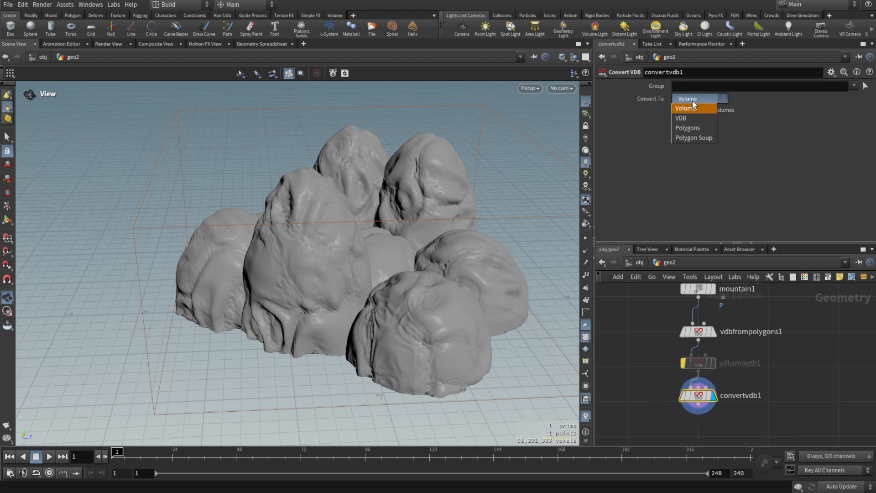
{"action": "left_click", "coordinate": [693, 128]}
Step: Switch the viewport shading to Smooth Shaded and inspect the converted eggs
{"action": "left_click", "coordinate": [561, 57]}
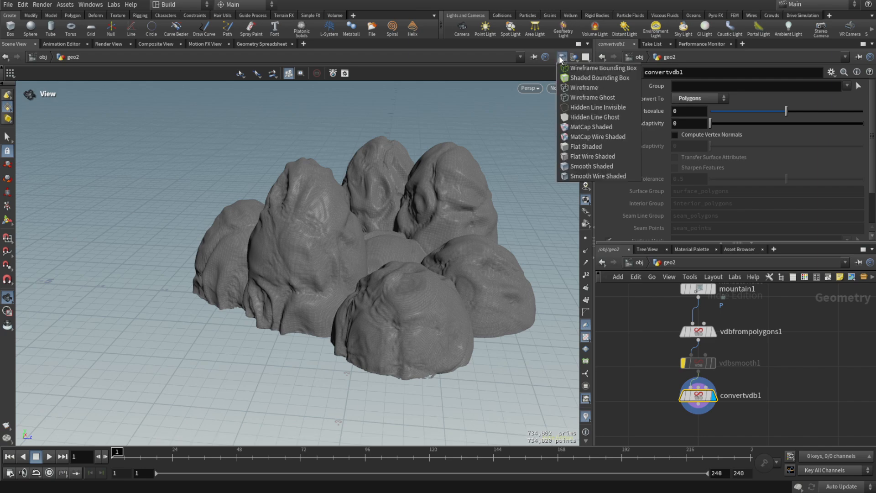
{"action": "left_click", "coordinate": [587, 167]}
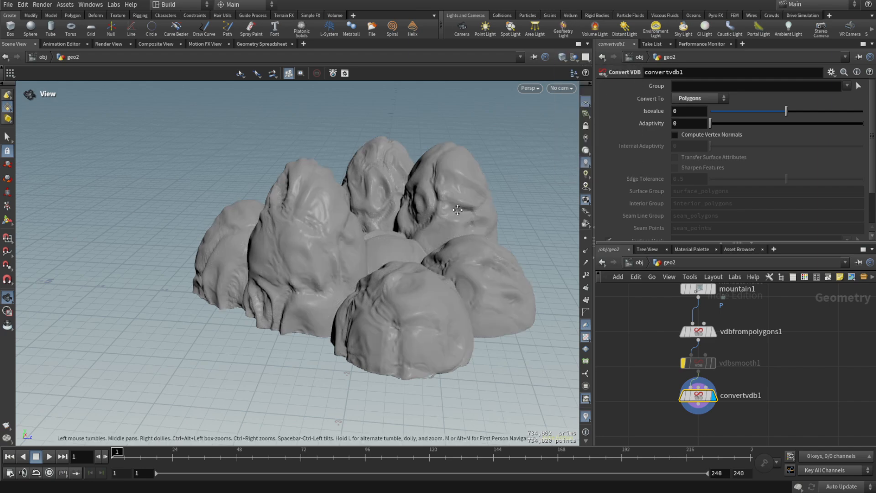
{"action": "mouse_move", "coordinate": [456, 210]}
{"action": "left_mouse_down"}
{"action": "mouse_move", "coordinate": [420, 240]}
{"action": "mouse_move", "coordinate": [455, 237]}
{"action": "mouse_move", "coordinate": [427, 269]}
{"action": "mouse_move", "coordinate": [450, 293]}
{"action": "mouse_move", "coordinate": [391, 250]}
{"action": "mouse_move", "coordinate": [405, 260]}
{"action": "mouse_move", "coordinate": [437, 247]}
{"action": "mouse_move", "coordinate": [425, 246]}
{"action": "mouse_move", "coordinate": [478, 236]}
{"action": "mouse_move", "coordinate": [378, 243]}
{"action": "mouse_move", "coordinate": [408, 249]}
{"action": "left_mouse_up"}
Step: Duplicate the Mountain noise below Convert VDB, connect it to the converted polygons, and display it
{"action": "middle_click_drag", "start_coordinate": [771, 366], "coordinate": [763, 353]}
{"action": "scroll", "coordinate": [763, 352], "scroll_direction": "down", "scroll_amount": 3}
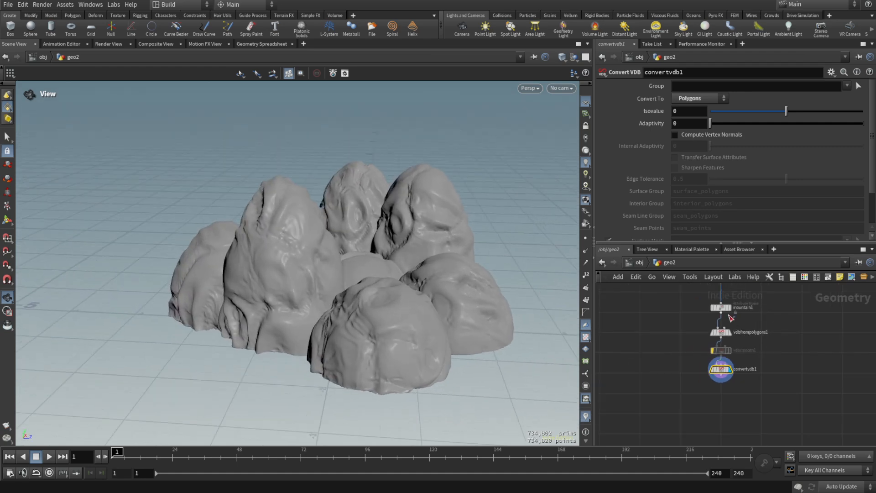
{"action": "left_click", "coordinate": [723, 383]}
{"action": "scroll", "coordinate": [723, 379], "scroll_direction": "up", "scroll_amount": 3}
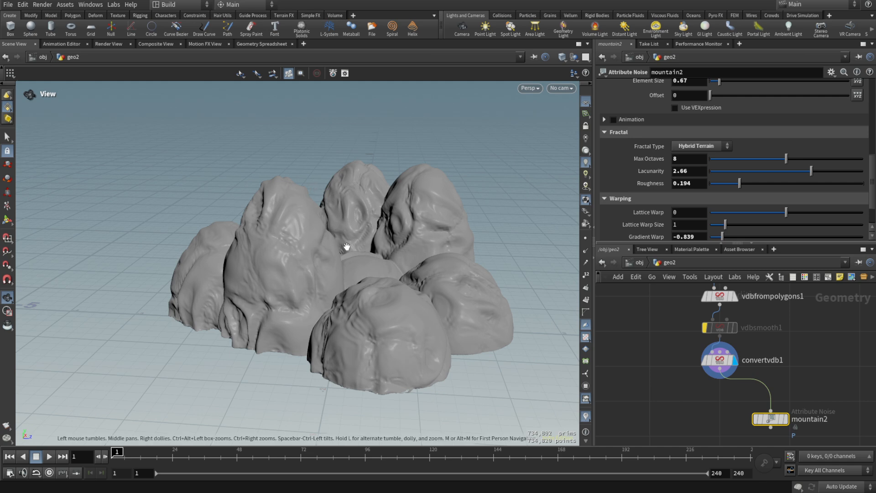
{"action": "left_click_drag", "start_coordinate": [347, 247], "coordinate": [410, 292]}
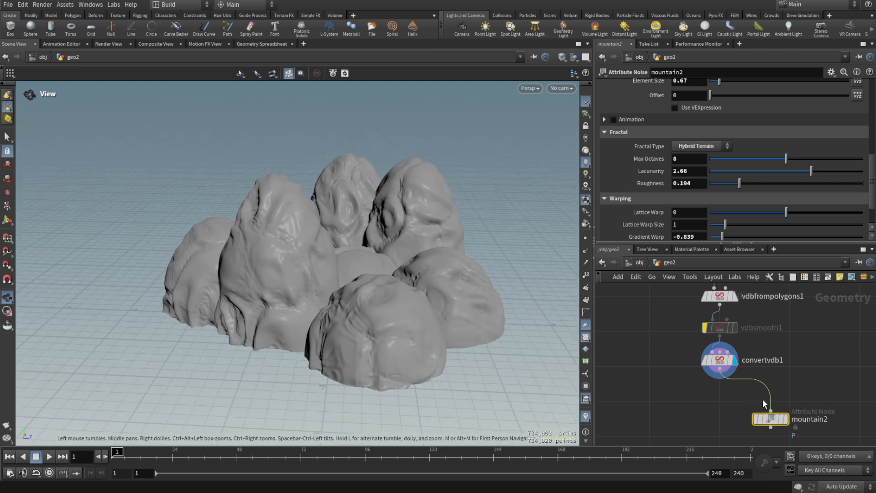
{"action": "left_click_drag", "start_coordinate": [769, 419], "coordinate": [719, 397]}
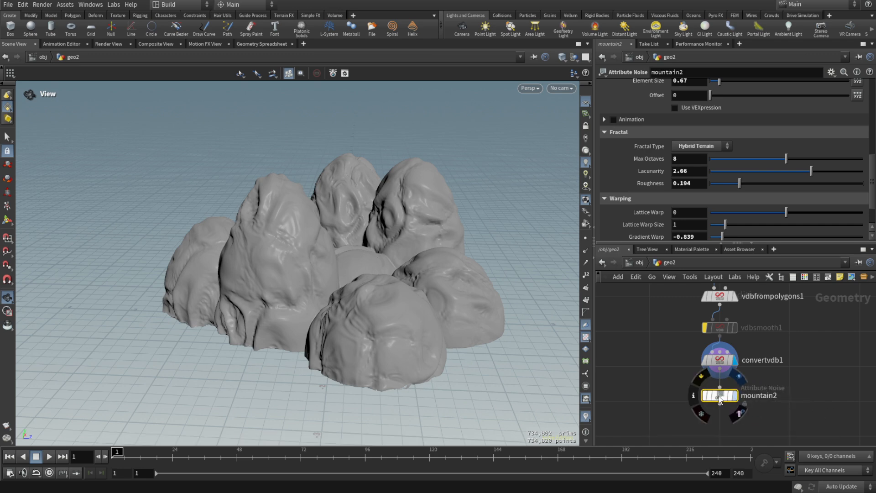
{"action": "left_click", "coordinate": [733, 395]}
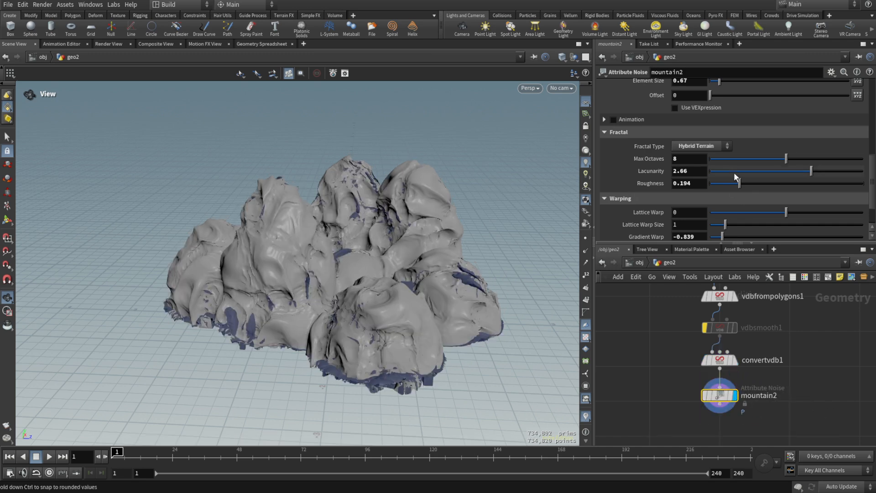
Step: On the duplicated Mountain noise, set Element Size to 0.5, Roughness to 0.316, and Gradient Warp to 0.703
{"action": "scroll", "coordinate": [763, 151], "scroll_direction": "up", "scroll_amount": 3}
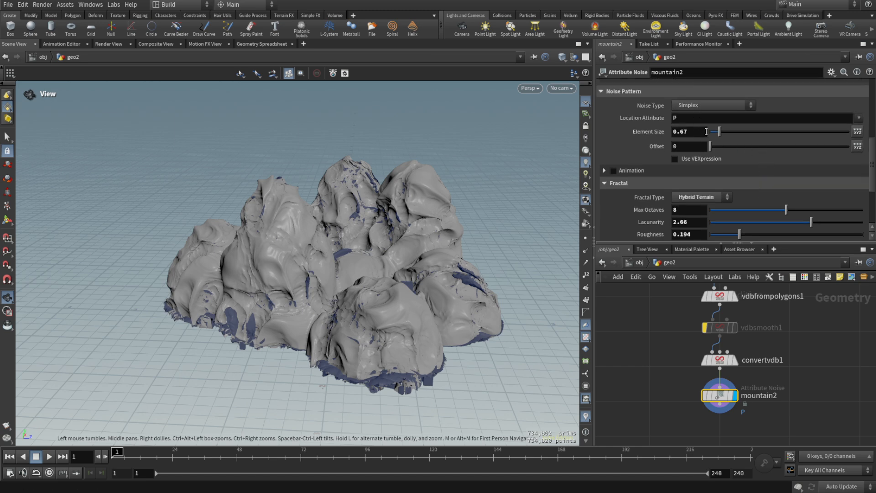
{"action": "left_click_drag", "start_coordinate": [719, 132], "coordinate": [718, 135]}
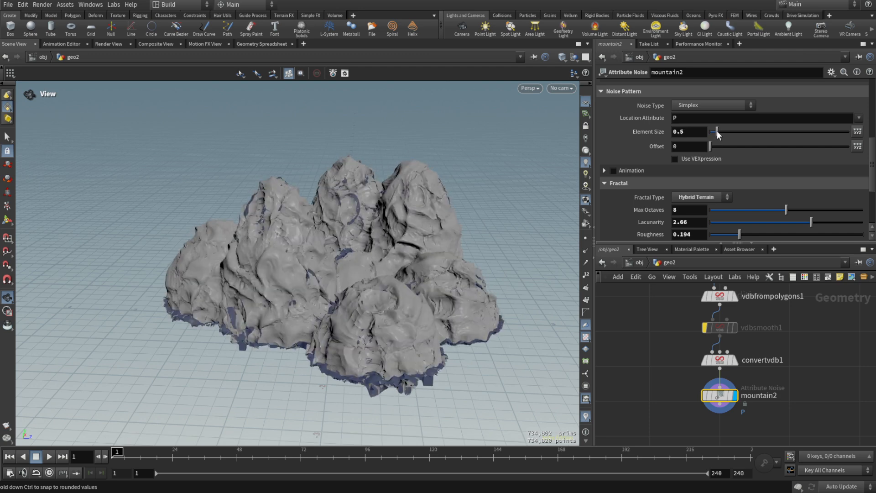
{"action": "scroll", "coordinate": [763, 166], "scroll_direction": "down", "scroll_amount": 5}
{"action": "left_click", "coordinate": [755, 169]}
{"action": "left_click_drag", "start_coordinate": [755, 172], "coordinate": [758, 172]}
{"action": "left_click_drag", "start_coordinate": [721, 224], "coordinate": [840, 227]}
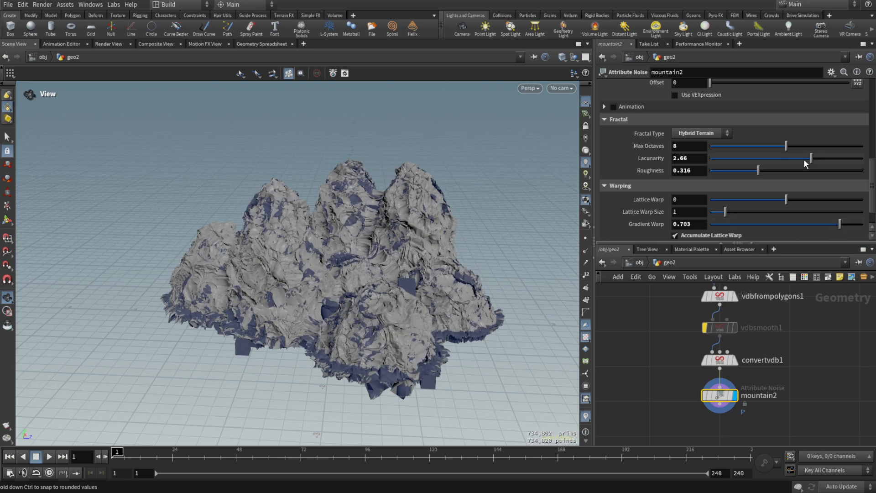
Step: Try an Amplitude of 0.01 on the duplicated Mountain noise and settle on 0.05
{"action": "scroll", "coordinate": [803, 159], "scroll_direction": "up", "scroll_amount": 10}
{"action": "left_click_drag", "start_coordinate": [689, 107], "coordinate": [679, 108]}
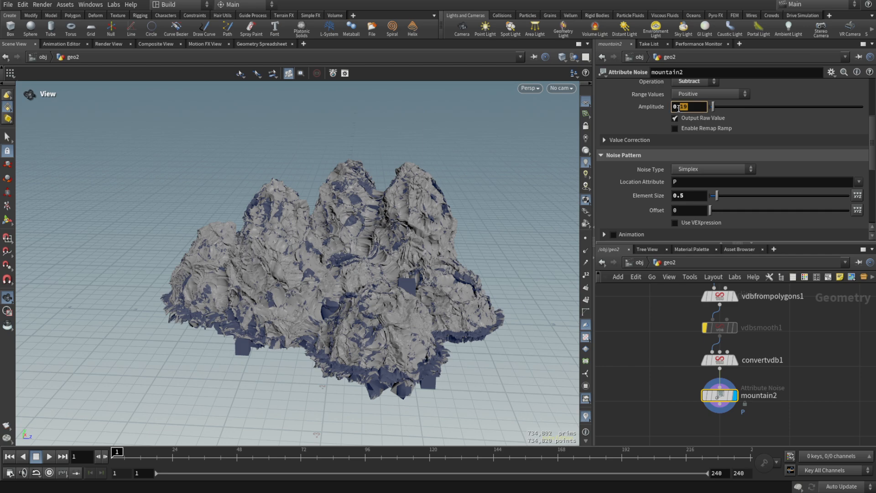
{"action": "type", "text": "01"}
{"action": "key", "text": "Return"}
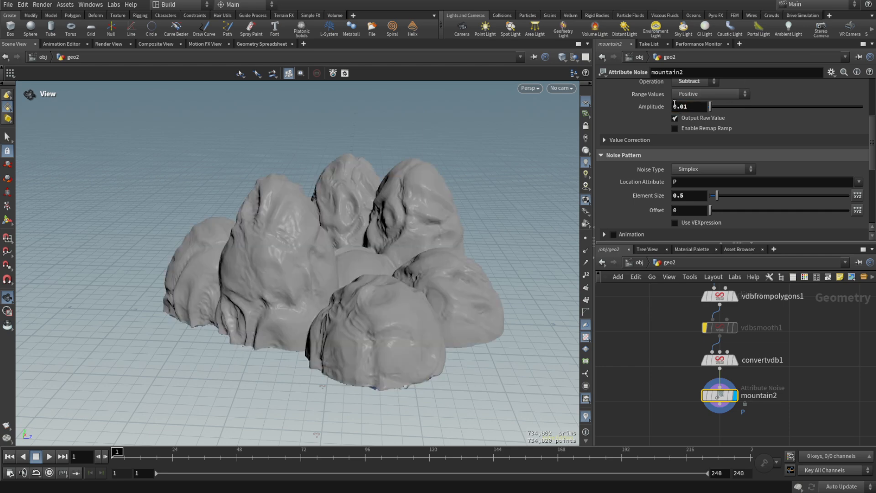
{"action": "type", "text": "5"}
{"action": "key", "text": "Return"}
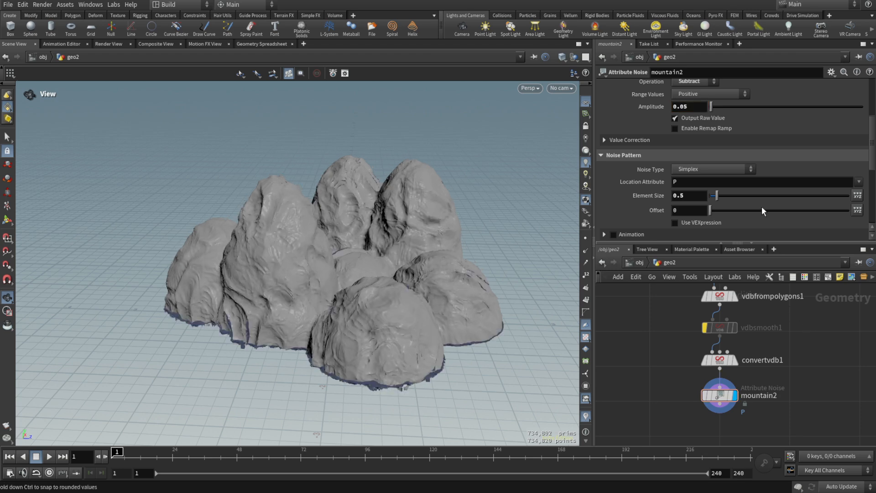
Step: Inspect the eggs up close and set the second Mountain noise's Gradient Warp to -0.619
{"action": "scroll", "coordinate": [294, 260], "scroll_direction": "up", "scroll_amount": 5}
{"action": "scroll", "coordinate": [296, 265], "scroll_direction": "down", "scroll_amount": 4}
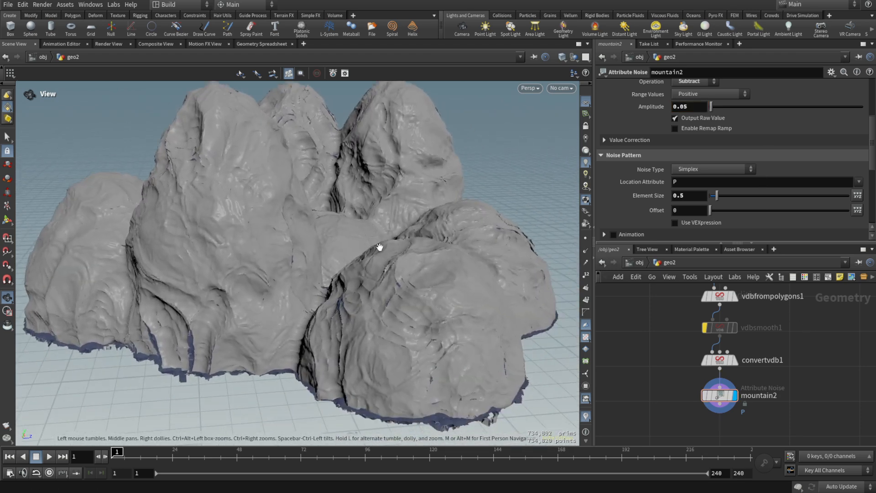
{"action": "scroll", "coordinate": [784, 182], "scroll_direction": "down", "scroll_amount": 8}
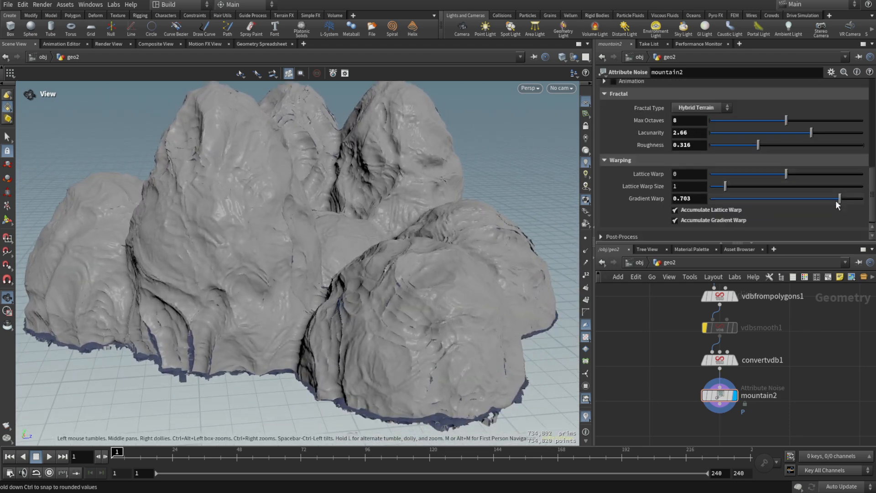
{"action": "left_click_drag", "start_coordinate": [836, 201], "coordinate": [743, 198]}
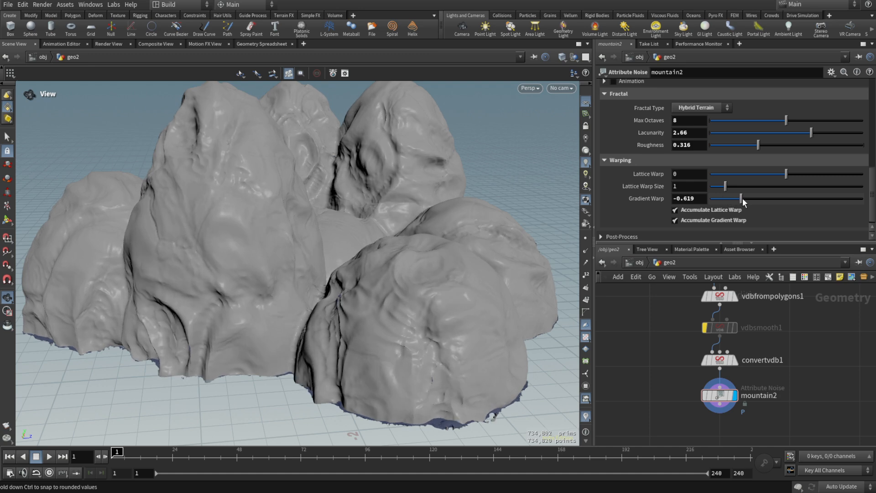
Step: On the second Mountain noise, try an Amplitude of 0.1, set Element Size to 1.17, and raise the Amplitude to 0.26
{"action": "scroll", "coordinate": [701, 155], "scroll_direction": "up", "scroll_amount": 5}
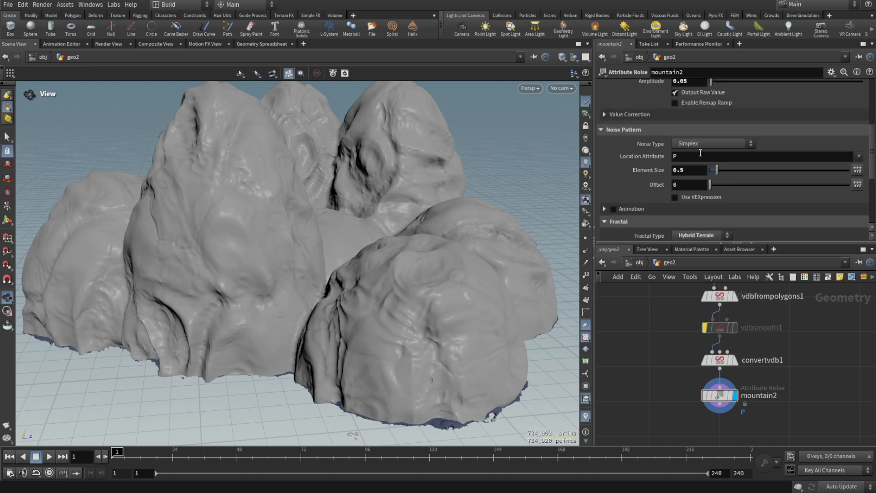
{"action": "scroll", "coordinate": [698, 137], "scroll_direction": "up", "scroll_amount": 1}
{"action": "type", "text": "1"}
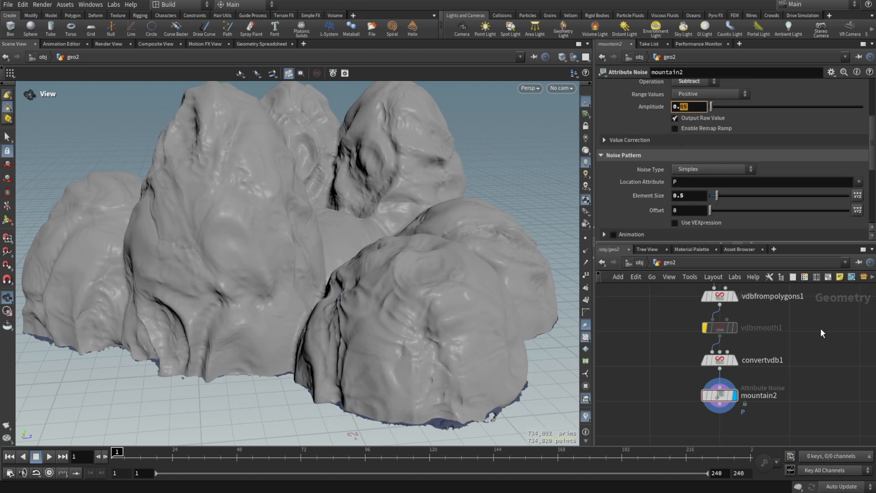
{"action": "key", "text": "Return"}
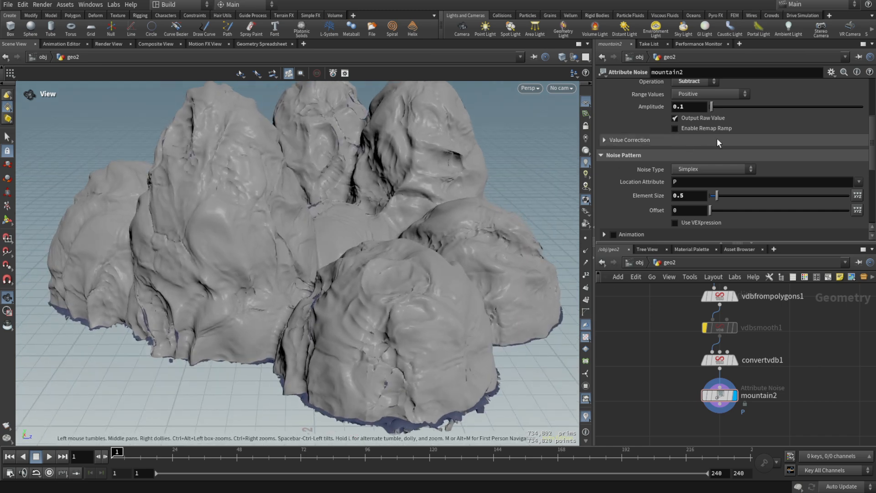
{"action": "left_click_drag", "start_coordinate": [718, 196], "coordinate": [726, 196]}
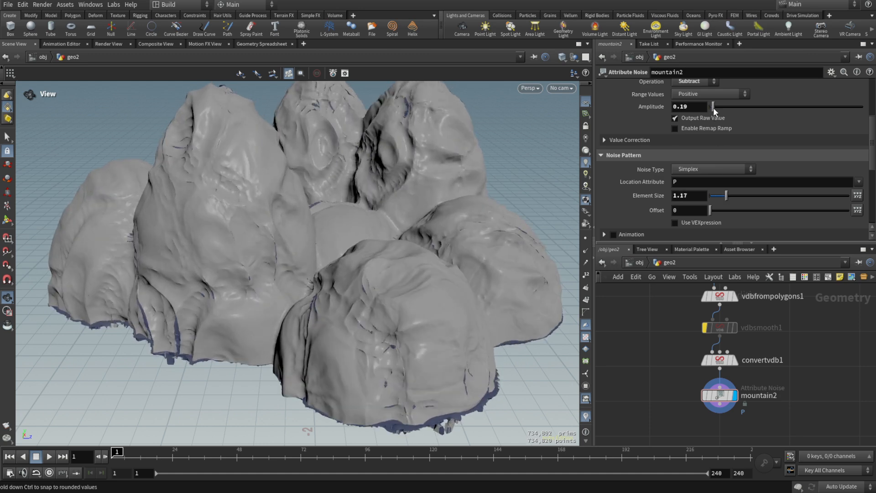
{"action": "left_click_drag", "start_coordinate": [713, 107], "coordinate": [714, 108]}
Step: Try the Add operation on the second Mountain noise and inspect the eggs
{"action": "left_click", "coordinate": [694, 81]}
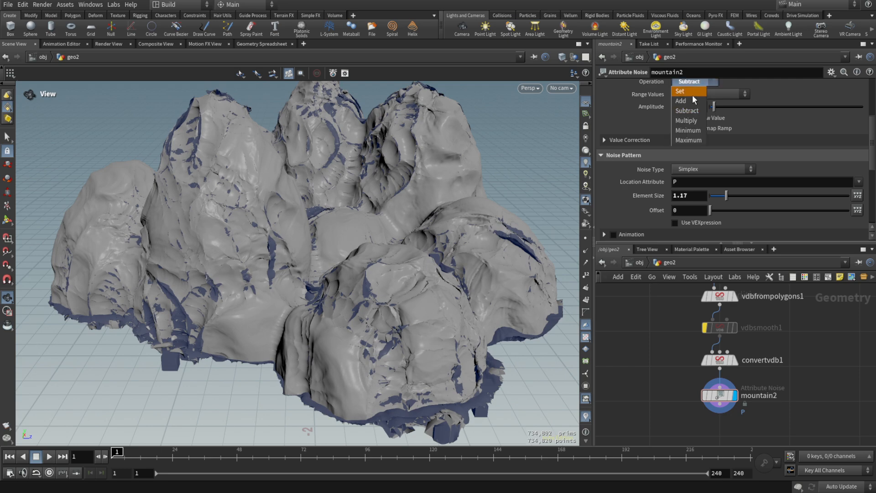
{"action": "left_click", "coordinate": [691, 98]}
{"action": "scroll", "coordinate": [444, 144], "scroll_direction": "down", "scroll_amount": 5}
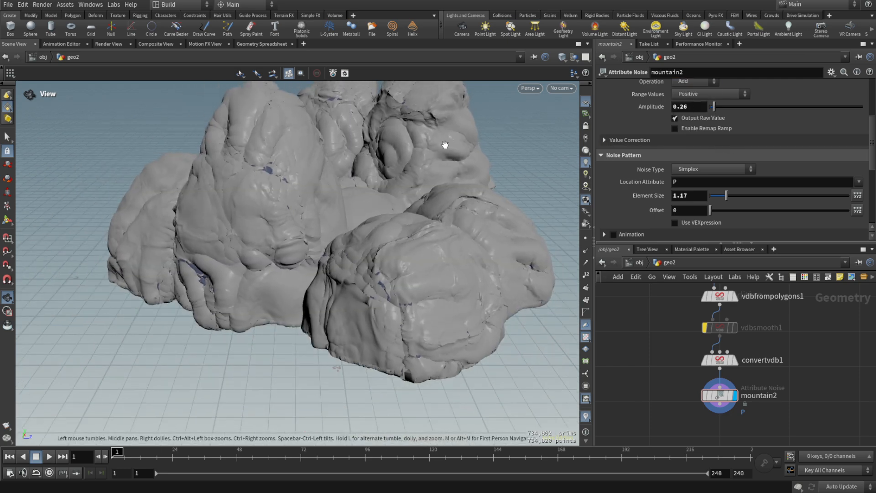
{"action": "left_click_drag", "start_coordinate": [444, 148], "coordinate": [414, 207]}
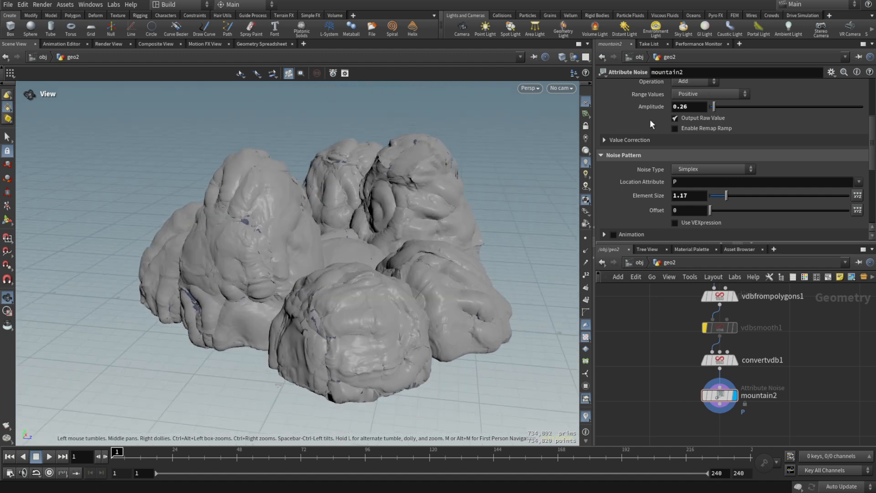
{"action": "scroll", "coordinate": [705, 149], "scroll_direction": "up", "scroll_amount": 3}
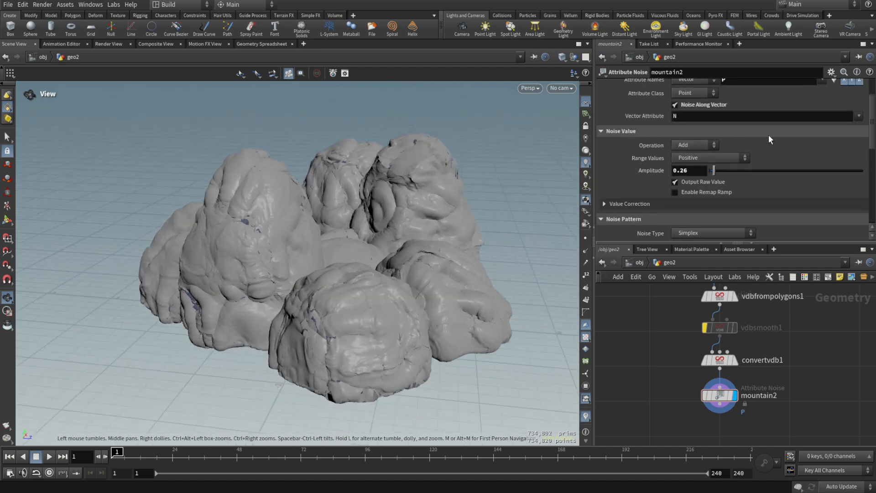
{"action": "scroll", "coordinate": [748, 144], "scroll_direction": "down", "scroll_amount": 2}
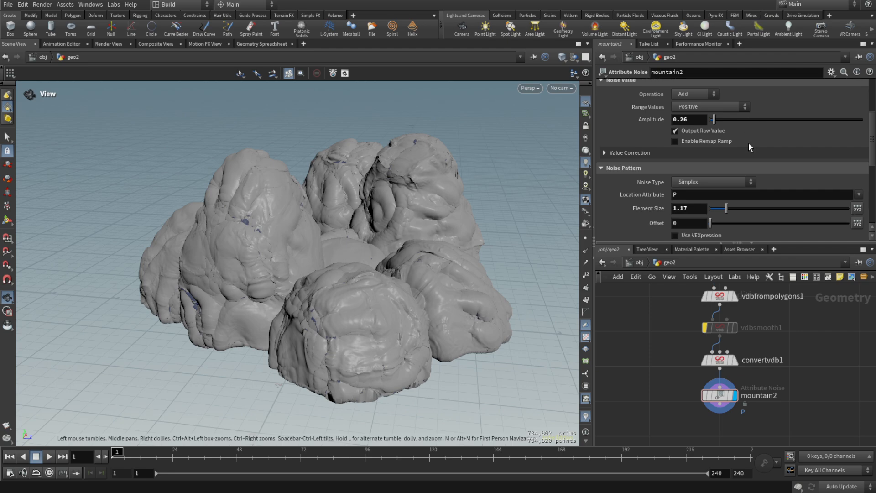
Step: Try the Alligator noise type with Amplitudes of 0.1 and 0.05 on the second Mountain noise, and inspect the surface
{"action": "left_click", "coordinate": [707, 183]}
{"action": "left_click", "coordinate": [699, 211]}
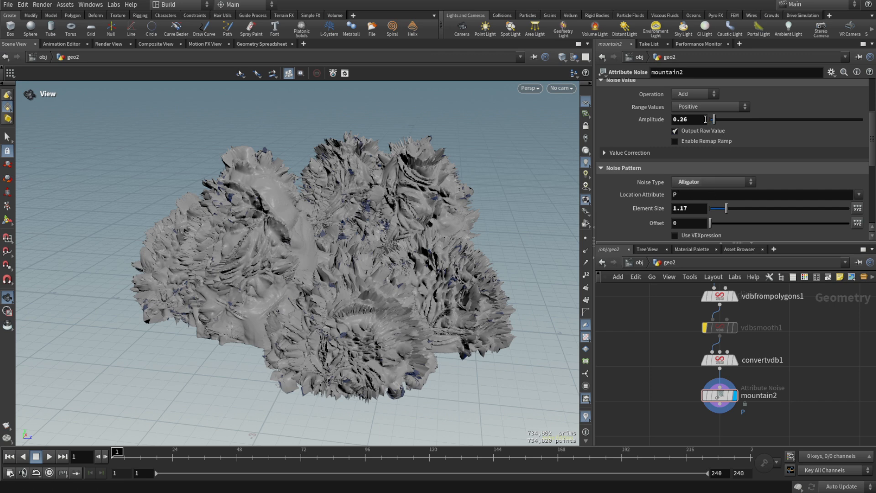
{"action": "type", "text": "1"}
{"action": "key", "text": "Return"}
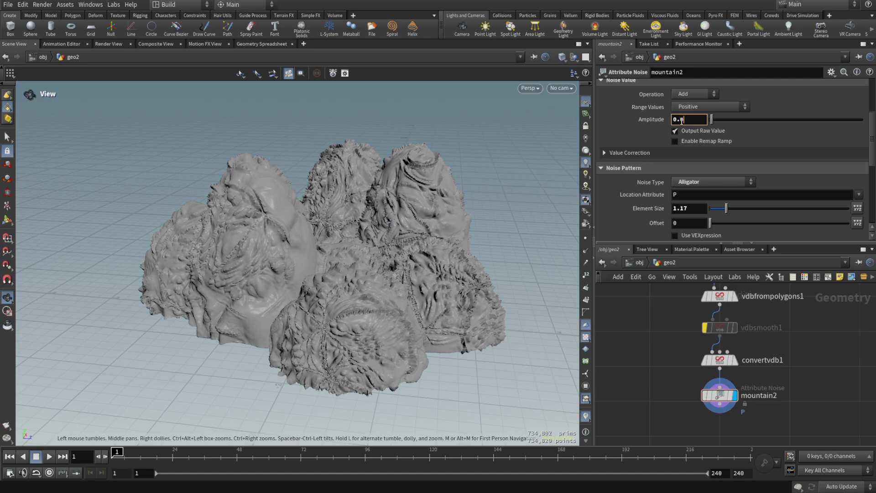
{"action": "type", "text": "5"}
{"action": "key", "text": "Return"}
{"action": "mouse_move", "coordinate": [456, 215]}
{"action": "left_mouse_down"}
{"action": "mouse_move", "coordinate": [463, 220]}
{"action": "mouse_move", "coordinate": [456, 217]}
{"action": "left_mouse_up"}
{"action": "right_click_drag", "start_coordinate": [390, 339], "coordinate": [357, 323]}
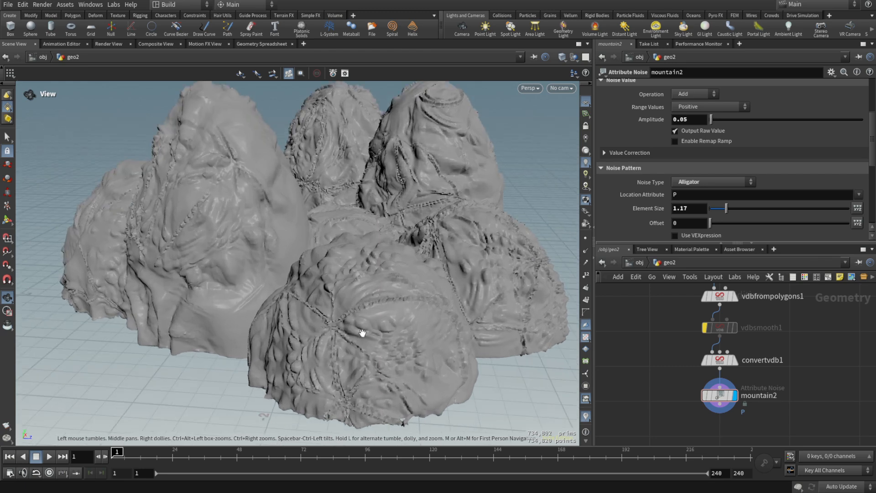
{"action": "left_click_drag", "start_coordinate": [346, 291], "coordinate": [373, 257]}
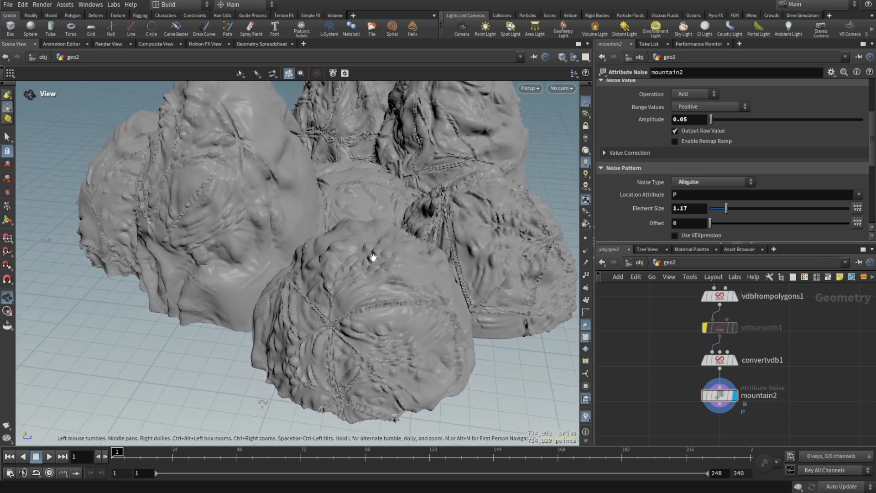
Step: Try the Sparse Convolution noise type with an Amplitude of 0.13 on the second Mountain noise
{"action": "left_click", "coordinate": [692, 182]}
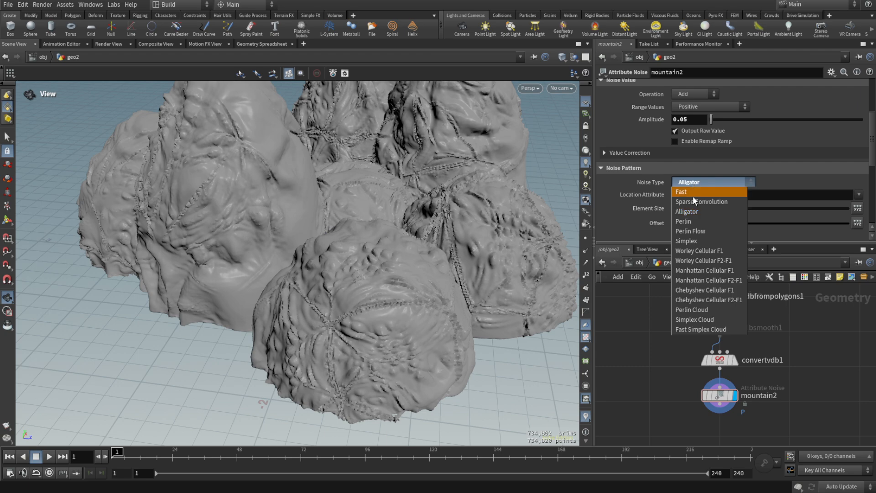
{"action": "left_click", "coordinate": [694, 223]}
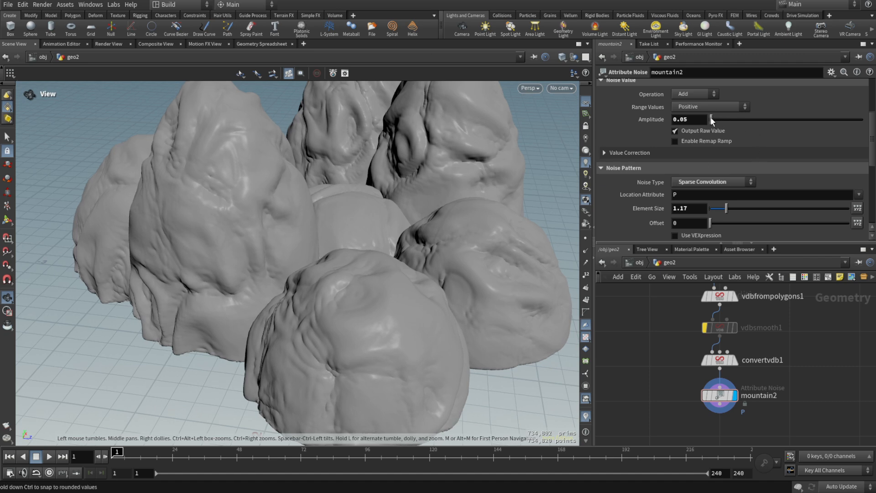
{"action": "left_click_drag", "start_coordinate": [714, 116], "coordinate": [716, 120]}
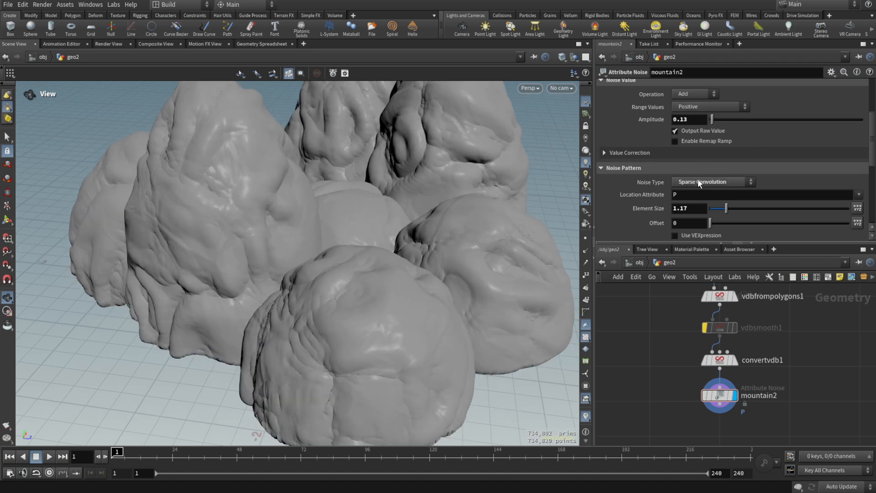
Step: Change the second Mountain noise to the Perlin noise type and the Subtract operation
{"action": "left_click", "coordinate": [697, 178]}
{"action": "left_click", "coordinate": [687, 221]}
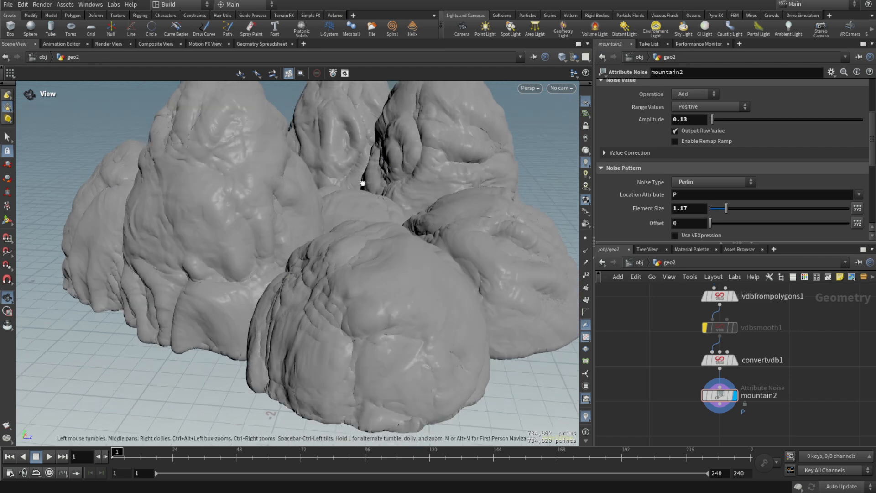
{"action": "scroll", "coordinate": [362, 184], "scroll_direction": "down", "scroll_amount": 5}
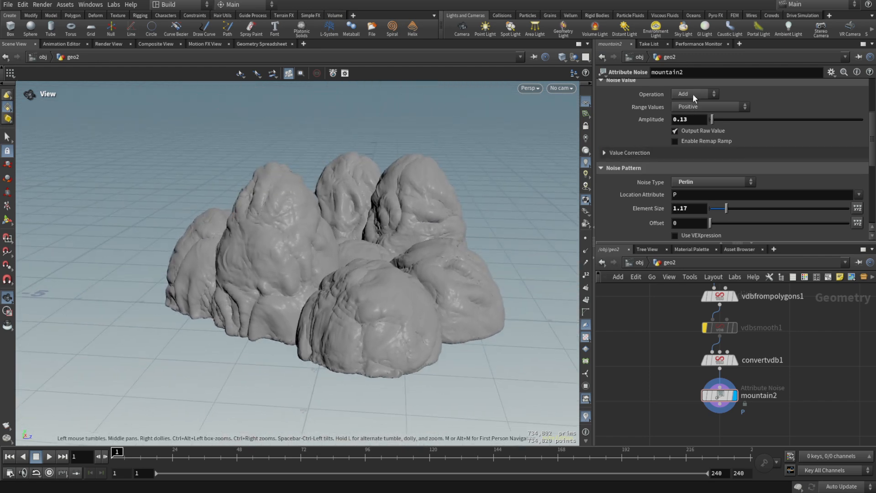
{"action": "left_click", "coordinate": [692, 94]}
{"action": "left_click", "coordinate": [689, 121]}
{"action": "left_click_drag", "start_coordinate": [393, 215], "coordinate": [400, 224]}
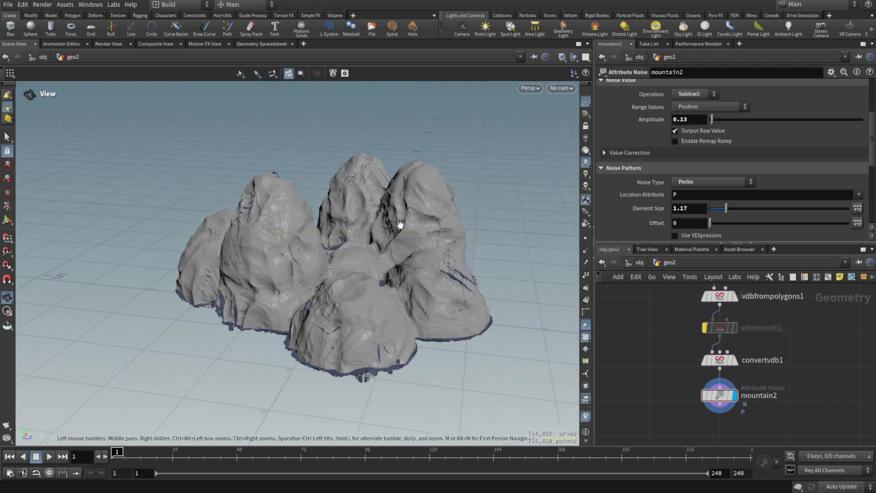
Step: Set the second Mountain noise's Offset to 11.5 and Amplitude to 0.1, and check the eggs from several angles
{"action": "left_click_drag", "start_coordinate": [737, 224], "coordinate": [727, 210]}
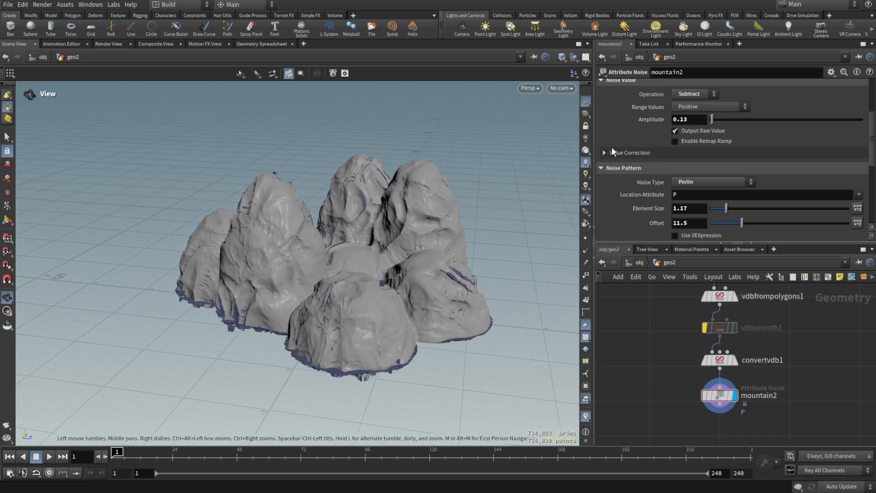
{"action": "left_click_drag", "start_coordinate": [688, 120], "coordinate": [682, 120]}
{"action": "key", "text": "BackSpace"}
{"action": "key", "text": "Return"}
{"action": "left_click_drag", "start_coordinate": [391, 215], "coordinate": [347, 290]}
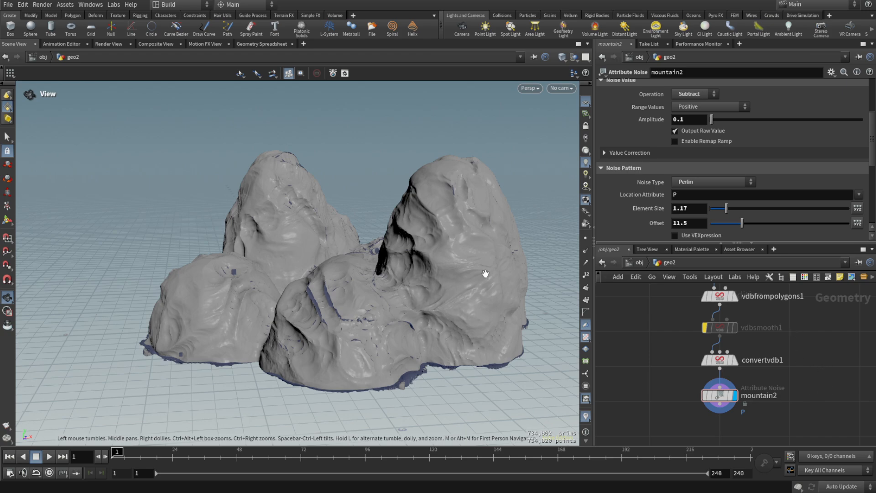
{"action": "left_click_drag", "start_coordinate": [485, 274], "coordinate": [534, 292]}
{"action": "left_click_drag", "start_coordinate": [374, 278], "coordinate": [419, 268]}
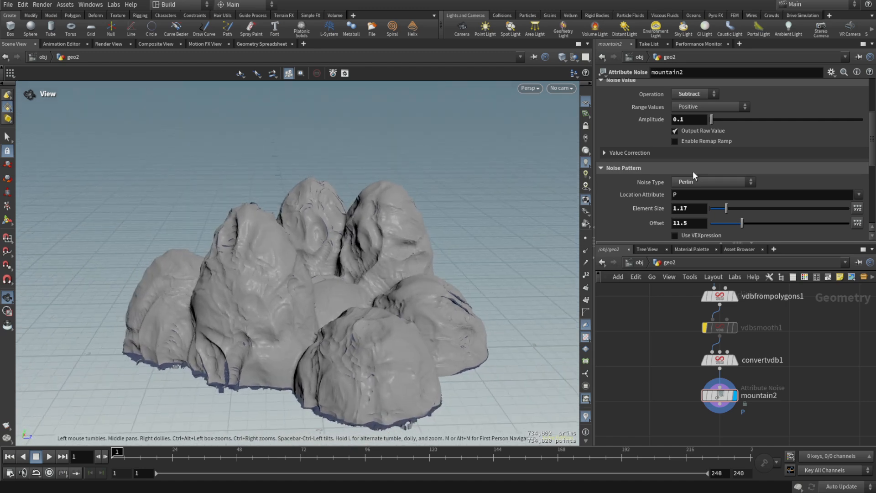
Step: Set the second Mountain noise's Range Values to Zero Centered and inspect the eggs
{"action": "left_click", "coordinate": [702, 112]}
{"action": "left_click", "coordinate": [699, 108]}
{"action": "left_click", "coordinate": [699, 108]}
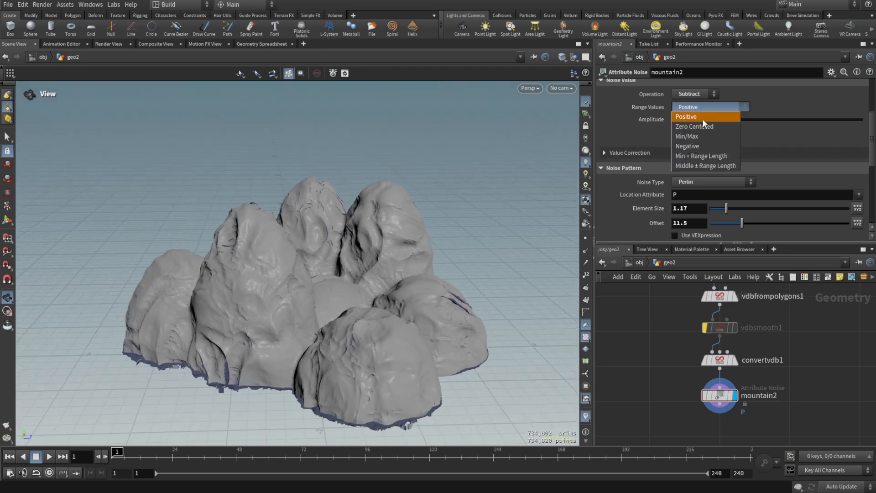
{"action": "left_click", "coordinate": [679, 126]}
{"action": "left_click_drag", "start_coordinate": [404, 247], "coordinate": [408, 240]}
{"action": "scroll", "coordinate": [385, 315], "scroll_direction": "up", "scroll_amount": 3}
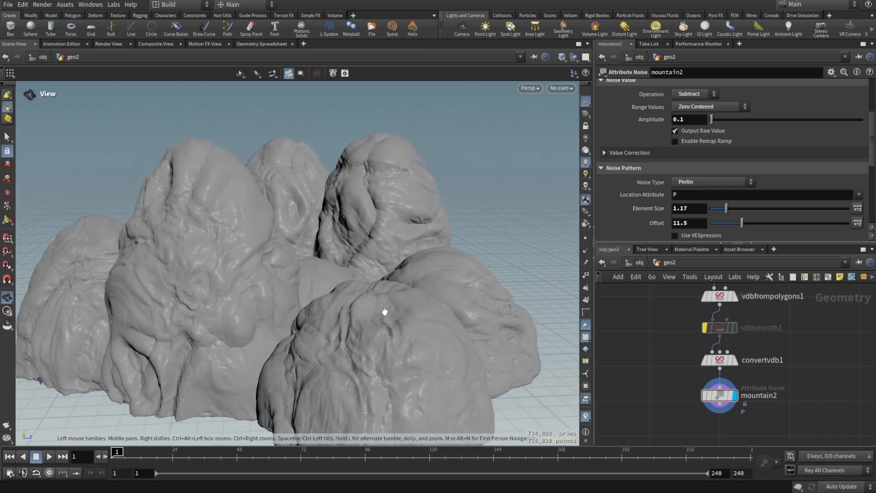
{"action": "left_click_drag", "start_coordinate": [385, 313], "coordinate": [426, 245]}
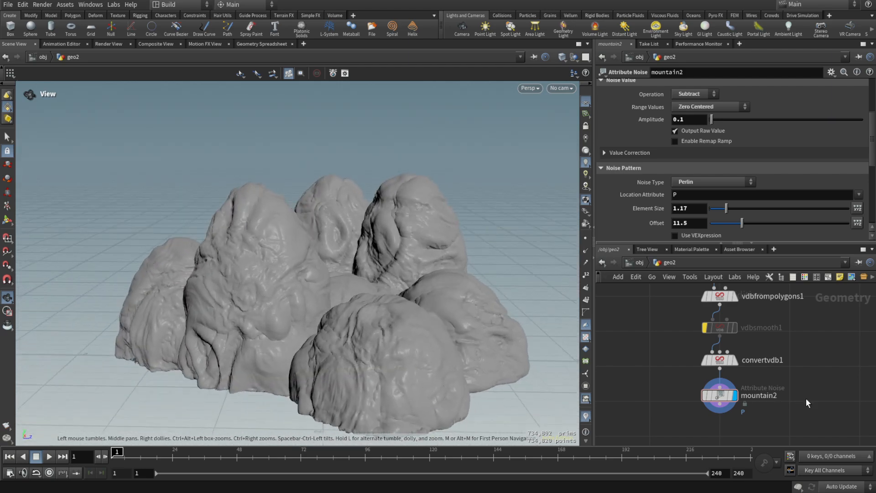
Step: Duplicate the VDB from Polygons, VDB Smooth, and Convert VDB nodes, and feed the second Mountain noise into the copied chain
{"action": "scroll", "coordinate": [698, 311], "scroll_direction": "down", "scroll_amount": 3}
{"action": "left_click_drag", "start_coordinate": [688, 297], "coordinate": [747, 416]}
{"action": "scroll", "coordinate": [777, 362], "scroll_direction": "up", "scroll_amount": 3}
{"action": "left_click", "coordinate": [772, 363]}
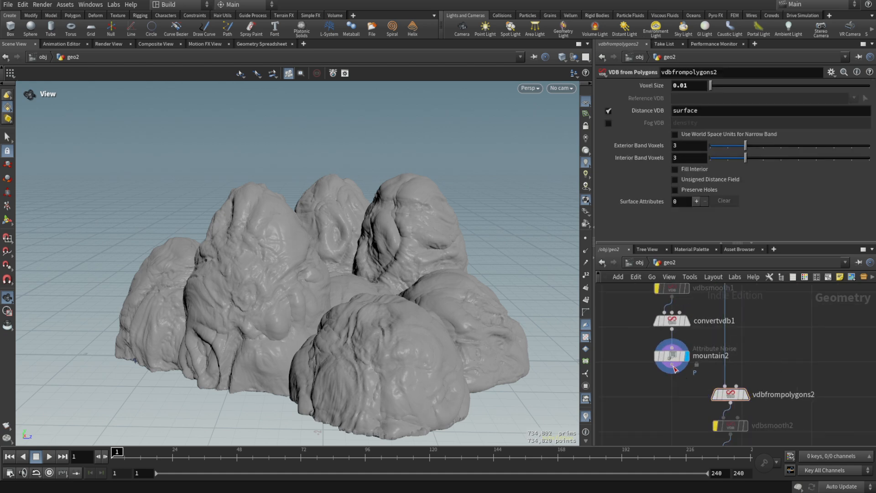
{"action": "left_click_drag", "start_coordinate": [673, 365], "coordinate": [725, 386]}
{"action": "middle_click_drag", "start_coordinate": [788, 396], "coordinate": [779, 335]}
Step: Display the copied Convert VDB, align the copied VDB chain below the second Mountain noise, and view the rebuilt eggs
{"action": "mouse_move", "coordinate": [697, 401]}
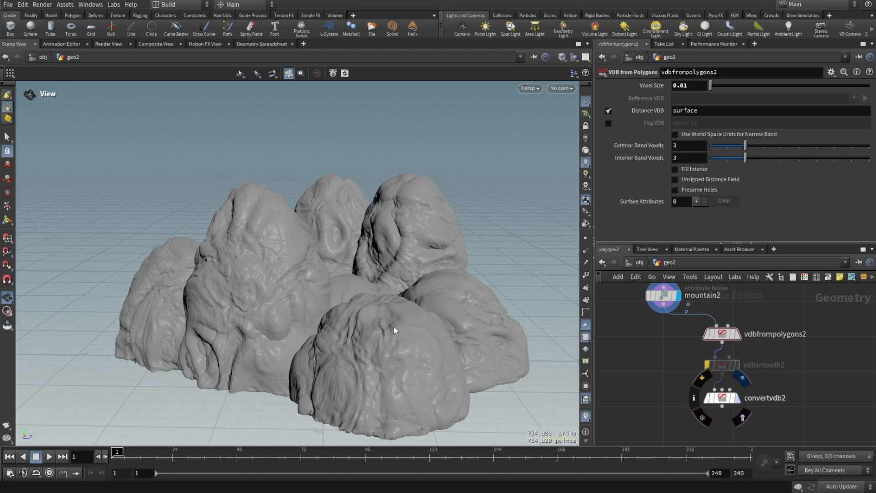
{"action": "left_click_drag", "start_coordinate": [677, 329], "coordinate": [758, 405]}
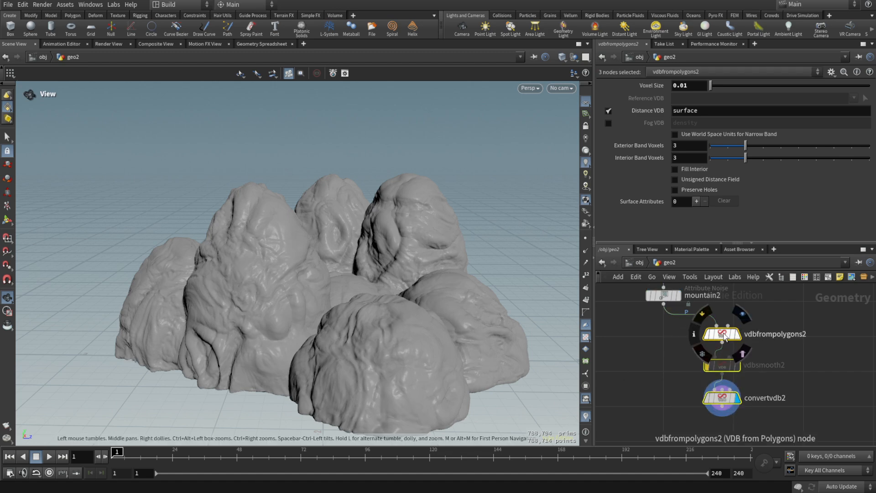
{"action": "left_click_drag", "start_coordinate": [725, 336], "coordinate": [666, 338]}
{"action": "left_click_drag", "start_coordinate": [299, 234], "coordinate": [325, 254]}
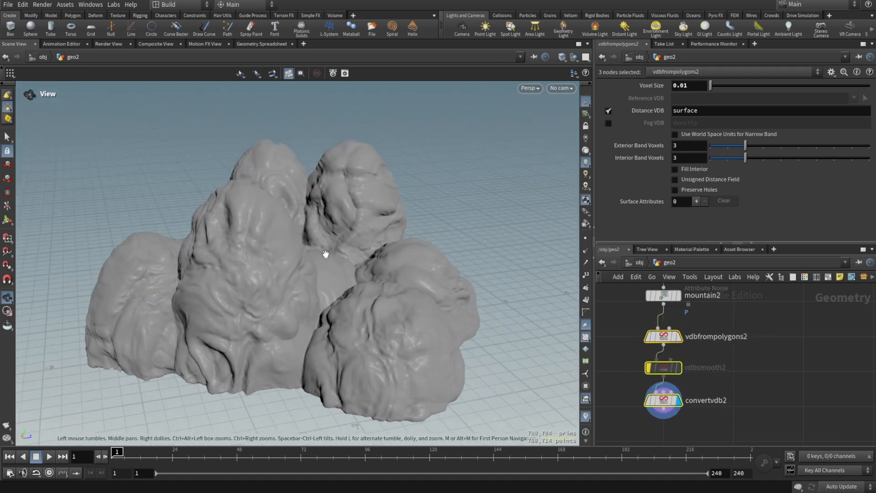
Step: Duplicate the second Mountain noise, connect it to the copied Convert VDB, and align it directly below
{"action": "scroll", "coordinate": [791, 344], "scroll_direction": "down", "scroll_amount": 3}
{"action": "left_click_drag", "start_coordinate": [710, 310], "coordinate": [775, 414], "text": "alt"}
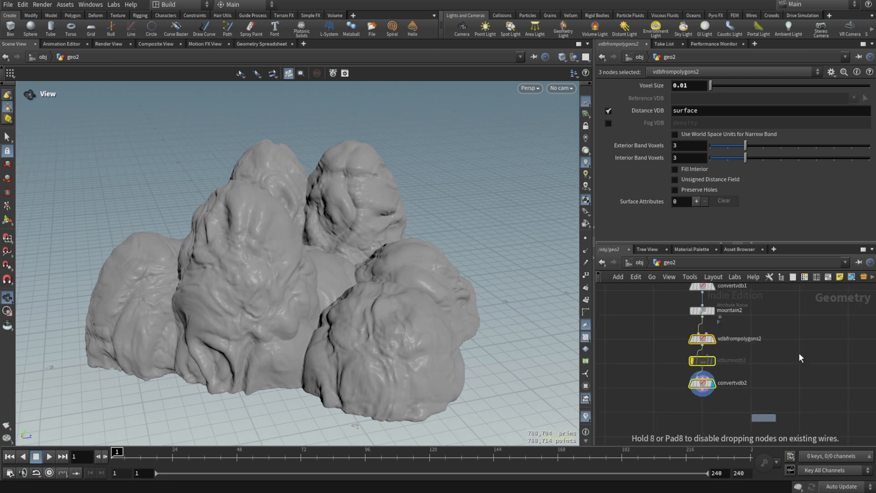
{"action": "middle_click_drag", "start_coordinate": [707, 404], "coordinate": [711, 363]}
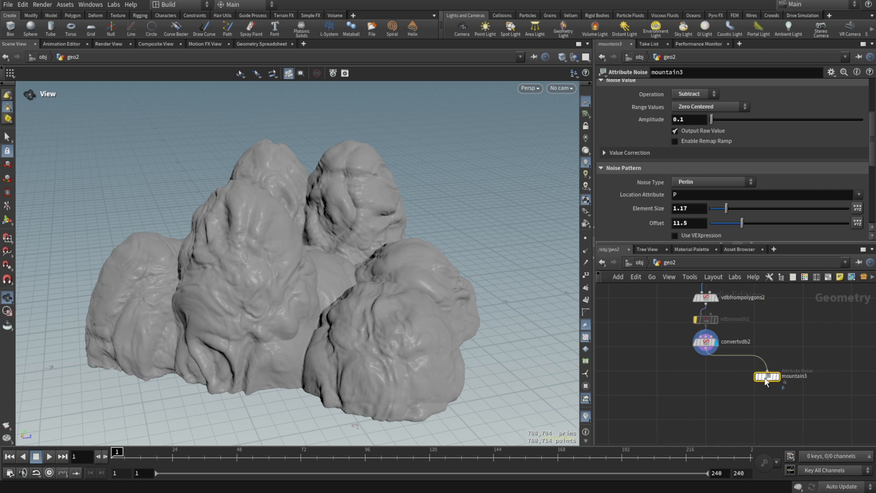
{"action": "left_click_drag", "start_coordinate": [777, 377], "coordinate": [716, 374]}
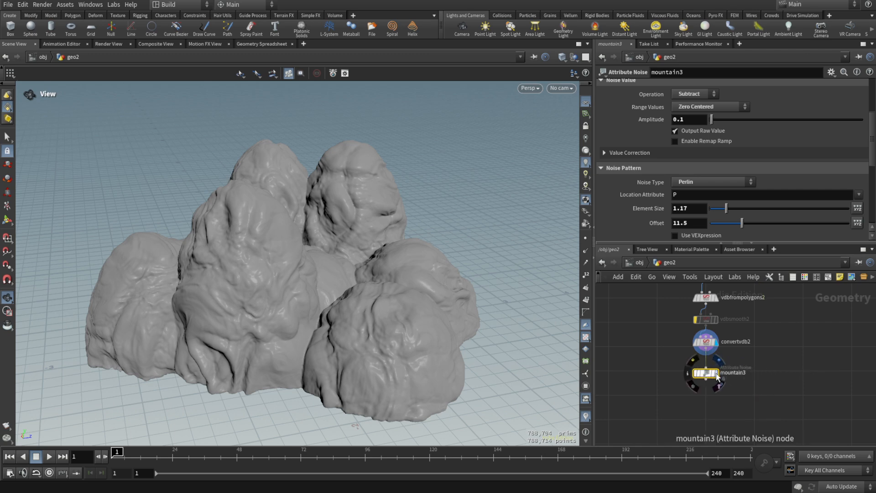
Step: Display the third Mountain noise and set its Noise Type to Simplex
{"action": "left_click", "coordinate": [707, 377]}
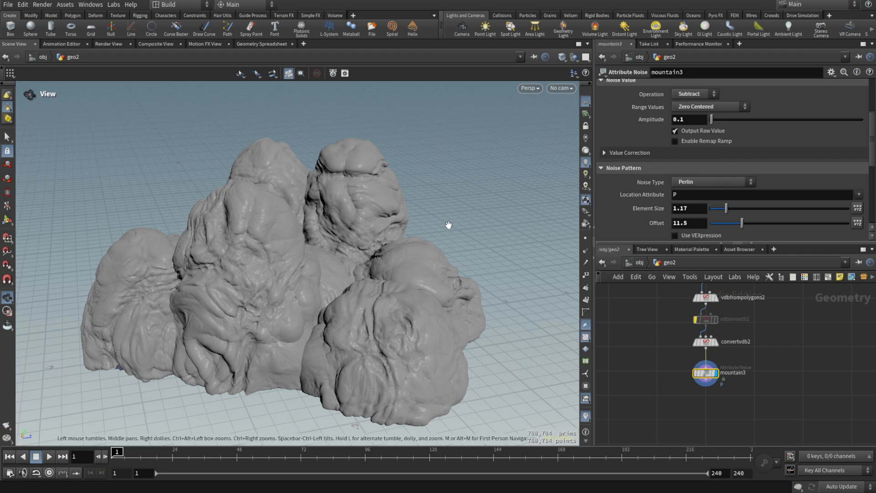
{"action": "left_click", "coordinate": [693, 181]}
{"action": "left_click", "coordinate": [693, 242]}
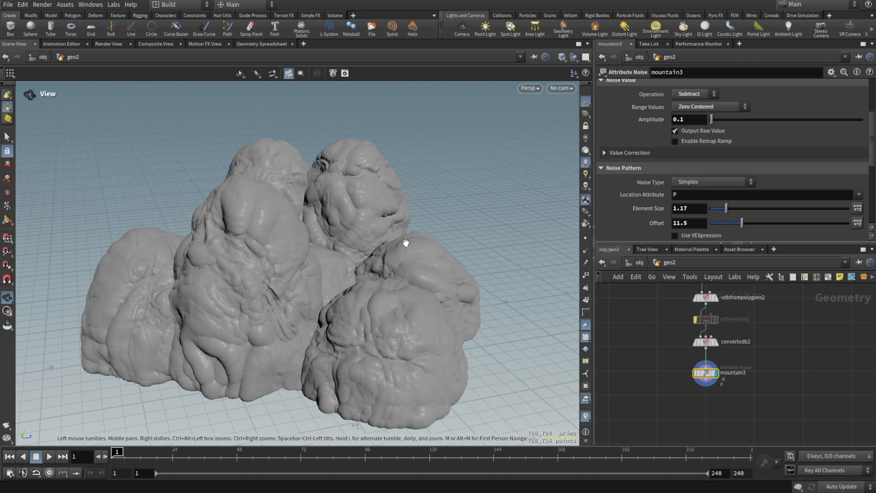
Step: Set the third Mountain noise's Gradient Warp to 0.581 and its Operation to Add
{"action": "scroll", "coordinate": [816, 151], "scroll_direction": "down", "scroll_amount": 5}
{"action": "scroll", "coordinate": [805, 156], "scroll_direction": "down", "scroll_amount": 1}
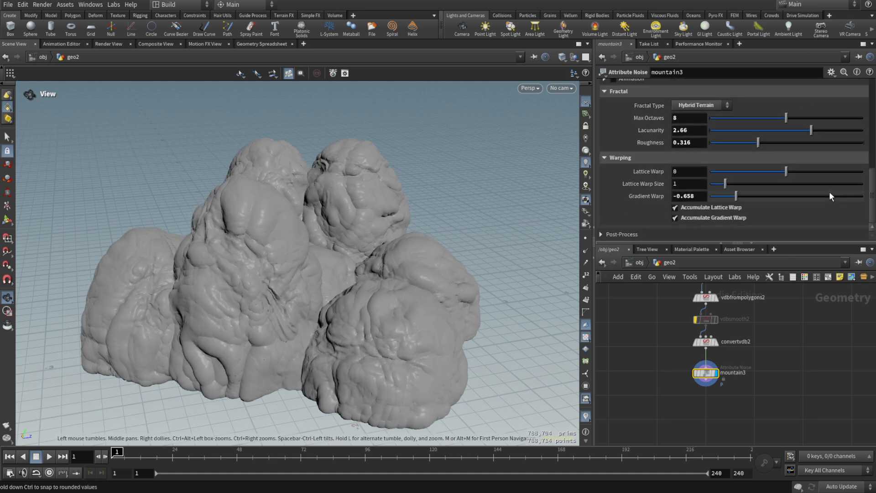
{"action": "left_click", "coordinate": [830, 195]}
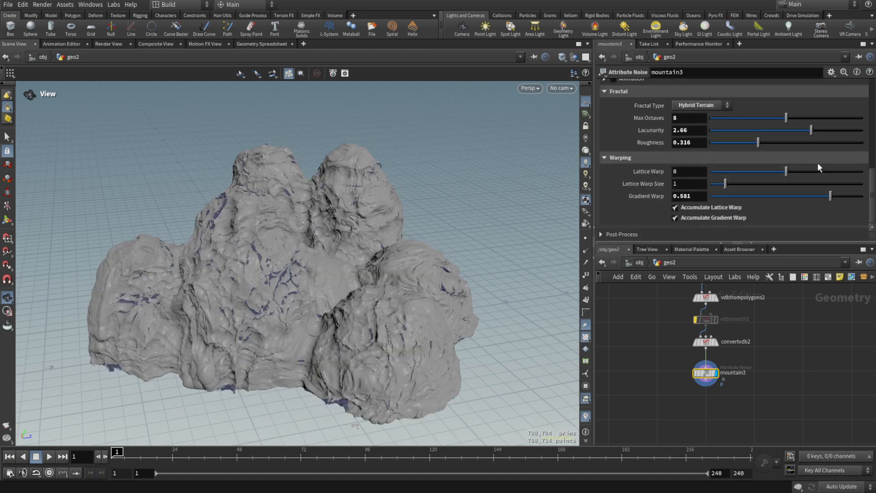
{"action": "scroll", "coordinate": [815, 160], "scroll_direction": "up", "scroll_amount": 4}
{"action": "scroll", "coordinate": [709, 121], "scroll_direction": "up", "scroll_amount": 2}
{"action": "left_click", "coordinate": [688, 129]}
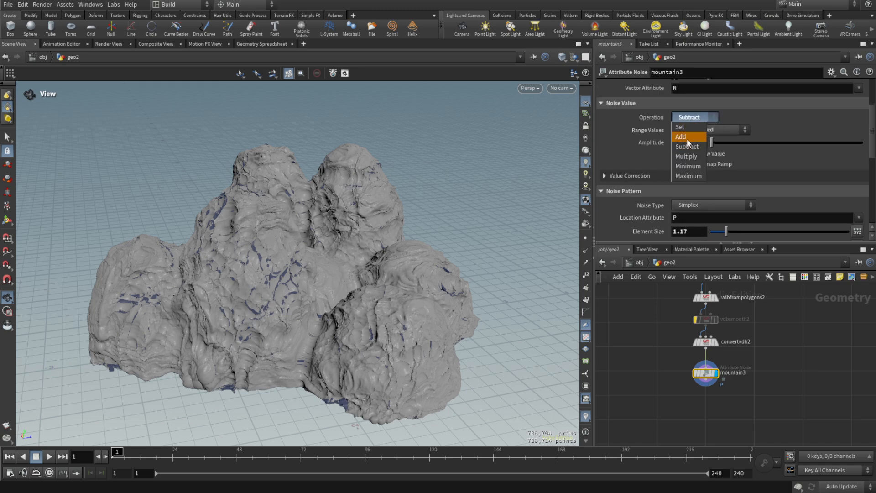
{"action": "left_click", "coordinate": [686, 138]}
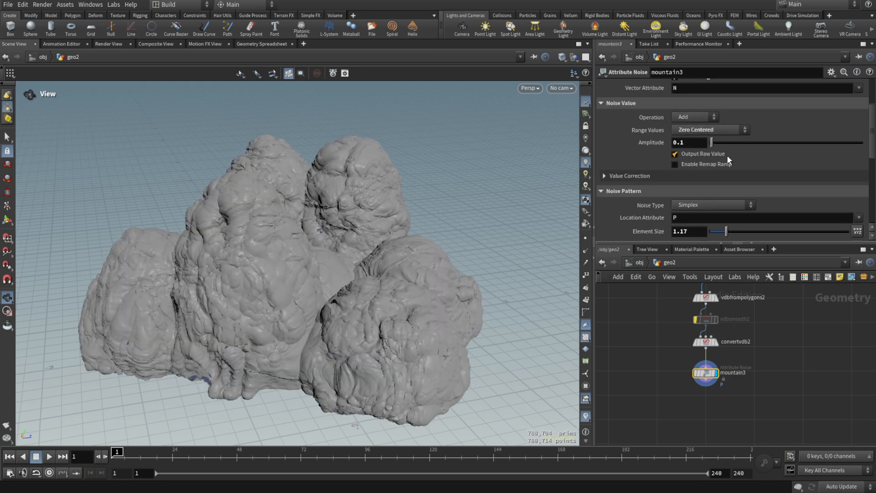
Step: Set the third Mountain noise's Element Size to 0.74 and its Amplitude to 0.05
{"action": "left_click_drag", "start_coordinate": [738, 230], "coordinate": [721, 232]}
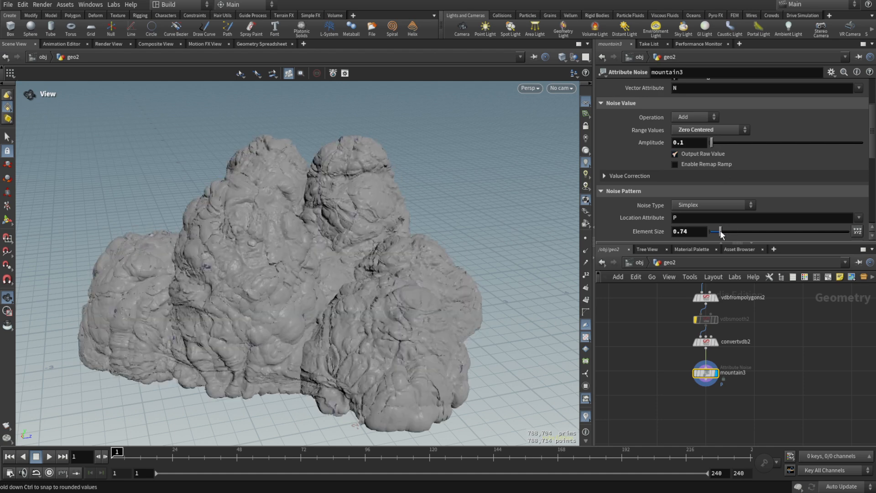
{"action": "double_click", "coordinate": [681, 143]}
{"action": "key", "text": "Return"}
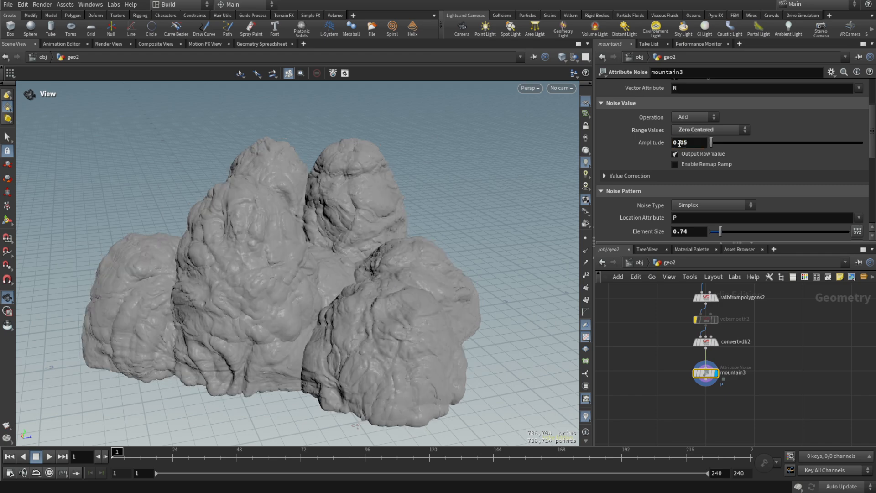
Step: Reduce the third Mountain noise's Amplitude to 0.025 and inspect the eggs from other angles
{"action": "left_click_drag", "start_coordinate": [364, 206], "coordinate": [506, 169]}
{"action": "type", "text": "25"}
{"action": "key", "text": "Return"}
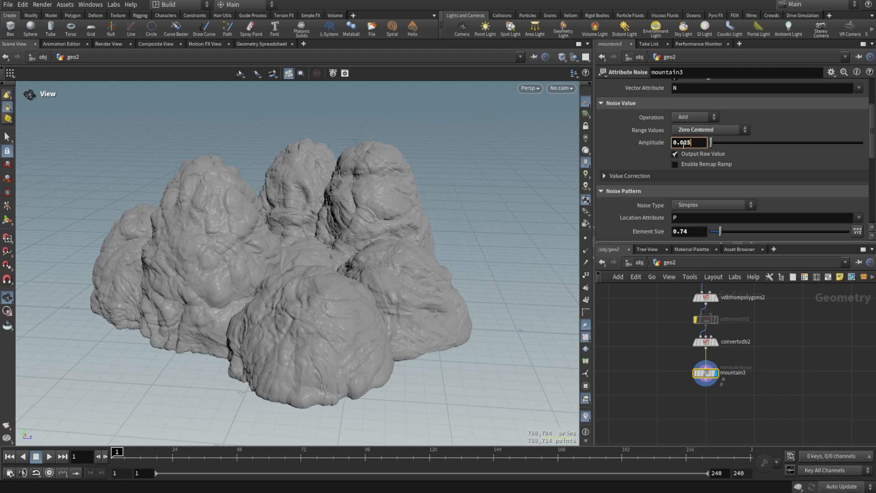
{"action": "left_click_drag", "start_coordinate": [264, 191], "coordinate": [325, 214]}
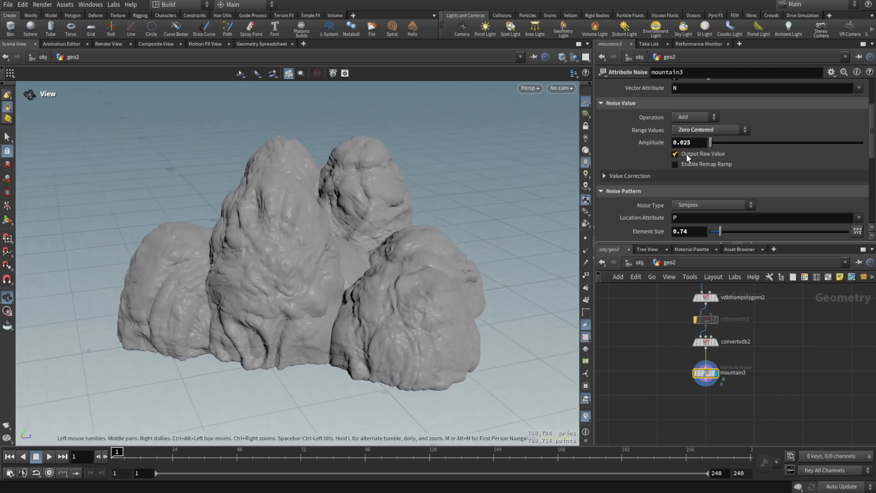
Step: Set the third Mountain noise's Noise Type to Perlin and toggle its bypass to compare the surface detail
{"action": "left_click", "coordinate": [693, 205]}
{"action": "left_click", "coordinate": [694, 244]}
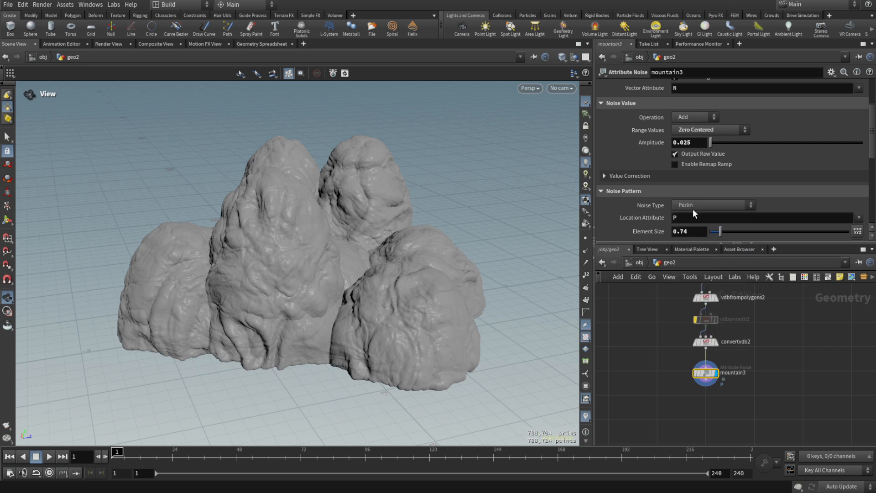
{"action": "key", "text": "q"}
{"action": "left_click", "coordinate": [711, 375]}
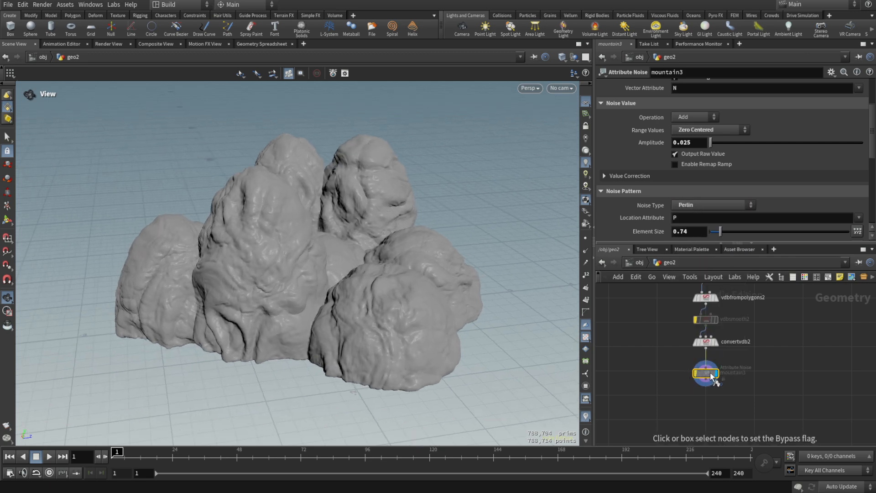
{"action": "left_click", "coordinate": [710, 374]}
{"action": "left_click", "coordinate": [710, 374]}
{"action": "left_click", "coordinate": [710, 375]}
{"action": "scroll", "coordinate": [229, 289], "scroll_direction": "up", "scroll_amount": 2}
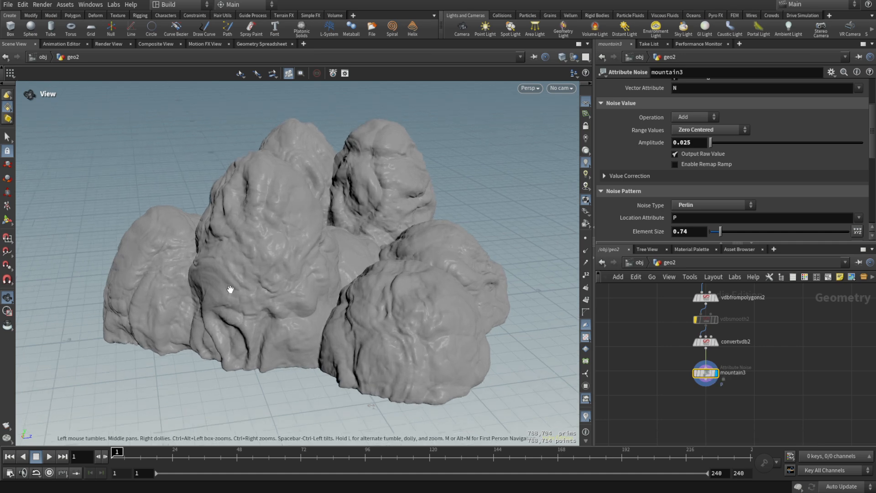
Step: Compare the eggs again with the third Mountain noise bypassed and active, and set its Amplitude to 0.06
{"action": "key", "text": "q"}
{"action": "left_click", "coordinate": [710, 375]}
{"action": "left_click", "coordinate": [711, 376]}
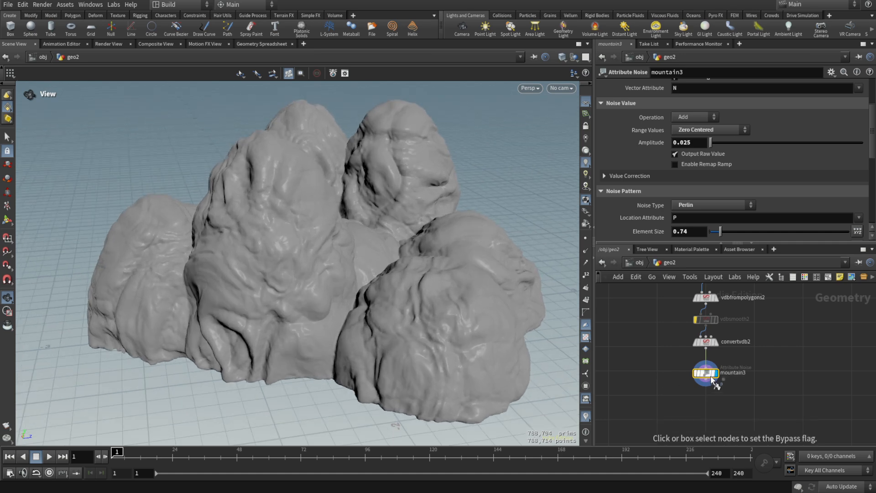
{"action": "left_click", "coordinate": [711, 376]}
{"action": "left_click", "coordinate": [711, 376]}
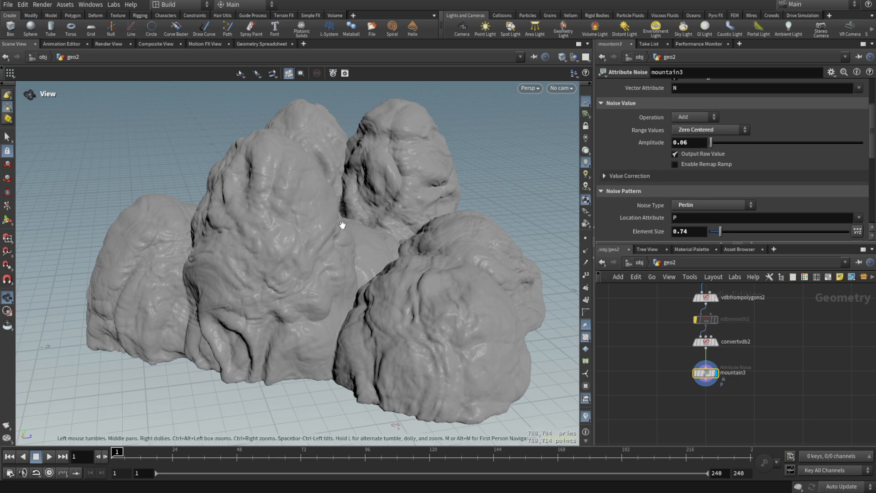
{"action": "left_click_drag", "start_coordinate": [340, 221], "coordinate": [411, 230]}
Step: Set the third Mountain noise's Gradient Warp to about -0.78
{"action": "scroll", "coordinate": [773, 169], "scroll_direction": "down", "scroll_amount": 6}
{"action": "scroll", "coordinate": [776, 168], "scroll_direction": "down", "scroll_amount": 3}
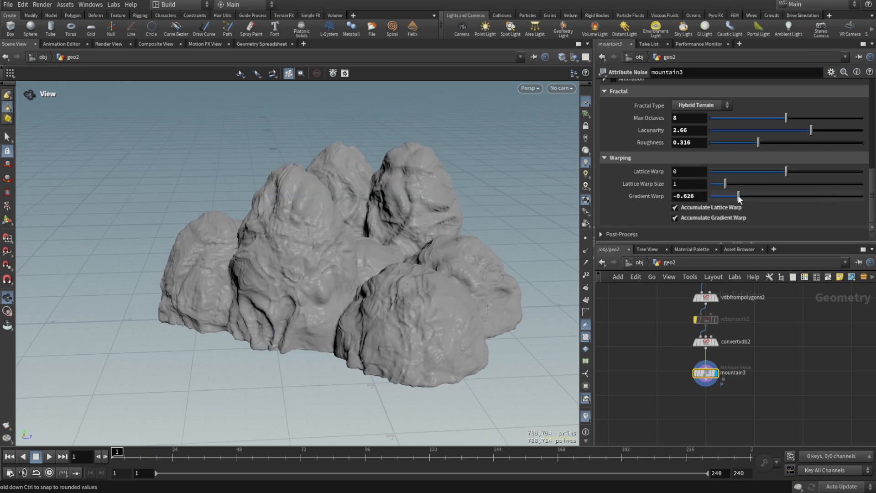
{"action": "left_click_drag", "start_coordinate": [738, 193], "coordinate": [731, 199]}
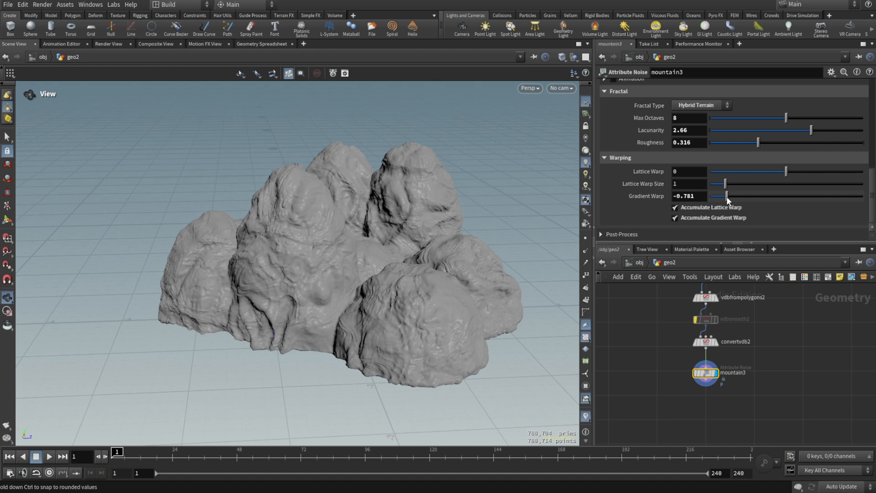
Step: Set the third Mountain noise's Range Values to Positive and its Operation to Subtract
{"action": "scroll", "coordinate": [779, 139], "scroll_direction": "up", "scroll_amount": 8}
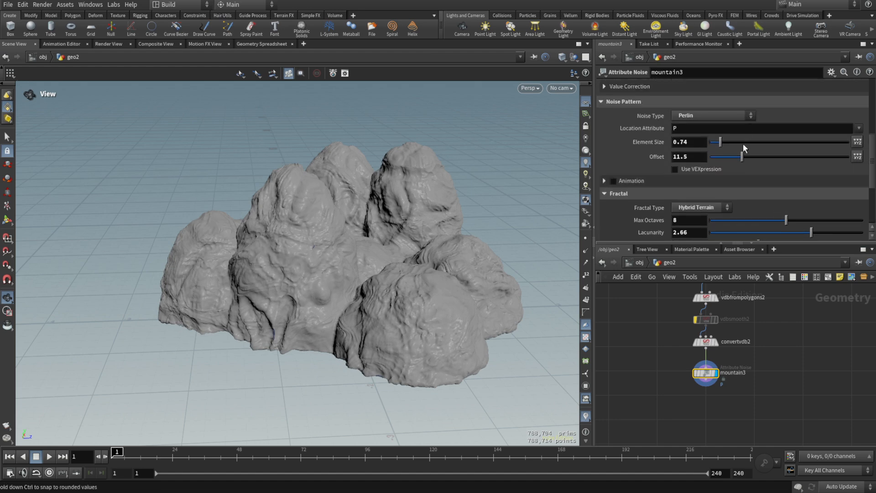
{"action": "scroll", "coordinate": [694, 112], "scroll_direction": "up", "scroll_amount": 3}
{"action": "left_click", "coordinate": [687, 117]}
{"action": "left_click", "coordinate": [680, 136]}
{"action": "left_click", "coordinate": [698, 130]}
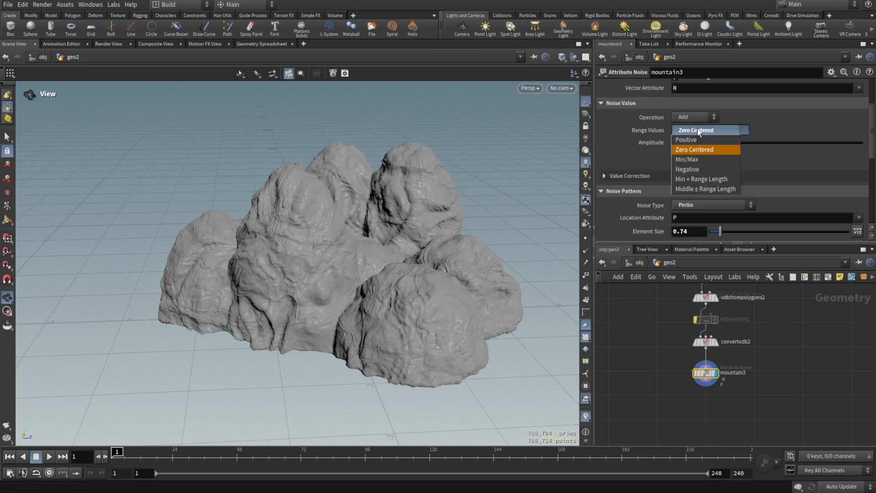
{"action": "left_click", "coordinate": [697, 140]}
{"action": "left_click", "coordinate": [691, 117]}
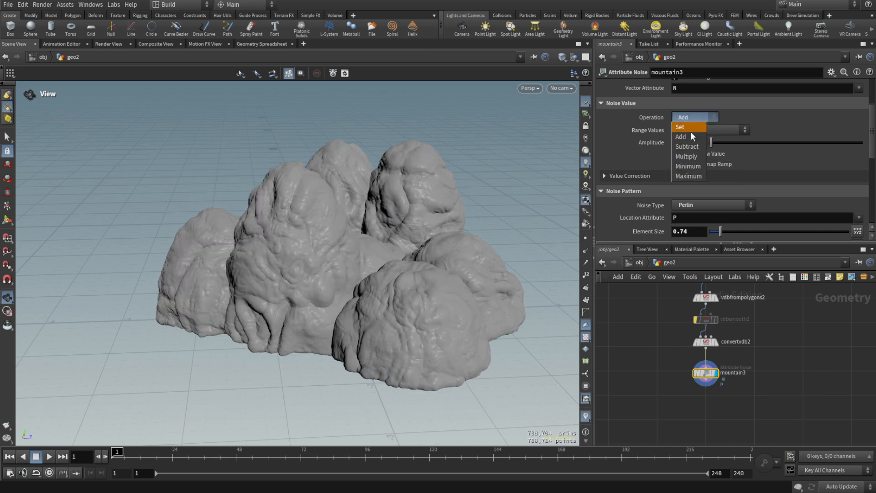
{"action": "left_click", "coordinate": [690, 141]}
Step: Set the third Mountain noise's Element Size to 0.14 and its Roughness to 0.123
{"action": "scroll", "coordinate": [725, 164], "scroll_direction": "down", "scroll_amount": 2}
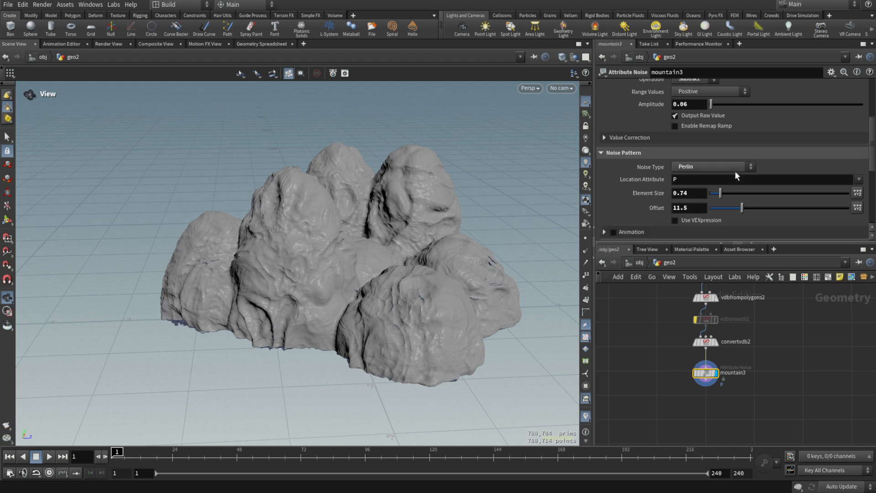
{"action": "left_click_drag", "start_coordinate": [722, 190], "coordinate": [712, 191]}
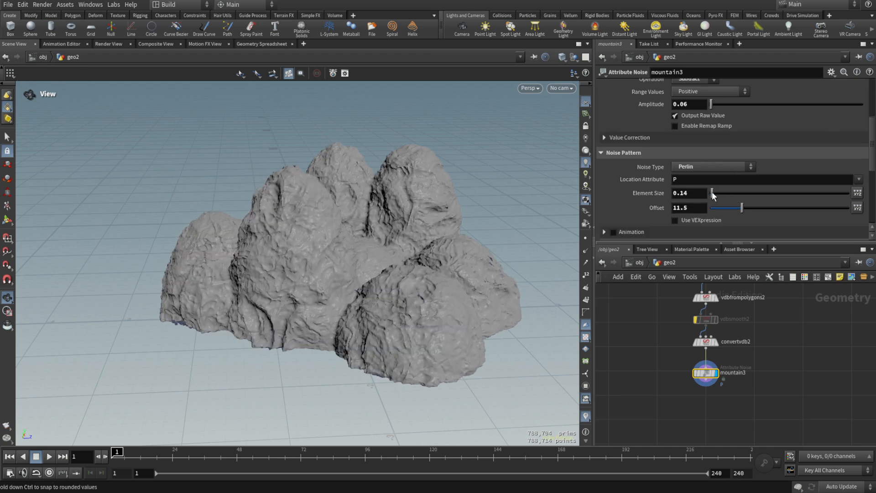
{"action": "scroll", "coordinate": [730, 197], "scroll_direction": "down", "scroll_amount": 5}
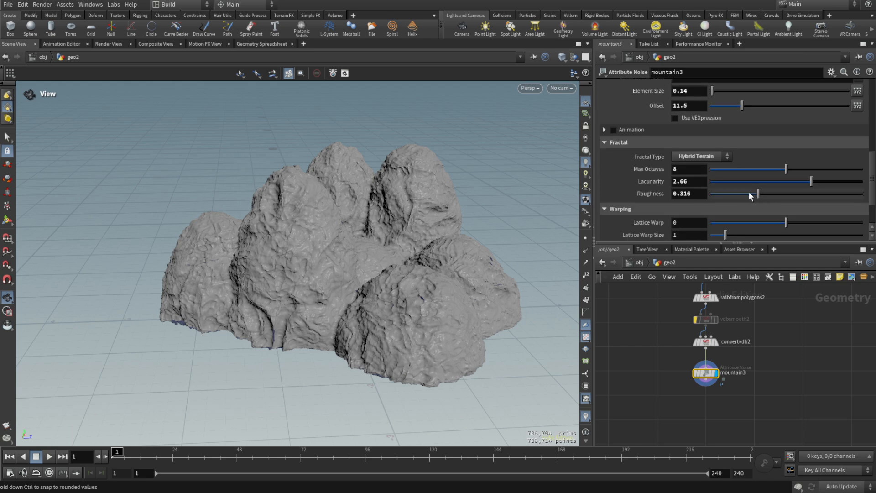
{"action": "left_click_drag", "start_coordinate": [750, 196], "coordinate": [729, 194]}
Step: Set the third Mountain noise's Element Size to 0.39 and inspect the eggs
{"action": "left_click_drag", "start_coordinate": [713, 90], "coordinate": [713, 90]}
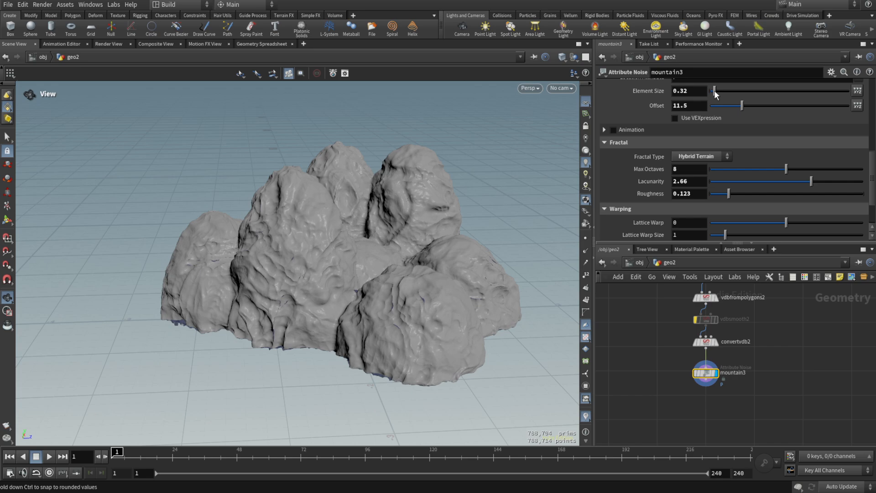
{"action": "left_click_drag", "start_coordinate": [715, 91], "coordinate": [715, 91]}
{"action": "left_click_drag", "start_coordinate": [475, 194], "coordinate": [452, 181]}
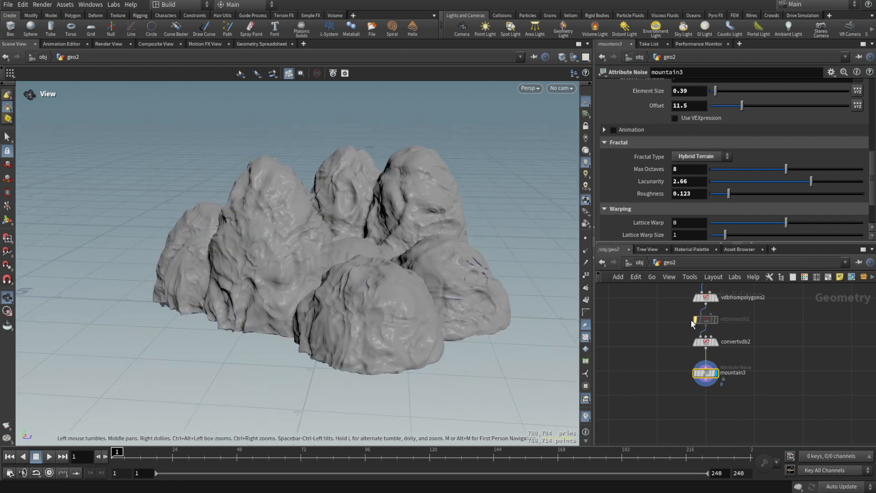
Step: Duplicate the VDB from Polygons, VDB Smooth, and Convert VDB chain after the third Mountain noise and display the copied Convert VDB
{"action": "left_click_drag", "start_coordinate": [680, 294], "coordinate": [752, 440]}
{"action": "middle_click_drag", "start_coordinate": [791, 388], "coordinate": [795, 355]}
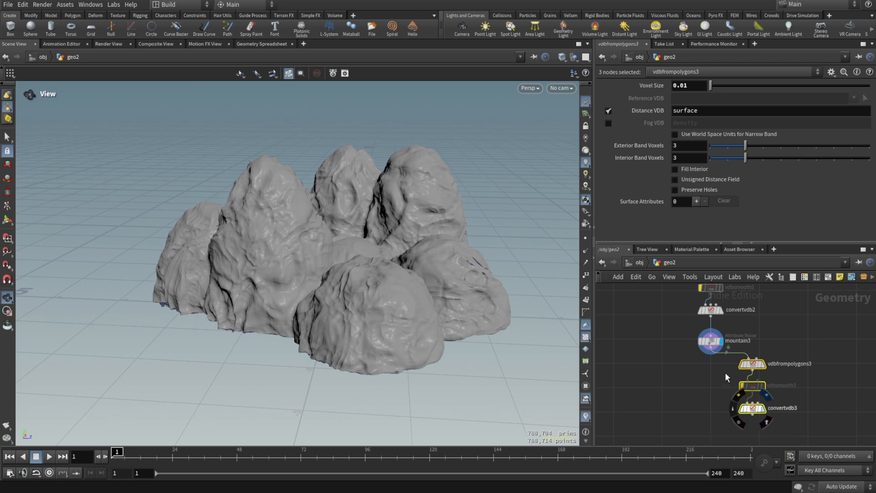
{"action": "left_click", "coordinate": [764, 409]}
{"action": "left_click_drag", "start_coordinate": [756, 364], "coordinate": [720, 364]}
{"action": "mouse_move", "coordinate": [345, 237]}
{"action": "left_mouse_down"}
{"action": "mouse_move", "coordinate": [391, 231]}
{"action": "mouse_move", "coordinate": [337, 230]}
{"action": "mouse_move", "coordinate": [353, 238]}
{"action": "left_mouse_up"}
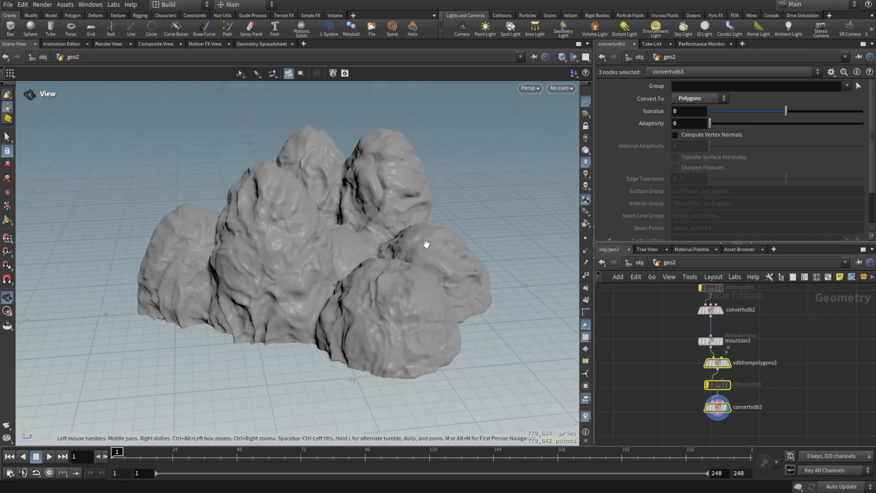
{"action": "left_click_drag", "start_coordinate": [408, 207], "coordinate": [365, 260]}
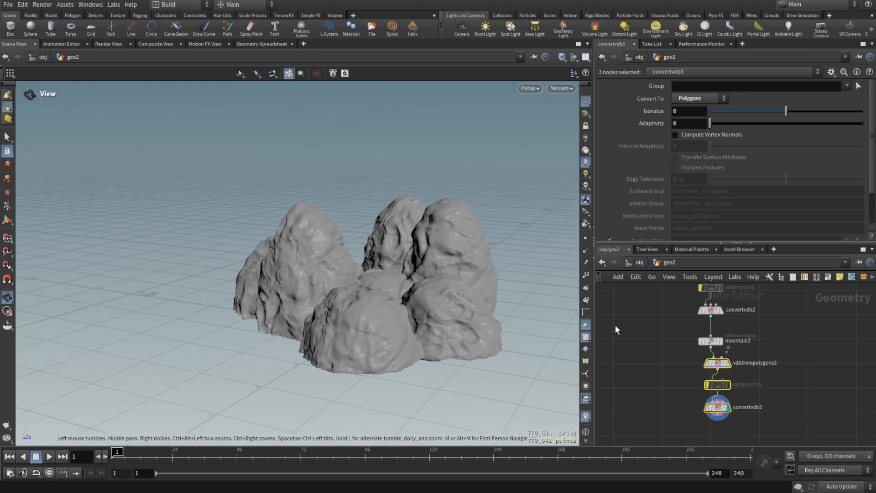
{"action": "left_click_drag", "start_coordinate": [474, 266], "coordinate": [399, 265]}
{"action": "left_click_drag", "start_coordinate": [389, 311], "coordinate": [414, 283]}
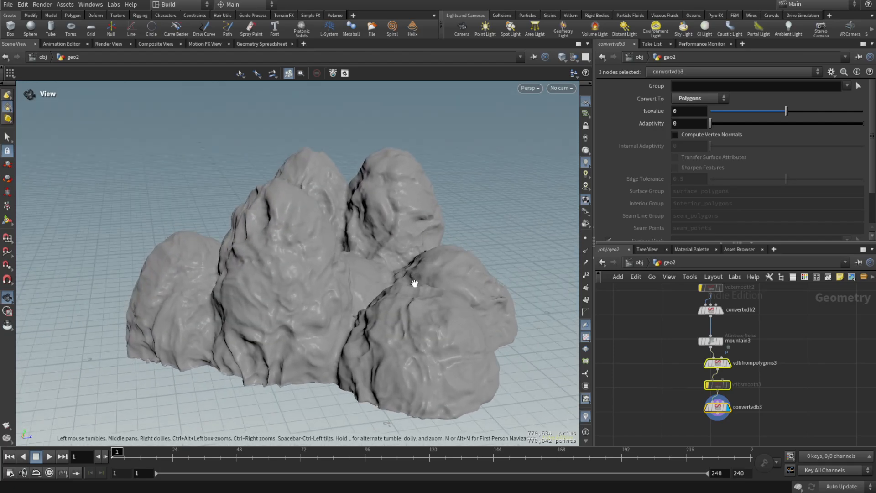
Step: Align the newest VDB chain below the third Mountain noise and save the scene file
{"action": "middle_click_drag", "start_coordinate": [703, 359], "coordinate": [695, 337]}
{"action": "left_click_drag", "start_coordinate": [695, 335], "coordinate": [753, 394]}
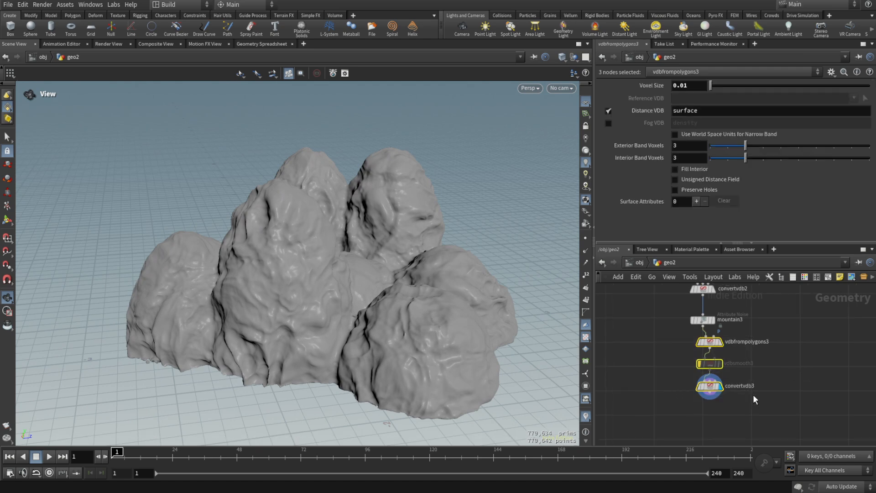
{"action": "left_click_drag", "start_coordinate": [714, 343], "coordinate": [710, 347]}
{"action": "left_click_drag", "start_coordinate": [445, 299], "coordinate": [421, 300]}
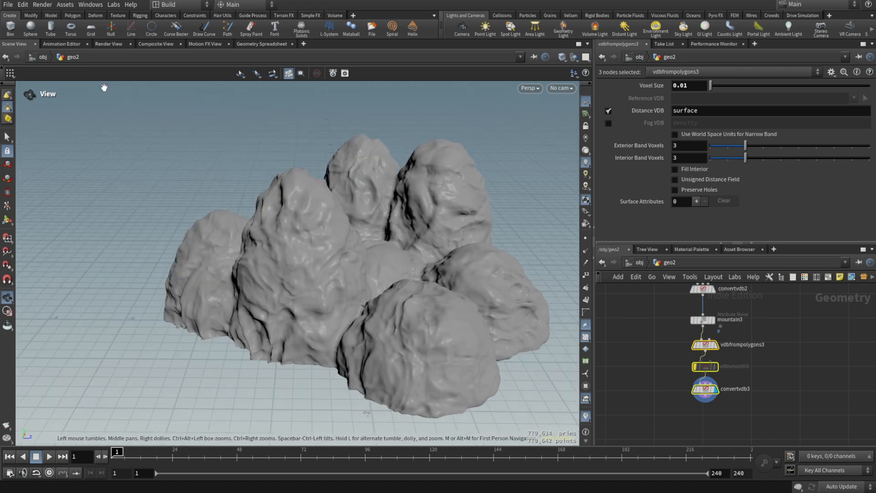
{"action": "left_click", "coordinate": [7, 7]}
{"action": "left_click", "coordinate": [25, 75]}
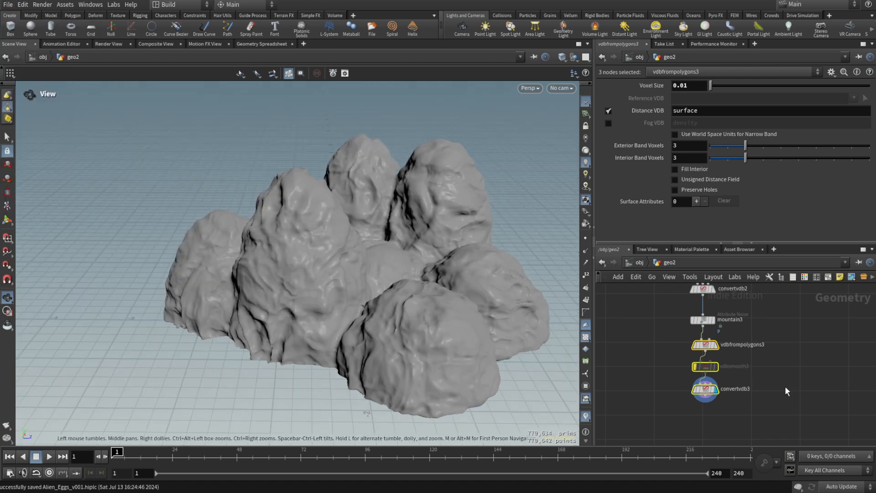
Step: Add a Normal node, connect it to the last Convert VDB, and display its result
{"action": "middle_click_drag", "start_coordinate": [764, 401], "coordinate": [765, 373]}
{"action": "left_click", "coordinate": [726, 399]}
{"action": "key", "text": "Tab"}
{"action": "type", "text": "normal"}
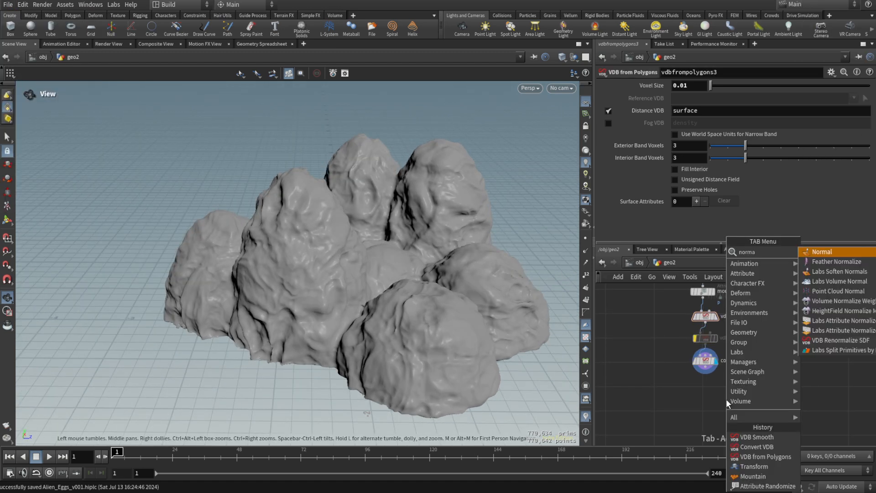
{"action": "key", "text": "Return"}
{"action": "scroll", "coordinate": [725, 385], "scroll_direction": "up", "scroll_amount": 3}
{"action": "left_click", "coordinate": [689, 385]}
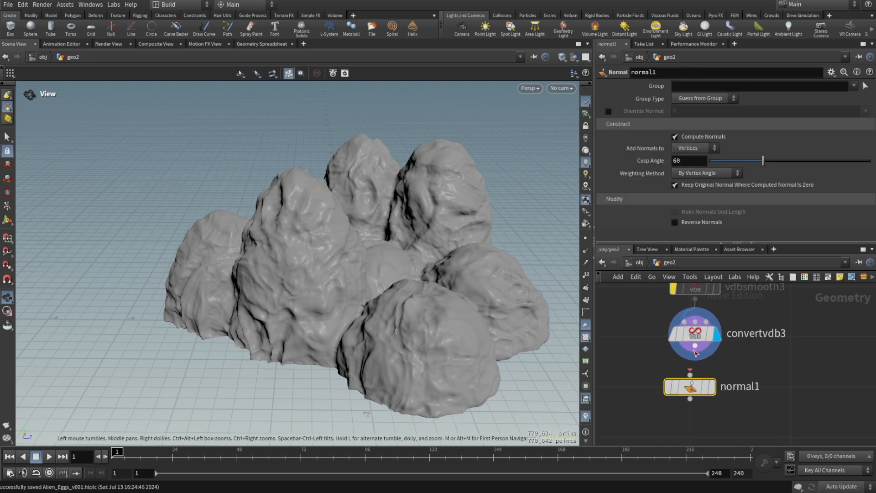
{"action": "left_click", "coordinate": [710, 387]}
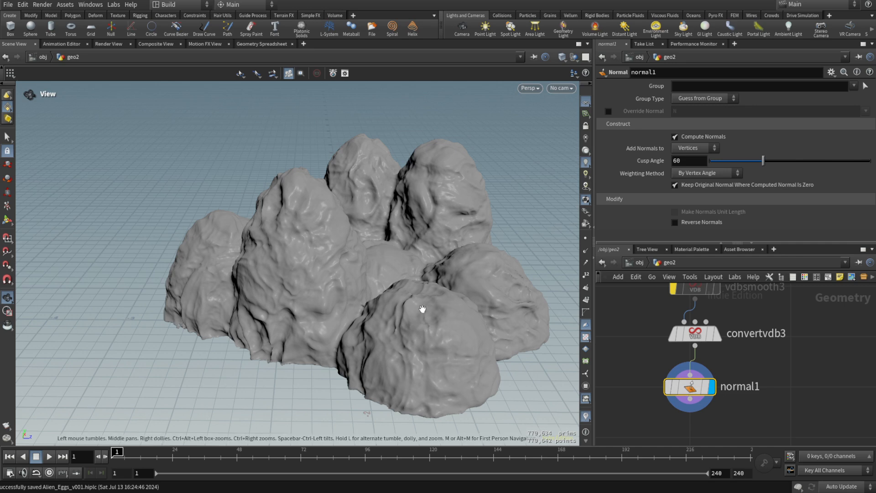
Step: Align the last Convert VDB node directly above the Normal node
{"action": "left_click_drag", "start_coordinate": [421, 307], "coordinate": [442, 305]}
{"action": "scroll", "coordinate": [439, 302], "scroll_direction": "down", "scroll_amount": 3}
{"action": "left_click_drag", "start_coordinate": [696, 336], "coordinate": [691, 337]}
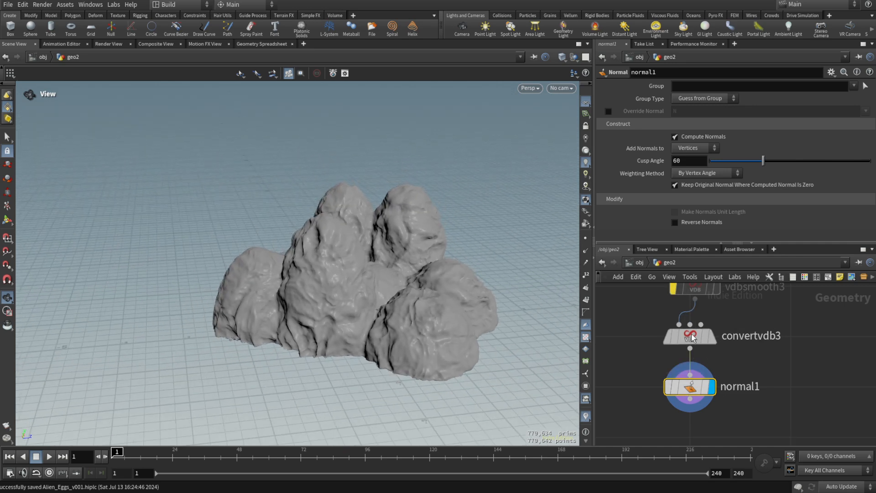
Step: Examine the surface detail and shading of the egg cluster from several angles
{"action": "left_click_drag", "start_coordinate": [430, 316], "coordinate": [387, 226]}
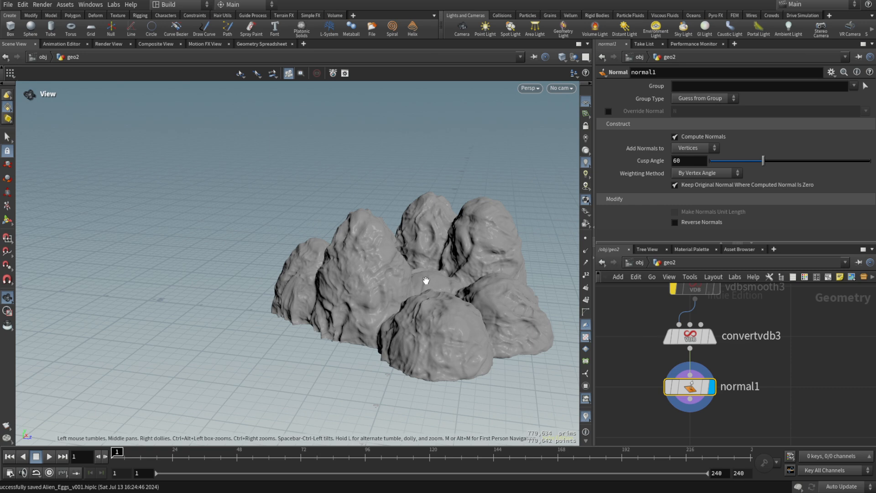
{"action": "left_click_drag", "start_coordinate": [426, 280], "coordinate": [349, 247]}
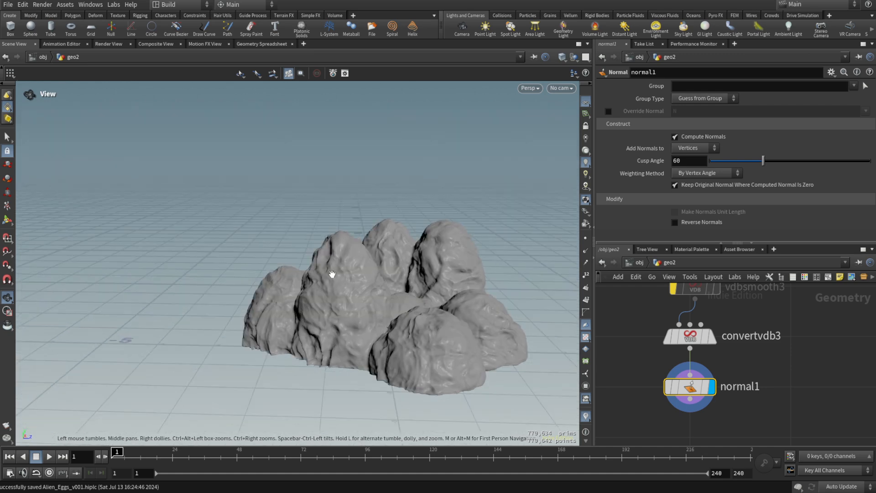
{"action": "left_click_drag", "start_coordinate": [323, 278], "coordinate": [375, 306]}
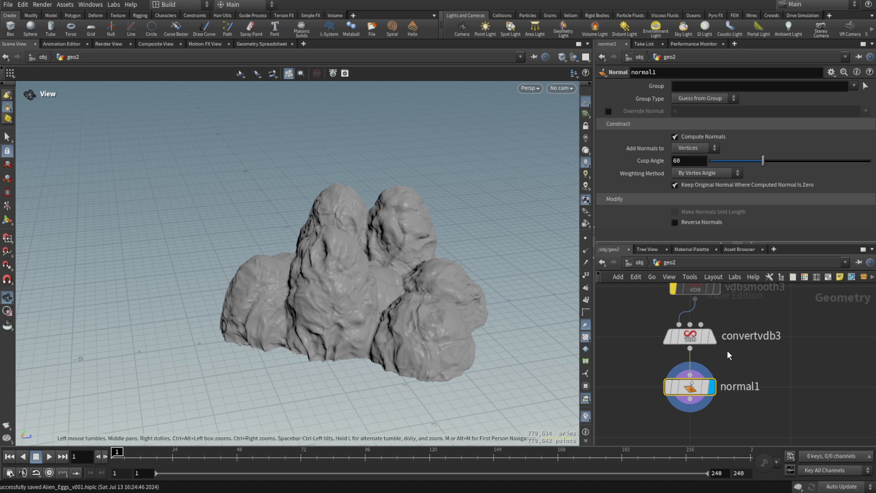
{"action": "left_click_drag", "start_coordinate": [353, 243], "coordinate": [404, 245]}
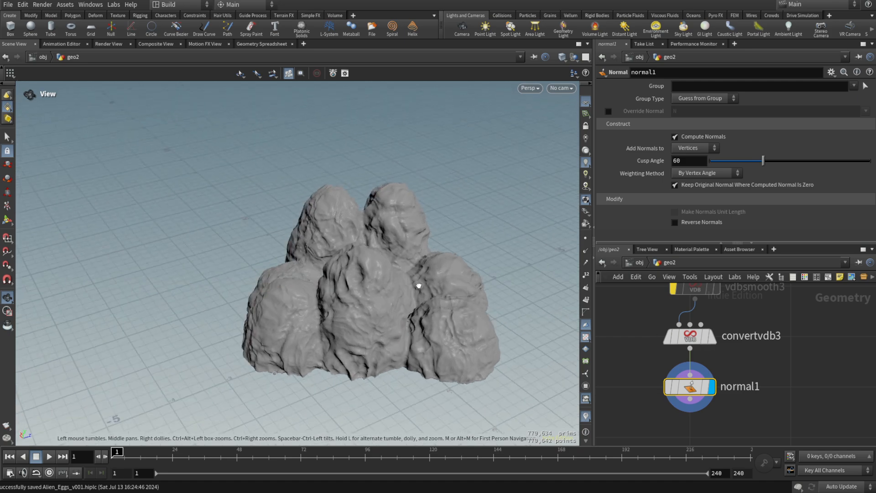
{"action": "left_click_drag", "start_coordinate": [419, 286], "coordinate": [280, 245]}
{"action": "left_click_drag", "start_coordinate": [379, 292], "coordinate": [338, 274]}
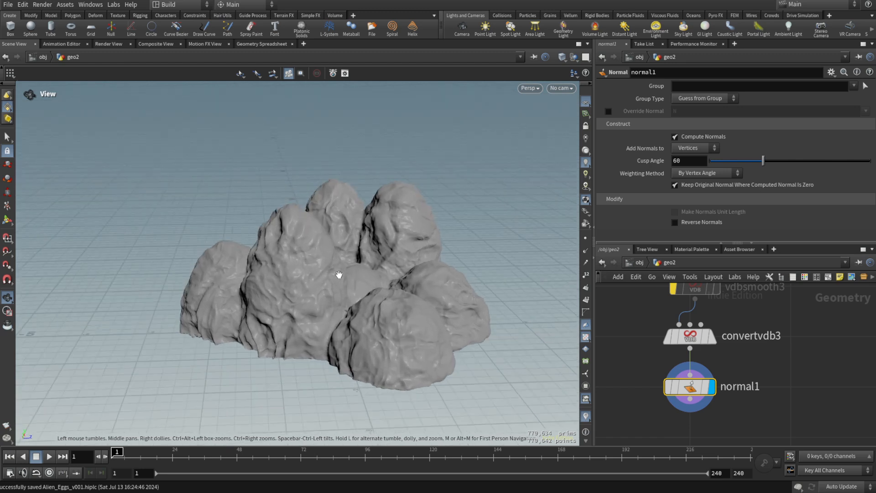
{"action": "right_click_drag", "start_coordinate": [339, 275], "coordinate": [387, 280]}
{"action": "left_click_drag", "start_coordinate": [387, 280], "coordinate": [384, 258]}
Step: Add an Output node below the Normal node, connect it, and display its result
{"action": "middle_click_drag", "start_coordinate": [724, 429], "coordinate": [698, 362]}
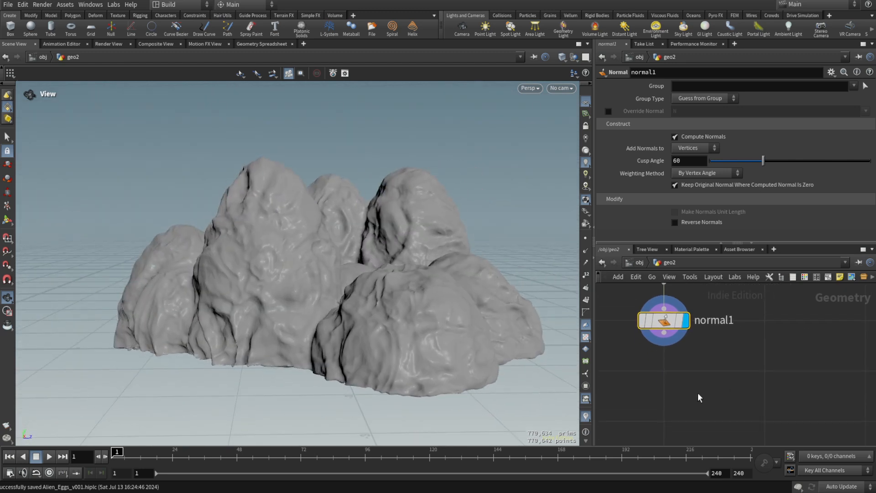
{"action": "left_click", "coordinate": [698, 394]}
{"action": "key", "text": "Tab"}
{"action": "type", "text": "out"}
{"action": "key", "text": "Return"}
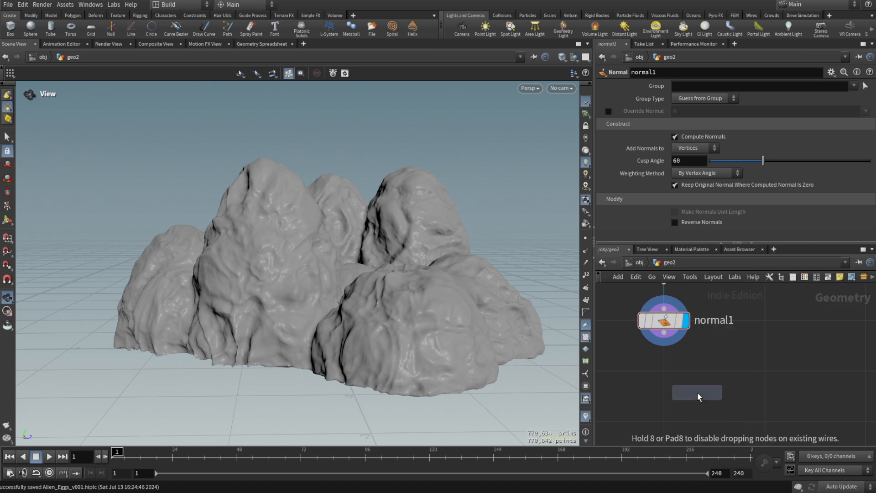
{"action": "left_click", "coordinate": [672, 420]}
{"action": "left_click_drag", "start_coordinate": [664, 333], "coordinate": [672, 409]}
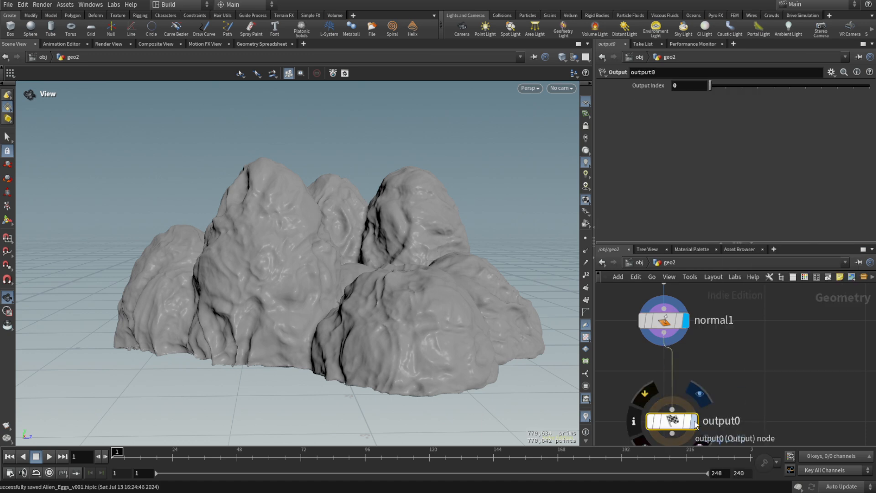
{"action": "left_click", "coordinate": [695, 423]}
{"action": "left_click_drag", "start_coordinate": [301, 249], "coordinate": [457, 306]}
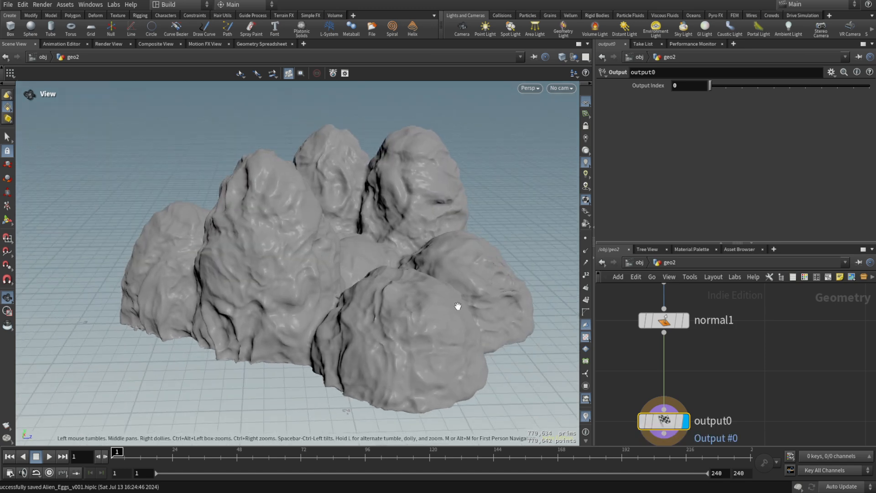
Step: Copy the Voxel Size parameter of the first VDB from Polygons node in the noise chain, vdbfrompolygons1
{"action": "scroll", "coordinate": [694, 366], "scroll_direction": "down", "scroll_amount": 5}
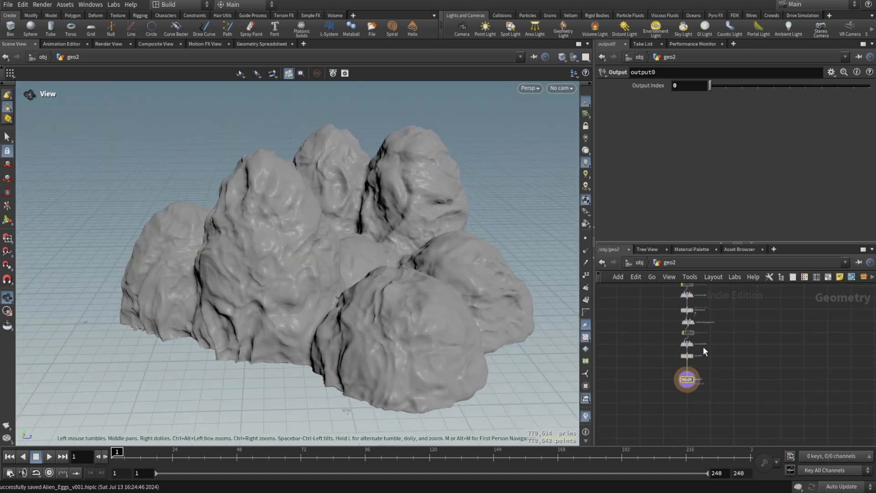
{"action": "scroll", "coordinate": [711, 340], "scroll_direction": "up", "scroll_amount": 4}
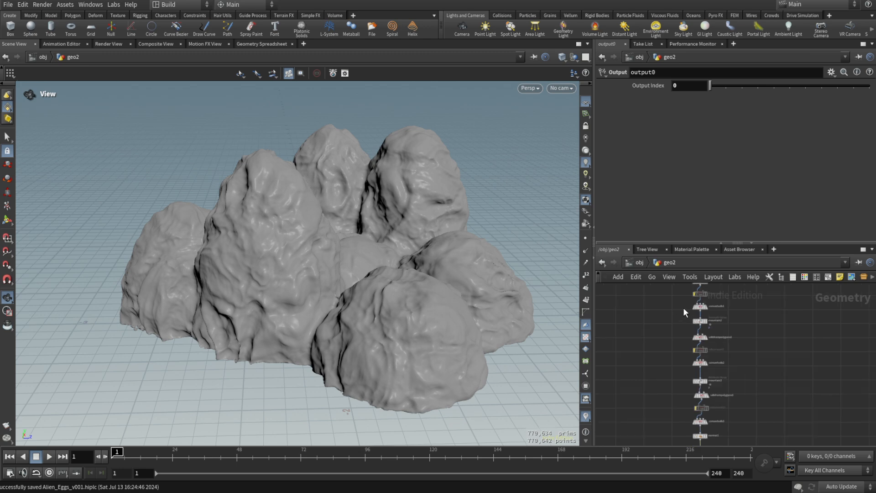
{"action": "scroll", "coordinate": [684, 309], "scroll_direction": "up", "scroll_amount": 1}
{"action": "middle_click_drag", "start_coordinate": [684, 309], "coordinate": [680, 354]}
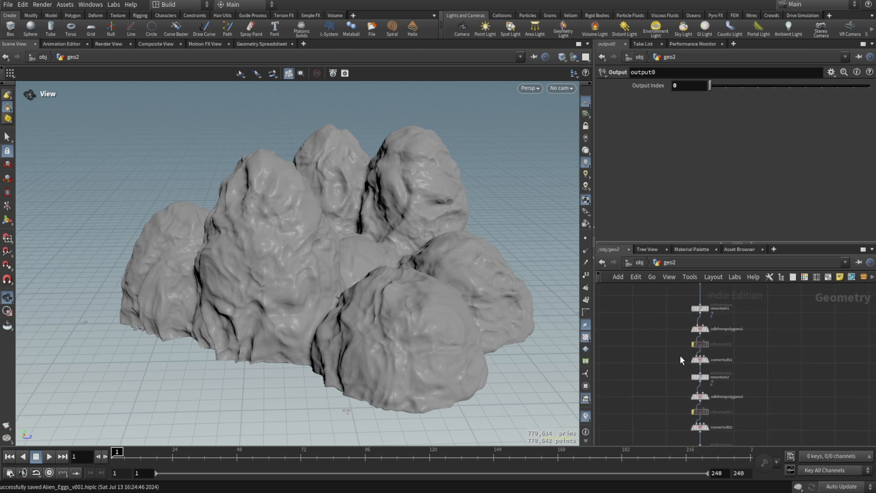
{"action": "left_click", "coordinate": [700, 328]}
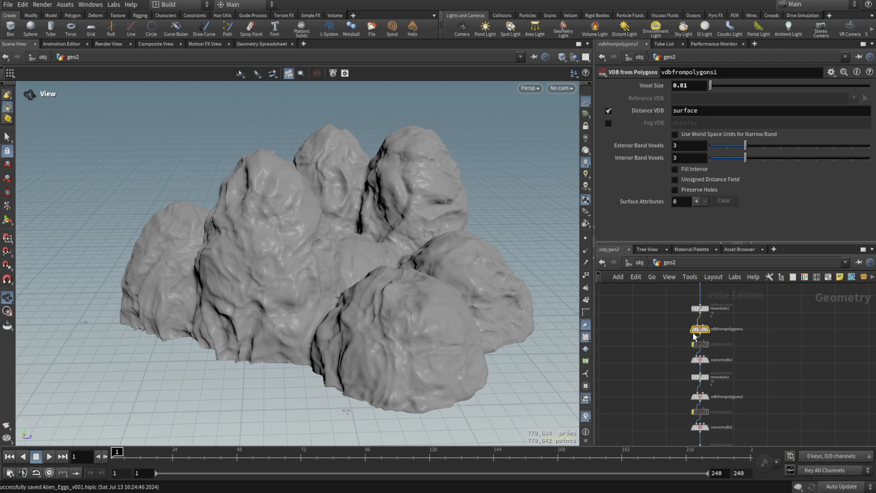
{"action": "right_click", "coordinate": [654, 84]}
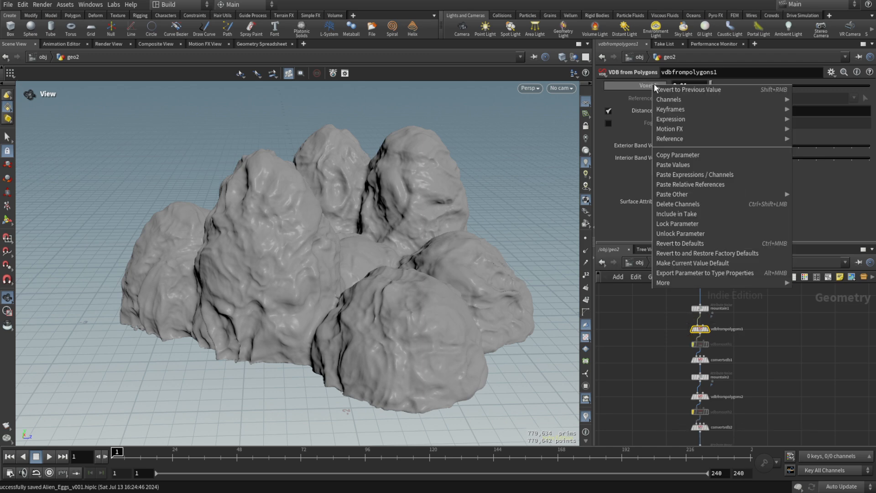
{"action": "left_click", "coordinate": [693, 155]}
Step: Paste the copied Voxel Size as a relative reference into vdbfrompolygons2 and vdbfrompolygons3
{"action": "scroll", "coordinate": [704, 358], "scroll_direction": "up", "scroll_amount": 2}
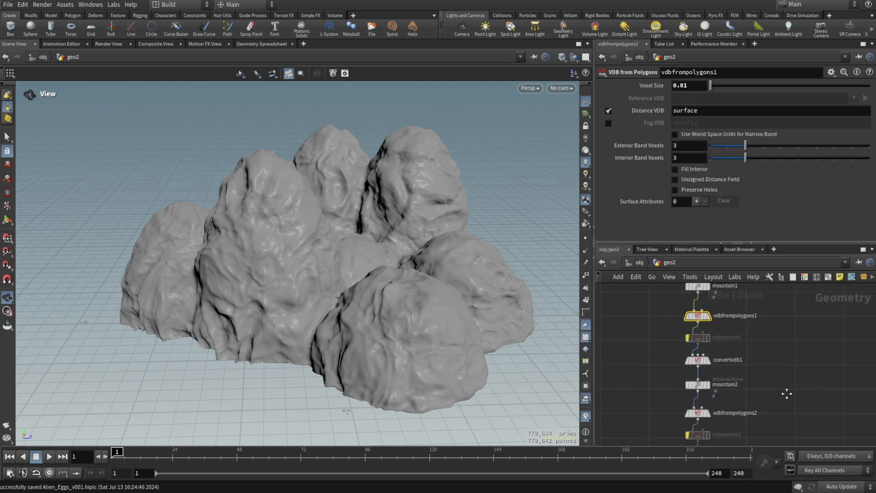
{"action": "middle_click_drag", "start_coordinate": [786, 393], "coordinate": [773, 331]}
{"action": "left_click", "coordinate": [684, 350]}
{"action": "right_click", "coordinate": [653, 86]}
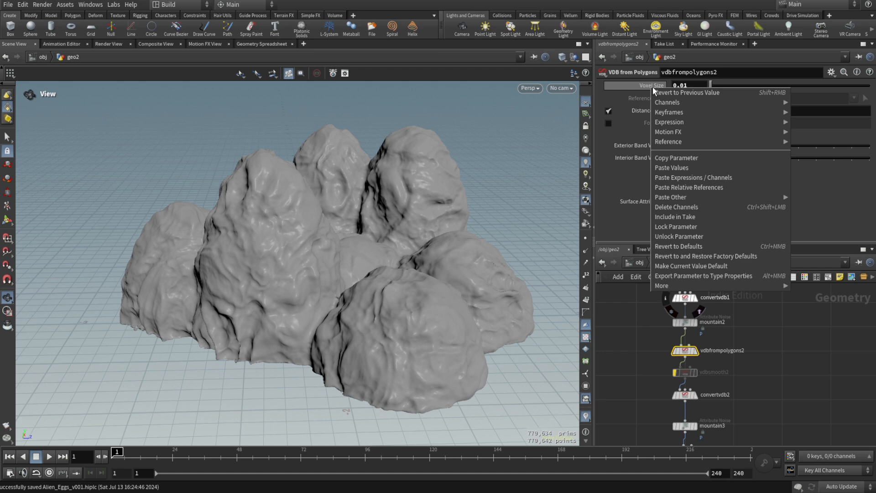
{"action": "left_click", "coordinate": [699, 187]}
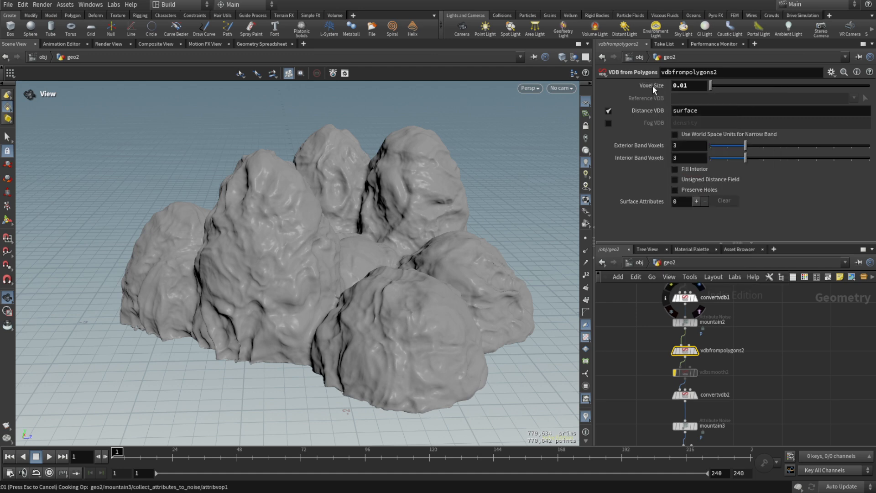
{"action": "middle_click_drag", "start_coordinate": [784, 374], "coordinate": [776, 306]}
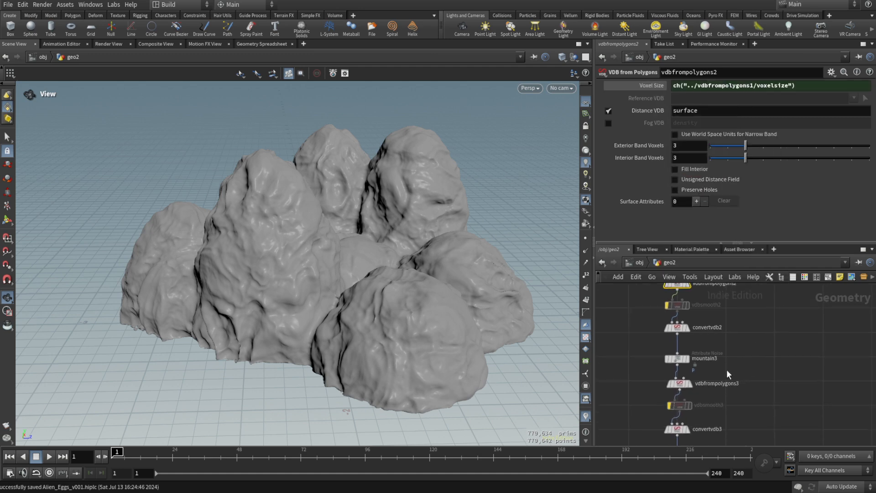
{"action": "left_click_drag", "start_coordinate": [642, 378], "coordinate": [738, 395]}
{"action": "right_click", "coordinate": [658, 87]}
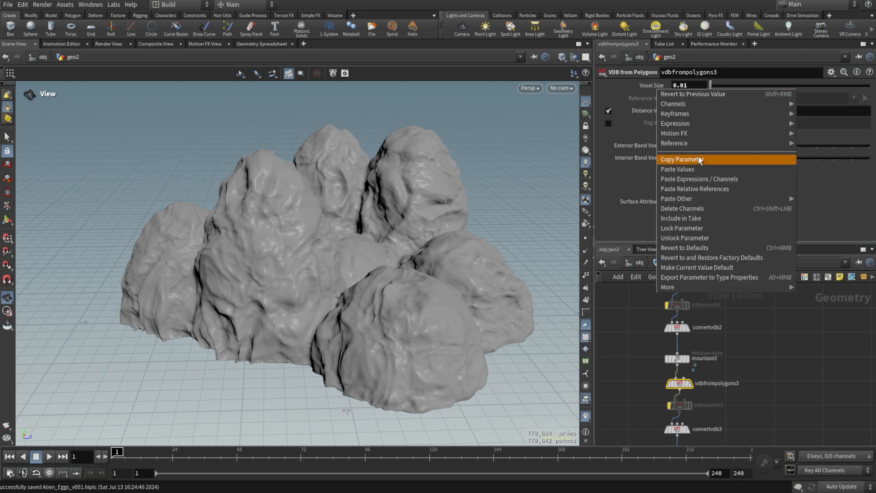
{"action": "left_click", "coordinate": [708, 189]}
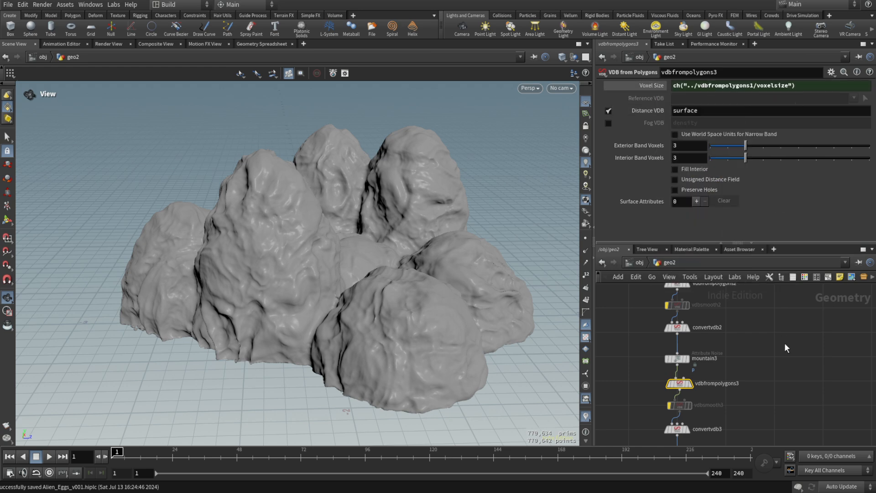
Step: Set the Voxel Size of vdbfrompolygons1 to 0.005 and inspect the refined eggs
{"action": "scroll", "coordinate": [784, 343], "scroll_direction": "down", "scroll_amount": 4}
{"action": "scroll", "coordinate": [740, 357], "scroll_direction": "up", "scroll_amount": 2}
{"action": "middle_click_drag", "start_coordinate": [781, 379], "coordinate": [747, 418]}
{"action": "left_click", "coordinate": [721, 360]}
{"action": "middle_click_drag", "start_coordinate": [747, 322], "coordinate": [739, 356]}
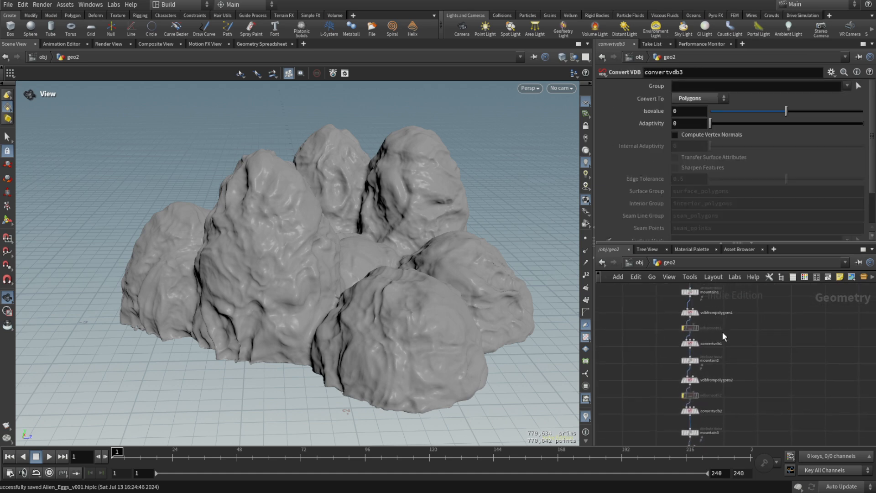
{"action": "left_click_drag", "start_coordinate": [711, 322], "coordinate": [668, 306]}
{"action": "middle_click_drag", "start_coordinate": [756, 303], "coordinate": [747, 336]}
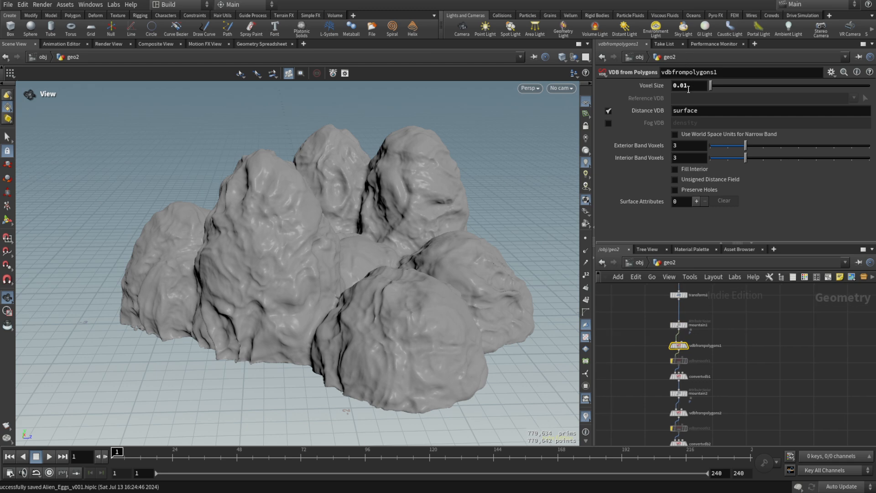
{"action": "left_click_drag", "start_coordinate": [688, 88], "coordinate": [683, 89]}
{"action": "type", "text": "5"}
{"action": "key", "text": "Return"}
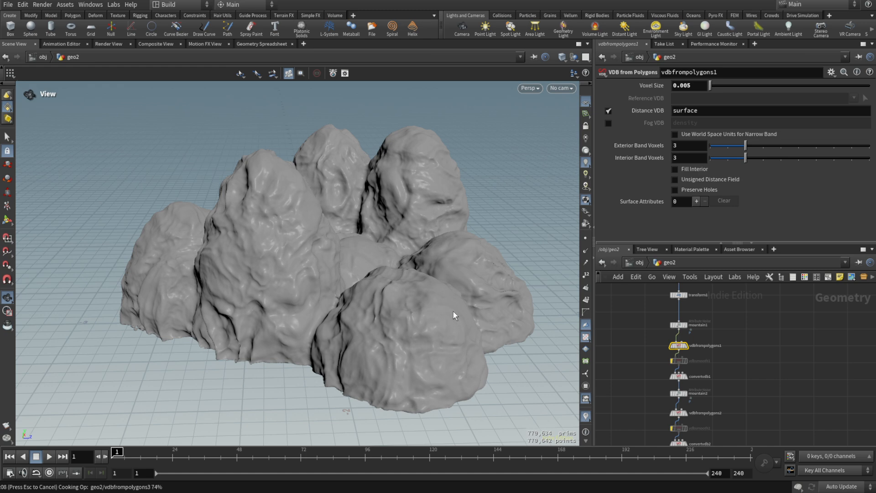
{"action": "left_click_drag", "start_coordinate": [453, 311], "coordinate": [421, 278]}
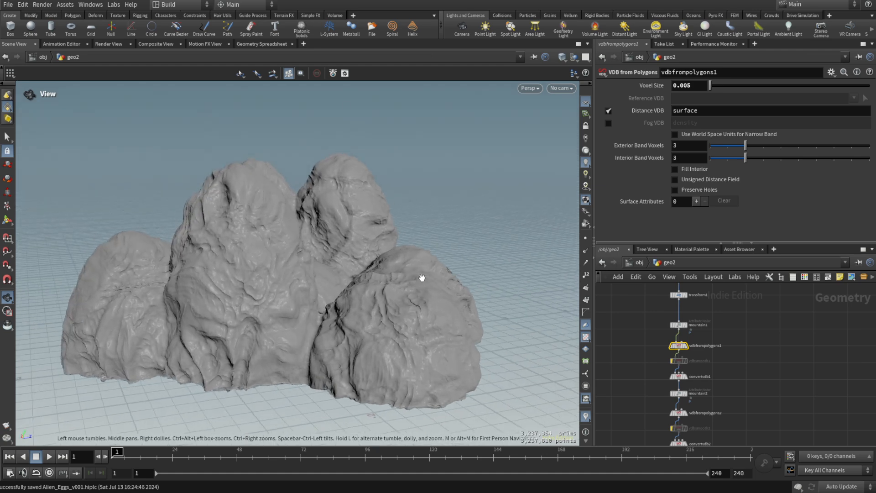
Step: Set the Voxel Size of vdbfrompolygons1 to 0.008 and save the scene file
{"action": "left_click", "coordinate": [690, 86]}
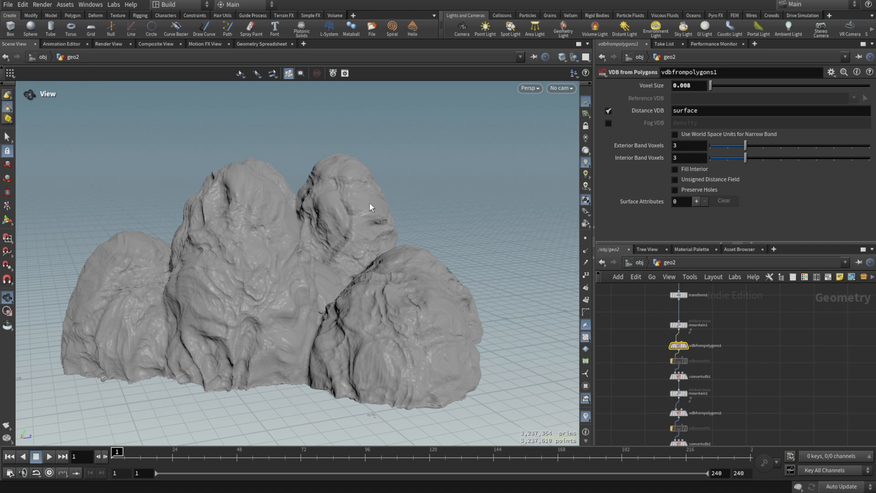
{"action": "left_click_drag", "start_coordinate": [368, 201], "coordinate": [314, 246]}
{"action": "scroll", "coordinate": [348, 231], "scroll_direction": "up", "scroll_amount": 3}
{"action": "scroll", "coordinate": [326, 231], "scroll_direction": "down", "scroll_amount": 4}
{"action": "left_click", "coordinate": [9, 6]}
{"action": "left_click", "coordinate": [26, 70]}
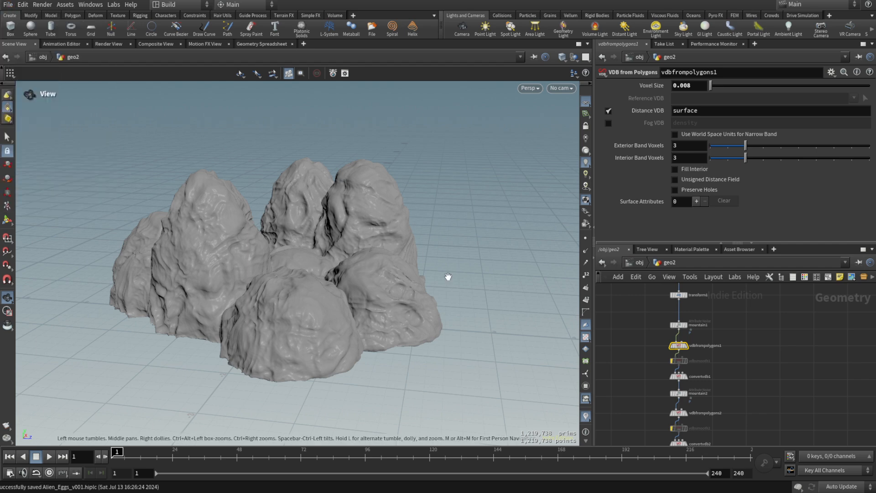
Step: Leave the egg geometry network and open the Solaris stage with the existing render setup
{"action": "middle_click_drag", "start_coordinate": [743, 393], "coordinate": [773, 370]}
{"action": "left_click_drag", "start_coordinate": [228, 248], "coordinate": [289, 271]}
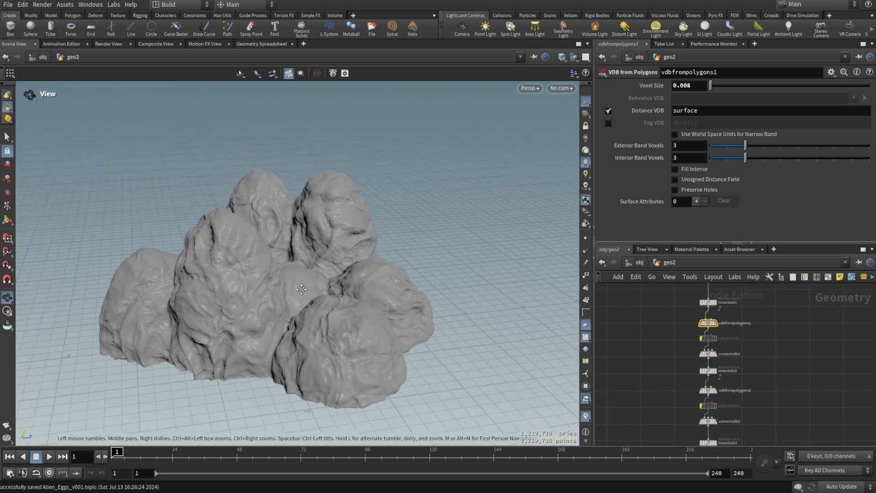
{"action": "middle_click_drag", "start_coordinate": [288, 271], "coordinate": [304, 282]}
{"action": "left_click", "coordinate": [641, 263]}
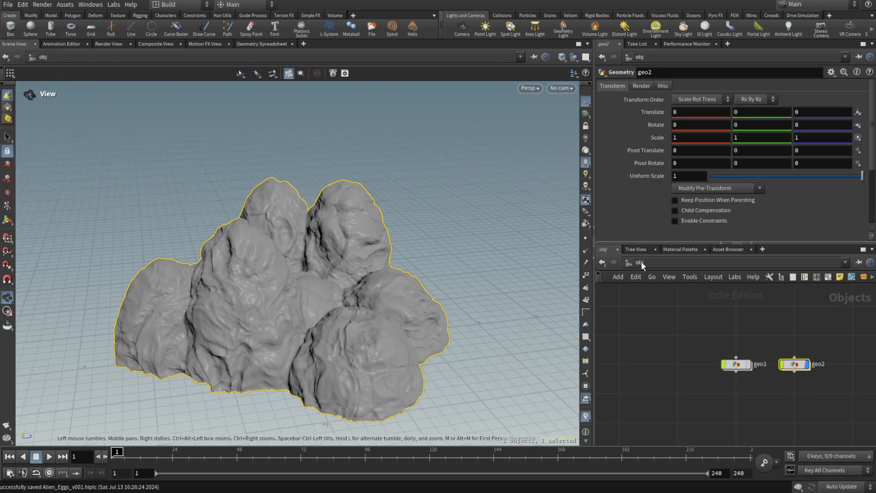
{"action": "left_click", "coordinate": [642, 261]}
{"action": "left_click", "coordinate": [668, 338]}
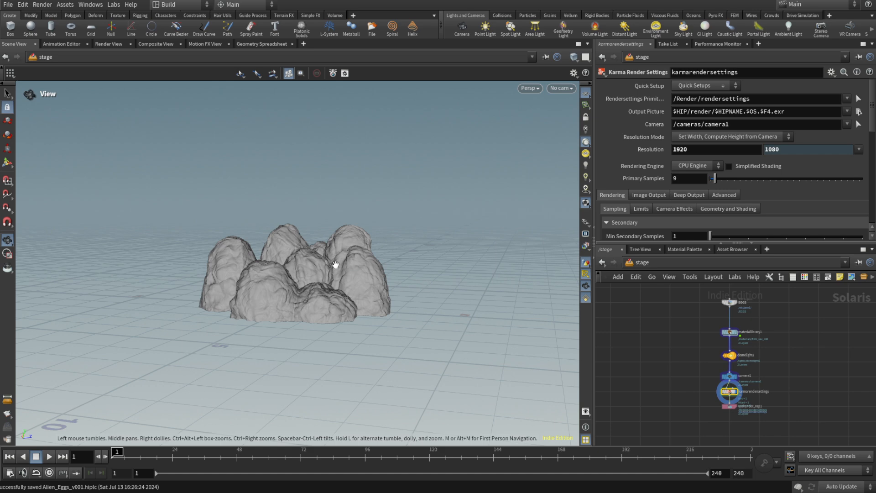
{"action": "scroll", "coordinate": [354, 254], "scroll_direction": "up", "scroll_amount": 5}
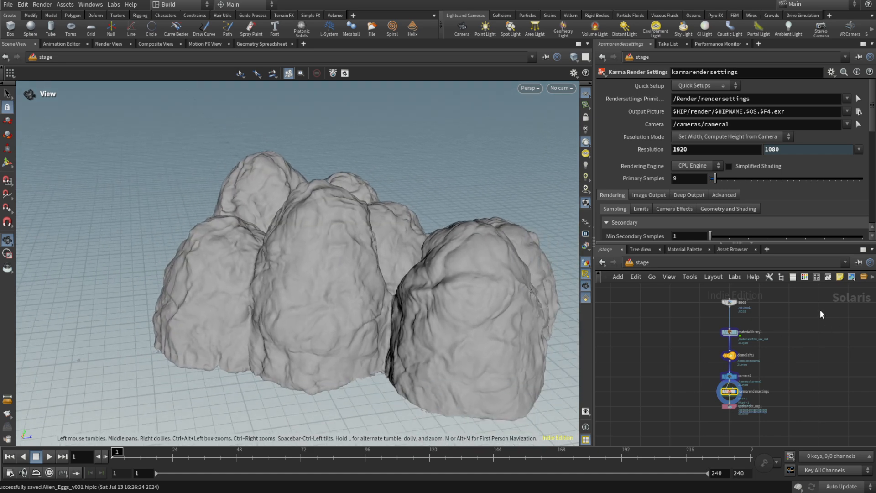
Step: Duplicate the EGGS SOP Import node as EGGS_2 with its SOP Path set to /obj/geo2/
{"action": "scroll", "coordinate": [748, 296], "scroll_direction": "up", "scroll_amount": 5}
{"action": "left_click_drag", "start_coordinate": [703, 320], "coordinate": [770, 328]}
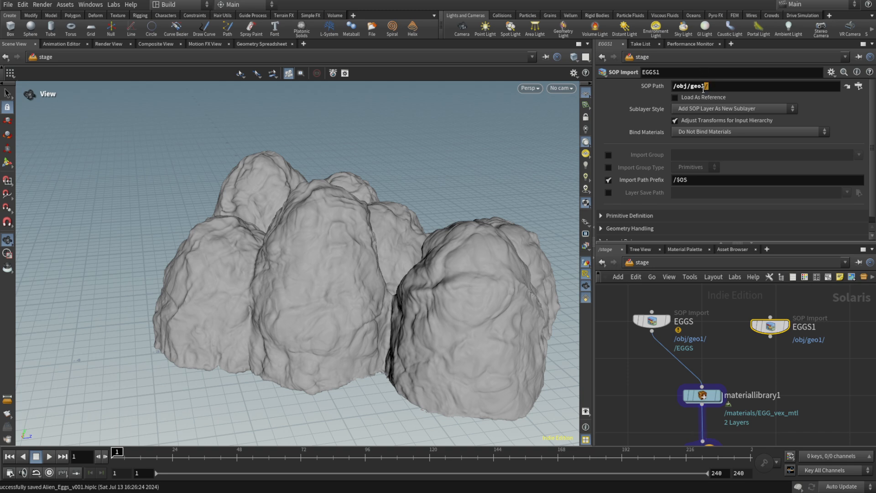
{"action": "type", "text": "2"}
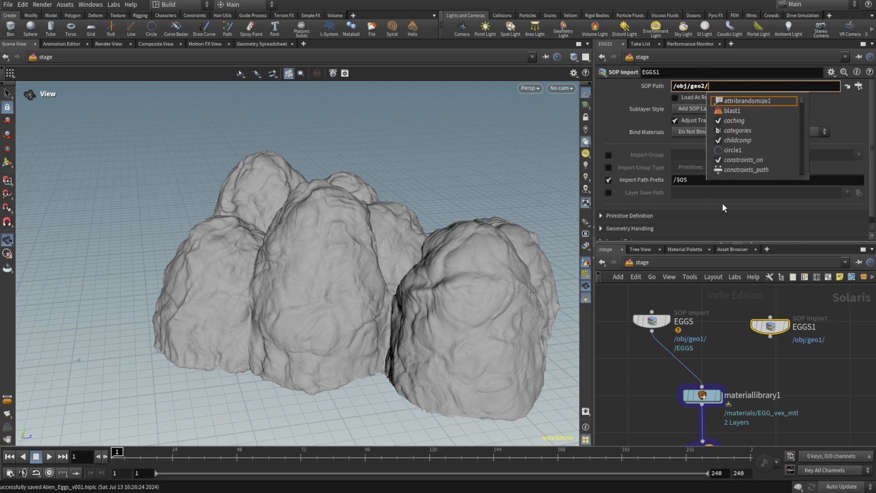
{"action": "double_click", "coordinate": [821, 328]}
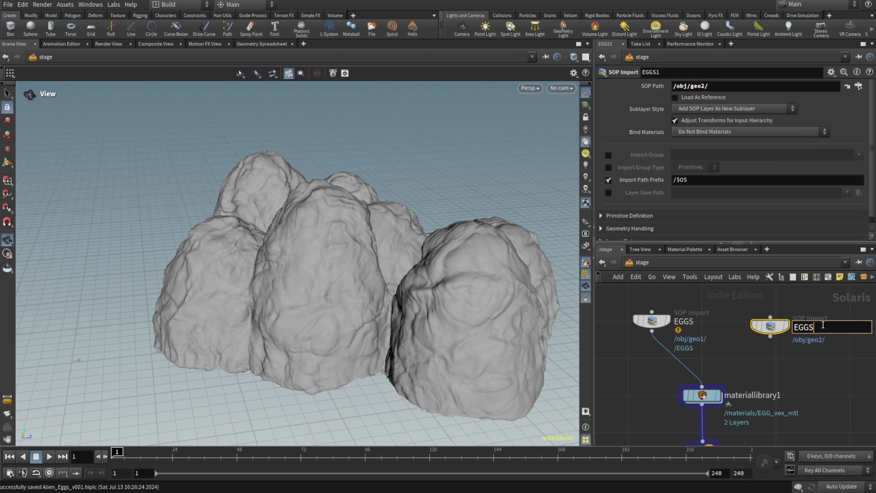
{"action": "left_click", "coordinate": [847, 387]}
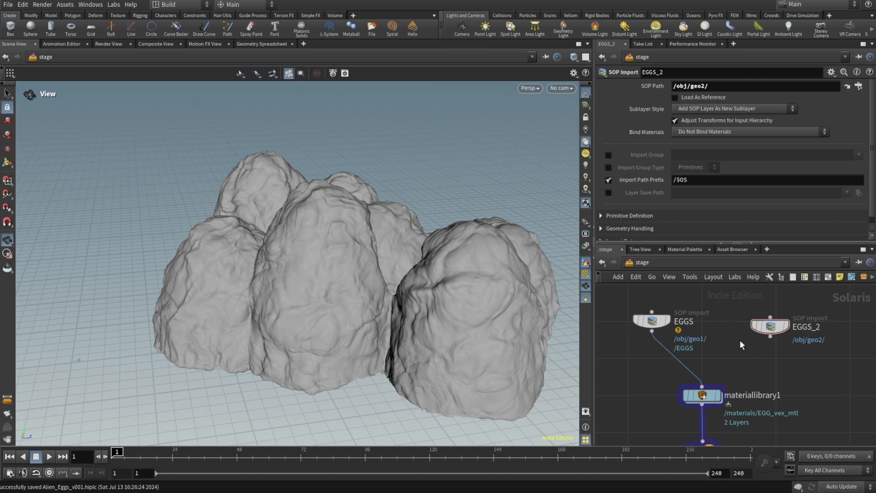
Step: Connect the /obj/geo2/ import to materiallibrary1 and name it EGGS, renaming the /obj/geo1/ import to EGGS2
{"action": "left_click_drag", "start_coordinate": [769, 323], "coordinate": [703, 373]}
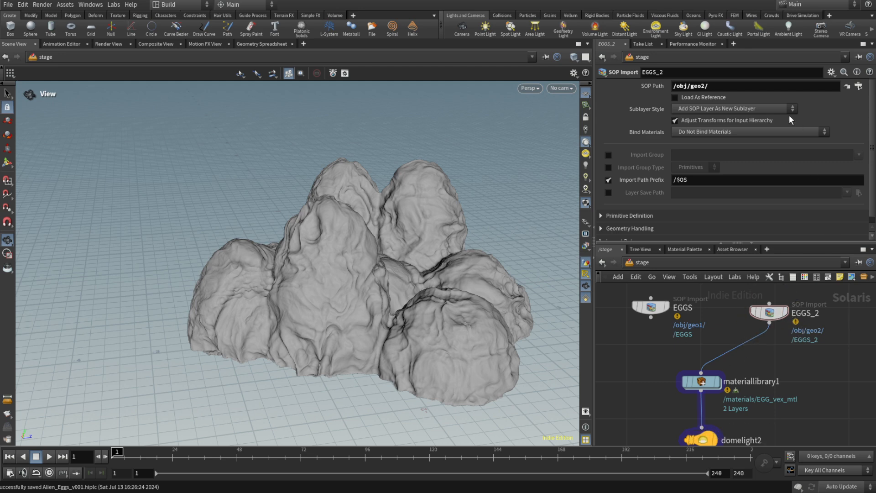
{"action": "scroll", "coordinate": [725, 98], "scroll_direction": "down", "scroll_amount": 1}
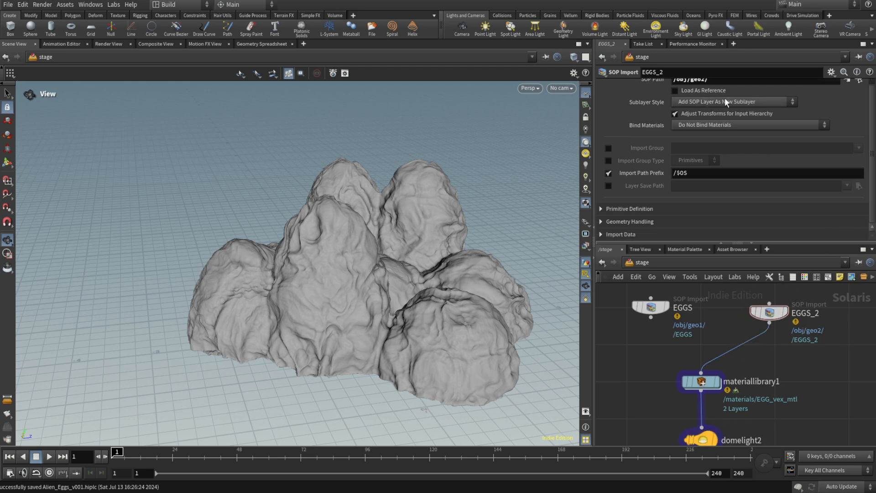
{"action": "double_click", "coordinate": [817, 313]}
{"action": "key", "text": "Return"}
{"action": "double_click", "coordinate": [691, 306]}
{"action": "type", "text": "2"}
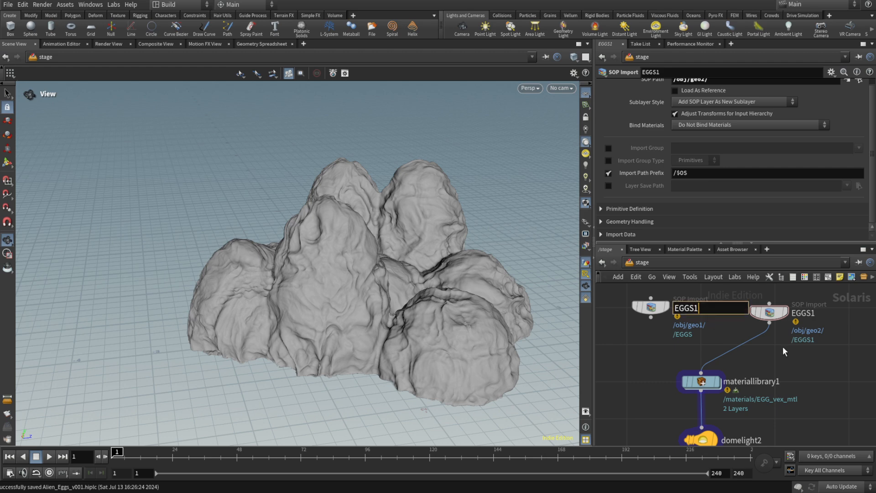
{"action": "left_click", "coordinate": [834, 353]}
{"action": "double_click", "coordinate": [810, 313]}
{"action": "key", "text": "BackSpace"}
{"action": "left_click", "coordinate": [833, 365]}
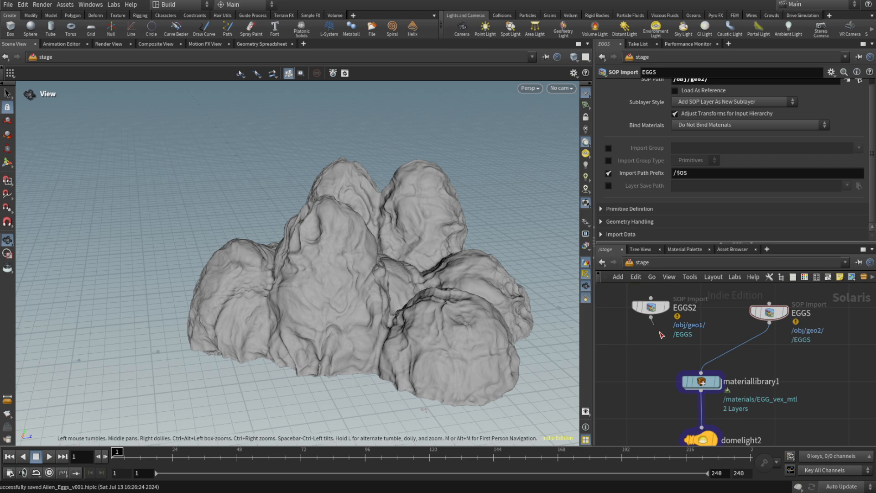
Step: Display EGGS2 and EGGS in turn to compare the egg clusters, and align EGGS directly above materiallibrary1 with EGGS2 beside it
{"action": "mouse_move", "coordinate": [651, 317]}
{"action": "left_mouse_down"}
{"action": "mouse_move", "coordinate": [700, 373]}
{"action": "mouse_move", "coordinate": [660, 331]}
{"action": "left_mouse_up"}
{"action": "left_click", "coordinate": [667, 308]}
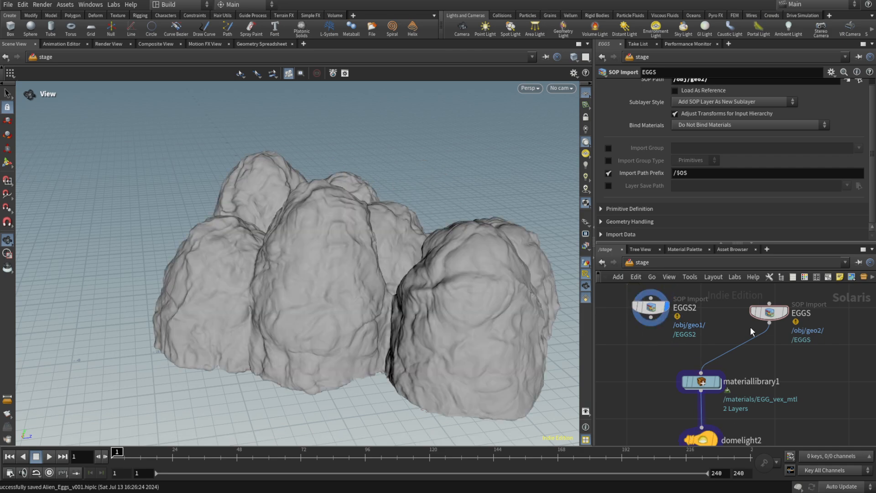
{"action": "left_click", "coordinate": [786, 313]}
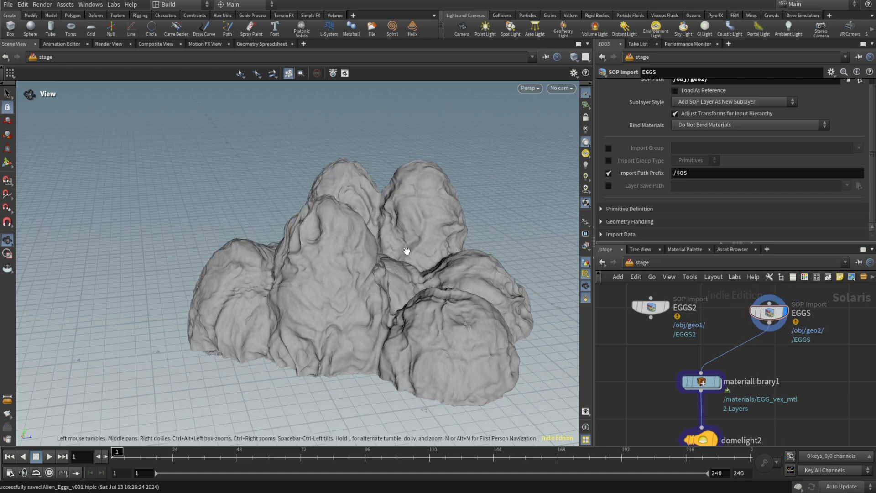
{"action": "left_click", "coordinate": [660, 312]}
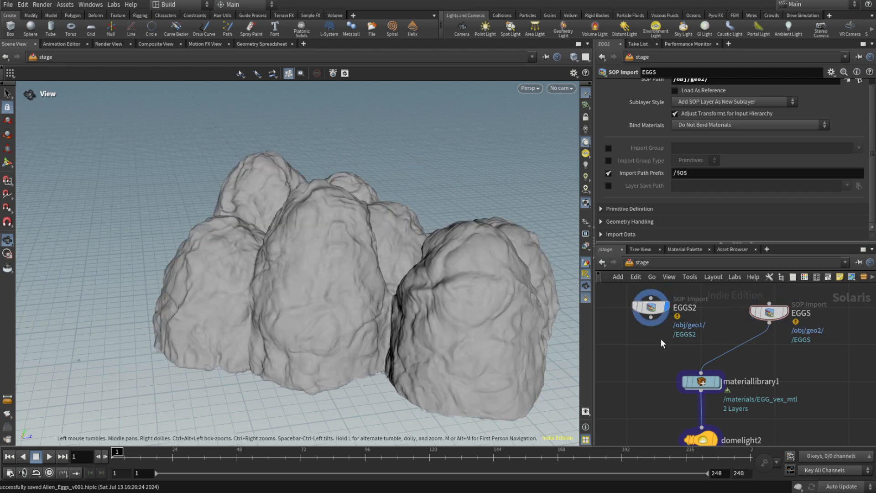
{"action": "left_click", "coordinate": [787, 313]}
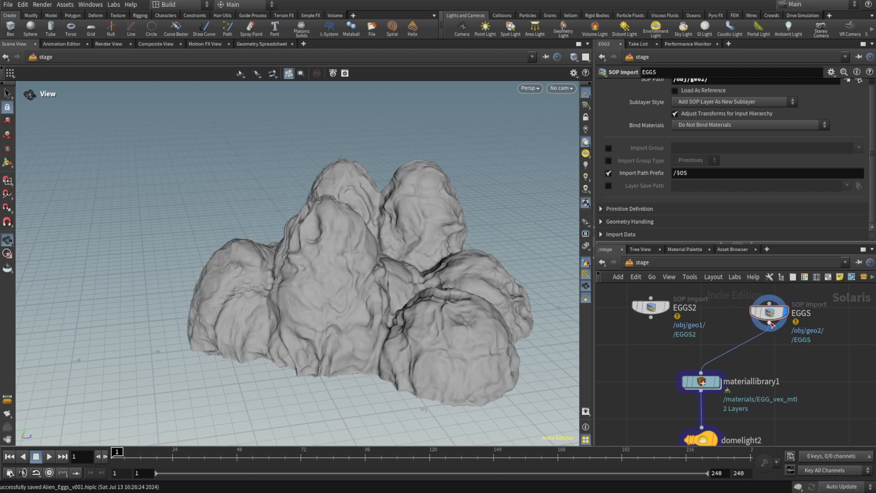
{"action": "left_click_drag", "start_coordinate": [648, 308], "coordinate": [610, 309]}
{"action": "left_click_drag", "start_coordinate": [759, 315], "coordinate": [690, 309]}
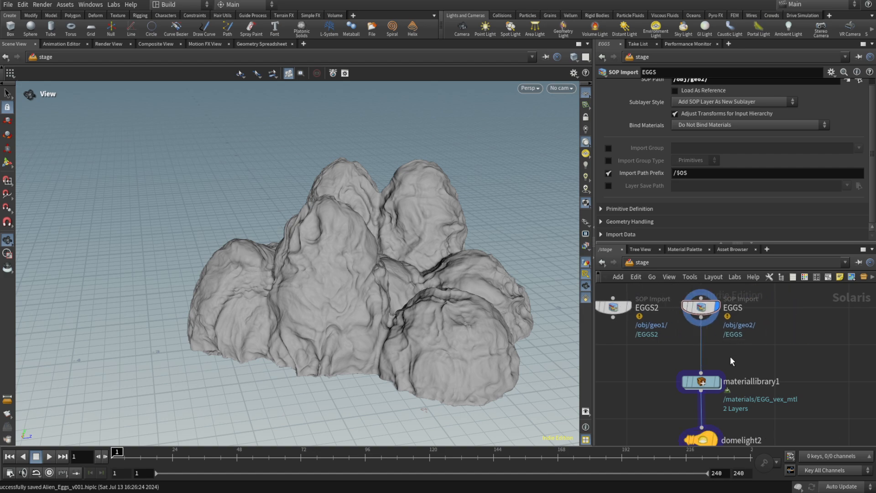
Step: Open materiallibrary1 and add a second VEX Material Builder beside EGG_vex_mtl
{"action": "double_click", "coordinate": [704, 383]}
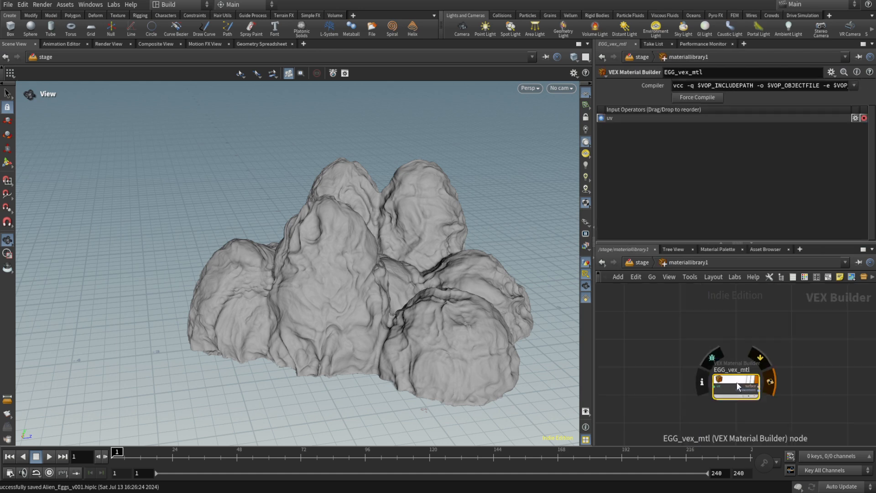
{"action": "middle_click_drag", "start_coordinate": [799, 378], "coordinate": [730, 355]}
{"action": "key", "text": "Tab"}
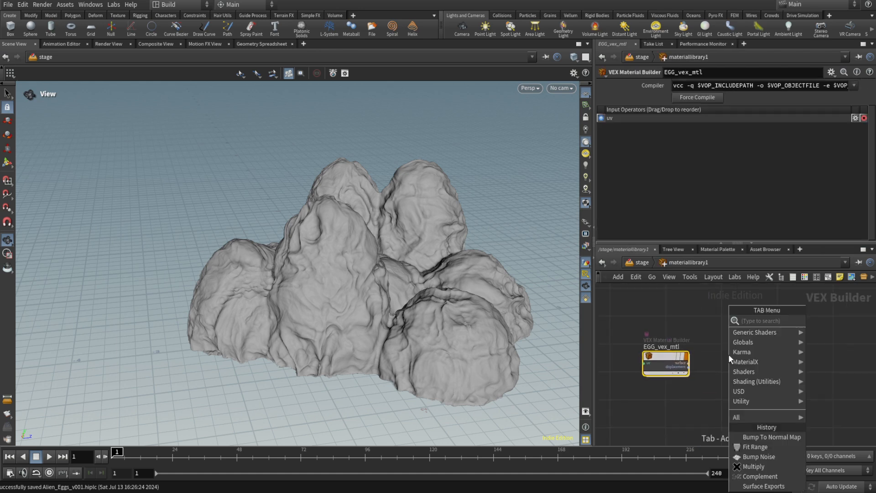
{"action": "type", "text": "ve"}
{"action": "key", "text": "Return"}
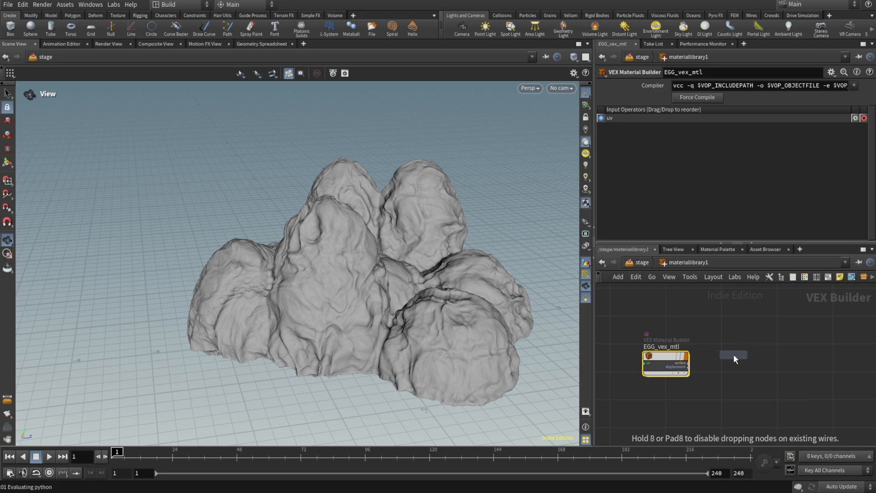
{"action": "left_click", "coordinate": [733, 354]}
{"action": "scroll", "coordinate": [733, 354], "scroll_direction": "up", "scroll_amount": 2}
Step: Rename the new VEX Material Builder to EGG2_vex_mtl
{"action": "left_click", "coordinate": [733, 341]}
{"action": "double_click", "coordinate": [733, 341]}
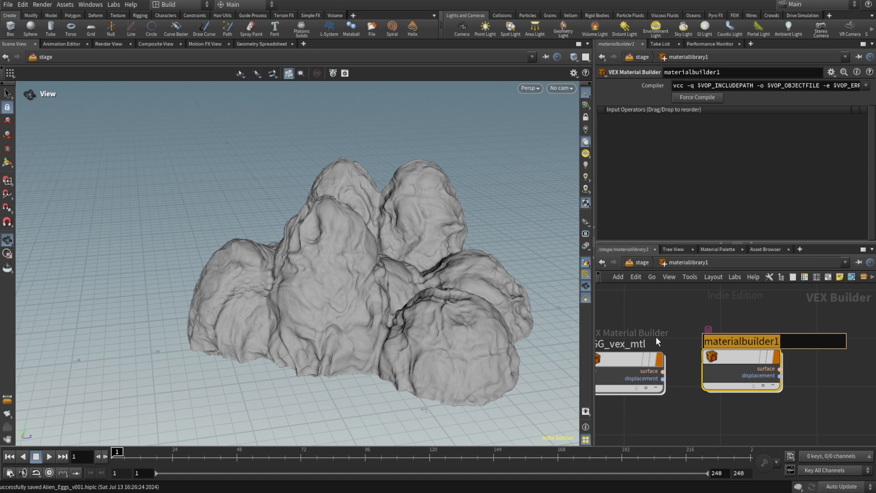
{"action": "type", "text": "EGG_vex_m"}
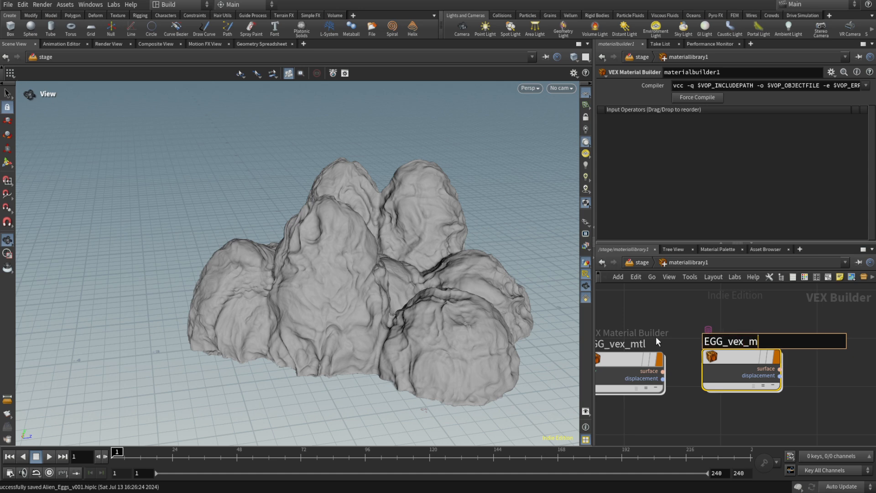
{"action": "type", "text": "tl"}
{"action": "key", "text": "Left"}
{"action": "key", "text": "Left"}
{"action": "key", "text": "Left"}
{"action": "key", "text": "Left"}
{"action": "key", "text": "Left"}
{"action": "key", "text": "Left"}
{"action": "key", "text": "Left"}
{"action": "key", "text": "Left"}
{"action": "type", "text": "2"}
{"action": "key", "text": "Return"}
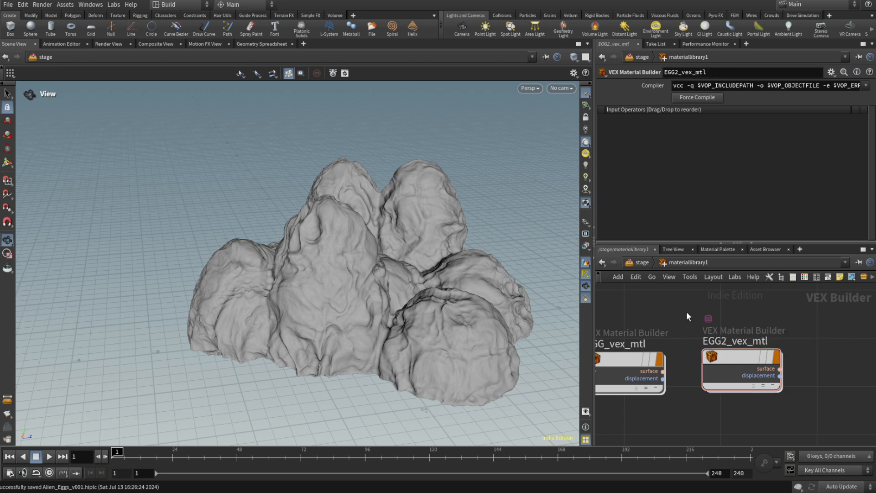
Step: Stack the two material builders vertically, with EGG2_vex_mtl directly below EGG_vex_mtl
{"action": "scroll", "coordinate": [654, 309], "scroll_direction": "down", "scroll_amount": 3}
{"action": "middle_click_drag", "start_coordinate": [641, 326], "coordinate": [688, 335]}
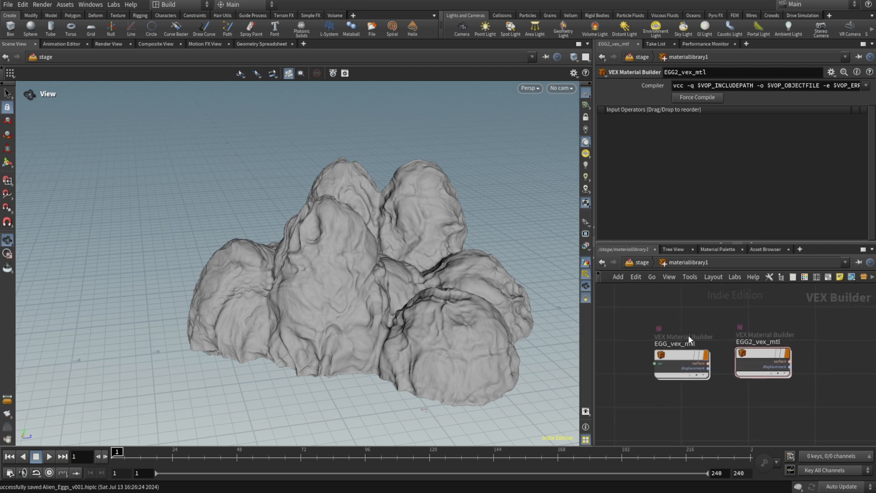
{"action": "left_click_drag", "start_coordinate": [683, 353], "coordinate": [686, 343]}
{"action": "left_click_drag", "start_coordinate": [763, 351], "coordinate": [689, 393]}
{"action": "mouse_move", "coordinate": [692, 394]}
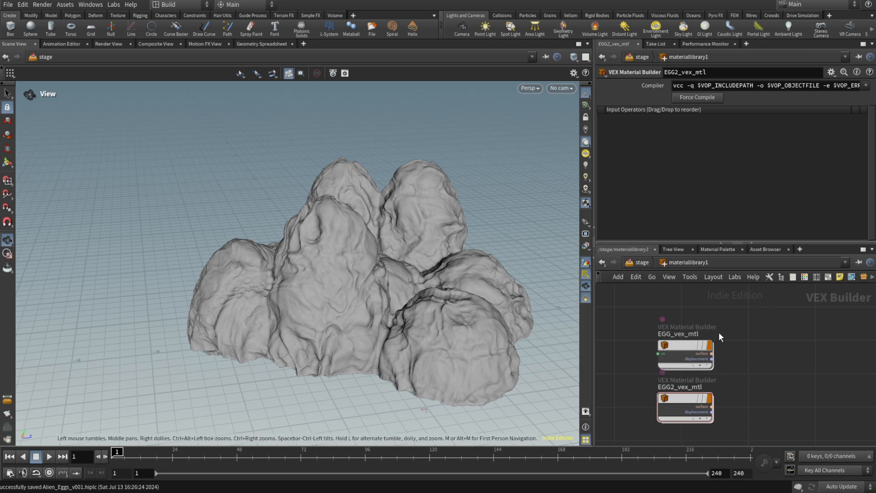
{"action": "middle_click_drag", "start_coordinate": [741, 349], "coordinate": [750, 333]}
Step: Return to the stage and set the Material VOP of materiallibrary1 to /stage/materiallibrary1/EGG2_vex_mtl/
{"action": "left_click", "coordinate": [642, 263]}
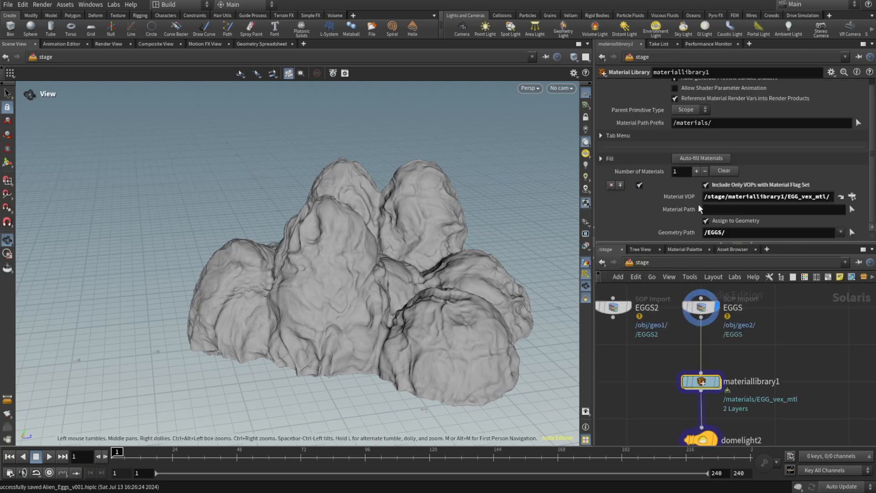
{"action": "left_click", "coordinate": [798, 196]}
{"action": "type", "text": "2"}
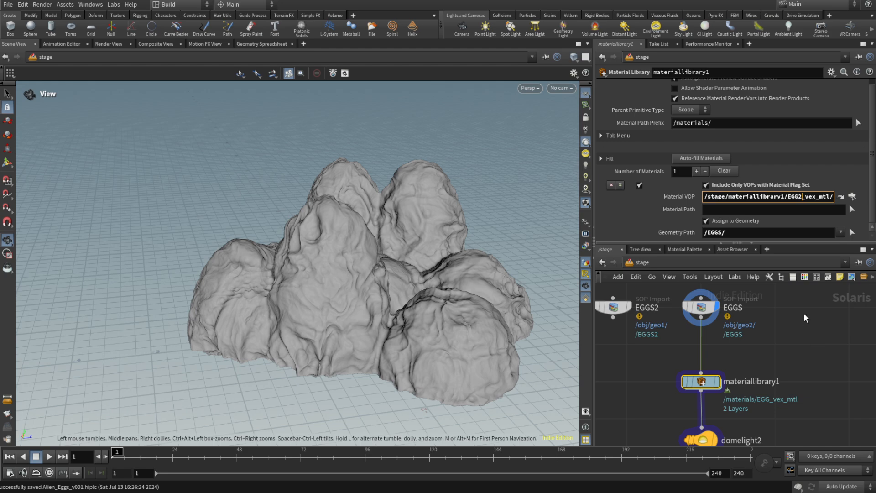
{"action": "key", "text": "Return"}
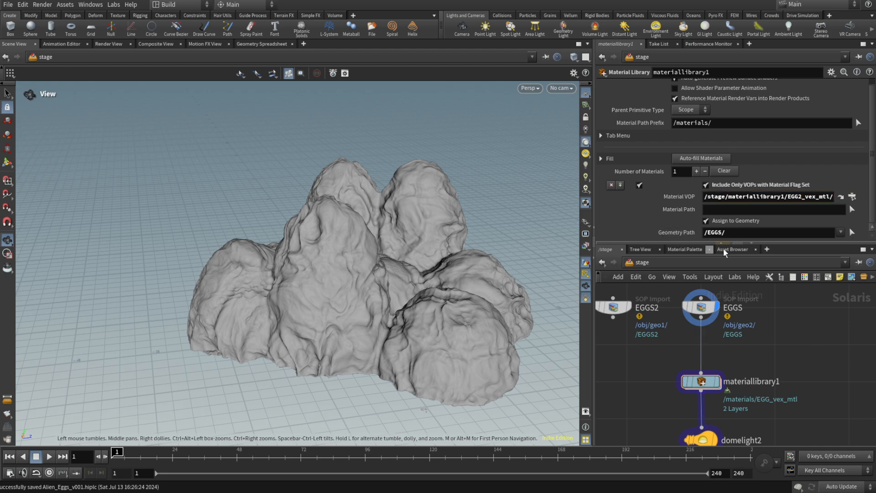
Step: Set the display flag on karmarendersettings further down the stage network
{"action": "middle_click_drag", "start_coordinate": [797, 442], "coordinate": [790, 372]}
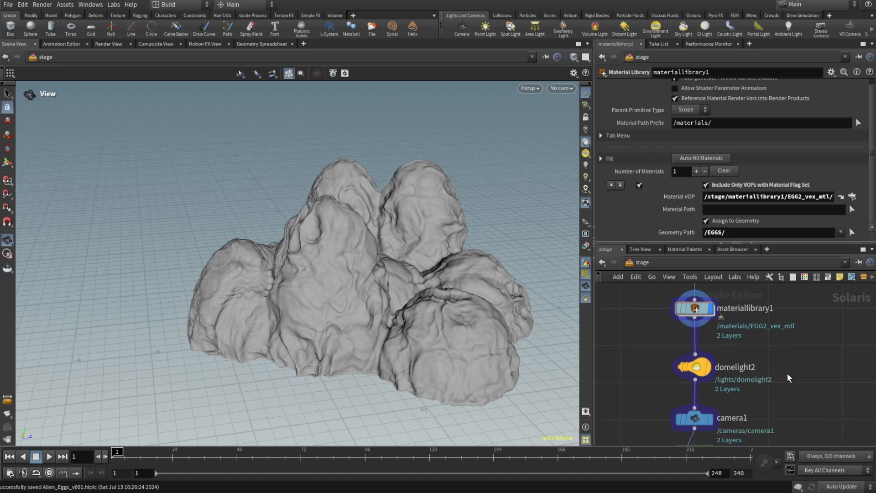
{"action": "middle_click_drag", "start_coordinate": [721, 371], "coordinate": [723, 348]}
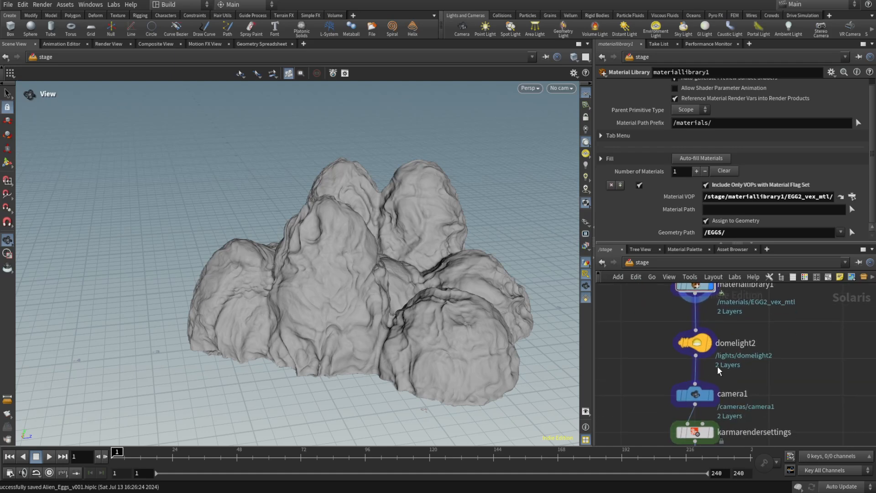
{"action": "middle_click_drag", "start_coordinate": [760, 404], "coordinate": [760, 369]}
{"action": "left_click", "coordinate": [711, 397]}
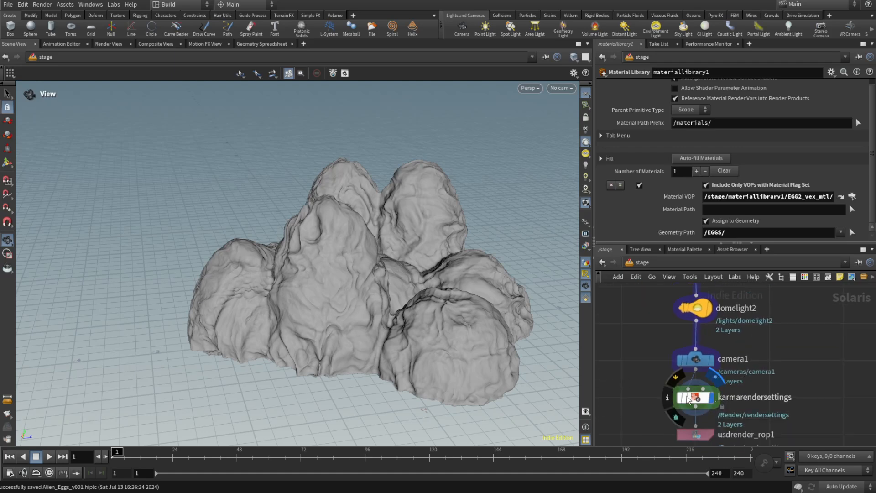
Step: Save the scene file and switch the viewport renderer to Karma CPU
{"action": "left_click", "coordinate": [11, 9]}
{"action": "left_click", "coordinate": [31, 71]}
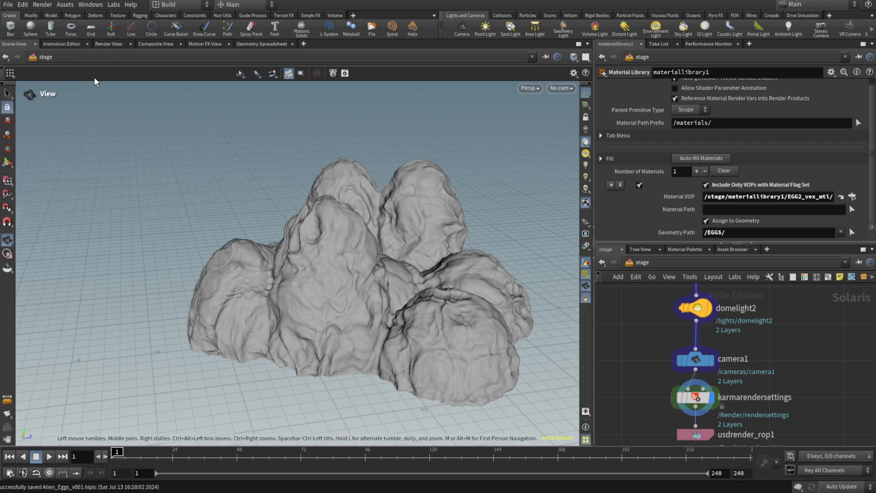
{"action": "left_click", "coordinate": [530, 88]}
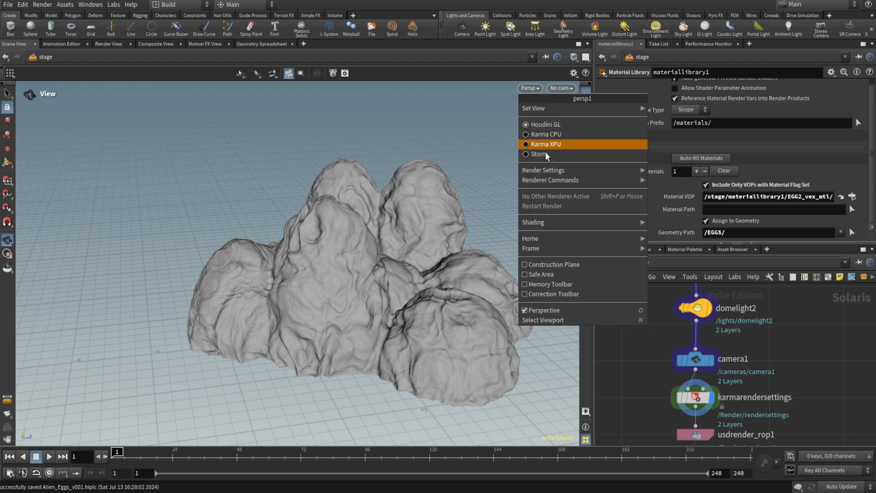
{"action": "left_click", "coordinate": [545, 135]}
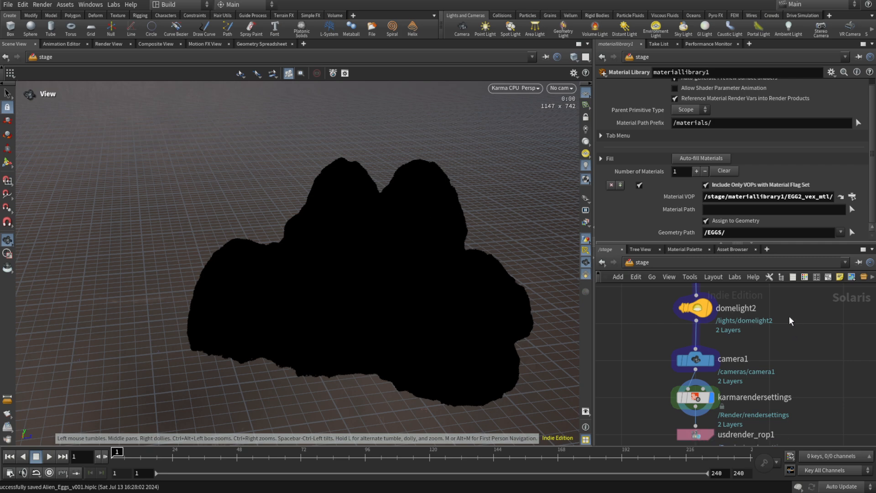
Step: Open EGG2_vex_mtl inside materiallibrary1 and move the surface and displacement globals nodes farther away from the output nodes
{"action": "middle_click_drag", "start_coordinate": [785, 296], "coordinate": [765, 370]}
{"action": "double_click", "coordinate": [680, 322]}
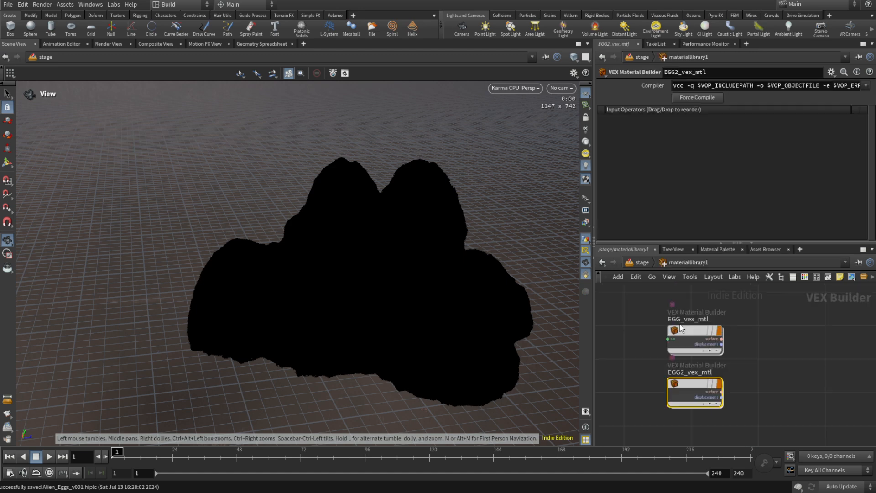
{"action": "double_click", "coordinate": [701, 378]}
{"action": "scroll", "coordinate": [713, 346], "scroll_direction": "down", "scroll_amount": 1}
{"action": "middle_click_drag", "start_coordinate": [713, 345], "coordinate": [737, 351]}
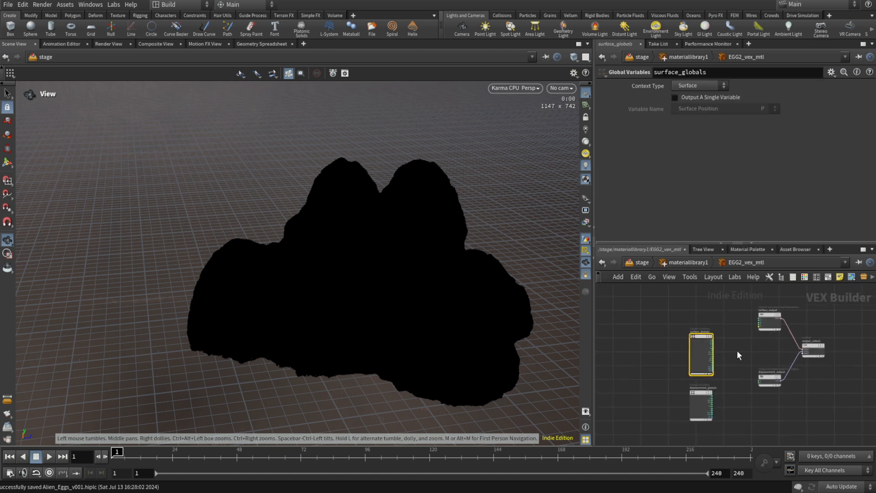
{"action": "left_click_drag", "start_coordinate": [676, 317], "coordinate": [723, 430]}
{"action": "left_click_drag", "start_coordinate": [701, 338], "coordinate": [654, 337]}
{"action": "left_click", "coordinate": [701, 329]}
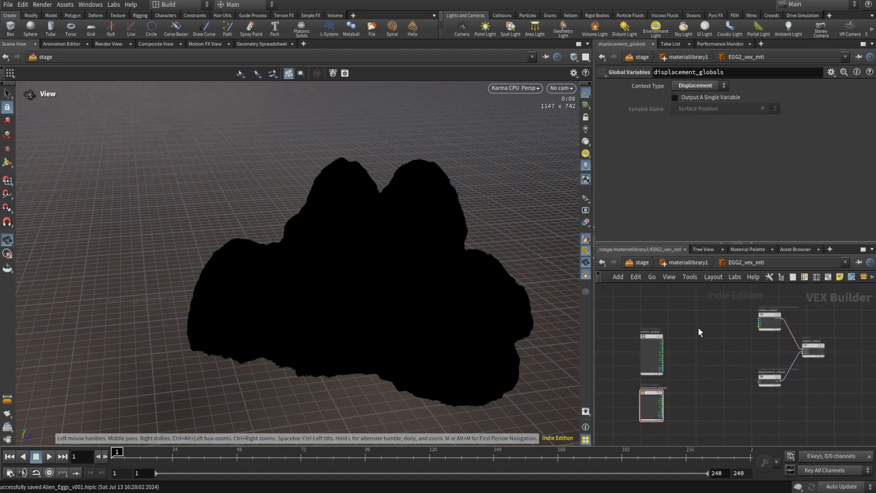
Step: Add a Classic Shader node to the EGG2_vex_mtl network between the globals and output nodes
{"action": "key", "text": "Tab"}
{"action": "type", "text": "clas"}
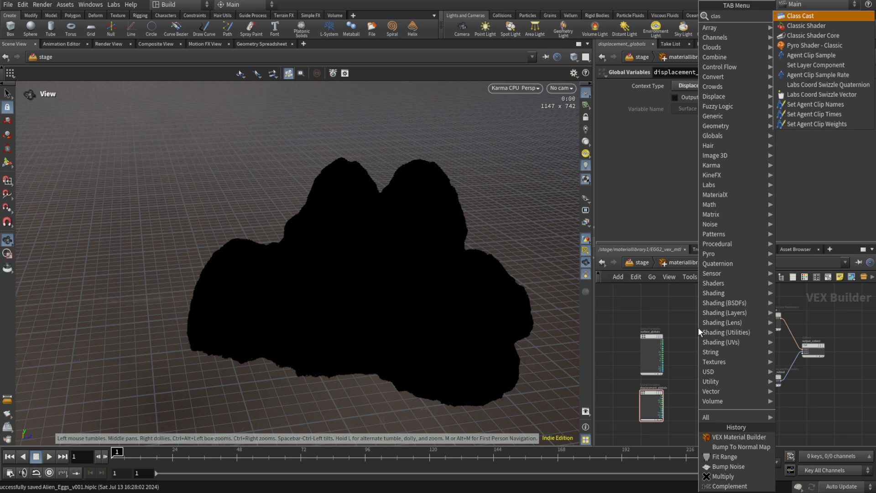
{"action": "key", "text": "Down"}
{"action": "key", "text": "Return"}
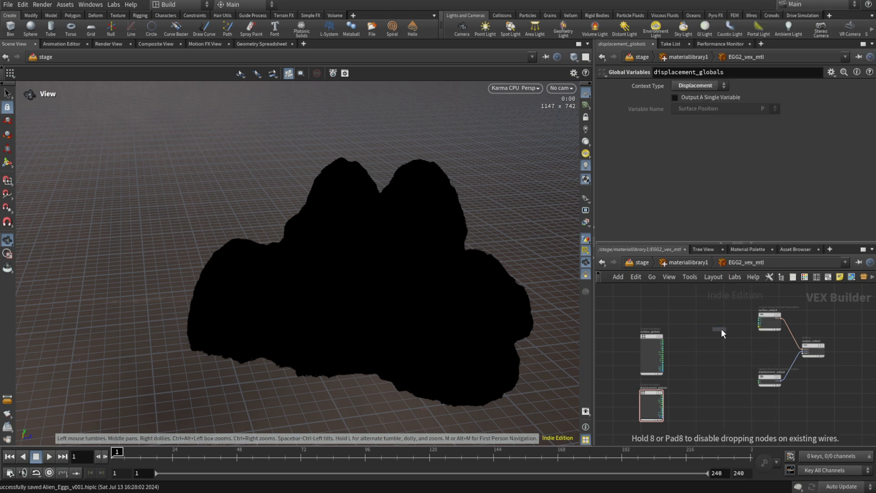
{"action": "left_click", "coordinate": [736, 340]}
Step: Wire the classic shader's surface and displacement outputs into the first and second shader inputs of output_collect
{"action": "scroll", "coordinate": [751, 334], "scroll_direction": "up", "scroll_amount": 5}
{"action": "left_click", "coordinate": [738, 335]}
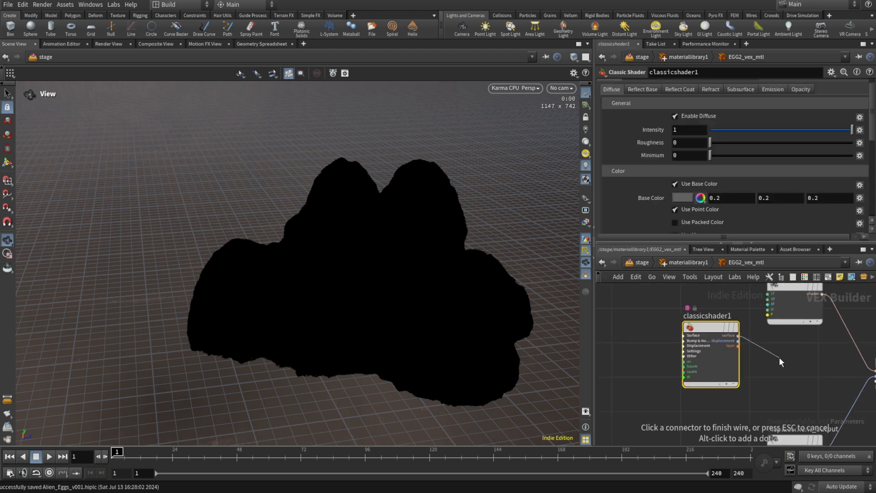
{"action": "left_click", "coordinate": [813, 360]}
{"action": "left_click", "coordinate": [686, 331]}
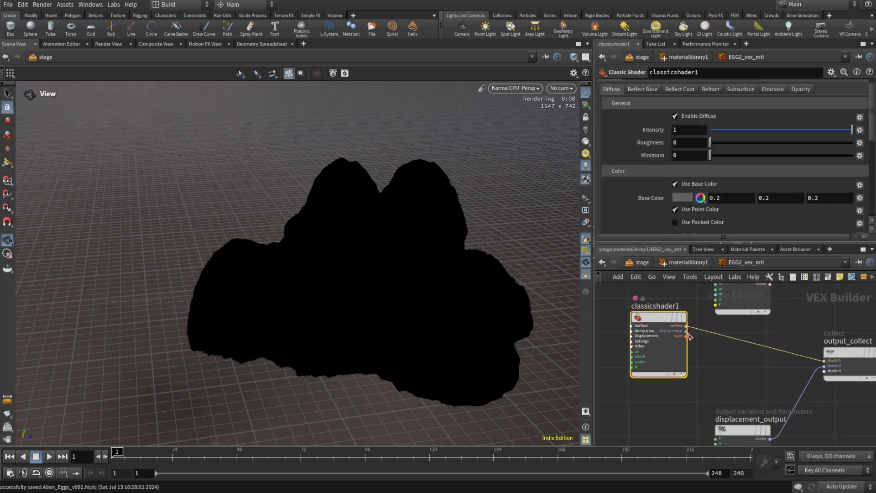
{"action": "left_click", "coordinate": [824, 365]}
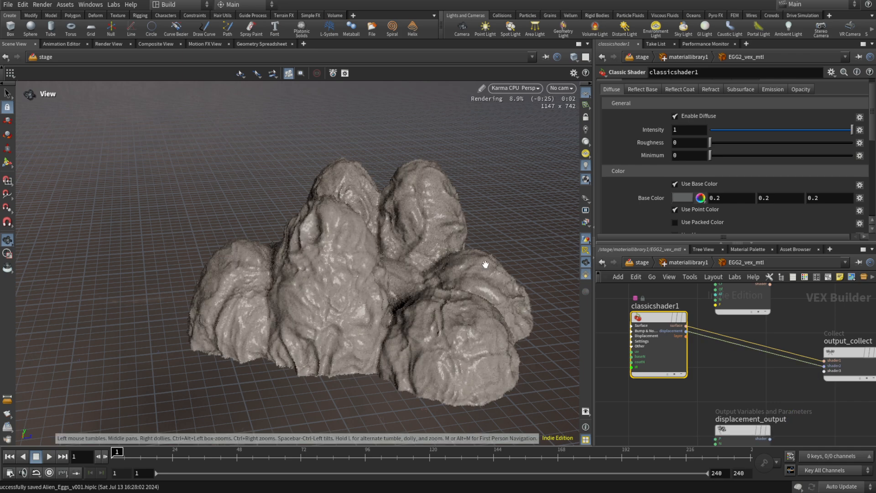
Step: Change the network wiring style to Rounded and move both globals nodes and the disconnected surface and displacement output nodes away from the shader
{"action": "scroll", "coordinate": [771, 392], "scroll_direction": "down", "scroll_amount": 3}
{"action": "key", "text": "shift+s"}
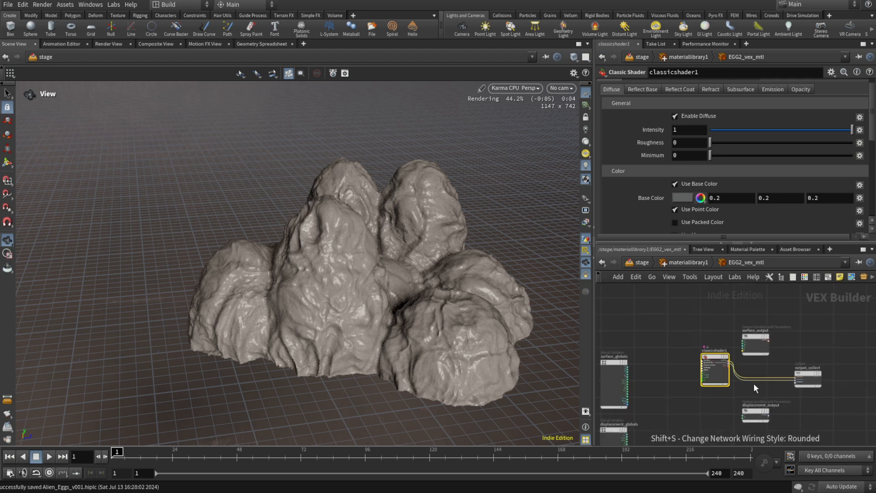
{"action": "scroll", "coordinate": [790, 334], "scroll_direction": "down", "scroll_amount": 2}
{"action": "left_click_drag", "start_coordinate": [660, 339], "coordinate": [700, 384]}
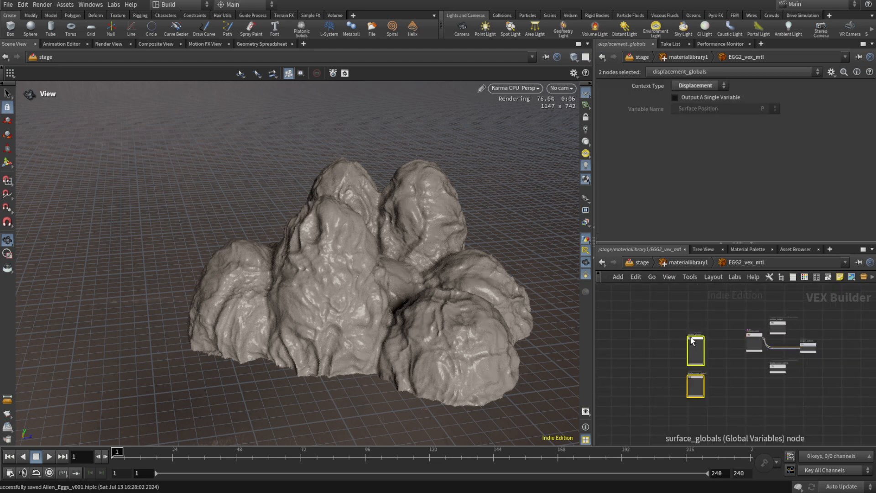
{"action": "left_click_drag", "start_coordinate": [693, 338], "coordinate": [627, 333]}
{"action": "mouse_move", "coordinate": [778, 322]}
{"action": "left_mouse_down"}
{"action": "mouse_move", "coordinate": [822, 320]}
{"action": "mouse_move", "coordinate": [778, 312]}
{"action": "left_mouse_up"}
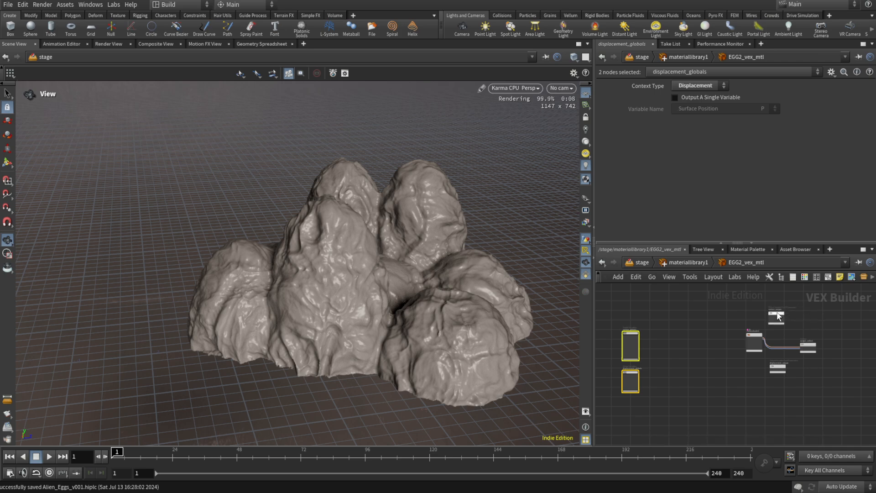
{"action": "left_click_drag", "start_coordinate": [780, 368], "coordinate": [818, 412]}
{"action": "left_click_drag", "start_coordinate": [783, 312], "coordinate": [850, 313]}
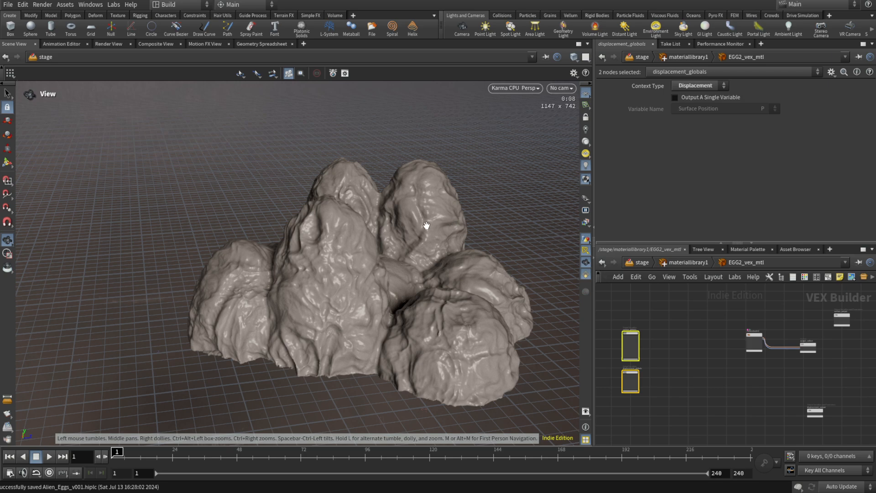
{"action": "left_click_drag", "start_coordinate": [421, 221], "coordinate": [391, 229]}
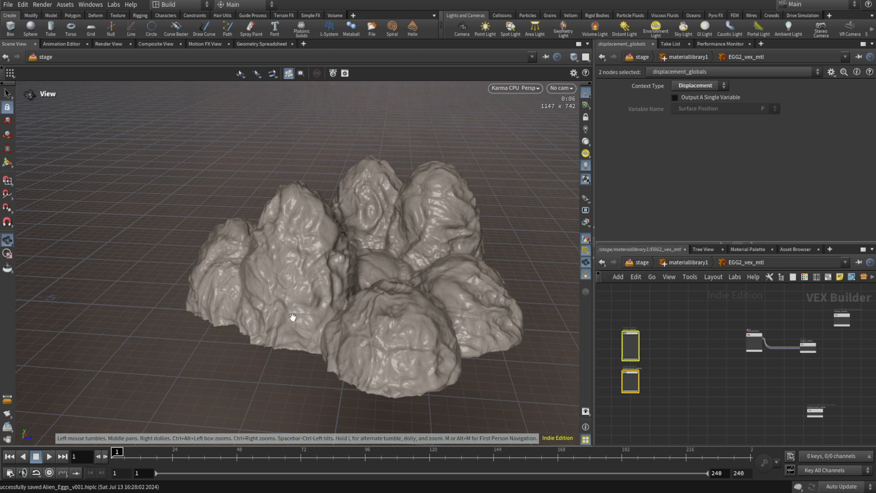
Step: Add a Curvature node in the empty space between the globals nodes and the classic shader
{"action": "scroll", "coordinate": [669, 347], "scroll_direction": "up", "scroll_amount": 5}
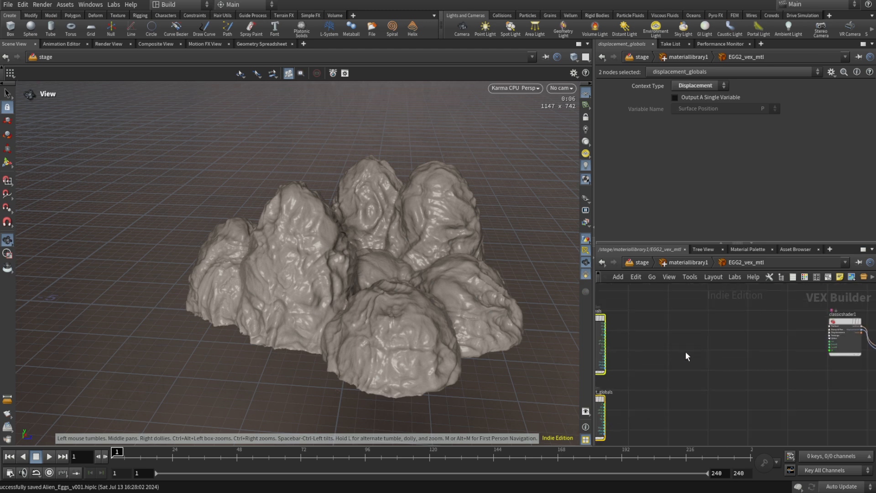
{"action": "left_click", "coordinate": [685, 351]}
{"action": "key", "text": "Tab"}
{"action": "type", "text": "cur"}
{"action": "key", "text": "Return"}
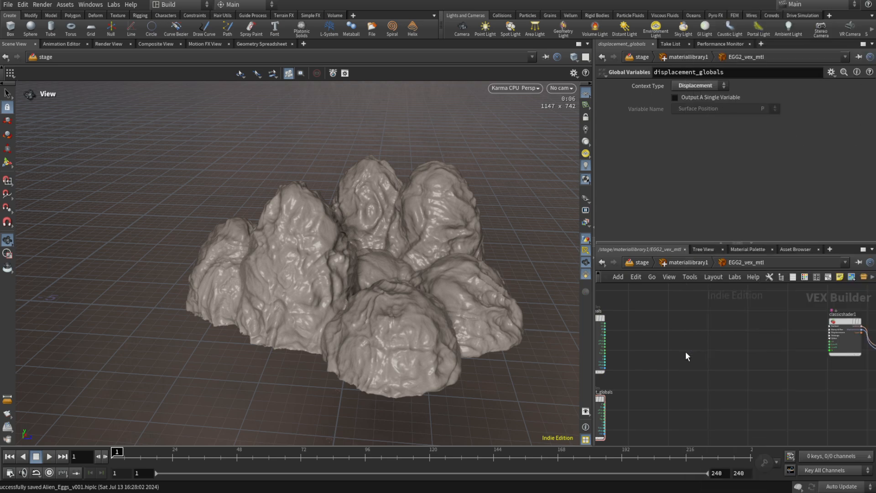
{"action": "left_click", "coordinate": [701, 324]}
{"action": "scroll", "coordinate": [632, 325], "scroll_direction": "up", "scroll_amount": 4}
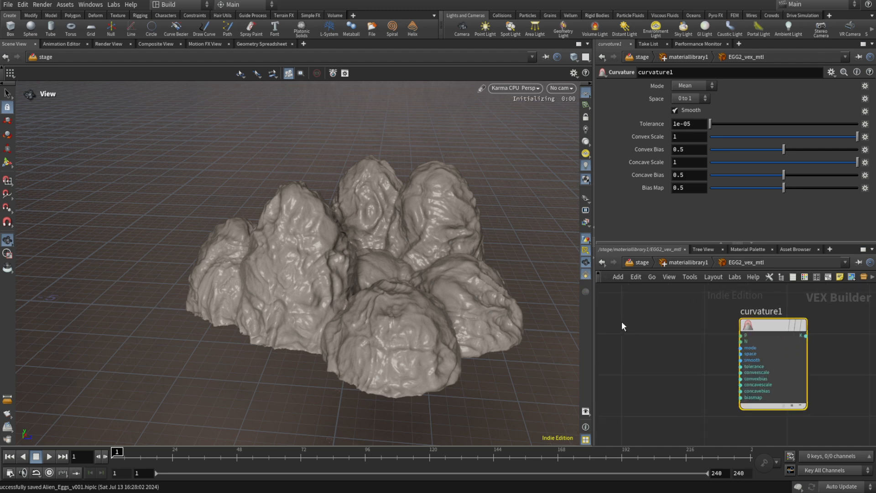
Step: Connect the P and N outputs of surface_globals to the matching P and N inputs of the curvature node
{"action": "middle_click_drag", "start_coordinate": [622, 322], "coordinate": [748, 328]}
{"action": "left_click", "coordinate": [698, 342]}
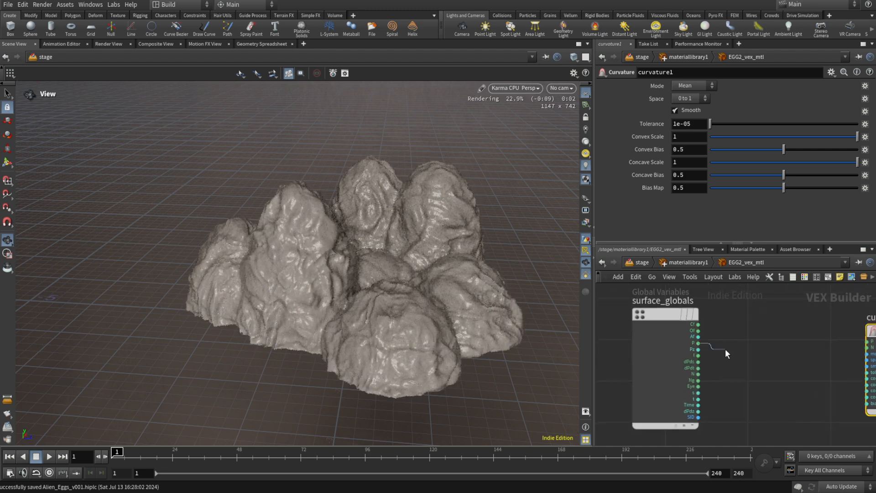
{"action": "left_click", "coordinate": [868, 341]}
{"action": "left_click", "coordinate": [698, 374]}
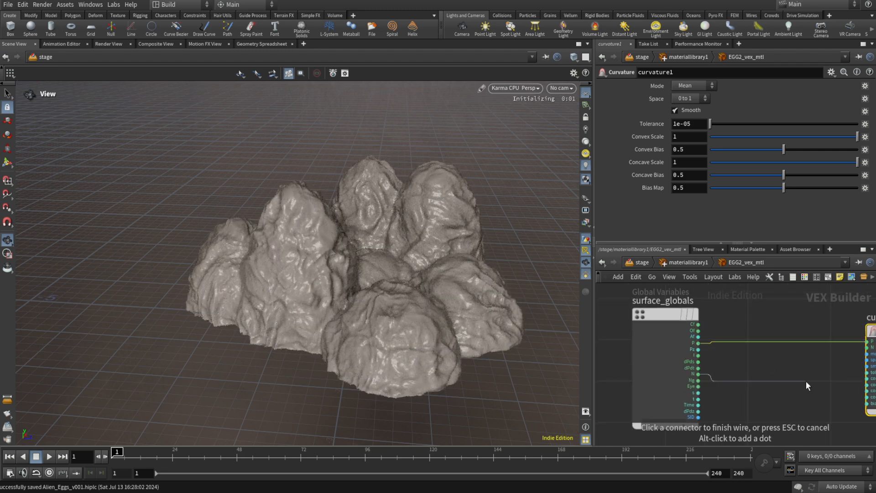
{"action": "middle_click_drag", "start_coordinate": [805, 382], "coordinate": [708, 380]}
{"action": "left_click", "coordinate": [766, 349]}
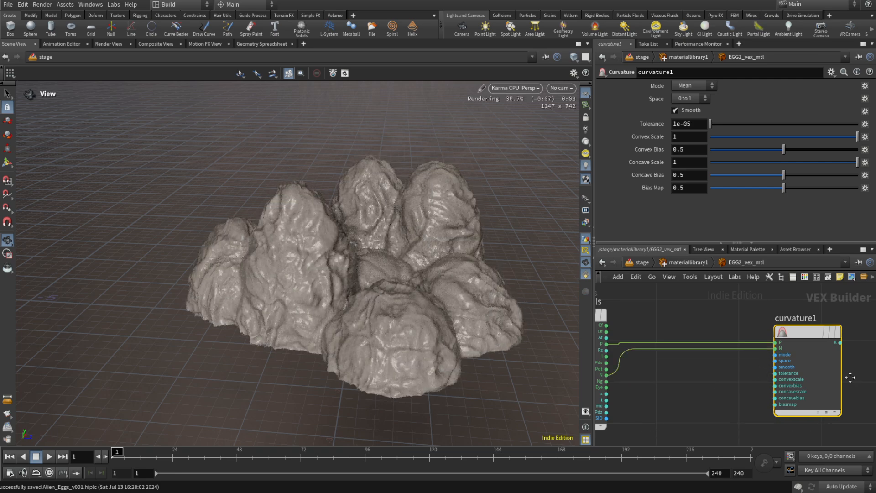
Step: Expand the classic shader's Surface inputs and connect the curvature node's K output to diff_color
{"action": "scroll", "coordinate": [689, 372], "scroll_direction": "down", "scroll_amount": 4}
{"action": "middle_click_drag", "start_coordinate": [848, 376], "coordinate": [767, 346]}
{"action": "scroll", "coordinate": [793, 359], "scroll_direction": "up", "scroll_amount": 5}
{"action": "left_click", "coordinate": [780, 350]}
{"action": "middle_click_drag", "start_coordinate": [654, 350], "coordinate": [709, 348]}
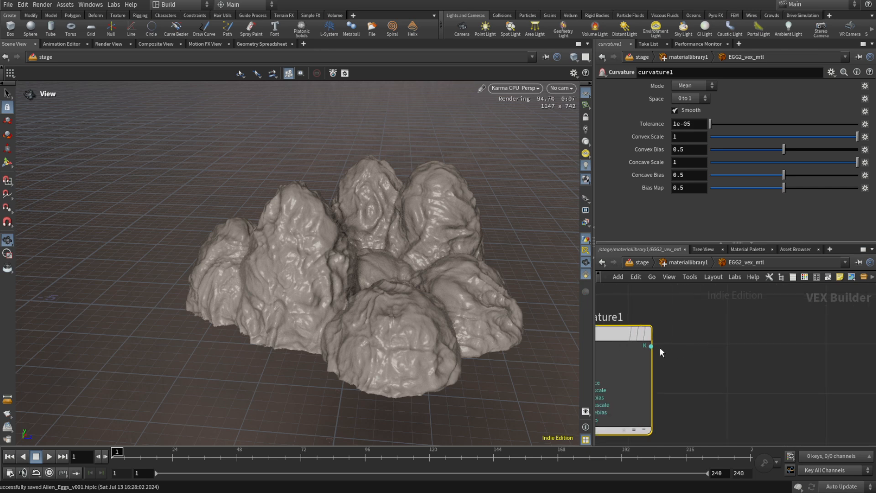
{"action": "left_click", "coordinate": [652, 346]}
{"action": "scroll", "coordinate": [712, 357], "scroll_direction": "down", "scroll_amount": 4}
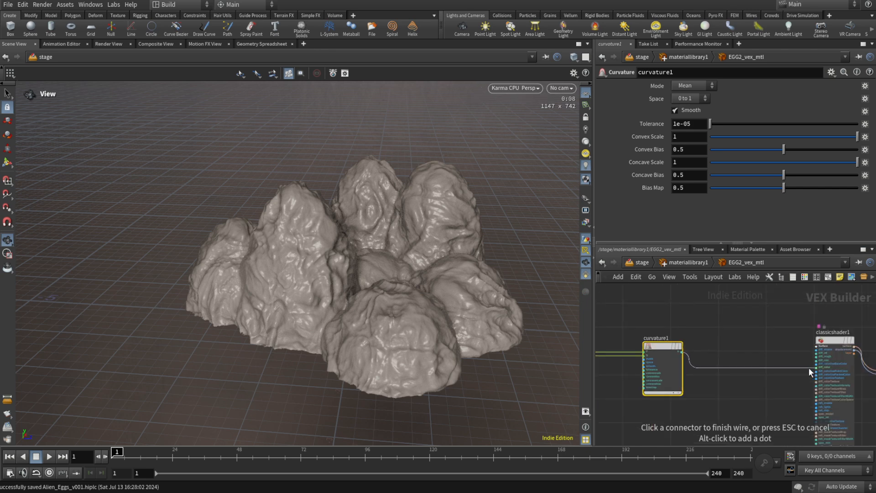
{"action": "left_click", "coordinate": [810, 367]}
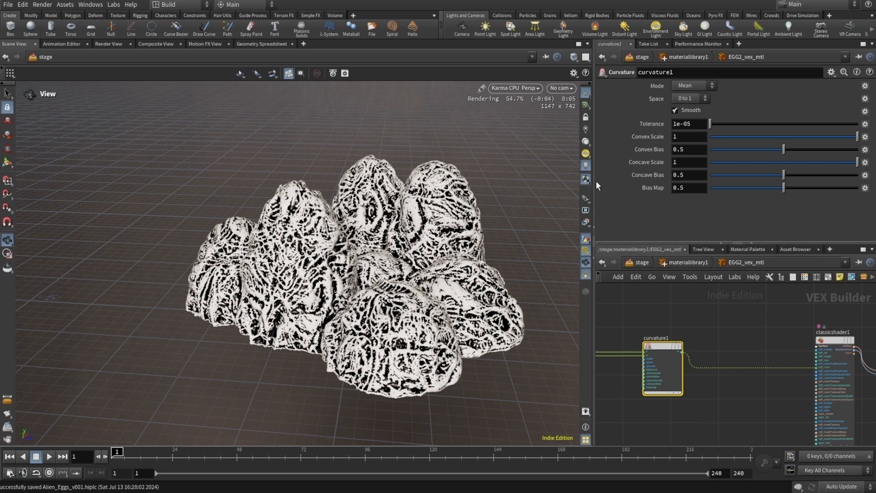
Step: Widen the parameter pane and tune the curvature node to Convex Scale 0.039, Convex Bias 0.032, Concave Scale 0.898 and Concave Bias 0.054
{"action": "left_click_drag", "start_coordinate": [594, 162], "coordinate": [513, 162]}
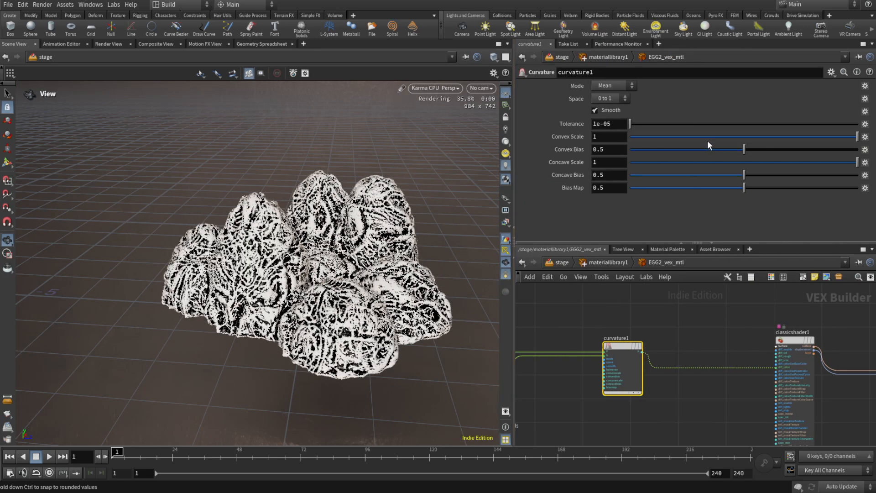
{"action": "left_click", "coordinate": [677, 136]}
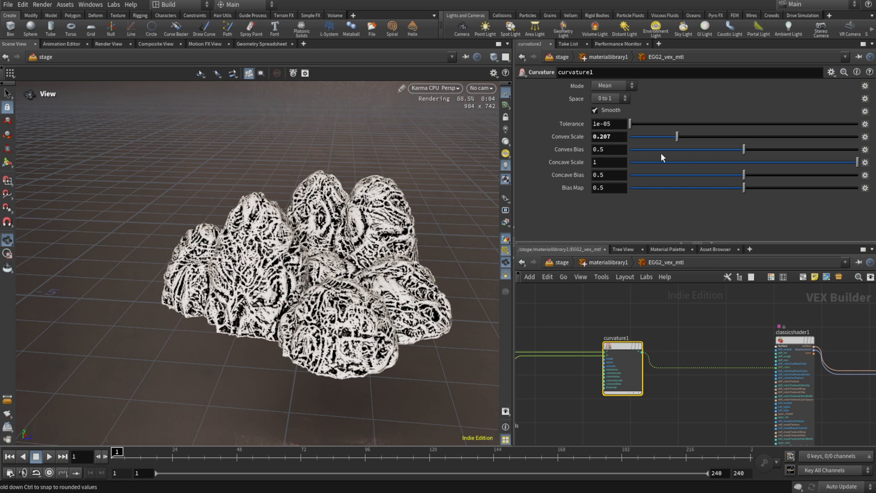
{"action": "left_click", "coordinate": [666, 149]}
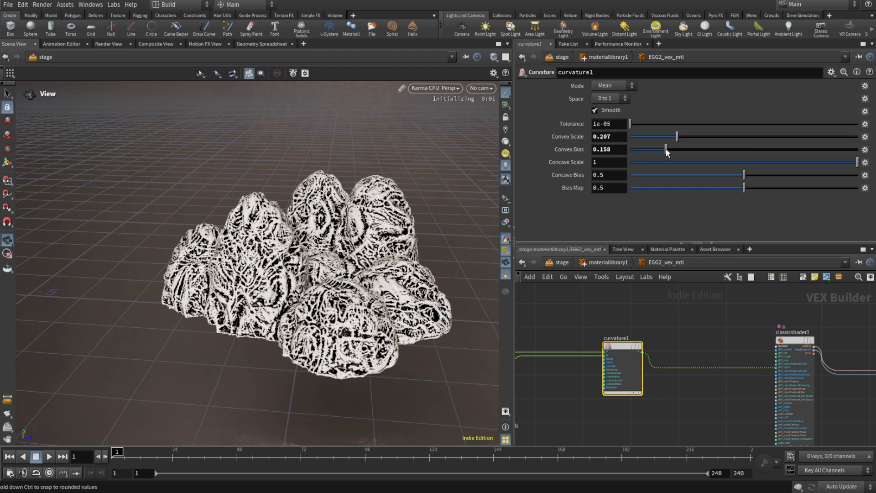
{"action": "left_click", "coordinate": [664, 162]}
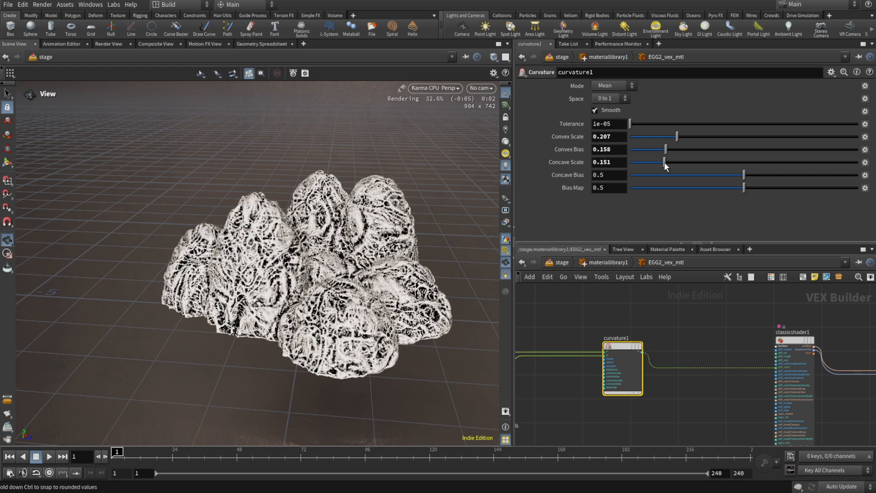
{"action": "left_click", "coordinate": [814, 162]}
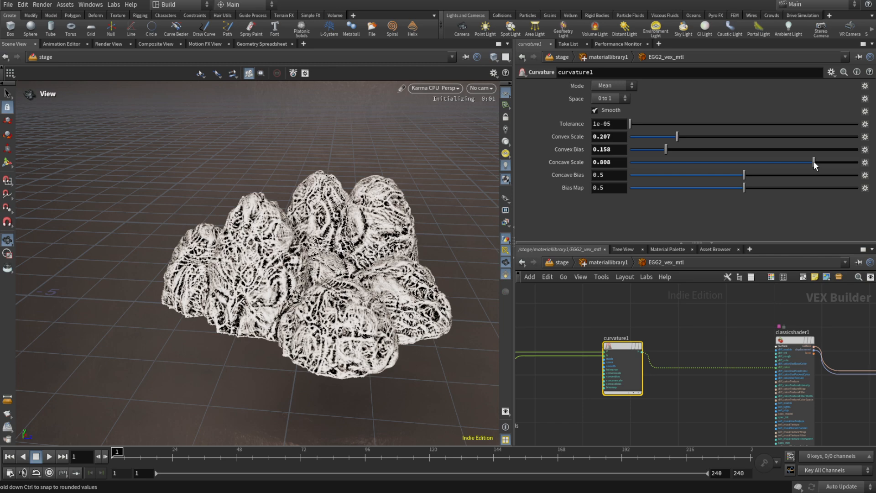
{"action": "left_click_drag", "start_coordinate": [814, 161], "coordinate": [834, 163]}
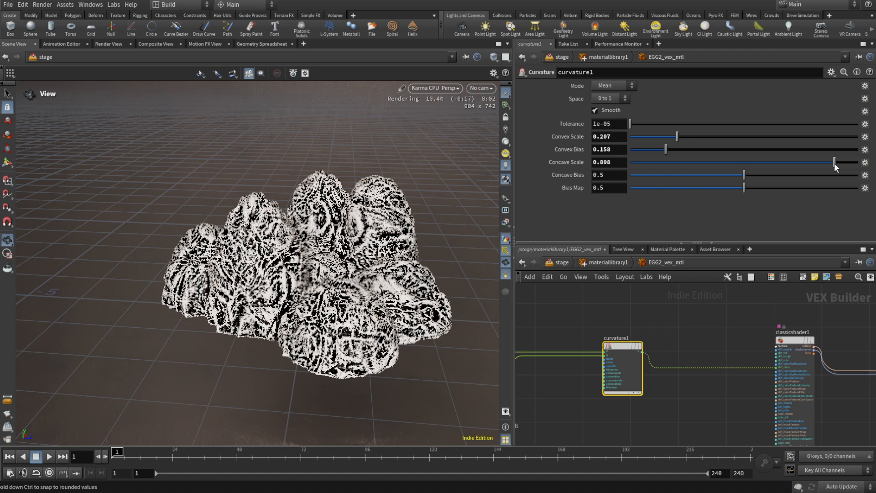
{"action": "left_click", "coordinate": [642, 173]}
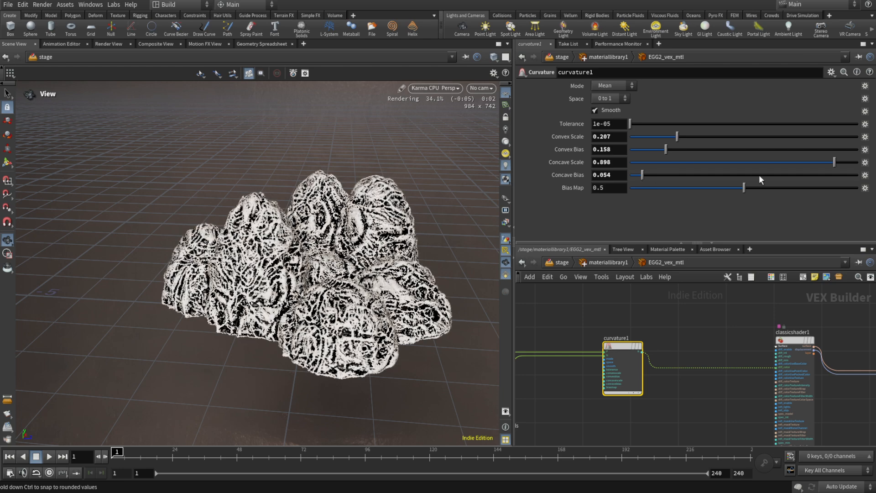
{"action": "left_click", "coordinate": [639, 138]}
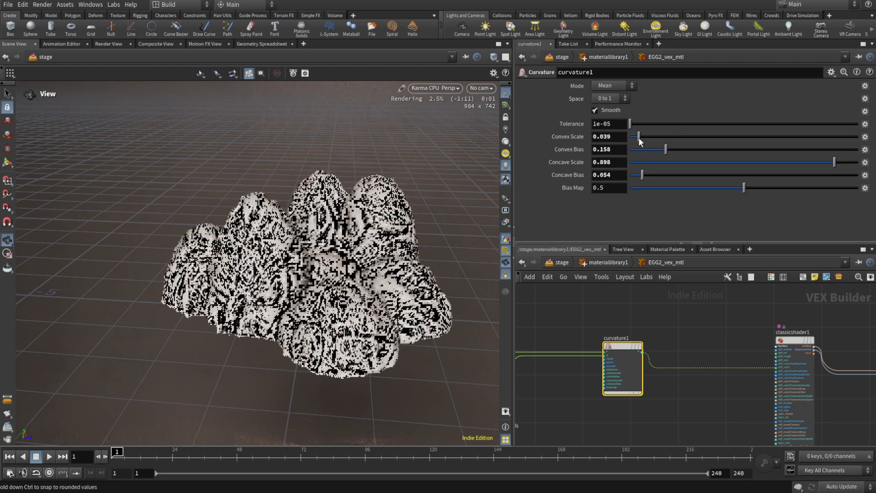
{"action": "left_click", "coordinate": [637, 149]}
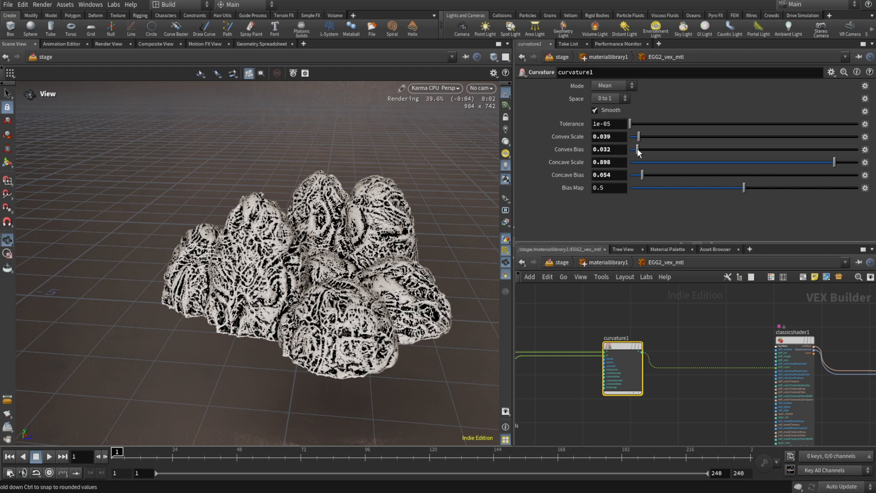
Step: Add a Fit Range node between the curvature node and the classic shader
{"action": "key", "text": "Tab"}
{"action": "type", "text": "fit"}
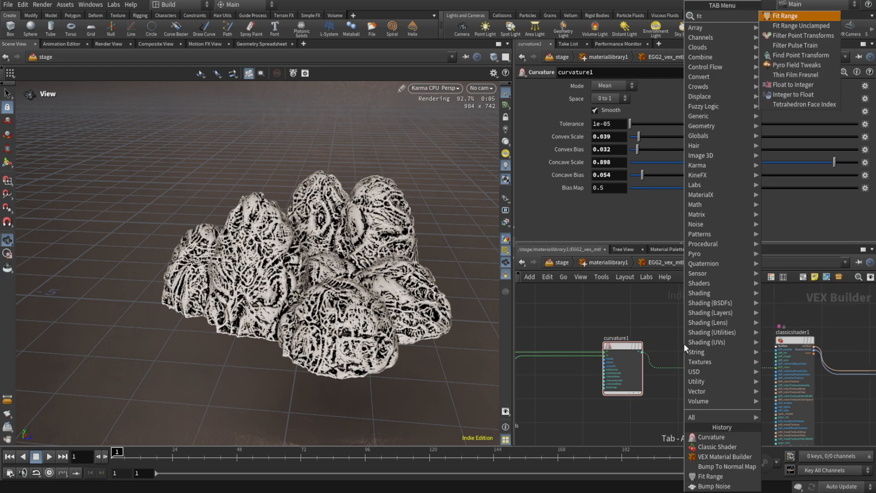
{"action": "key", "text": "Return"}
{"action": "left_click", "coordinate": [700, 354]}
{"action": "scroll", "coordinate": [656, 354], "scroll_direction": "up", "scroll_amount": 3}
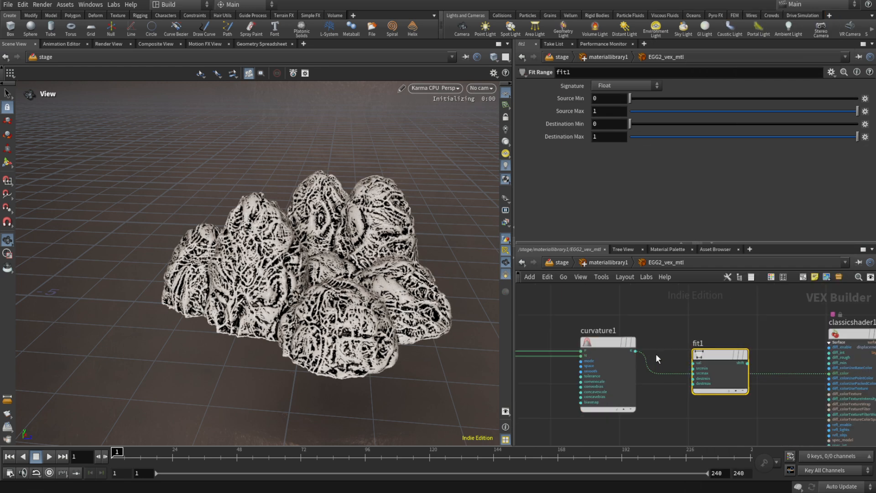
Step: Route the curvature through the fit node by wiring K into val and shift into the classic shader's diff_color
{"action": "left_click", "coordinate": [626, 350]}
{"action": "left_click", "coordinate": [708, 368]}
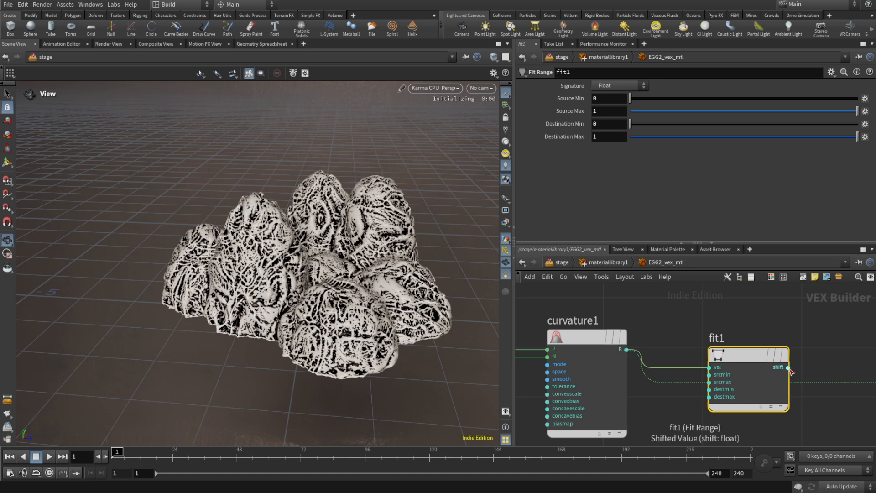
{"action": "left_click", "coordinate": [789, 368]}
{"action": "middle_click_drag", "start_coordinate": [825, 352], "coordinate": [700, 342]}
{"action": "left_click", "coordinate": [775, 372]}
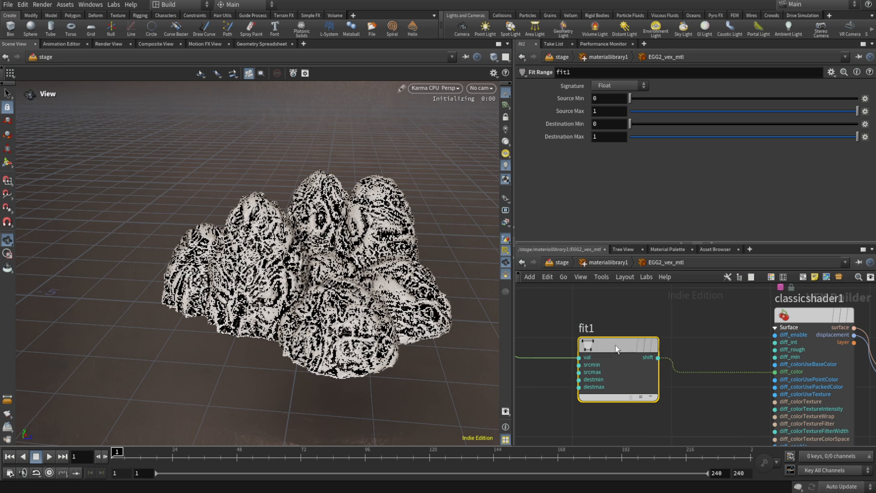
Step: Set the fit node's Source Min to 0.259
{"action": "left_click", "coordinate": [815, 97]}
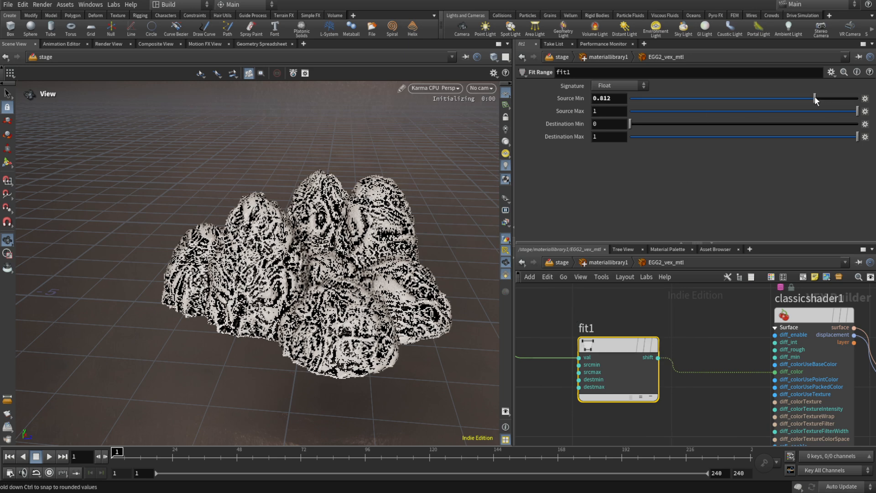
{"action": "left_click_drag", "start_coordinate": [814, 97], "coordinate": [649, 97]}
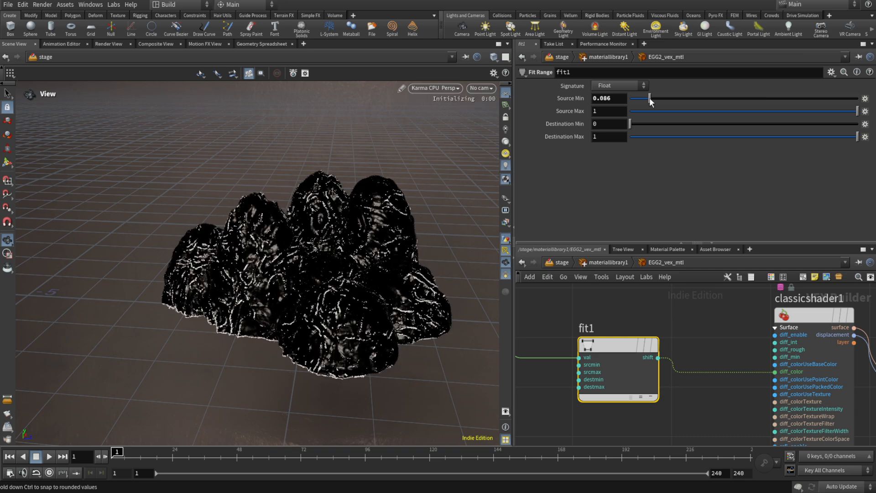
{"action": "left_click_drag", "start_coordinate": [649, 98], "coordinate": [688, 99]}
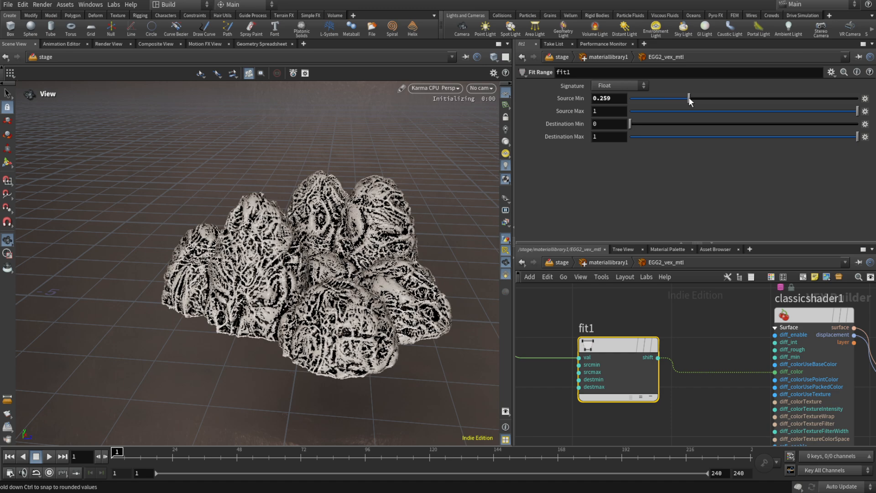
Step: Tune the fit node's source range to Source Min 0.438 and Source Max 0.473
{"action": "left_click", "coordinate": [726, 112]}
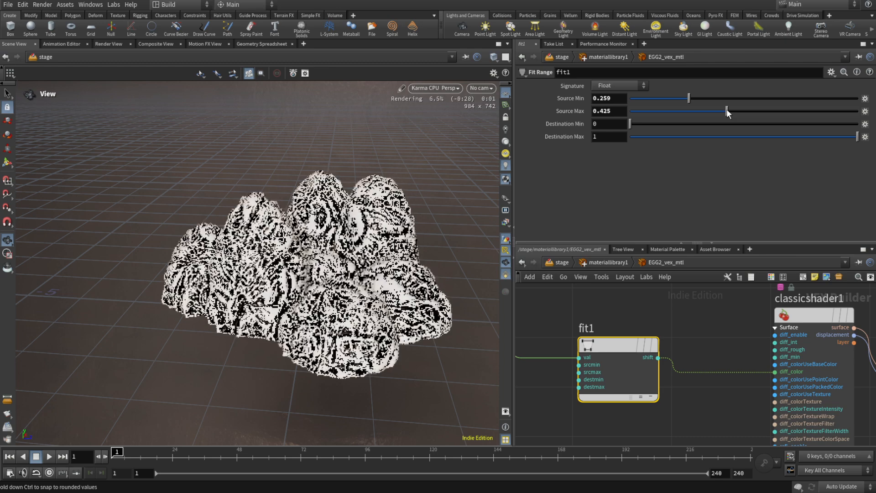
{"action": "left_click_drag", "start_coordinate": [726, 110], "coordinate": [769, 110]}
{"action": "left_click", "coordinate": [747, 98]}
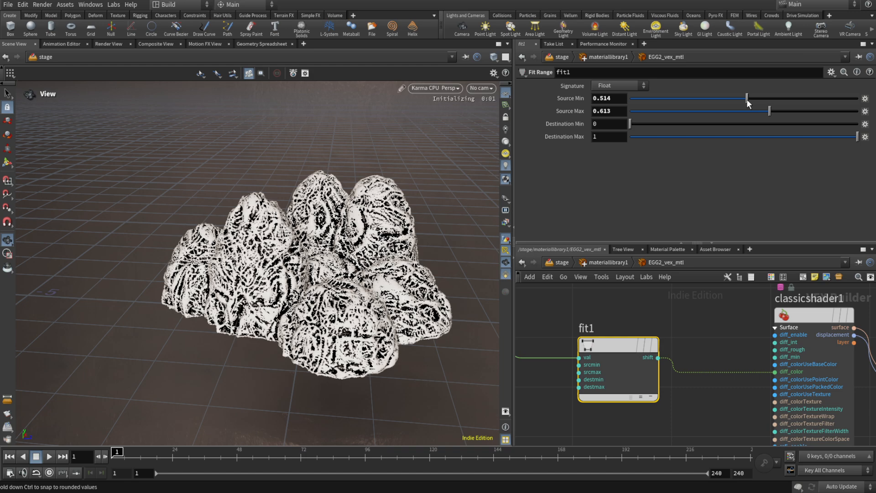
{"action": "left_click_drag", "start_coordinate": [747, 100], "coordinate": [716, 100]}
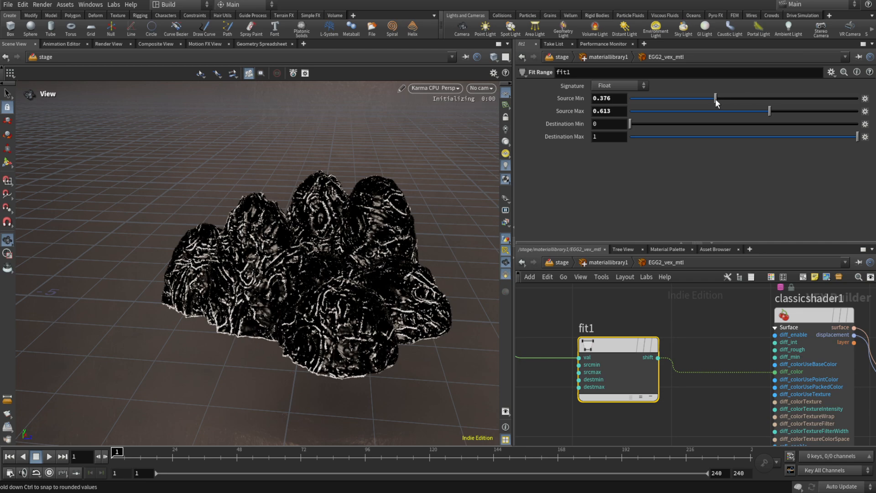
{"action": "left_click_drag", "start_coordinate": [716, 100], "coordinate": [730, 99]}
{"action": "left_click", "coordinate": [738, 111]}
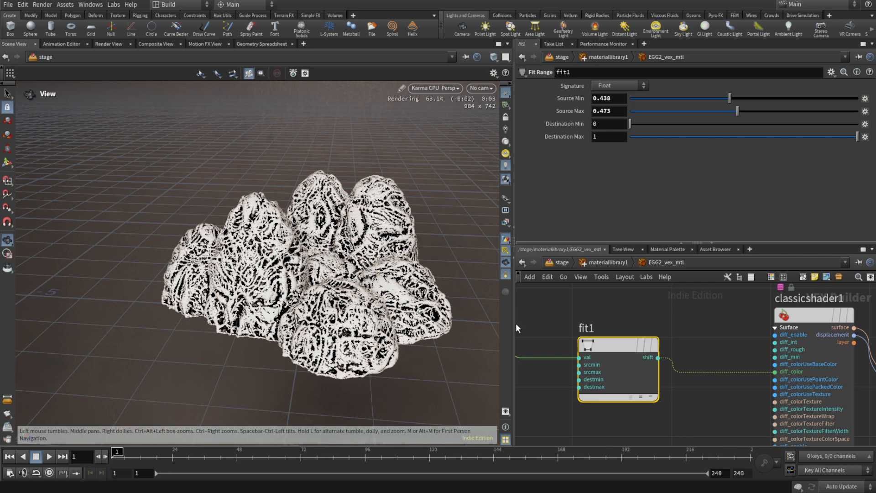
Step: Insert a Clamp node on the wire between the fit node and the classic shader's diff_color
{"action": "left_click", "coordinate": [703, 337]}
{"action": "key", "text": "Tab"}
{"action": "type", "text": "cla"}
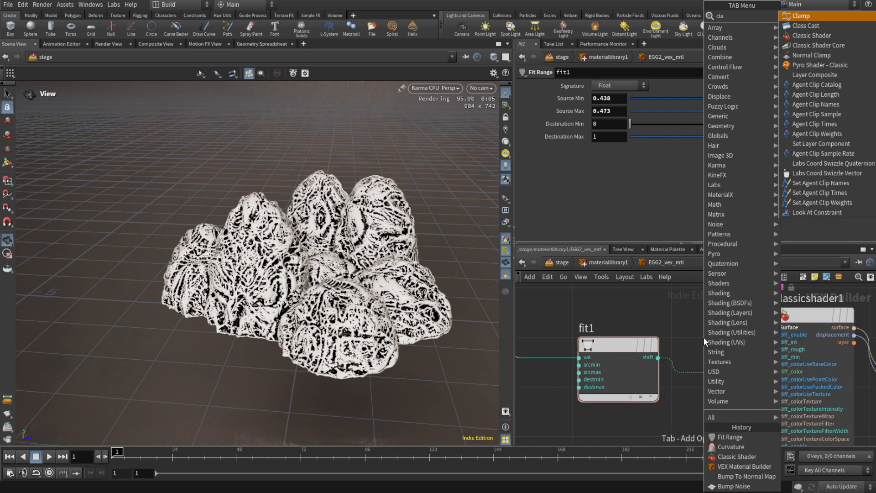
{"action": "key", "text": "Return"}
{"action": "left_click", "coordinate": [706, 373]}
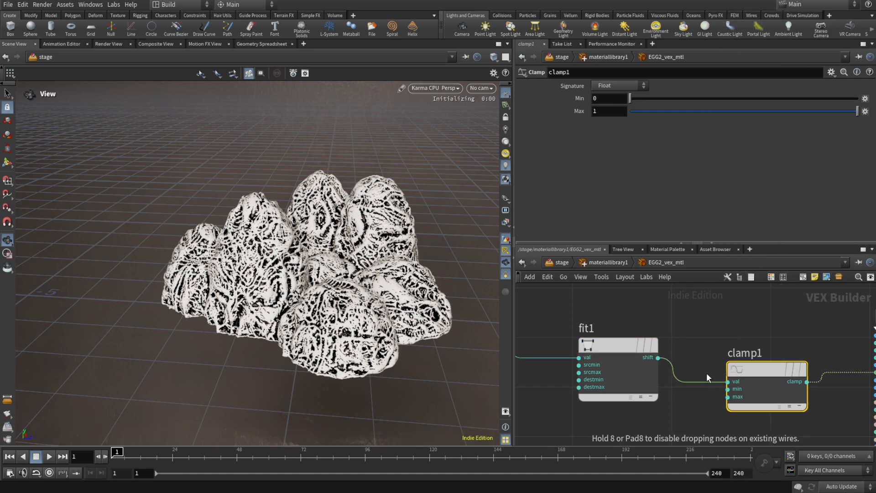
{"action": "scroll", "coordinate": [759, 367], "scroll_direction": "down", "scroll_amount": 5}
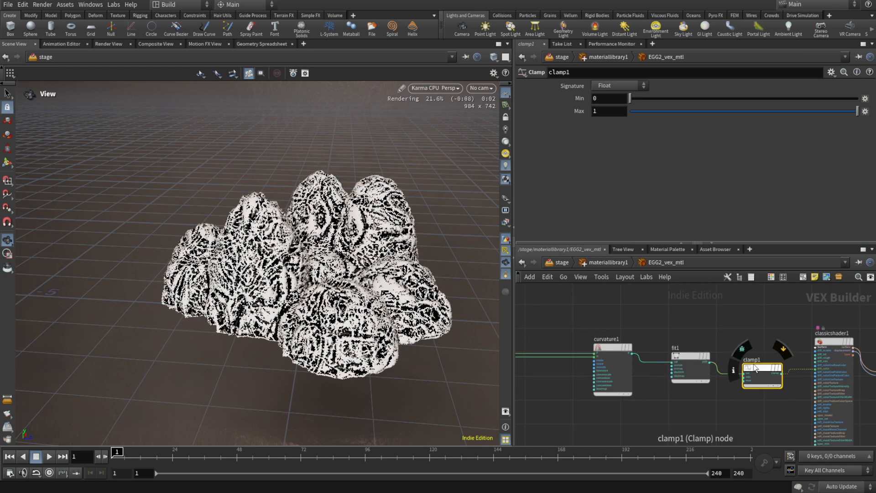
Step: Move the two globals nodes, the curvature node and the fit node together away from the clamp node to make room
{"action": "left_click", "coordinate": [691, 362]}
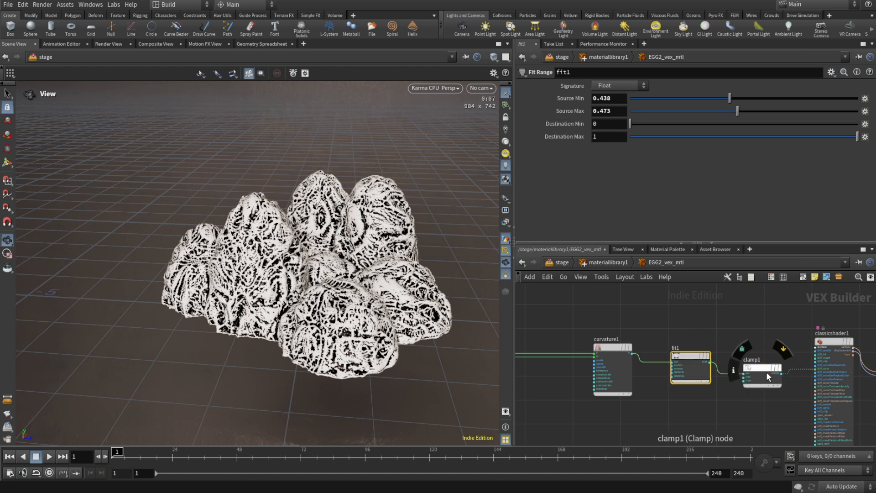
{"action": "scroll", "coordinate": [766, 367], "scroll_direction": "down", "scroll_amount": 2}
{"action": "middle_click_drag", "start_coordinate": [771, 343], "coordinate": [719, 316]}
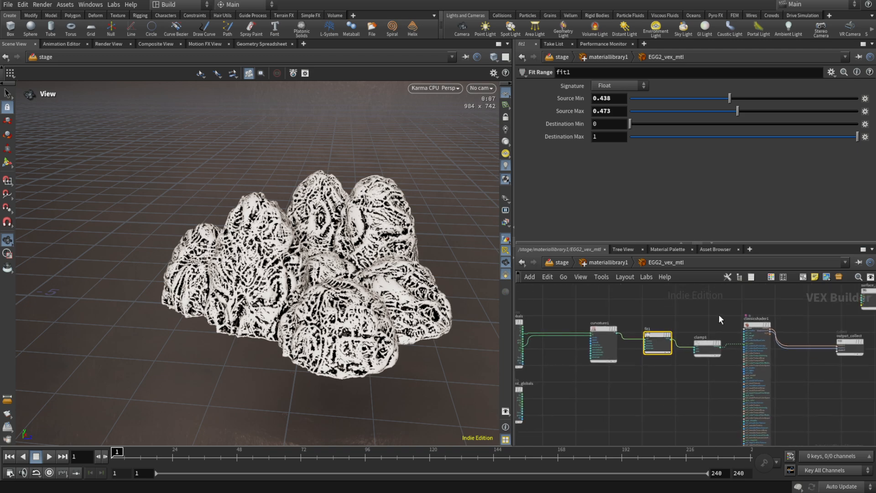
{"action": "scroll", "coordinate": [806, 361], "scroll_direction": "down", "scroll_amount": 3}
{"action": "left_click_drag", "start_coordinate": [669, 363], "coordinate": [715, 404]}
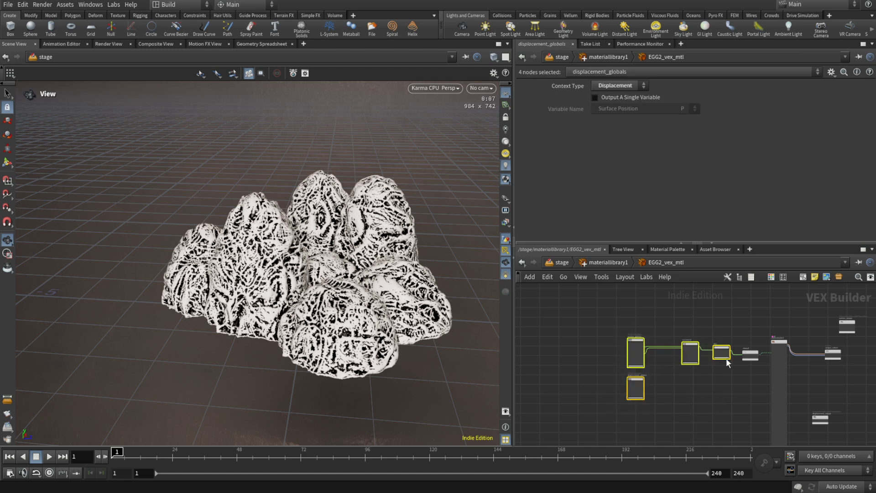
{"action": "left_click_drag", "start_coordinate": [725, 354], "coordinate": [643, 347]}
{"action": "scroll", "coordinate": [741, 355], "scroll_direction": "up", "scroll_amount": 3}
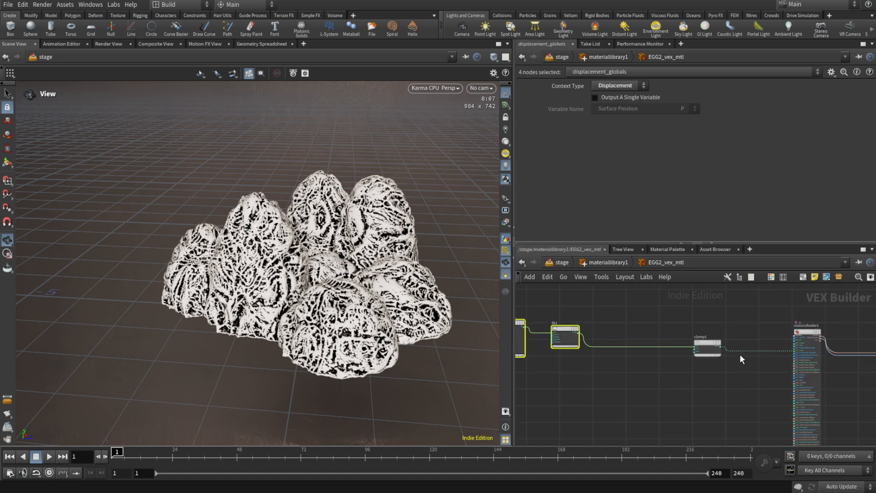
Step: Insert a Null node on the wire between the fit and clamp nodes and name it OUT_COL
{"action": "left_click", "coordinate": [730, 364]}
{"action": "key", "text": "Tab"}
{"action": "type", "text": "nul"}
{"action": "key", "text": "Return"}
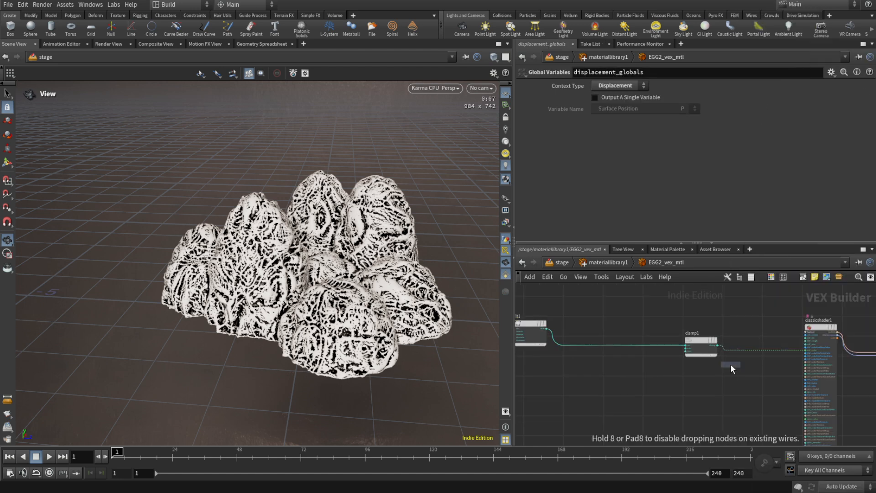
{"action": "left_click", "coordinate": [666, 346]}
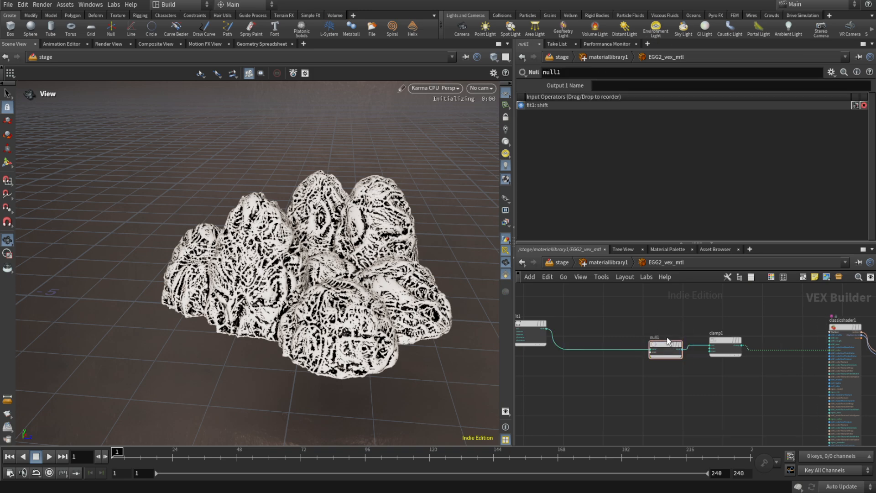
{"action": "left_click", "coordinate": [656, 337]}
{"action": "left_click_drag", "start_coordinate": [662, 338], "coordinate": [635, 334]}
{"action": "type", "text": "OUT_COL"}
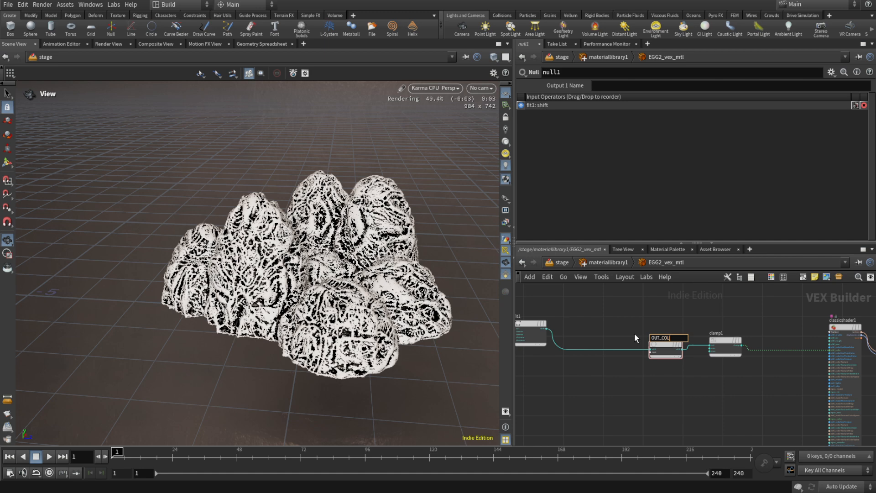
{"action": "key", "text": "Return"}
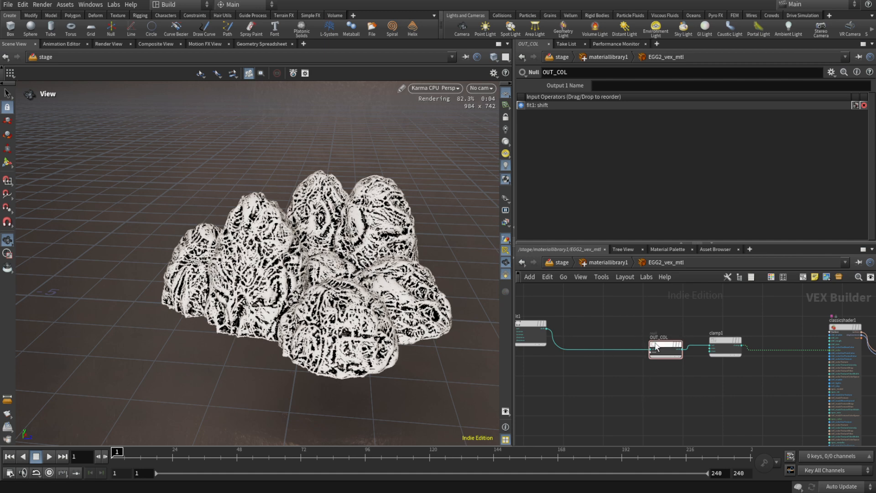
Step: Move the displacement_globals node down and away from the curvature chain
{"action": "scroll", "coordinate": [676, 380], "scroll_direction": "down", "scroll_amount": 3}
{"action": "middle_click_drag", "start_coordinate": [624, 390], "coordinate": [755, 385]}
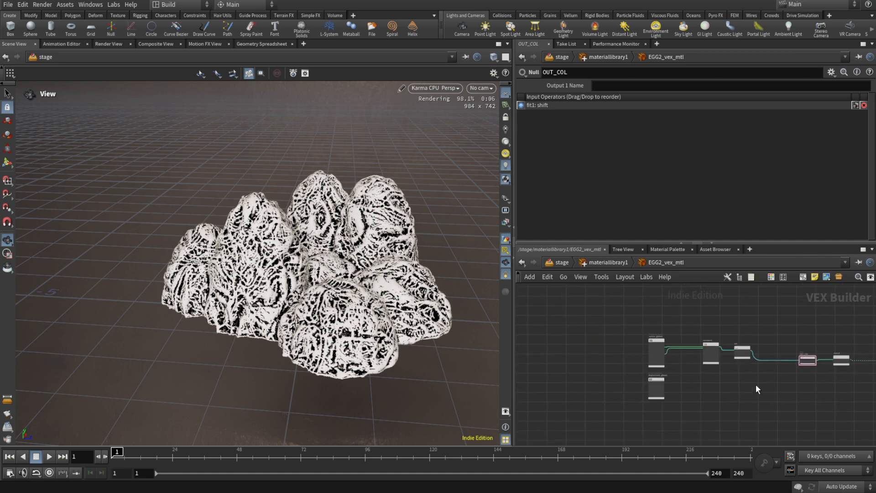
{"action": "left_click_drag", "start_coordinate": [651, 382], "coordinate": [593, 404]}
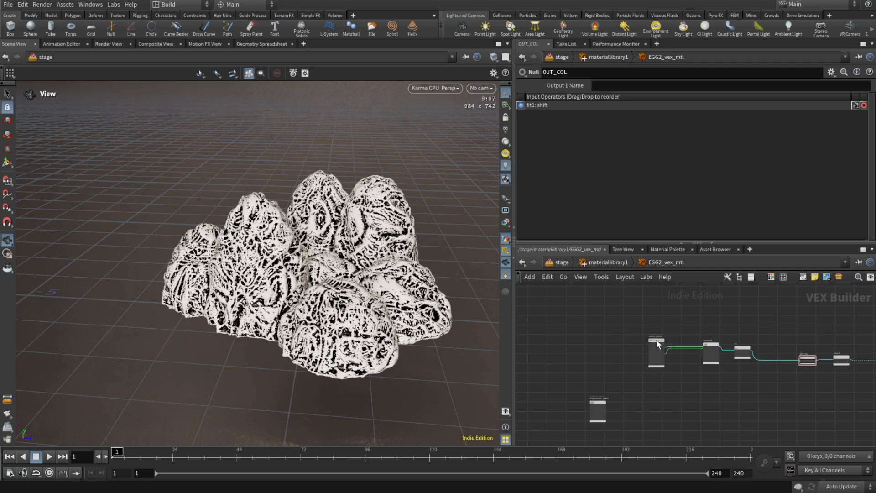
Step: Insert a Null node on the wire between the fit node and OUT_COL and name it MASK_1
{"action": "left_click", "coordinate": [742, 351]}
{"action": "scroll", "coordinate": [727, 383], "scroll_direction": "up", "scroll_amount": 4}
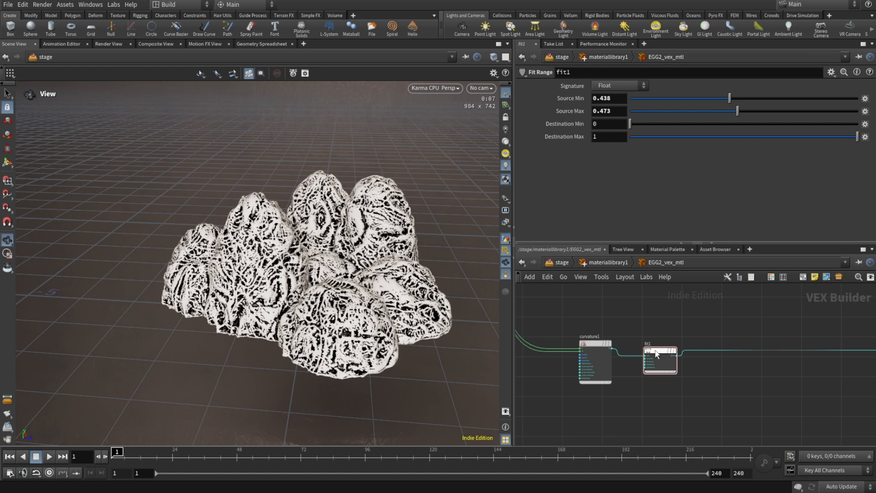
{"action": "key", "text": "Tab"}
{"action": "type", "text": "null"}
{"action": "key", "text": "Return"}
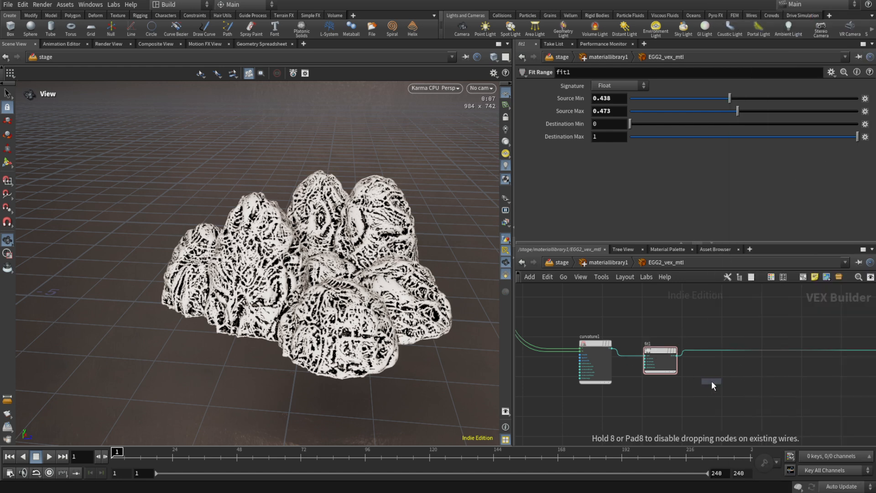
{"action": "left_click", "coordinate": [728, 352]}
{"action": "scroll", "coordinate": [729, 351], "scroll_direction": "up", "scroll_amount": 2}
{"action": "left_click_drag", "start_coordinate": [729, 345], "coordinate": [663, 347]}
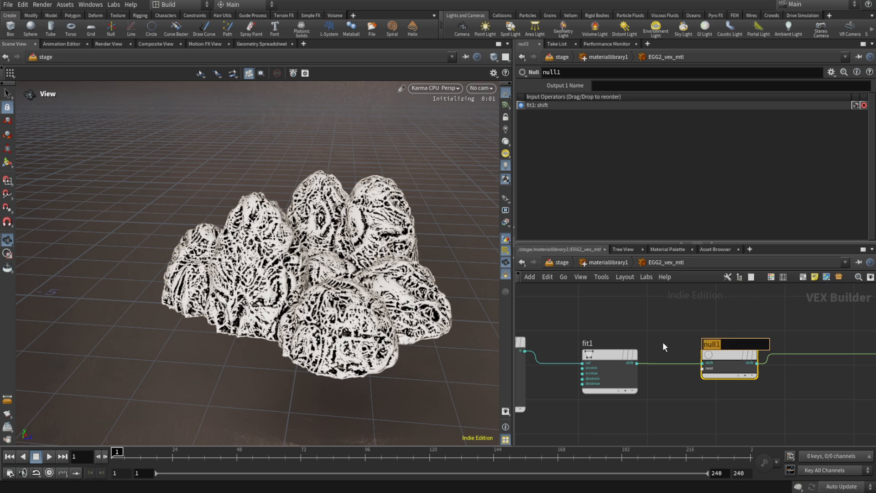
{"action": "type", "text": "MASK_1"}
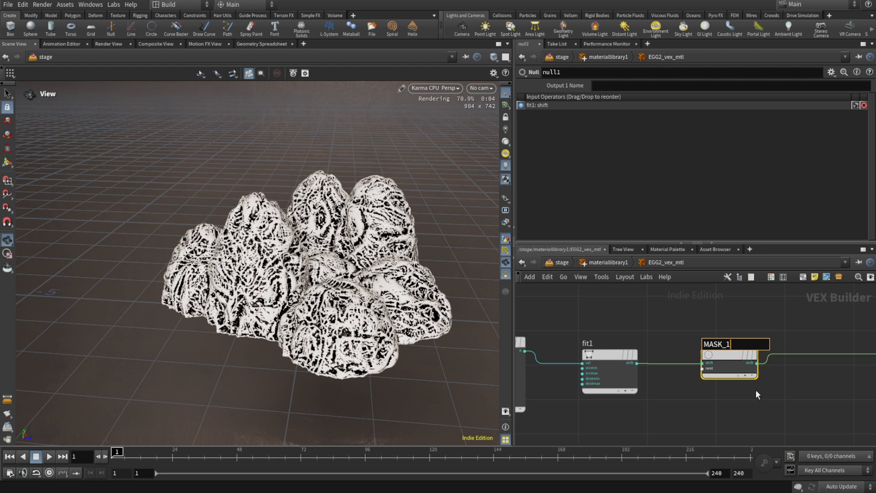
{"action": "key", "text": "Return"}
Step: Add a Color Correction node in the empty area above the curvature and mask chain
{"action": "scroll", "coordinate": [716, 410], "scroll_direction": "down", "scroll_amount": 3}
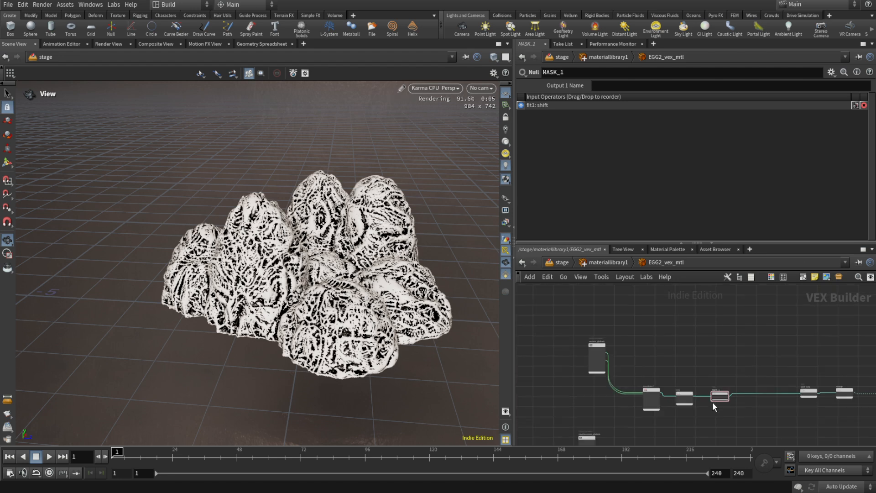
{"action": "key", "text": "Tab"}
{"action": "type", "text": "co"}
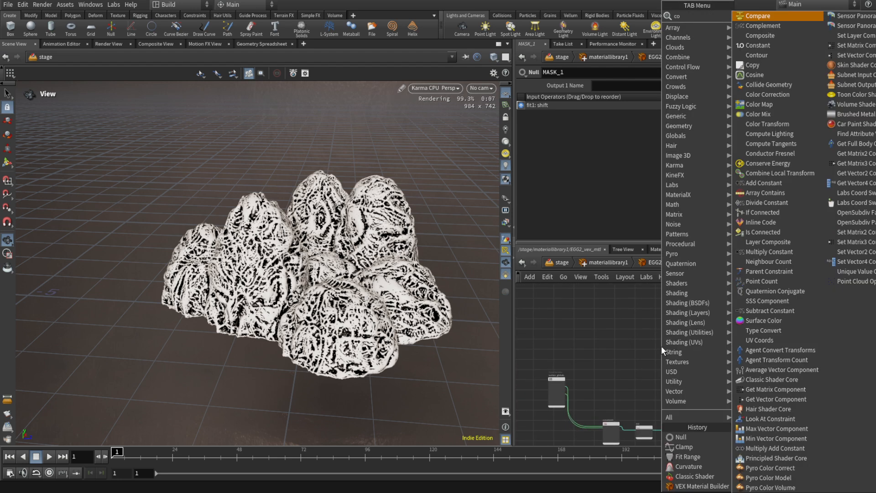
{"action": "key", "text": "Down"}
{"action": "key", "text": "Down"}
{"action": "key", "text": "Down"}
{"action": "key", "text": "Down"}
{"action": "key", "text": "Down"}
{"action": "key", "text": "Down"}
{"action": "key", "text": "Down"}
{"action": "key", "text": "Down"}
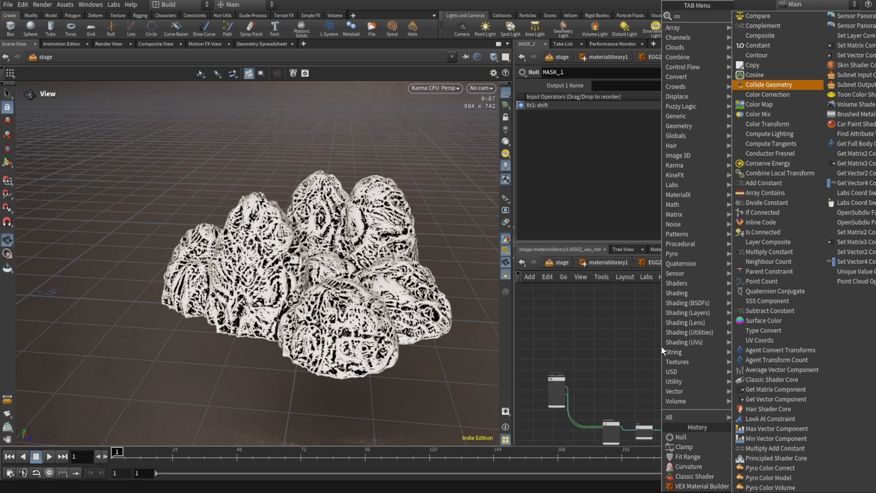
{"action": "key", "text": "Return"}
{"action": "left_click", "coordinate": [663, 353]}
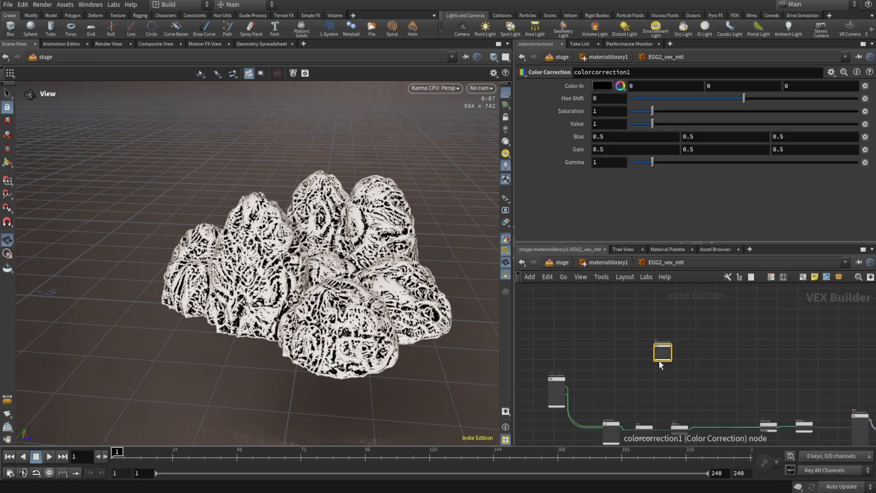
{"action": "scroll", "coordinate": [605, 370], "scroll_direction": "up", "scroll_amount": 3}
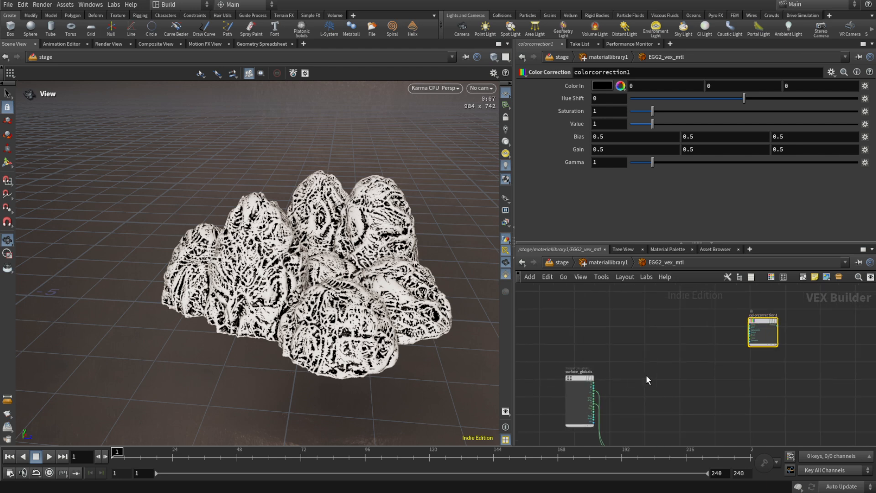
{"action": "middle_click_drag", "start_coordinate": [712, 373], "coordinate": [671, 384]}
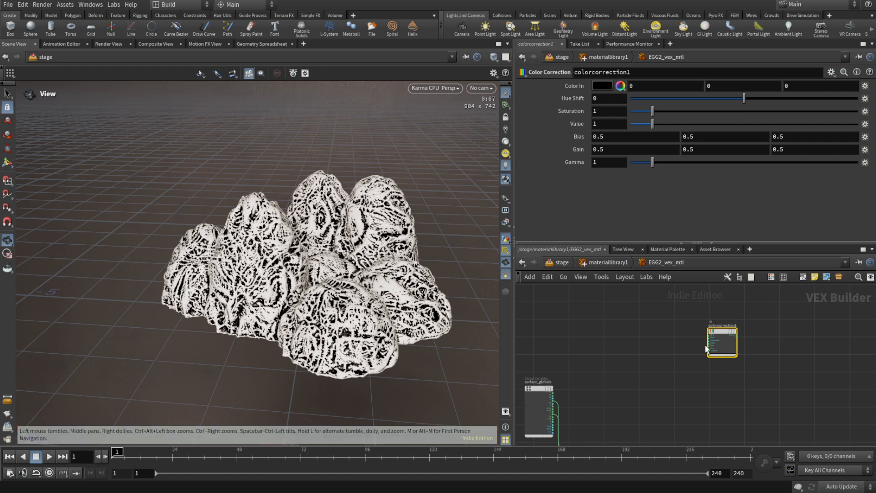
{"action": "left_click_drag", "start_coordinate": [726, 336], "coordinate": [712, 325]}
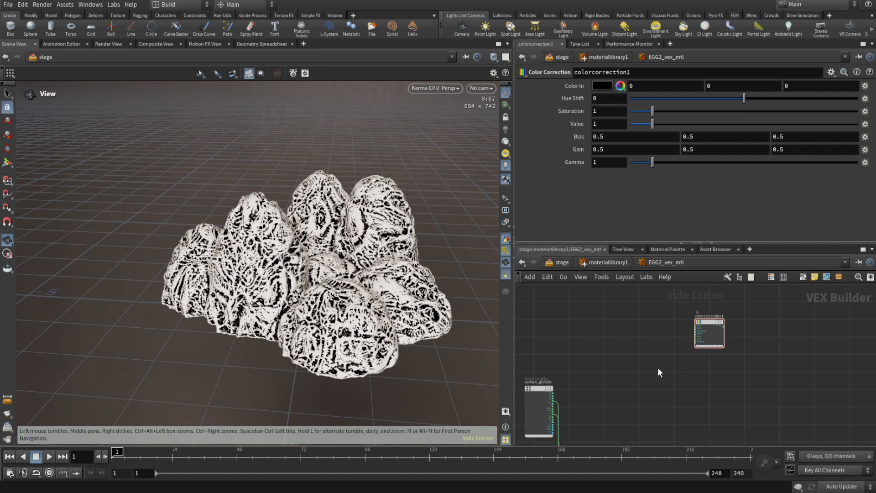
Step: Add a Unified Noise - Static node between the surface_globals and Color Correction nodes
{"action": "key", "text": "Tab"}
{"action": "type", "text": "uni"}
{"action": "key", "text": "Down"}
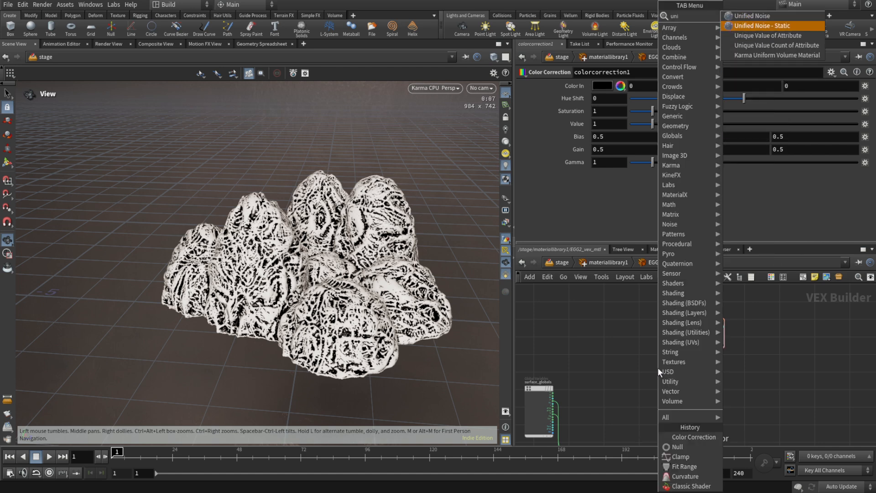
{"action": "key", "text": "Return"}
{"action": "left_click", "coordinate": [646, 362]}
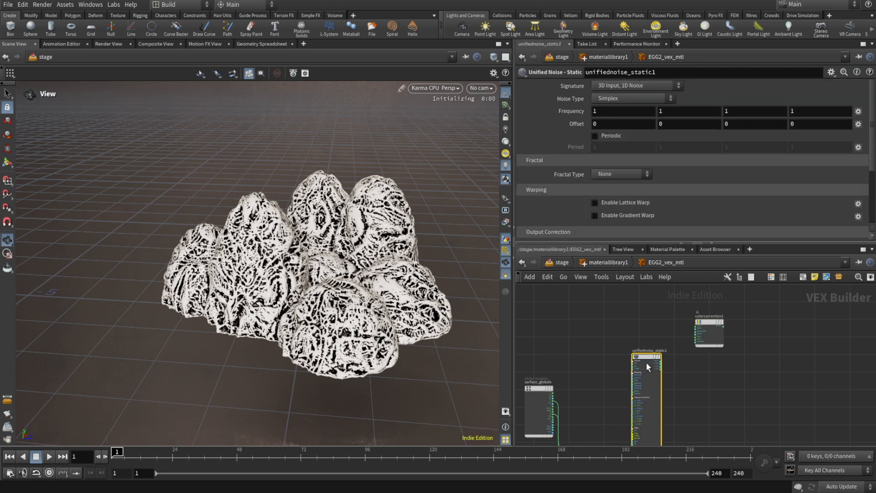
Step: Wire the surface_globals node into the Unified Noise - Static node's input
{"action": "scroll", "coordinate": [553, 404], "scroll_direction": "up", "scroll_amount": 3}
{"action": "left_click", "coordinate": [549, 409]}
{"action": "scroll", "coordinate": [622, 409], "scroll_direction": "down", "scroll_amount": 3}
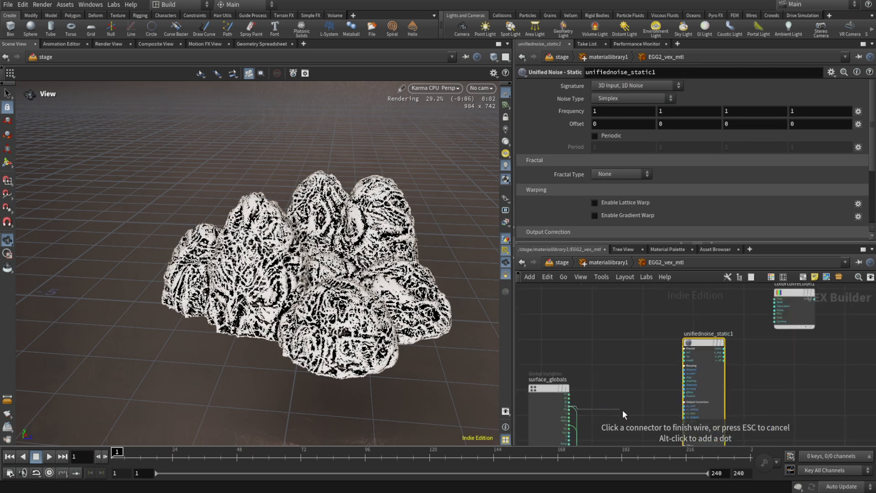
{"action": "scroll", "coordinate": [636, 341], "scroll_direction": "up", "scroll_amount": 2}
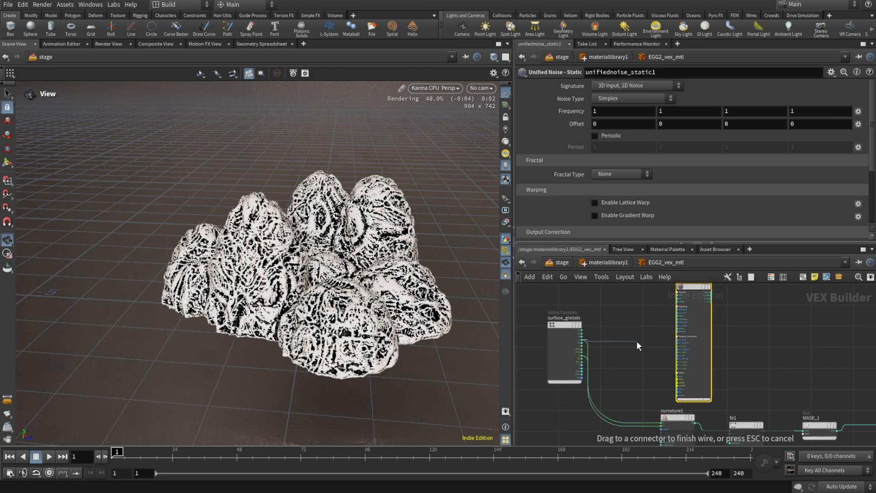
{"action": "left_click", "coordinate": [675, 377]}
{"action": "scroll", "coordinate": [744, 356], "scroll_direction": "down", "scroll_amount": 1}
{"action": "middle_click_drag", "start_coordinate": [779, 314], "coordinate": [704, 371]}
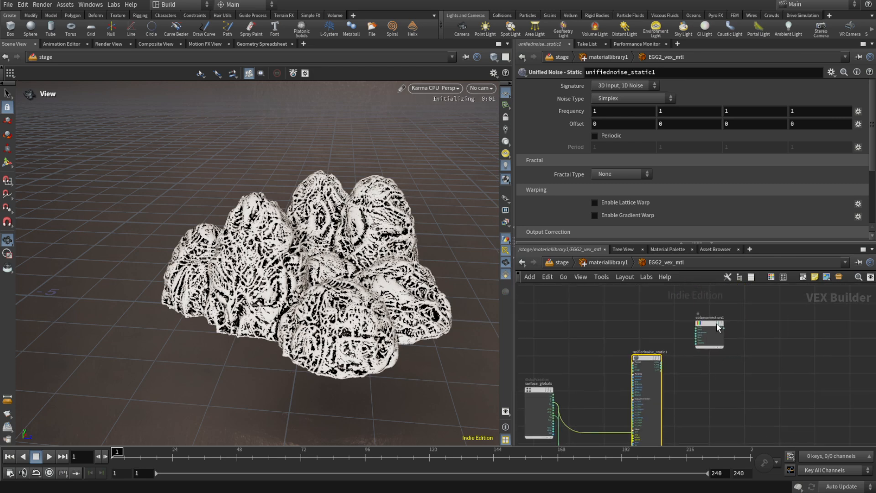
Step: Shift the Color Correction node slightly and add a Multiply node beyond its output side
{"action": "left_click_drag", "start_coordinate": [719, 327], "coordinate": [706, 321]}
{"action": "key", "text": "Tab"}
{"action": "type", "text": "mul"}
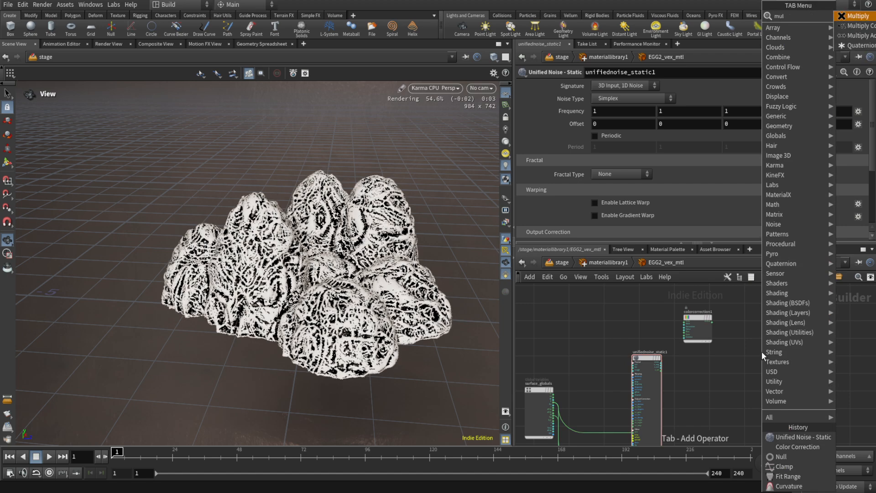
{"action": "key", "text": "Return"}
{"action": "left_click", "coordinate": [755, 347]}
{"action": "scroll", "coordinate": [719, 317], "scroll_direction": "up", "scroll_amount": 3}
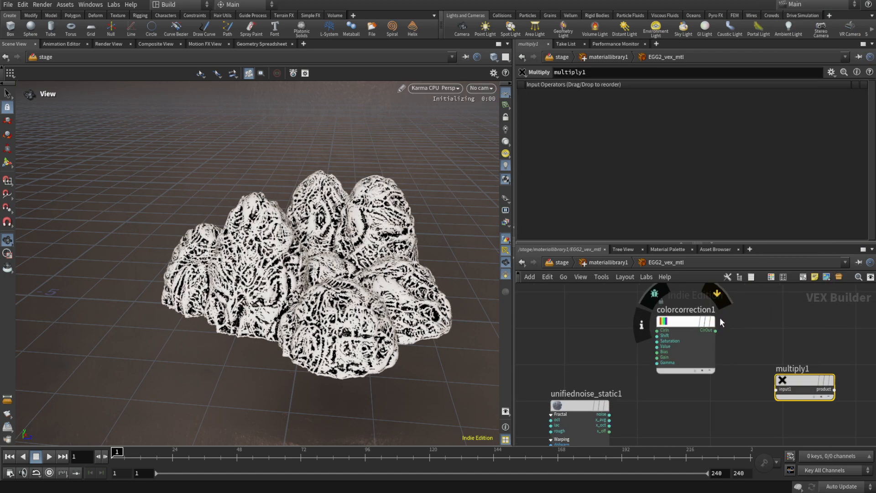
Step: Wire the Color Correction output into the Multiply node's first input and the Unified Noise's noise output into its second input
{"action": "left_click", "coordinate": [715, 330]}
{"action": "left_click", "coordinate": [776, 389]}
{"action": "left_click", "coordinate": [610, 414]}
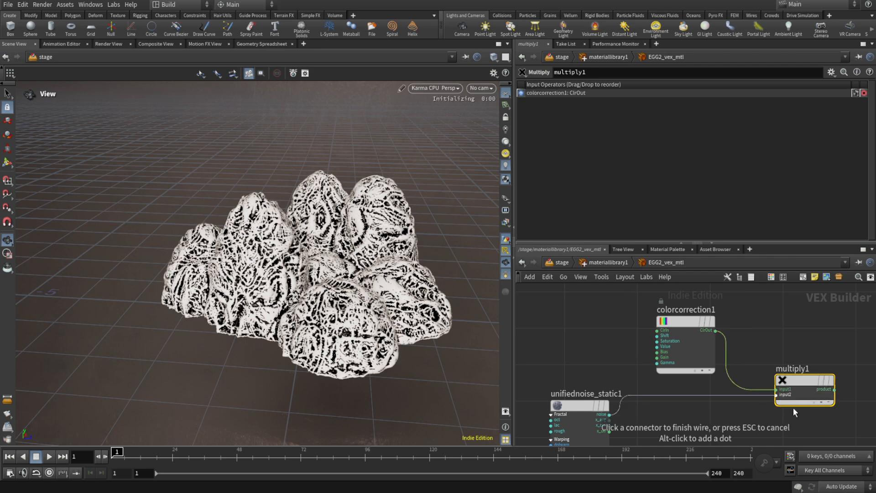
{"action": "left_click", "coordinate": [776, 394]}
Step: Set the Color Correction node's Color In to a dark olive yellow of 0.3, 0.3, 0.075
{"action": "left_click", "coordinate": [681, 319]}
{"action": "left_click", "coordinate": [602, 86]}
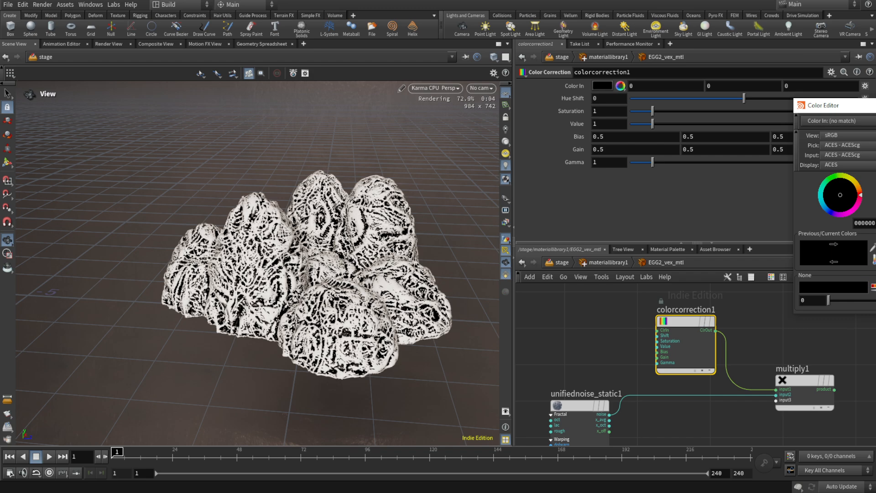
Step: Connect the Multiply node's product output to the classic shader's diffuse colour input
{"action": "scroll", "coordinate": [823, 322], "scroll_direction": "down", "scroll_amount": 5}
{"action": "middle_click_drag", "start_coordinate": [829, 358], "coordinate": [639, 341]}
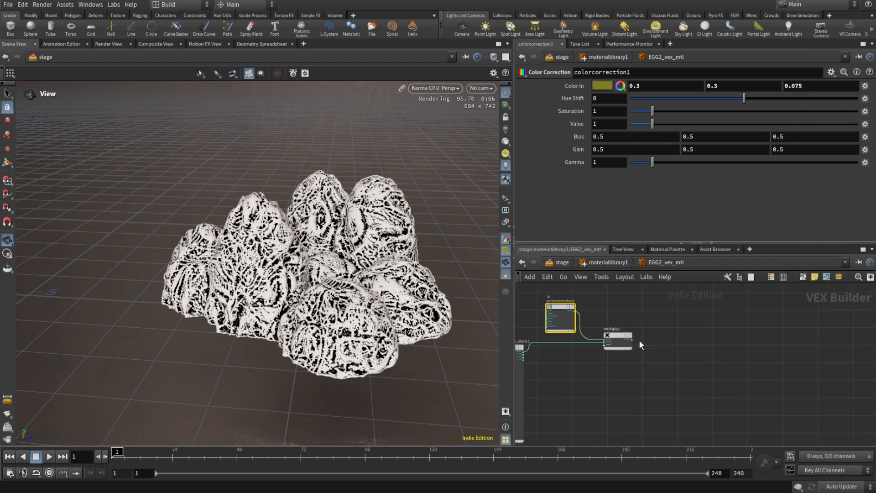
{"action": "scroll", "coordinate": [639, 340], "scroll_direction": "up", "scroll_amount": 3}
{"action": "left_click", "coordinate": [627, 340]}
{"action": "scroll", "coordinate": [652, 333], "scroll_direction": "down", "scroll_amount": 6}
{"action": "scroll", "coordinate": [779, 390], "scroll_direction": "up", "scroll_amount": 4}
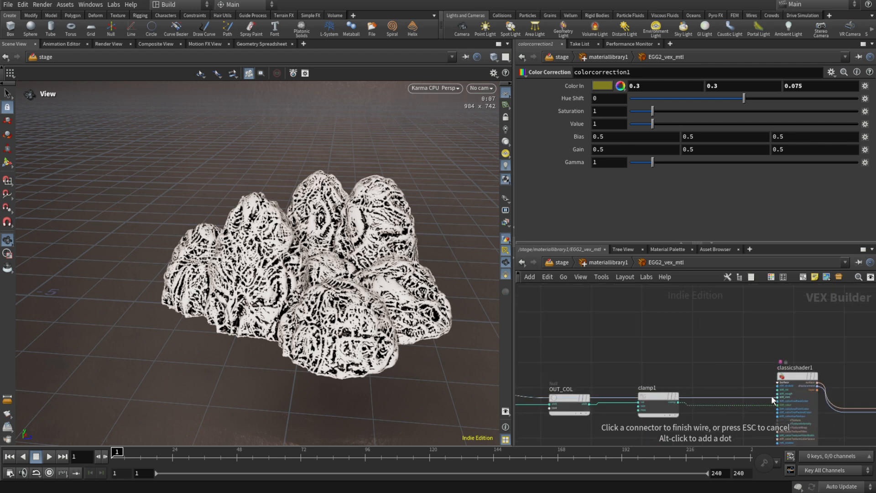
{"action": "scroll", "coordinate": [771, 397], "scroll_direction": "up", "scroll_amount": 1}
{"action": "left_click", "coordinate": [772, 405]}
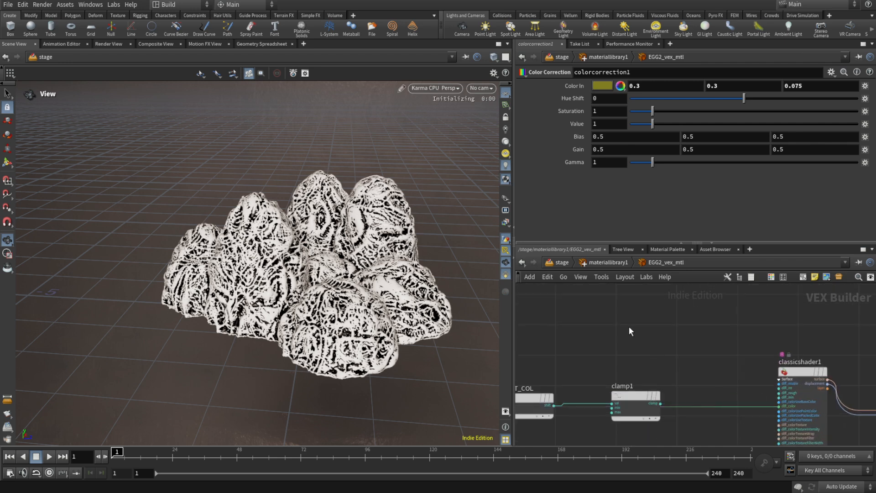
Step: Link the Unified Noise node's second and third Frequency values to its first with the relative reference ch("freqx")
{"action": "scroll", "coordinate": [625, 324], "scroll_direction": "down", "scroll_amount": 5}
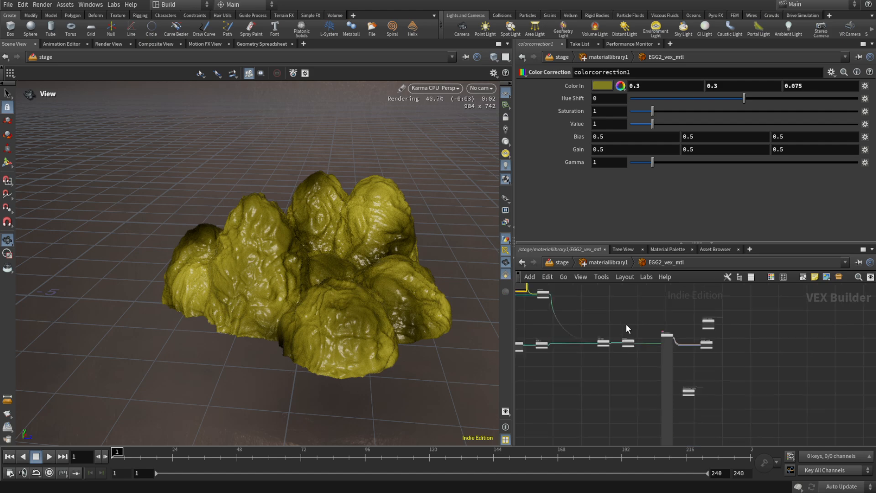
{"action": "middle_click_drag", "start_coordinate": [626, 324], "coordinate": [803, 379]}
{"action": "scroll", "coordinate": [672, 359], "scroll_direction": "up", "scroll_amount": 3}
{"action": "left_click", "coordinate": [706, 340]}
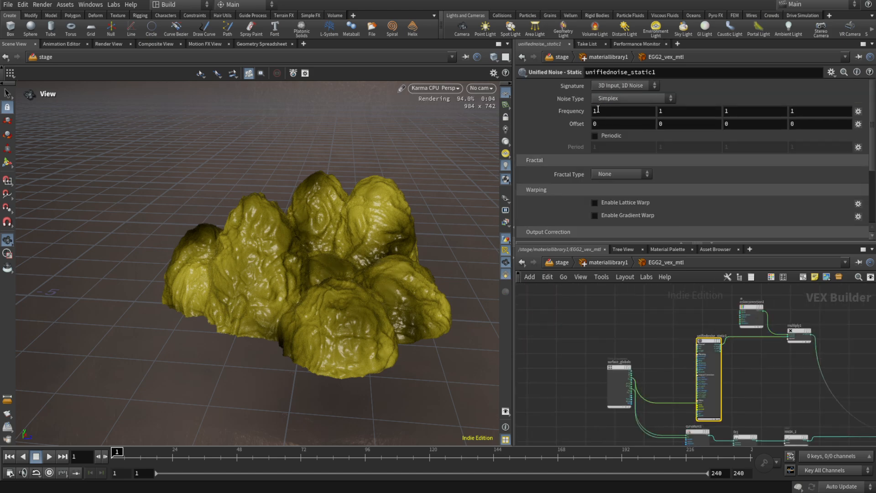
{"action": "right_click", "coordinate": [601, 111]}
{"action": "left_click", "coordinate": [623, 182]}
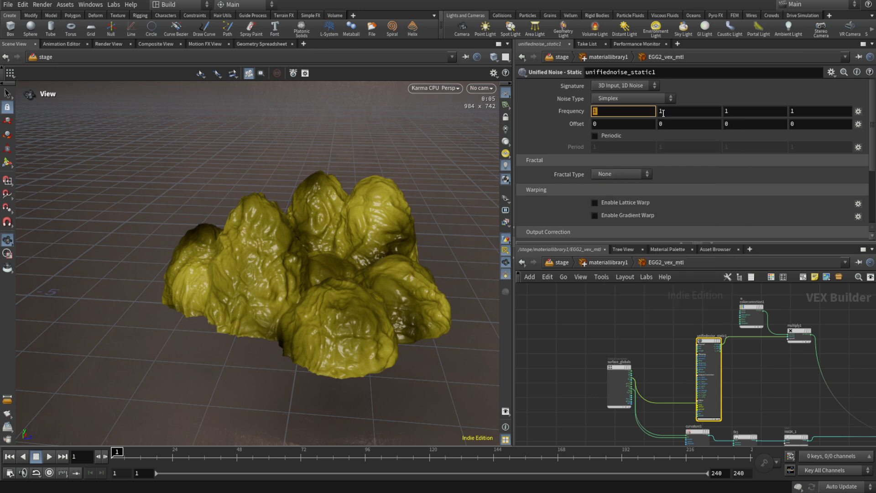
{"action": "left_click_drag", "start_coordinate": [663, 111], "coordinate": [647, 111]}
{"action": "right_click", "coordinate": [671, 111]}
{"action": "left_click", "coordinate": [723, 208]}
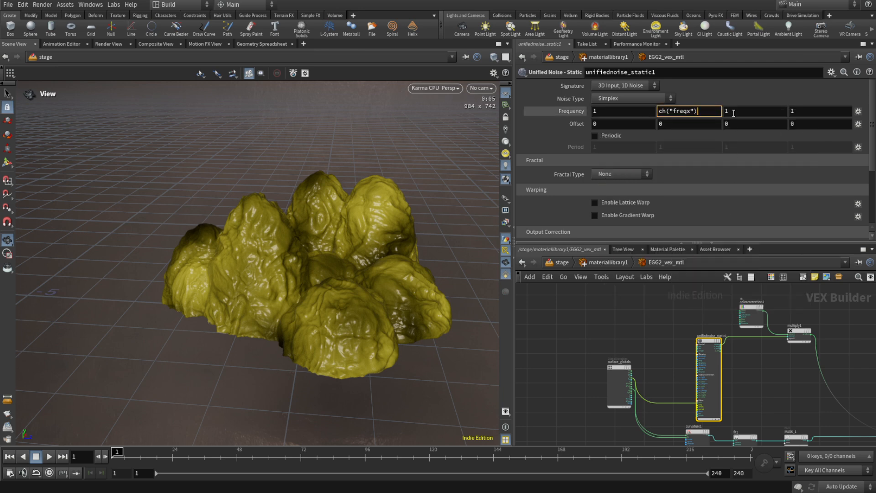
{"action": "double_click", "coordinate": [728, 112]}
{"action": "right_click", "coordinate": [728, 112]}
{"action": "left_click", "coordinate": [760, 209]}
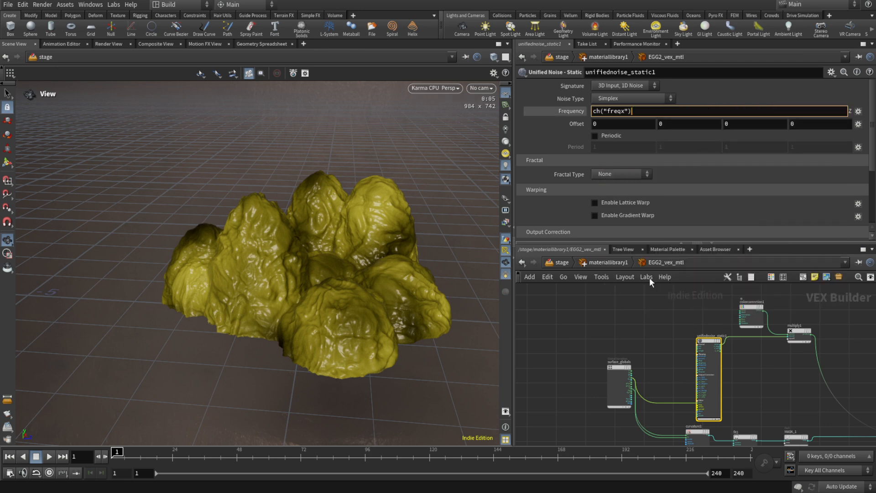
Step: Set the noise's first Frequency value to 5 and its Fractal Type to Standard (fBm)
{"action": "left_click_drag", "start_coordinate": [598, 110], "coordinate": [591, 111]}
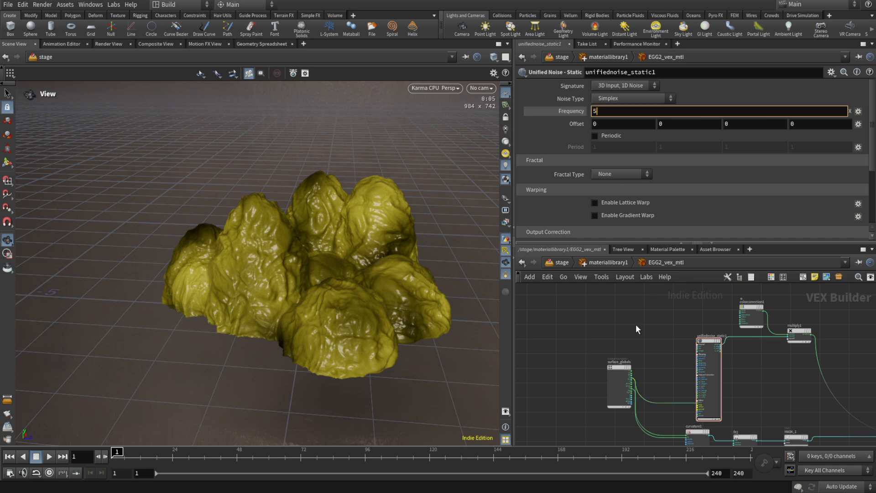
{"action": "type", "text": "5"}
{"action": "key", "text": "Return"}
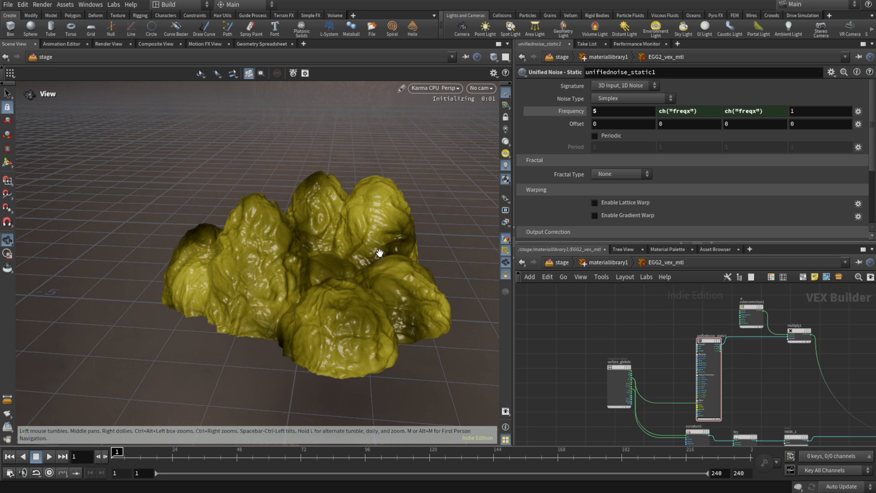
{"action": "left_click", "coordinate": [607, 175]}
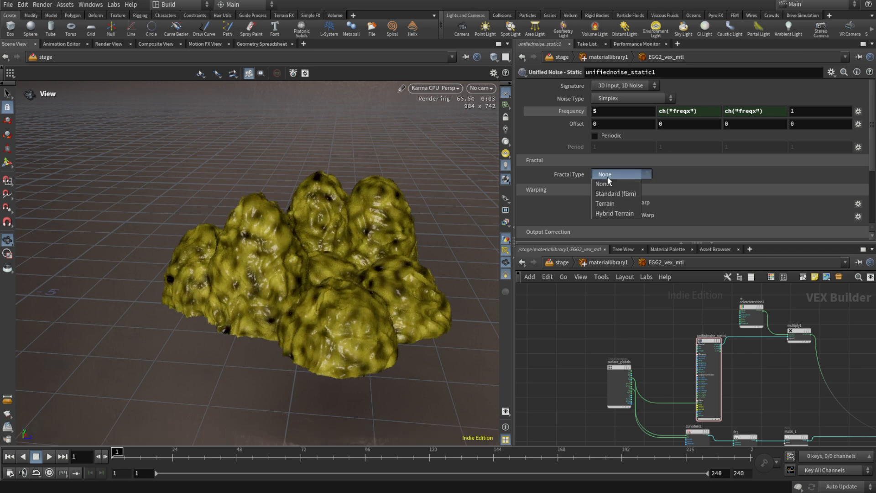
{"action": "left_click", "coordinate": [614, 193]}
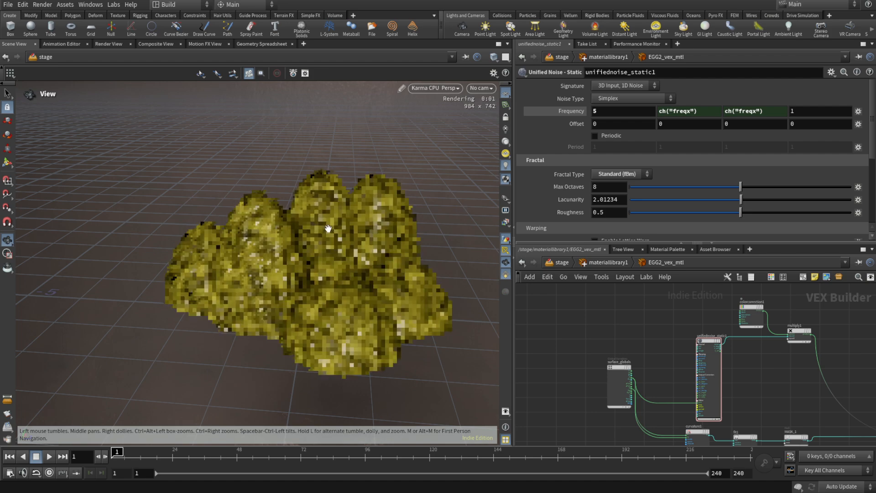
Step: Enable Gradient Warp on the Unified Noise node and set its amount to -0.351
{"action": "scroll", "coordinate": [757, 163], "scroll_direction": "down", "scroll_amount": 4}
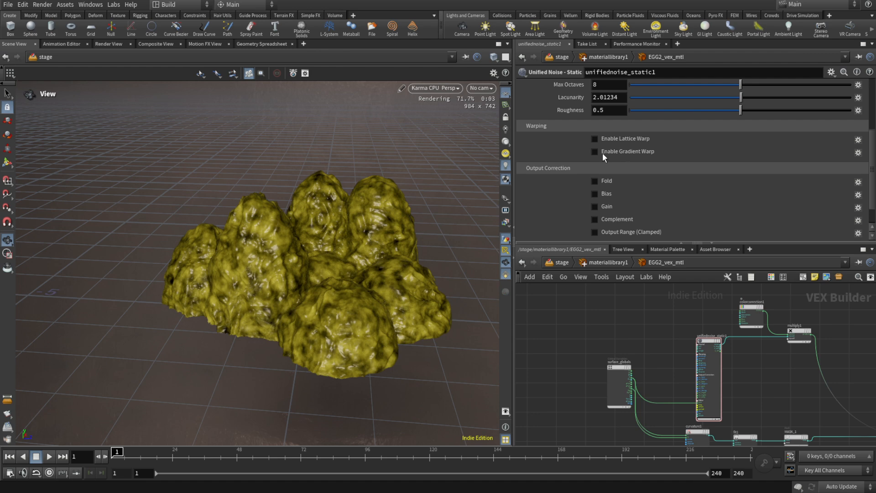
{"action": "left_click", "coordinate": [595, 152]}
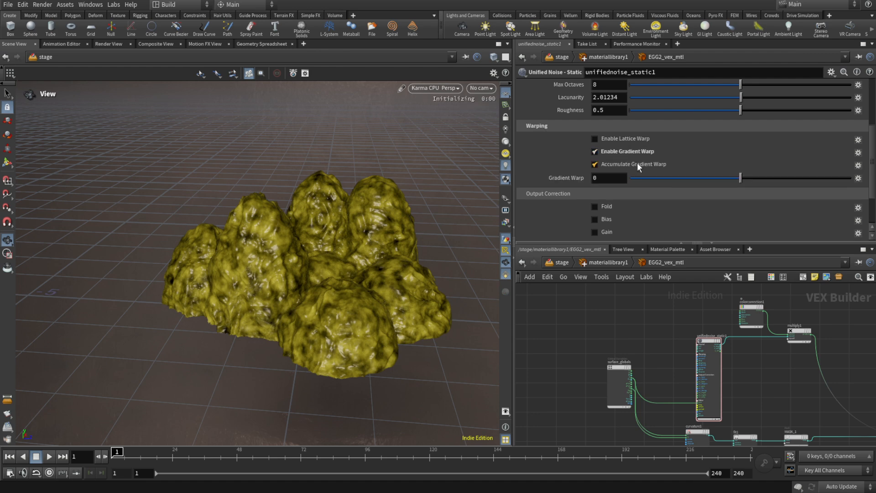
{"action": "left_click", "coordinate": [662, 177]}
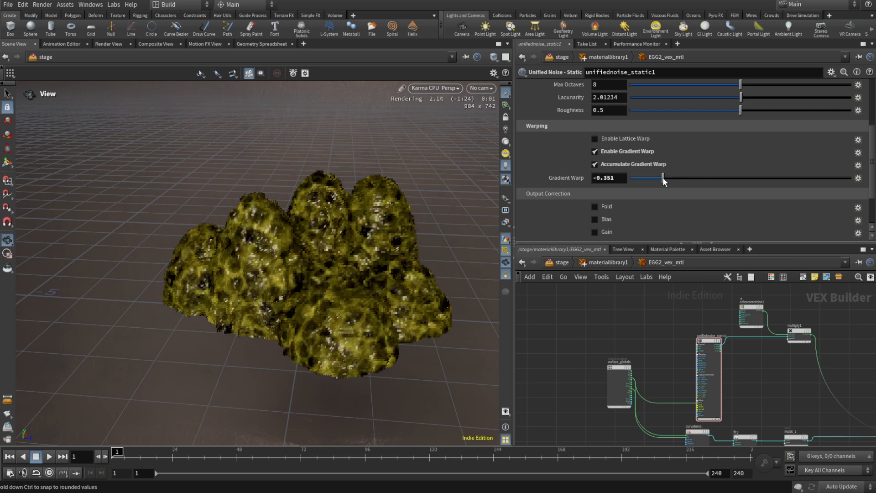
Step: Set the Unified Noise node's first Frequency value to 2
{"action": "scroll", "coordinate": [614, 132], "scroll_direction": "up", "scroll_amount": 2}
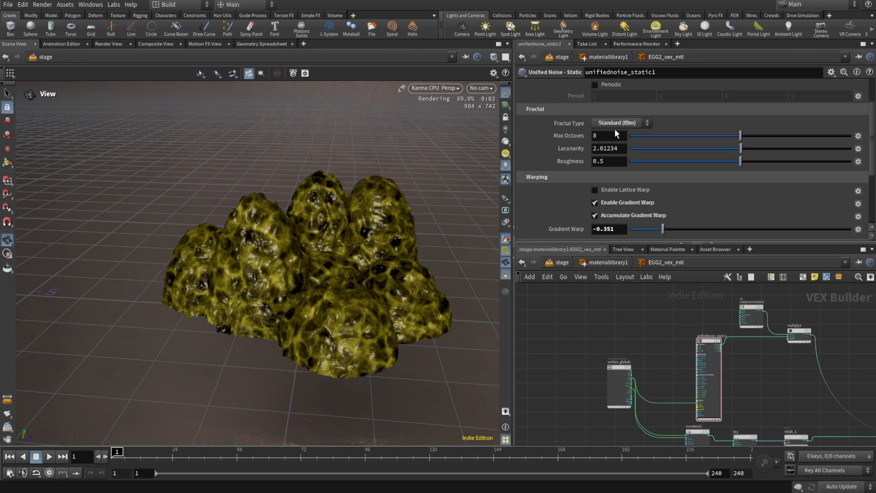
{"action": "double_click", "coordinate": [596, 111]}
{"action": "type", "text": "2"}
{"action": "key", "text": "Return"}
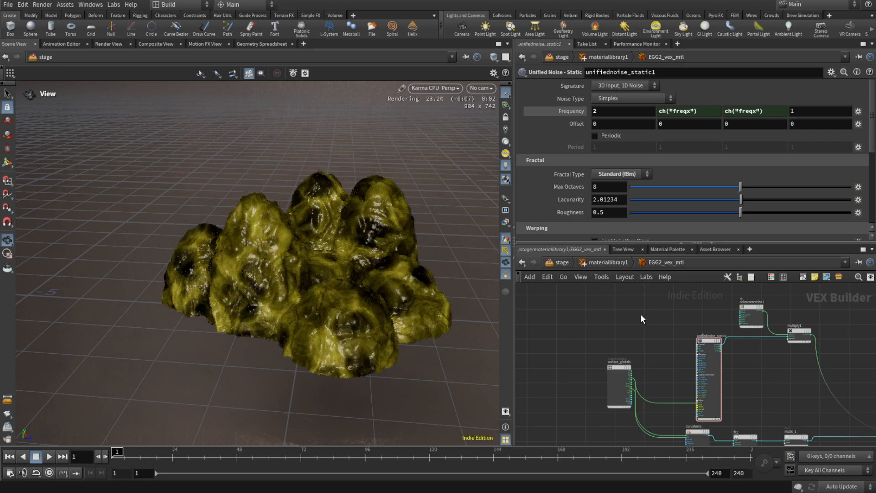
Step: Spread out the network by moving the Unified Noise node up and away from the Multiply node and raising the Color Correction node
{"action": "scroll", "coordinate": [641, 314], "scroll_direction": "down", "scroll_amount": 3}
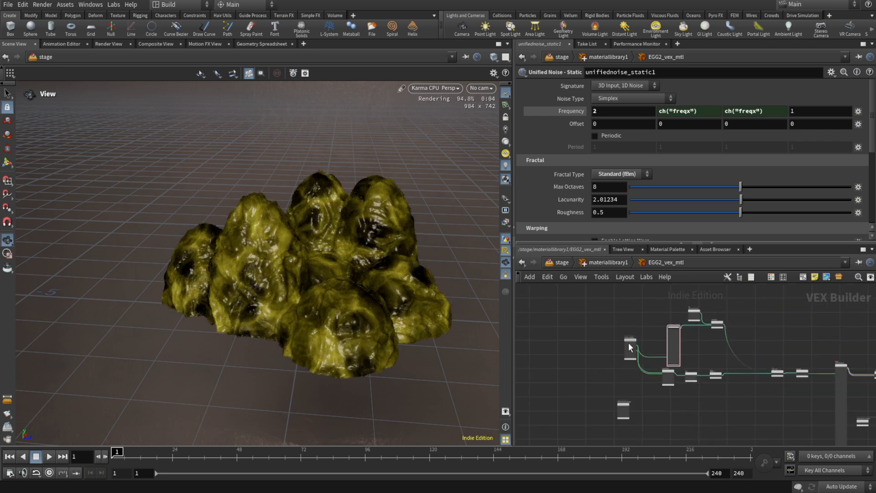
{"action": "left_click_drag", "start_coordinate": [675, 331], "coordinate": [638, 311]}
{"action": "middle_click_drag", "start_coordinate": [683, 306], "coordinate": [677, 341]}
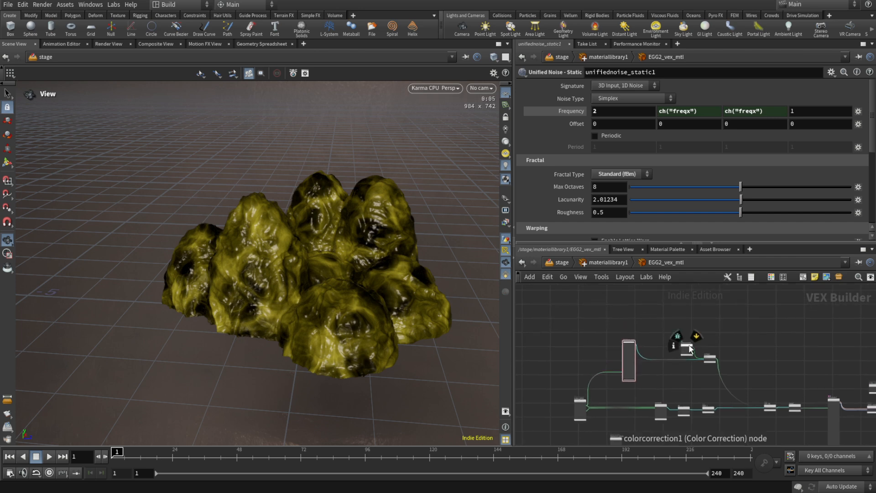
{"action": "left_click_drag", "start_coordinate": [687, 350], "coordinate": [673, 314]}
Step: Duplicate the Unified Noise - Static node and place the copy just below the original
{"action": "scroll", "coordinate": [651, 333], "scroll_direction": "up", "scroll_amount": 3}
{"action": "middle_click_drag", "start_coordinate": [662, 345], "coordinate": [666, 321]}
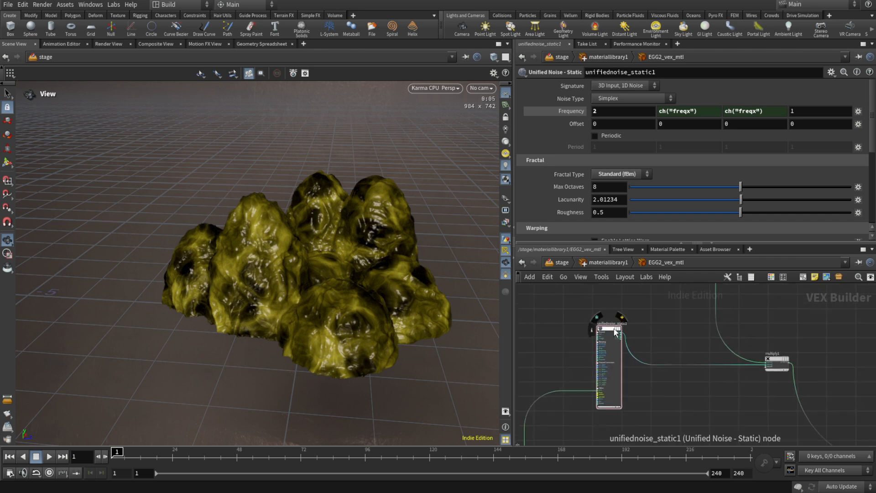
{"action": "left_click_drag", "start_coordinate": [610, 329], "coordinate": [625, 387]}
Step: Insert a Maximum node on the wire between the original Unified Noise node and the Multiply node
{"action": "key", "text": "Tab"}
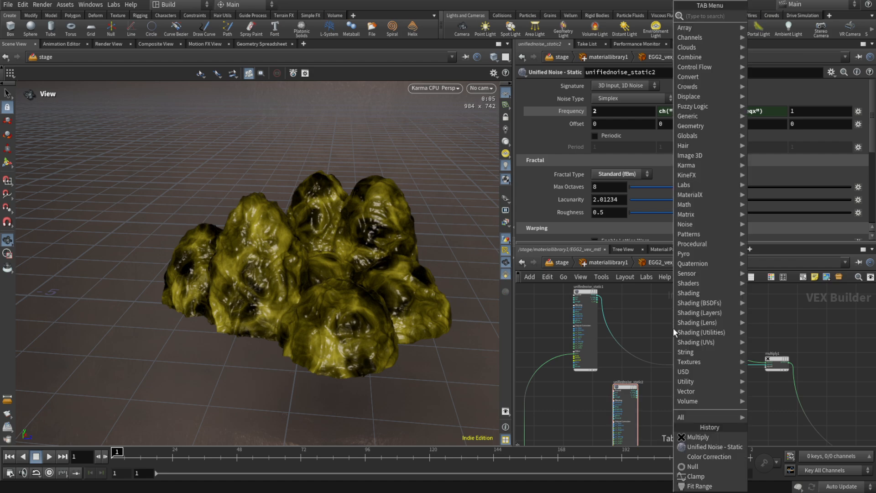
{"action": "type", "text": "mul"}
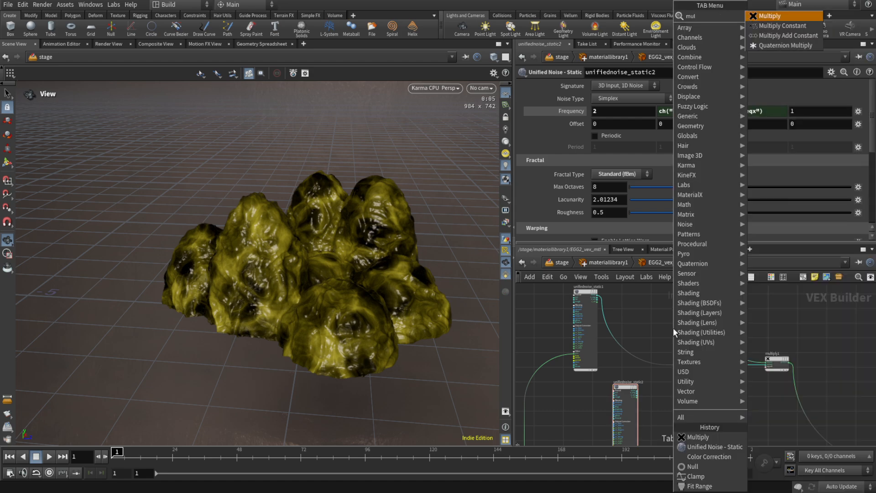
{"action": "key", "text": "Return"}
{"action": "key", "text": "Tab"}
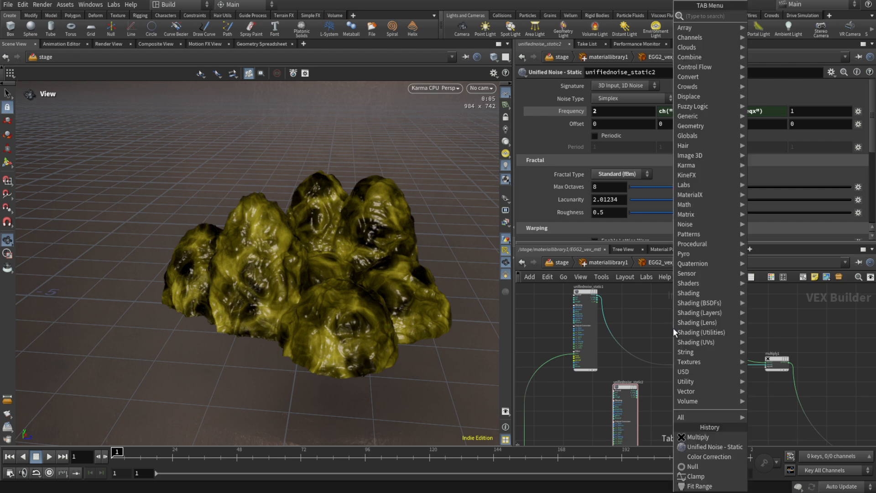
{"action": "type", "text": "ma"}
{"action": "key", "text": "Escape"}
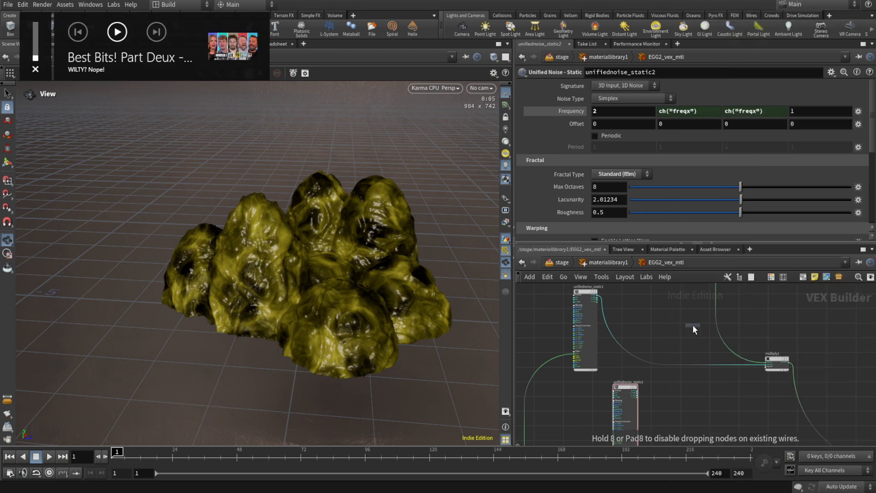
{"action": "left_click", "coordinate": [695, 365]}
Step: Wire the duplicated noise node's noise output into the Maximum node's second input
{"action": "scroll", "coordinate": [649, 386], "scroll_direction": "up", "scroll_amount": 4}
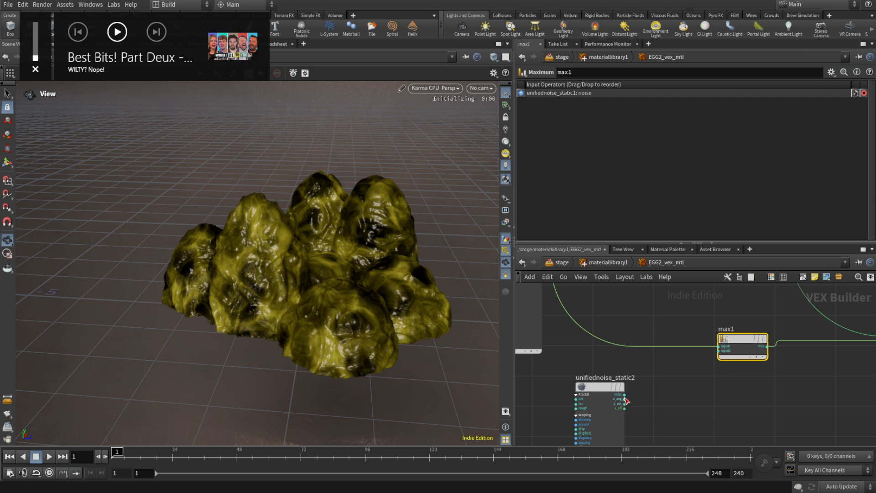
{"action": "left_click", "coordinate": [624, 394]}
{"action": "left_click", "coordinate": [718, 351]}
Step: Set the duplicated Unified Noise node's first Frequency value to 5
{"action": "left_click", "coordinate": [603, 380]}
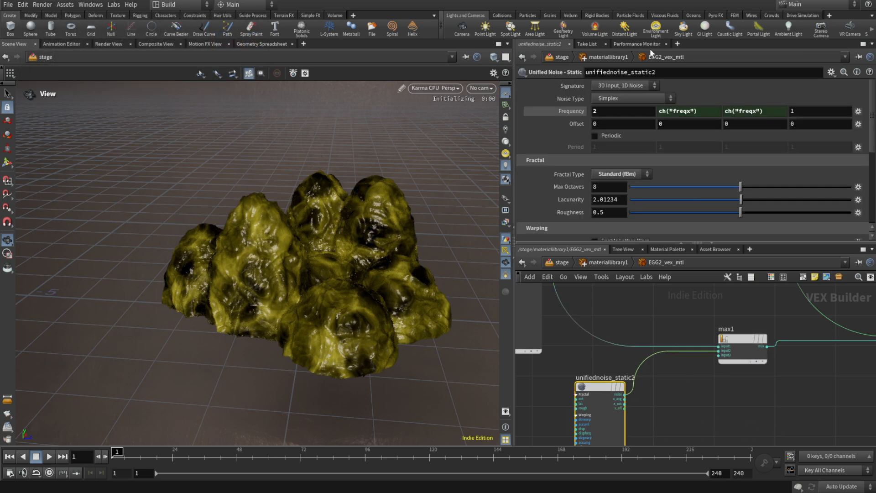
{"action": "double_click", "coordinate": [598, 115]}
{"action": "type", "text": "5"}
{"action": "key", "text": "Return"}
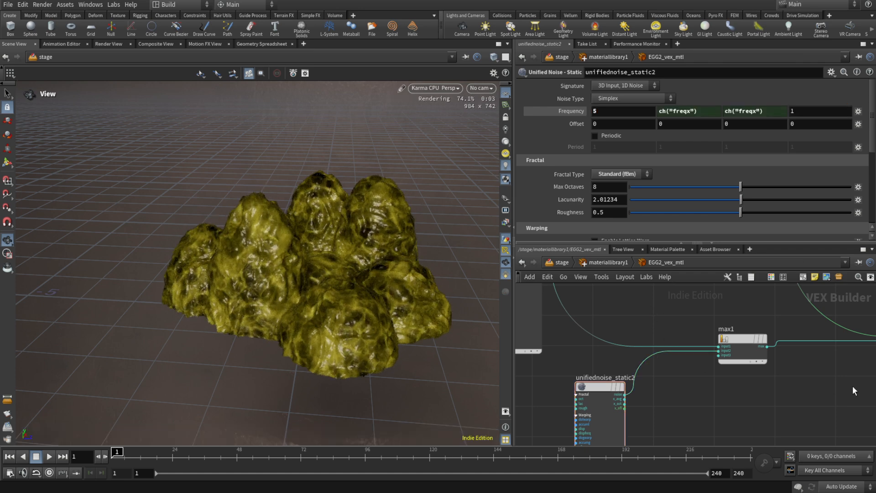
Step: Move the Multiply node farther from the Maximum node and insert a Fit Range node on the wire between them
{"action": "scroll", "coordinate": [853, 385], "scroll_direction": "down", "scroll_amount": 3}
{"action": "middle_click_drag", "start_coordinate": [852, 385], "coordinate": [648, 402]}
{"action": "left_click_drag", "start_coordinate": [700, 367], "coordinate": [739, 346]}
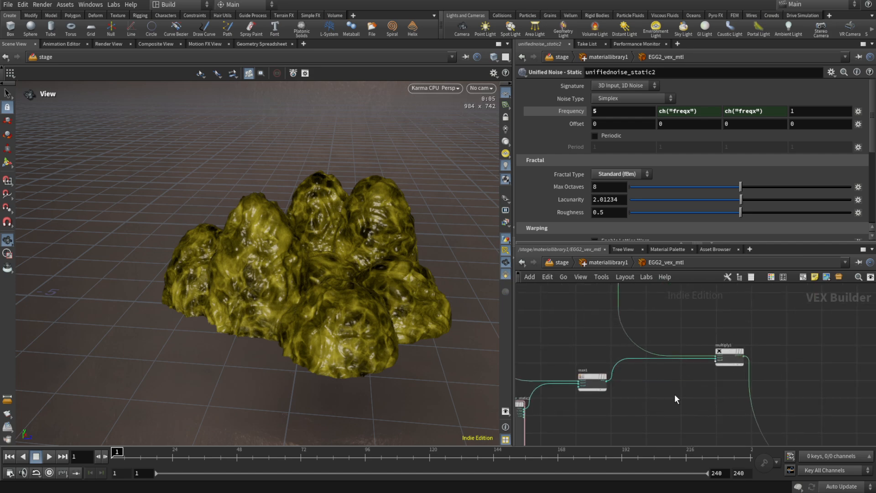
{"action": "key", "text": "Tab"}
{"action": "type", "text": "fit"}
{"action": "key", "text": "Return"}
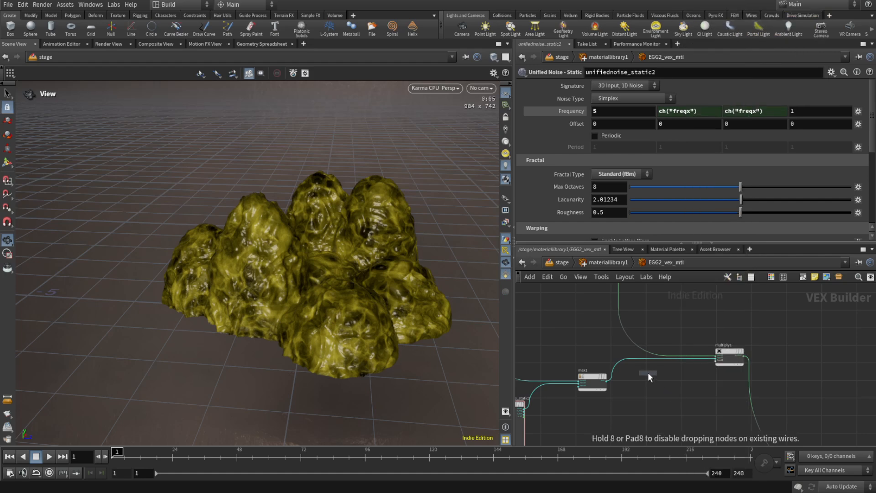
{"action": "left_click", "coordinate": [661, 352]}
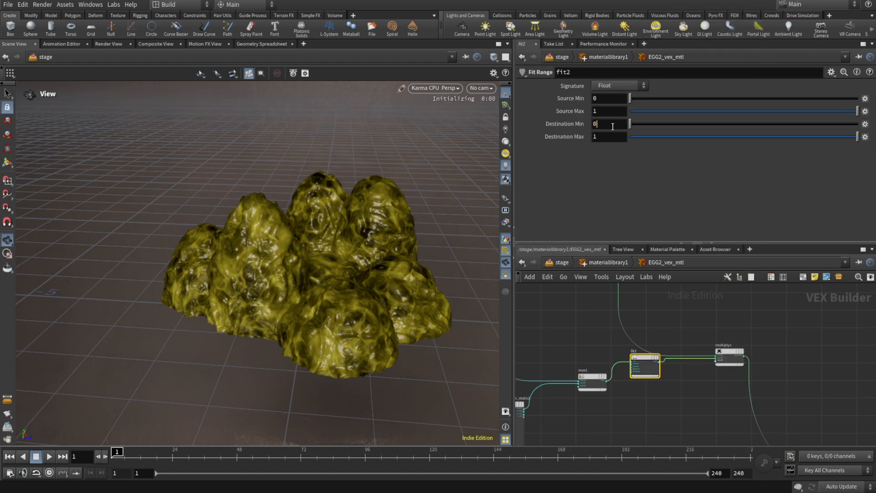
Step: Set the Fit Range node's Destination Min to 0.25 and shift the Multiply node slightly up and away from it
{"action": "type", "text": ".25"}
{"action": "key", "text": "Return"}
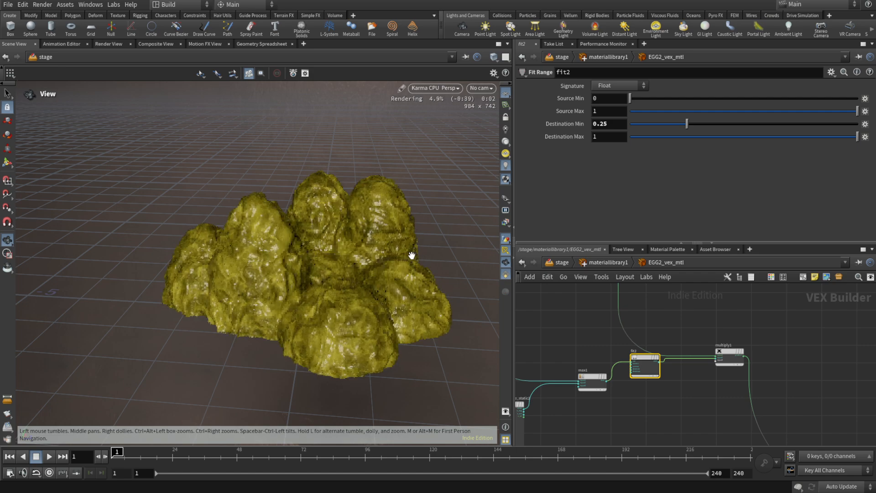
{"action": "left_click_drag", "start_coordinate": [732, 352], "coordinate": [745, 335]}
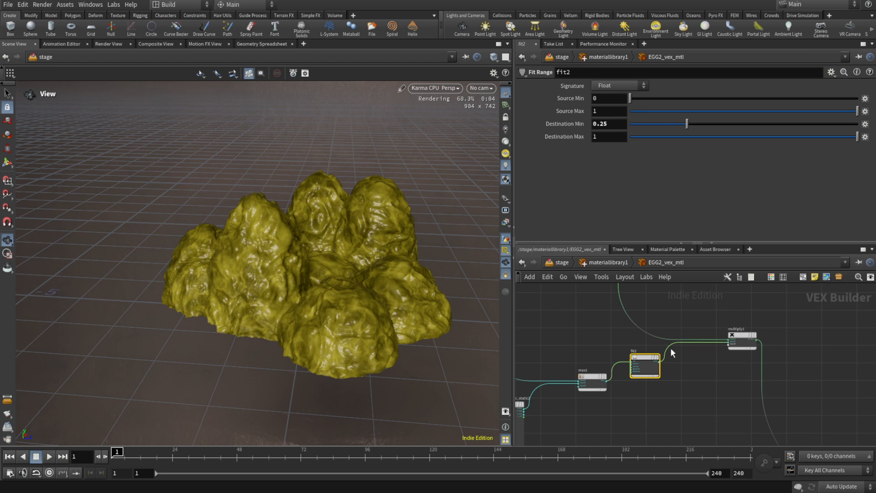
{"action": "middle_click_drag", "start_coordinate": [682, 326], "coordinate": [689, 353]}
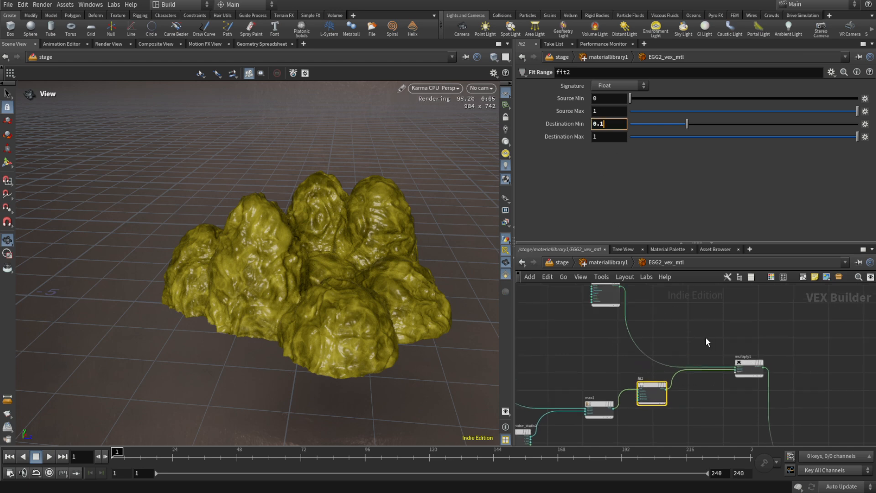
Step: Set the Destination Min of the Fit Range node between the Maximum and Multiply nodes to 0.1
{"action": "type", "text": "0.1"}
{"action": "key", "text": "Return"}
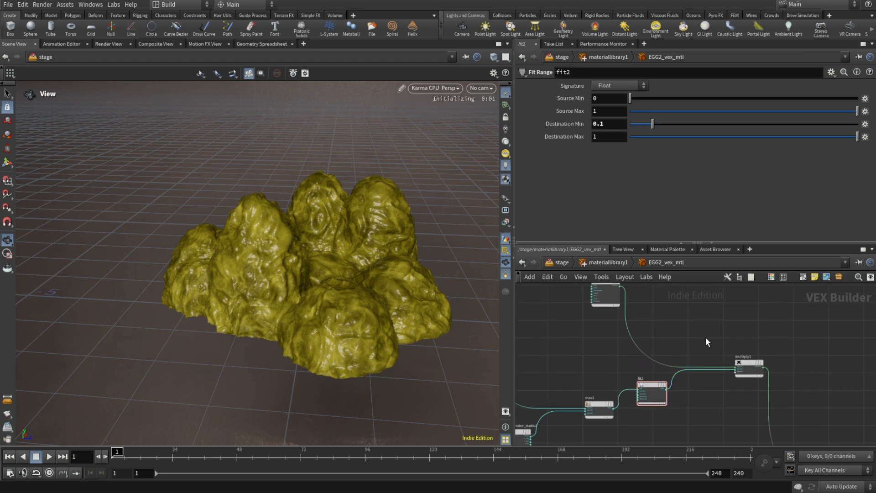
{"action": "key", "text": "l"}
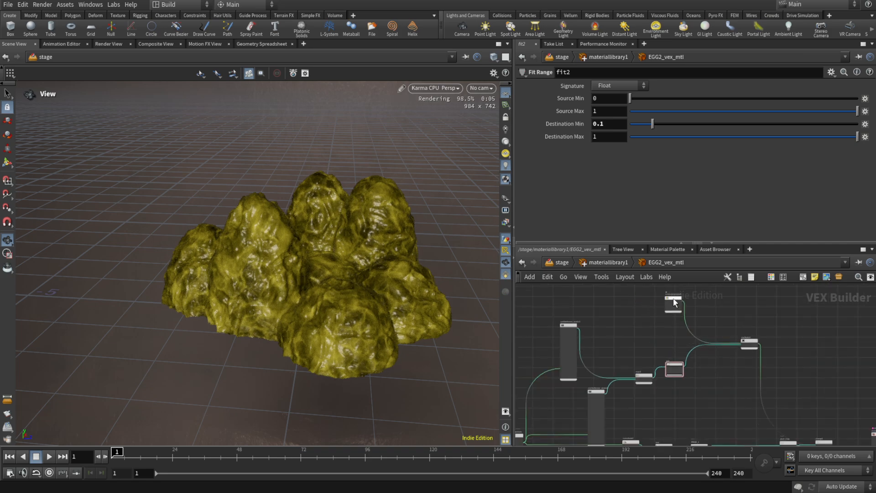
Step: Add a Turbulent Noise node and wire the surface globals' position output into its pos input
{"action": "key", "text": "Tab"}
{"action": "type", "text": "tu"}
{"action": "key", "text": "Return"}
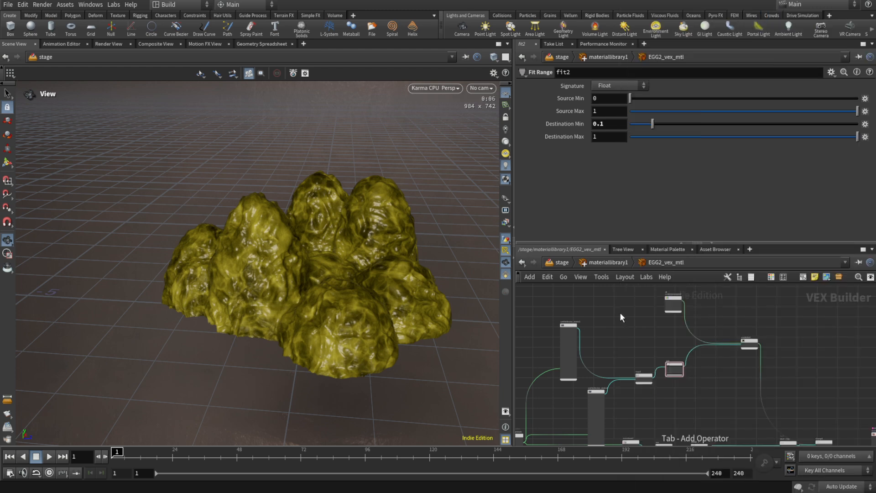
{"action": "left_click", "coordinate": [619, 312]}
{"action": "scroll", "coordinate": [655, 400], "scroll_direction": "up", "scroll_amount": 6}
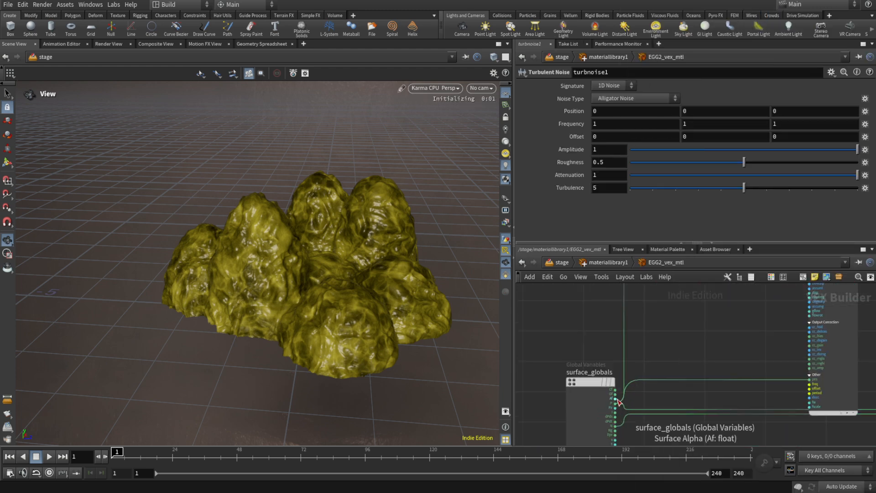
{"action": "left_click", "coordinate": [617, 402]}
{"action": "scroll", "coordinate": [668, 362], "scroll_direction": "down", "scroll_amount": 5}
{"action": "middle_click_drag", "start_coordinate": [697, 328], "coordinate": [630, 423]}
{"action": "scroll", "coordinate": [685, 329], "scroll_direction": "up", "scroll_amount": 5}
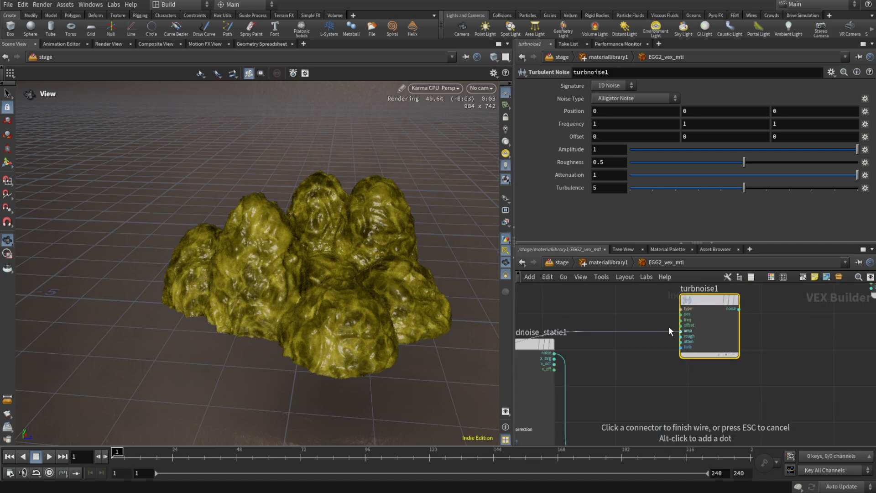
{"action": "left_click", "coordinate": [682, 314]}
Step: Duplicate the fit2 Fit Range node and wire the Turbulent Noise node's output into the copy's value input
{"action": "scroll", "coordinate": [754, 316], "scroll_direction": "down", "scroll_amount": 5}
{"action": "middle_click_drag", "start_coordinate": [755, 323], "coordinate": [643, 328]}
{"action": "left_click_drag", "start_coordinate": [703, 391], "coordinate": [690, 354], "text": "alt"}
{"action": "scroll", "coordinate": [642, 321], "scroll_direction": "up", "scroll_amount": 5}
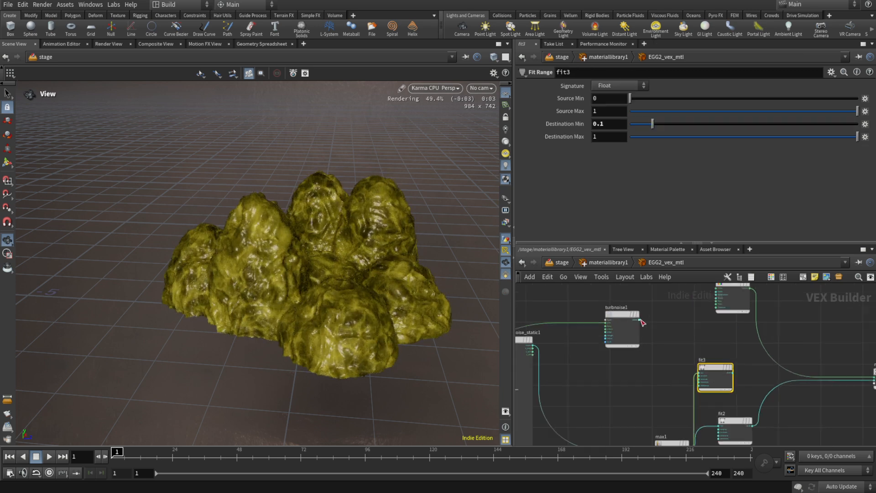
{"action": "left_click", "coordinate": [638, 319]}
{"action": "left_click", "coordinate": [723, 394]}
Step: Insert a second Multiply node on the wire between fit2 and multiply1, and wire fit3's shift output into its second input
{"action": "scroll", "coordinate": [706, 362], "scroll_direction": "down", "scroll_amount": 3}
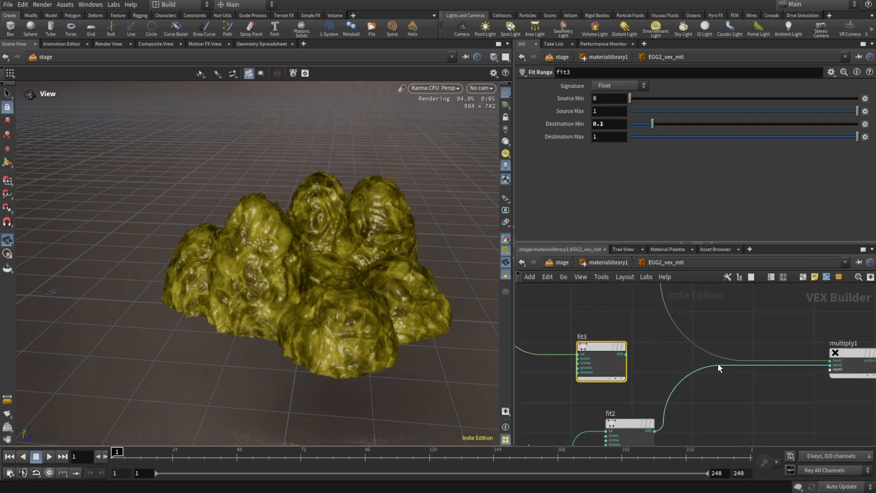
{"action": "key", "text": "Tab"}
{"action": "key", "text": "Return"}
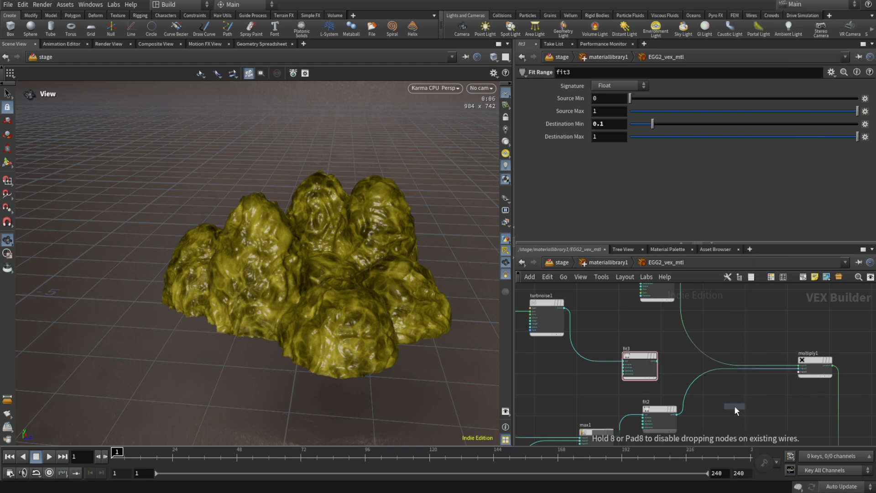
{"action": "left_click", "coordinate": [707, 374]}
{"action": "left_click", "coordinate": [656, 361]}
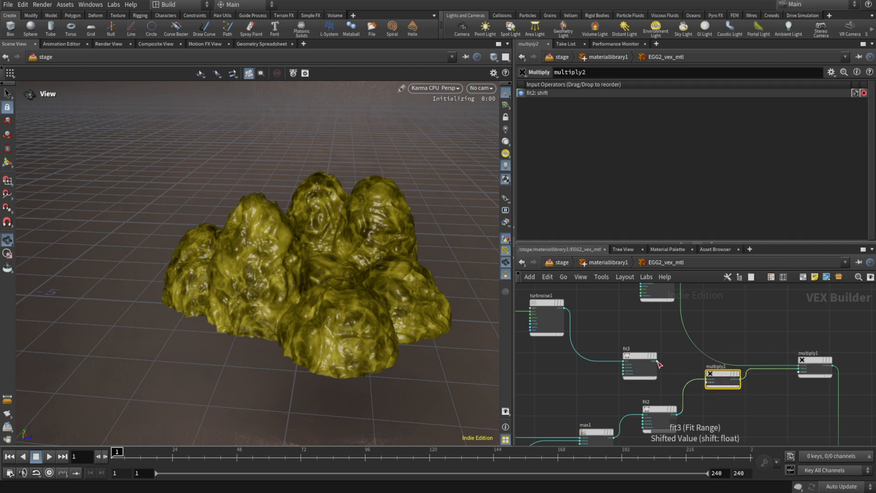
{"action": "left_click", "coordinate": [706, 381]}
Step: Set the Turbulent Noise node's Noise Type to Simplex Noise
{"action": "left_click", "coordinate": [546, 305]}
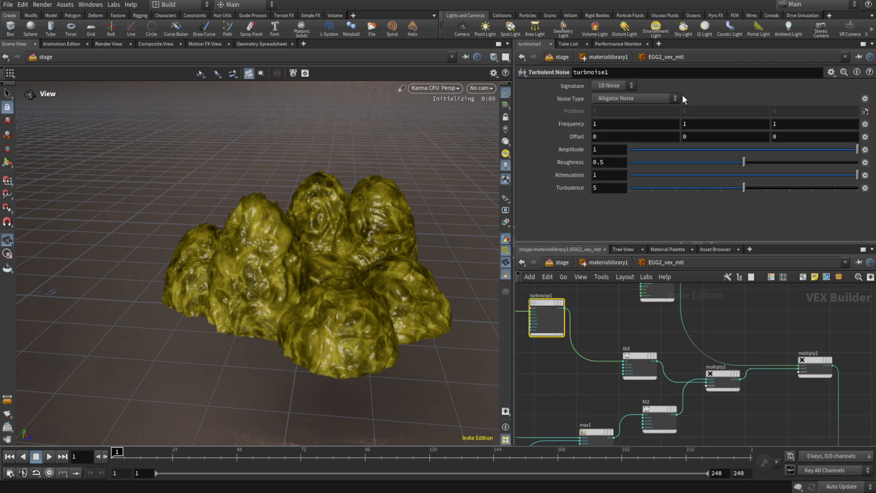
{"action": "left_click", "coordinate": [634, 99]}
{"action": "left_click", "coordinate": [623, 143]}
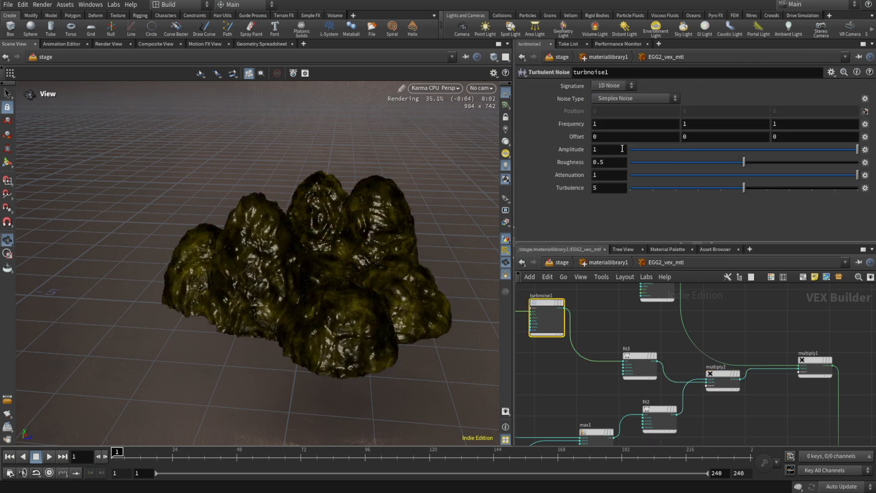
Step: Set the Destination Min of the Fit Range node fed by the Turbulent Noise to 0.4
{"action": "left_click", "coordinate": [634, 358]}
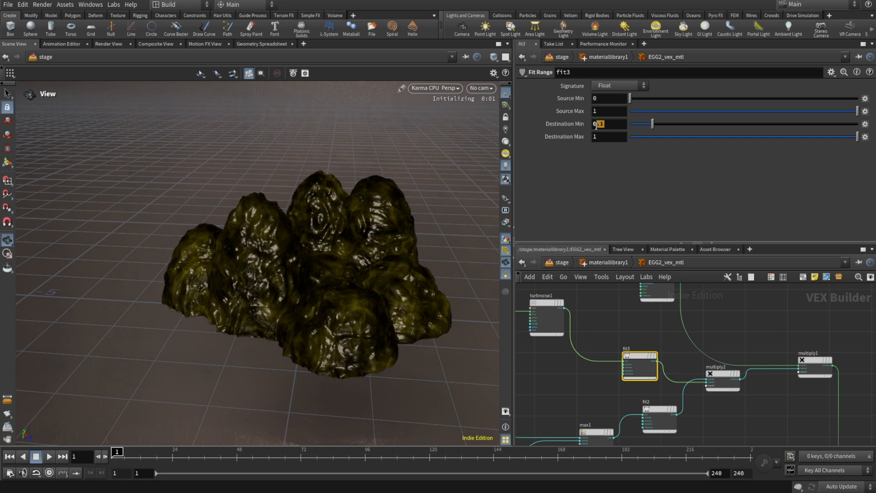
{"action": "left_click_drag", "start_coordinate": [595, 126], "coordinate": [599, 125]}
{"action": "type", "text": "4"}
{"action": "key", "text": "Return"}
Step: Link the Turbulent Noise node's second and third Frequency values to the first by relative reference, and set the first to 3
{"action": "left_click", "coordinate": [550, 302]}
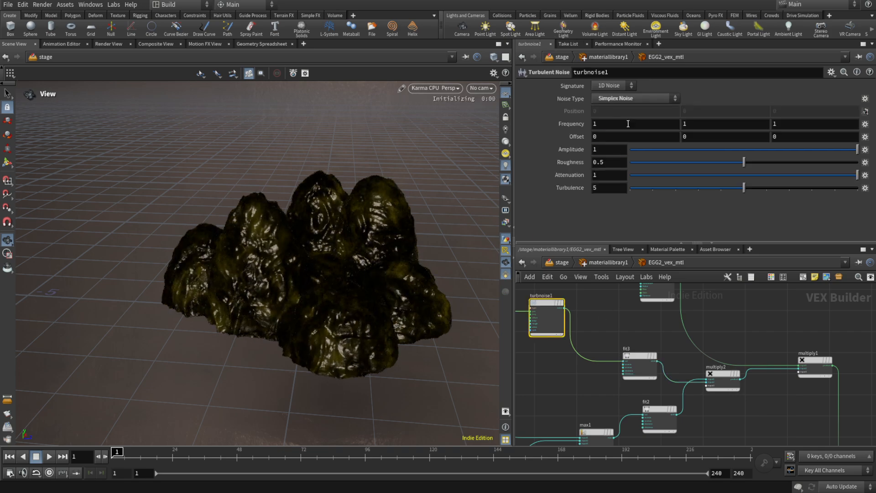
{"action": "right_click", "coordinate": [609, 125]}
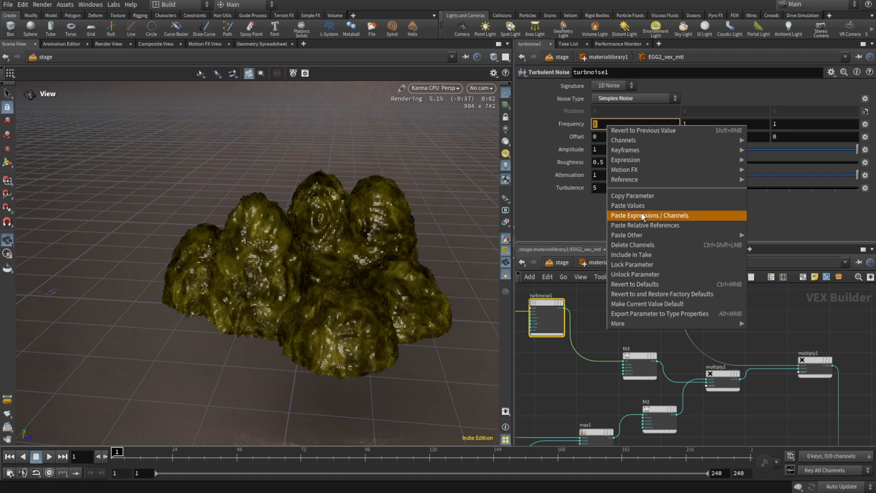
{"action": "left_click", "coordinate": [642, 197]}
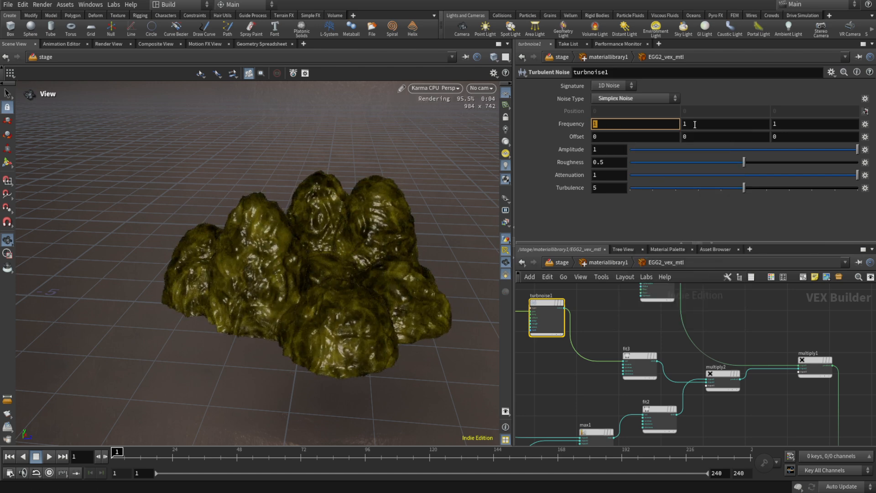
{"action": "right_click", "coordinate": [699, 123]}
{"action": "left_click", "coordinate": [742, 213]}
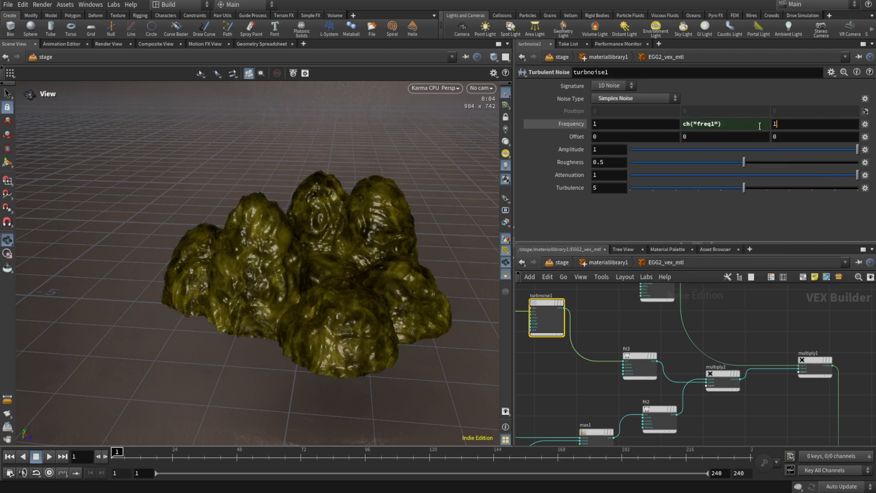
{"action": "right_click", "coordinate": [778, 126]}
{"action": "left_click", "coordinate": [815, 225]}
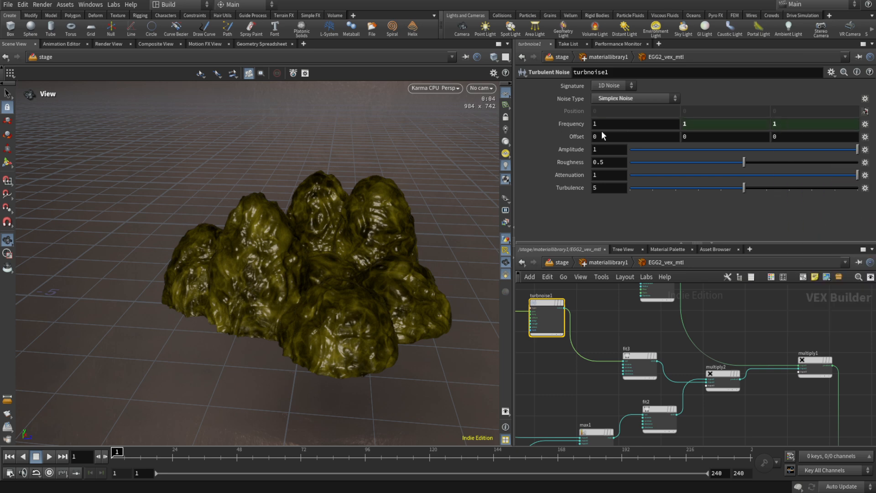
{"action": "type", "text": "3"}
{"action": "key", "text": "Return"}
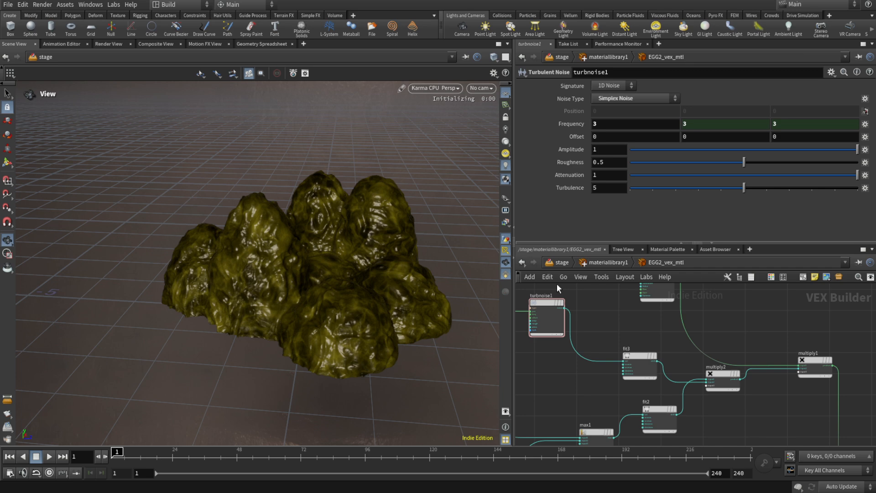
Step: Set fit3's Source Min to about 0.214 and its Source Max to about 0.462
{"action": "left_click", "coordinate": [641, 365]}
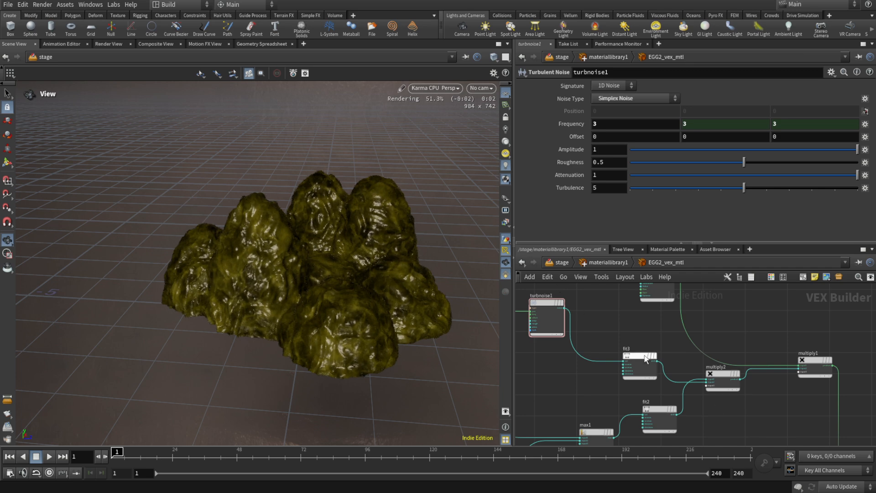
{"action": "left_click_drag", "start_coordinate": [715, 99], "coordinate": [678, 100]}
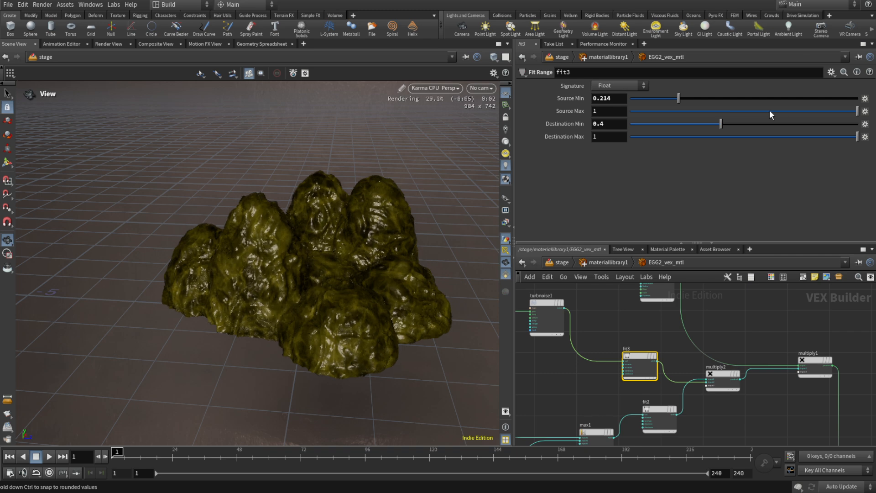
{"action": "left_click_drag", "start_coordinate": [769, 111], "coordinate": [735, 111]}
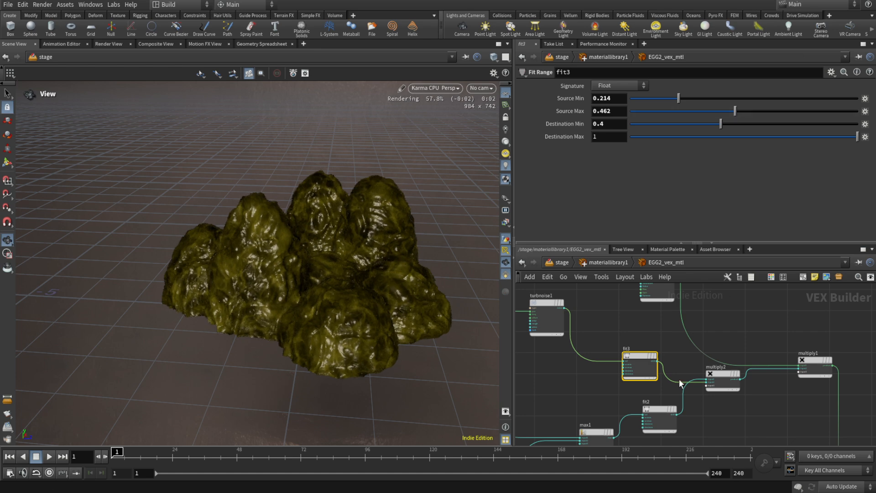
Step: Wire fit3's shift output directly into the classic shader's diffuse colour input to preview the turbulent noise
{"action": "left_click", "coordinate": [657, 361]}
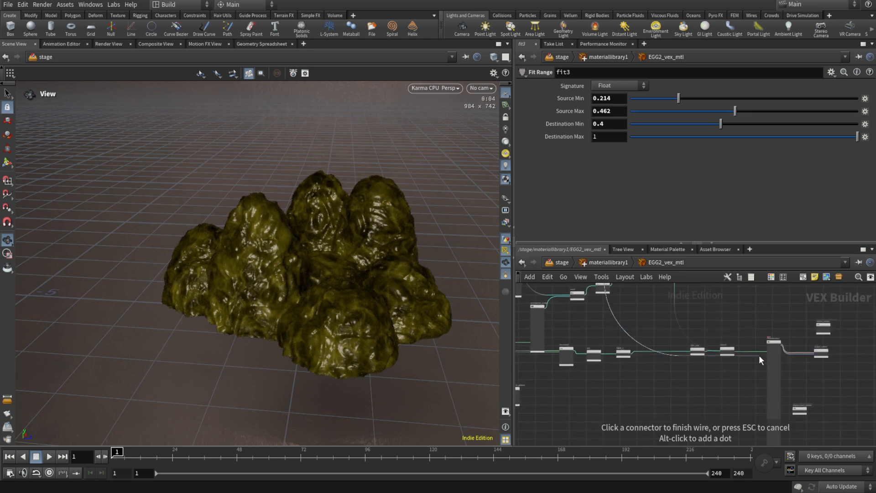
{"action": "left_click", "coordinate": [771, 344]}
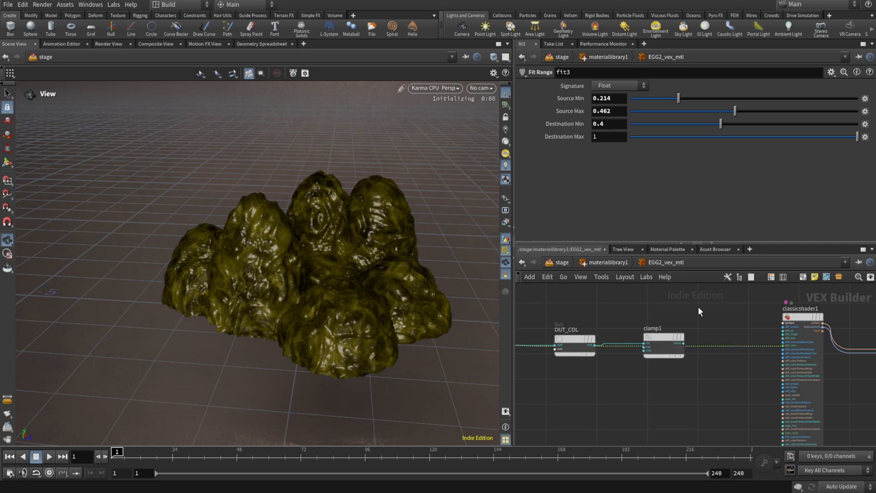
{"action": "scroll", "coordinate": [697, 307], "scroll_direction": "down", "scroll_amount": 3}
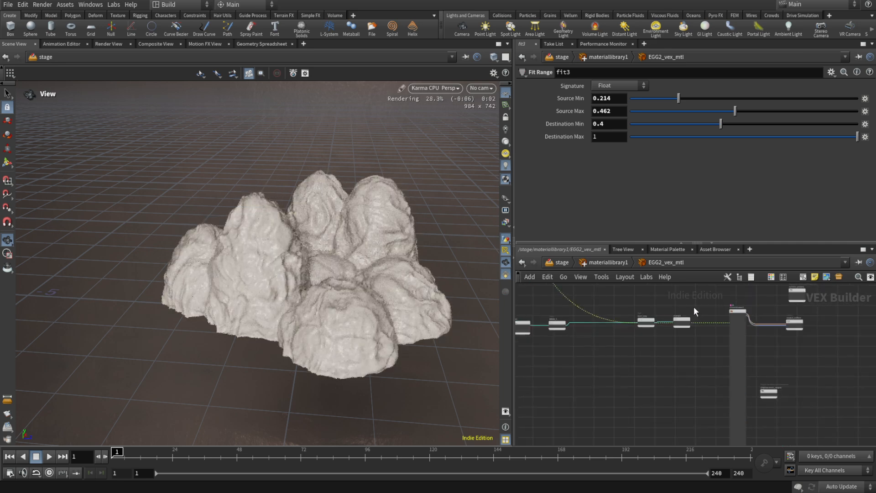
Step: Set fit3's Source Min to about 0.678, Source Max to about 0.886 and Destination Min to about 0.054
{"action": "left_click_drag", "start_coordinate": [678, 98], "coordinate": [643, 97]}
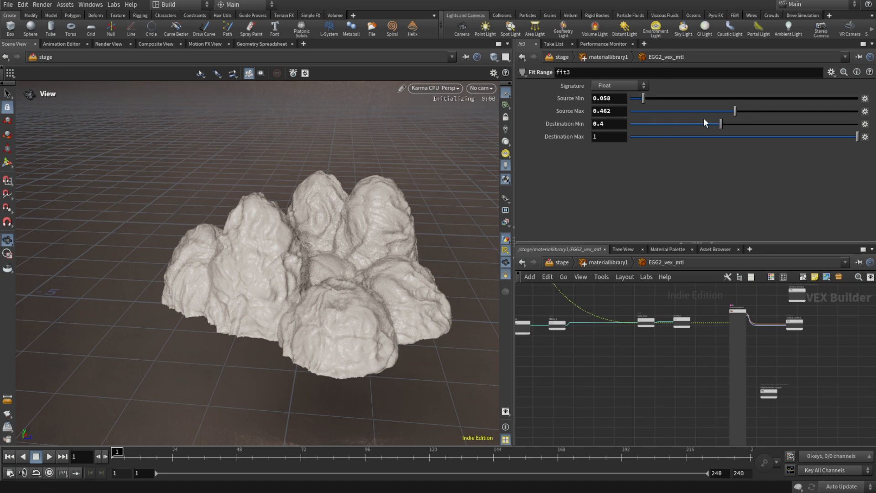
{"action": "left_click", "coordinate": [831, 110]}
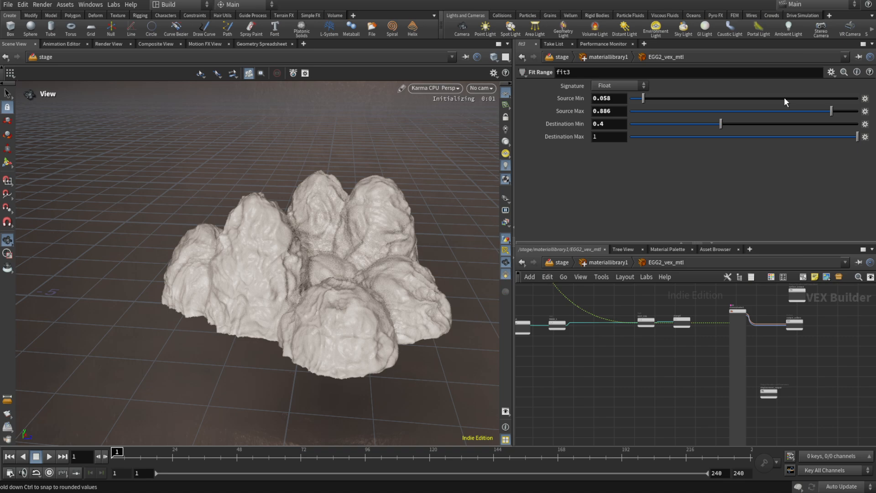
{"action": "left_click", "coordinate": [784, 98]}
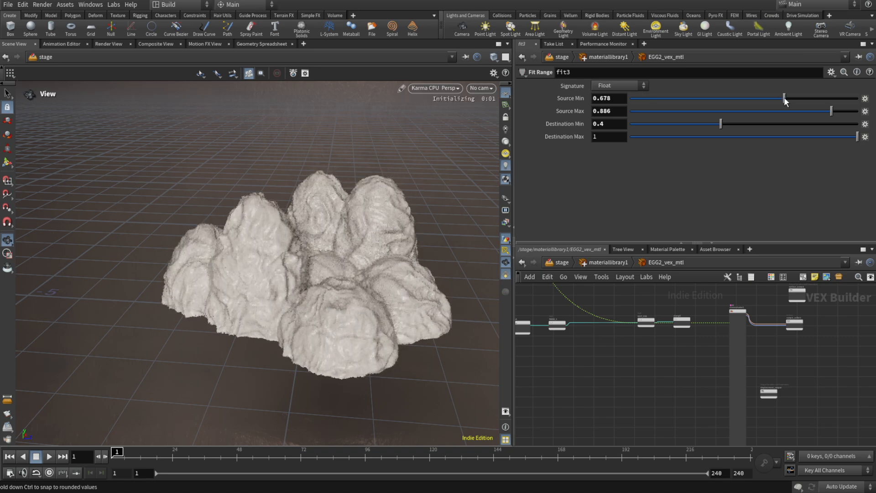
{"action": "middle_click_drag", "start_coordinate": [599, 368], "coordinate": [651, 422]}
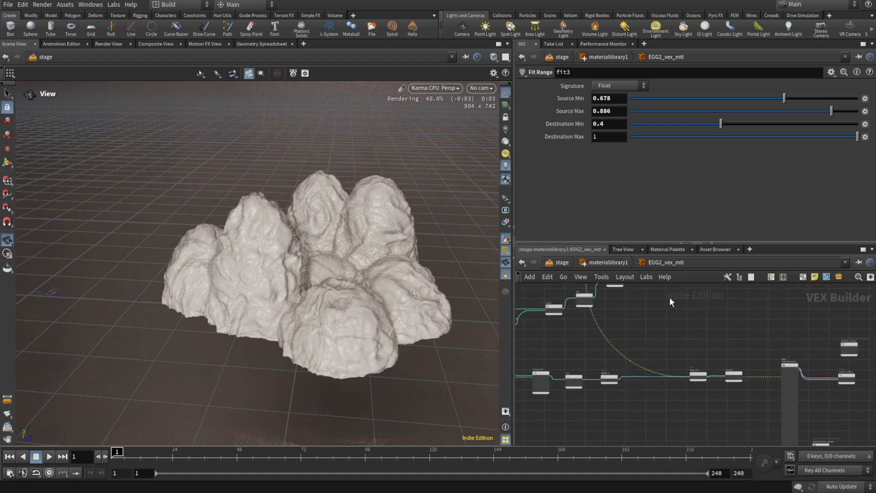
{"action": "left_click", "coordinate": [641, 124]}
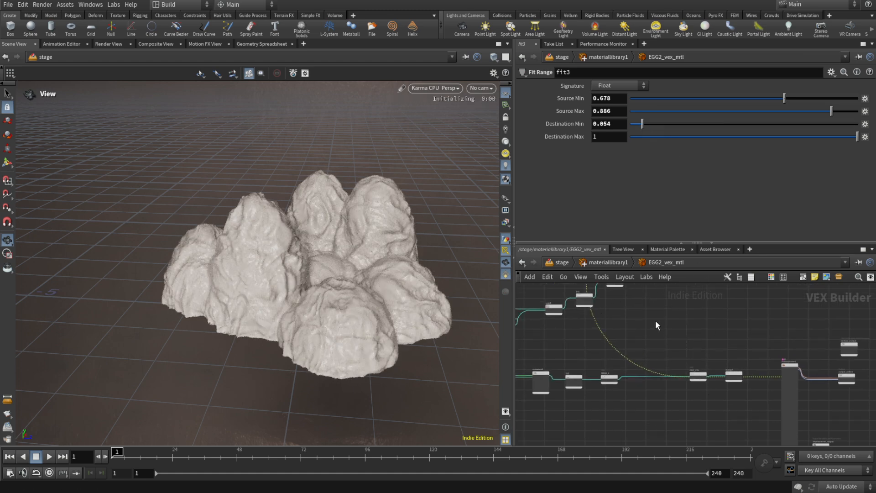
{"action": "middle_click_drag", "start_coordinate": [656, 320], "coordinate": [706, 414]}
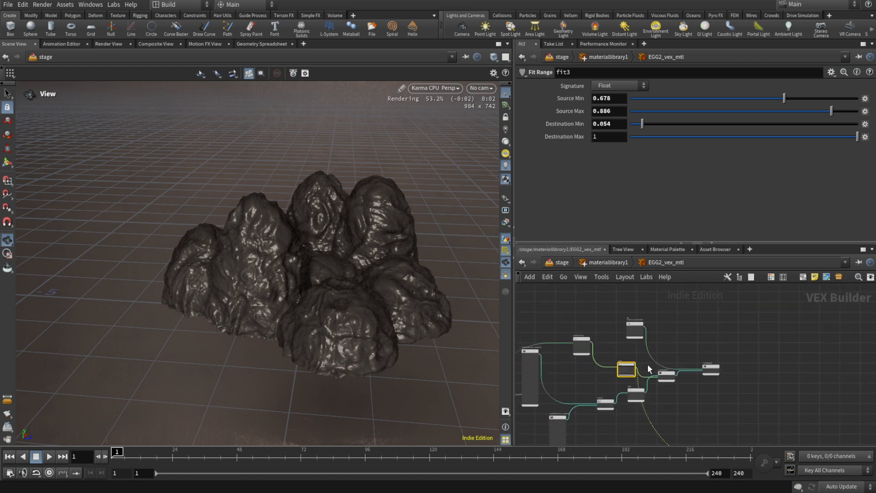
Step: Lower the Source Min of the fit3 Fit Range node to about 0.119
{"action": "scroll", "coordinate": [607, 355], "scroll_direction": "up", "scroll_amount": 5}
{"action": "middle_click_drag", "start_coordinate": [608, 361], "coordinate": [633, 325]}
{"action": "left_click", "coordinate": [547, 309]}
{"action": "left_click", "coordinate": [627, 324]}
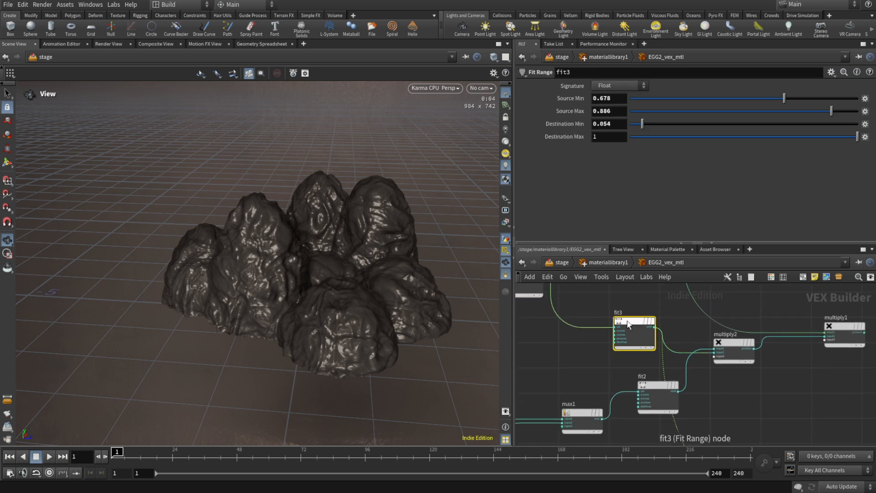
{"action": "left_click", "coordinate": [657, 100]}
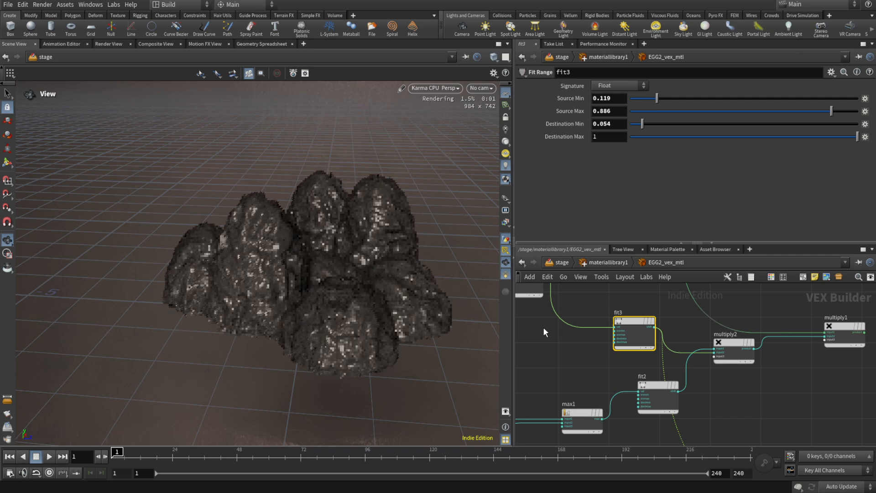
Step: Switch the Turbulent Noise node's Noise Type to Alligator Noise
{"action": "middle_click_drag", "start_coordinate": [542, 328], "coordinate": [573, 390]}
{"action": "left_click", "coordinate": [553, 333]}
{"action": "left_click", "coordinate": [637, 98]}
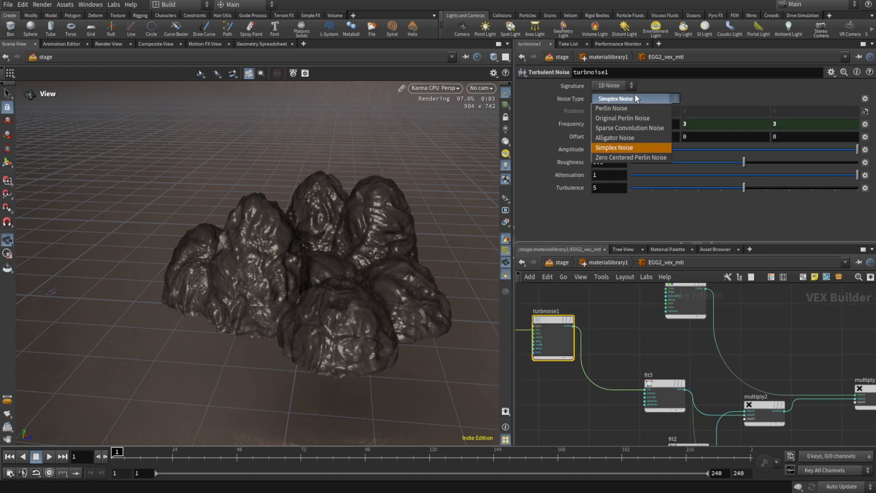
{"action": "left_click", "coordinate": [624, 137]}
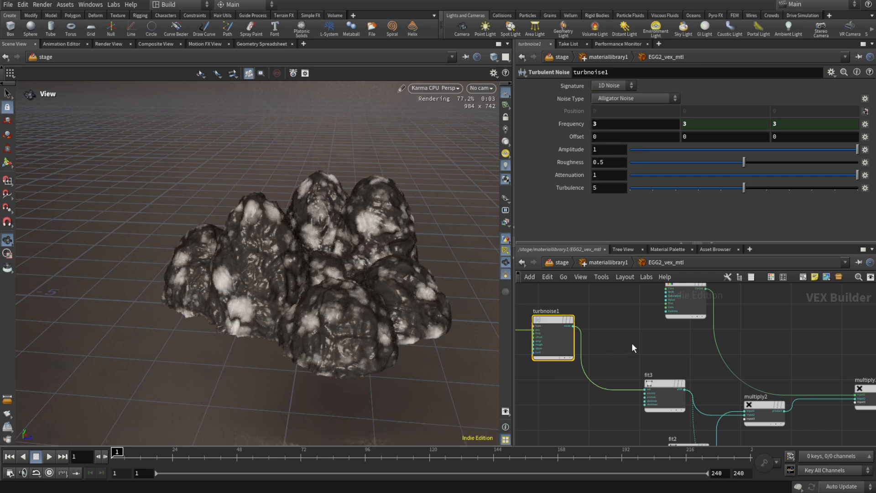
{"action": "scroll", "coordinate": [638, 338], "scroll_direction": "down", "scroll_amount": 3}
{"action": "middle_click_drag", "start_coordinate": [730, 390], "coordinate": [640, 355]}
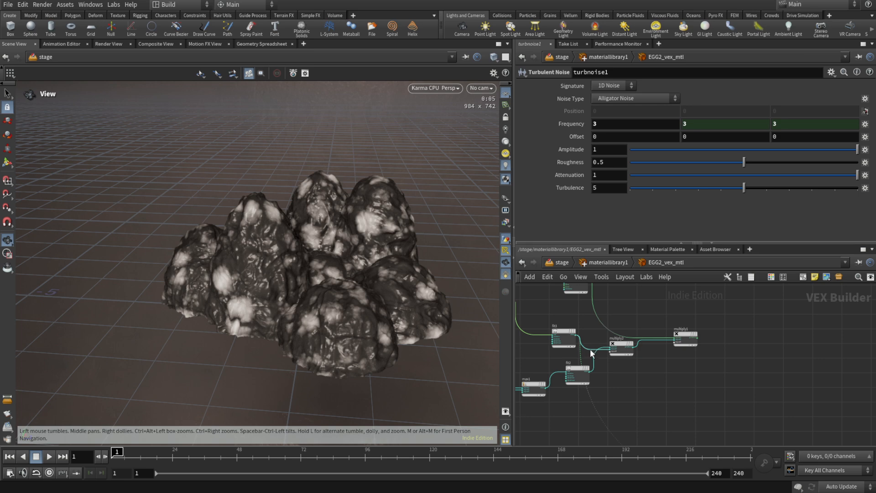
Step: Set the Source Max of the fit3 Fit Range node to about 0.464
{"action": "left_click", "coordinate": [564, 337]}
{"action": "left_click_drag", "start_coordinate": [738, 110], "coordinate": [735, 111]}
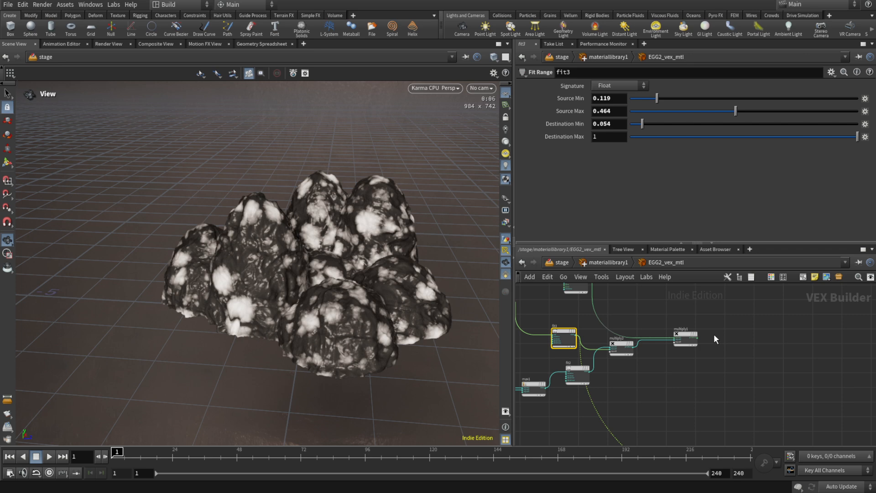
Step: Wire multiply1's product output into the classic shader's diffuse colour input
{"action": "scroll", "coordinate": [697, 343], "scroll_direction": "up", "scroll_amount": 3}
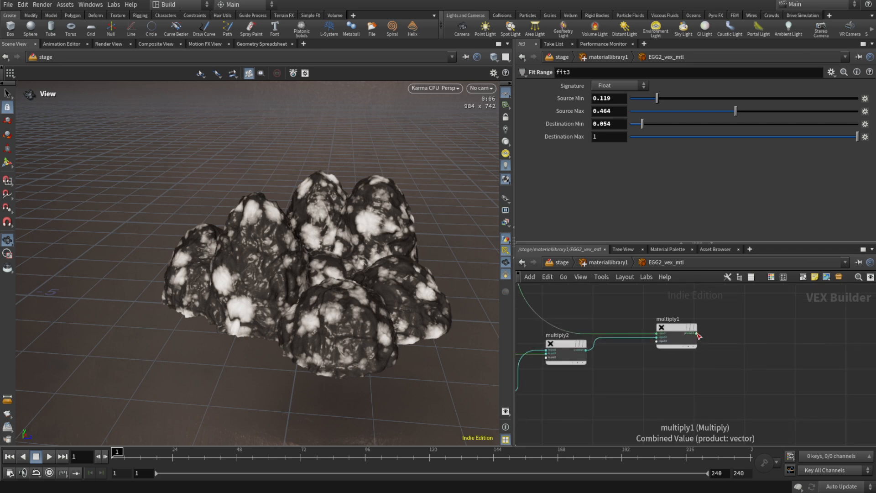
{"action": "left_click", "coordinate": [697, 334]}
{"action": "scroll", "coordinate": [711, 341], "scroll_direction": "down", "scroll_amount": 5}
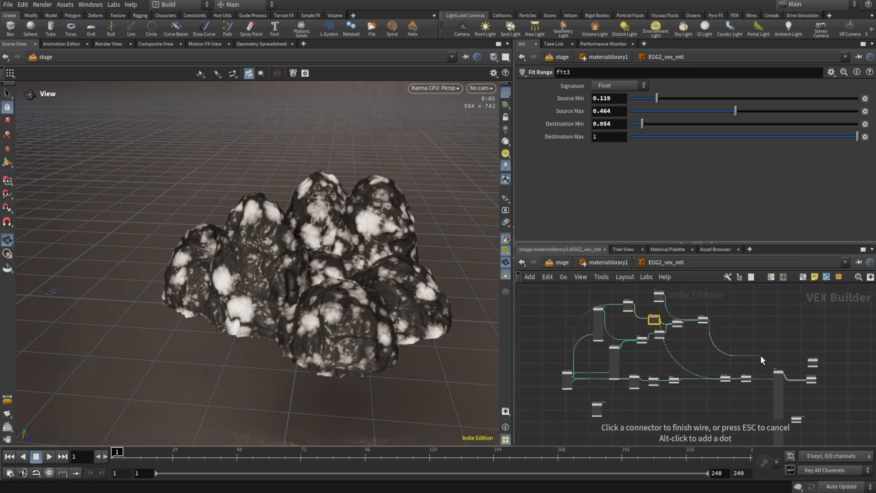
{"action": "scroll", "coordinate": [760, 355], "scroll_direction": "up", "scroll_amount": 6}
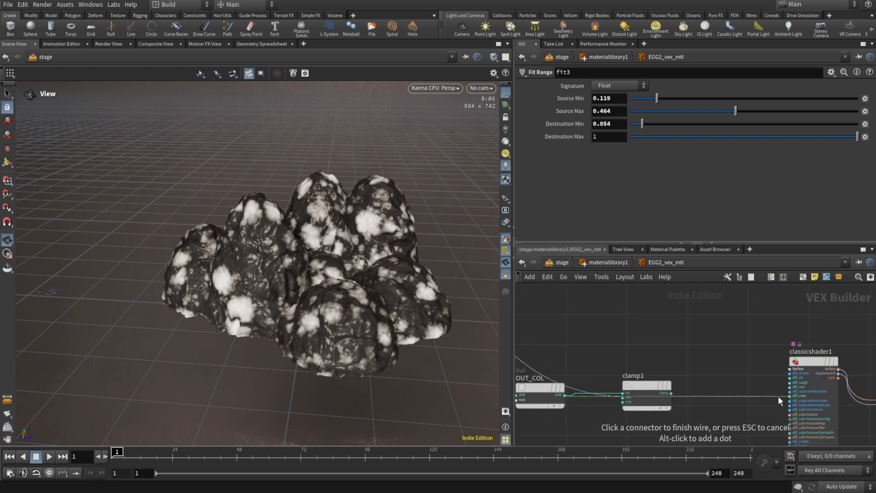
{"action": "left_click", "coordinate": [779, 395]}
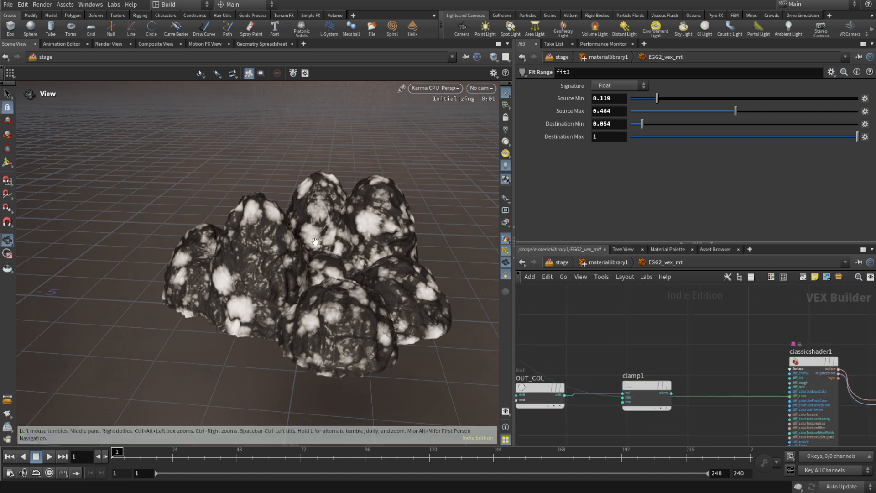
{"action": "scroll", "coordinate": [623, 311], "scroll_direction": "down", "scroll_amount": 5}
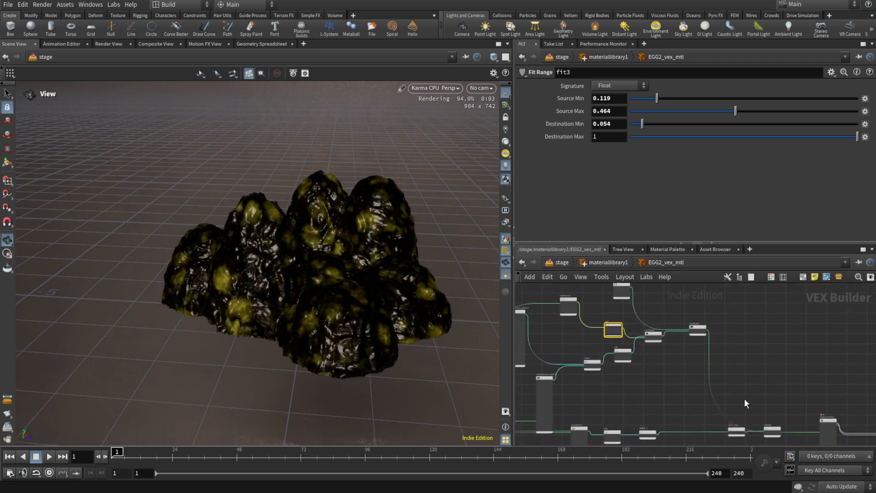
Step: Set the Destination Min of the fit3 Fit Range node to 0.4
{"action": "scroll", "coordinate": [636, 332], "scroll_direction": "up", "scroll_amount": 4}
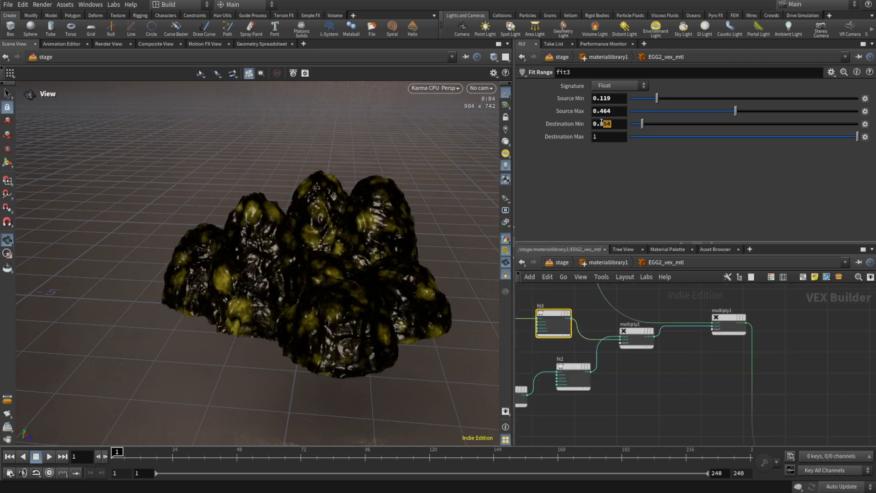
{"action": "left_click_drag", "start_coordinate": [601, 122], "coordinate": [600, 122]}
{"action": "type", "text": "4"}
{"action": "key", "text": "Return"}
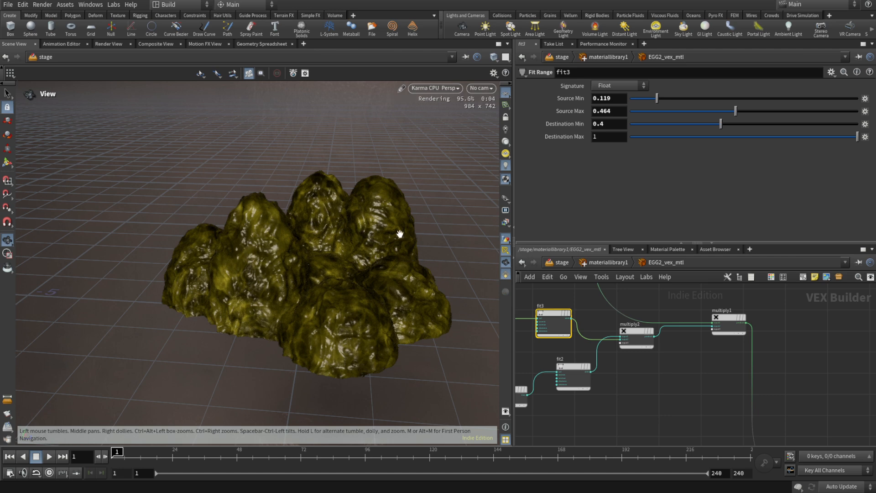
Step: Select the nine noise, fit, colour and multiply nodes of the olive colour setup and move them above the main chain
{"action": "scroll", "coordinate": [673, 379], "scroll_direction": "down", "scroll_amount": 6}
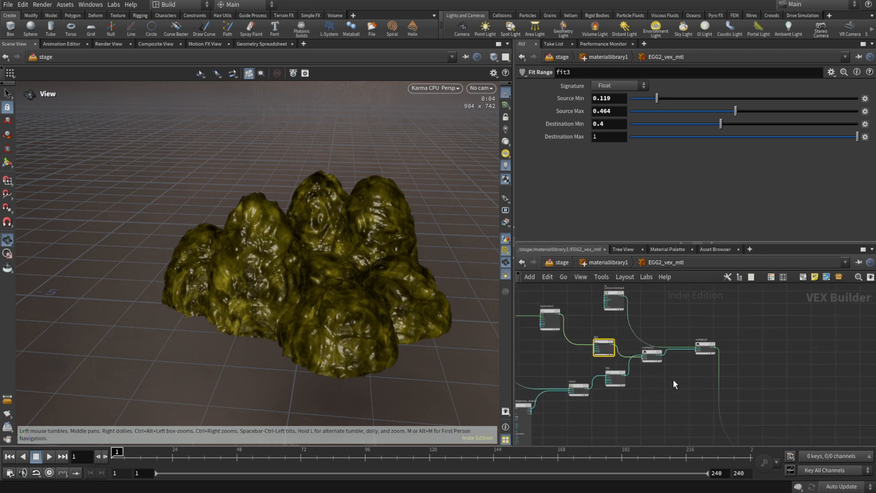
{"action": "middle_click_drag", "start_coordinate": [694, 331], "coordinate": [739, 338]}
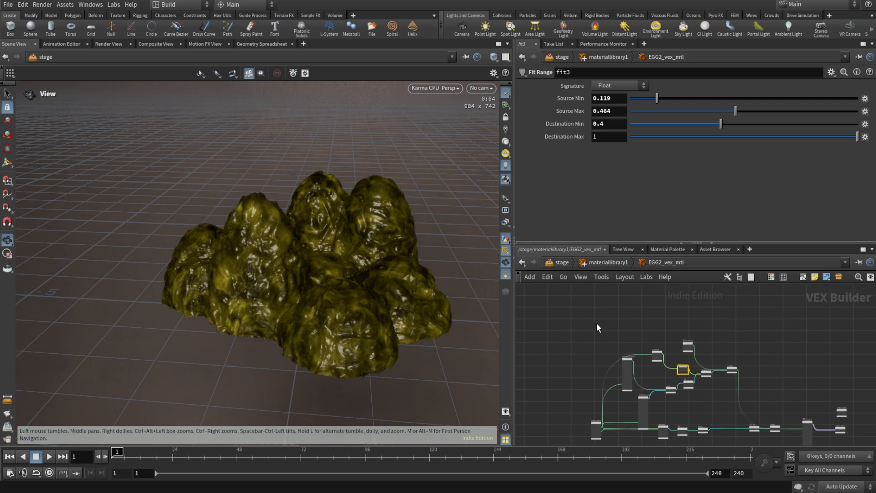
{"action": "left_click_drag", "start_coordinate": [596, 322], "coordinate": [754, 406]}
{"action": "scroll", "coordinate": [738, 379], "scroll_direction": "up", "scroll_amount": 2}
{"action": "left_click_drag", "start_coordinate": [738, 354], "coordinate": [749, 325]}
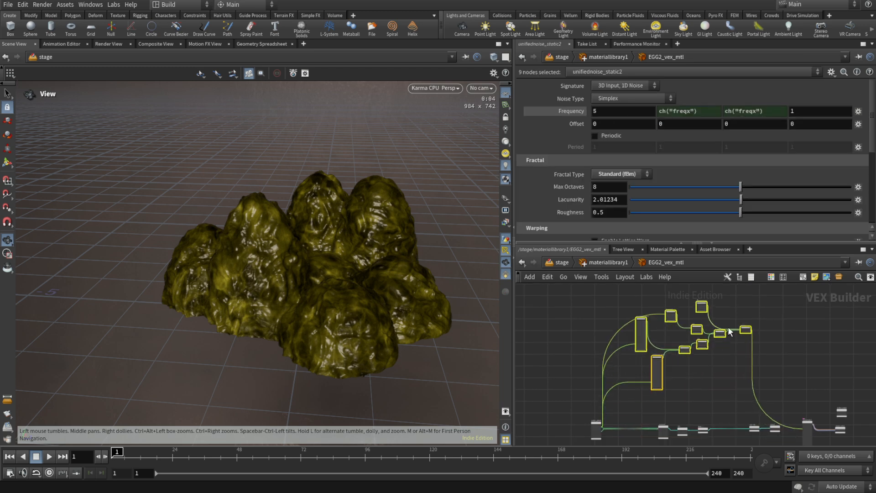
Step: Enclose the nine colour-setup nodes in a network box named LAYER_1
{"action": "left_click_drag", "start_coordinate": [605, 294], "coordinate": [767, 387]}
{"action": "left_click", "coordinate": [803, 277]}
{"action": "scroll", "coordinate": [637, 300], "scroll_direction": "up", "scroll_amount": 4}
{"action": "double_click", "coordinate": [637, 300]}
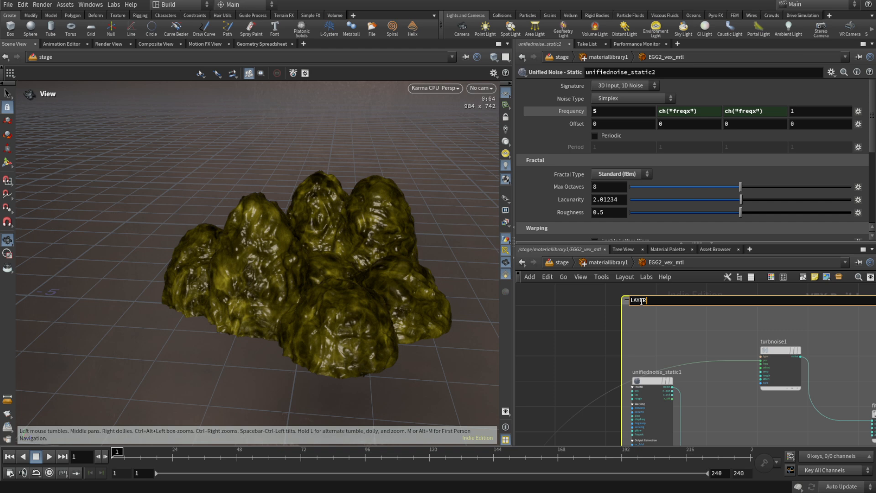
{"action": "type", "text": "LAYER_1"}
{"action": "key", "text": "Return"}
Step: Move the LAYER_1 network box higher above the main chain and shift the chain's first node farther left
{"action": "scroll", "coordinate": [581, 311], "scroll_direction": "down", "scroll_amount": 5}
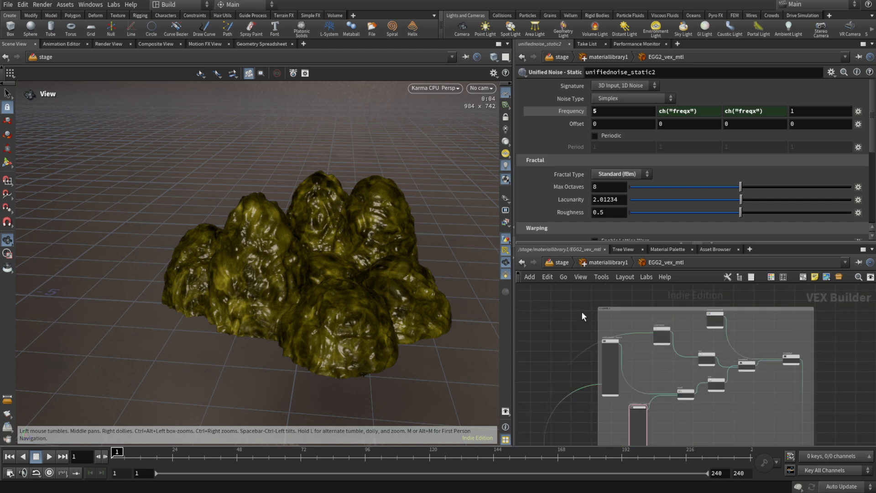
{"action": "middle_click_drag", "start_coordinate": [755, 370], "coordinate": [744, 388]}
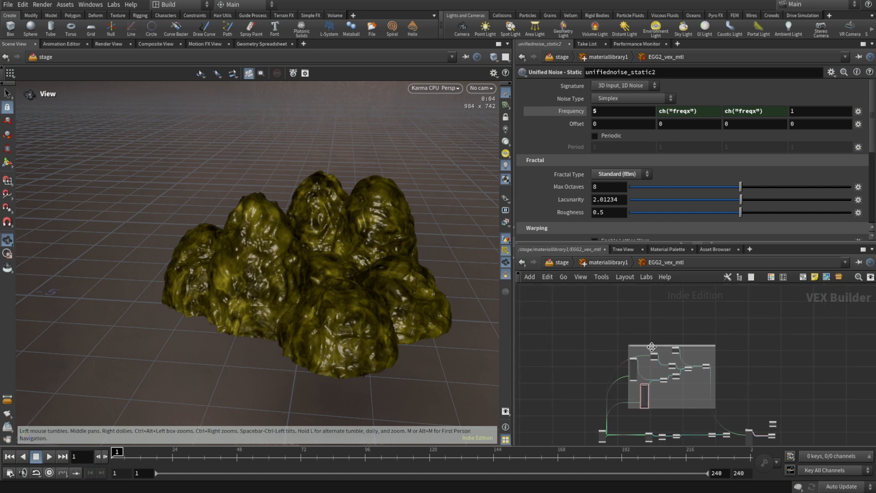
{"action": "left_click_drag", "start_coordinate": [680, 346], "coordinate": [668, 302]}
{"action": "middle_click_drag", "start_coordinate": [710, 332], "coordinate": [711, 318]}
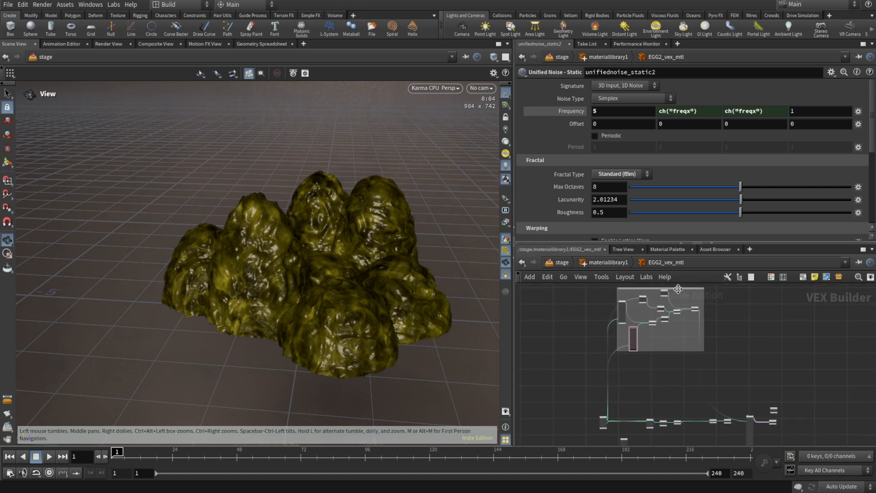
{"action": "scroll", "coordinate": [722, 310], "scroll_direction": "down", "scroll_amount": 3}
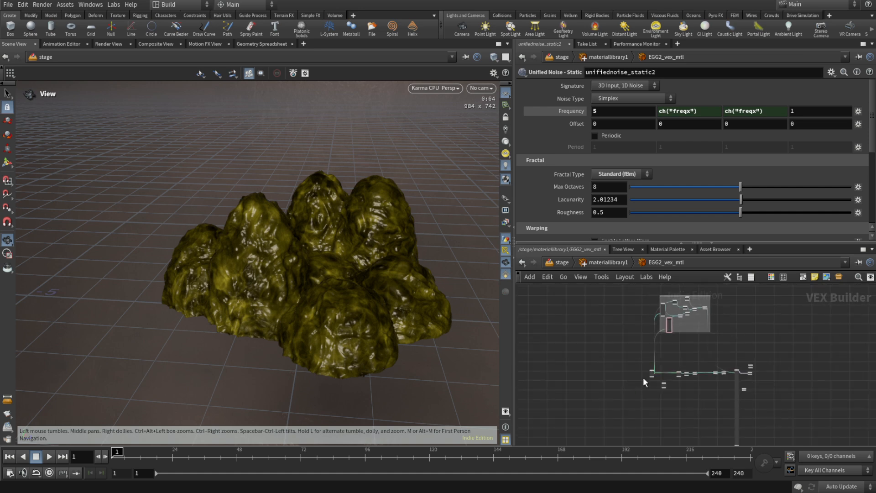
{"action": "left_click_drag", "start_coordinate": [651, 372], "coordinate": [625, 372]}
Step: Duplicate the LAYER_1 box with its nodes below the original and wire the copy's multiply3 output into the classic shader's diffuse colour
{"action": "middle_click_drag", "start_coordinate": [754, 322], "coordinate": [752, 355]}
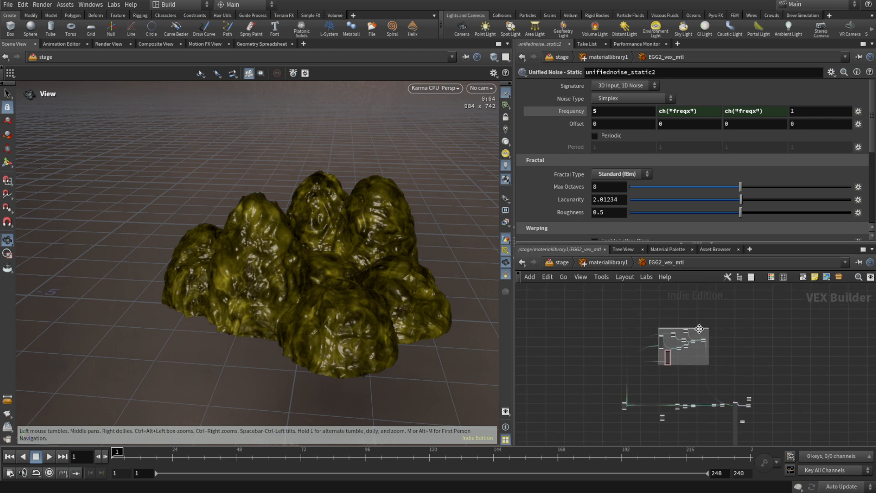
{"action": "mouse_move", "coordinate": [699, 329]}
{"action": "left_mouse_down"}
{"action": "mouse_move", "coordinate": [692, 301]}
{"action": "mouse_move", "coordinate": [688, 339]}
{"action": "left_mouse_up"}
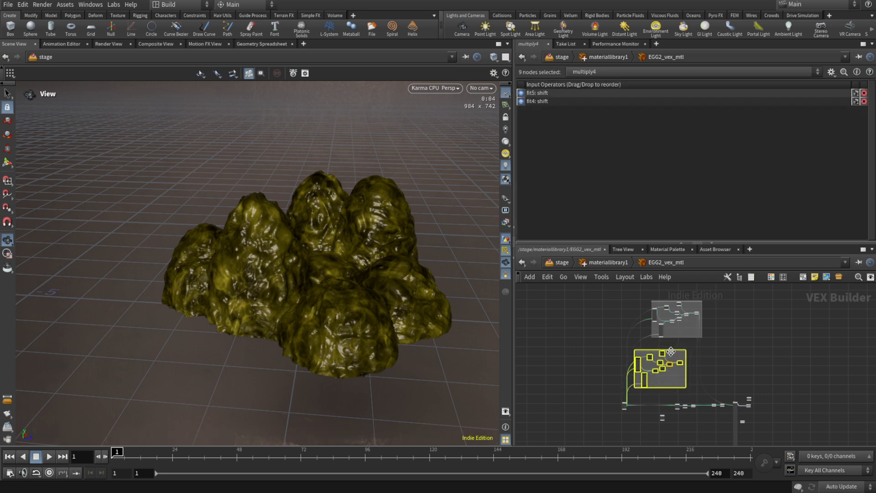
{"action": "scroll", "coordinate": [688, 364], "scroll_direction": "up", "scroll_amount": 8}
{"action": "left_click", "coordinate": [655, 361]}
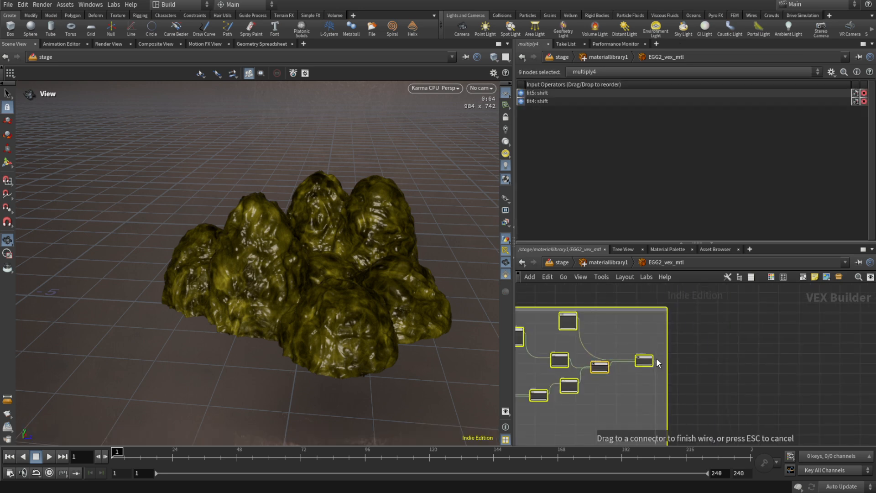
{"action": "scroll", "coordinate": [689, 355], "scroll_direction": "down", "scroll_amount": 4}
{"action": "scroll", "coordinate": [632, 338], "scroll_direction": "up", "scroll_amount": 5}
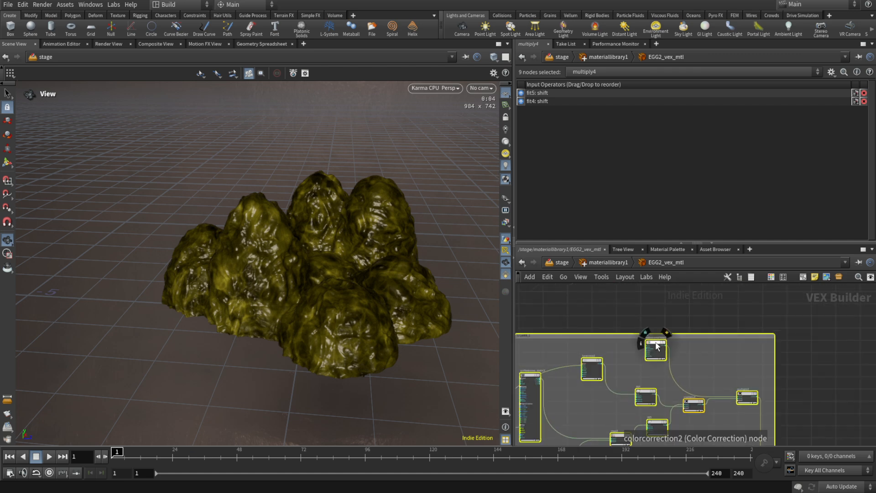
Step: Set colorcorrection2's Color In to a dark red of 0.3, 0.075, 0.075
{"action": "left_click", "coordinate": [656, 349]}
{"action": "left_click", "coordinate": [602, 85]}
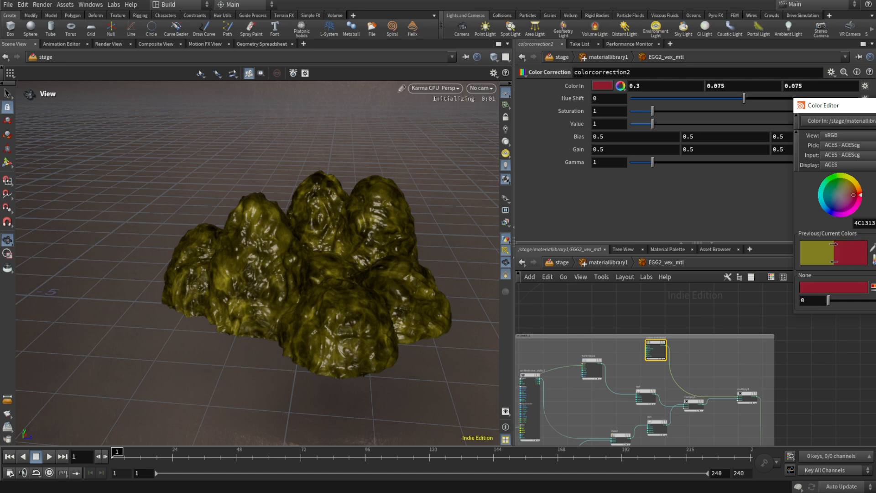
Step: Set all four Offset values of the unifiednoise_static3 node to 210
{"action": "scroll", "coordinate": [581, 327], "scroll_direction": "up", "scroll_amount": 4}
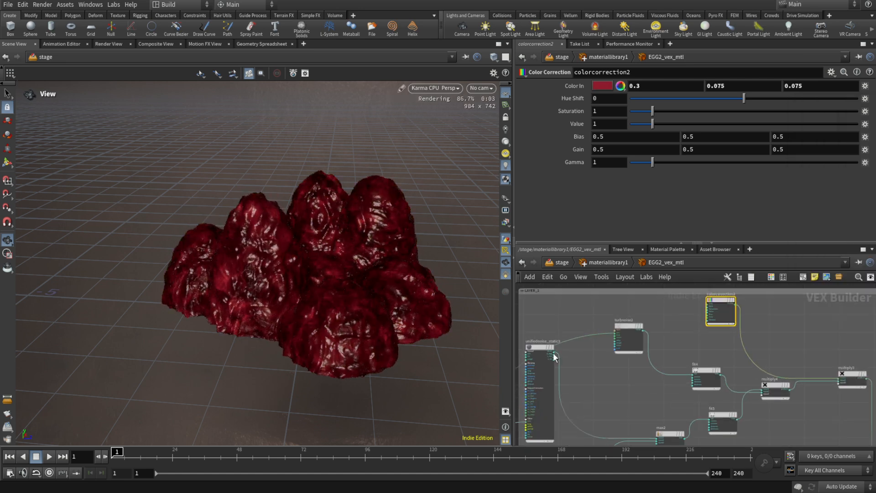
{"action": "left_click", "coordinate": [537, 348]}
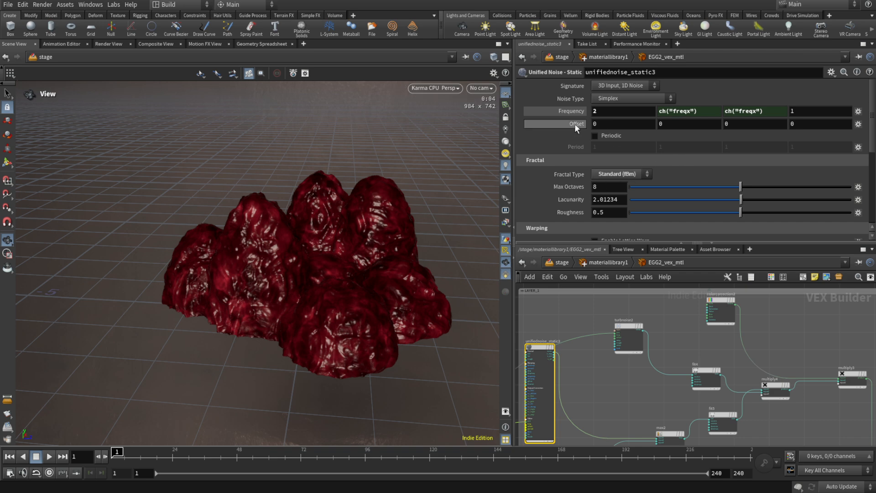
{"action": "middle_click_drag", "start_coordinate": [575, 125], "coordinate": [669, 90]}
Step: Set every Offset component to 50 on turbnoise2 and to 240 on unifiednoise_static4
{"action": "scroll", "coordinate": [609, 392], "scroll_direction": "down", "scroll_amount": 2}
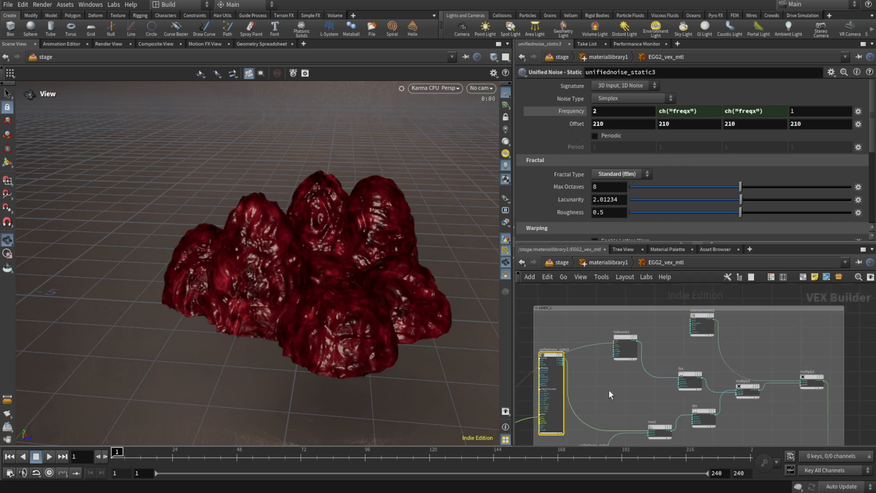
{"action": "middle_click_drag", "start_coordinate": [615, 369], "coordinate": [629, 322]}
{"action": "left_click", "coordinate": [640, 293]}
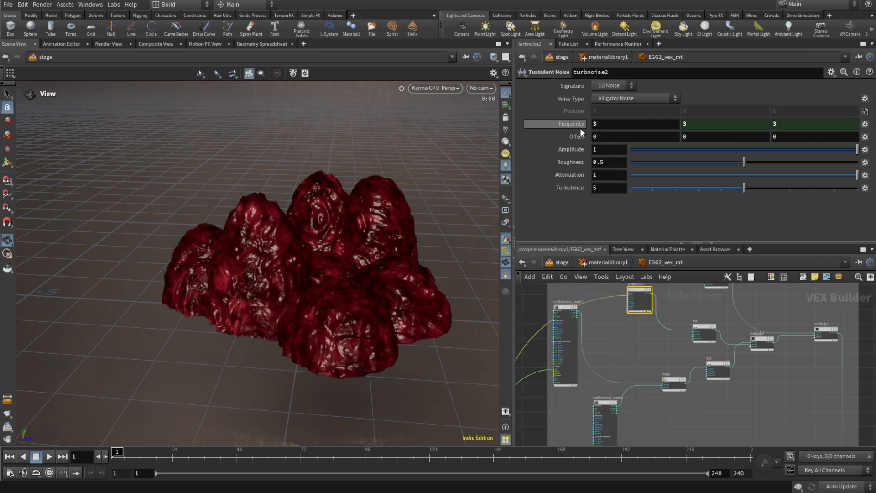
{"action": "middle_click_drag", "start_coordinate": [576, 140], "coordinate": [680, 91]}
{"action": "left_click", "coordinate": [605, 402]}
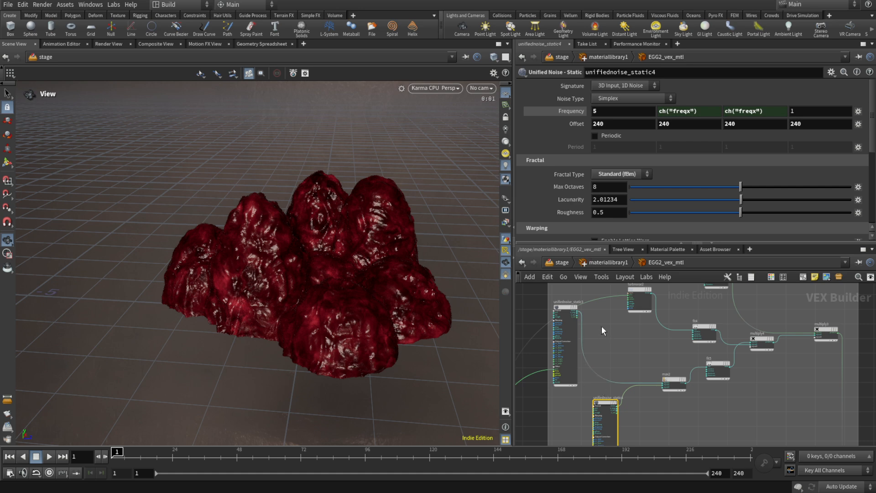
Step: Switch the Noise Type of unifiednoise_static3 and unifiednoise_static4 to Perlin
{"action": "left_click", "coordinate": [564, 306]}
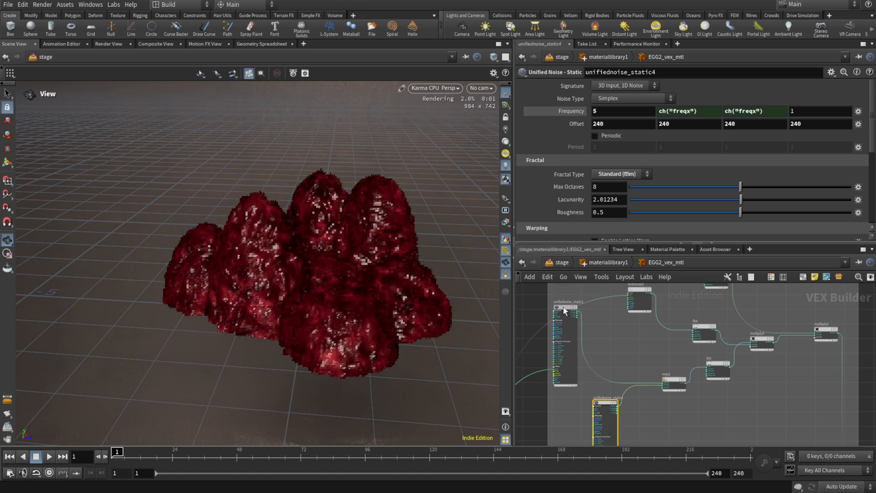
{"action": "left_click", "coordinate": [620, 98]}
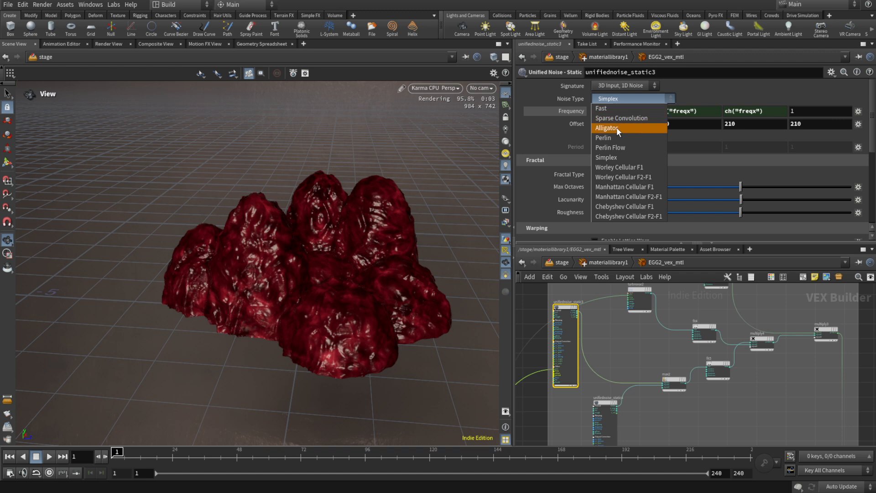
{"action": "left_click", "coordinate": [615, 140]}
{"action": "left_click", "coordinate": [606, 404]}
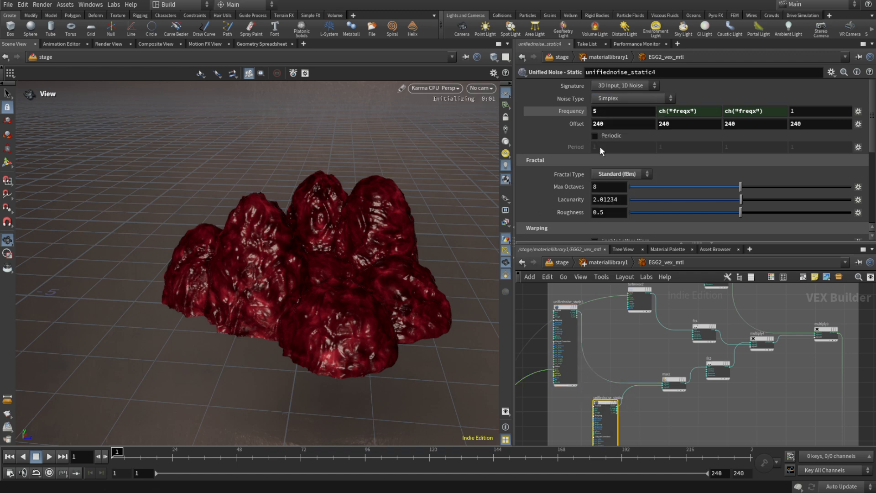
{"action": "left_click", "coordinate": [605, 98]}
{"action": "left_click", "coordinate": [609, 137]}
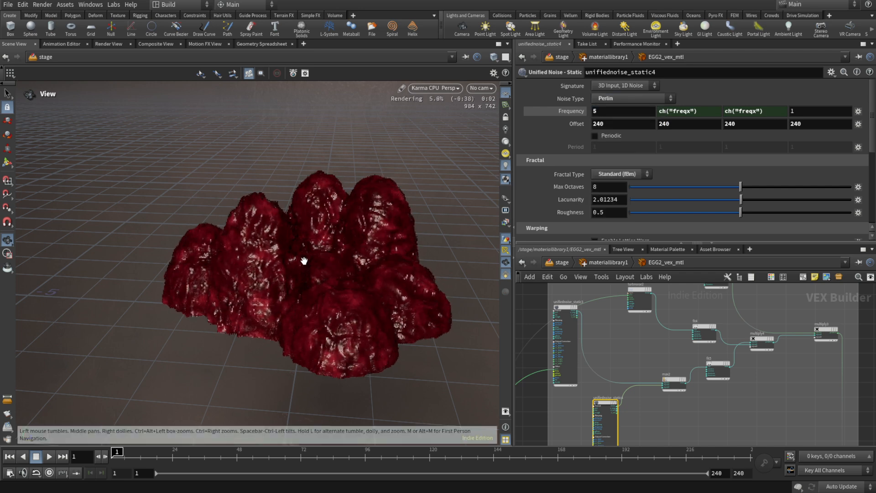
Step: Switch turbnoise2's Noise Type to Original Perlin Noise
{"action": "left_click", "coordinate": [640, 299]}
{"action": "left_click", "coordinate": [608, 100]}
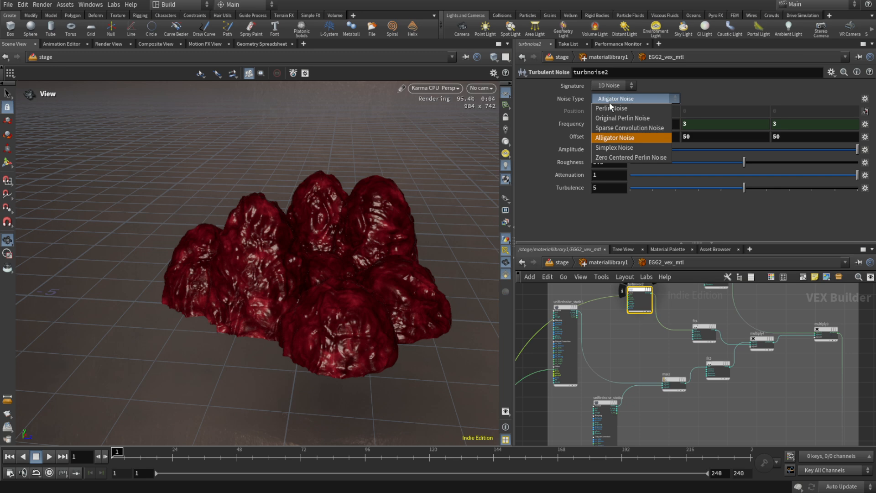
{"action": "left_click", "coordinate": [615, 119]}
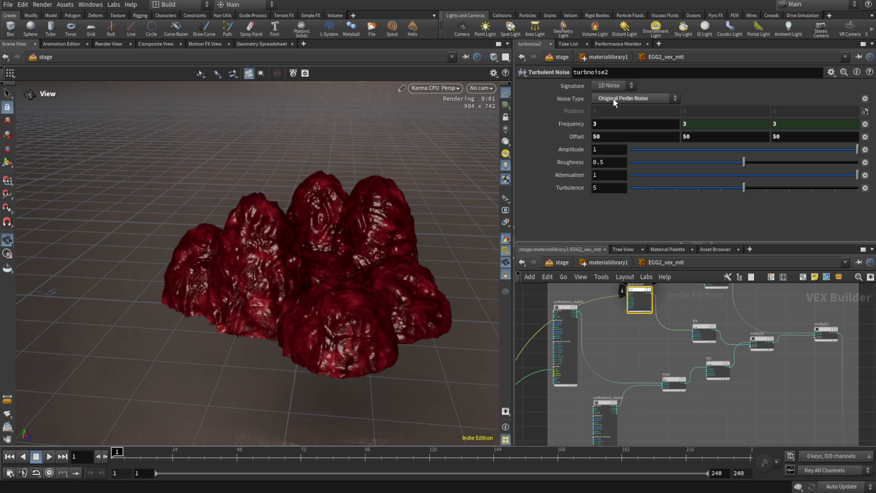
Step: Set turbnoise2's Frequency to 5
{"action": "left_click_drag", "start_coordinate": [601, 124], "coordinate": [575, 128]}
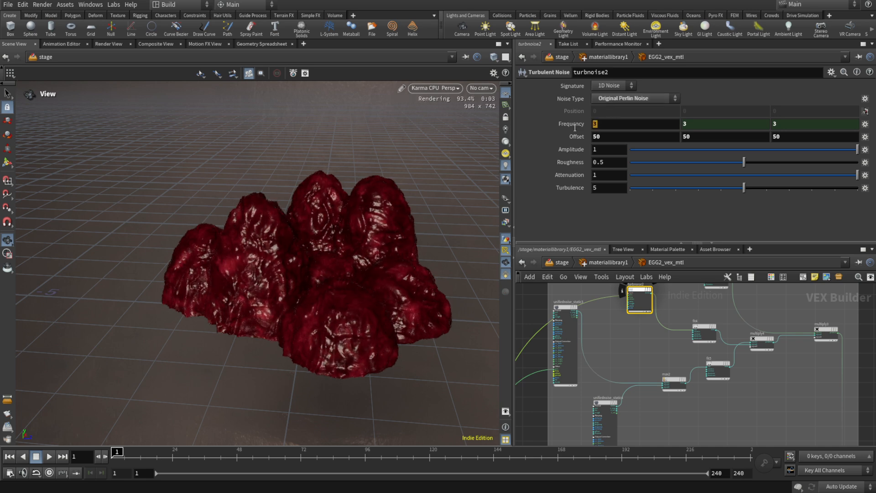
{"action": "type", "text": "5"}
{"action": "key", "text": "Return"}
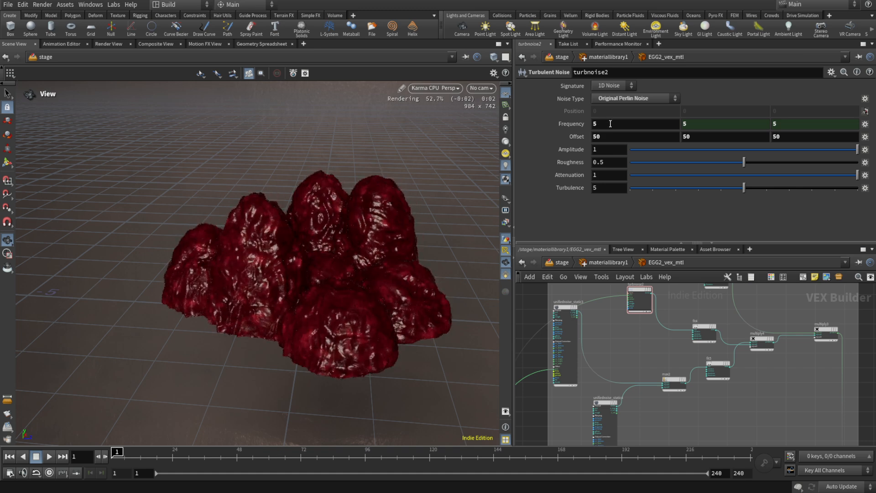
Step: Raise turbnoise2's Frequency to 10
{"action": "left_click_drag", "start_coordinate": [611, 123], "coordinate": [578, 122]}
{"action": "type", "text": "10"}
{"action": "key", "text": "Return"}
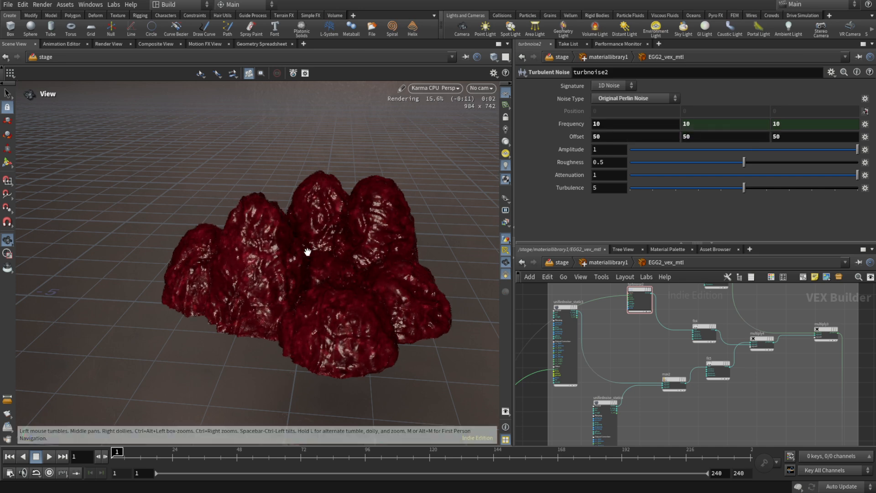
Step: Rename the network box around the duplicated red noise nodes to LAYER_2
{"action": "scroll", "coordinate": [775, 405], "scroll_direction": "down", "scroll_amount": 6}
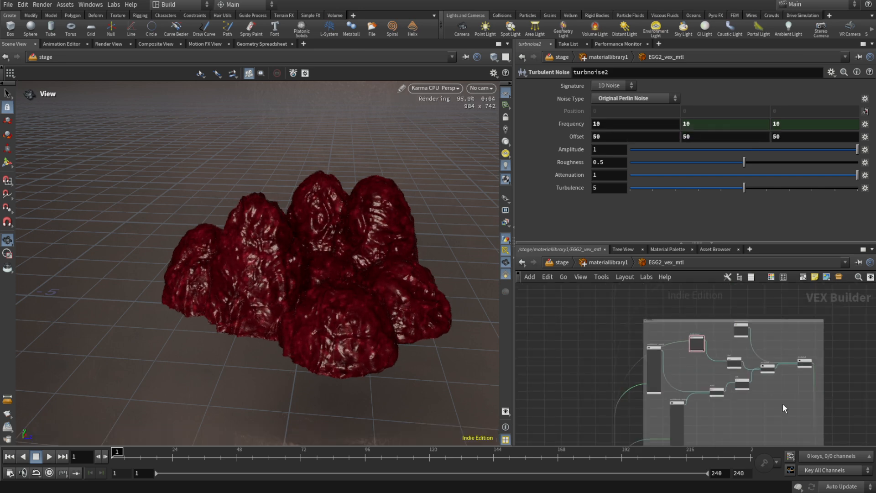
{"action": "middle_click_drag", "start_coordinate": [788, 403], "coordinate": [656, 361]}
{"action": "scroll", "coordinate": [658, 362], "scroll_direction": "down", "scroll_amount": 1}
{"action": "scroll", "coordinate": [588, 325], "scroll_direction": "up", "scroll_amount": 9}
{"action": "scroll", "coordinate": [586, 307], "scroll_direction": "up", "scroll_amount": 3}
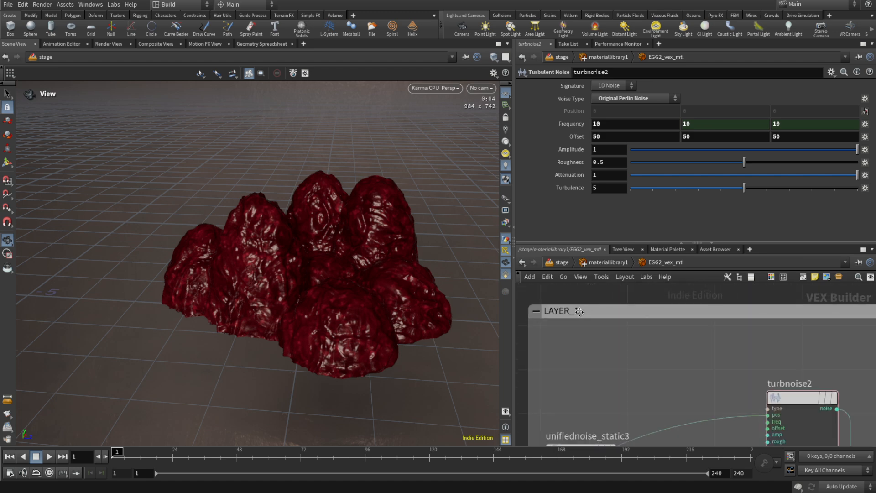
{"action": "double_click", "coordinate": [605, 313]}
{"action": "key", "text": "Return"}
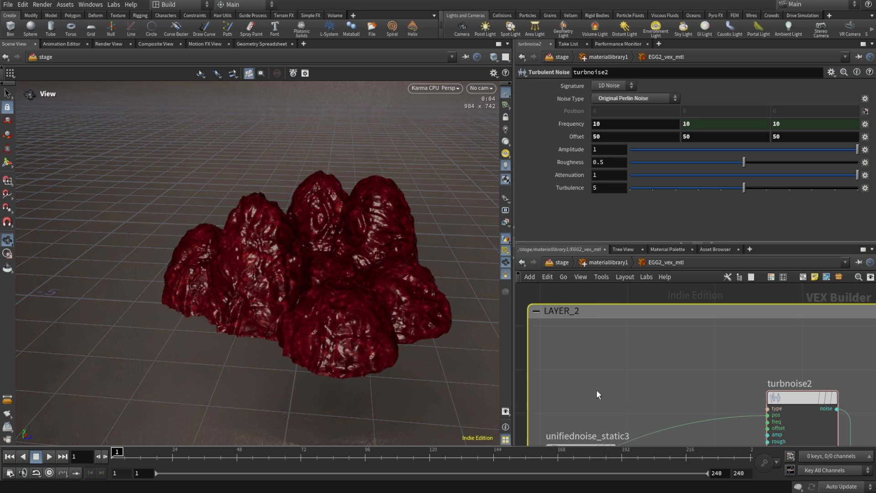
Step: Shift the curvature, fit1 and MASK_1 nodes back along their chain to leave space before OUT_COL
{"action": "scroll", "coordinate": [596, 390], "scroll_direction": "down", "scroll_amount": 6}
{"action": "scroll", "coordinate": [773, 345], "scroll_direction": "down", "scroll_amount": 3}
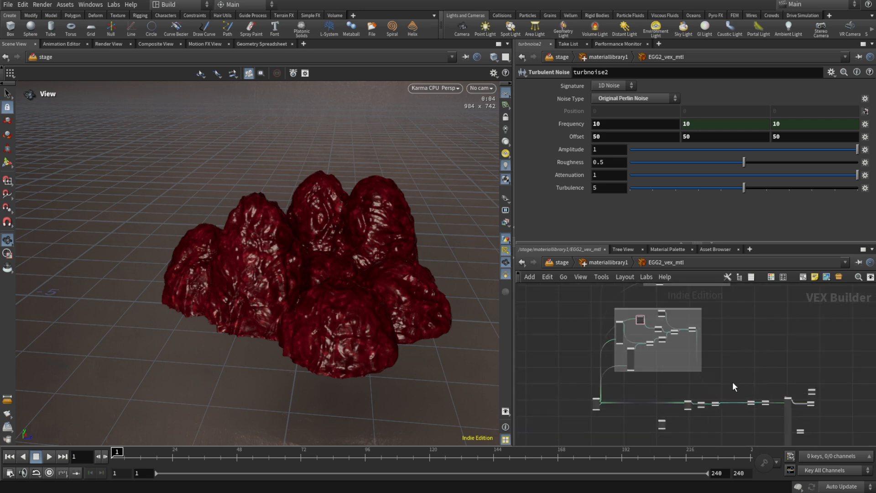
{"action": "scroll", "coordinate": [732, 381], "scroll_direction": "up", "scroll_amount": 3}
{"action": "middle_click_drag", "start_coordinate": [737, 353], "coordinate": [704, 427]}
{"action": "middle_click_drag", "start_coordinate": [719, 398], "coordinate": [717, 318]}
{"action": "scroll", "coordinate": [624, 433], "scroll_direction": "up", "scroll_amount": 6}
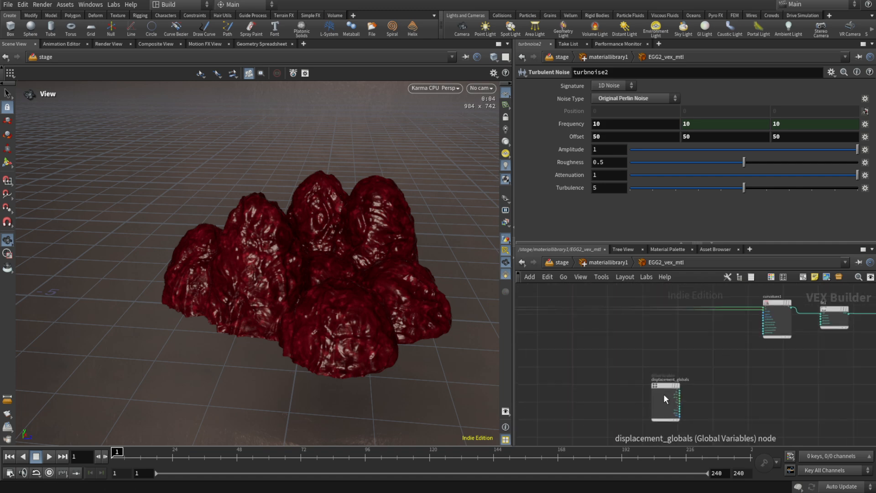
{"action": "scroll", "coordinate": [721, 362], "scroll_direction": "down", "scroll_amount": 1}
{"action": "middle_click_drag", "start_coordinate": [782, 354], "coordinate": [734, 402]}
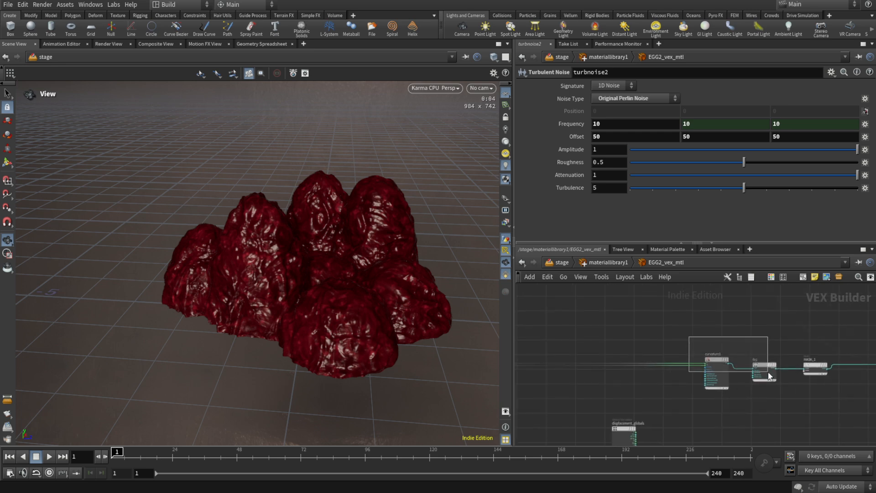
{"action": "left_click_drag", "start_coordinate": [768, 372], "coordinate": [700, 369]}
{"action": "left_click_drag", "start_coordinate": [814, 368], "coordinate": [747, 372]}
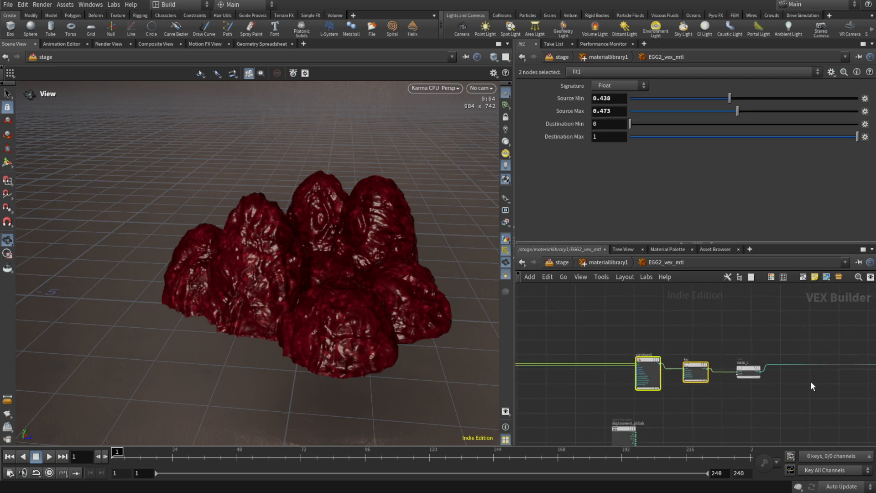
Step: Add a Multiply node beside LAYER_1 and wire the multiply1 product into its first input
{"action": "scroll", "coordinate": [683, 385], "scroll_direction": "down", "scroll_amount": 8}
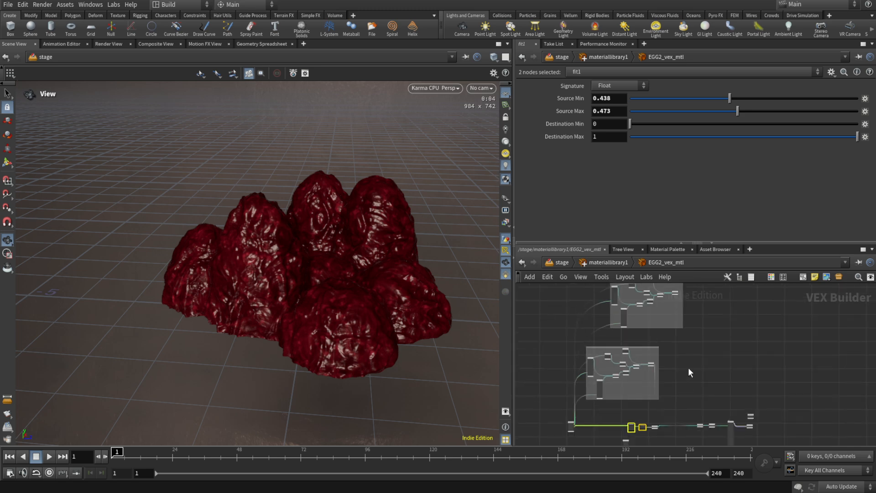
{"action": "left_click", "coordinate": [711, 339]}
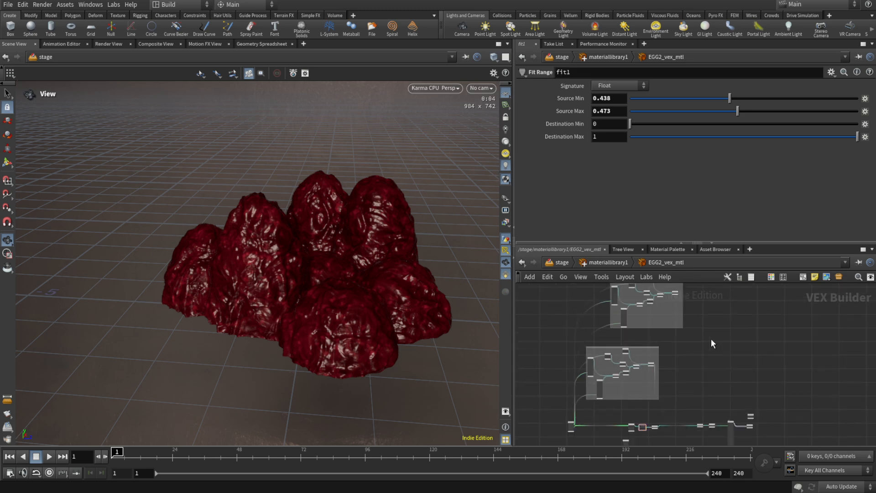
{"action": "key", "text": "Tab"}
{"action": "type", "text": "mult"}
{"action": "key", "text": "Return"}
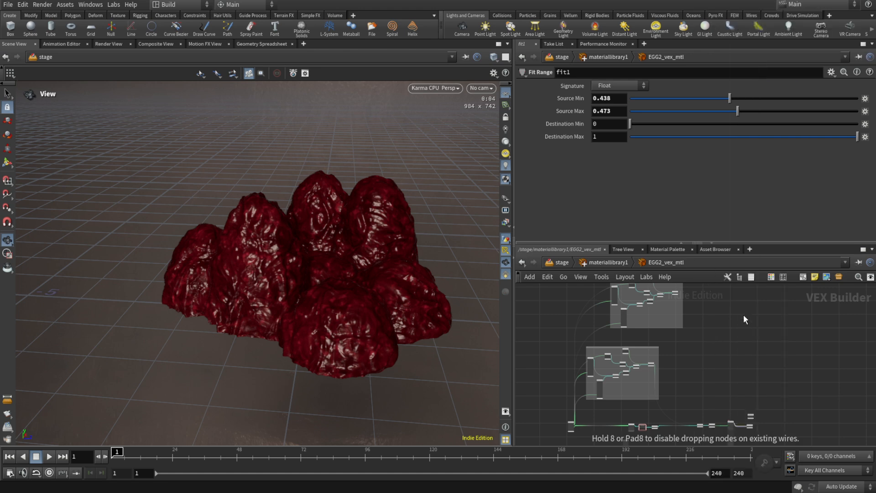
{"action": "left_click", "coordinate": [705, 303]}
{"action": "scroll", "coordinate": [686, 371], "scroll_direction": "up", "scroll_amount": 3}
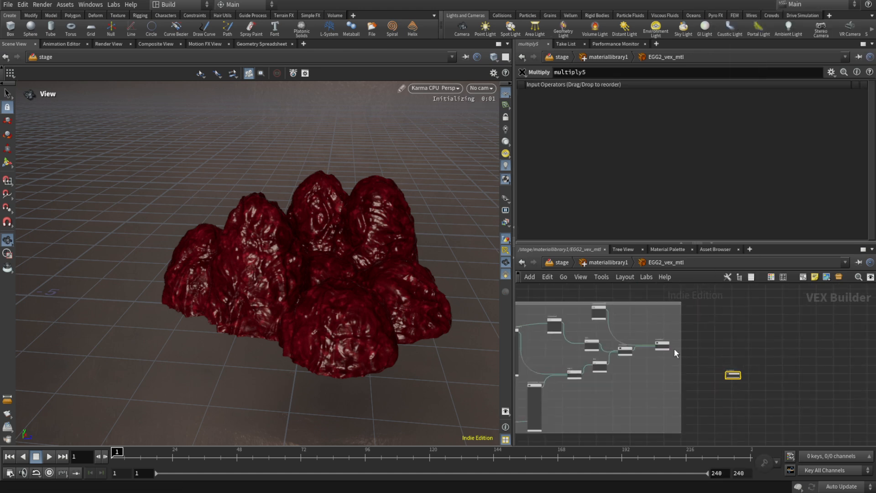
{"action": "scroll", "coordinate": [674, 349], "scroll_direction": "up", "scroll_amount": 5}
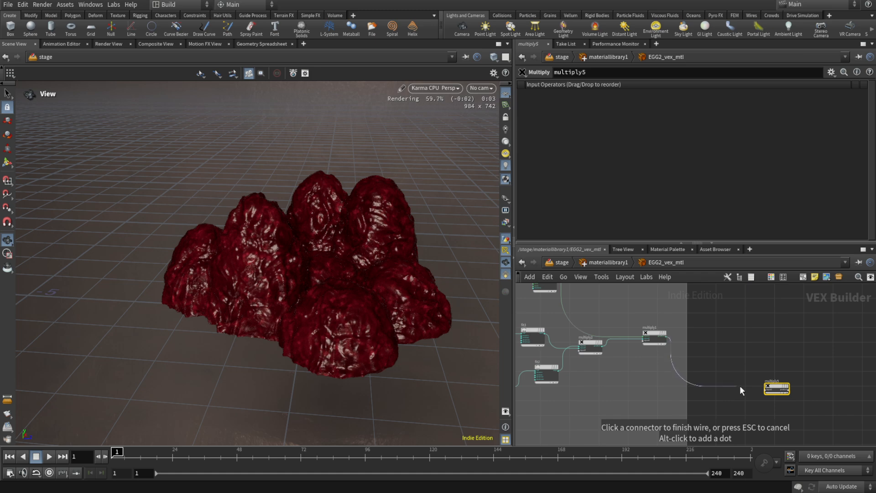
{"action": "left_click", "coordinate": [754, 389]}
Step: Connect the MASK_1 output to the second input of multiply5
{"action": "scroll", "coordinate": [752, 397], "scroll_direction": "down", "scroll_amount": 3}
{"action": "scroll", "coordinate": [709, 419], "scroll_direction": "up", "scroll_amount": 5}
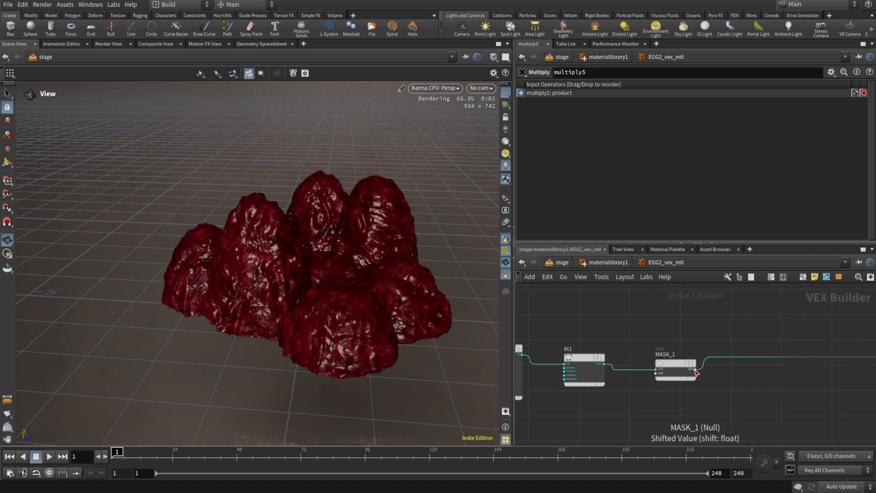
{"action": "left_click", "coordinate": [695, 370]}
{"action": "scroll", "coordinate": [697, 371], "scroll_direction": "down", "scroll_amount": 3}
{"action": "scroll", "coordinate": [697, 372], "scroll_direction": "down", "scroll_amount": 3}
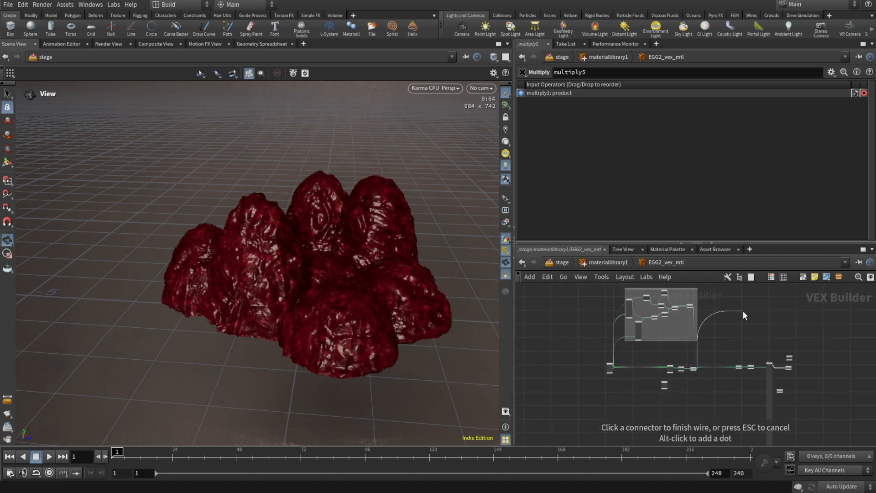
{"action": "middle_click_drag", "start_coordinate": [743, 311], "coordinate": [723, 406]}
{"action": "scroll", "coordinate": [718, 343], "scroll_direction": "up", "scroll_amount": 4}
{"action": "scroll", "coordinate": [729, 335], "scroll_direction": "up", "scroll_amount": 2}
{"action": "left_click", "coordinate": [730, 335]}
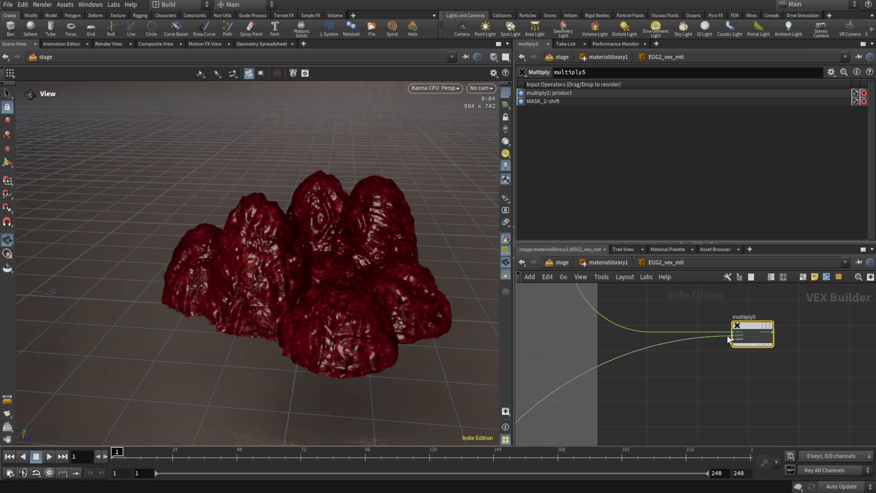
Step: Duplicate multiply5 beside LAYER_2 and feed its first input from LAYER_2's multiply3 product, keeping the MASK_1 connection
{"action": "scroll", "coordinate": [732, 336], "scroll_direction": "down", "scroll_amount": 3}
{"action": "left_click_drag", "start_coordinate": [734, 336], "coordinate": [726, 416], "text": "alt"}
{"action": "middle_click_drag", "start_coordinate": [761, 406], "coordinate": [733, 368]}
{"action": "scroll", "coordinate": [619, 376], "scroll_direction": "up", "scroll_amount": 5}
{"action": "left_click", "coordinate": [656, 334]}
{"action": "scroll", "coordinate": [683, 335], "scroll_direction": "down", "scroll_amount": 4}
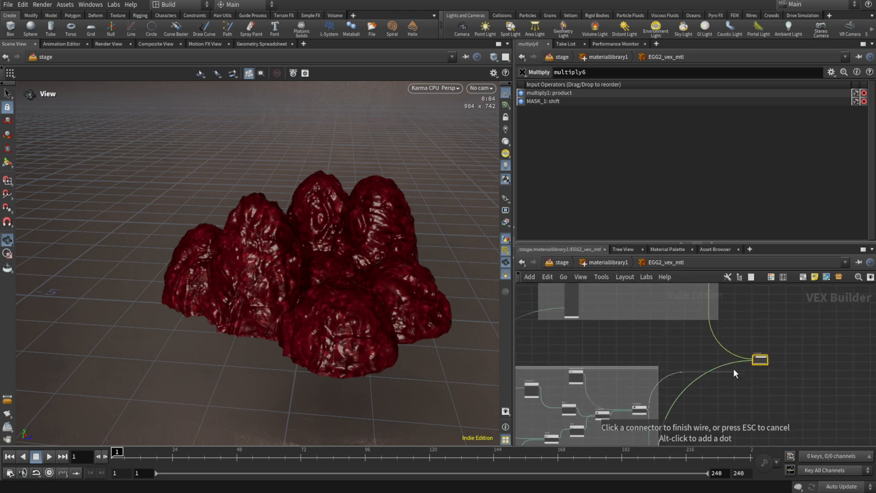
{"action": "scroll", "coordinate": [735, 362], "scroll_direction": "up", "scroll_amount": 5}
{"action": "left_click", "coordinate": [771, 344]}
{"action": "scroll", "coordinate": [771, 344], "scroll_direction": "down", "scroll_amount": 4}
Step: Insert a Complement node on the wire from MASK_1 to multiply6 to invert the mask for LAYER_2
{"action": "key", "text": "Tab"}
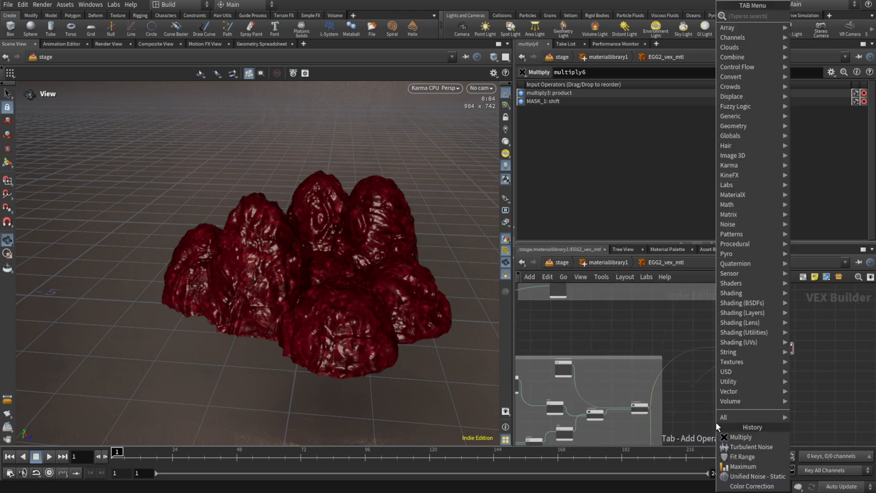
{"action": "type", "text": "com"}
{"action": "key", "text": "Down"}
{"action": "key", "text": "Return"}
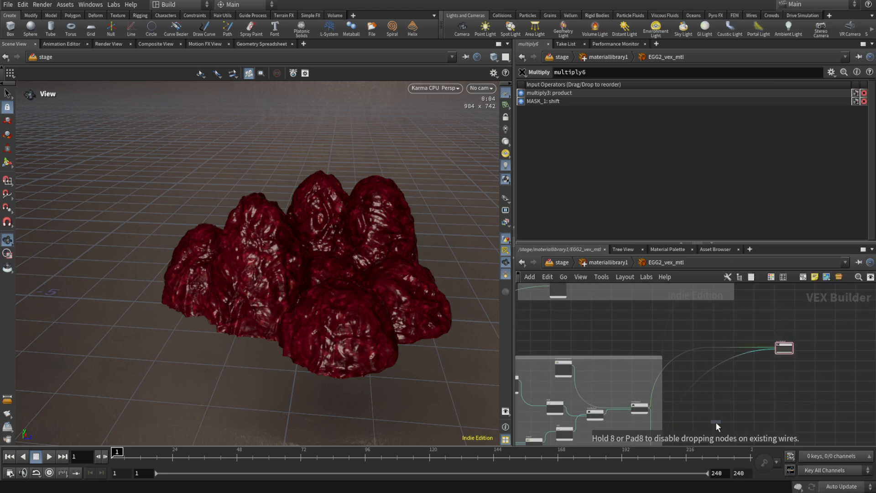
{"action": "left_click", "coordinate": [706, 377]}
Step: Add a Maximum node after the two masked layers and wire the multiply5 product into it
{"action": "middle_click_drag", "start_coordinate": [719, 381], "coordinate": [686, 372]}
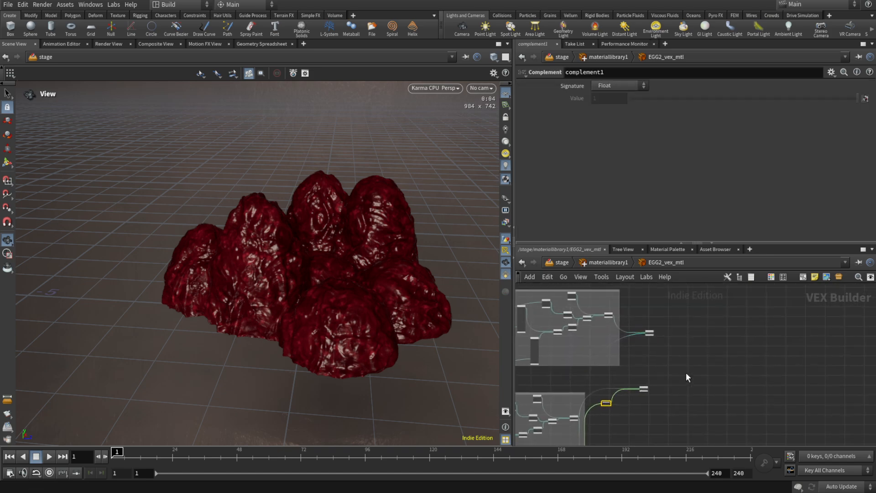
{"action": "key", "text": "Tab"}
{"action": "type", "text": "ma"}
{"action": "key", "text": "Return"}
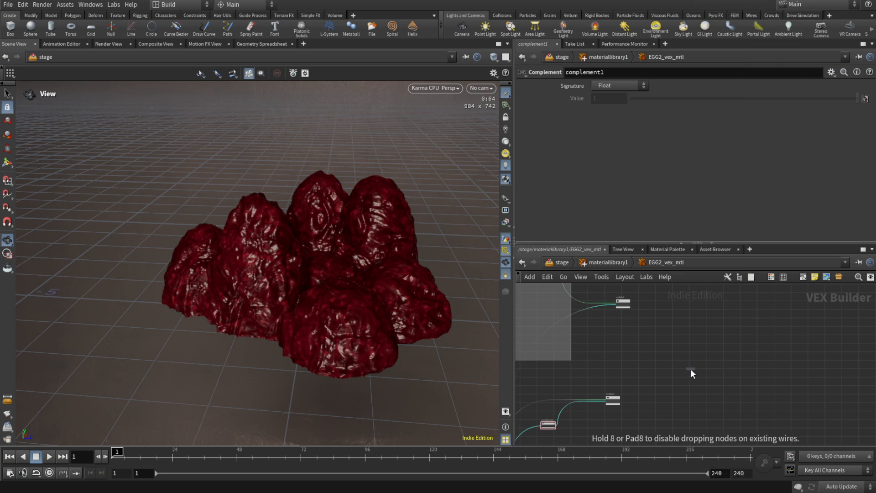
{"action": "left_click", "coordinate": [675, 358]}
{"action": "scroll", "coordinate": [630, 307], "scroll_direction": "up", "scroll_amount": 5}
{"action": "left_click", "coordinate": [626, 291]}
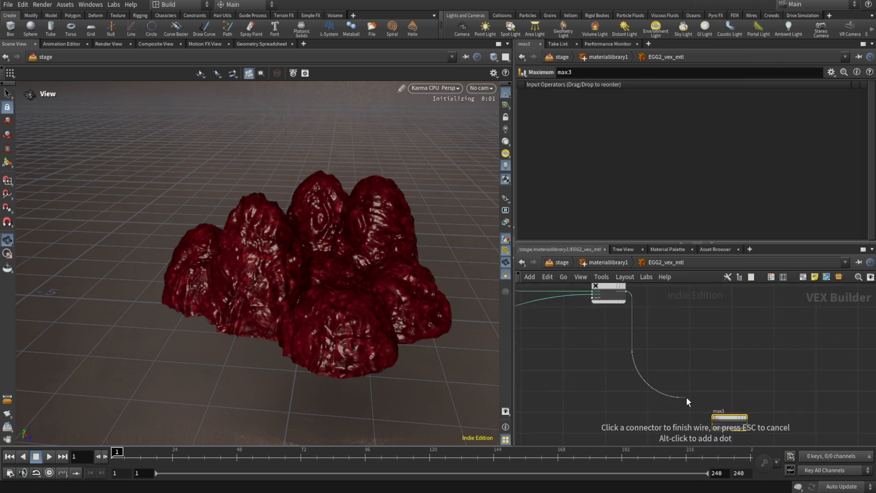
{"action": "middle_click_drag", "start_coordinate": [689, 402], "coordinate": [704, 334]}
{"action": "left_click", "coordinate": [721, 353]}
Step: Connect the multiply6 product to the second input of the Maximum node
{"action": "scroll", "coordinate": [716, 354], "scroll_direction": "down", "scroll_amount": 4}
{"action": "scroll", "coordinate": [666, 408], "scroll_direction": "up", "scroll_amount": 5}
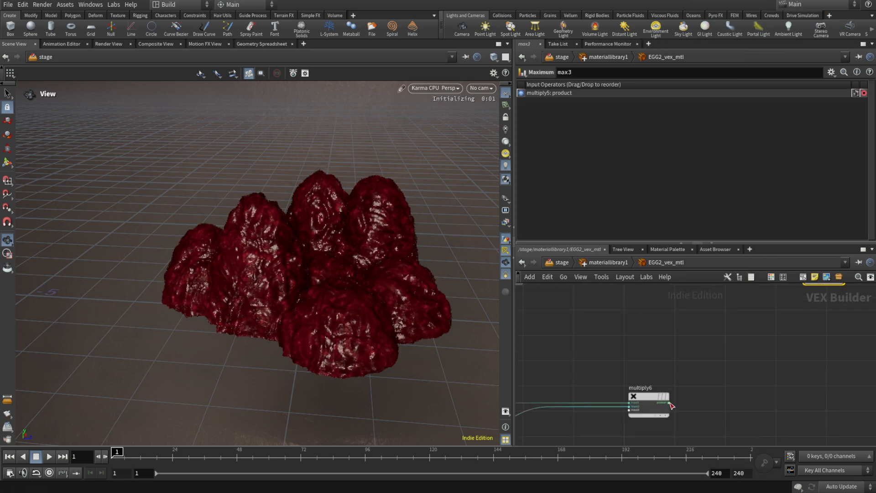
{"action": "left_click", "coordinate": [670, 403]}
{"action": "scroll", "coordinate": [693, 392], "scroll_direction": "down", "scroll_amount": 3}
{"action": "left_click", "coordinate": [794, 346]}
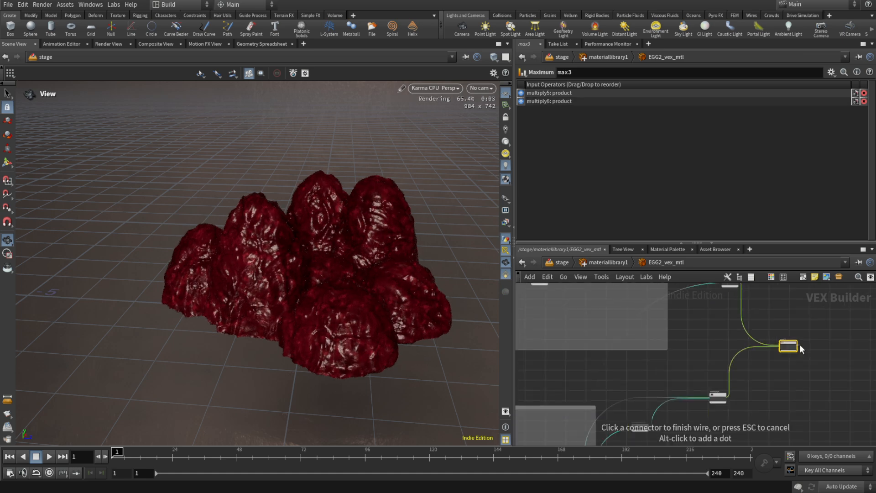
Step: Wire the Maximum node's output into the OUT_COL null
{"action": "scroll", "coordinate": [801, 346], "scroll_direction": "down", "scroll_amount": 2}
{"action": "middle_click_drag", "start_coordinate": [805, 379], "coordinate": [694, 260]}
{"action": "middle_click_drag", "start_coordinate": [705, 364], "coordinate": [740, 271]}
{"action": "scroll", "coordinate": [667, 325], "scroll_direction": "up", "scroll_amount": 5}
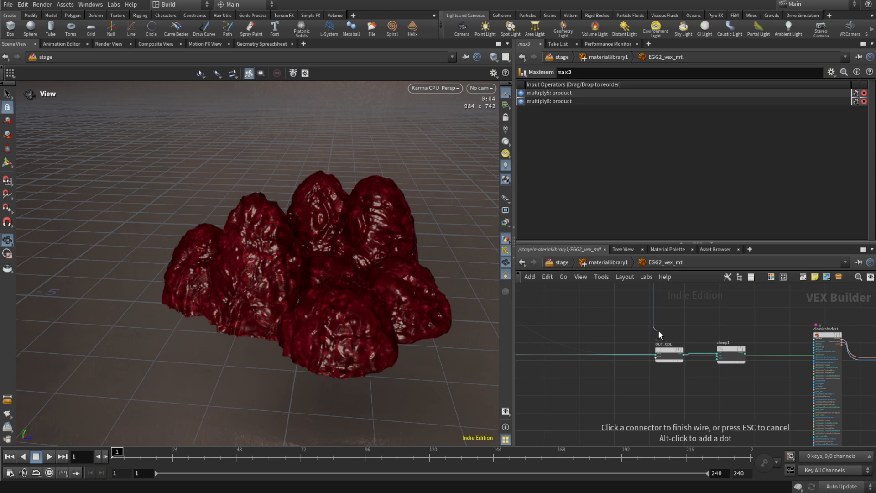
{"action": "left_click", "coordinate": [642, 352]}
Step: Connect the clamp1 output to the diff_color input of classicshader1
{"action": "scroll", "coordinate": [801, 365], "scroll_direction": "up", "scroll_amount": 3}
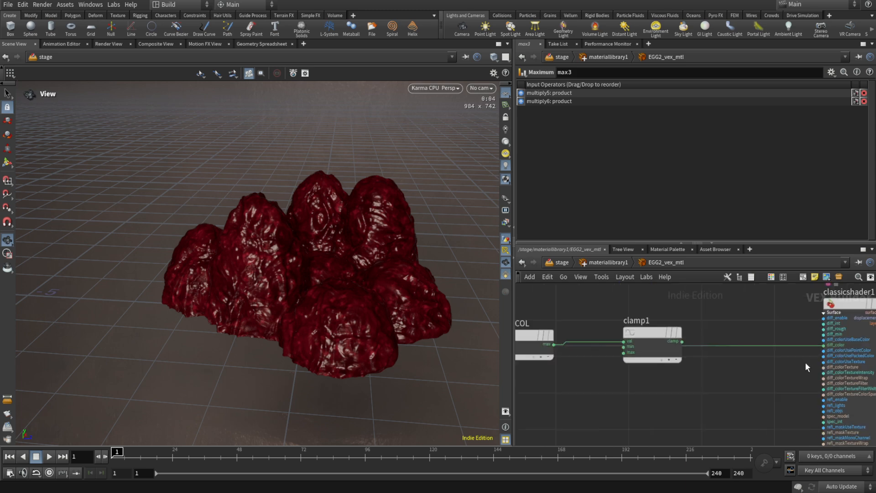
{"action": "left_click", "coordinate": [681, 341]}
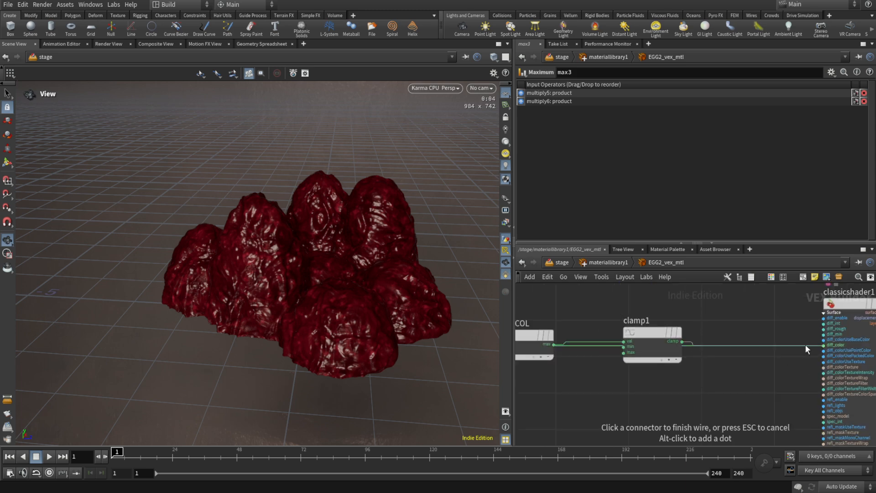
{"action": "left_click", "coordinate": [812, 344]}
{"action": "scroll", "coordinate": [681, 355], "scroll_direction": "down", "scroll_amount": 3}
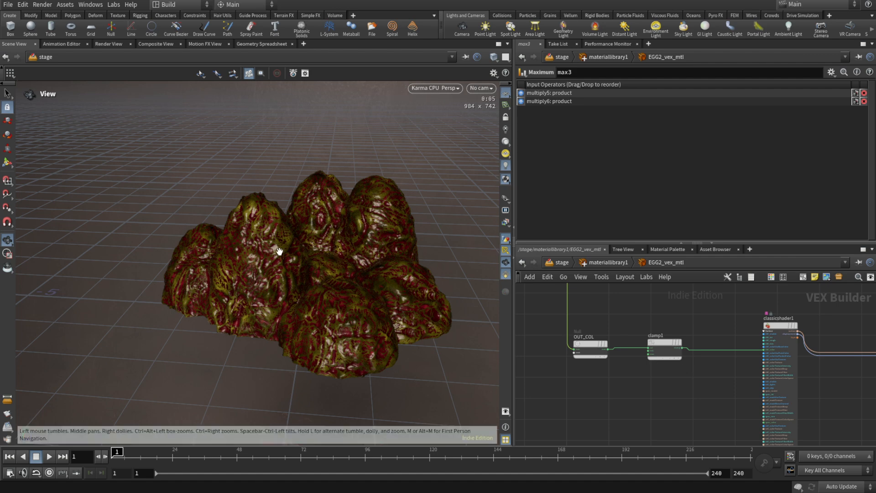
Step: Set Color In on LAYER_1's colorcorrection1 to a muted grey-green of 0.259375, 0.3, 0.2025
{"action": "left_click_drag", "start_coordinate": [279, 252], "coordinate": [295, 243]}
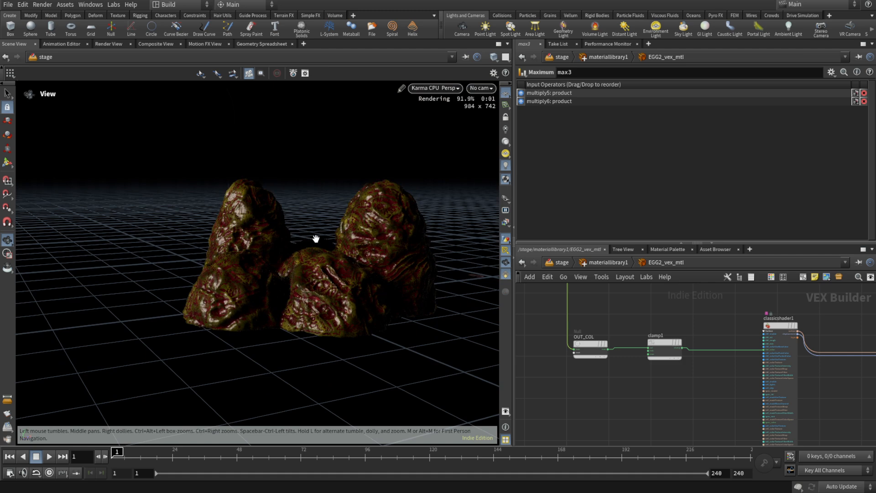
{"action": "scroll", "coordinate": [666, 310], "scroll_direction": "down", "scroll_amount": 5}
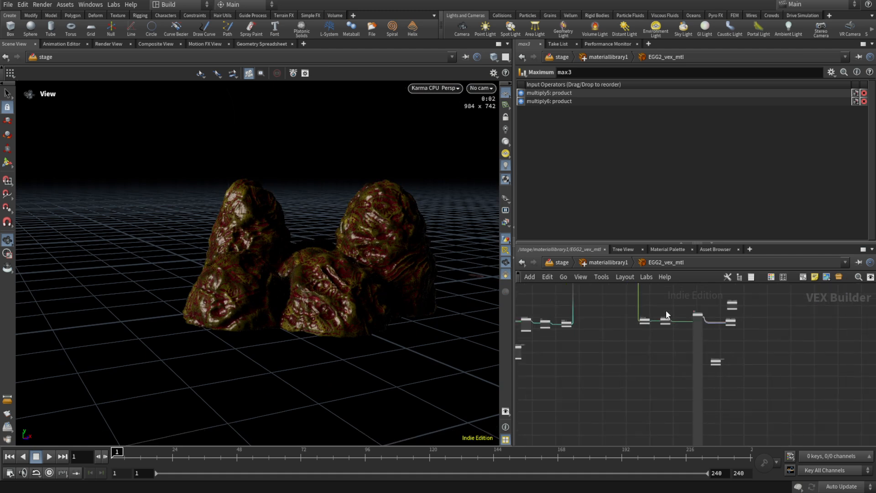
{"action": "middle_click_drag", "start_coordinate": [645, 301], "coordinate": [694, 397]}
{"action": "middle_click_drag", "start_coordinate": [747, 354], "coordinate": [771, 428]}
{"action": "middle_click_drag", "start_coordinate": [710, 301], "coordinate": [706, 378]}
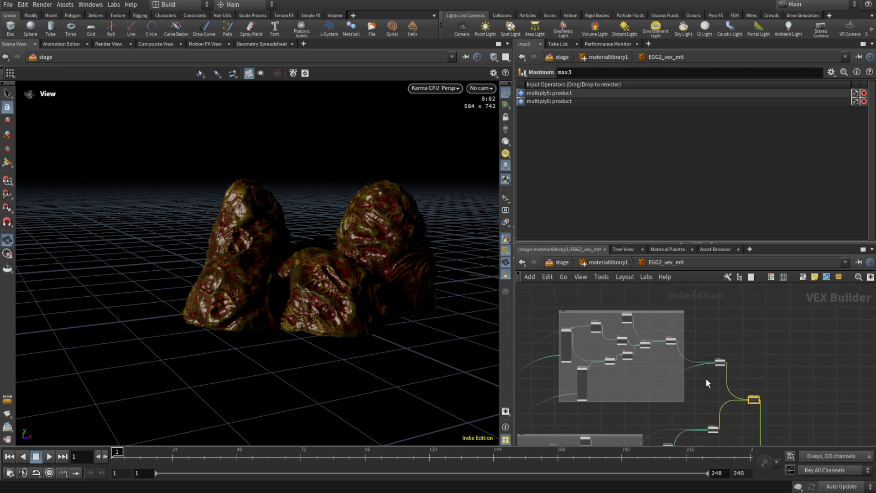
{"action": "scroll", "coordinate": [716, 358], "scroll_direction": "up", "scroll_amount": 4}
{"action": "scroll", "coordinate": [709, 363], "scroll_direction": "down", "scroll_amount": 5}
{"action": "scroll", "coordinate": [627, 324], "scroll_direction": "up", "scroll_amount": 5}
{"action": "left_click", "coordinate": [657, 335]}
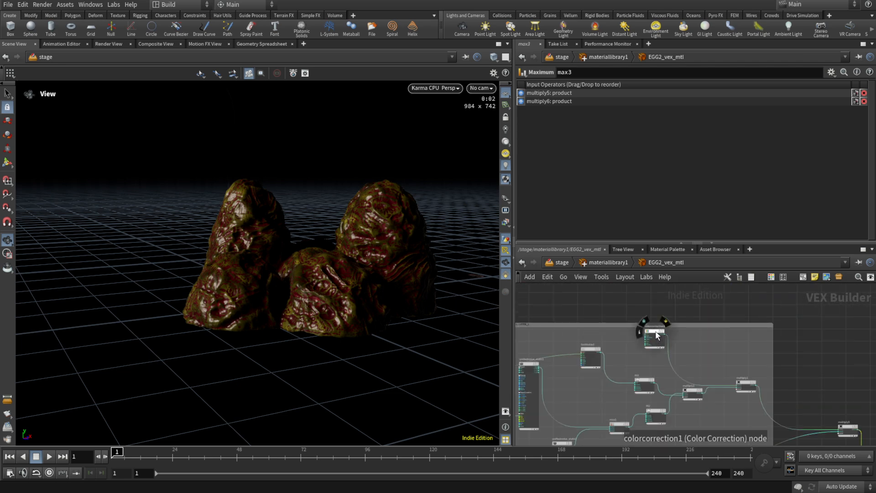
{"action": "left_click", "coordinate": [602, 85]}
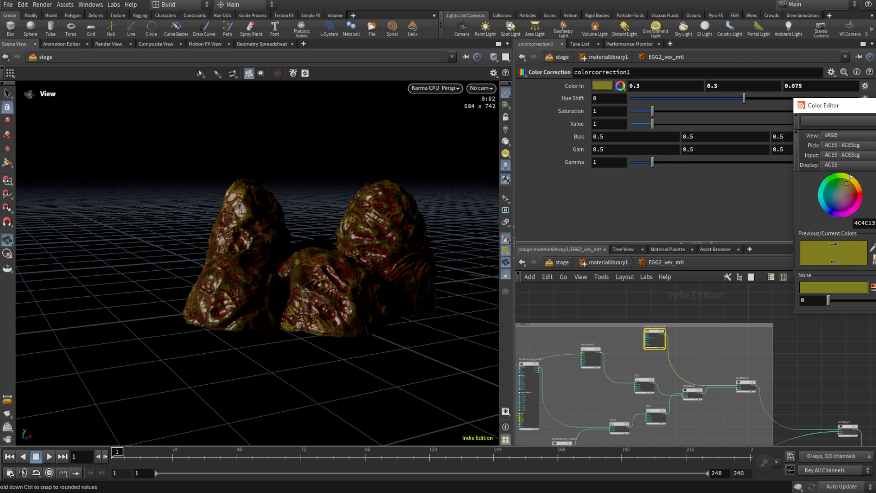
{"action": "left_click_drag", "start_coordinate": [851, 177], "coordinate": [842, 174]}
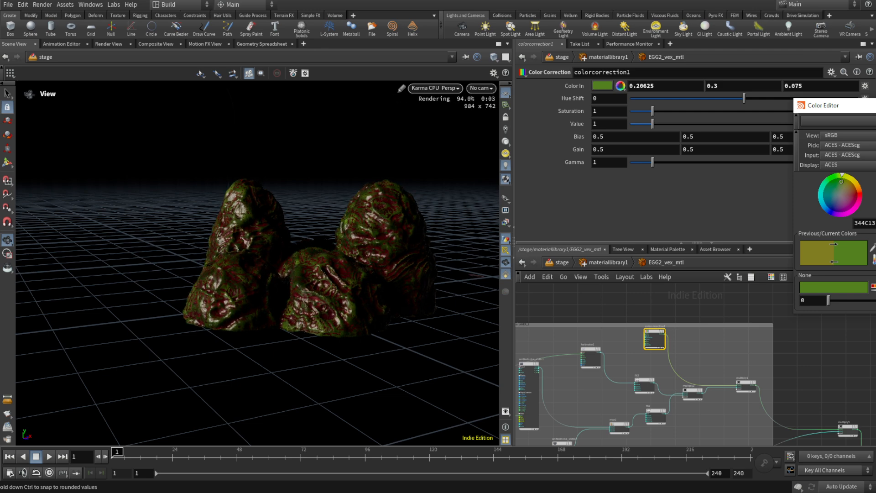
{"action": "left_click_drag", "start_coordinate": [841, 181], "coordinate": [841, 186]}
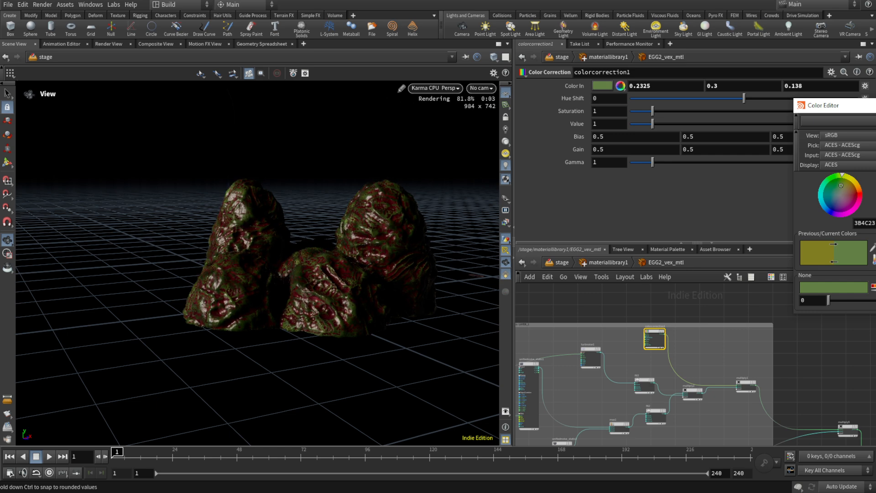
{"action": "left_click_drag", "start_coordinate": [841, 186], "coordinate": [840, 189]}
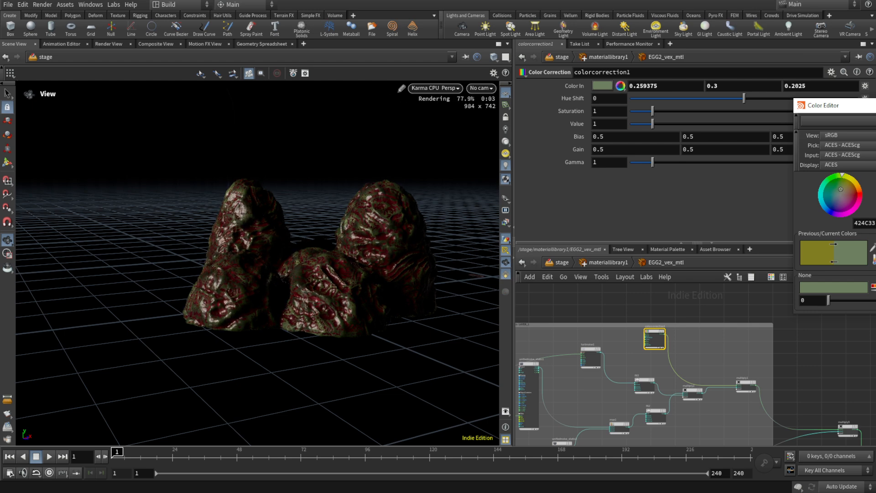
Step: Set Color In on LAYER_2's colorcorrection2 to a darker red of 0.142, 0.0355, 0.0355
{"action": "key", "text": "Escape"}
{"action": "scroll", "coordinate": [795, 333], "scroll_direction": "down", "scroll_amount": 4}
{"action": "middle_click_drag", "start_coordinate": [716, 421], "coordinate": [715, 306]}
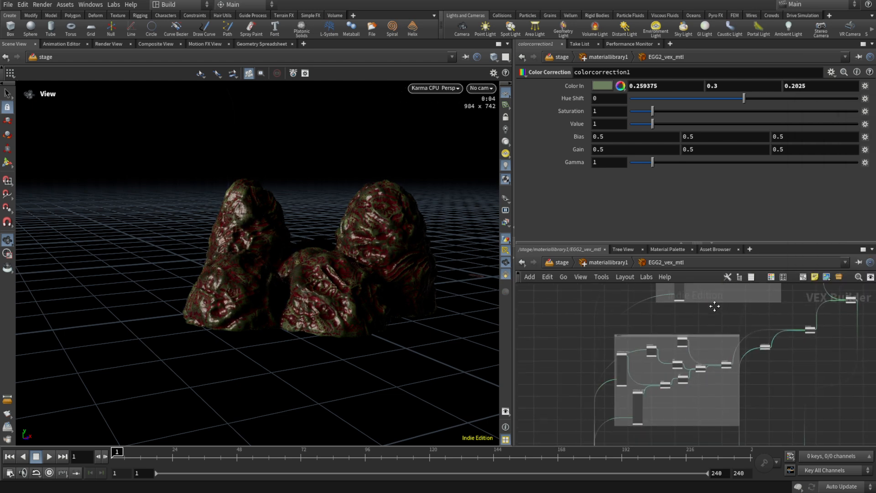
{"action": "scroll", "coordinate": [685, 347], "scroll_direction": "up", "scroll_amount": 3}
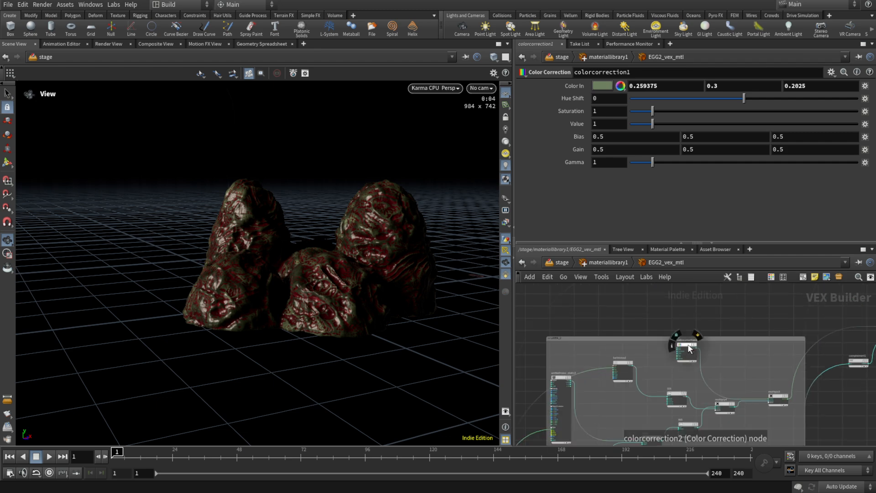
{"action": "left_click", "coordinate": [689, 348]}
{"action": "left_click", "coordinate": [601, 86]}
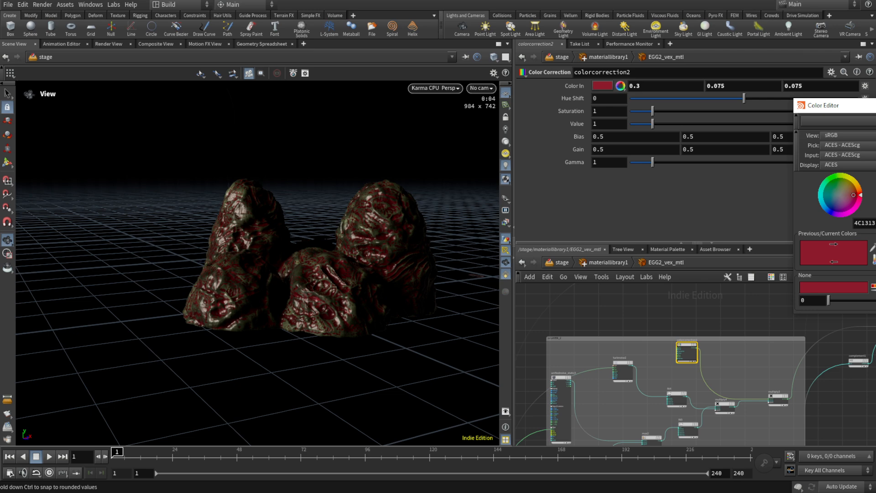
{"action": "left_click_drag", "start_coordinate": [875, 196], "coordinate": [872, 197]}
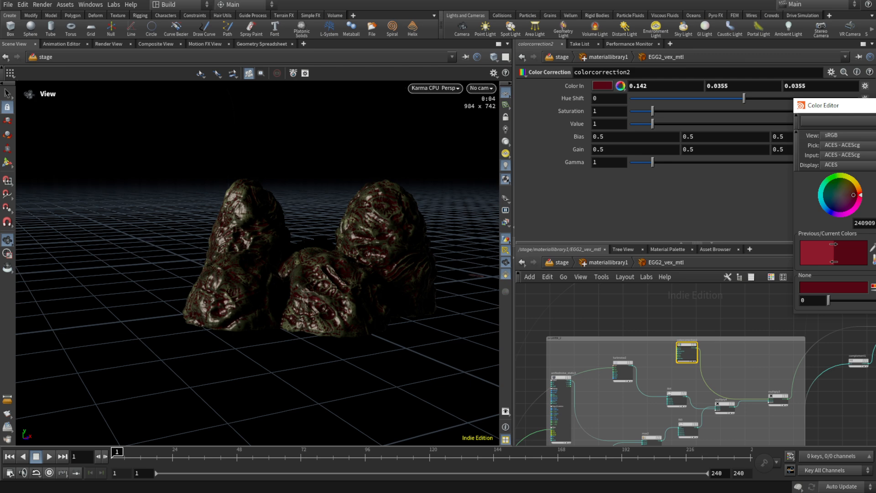
{"action": "left_click", "coordinate": [875, 105]}
Step: Save the scene file
{"action": "scroll", "coordinate": [844, 339], "scroll_direction": "down", "scroll_amount": 6}
{"action": "left_click", "coordinate": [5, 7]}
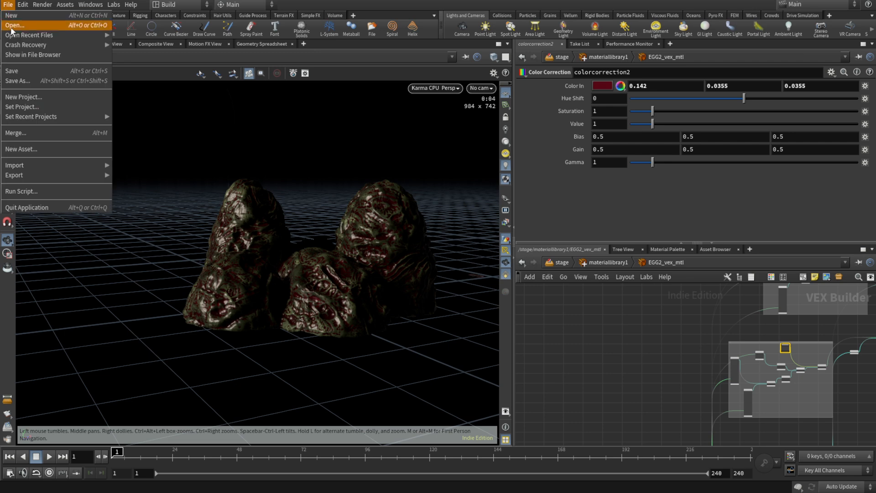
{"action": "left_click", "coordinate": [14, 70]}
Step: Duplicate the fit1 node into the free space below MASK_1, keeping its input from curvature1
{"action": "scroll", "coordinate": [672, 317], "scroll_direction": "down", "scroll_amount": 5}
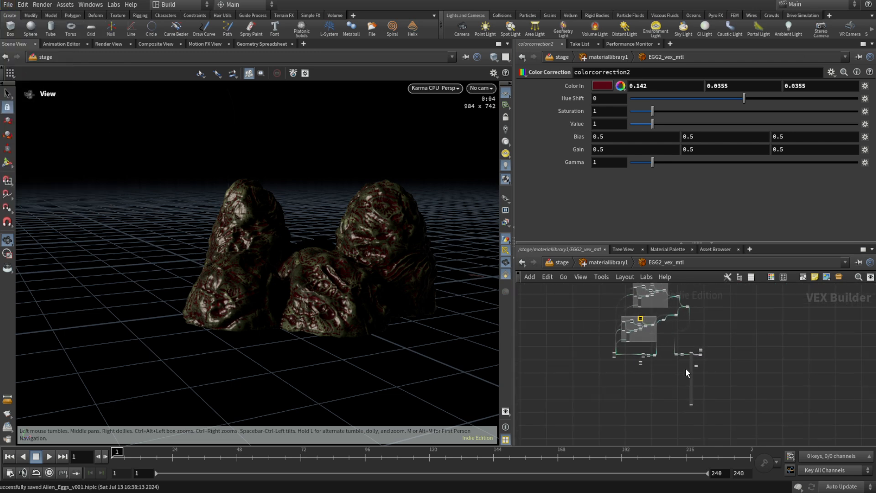
{"action": "scroll", "coordinate": [658, 360], "scroll_direction": "up", "scroll_amount": 4}
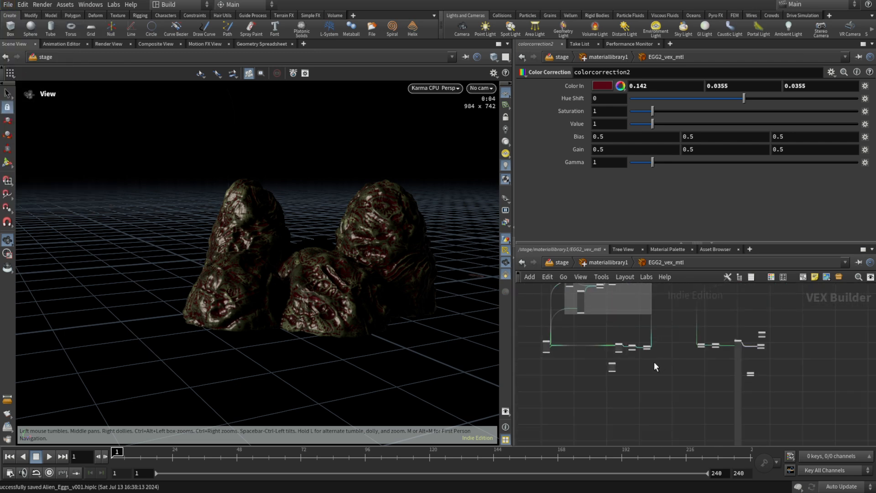
{"action": "scroll", "coordinate": [644, 350], "scroll_direction": "up", "scroll_amount": 3}
{"action": "scroll", "coordinate": [606, 347], "scroll_direction": "up", "scroll_amount": 3}
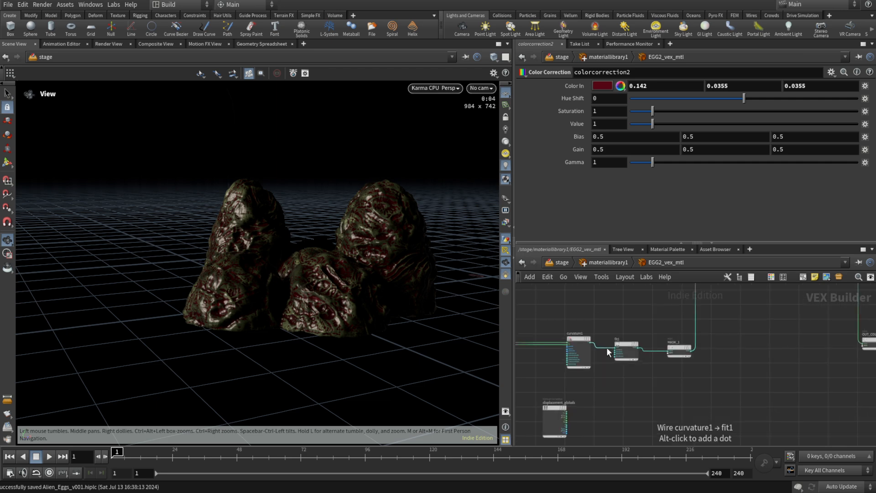
{"action": "middle_click_drag", "start_coordinate": [669, 395], "coordinate": [671, 366]}
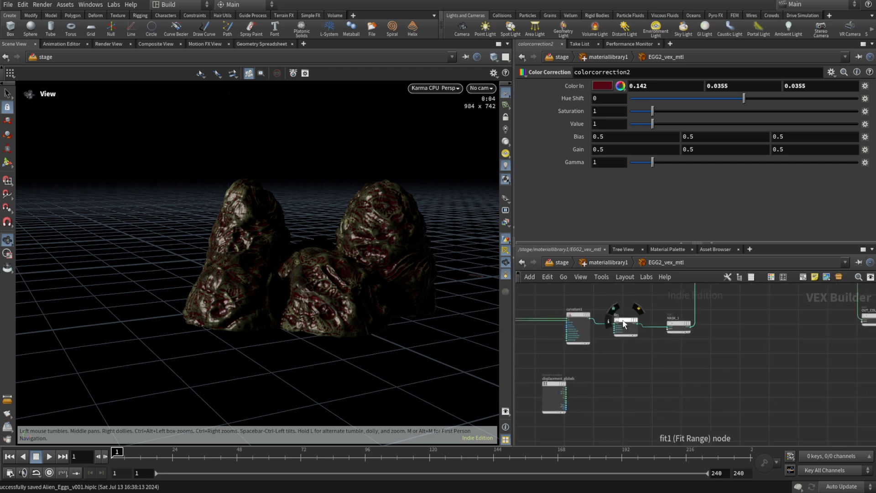
{"action": "left_click_drag", "start_coordinate": [625, 321], "coordinate": [678, 374], "text": "alt"}
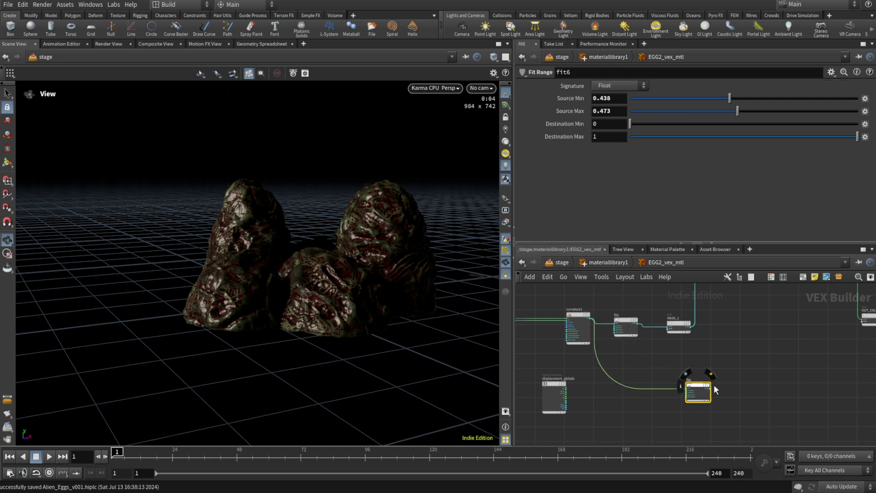
Step: Connect the duplicated Fit Range node's output to the diff_color input of classicshader1 to preview the mask
{"action": "middle_click_drag", "start_coordinate": [723, 393], "coordinate": [692, 391]}
{"action": "scroll", "coordinate": [686, 393], "scroll_direction": "up", "scroll_amount": 2}
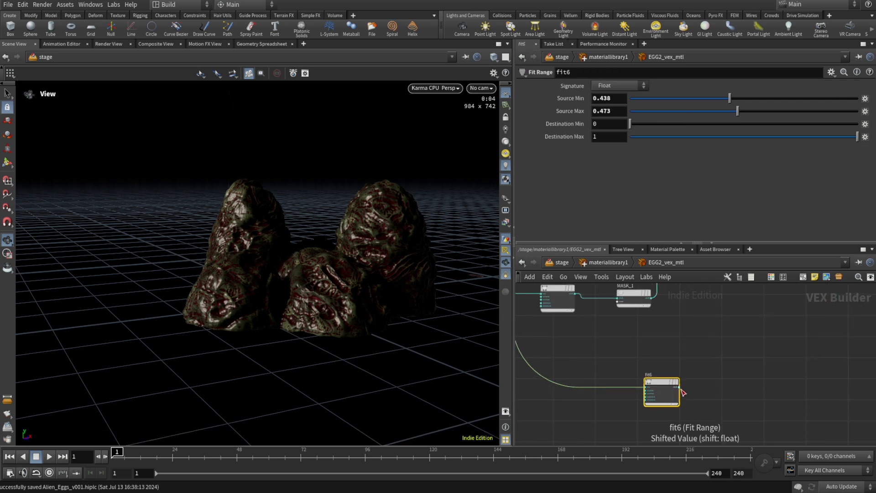
{"action": "left_click", "coordinate": [681, 391]}
{"action": "scroll", "coordinate": [739, 376], "scroll_direction": "down", "scroll_amount": 4}
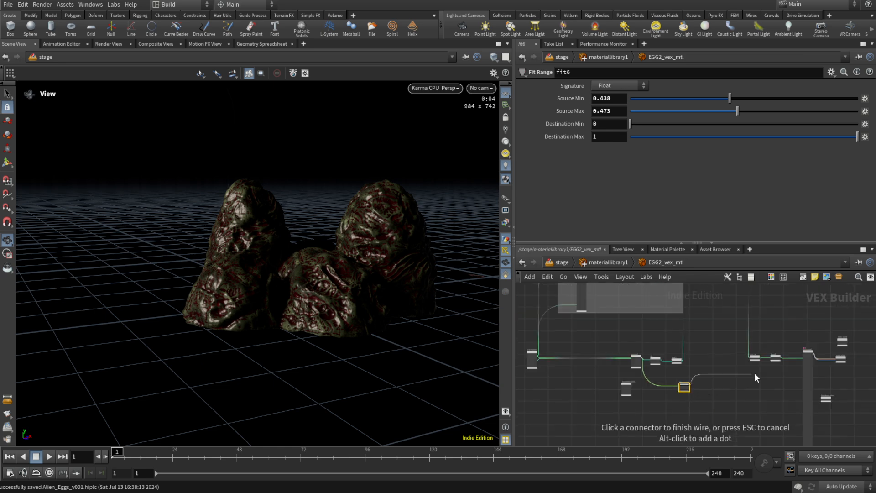
{"action": "scroll", "coordinate": [801, 361], "scroll_direction": "up", "scroll_amount": 5}
{"action": "scroll", "coordinate": [809, 360], "scroll_direction": "up", "scroll_amount": 2}
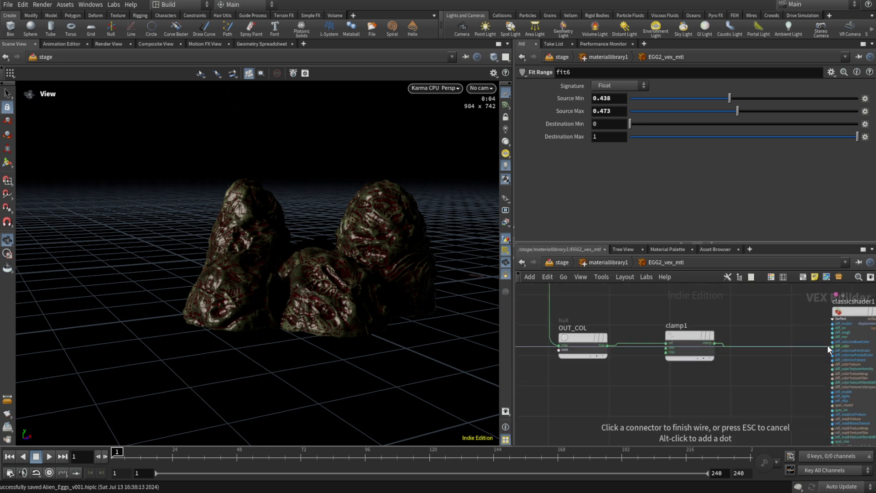
{"action": "left_click", "coordinate": [830, 346]}
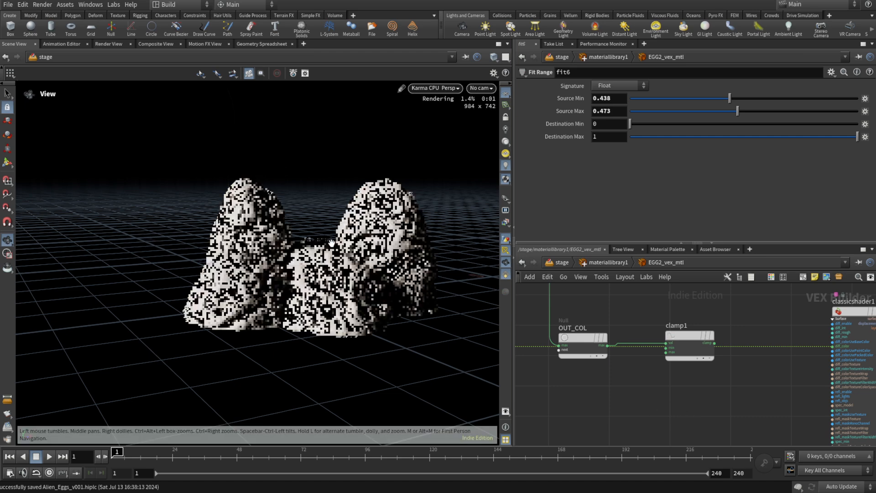
Step: Insert a Complement node on the wire between curvature1 and fit6
{"action": "scroll", "coordinate": [609, 386], "scroll_direction": "down", "scroll_amount": 3}
{"action": "middle_click_drag", "start_coordinate": [625, 408], "coordinate": [752, 373]}
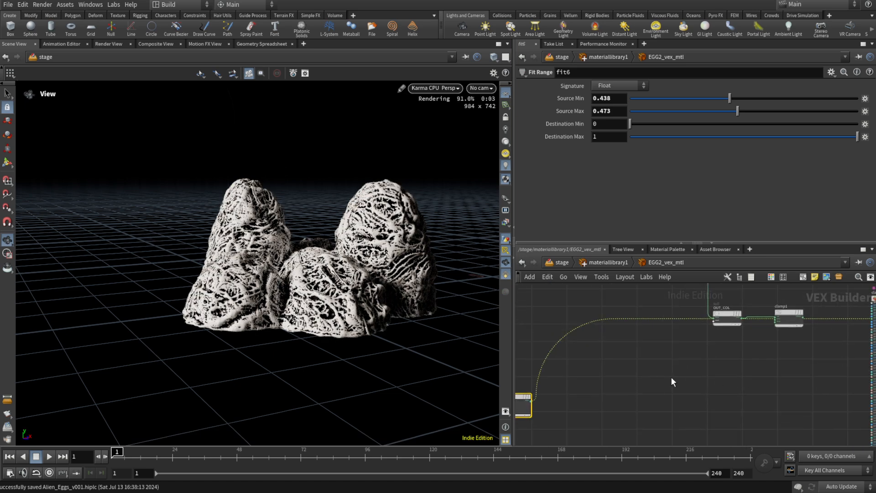
{"action": "middle_click_drag", "start_coordinate": [653, 386], "coordinate": [705, 367]}
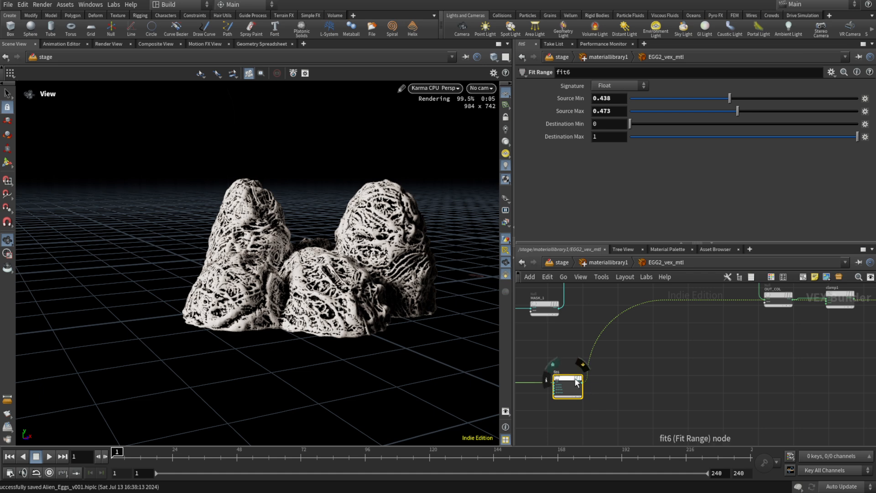
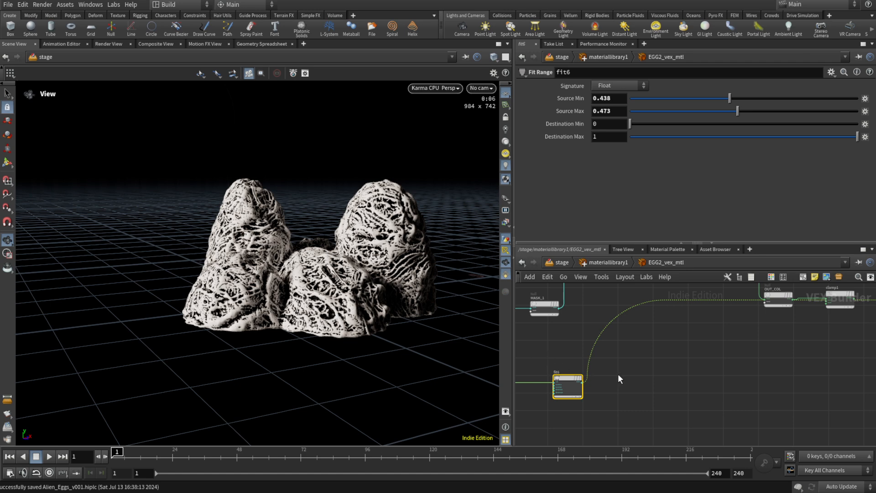
{"action": "key", "text": "f"}
{"action": "key", "text": "Tab"}
{"action": "type", "text": "com"}
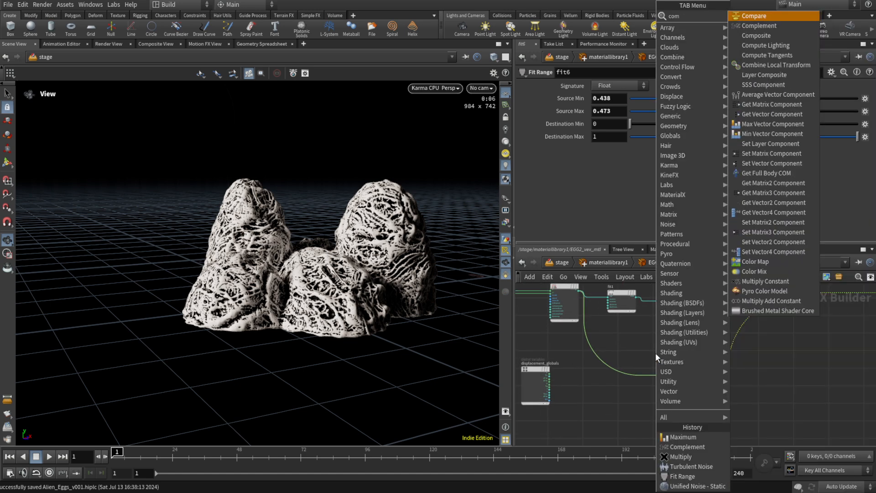
{"action": "key", "text": "Down"}
{"action": "key", "text": "Return"}
{"action": "left_click", "coordinate": [665, 376]}
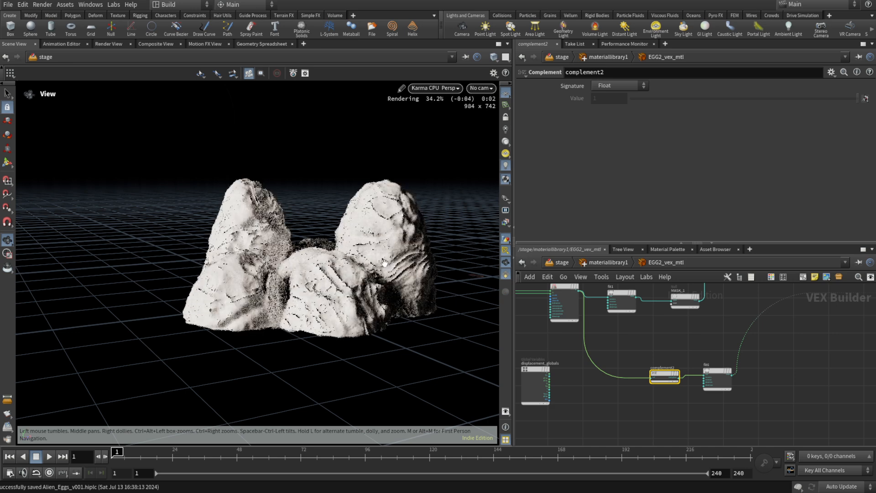
Step: Set the Source Min of fit6 to 0.054
{"action": "left_click", "coordinate": [717, 377]}
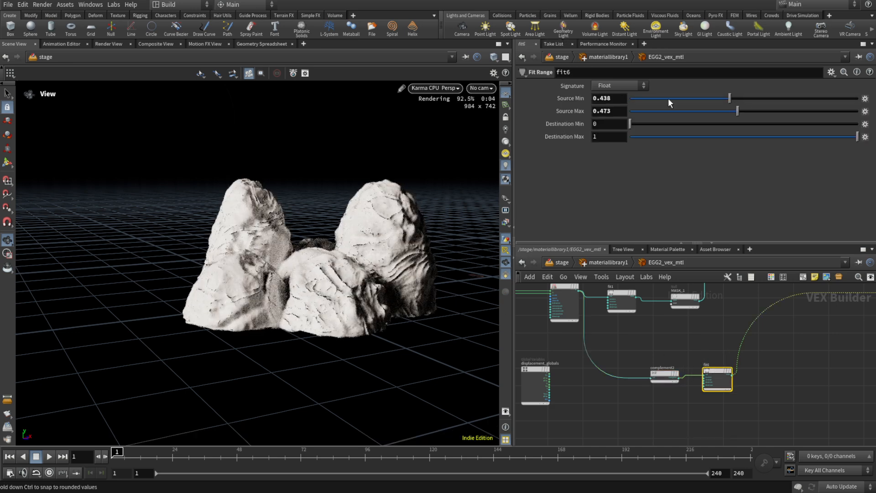
{"action": "left_click_drag", "start_coordinate": [669, 99], "coordinate": [642, 100]}
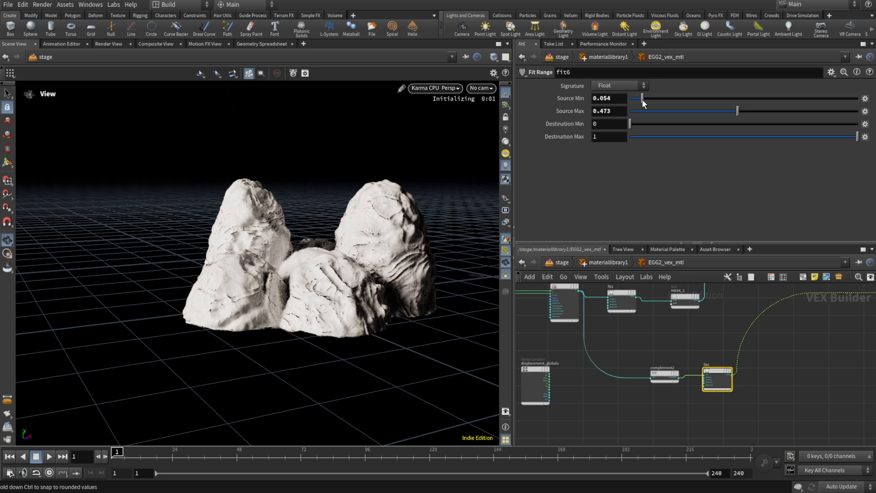
Step: Try a Source Max of 0.981 on fit6, and reset its source range to 0 and 1
{"action": "left_click_drag", "start_coordinate": [737, 111], "coordinate": [853, 111]}
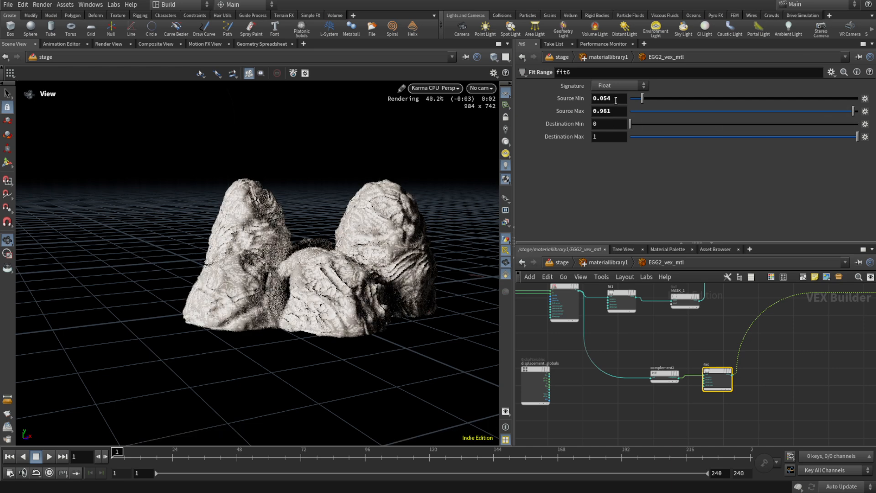
{"action": "left_click_drag", "start_coordinate": [616, 100], "coordinate": [569, 99]}
{"action": "type", "text": "0"}
{"action": "key", "text": "Return"}
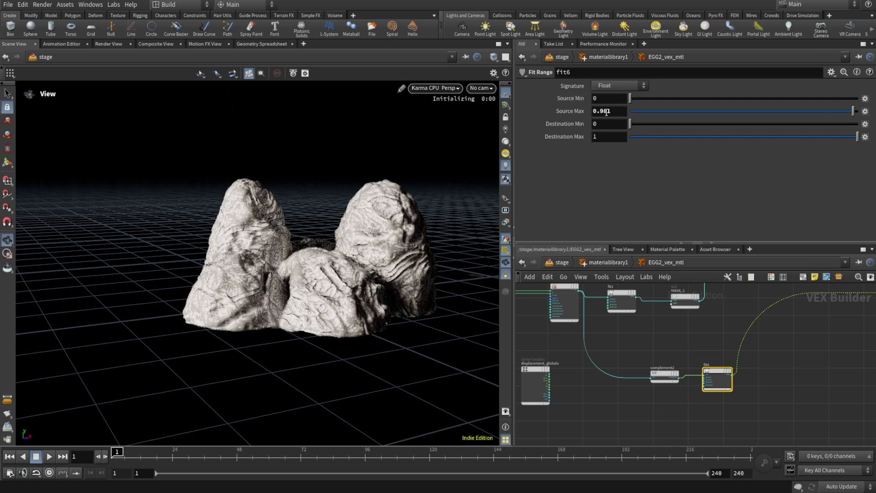
{"action": "double_click", "coordinate": [617, 112]}
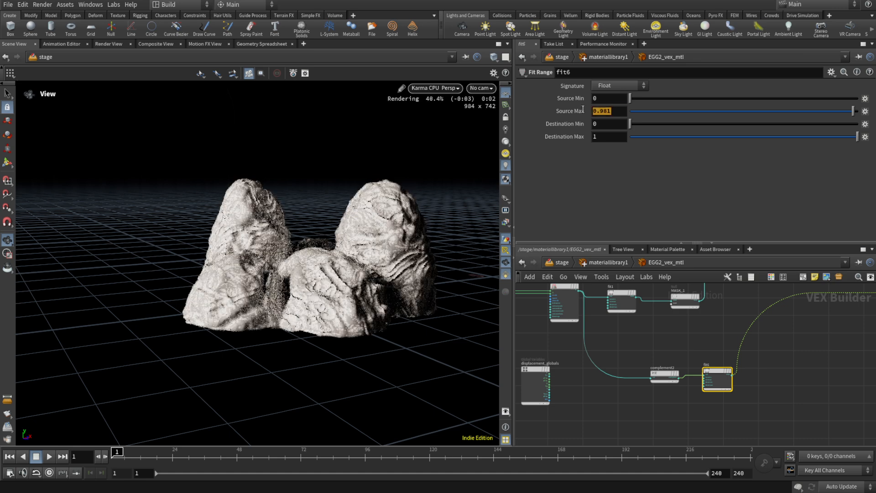
{"action": "type", "text": "1"}
{"action": "key", "text": "Return"}
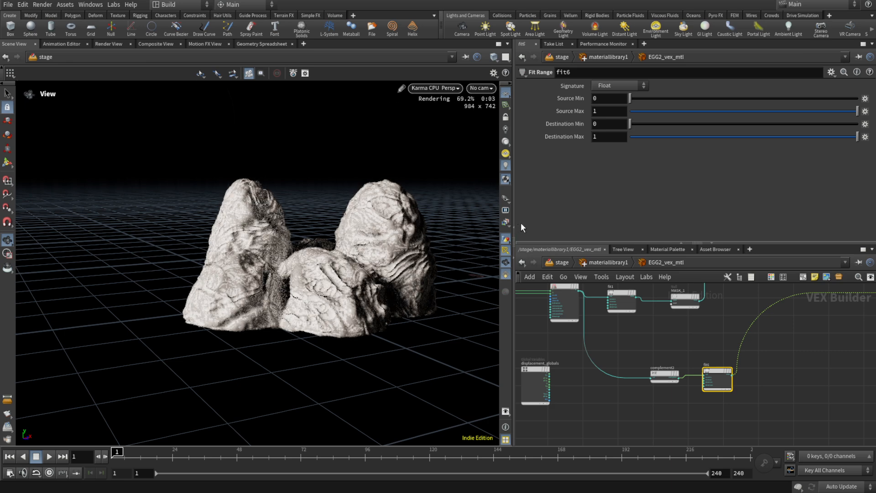
Step: Try a Source Max of 0.093 on fit6, and undo the recent Source Min and Source Max edits
{"action": "left_click_drag", "start_coordinate": [663, 113], "coordinate": [651, 112]}
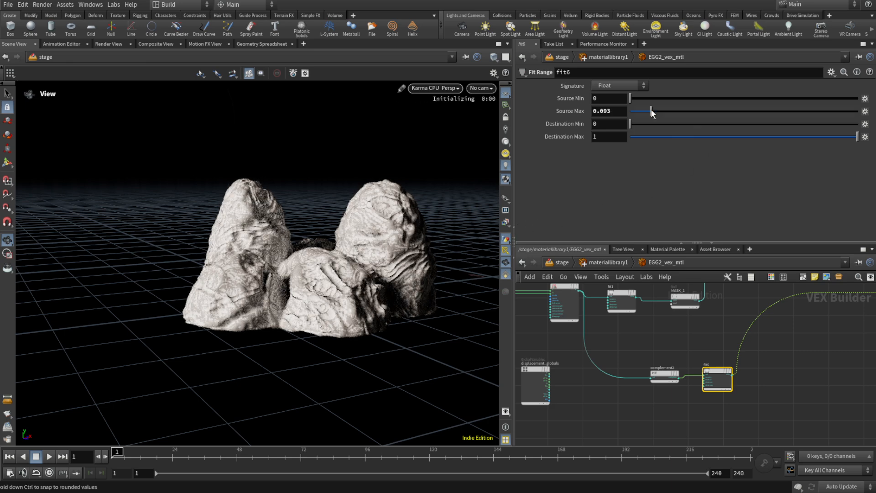
{"action": "key", "text": "ctrl+z"}
{"action": "key", "text": "ctrl+z"}
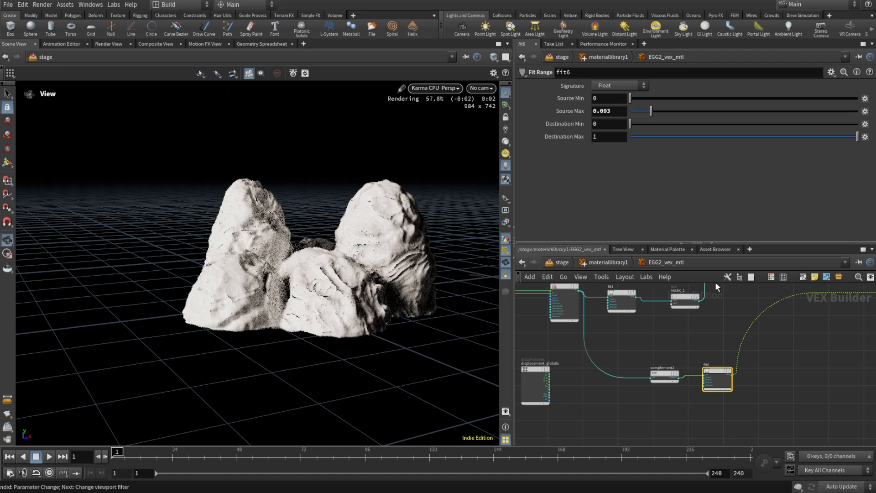
{"action": "key", "text": "ctrl+z"}
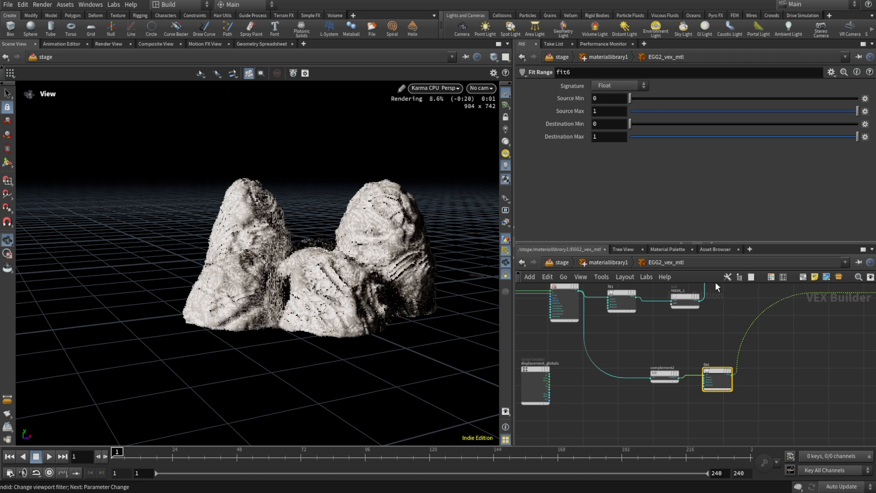
{"action": "key", "text": "ctrl+z"}
{"action": "key", "text": "ctrl+z"}
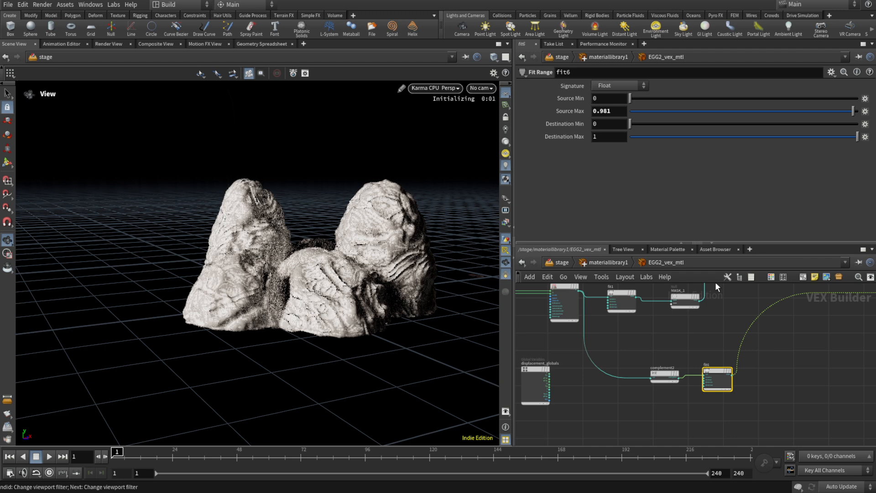
{"action": "key", "text": "ctrl+z"}
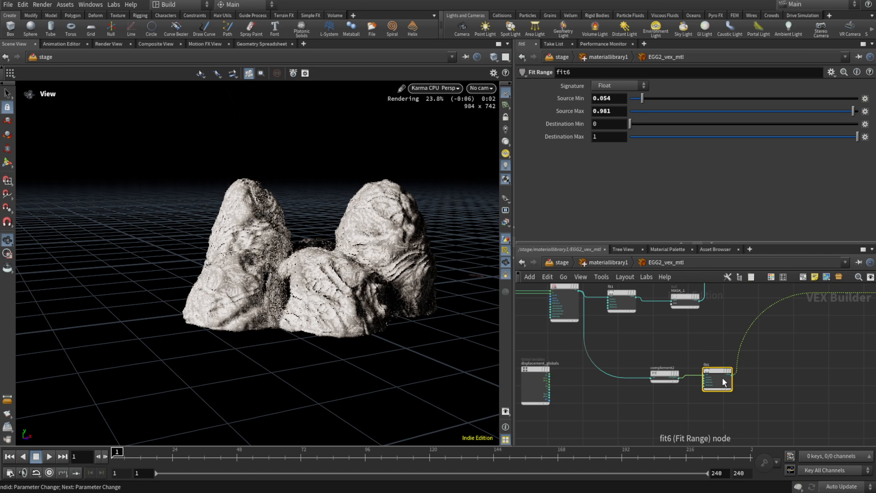
{"action": "key", "text": "ctrl+z"}
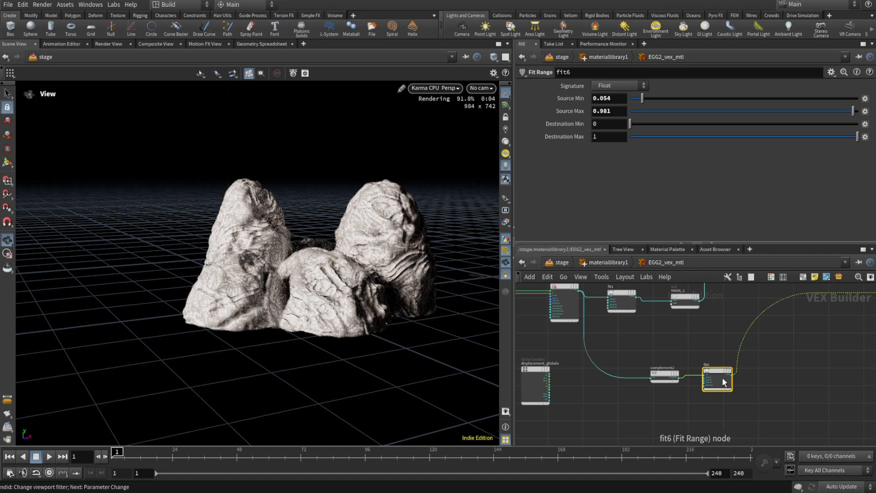
{"action": "key", "text": "ctrl+z"}
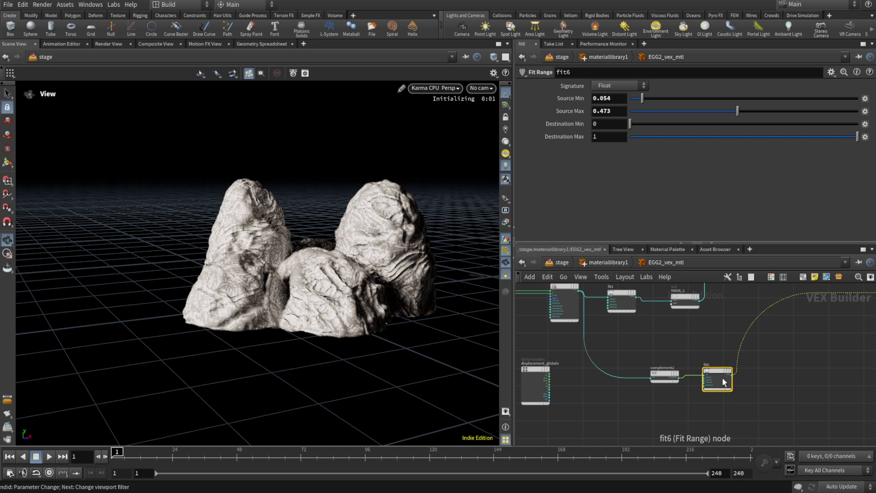
Step: Bypass the Complement node between curvature1 and fit6 and nudge it slightly upward
{"action": "key", "text": "b"}
{"action": "left_click", "coordinate": [664, 375]}
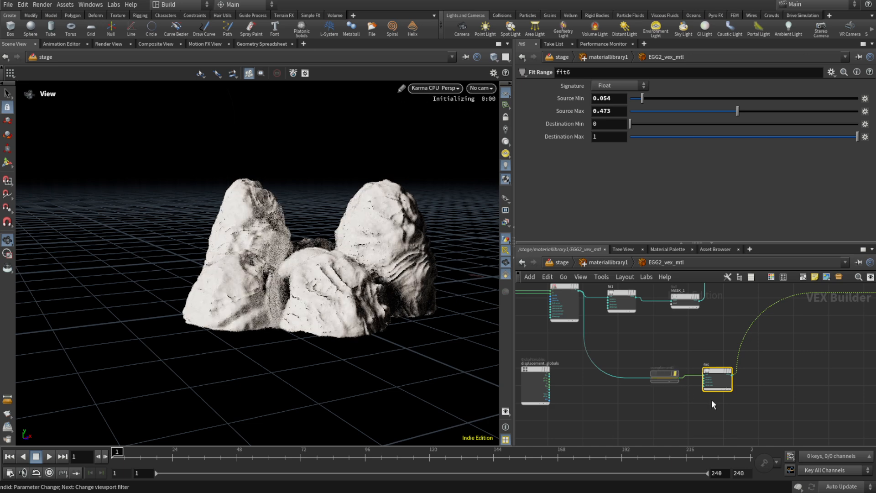
{"action": "mouse_move", "coordinate": [661, 374]}
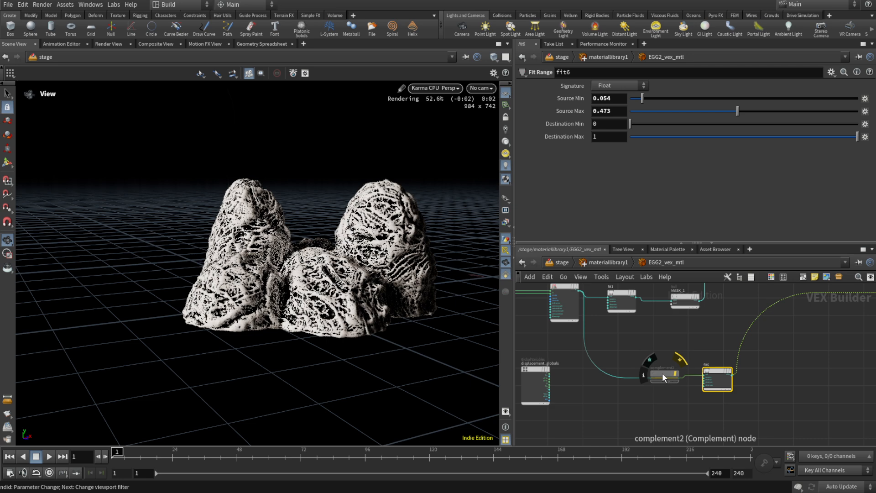
{"action": "left_click_drag", "start_coordinate": [662, 375], "coordinate": [662, 369]}
{"action": "mouse_move", "coordinate": [666, 371]}
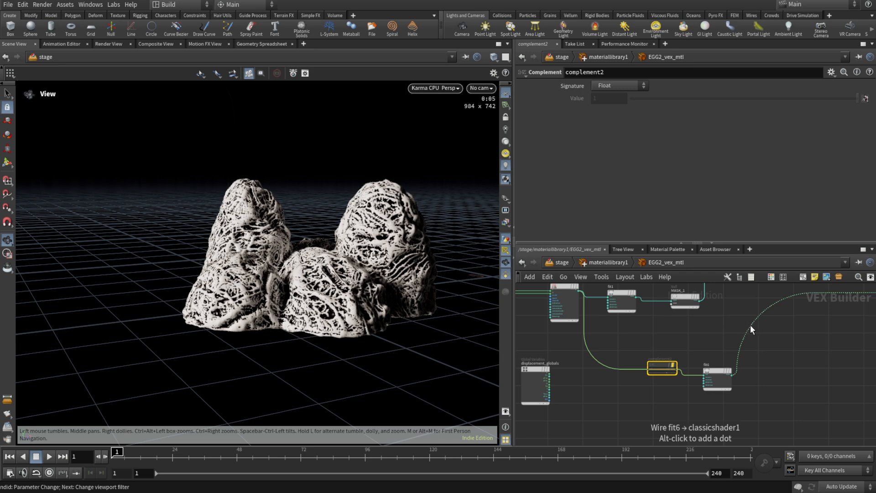
Step: Assign the hotkey Ctrl+Shift+X to the Reconnect Around Selected action and apply the change
{"action": "left_click", "coordinate": [6, 5]}
{"action": "mouse_move", "coordinate": [23, 5]}
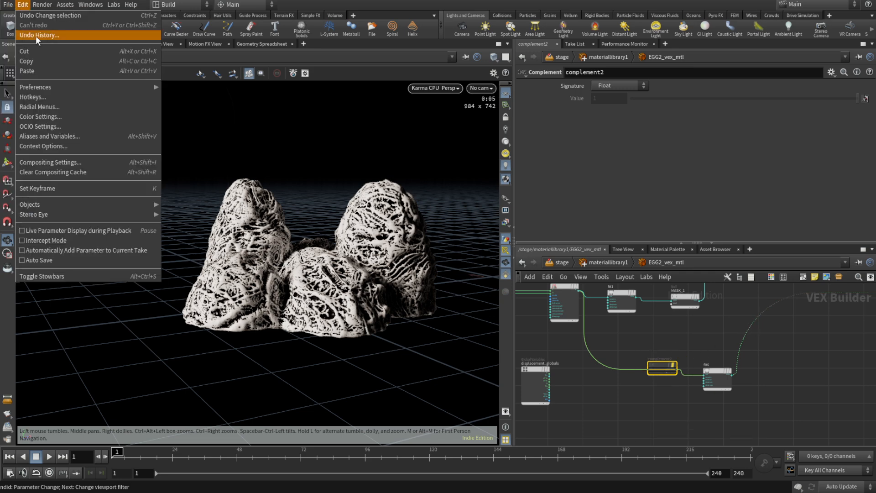
{"action": "left_click", "coordinate": [66, 98]}
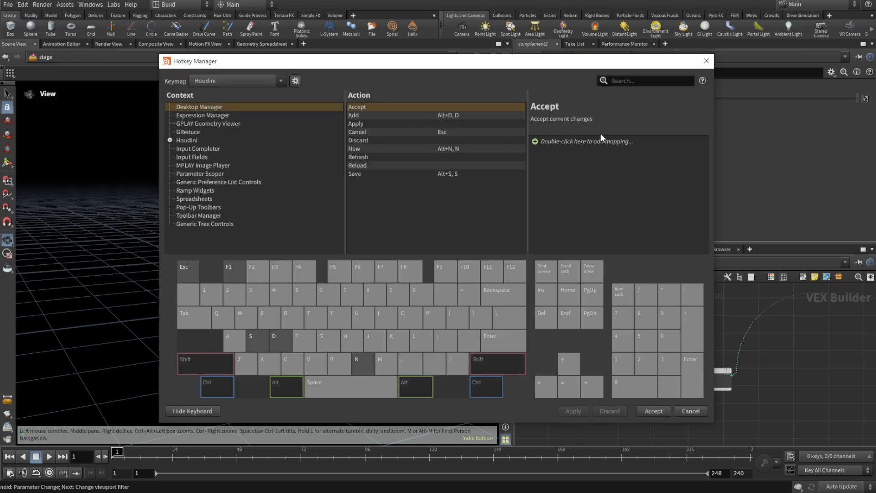
{"action": "left_click", "coordinate": [627, 80]}
{"action": "type", "text": "conne"}
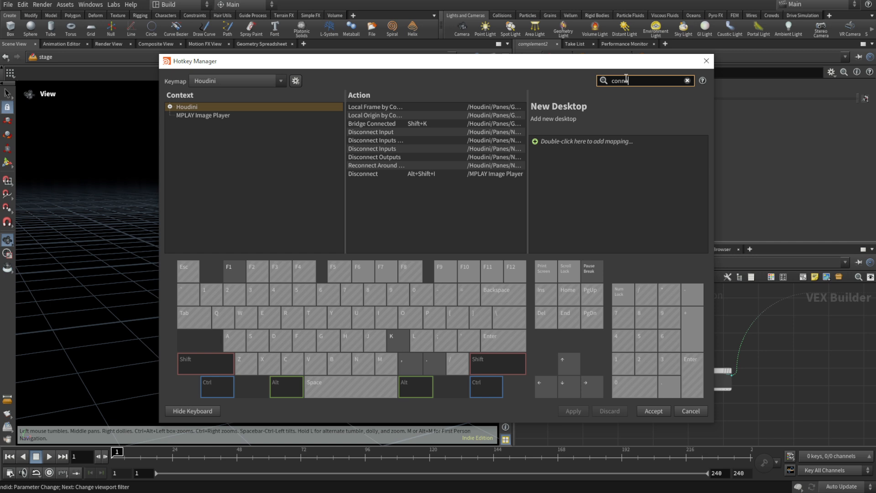
{"action": "left_click", "coordinate": [397, 164]}
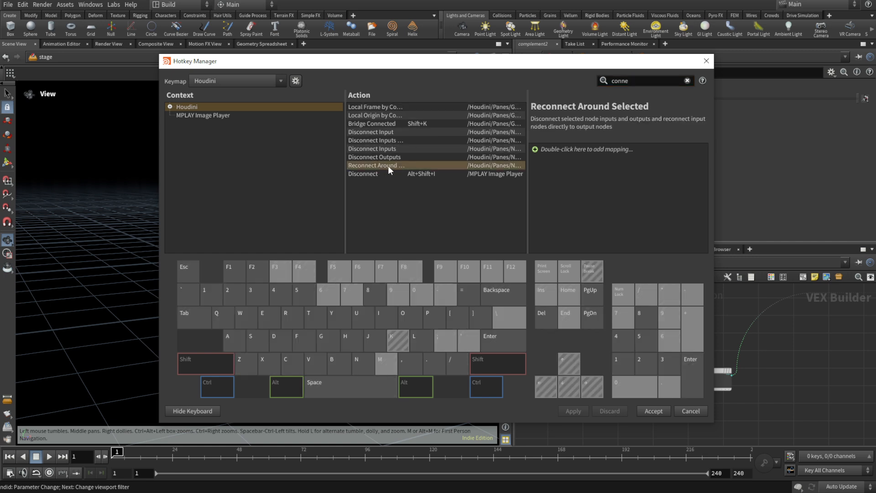
{"action": "double_click", "coordinate": [535, 149]}
{"action": "key", "text": "ctrl+shift+x"}
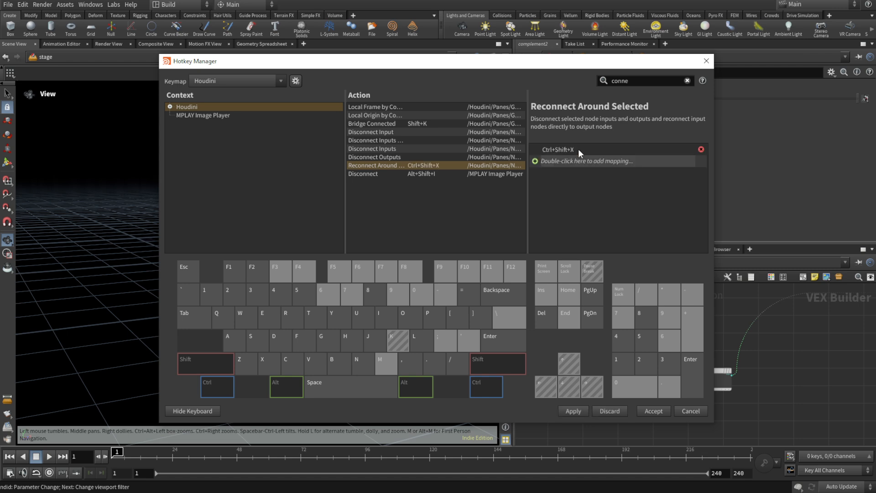
{"action": "left_click", "coordinate": [582, 410]}
{"action": "left_click", "coordinate": [706, 61]}
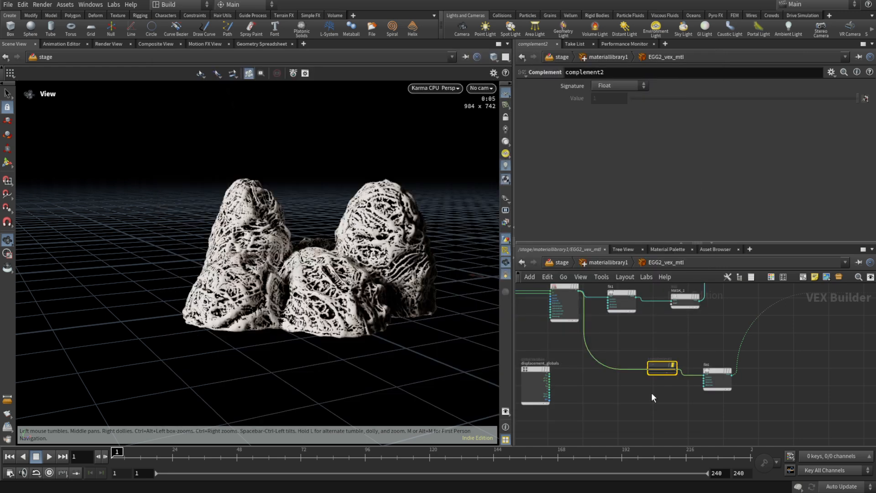
Step: Move the active Complement node from before fit6 to the wire after fit6, and line it up beside fit6
{"action": "left_click_drag", "start_coordinate": [660, 369], "coordinate": [770, 336]}
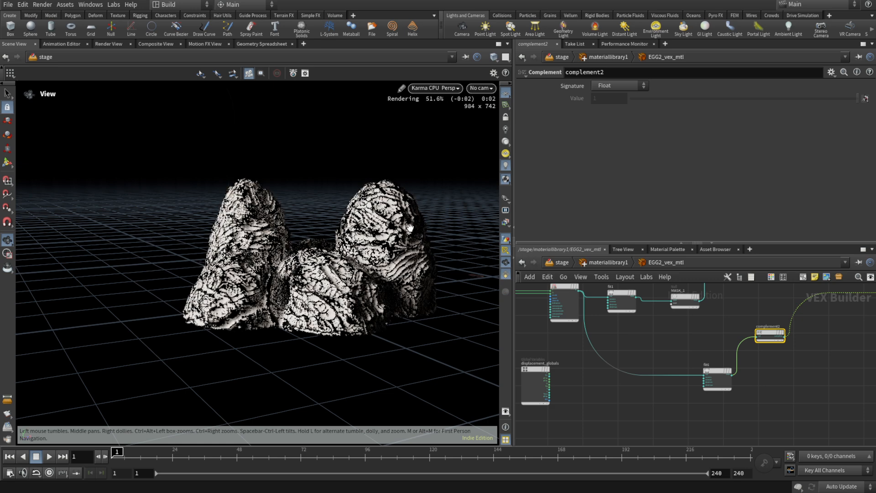
{"action": "middle_click_drag", "start_coordinate": [832, 368], "coordinate": [681, 405]}
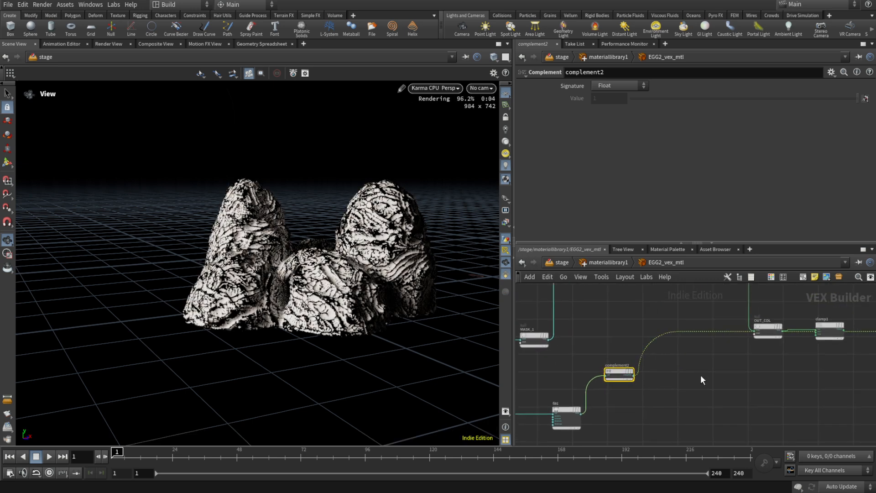
{"action": "scroll", "coordinate": [701, 377], "scroll_direction": "down", "scroll_amount": 1}
{"action": "left_click_drag", "start_coordinate": [637, 373], "coordinate": [677, 408]}
Step: Insert a Fit Range node on the wire after complement2 and line it up with that node
{"action": "type", "text": "fit"}
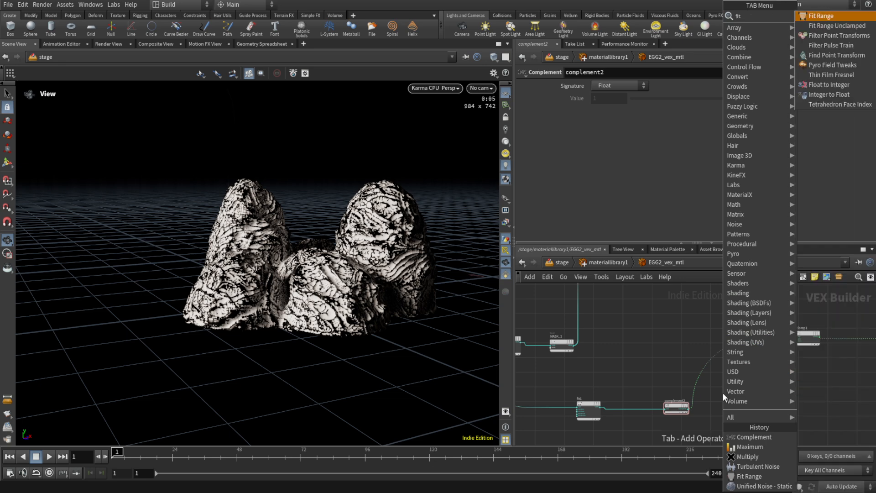
{"action": "key", "text": "Return"}
{"action": "left_click", "coordinate": [708, 363]}
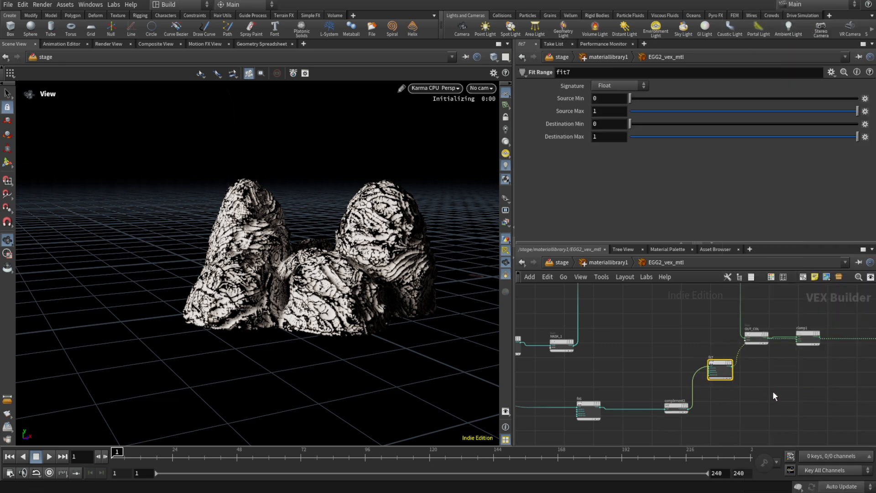
{"action": "middle_click_drag", "start_coordinate": [773, 391], "coordinate": [690, 352]}
{"action": "left_click_drag", "start_coordinate": [640, 333], "coordinate": [668, 374]}
{"action": "scroll", "coordinate": [690, 374], "scroll_direction": "up", "scroll_amount": 3}
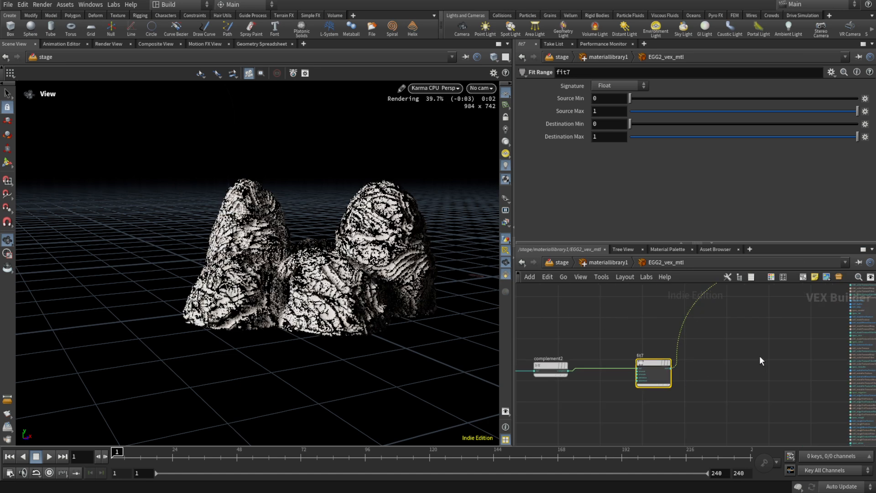
Step: Wire the output of fit7 into the roughness input of classicshader1
{"action": "middle_click_drag", "start_coordinate": [760, 357], "coordinate": [704, 380]}
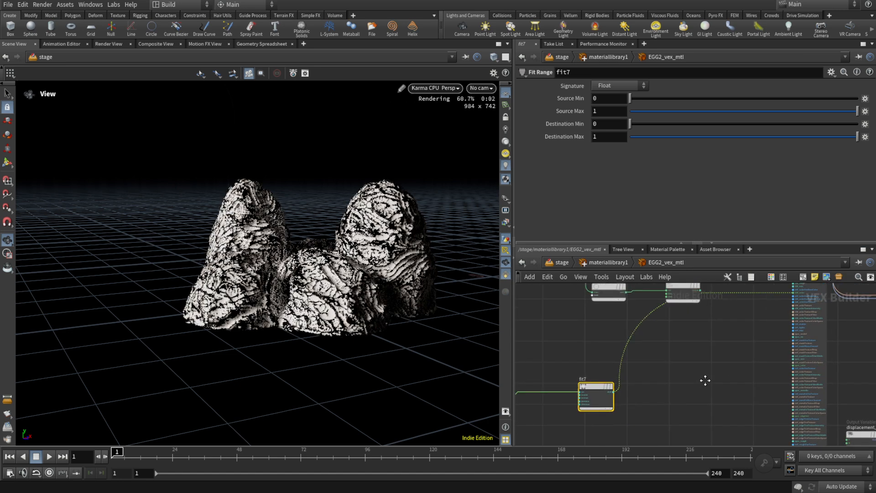
{"action": "left_click", "coordinate": [613, 391]}
{"action": "scroll", "coordinate": [781, 343], "scroll_direction": "up", "scroll_amount": 5}
{"action": "scroll", "coordinate": [778, 357], "scroll_direction": "down", "scroll_amount": 1}
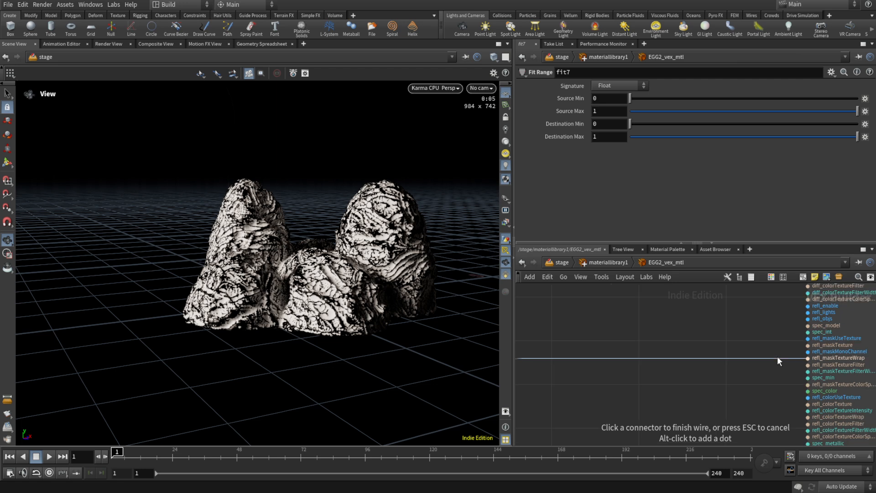
{"action": "middle_click_drag", "start_coordinate": [778, 392], "coordinate": [738, 319]}
{"action": "middle_click_drag", "start_coordinate": [742, 367], "coordinate": [713, 407]}
{"action": "left_click", "coordinate": [737, 371]}
Step: Reconnect the clamp1 output to the base color input of classicshader1, in place of the fit7 wire
{"action": "scroll", "coordinate": [738, 361], "scroll_direction": "down", "scroll_amount": 4}
{"action": "scroll", "coordinate": [737, 361], "scroll_direction": "down", "scroll_amount": 4}
{"action": "scroll", "coordinate": [699, 353], "scroll_direction": "up", "scroll_amount": 5}
{"action": "left_click_drag", "start_coordinate": [665, 350], "coordinate": [665, 326]}
{"action": "left_click", "coordinate": [677, 331]}
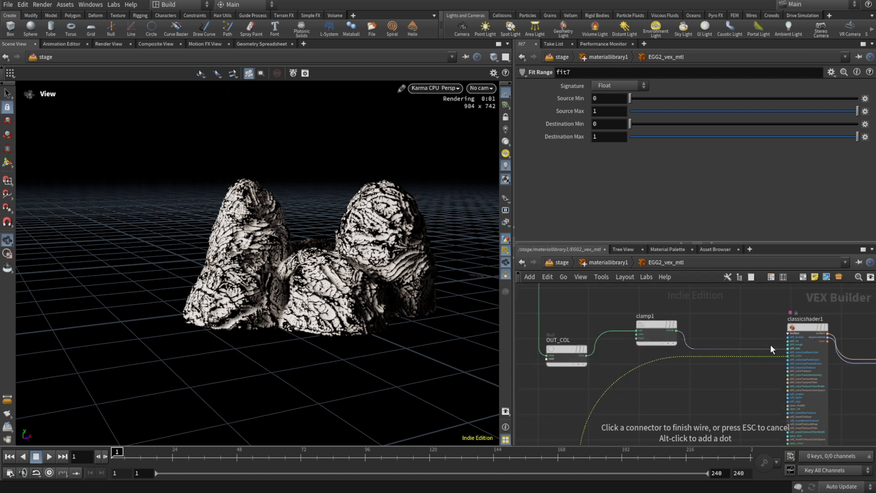
{"action": "left_click", "coordinate": [787, 356]}
{"action": "scroll", "coordinate": [713, 404], "scroll_direction": "down", "scroll_amount": 2}
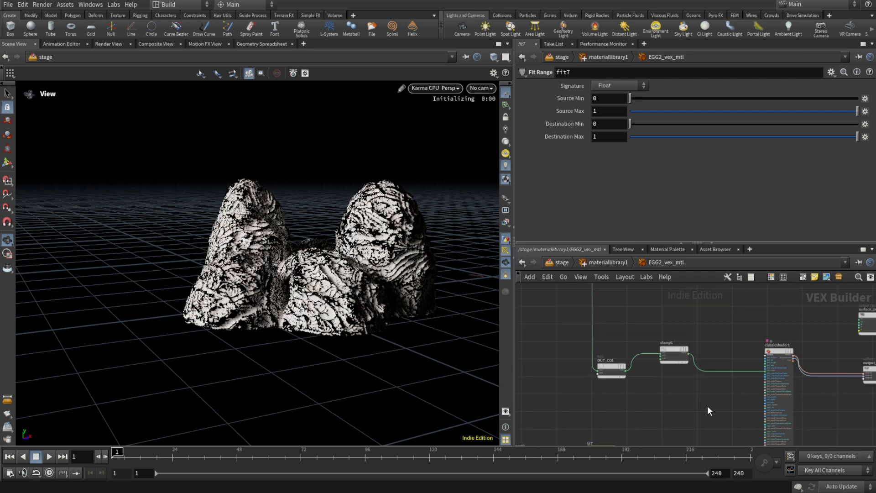
Step: Insert a Null node between fit7 and classicshader1 and rename it OUT_ROUGH
{"action": "middle_click_drag", "start_coordinate": [678, 410], "coordinate": [732, 335]}
{"action": "left_click", "coordinate": [731, 335]}
{"action": "key", "text": "Tab"}
{"action": "type", "text": "nu"}
{"action": "key", "text": "Return"}
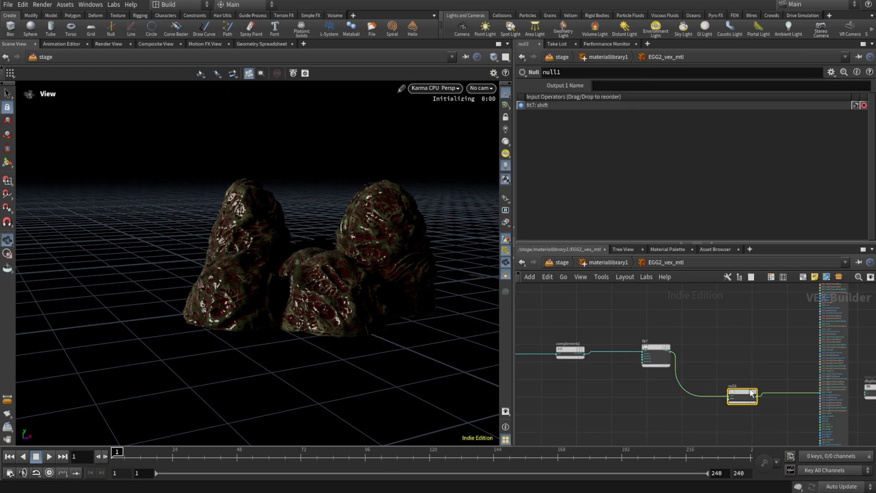
{"action": "scroll", "coordinate": [737, 395], "scroll_direction": "up", "scroll_amount": 5}
{"action": "double_click", "coordinate": [730, 380]}
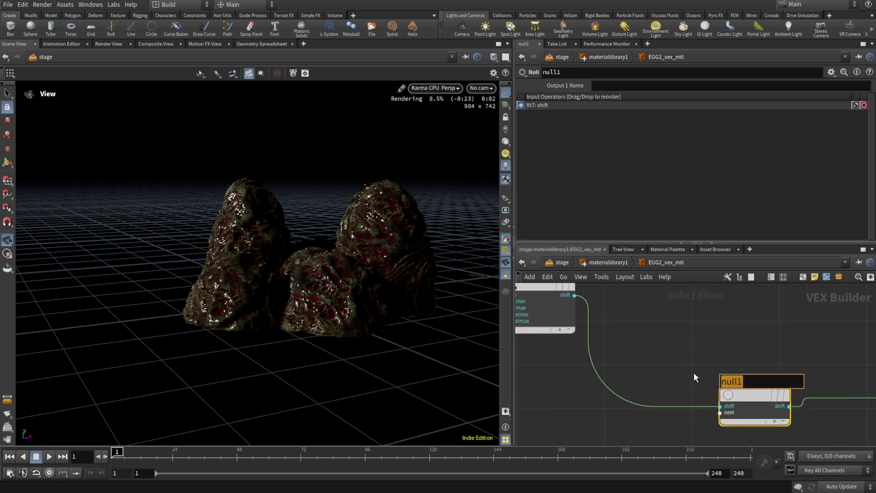
{"action": "type", "text": "OUT_ROUGH"}
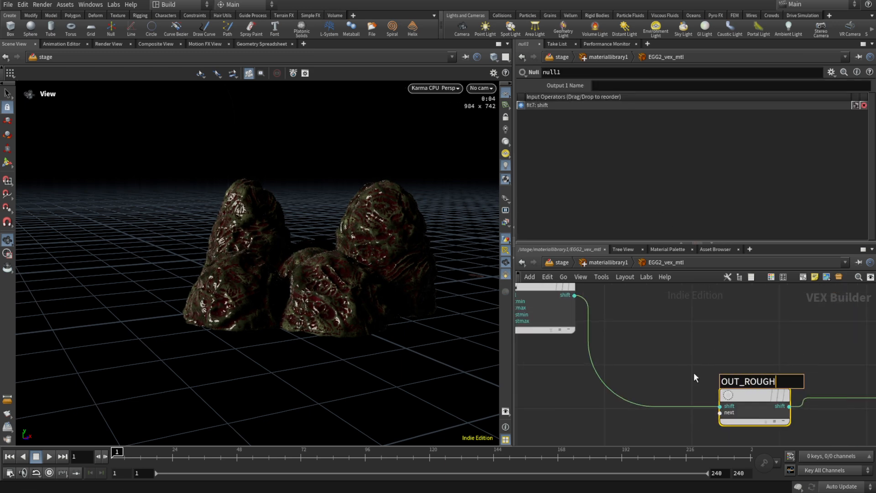
{"action": "key", "text": "Return"}
Step: Set the Destination Min of fit7 to 0.1 and its Destination Max to 0.719, and view the eggs from another angle
{"action": "scroll", "coordinate": [695, 302], "scroll_direction": "down", "scroll_amount": 3}
{"action": "left_click", "coordinate": [586, 302]}
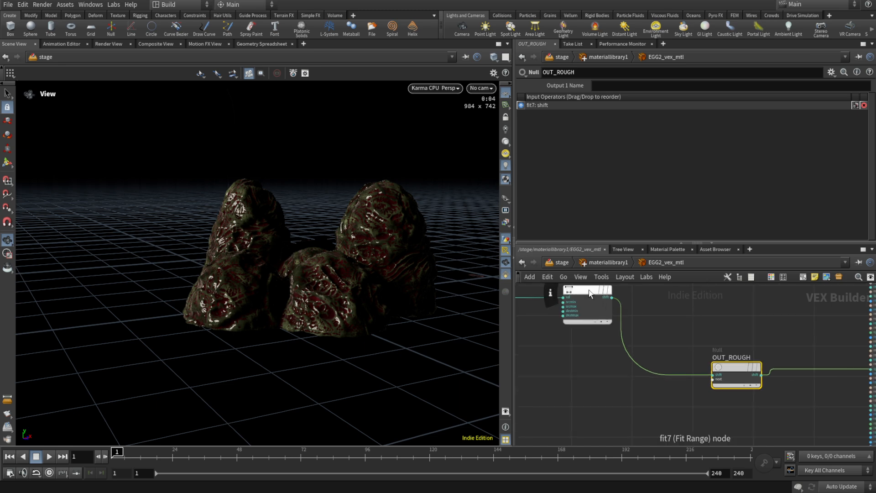
{"action": "left_click", "coordinate": [605, 126]}
{"action": "type", "text": "."}
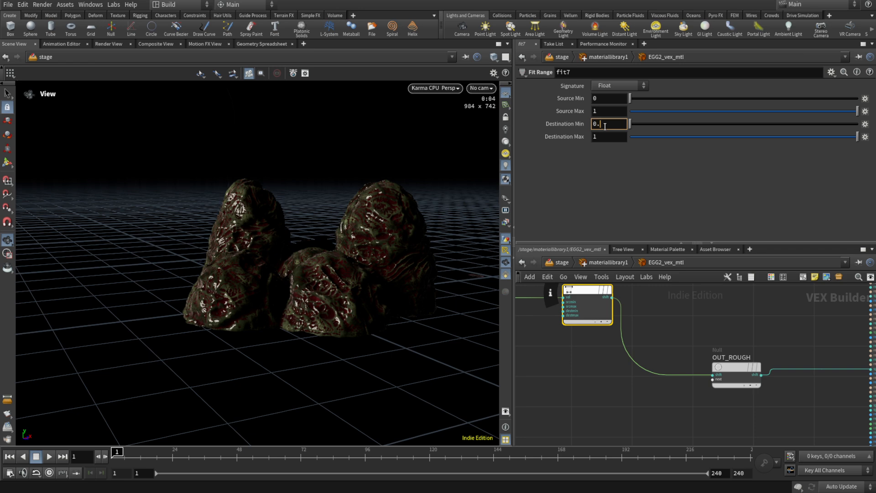
{"action": "type", "text": "1"}
{"action": "key", "text": "Return"}
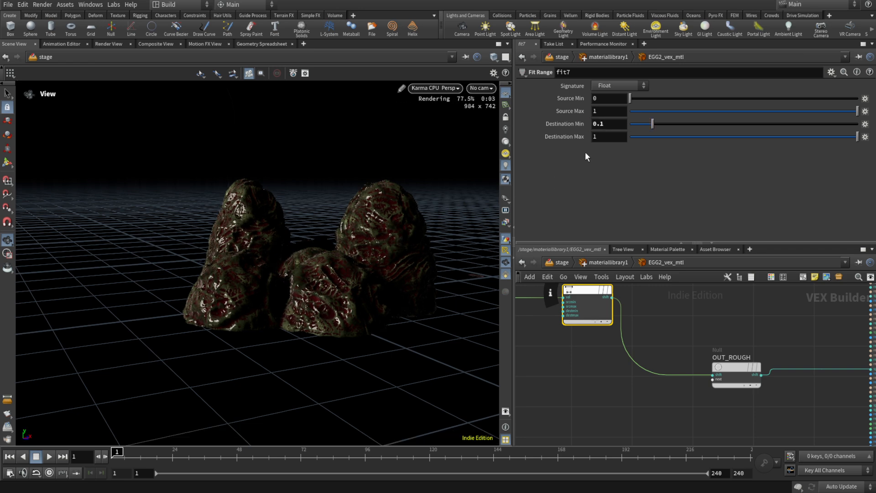
{"action": "left_click", "coordinate": [793, 137]}
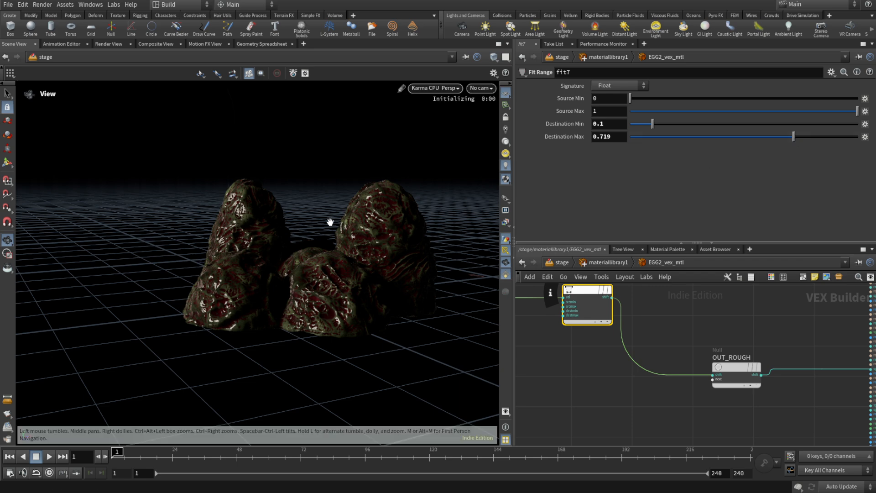
{"action": "mouse_move", "coordinate": [333, 221]}
{"action": "left_mouse_down"}
{"action": "mouse_move", "coordinate": [344, 219]}
{"action": "mouse_move", "coordinate": [327, 218]}
{"action": "left_mouse_up"}
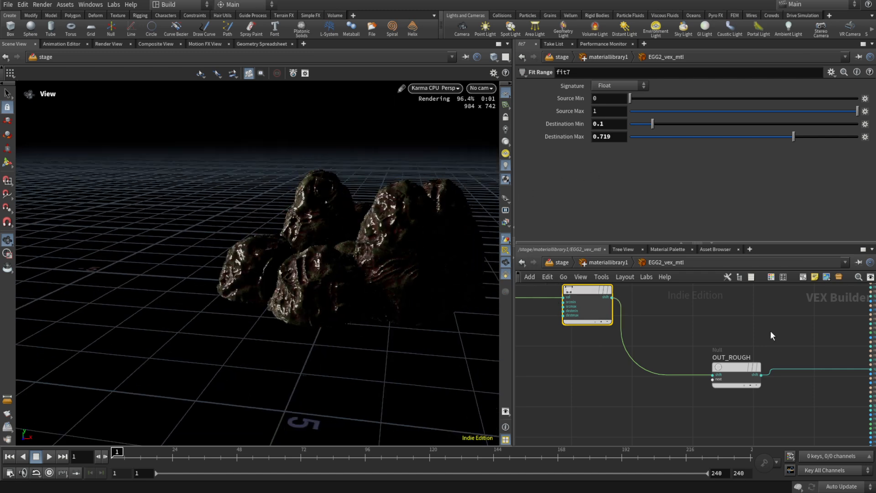
Step: Examine the Reflect Coat and Reflect Base settings of classicshader1
{"action": "scroll", "coordinate": [746, 365], "scroll_direction": "down", "scroll_amount": 5}
{"action": "middle_click_drag", "start_coordinate": [747, 365], "coordinate": [712, 387]}
{"action": "left_click", "coordinate": [741, 308]}
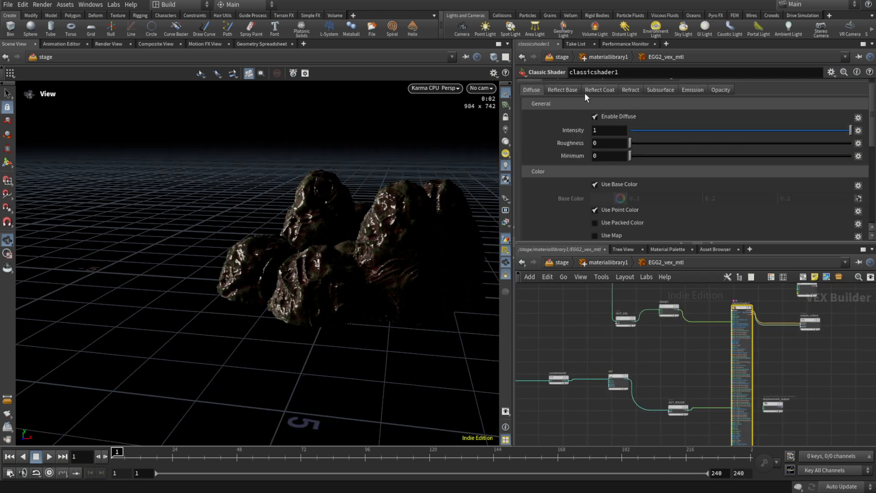
{"action": "left_click", "coordinate": [600, 90]}
{"action": "scroll", "coordinate": [600, 86], "scroll_direction": "up", "scroll_amount": 1}
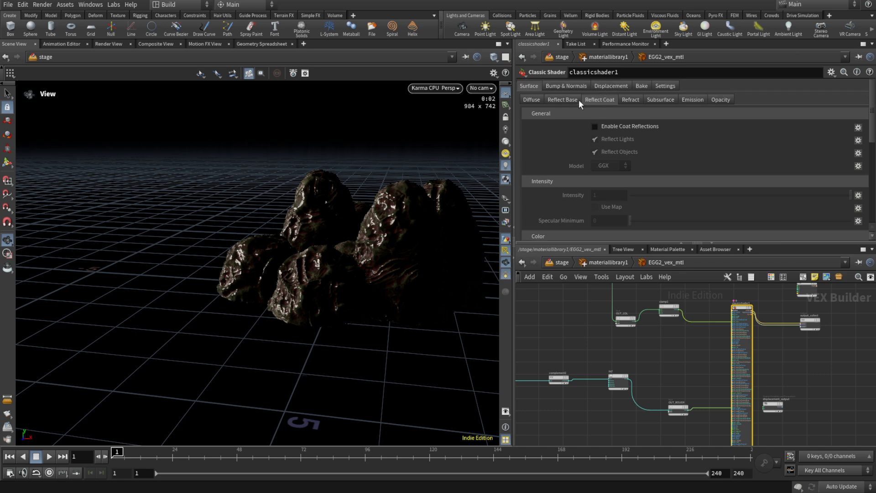
{"action": "left_click", "coordinate": [562, 100]}
{"action": "scroll", "coordinate": [616, 171], "scroll_direction": "down", "scroll_amount": 6}
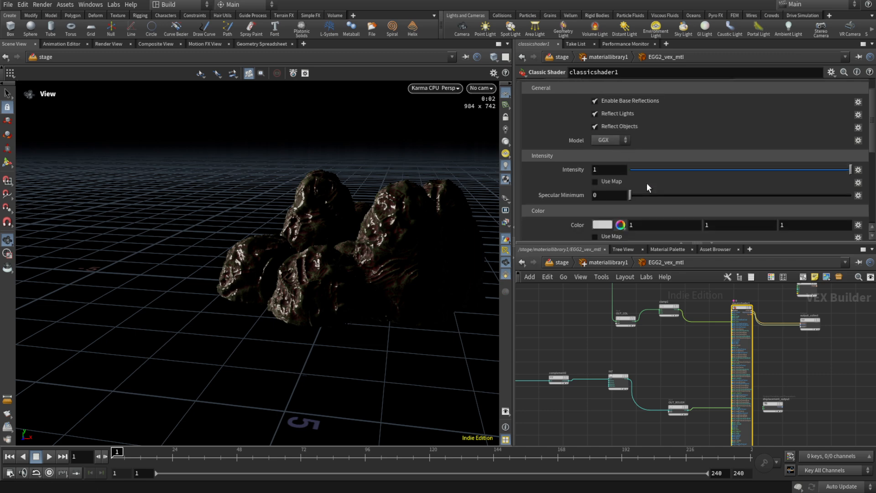
Step: Set the classic shader's base reflection color to 0.75 on all three channels, and check its diffuse settings
{"action": "left_click", "coordinate": [602, 187]}
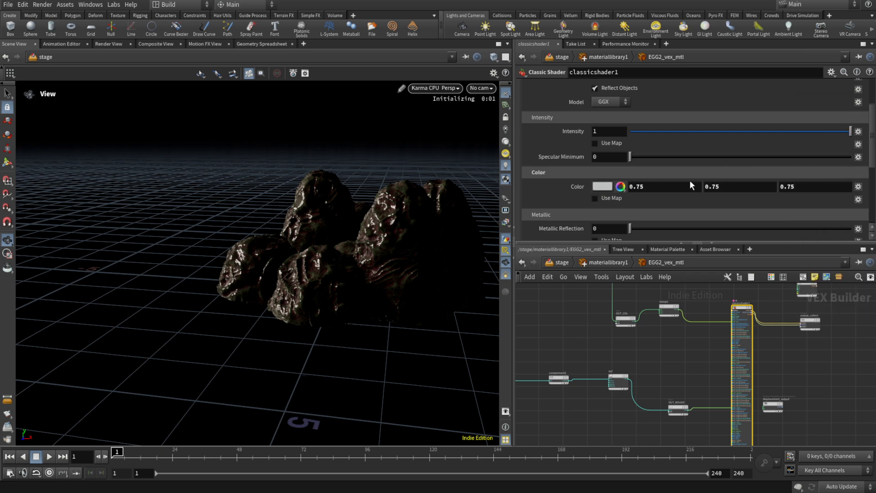
{"action": "scroll", "coordinate": [682, 177], "scroll_direction": "down", "scroll_amount": 5}
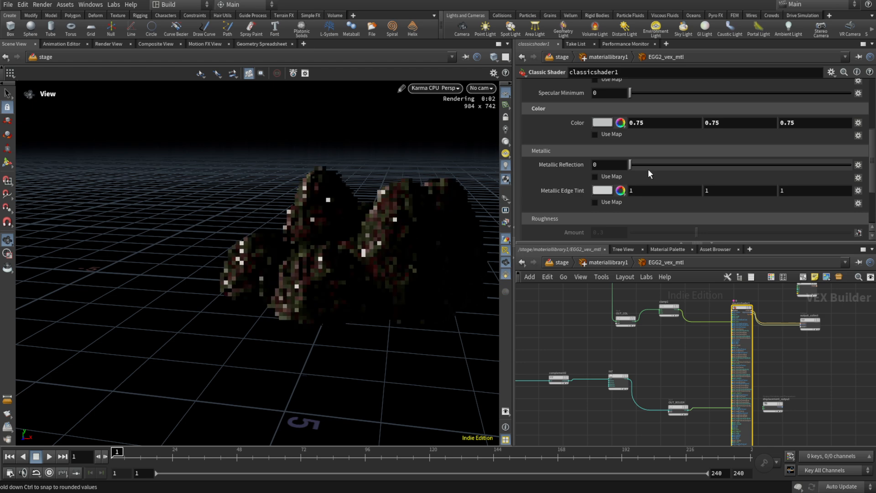
{"action": "scroll", "coordinate": [648, 169], "scroll_direction": "up", "scroll_amount": 10}
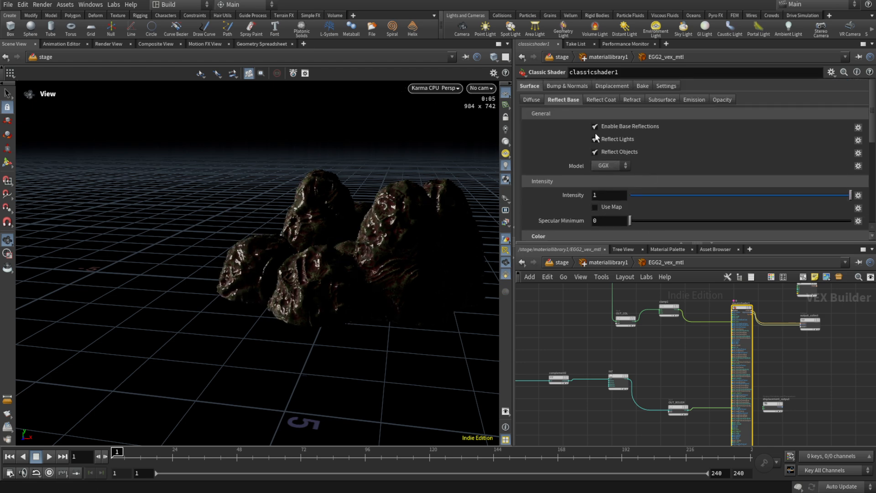
{"action": "left_click", "coordinate": [601, 99]}
{"action": "scroll", "coordinate": [648, 119], "scroll_direction": "down", "scroll_amount": 4}
{"action": "scroll", "coordinate": [669, 125], "scroll_direction": "up", "scroll_amount": 4}
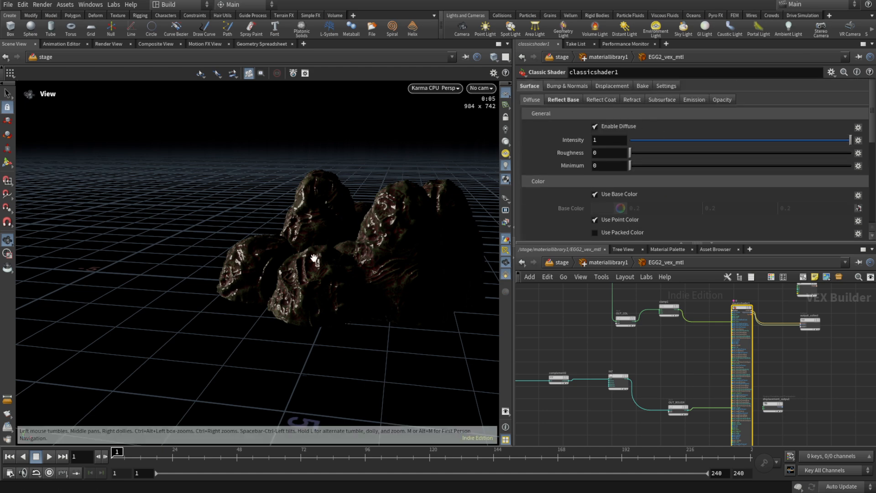
{"action": "left_click_drag", "start_coordinate": [321, 253], "coordinate": [378, 234]}
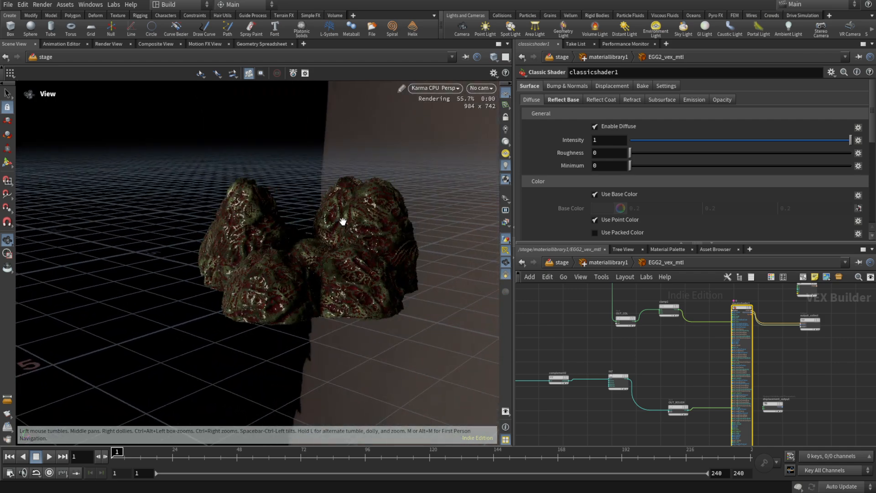
{"action": "left_click_drag", "start_coordinate": [419, 253], "coordinate": [287, 237]}
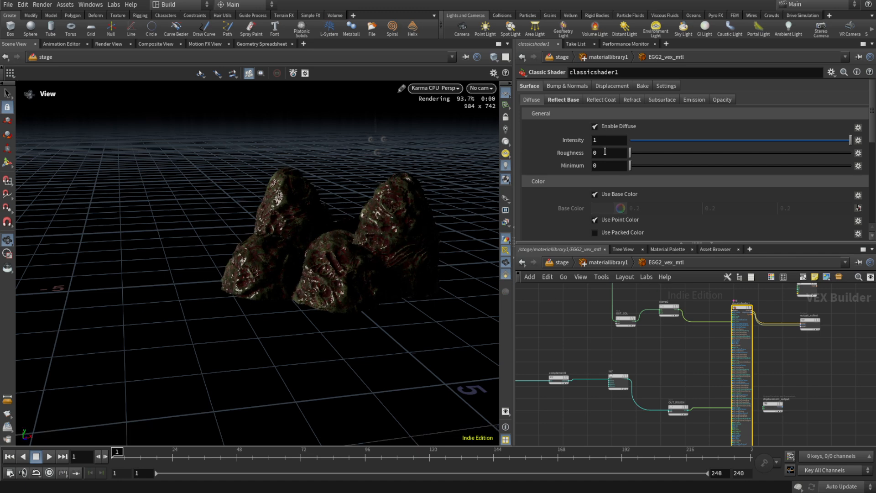
Step: Duplicate the turbnoise2 Turbulent Noise node and place the copy below the roughness chain
{"action": "left_click", "coordinate": [613, 380]}
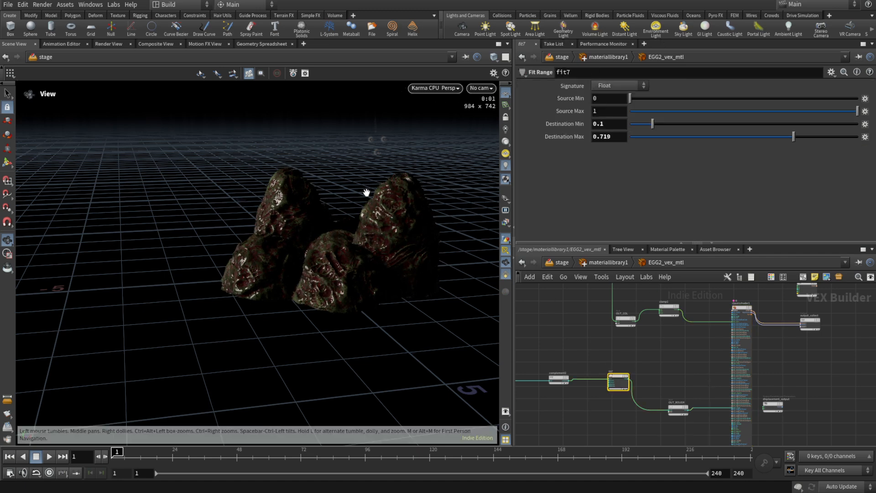
{"action": "scroll", "coordinate": [575, 319], "scroll_direction": "down", "scroll_amount": 2}
{"action": "middle_click_drag", "start_coordinate": [580, 324], "coordinate": [673, 330]}
{"action": "middle_click_drag", "start_coordinate": [608, 346], "coordinate": [712, 387]}
{"action": "scroll", "coordinate": [734, 318], "scroll_direction": "down", "scroll_amount": 4}
{"action": "scroll", "coordinate": [669, 316], "scroll_direction": "up", "scroll_amount": 4}
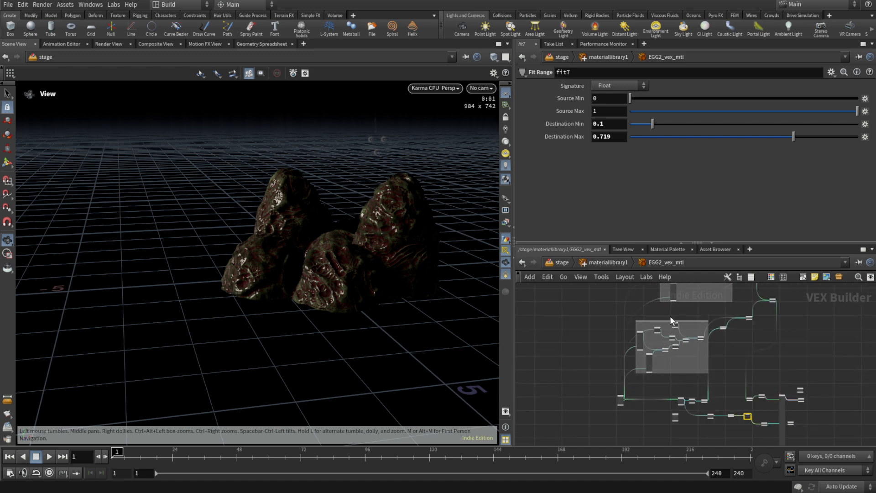
{"action": "scroll", "coordinate": [652, 336], "scroll_direction": "down", "scroll_amount": 2}
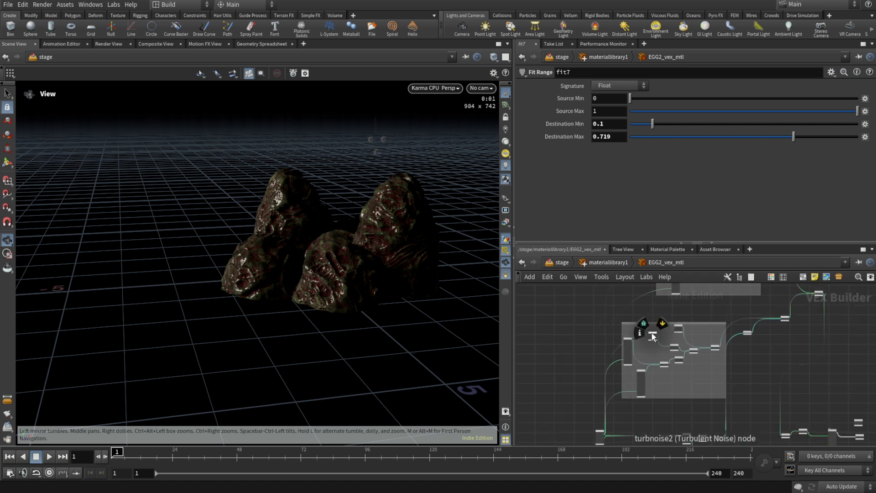
{"action": "scroll", "coordinate": [652, 336], "scroll_direction": "down", "scroll_amount": 3}
{"action": "left_click_drag", "start_coordinate": [651, 336], "coordinate": [690, 415], "text": "alt"}
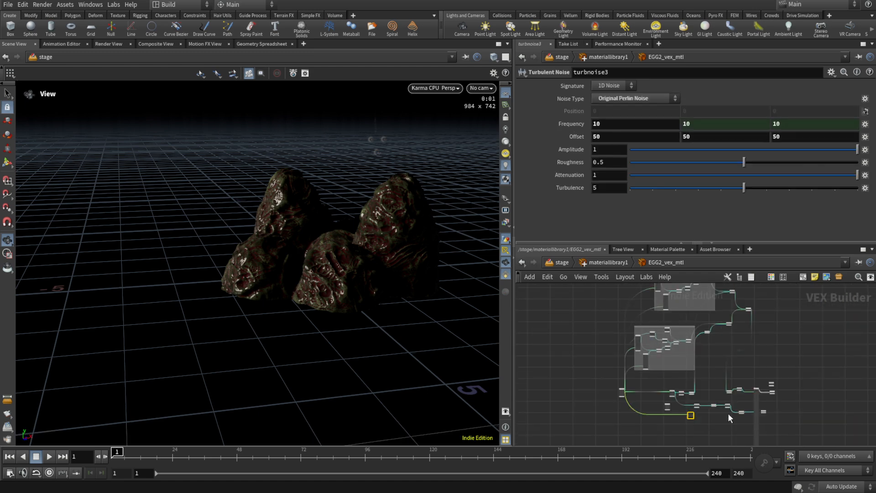
Step: Preview the roughness mask by wiring complement2's output into the classic shader's diffuse color
{"action": "scroll", "coordinate": [718, 406], "scroll_direction": "up", "scroll_amount": 5}
{"action": "scroll", "coordinate": [718, 405], "scroll_direction": "up", "scroll_amount": 4}
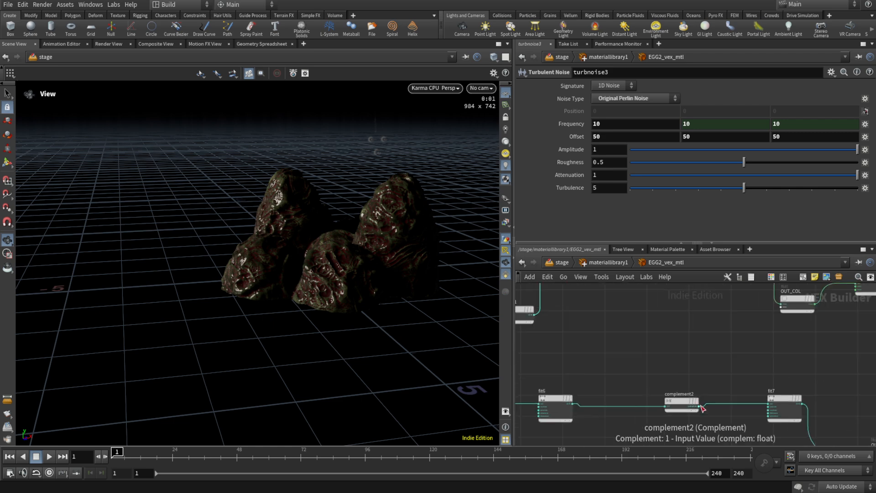
{"action": "left_click", "coordinate": [699, 405]}
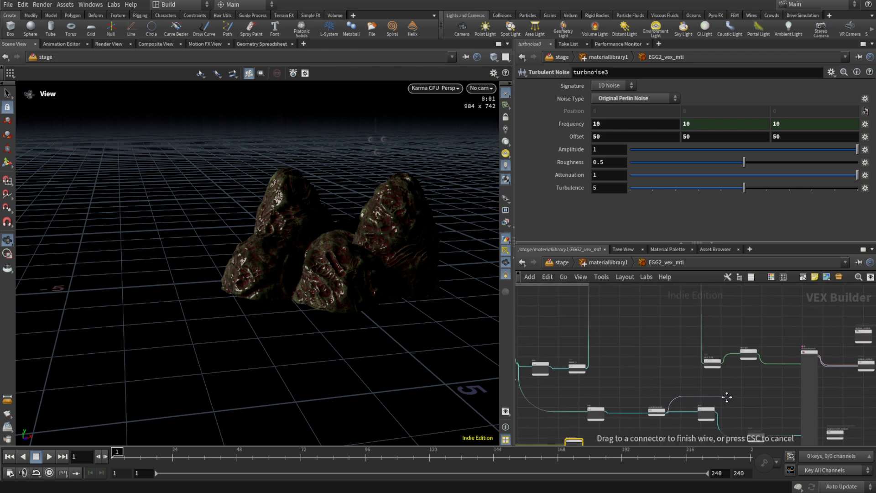
{"action": "left_click", "coordinate": [840, 347]}
{"action": "scroll", "coordinate": [680, 372], "scroll_direction": "down", "scroll_amount": 5}
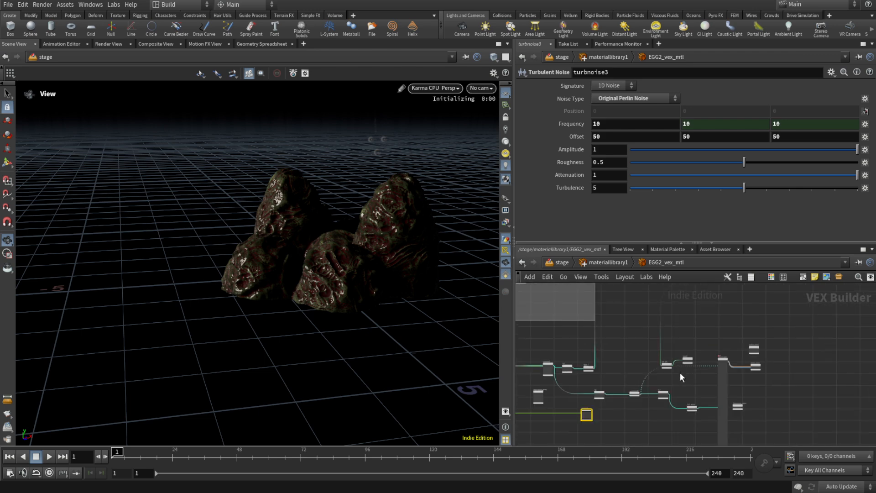
Step: Move the copied noise node closer to complement2 and insert a Multiply node on the complement2 preview wire
{"action": "middle_click_drag", "start_coordinate": [593, 415], "coordinate": [606, 381]}
{"action": "left_click_drag", "start_coordinate": [590, 384], "coordinate": [631, 394]}
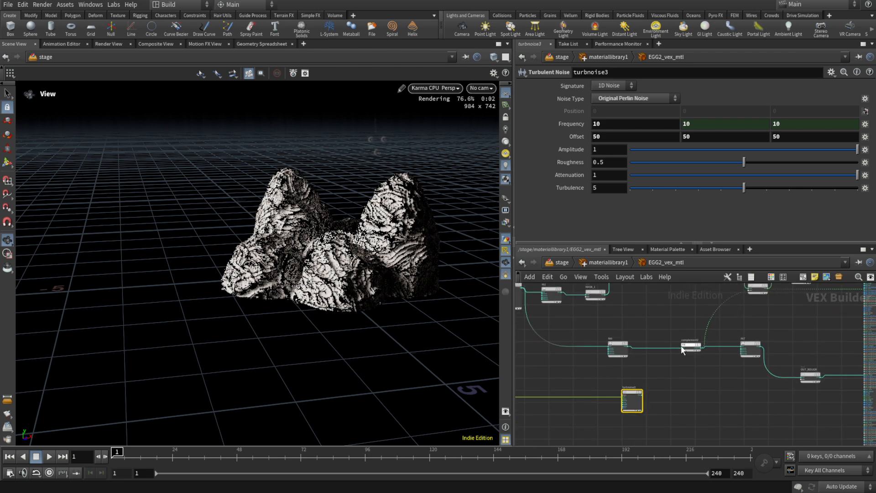
{"action": "left_click_drag", "start_coordinate": [689, 346], "coordinate": [665, 340]}
{"action": "left_click", "coordinate": [678, 381]}
{"action": "key", "text": "Tab"}
{"action": "type", "text": "mult"}
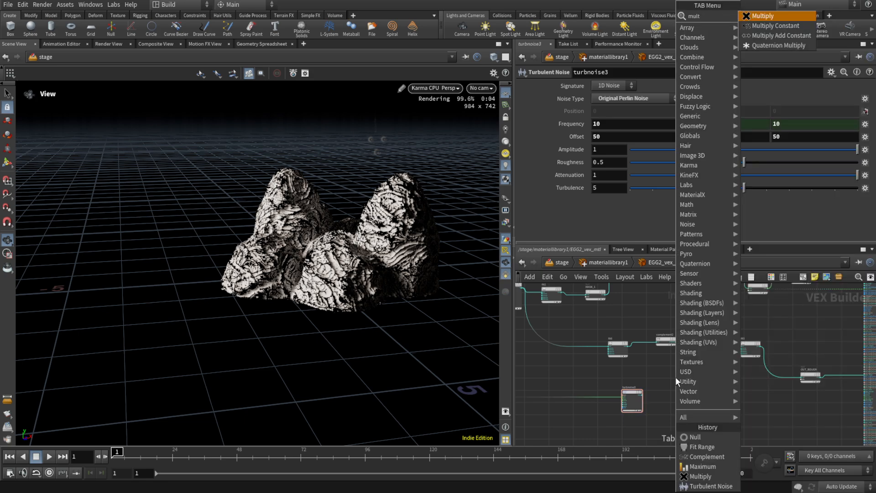
{"action": "key", "text": "Return"}
{"action": "left_click", "coordinate": [710, 327]}
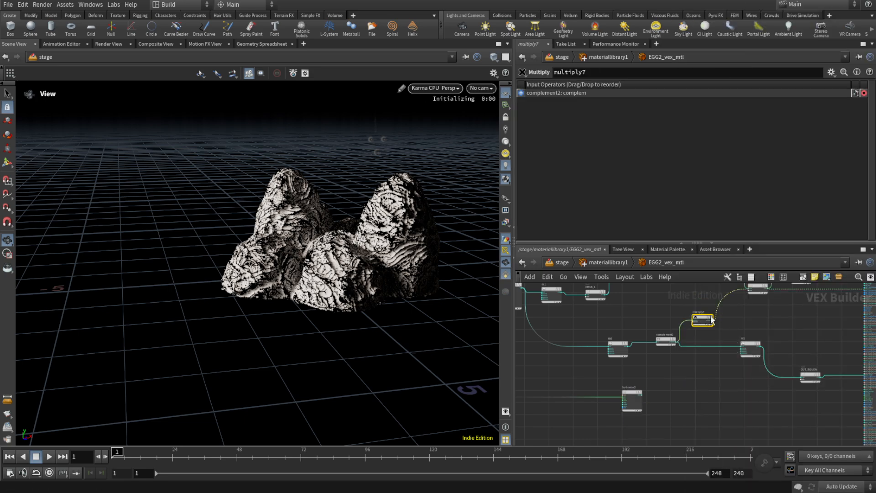
Step: Connect turbnoise3's noise output to the second input of the new Multiply node
{"action": "scroll", "coordinate": [651, 400], "scroll_direction": "up", "scroll_amount": 4}
{"action": "left_click", "coordinate": [632, 388]}
{"action": "scroll", "coordinate": [702, 365], "scroll_direction": "down", "scroll_amount": 3}
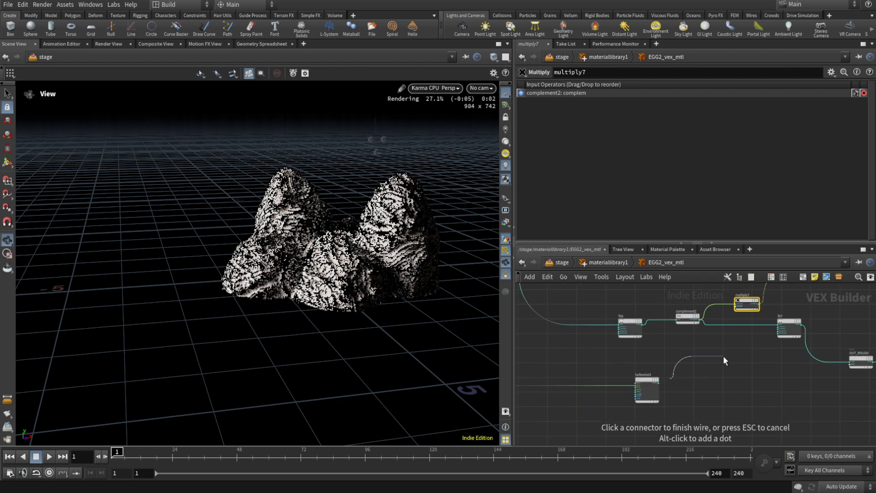
{"action": "scroll", "coordinate": [735, 314], "scroll_direction": "up", "scroll_amount": 2}
{"action": "middle_click_drag", "start_coordinate": [735, 314], "coordinate": [732, 333]}
{"action": "scroll", "coordinate": [732, 331], "scroll_direction": "up", "scroll_amount": 2}
{"action": "left_click", "coordinate": [725, 316]}
{"action": "scroll", "coordinate": [673, 404], "scroll_direction": "down", "scroll_amount": 2}
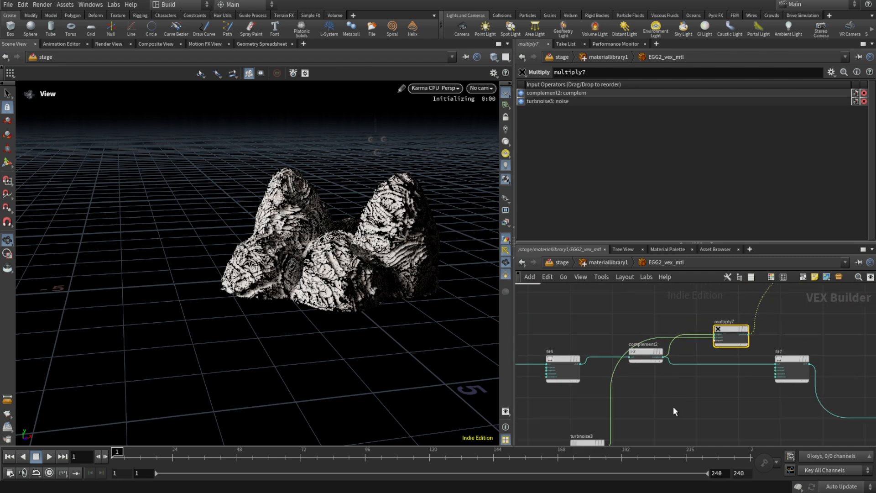
Step: Set turbnoise3's frequency to 5, its roughness to 0.832 and its noise type to Simplex Noise
{"action": "middle_click_drag", "start_coordinate": [671, 419], "coordinate": [754, 363]}
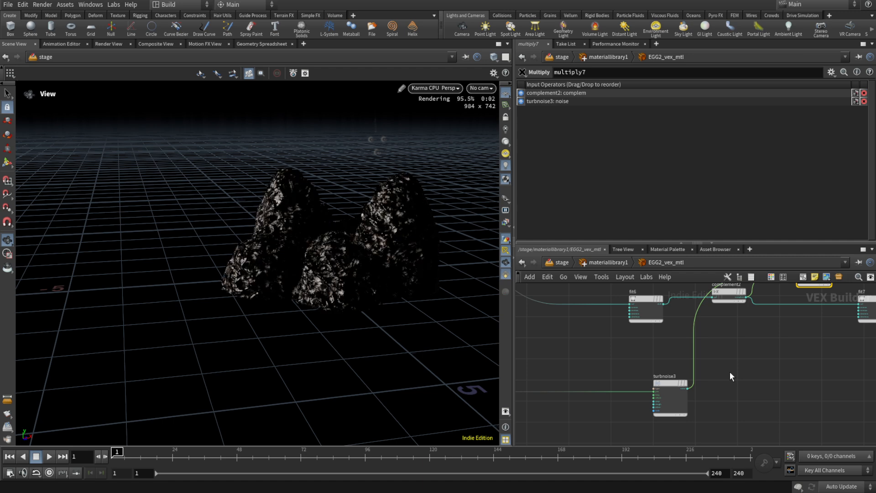
{"action": "left_click", "coordinate": [670, 401]}
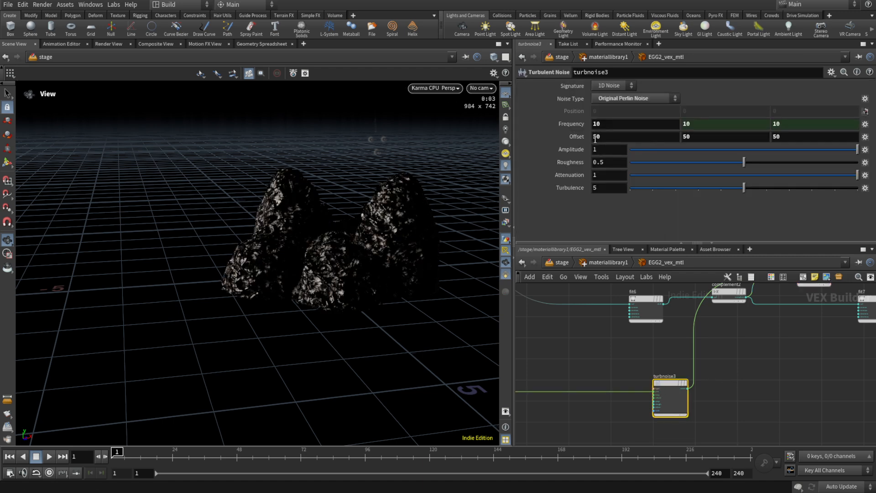
{"action": "left_click", "coordinate": [599, 124]}
{"action": "type", "text": "5"}
{"action": "key", "text": "Return"}
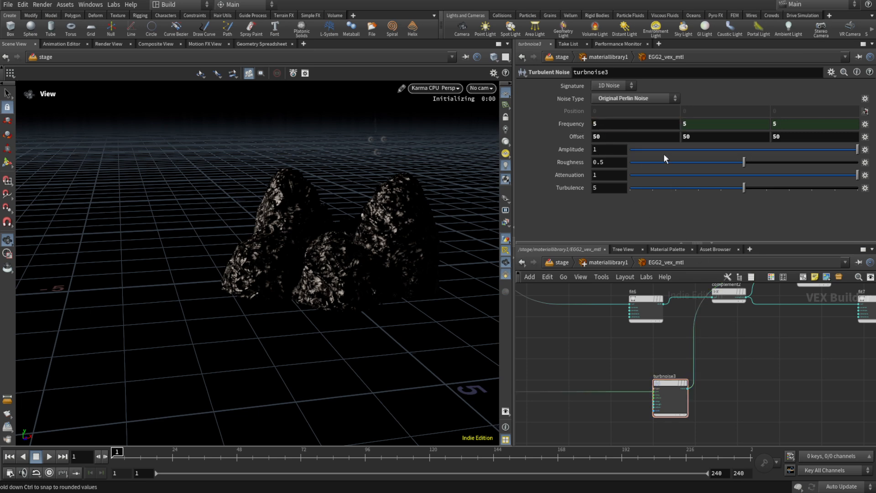
{"action": "left_click", "coordinate": [818, 162]}
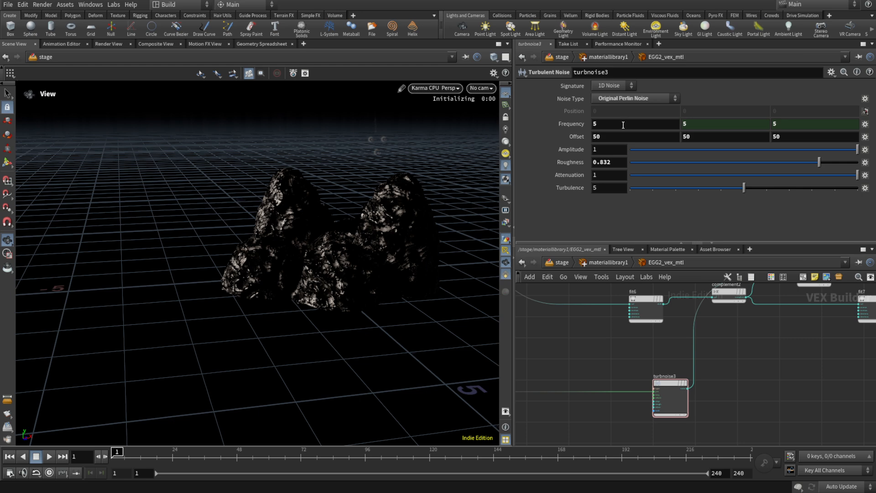
{"action": "left_click", "coordinate": [625, 98]}
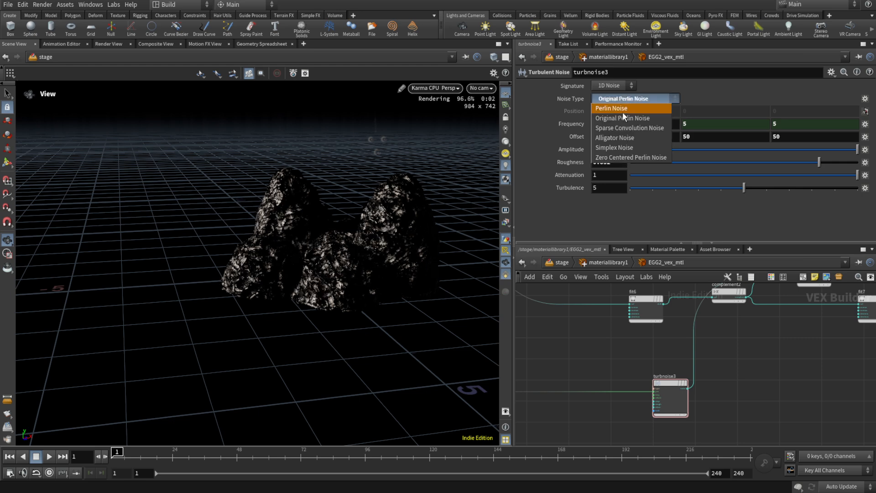
{"action": "left_click", "coordinate": [615, 147]}
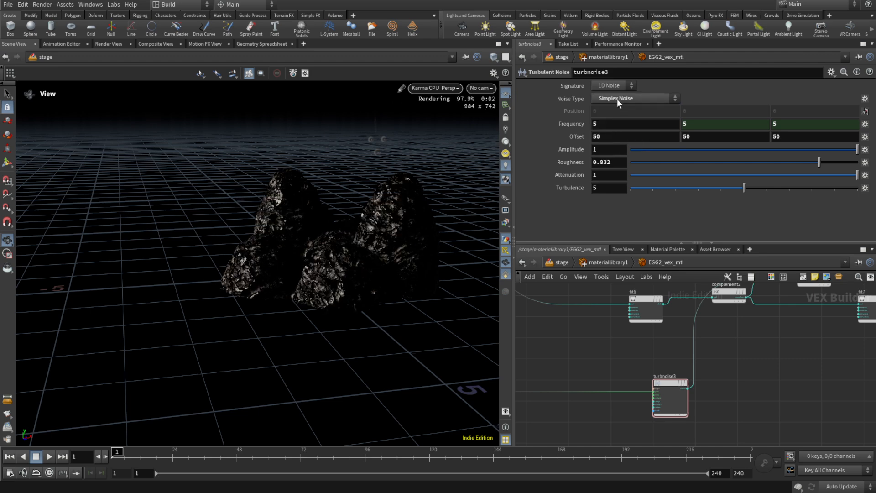
Step: Move the Multiply node down and insert a Fit Range node between turbnoise3 and it
{"action": "scroll", "coordinate": [778, 359], "scroll_direction": "down", "scroll_amount": 3}
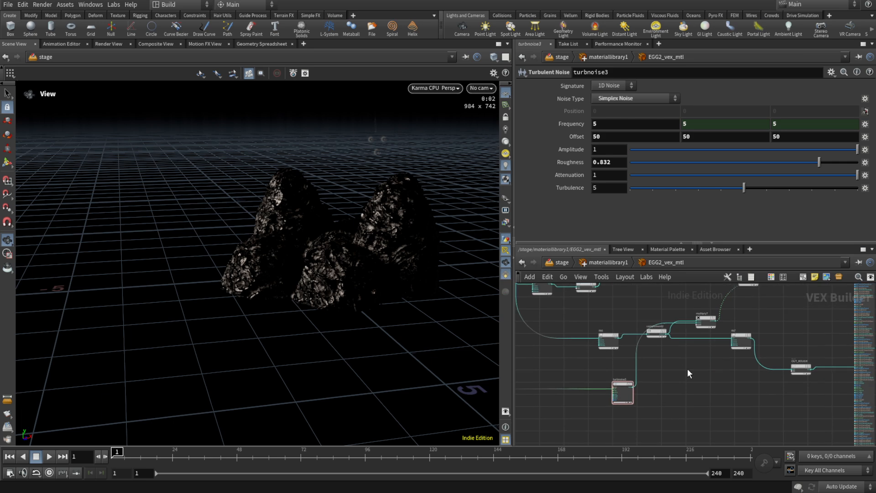
{"action": "left_click_drag", "start_coordinate": [706, 319], "coordinate": [708, 370]}
{"action": "key", "text": "Tab"}
{"action": "type", "text": "fit"}
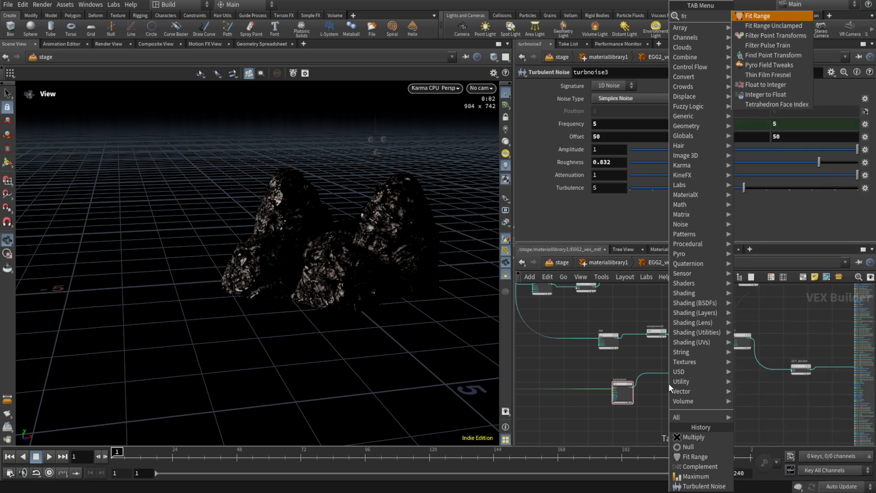
{"action": "key", "text": "Return"}
{"action": "left_click", "coordinate": [666, 372]}
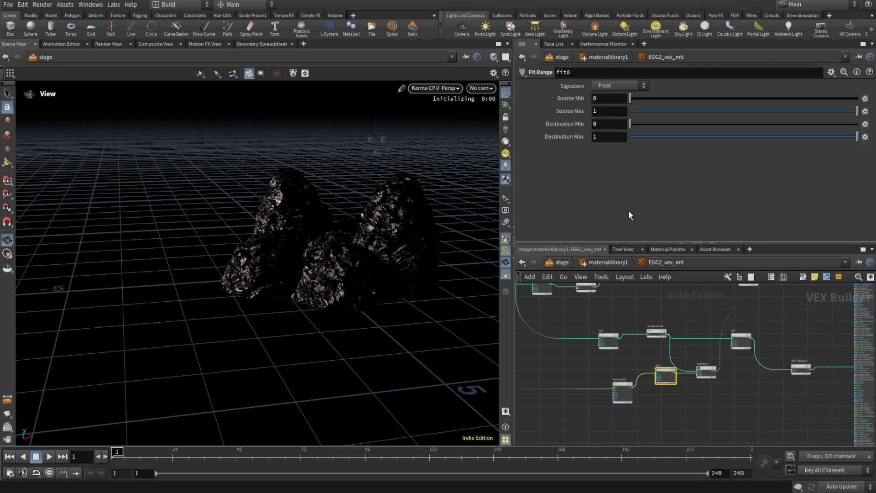
Step: Try a Destination Min of 0.25 on the new Fit Range node
{"action": "left_click", "coordinate": [605, 123]}
{"action": "type", "text": ".25"}
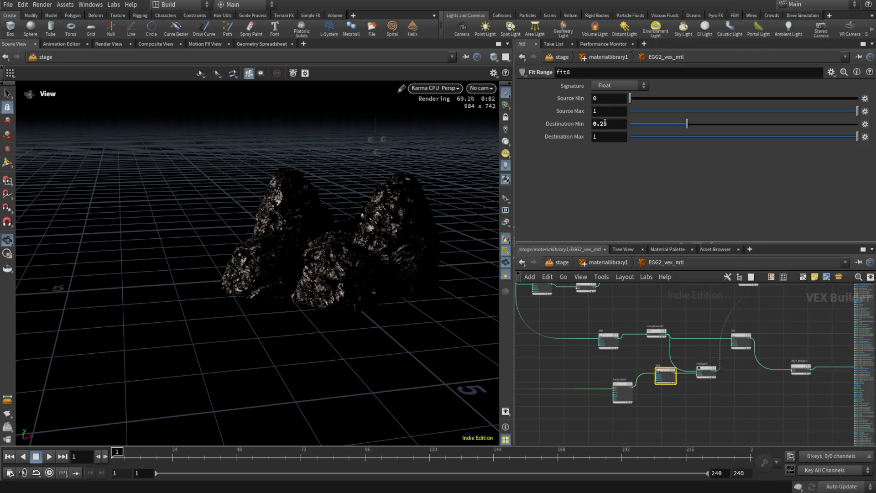
{"action": "key", "text": "Return"}
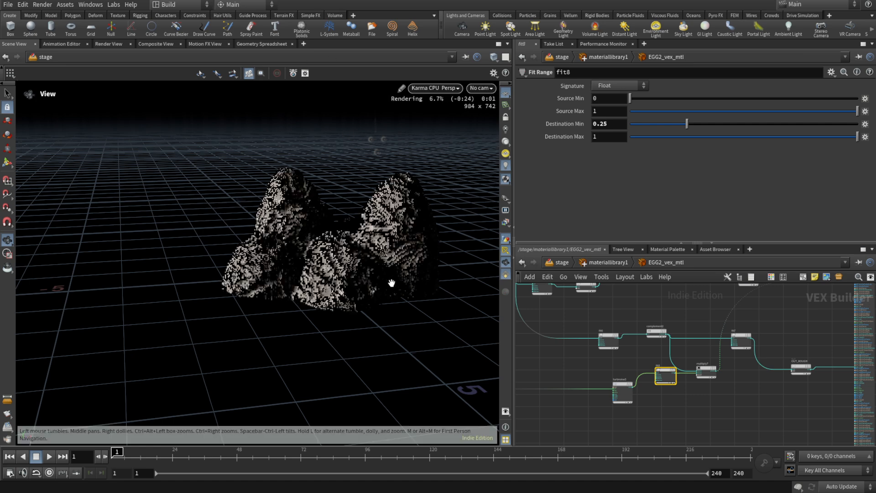
Step: Set the new Fit Range node's Destination Min to 0.1
{"action": "double_click", "coordinate": [603, 124]}
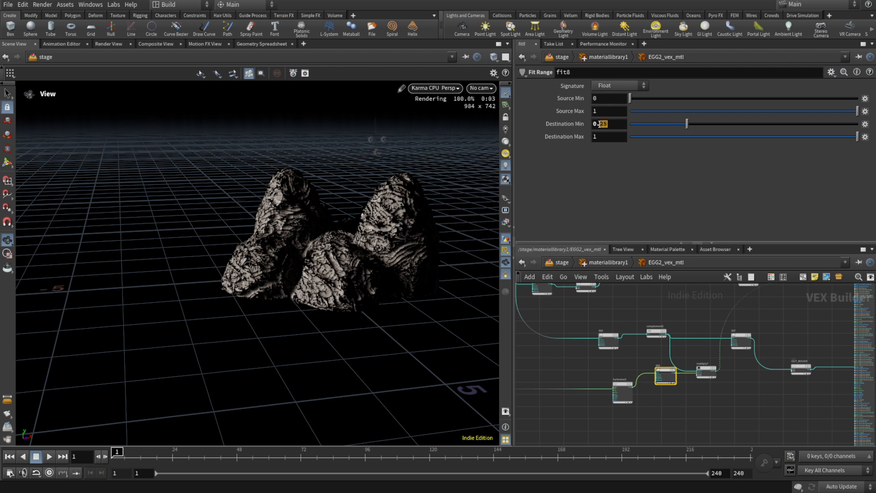
{"action": "type", "text": "1"}
{"action": "key", "text": "Return"}
Step: Connect multiply7's product output to the value input of fit7 in the roughness chain
{"action": "scroll", "coordinate": [734, 355], "scroll_direction": "up", "scroll_amount": 3}
{"action": "scroll", "coordinate": [735, 356], "scroll_direction": "up", "scroll_amount": 2}
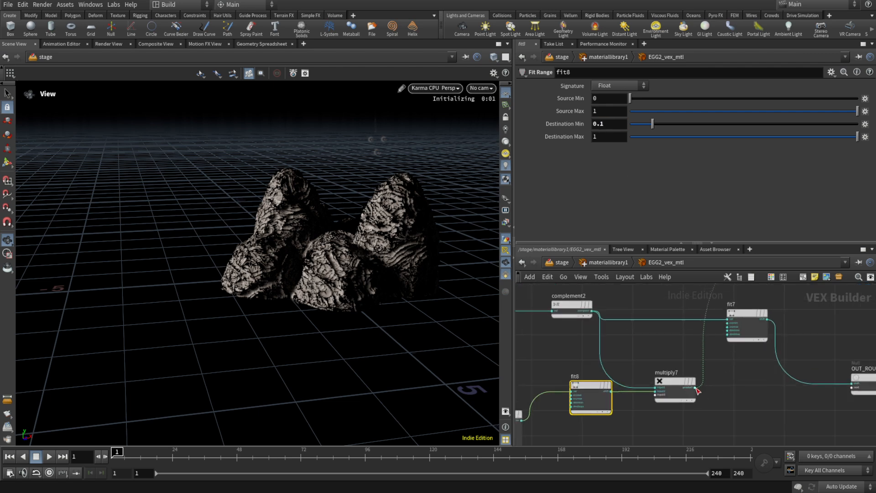
{"action": "left_click", "coordinate": [698, 388]}
{"action": "left_click", "coordinate": [712, 340]}
{"action": "left_click", "coordinate": [720, 336]}
{"action": "left_click", "coordinate": [719, 318]}
Step: Reconnect clamp1's output to the classic shader's diff_color input and inspect the egg cluster's material from several angles
{"action": "scroll", "coordinate": [741, 374], "scroll_direction": "down", "scroll_amount": 4}
{"action": "scroll", "coordinate": [741, 374], "scroll_direction": "down", "scroll_amount": 3}
{"action": "middle_click_drag", "start_coordinate": [771, 355], "coordinate": [746, 367]}
{"action": "scroll", "coordinate": [753, 325], "scroll_direction": "up", "scroll_amount": 5}
{"action": "left_click", "coordinate": [741, 330]}
{"action": "scroll", "coordinate": [784, 338], "scroll_direction": "up", "scroll_amount": 3}
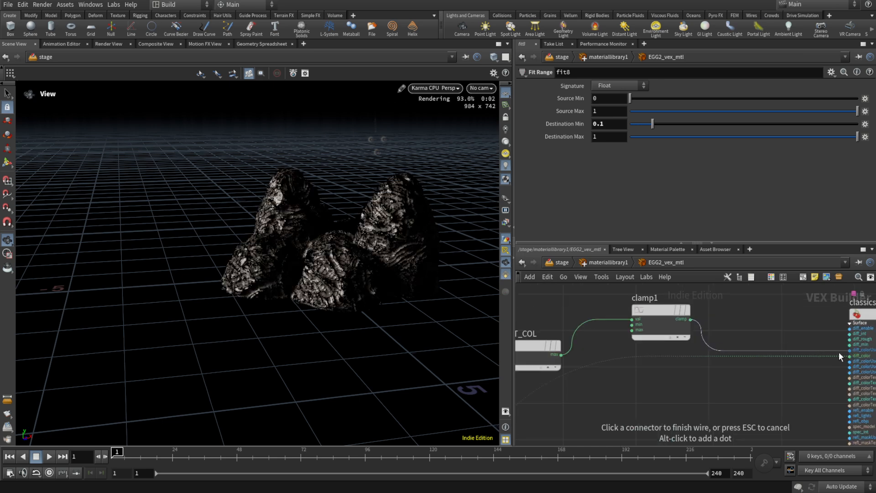
{"action": "left_click", "coordinate": [848, 355]}
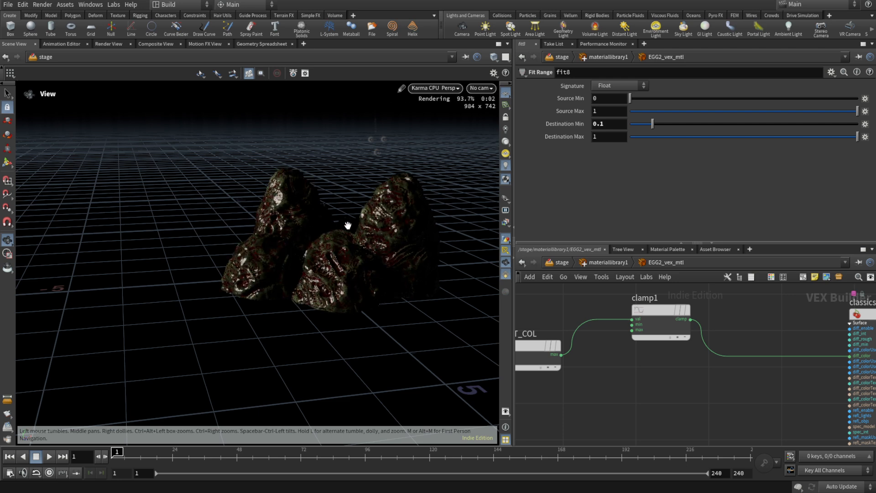
{"action": "left_click_drag", "start_coordinate": [386, 231], "coordinate": [323, 241]}
{"action": "scroll", "coordinate": [372, 237], "scroll_direction": "up", "scroll_amount": 3}
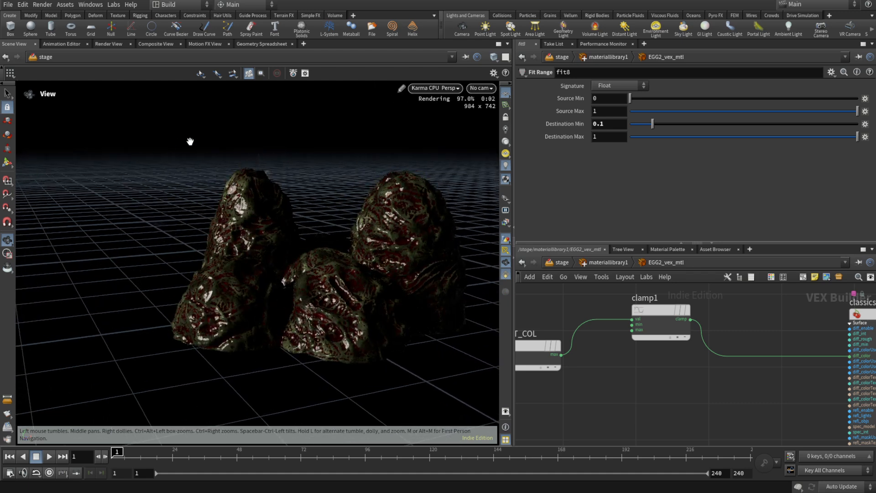
{"action": "left_click_drag", "start_coordinate": [182, 229], "coordinate": [317, 248]}
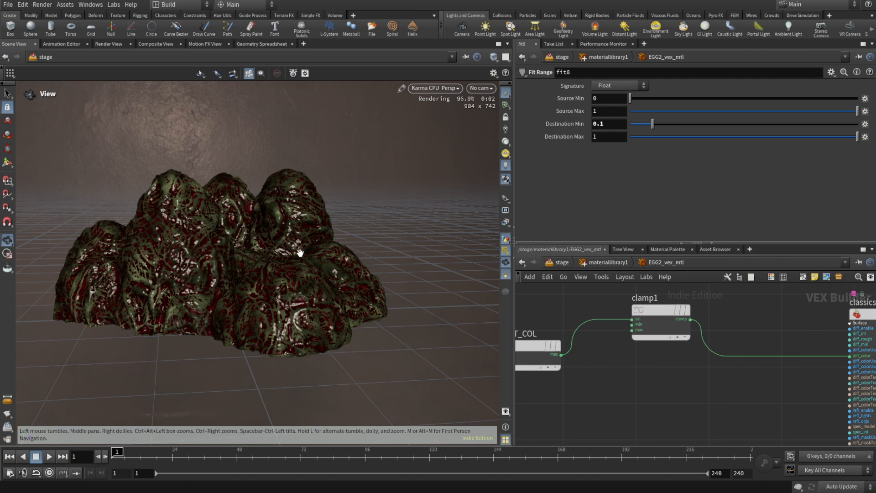
Step: Try a Destination Min of 0.15 on the fit7 node in the roughness chain, keeping Destination Max at 1
{"action": "left_click_drag", "start_coordinate": [305, 257], "coordinate": [279, 242]}
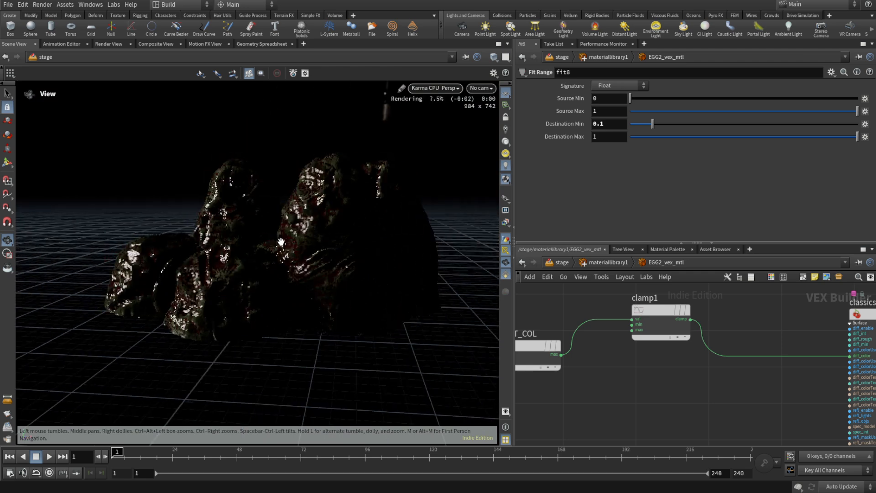
{"action": "scroll", "coordinate": [658, 362], "scroll_direction": "down", "scroll_amount": 7}
{"action": "middle_click_drag", "start_coordinate": [665, 380], "coordinate": [693, 335]}
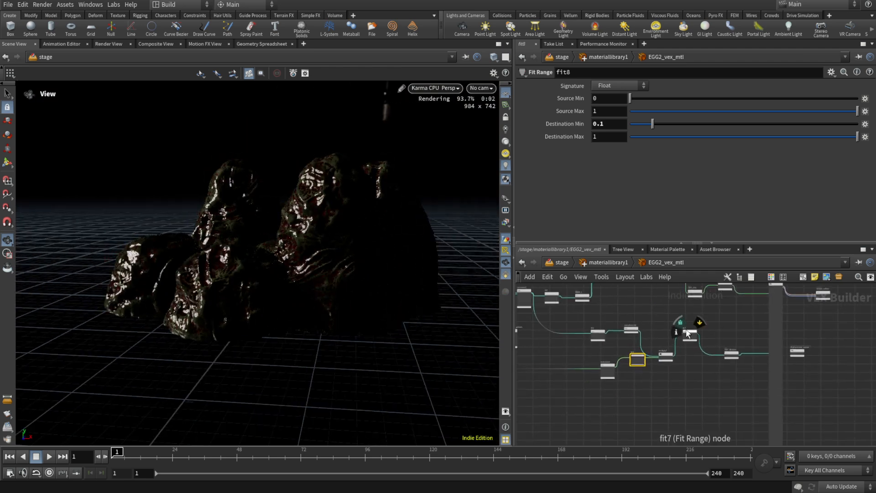
{"action": "left_click", "coordinate": [690, 335]}
{"action": "double_click", "coordinate": [609, 137]}
{"action": "type", "text": "1"}
{"action": "key", "text": "Return"}
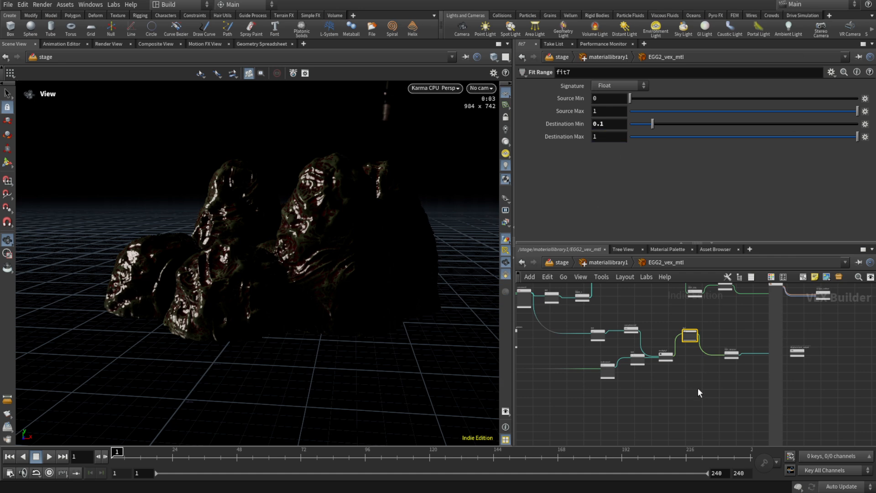
{"action": "double_click", "coordinate": [609, 124]}
{"action": "type", "text": "0.15"}
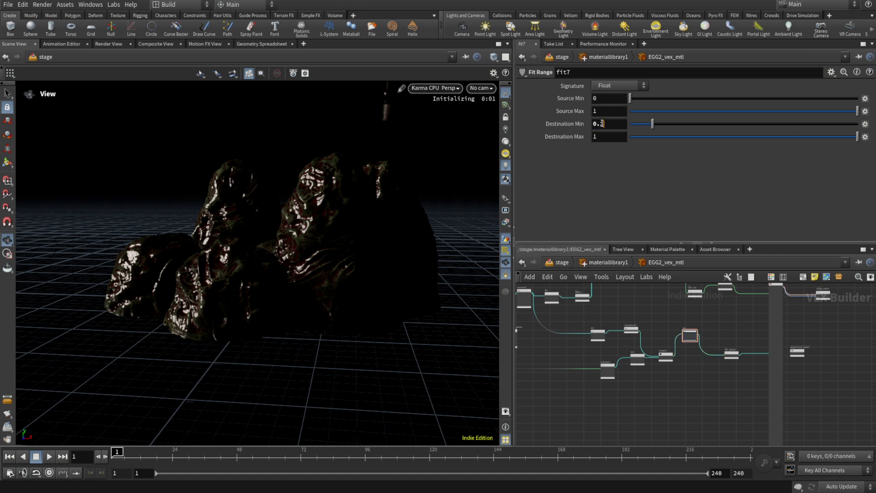
{"action": "key", "text": "Return"}
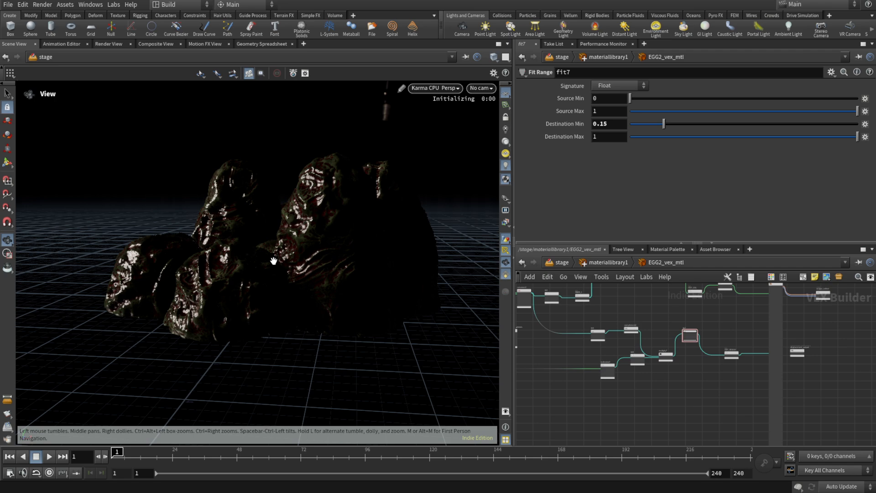
Step: Set fit7's Destination Min to 0.2 and save the scene file
{"action": "left_click_drag", "start_coordinate": [288, 214], "coordinate": [318, 215]}
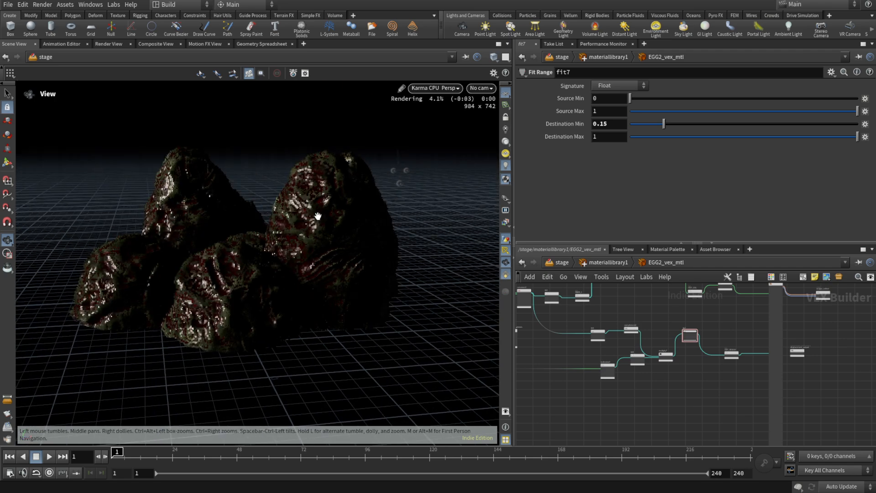
{"action": "left_click_drag", "start_coordinate": [265, 222], "coordinate": [274, 225]}
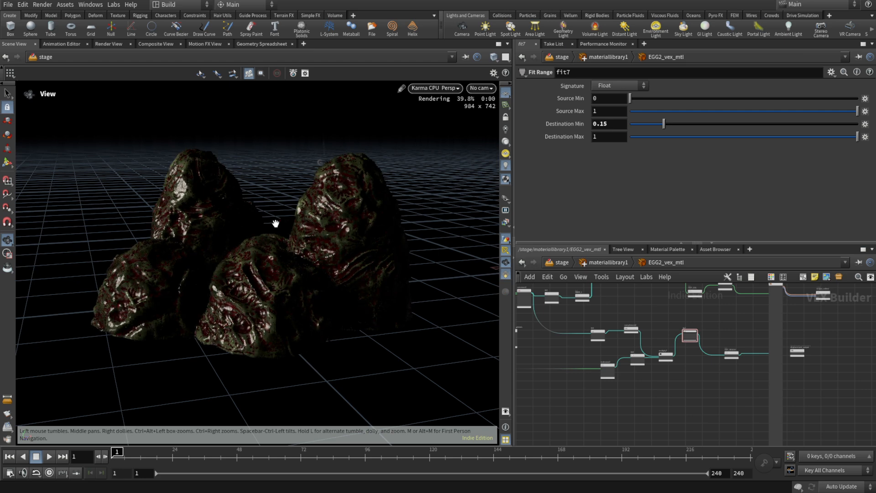
{"action": "left_click_drag", "start_coordinate": [607, 124], "coordinate": [598, 125]}
{"action": "type", "text": "2"}
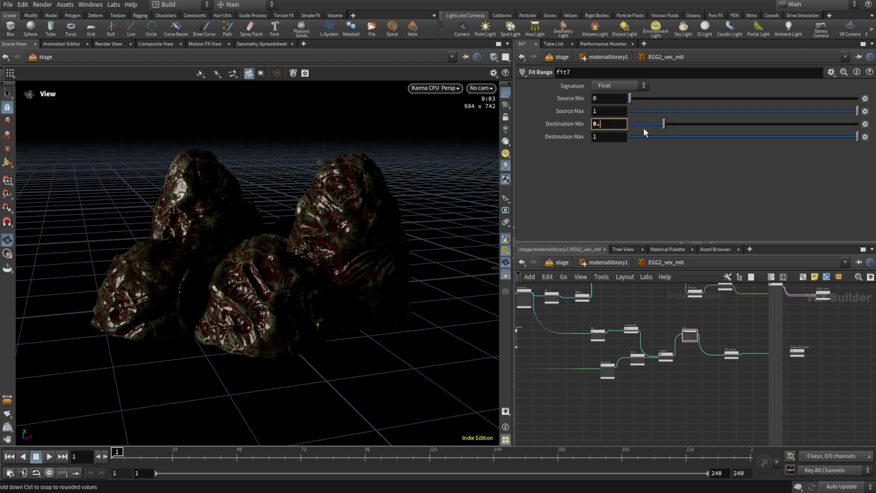
{"action": "key", "text": "Return"}
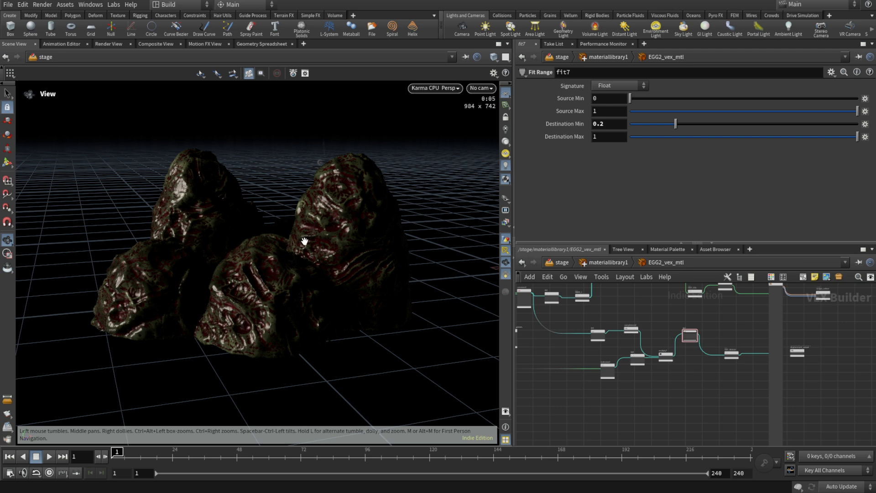
{"action": "left_click", "coordinate": [9, 5]}
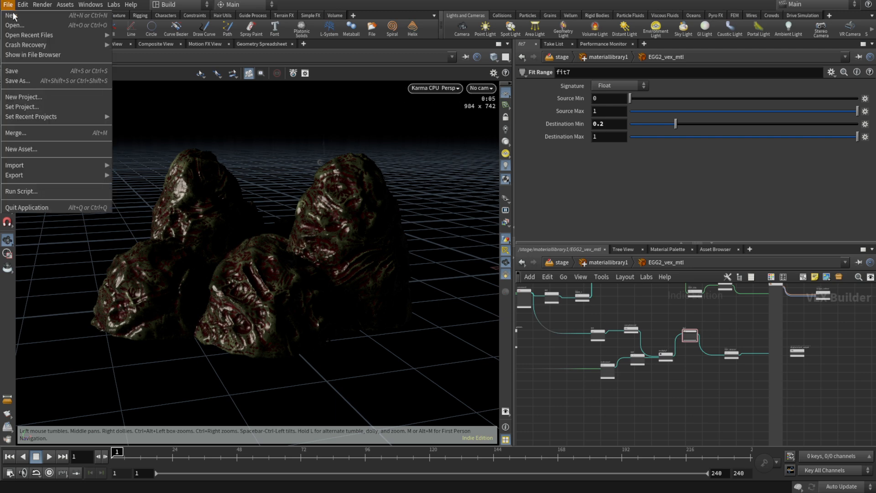
{"action": "left_click", "coordinate": [23, 73]}
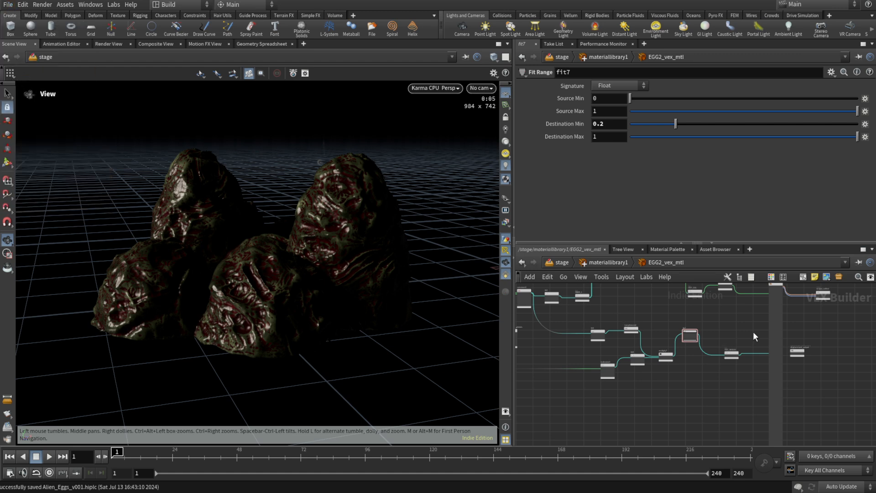
Step: Open the subsurface settings of the classic shader node
{"action": "middle_click_drag", "start_coordinate": [759, 314], "coordinate": [749, 334]}
{"action": "left_click", "coordinate": [765, 304]}
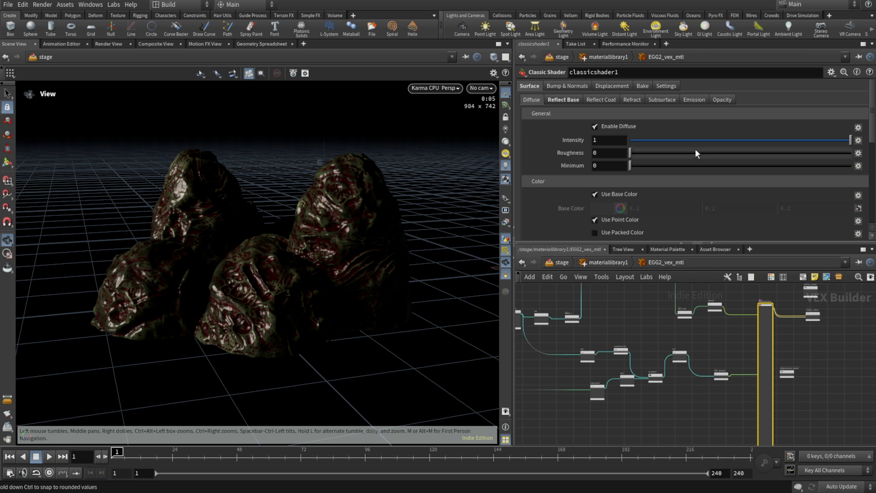
{"action": "left_click", "coordinate": [662, 99]}
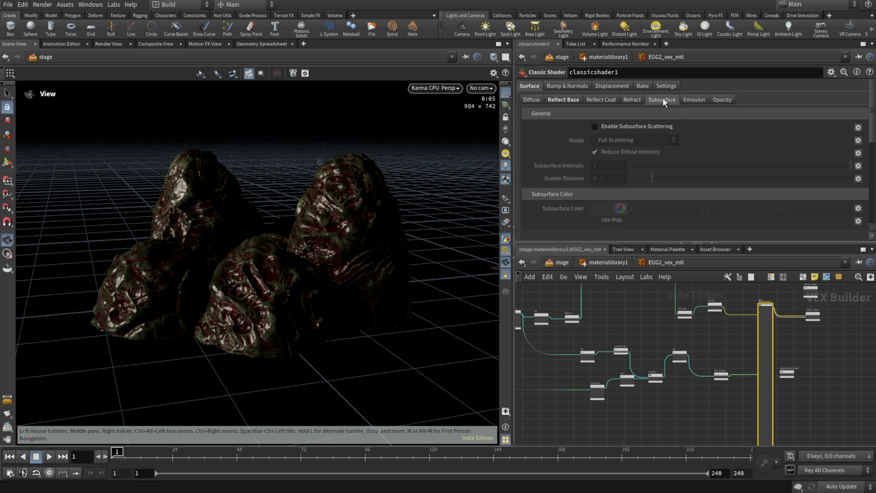
Step: Duplicate the first Fit Range node of the roughness chain with its input connection and place the copy below the turbulent noise nodes
{"action": "scroll", "coordinate": [654, 308], "scroll_direction": "down", "scroll_amount": 2}
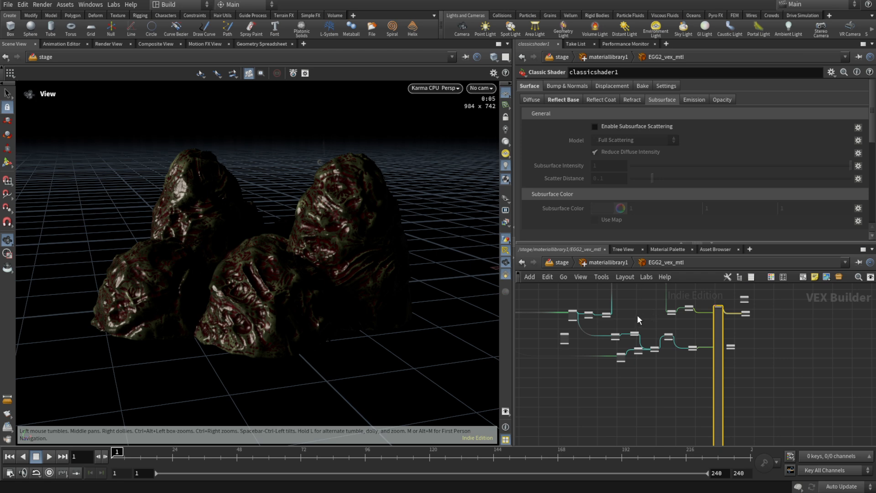
{"action": "middle_click_drag", "start_coordinate": [639, 314], "coordinate": [670, 314]}
{"action": "scroll", "coordinate": [602, 314], "scroll_direction": "up", "scroll_amount": 4}
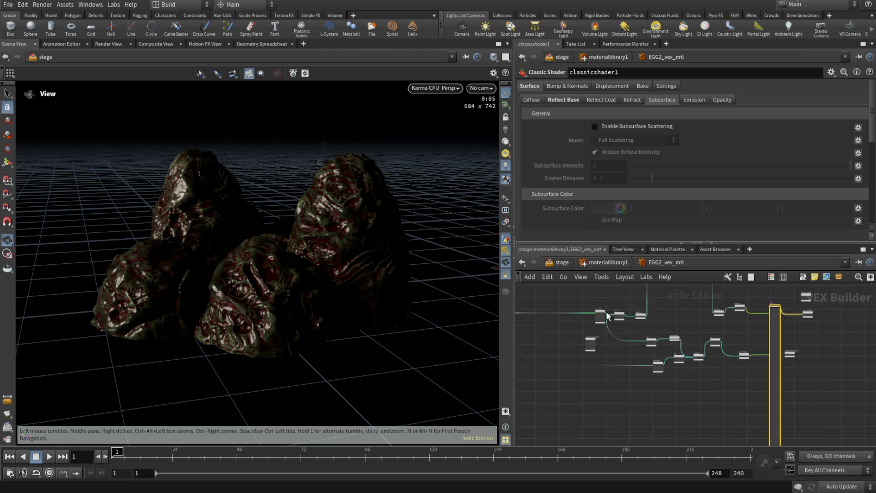
{"action": "scroll", "coordinate": [598, 311], "scroll_direction": "up", "scroll_amount": 1}
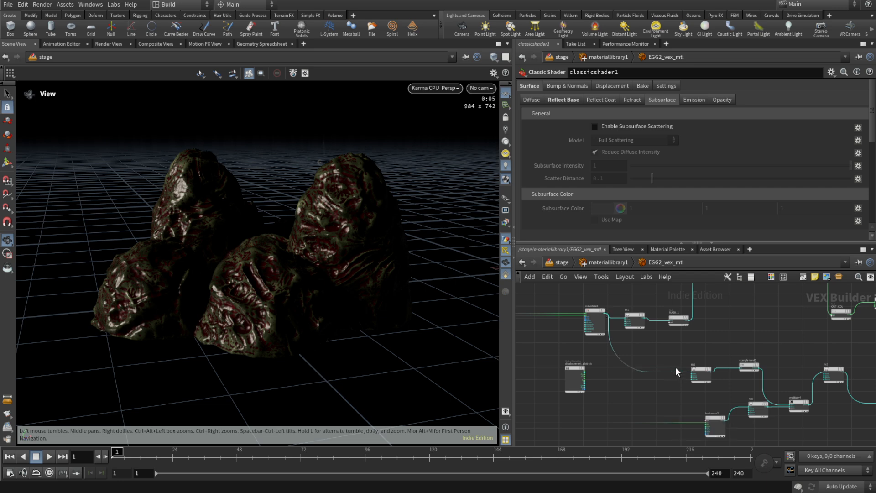
{"action": "middle_click_drag", "start_coordinate": [691, 407], "coordinate": [702, 365]}
{"action": "left_click_drag", "start_coordinate": [712, 326], "coordinate": [684, 417], "text": "alt"}
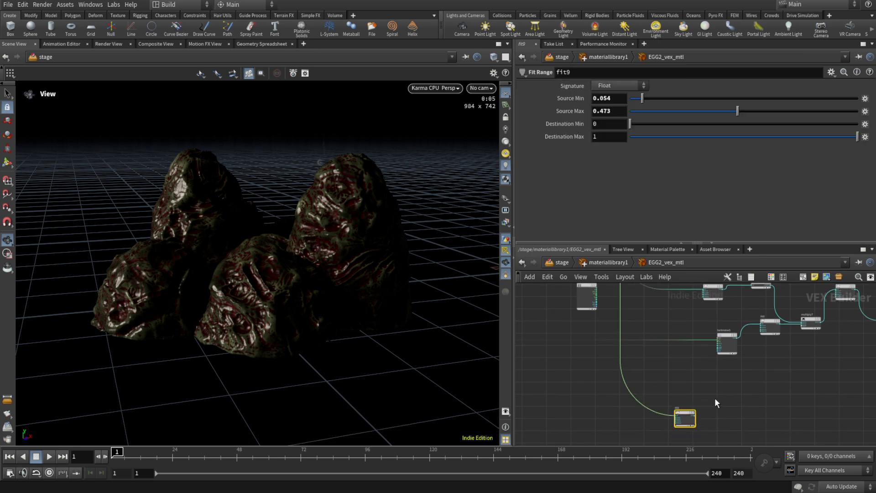
Step: Connect fit9's output to the classic shader's diff_color input to preview the duplicated mask on the eggs
{"action": "scroll", "coordinate": [673, 415], "scroll_direction": "up", "scroll_amount": 4}
{"action": "left_click", "coordinate": [665, 389]}
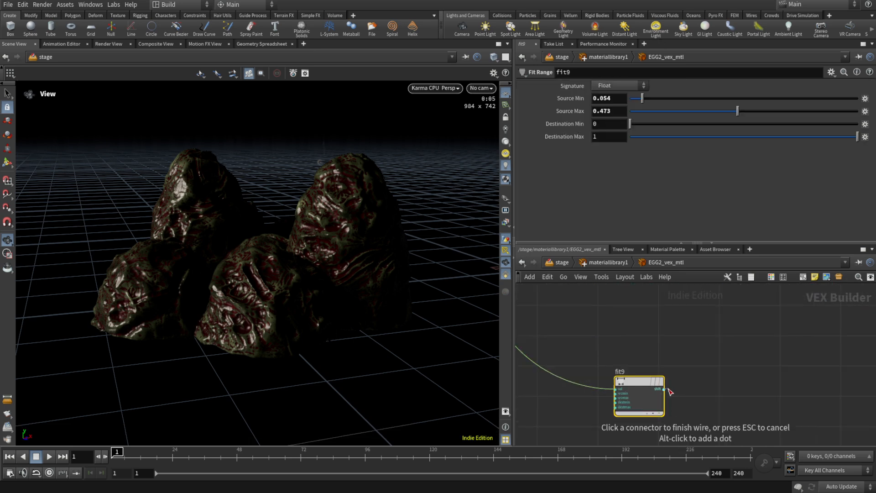
{"action": "scroll", "coordinate": [669, 391], "scroll_direction": "down", "scroll_amount": 5}
{"action": "scroll", "coordinate": [805, 301], "scroll_direction": "up", "scroll_amount": 5}
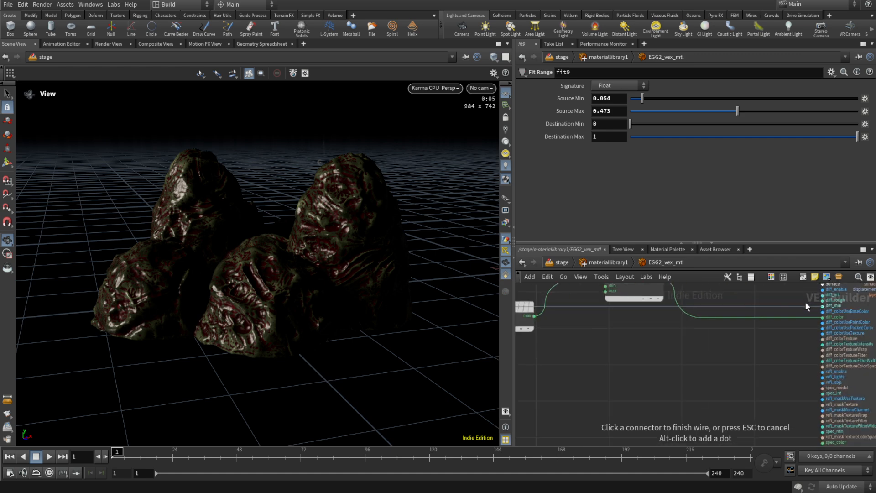
{"action": "left_click", "coordinate": [822, 317]}
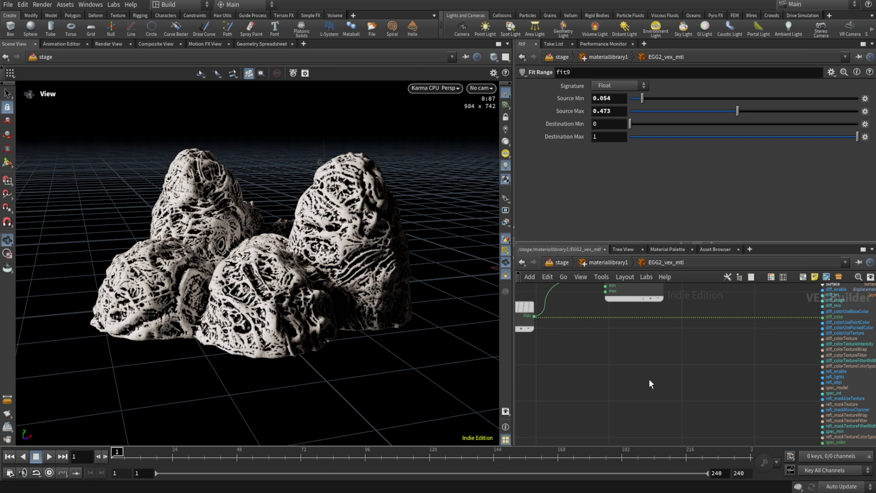
Step: Connect fit9's output to the classic shader's sss_int input so the mask drives the subsurface intensity
{"action": "scroll", "coordinate": [659, 380], "scroll_direction": "down", "scroll_amount": 6}
{"action": "middle_click_drag", "start_coordinate": [659, 382], "coordinate": [687, 302]}
{"action": "middle_click_drag", "start_coordinate": [623, 419], "coordinate": [730, 330]}
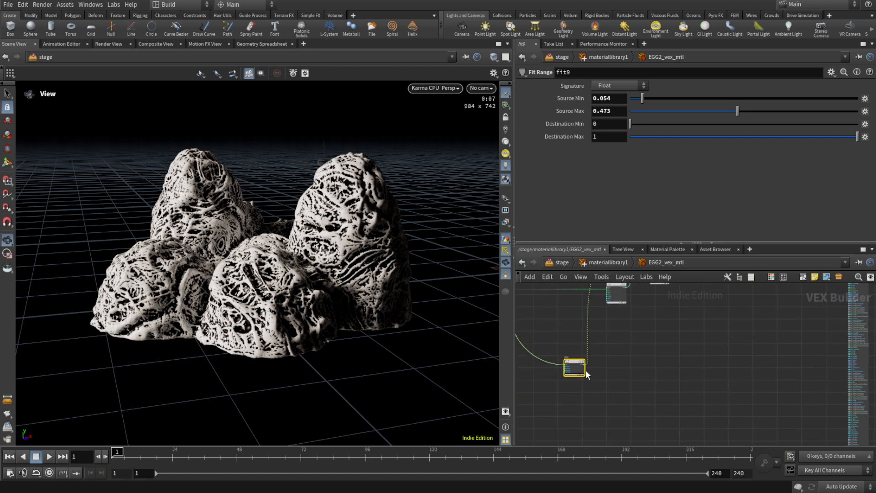
{"action": "scroll", "coordinate": [586, 372], "scroll_direction": "up", "scroll_amount": 5}
{"action": "left_click", "coordinate": [581, 356]}
{"action": "scroll", "coordinate": [614, 358], "scroll_direction": "down", "scroll_amount": 6}
{"action": "middle_click_drag", "start_coordinate": [740, 389], "coordinate": [690, 374]}
{"action": "scroll", "coordinate": [712, 377], "scroll_direction": "up", "scroll_amount": 6}
{"action": "middle_click_drag", "start_coordinate": [753, 385], "coordinate": [718, 411]}
{"action": "middle_click_drag", "start_coordinate": [721, 360], "coordinate": [717, 385]}
{"action": "middle_click_drag", "start_coordinate": [729, 347], "coordinate": [727, 372]}
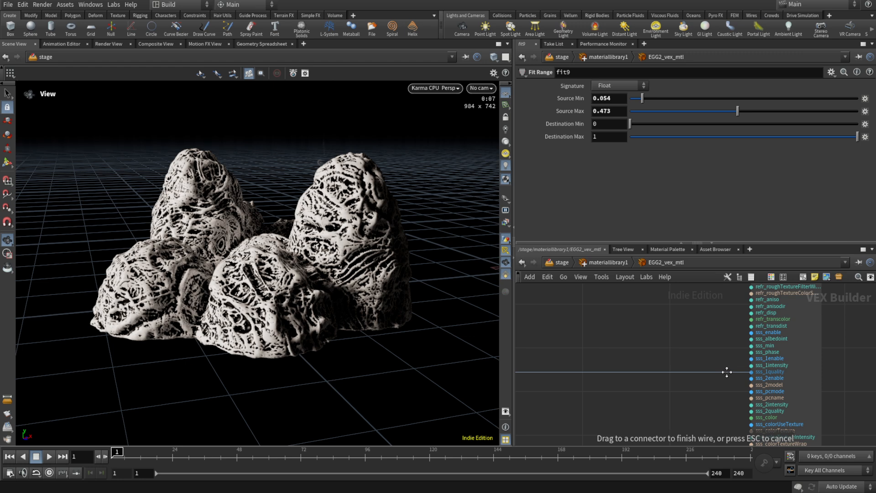
{"action": "middle_click_drag", "start_coordinate": [727, 372], "coordinate": [729, 321]}
{"action": "middle_click_drag", "start_coordinate": [722, 377], "coordinate": [716, 319]}
{"action": "middle_click_drag", "start_coordinate": [704, 365], "coordinate": [702, 315]}
{"action": "middle_click_drag", "start_coordinate": [692, 378], "coordinate": [718, 330]}
{"action": "left_click", "coordinate": [727, 321]}
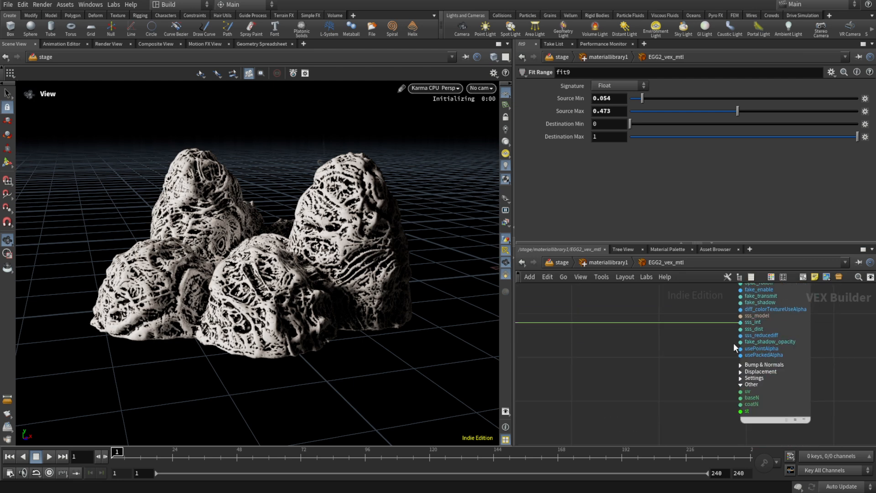
Step: Reconnect clamp1's output to the classic shader's diff_color input in place of the mask preview
{"action": "scroll", "coordinate": [688, 343], "scroll_direction": "down", "scroll_amount": 5}
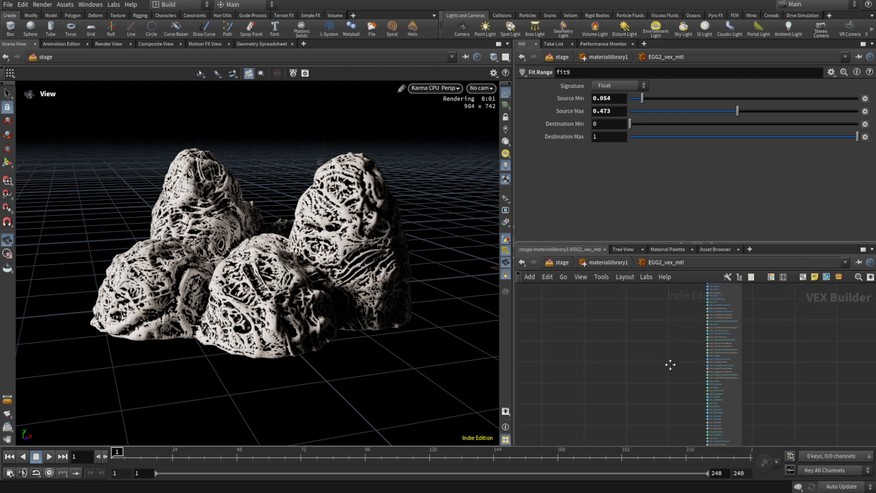
{"action": "scroll", "coordinate": [666, 379], "scroll_direction": "down", "scroll_amount": 3}
{"action": "scroll", "coordinate": [641, 361], "scroll_direction": "up", "scroll_amount": 8}
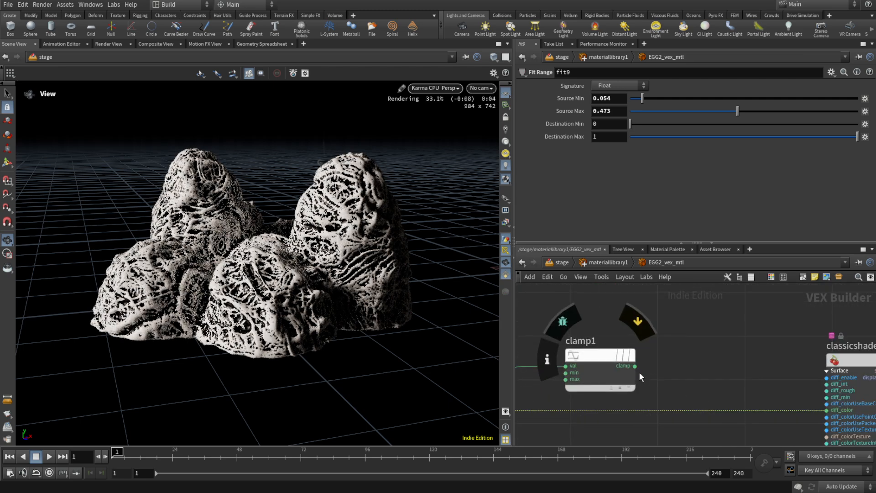
{"action": "left_click", "coordinate": [634, 366]}
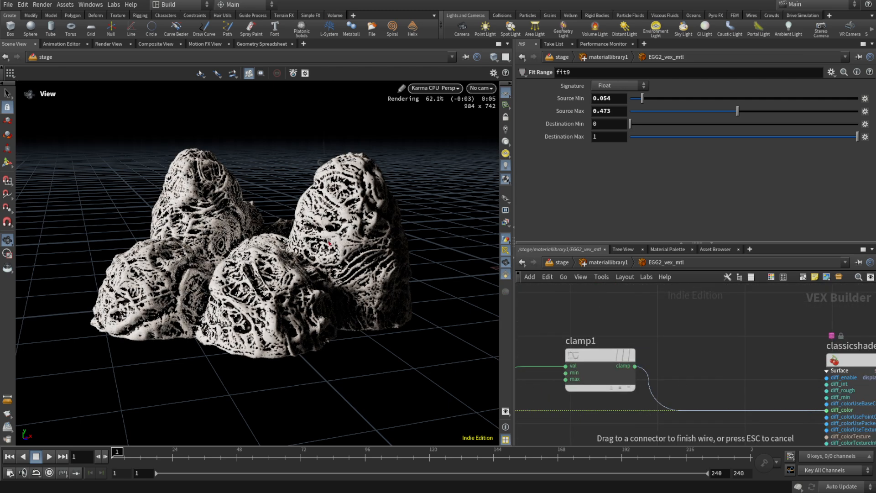
{"action": "left_click", "coordinate": [826, 409]}
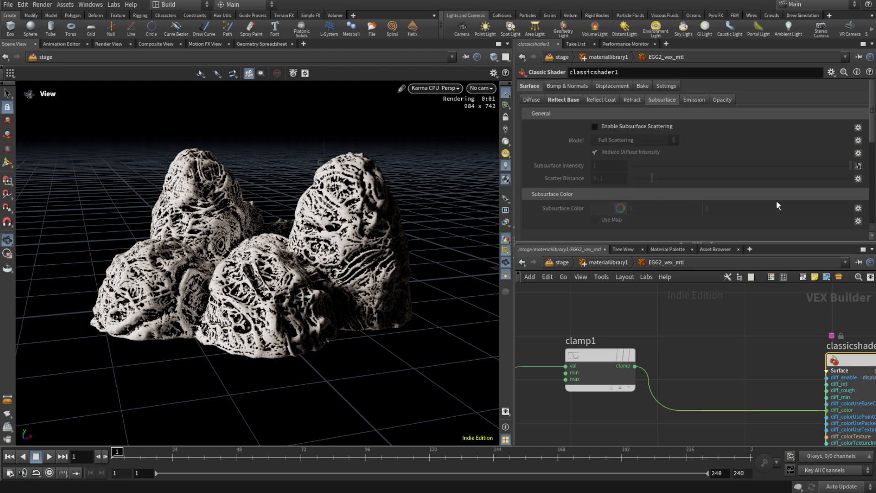
Step: Enable subsurface scattering on the classic shader and set the Subsurface Color to green with values 0.25, 0.5, 0
{"action": "left_click", "coordinate": [596, 127]}
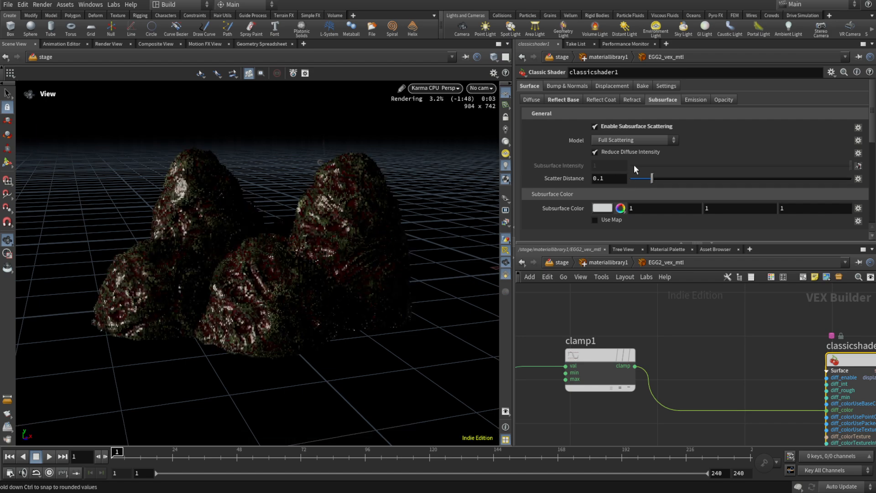
{"action": "left_click_drag", "start_coordinate": [362, 194], "coordinate": [255, 233]}
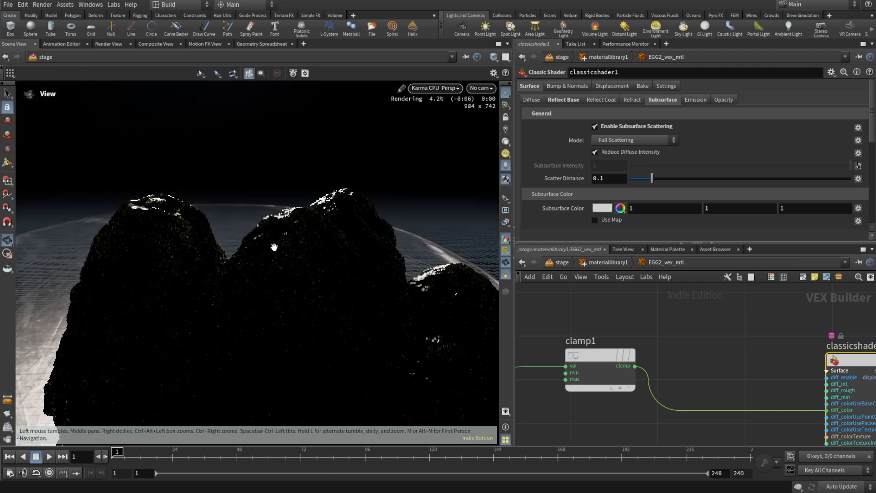
{"action": "left_click", "coordinate": [602, 208]}
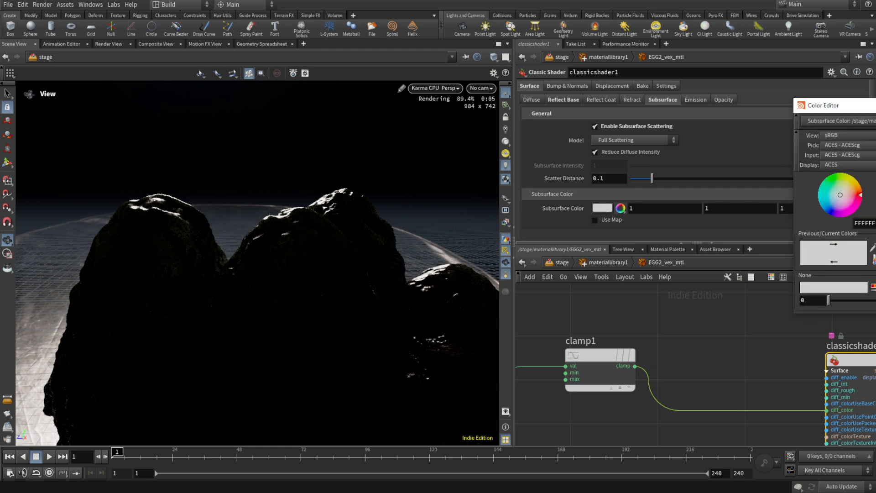
{"action": "left_click", "coordinate": [875, 201]}
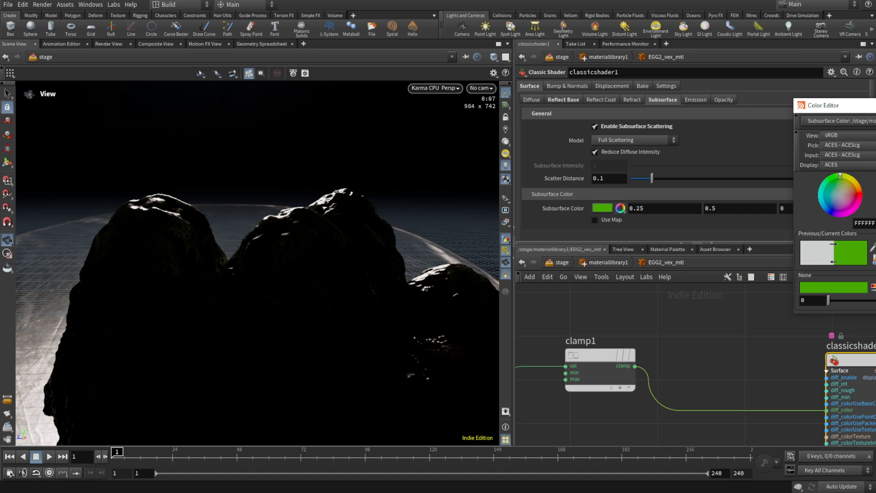
{"action": "left_click", "coordinate": [875, 105]}
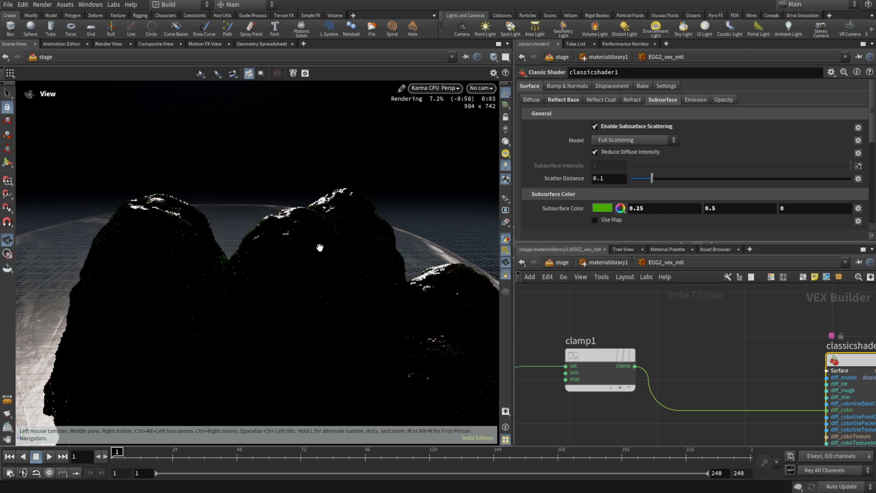
Step: Try a subsurface Scatter Distance of 0.5 and settle on 0.3
{"action": "double_click", "coordinate": [601, 178]}
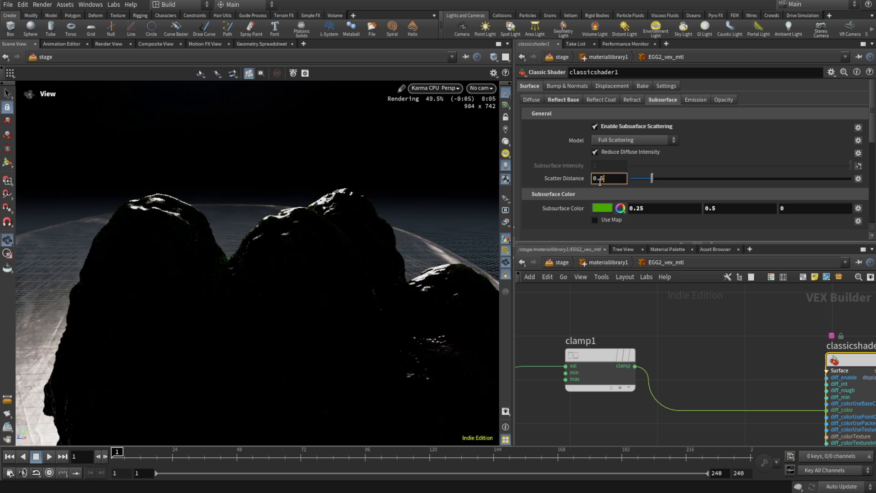
{"action": "key", "text": "Return"}
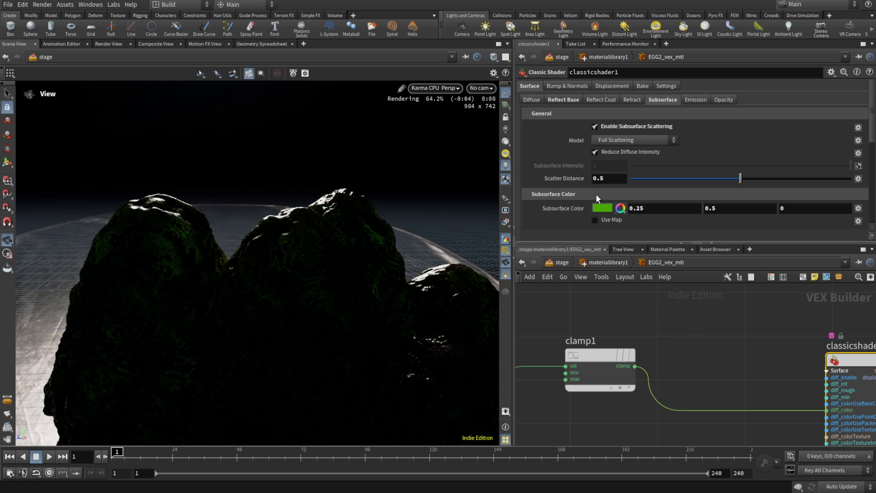
{"action": "double_click", "coordinate": [600, 179]}
{"action": "type", "text": "3"}
{"action": "key", "text": "Return"}
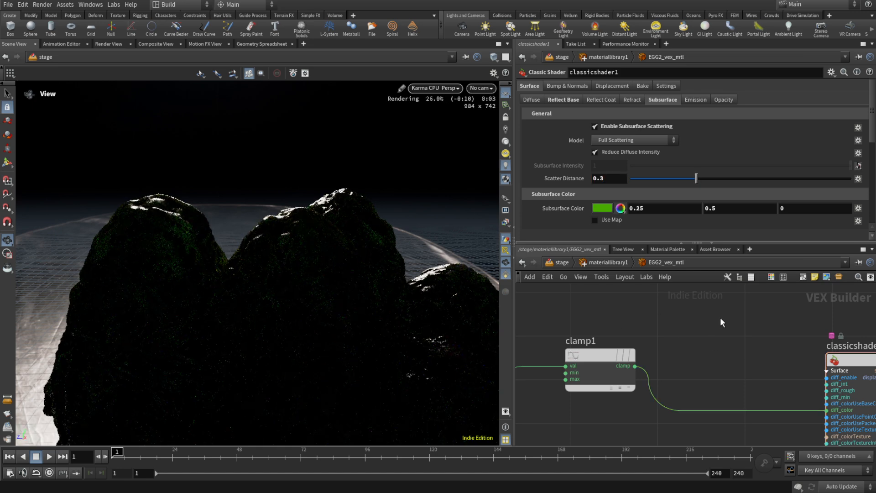
Step: Change the classic shader's Subsurface Color to yellow with values 0.5, 0.5, 0
{"action": "left_click_drag", "start_coordinate": [242, 225], "coordinate": [360, 218]}
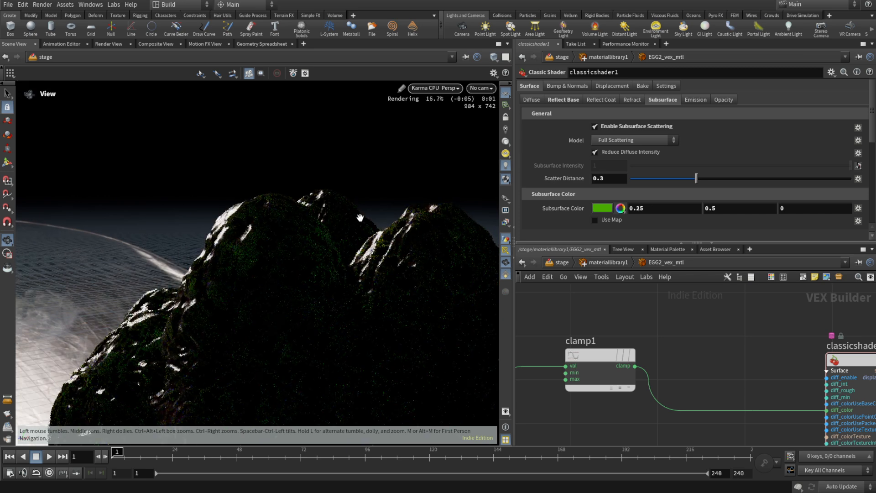
{"action": "left_click", "coordinate": [602, 208]}
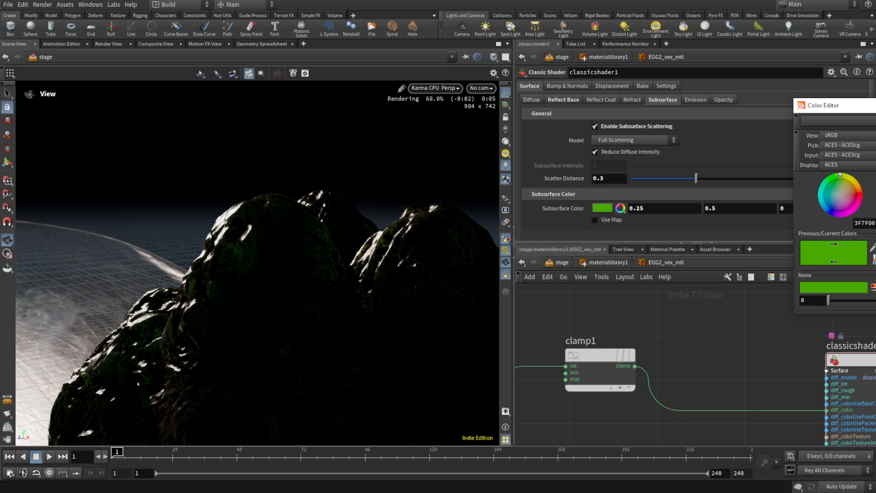
{"action": "left_click_drag", "start_coordinate": [839, 176], "coordinate": [849, 178]}
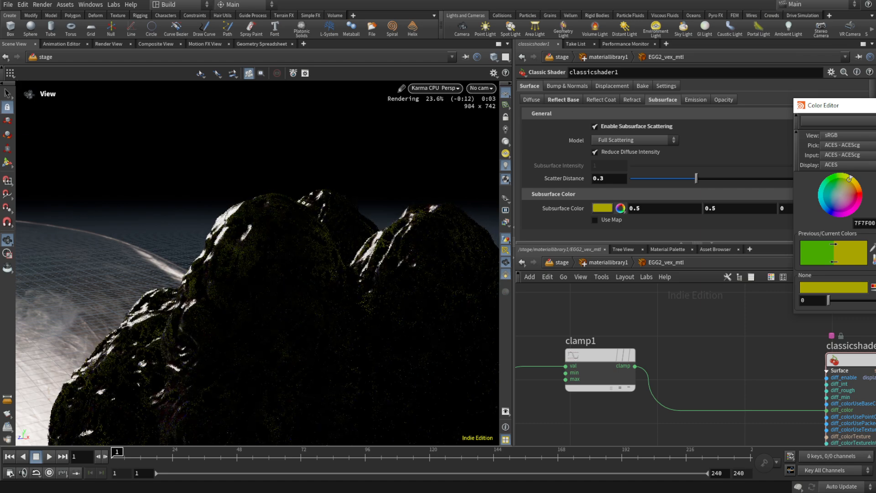
{"action": "left_click_drag", "start_coordinate": [225, 261], "coordinate": [343, 267]}
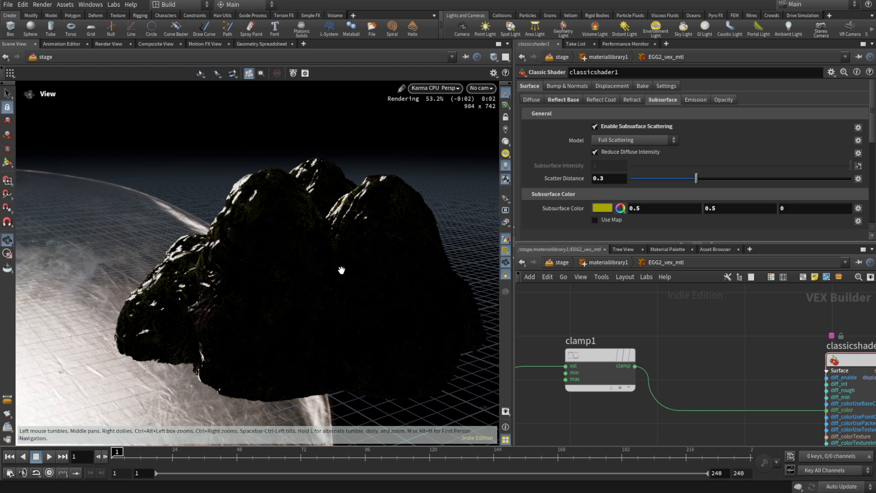
{"action": "left_click_drag", "start_coordinate": [288, 256], "coordinate": [293, 246]}
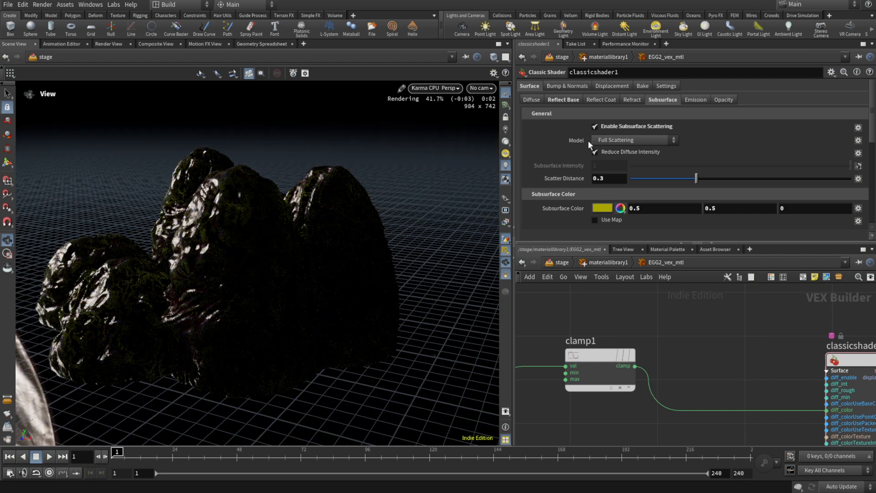
Step: Compare the rock render with subsurface scattering disabled and enabled again on the classic shader
{"action": "left_click", "coordinate": [595, 126]}
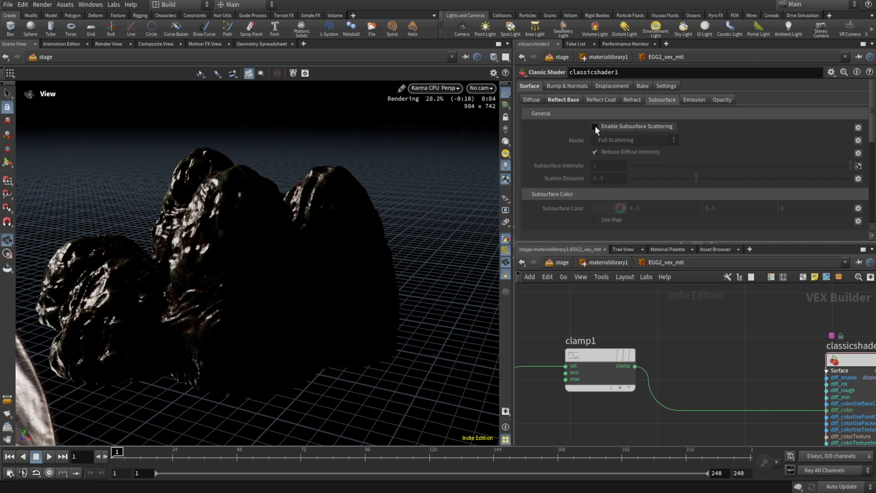
{"action": "left_click", "coordinate": [595, 126]}
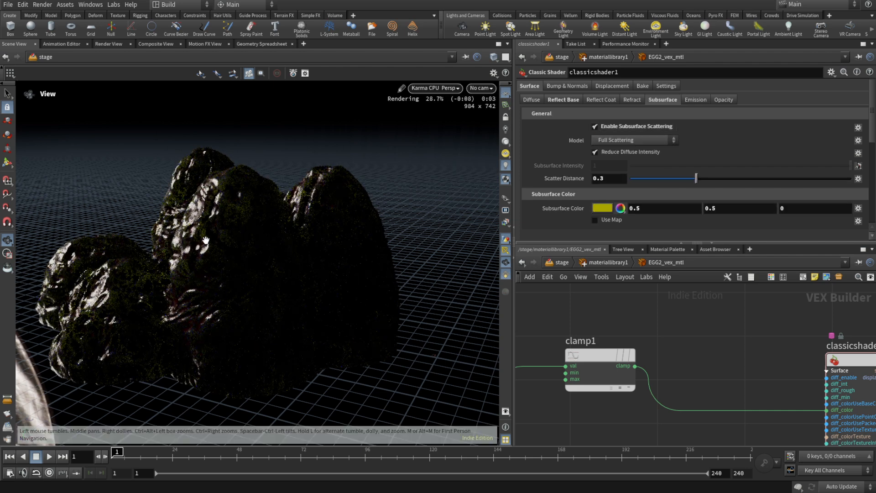
{"action": "left_click_drag", "start_coordinate": [206, 241], "coordinate": [328, 245]}
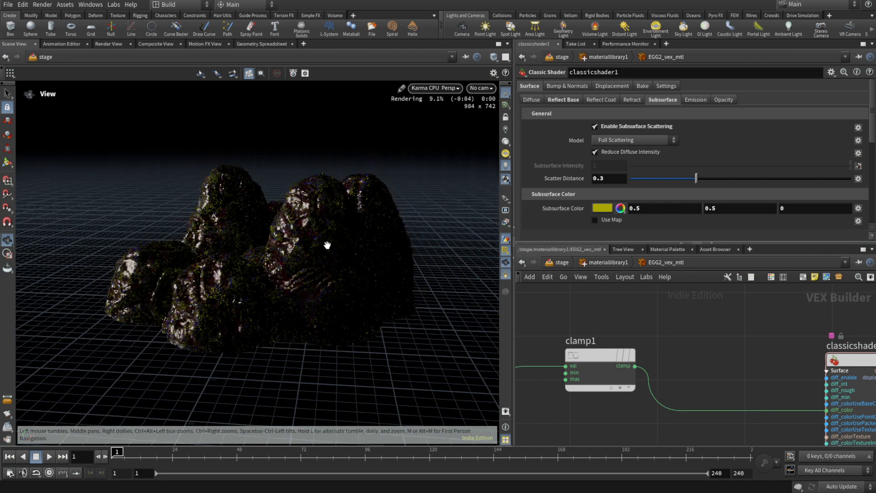
Step: Change colorcorrection2's Color In to a dark saturated orange-brown with values 0.142, 0.060776, 0.01704
{"action": "scroll", "coordinate": [734, 330], "scroll_direction": "down", "scroll_amount": 5}
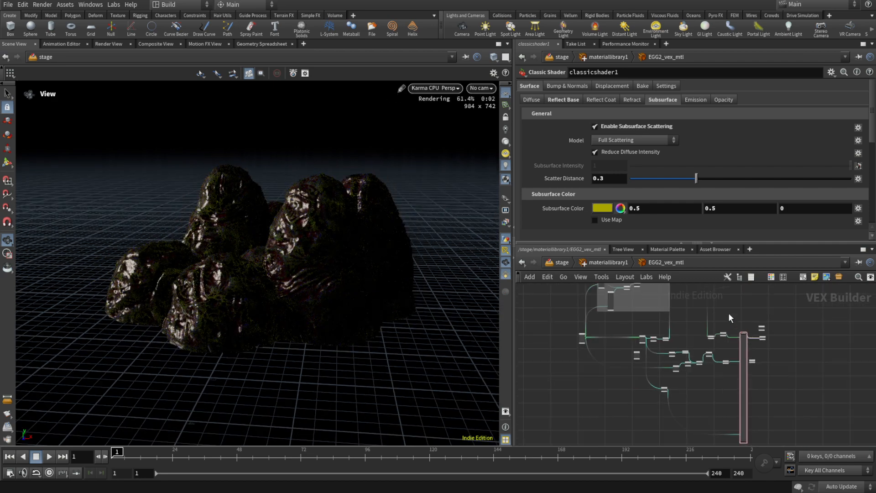
{"action": "scroll", "coordinate": [728, 313], "scroll_direction": "up", "scroll_amount": 6}
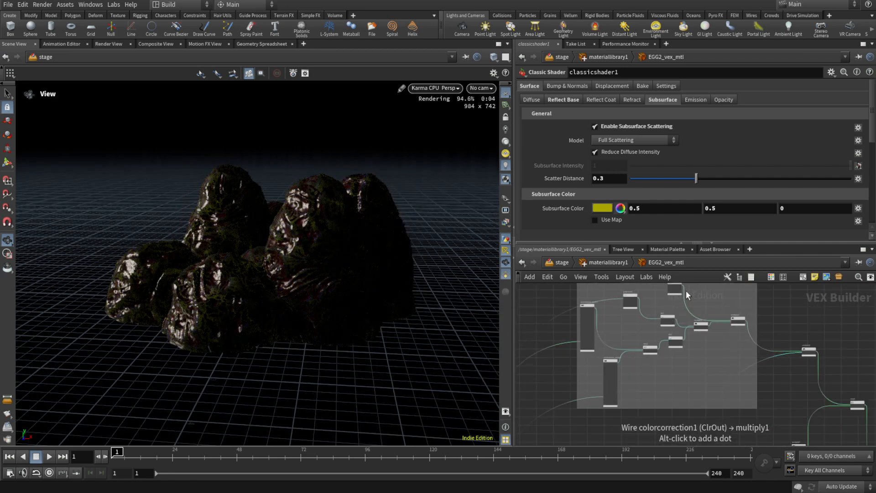
{"action": "middle_click_drag", "start_coordinate": [686, 291], "coordinate": [689, 322]}
{"action": "scroll", "coordinate": [683, 314], "scroll_direction": "up", "scroll_amount": 4}
{"action": "left_click", "coordinate": [664, 310]}
{"action": "scroll", "coordinate": [637, 325], "scroll_direction": "down", "scroll_amount": 4}
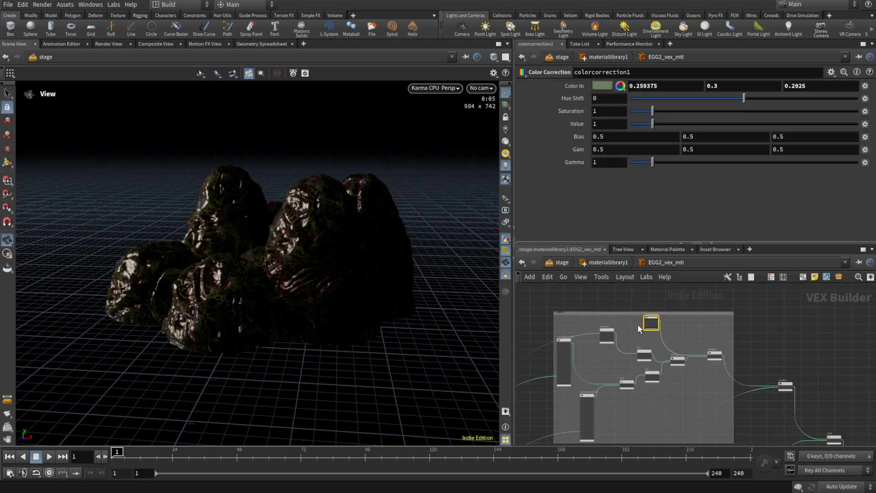
{"action": "middle_click_drag", "start_coordinate": [635, 402], "coordinate": [651, 294]}
{"action": "scroll", "coordinate": [609, 385], "scroll_direction": "up", "scroll_amount": 4}
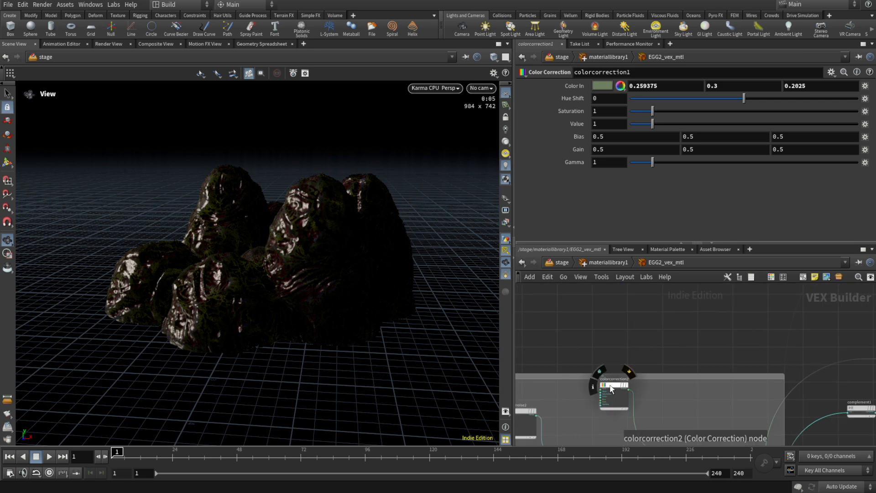
{"action": "left_click", "coordinate": [612, 389]}
{"action": "left_click", "coordinate": [603, 85]}
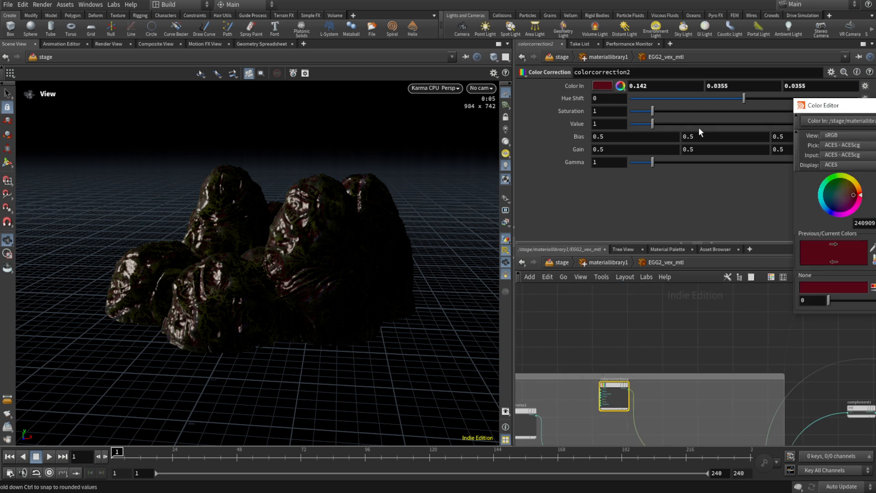
{"action": "left_click_drag", "start_coordinate": [854, 195], "coordinate": [849, 195]}
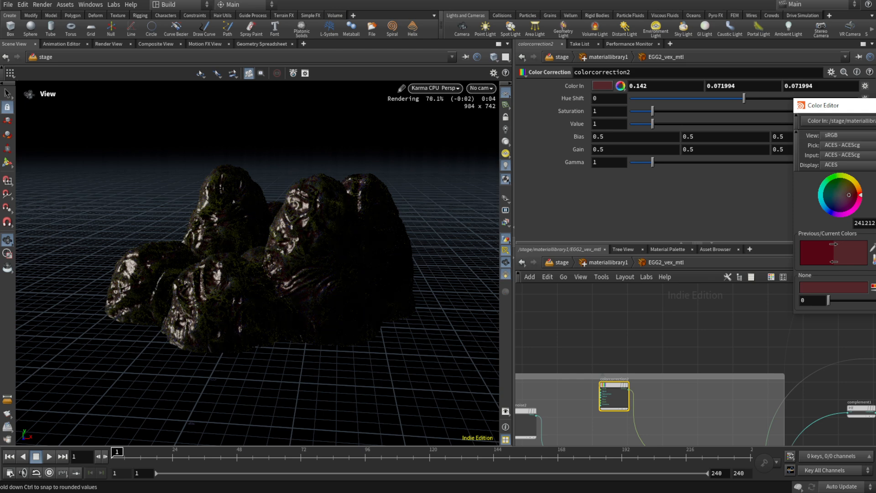
{"action": "left_click_drag", "start_coordinate": [860, 195], "coordinate": [859, 188]}
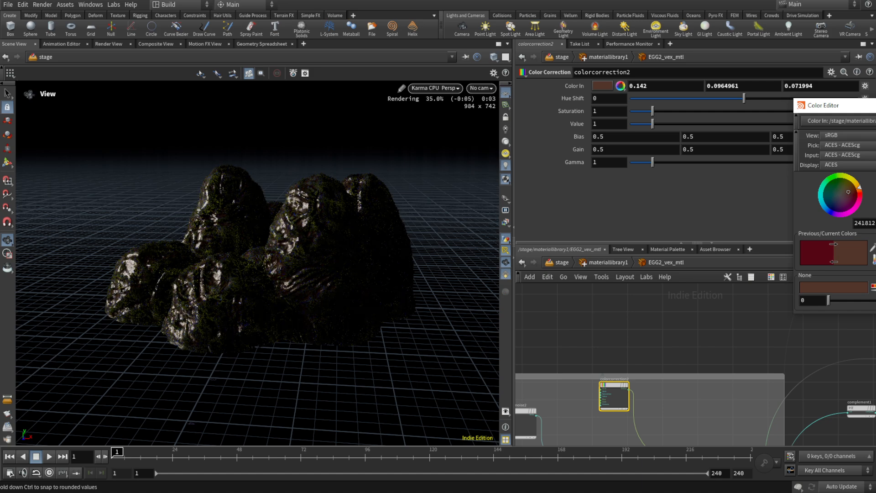
{"action": "left_click_drag", "start_coordinate": [848, 192], "coordinate": [851, 191]}
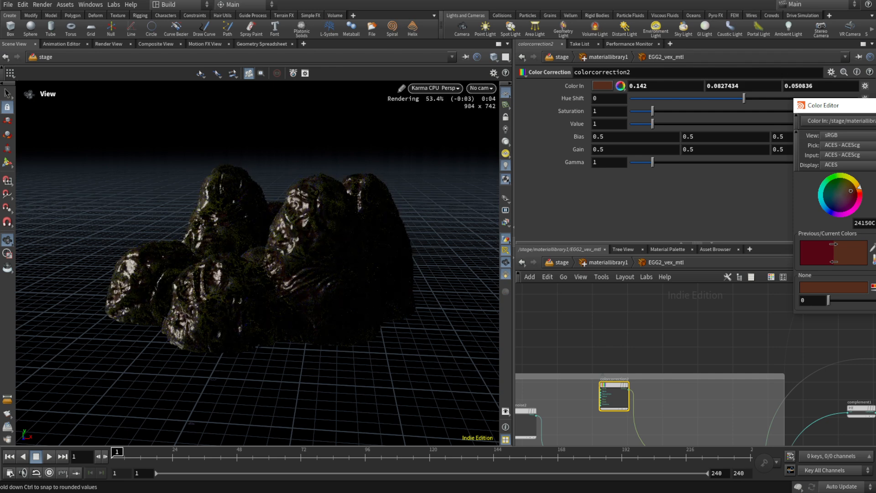
{"action": "left_click_drag", "start_coordinate": [851, 191], "coordinate": [855, 189]}
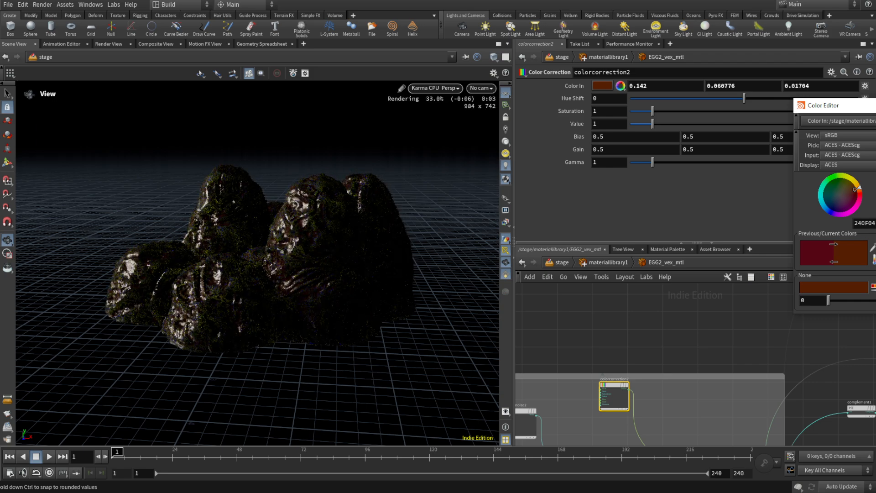
Step: Brighten colorcorrection2's Color In and shift its hue toward yellow, reaching 0.288, 0.211968, 0.03456
{"action": "left_click_drag", "start_coordinate": [872, 197], "coordinate": [875, 197]}
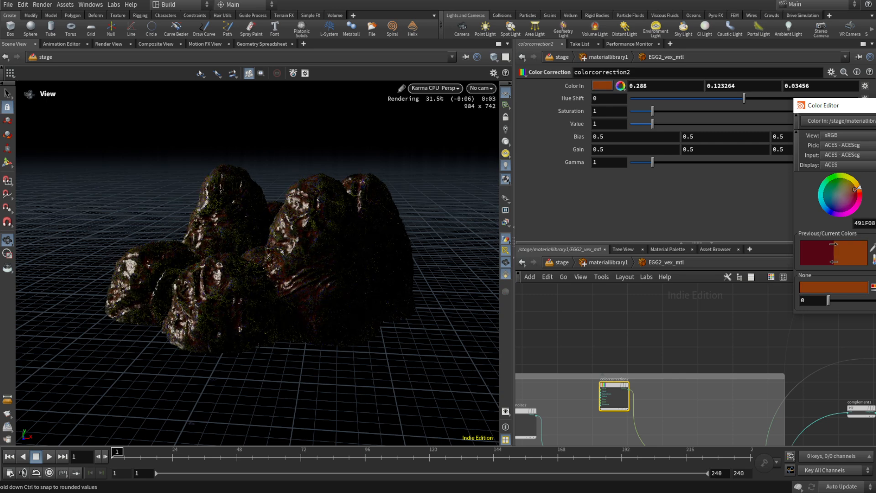
{"action": "left_click_drag", "start_coordinate": [873, 178], "coordinate": [875, 178]}
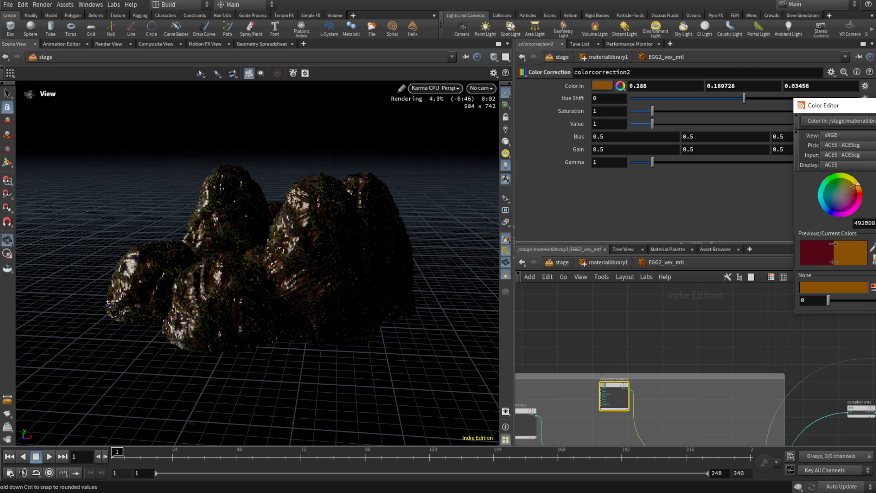
{"action": "left_click_drag", "start_coordinate": [873, 178], "coordinate": [875, 177]}
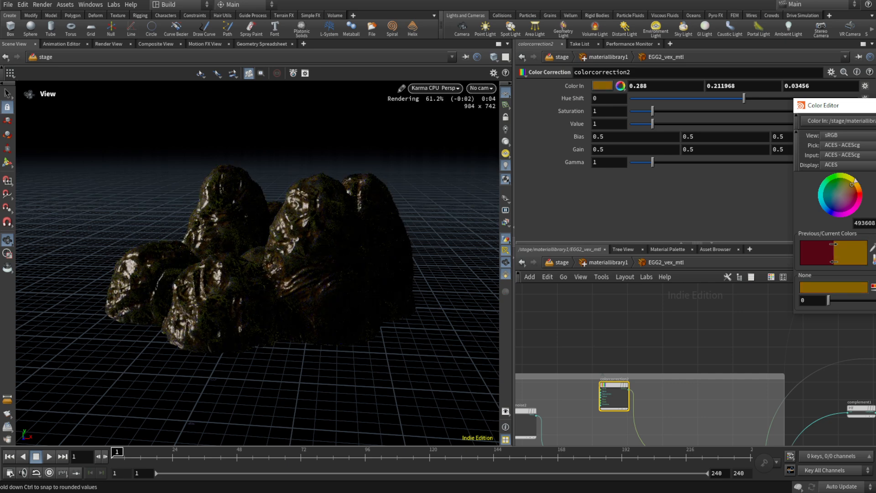
{"action": "left_click_drag", "start_coordinate": [381, 261], "coordinate": [333, 276]}
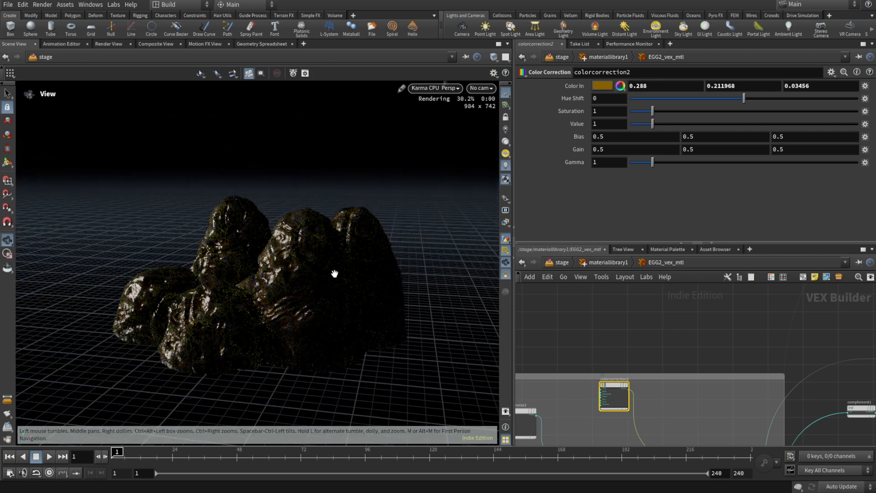
Step: Set the Destination Min of fit7, which feeds OUT_ROUGH, to 0.1
{"action": "scroll", "coordinate": [729, 324], "scroll_direction": "down", "scroll_amount": 8}
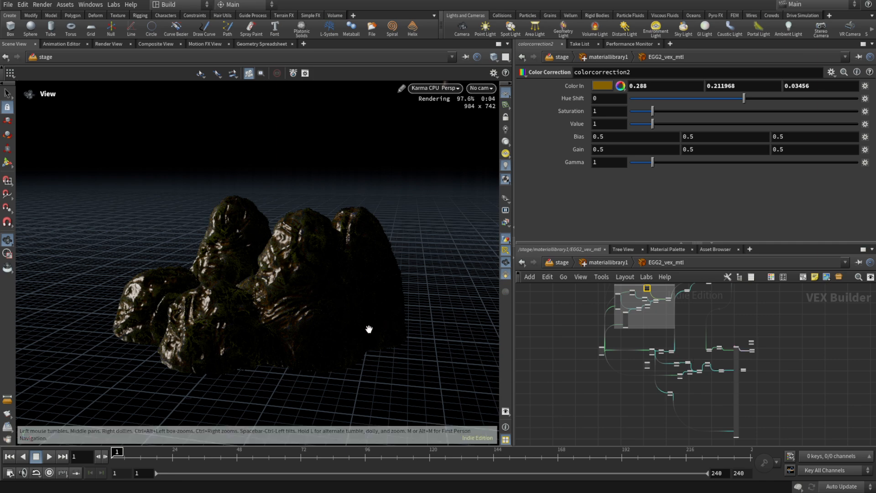
{"action": "scroll", "coordinate": [666, 351], "scroll_direction": "up", "scroll_amount": 8}
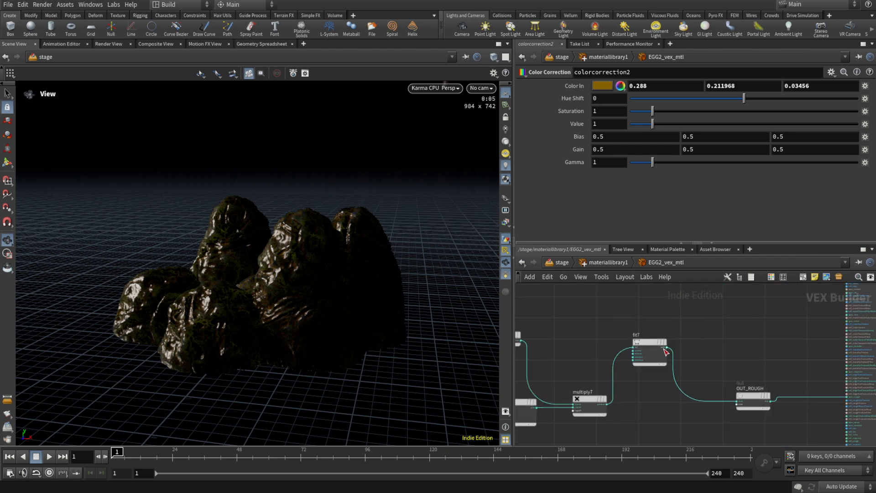
{"action": "left_click", "coordinate": [665, 351]}
{"action": "double_click", "coordinate": [603, 123]}
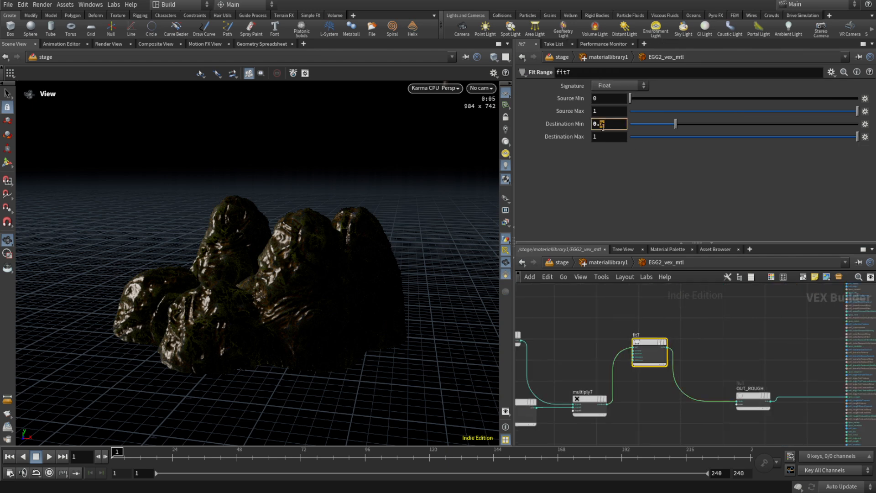
{"action": "type", "text": "0.1"}
{"action": "key", "text": "Return"}
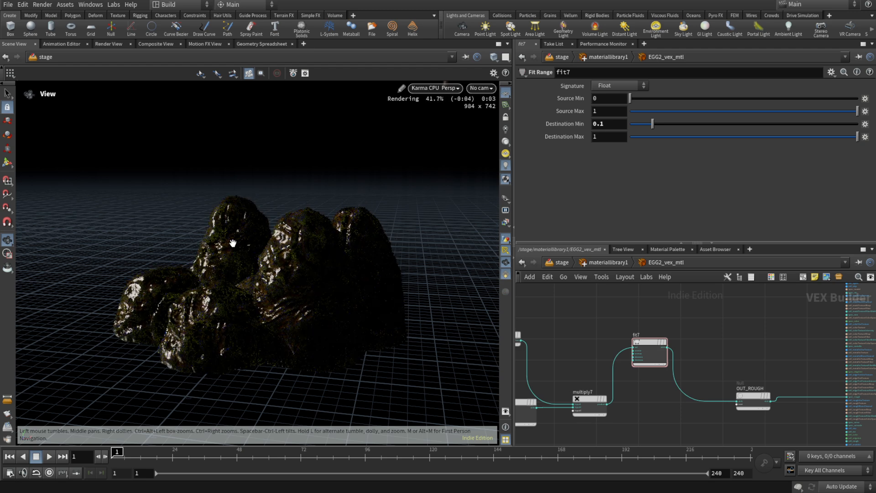
Step: Lower the classic shader's base reflection Intensity to 0.5
{"action": "middle_click_drag", "start_coordinate": [743, 350], "coordinate": [652, 399]}
{"action": "middle_click_drag", "start_coordinate": [806, 315], "coordinate": [788, 370]}
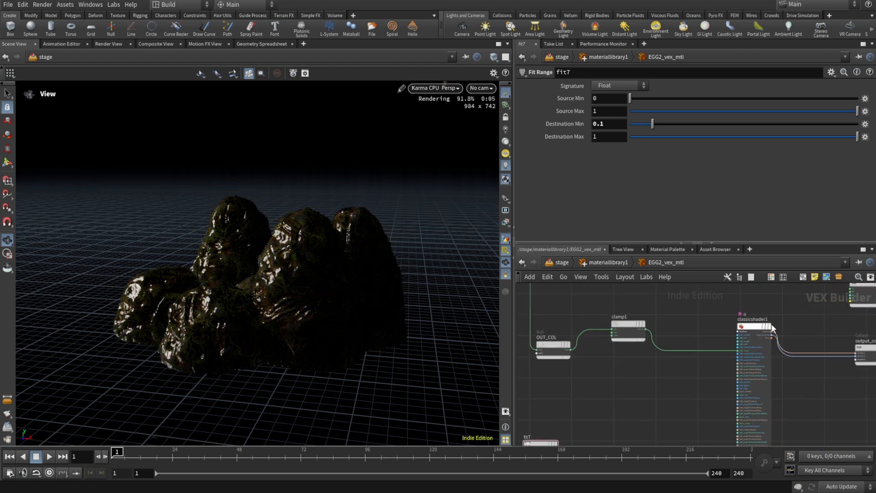
{"action": "left_click", "coordinate": [769, 326]}
{"action": "left_click", "coordinate": [563, 99]}
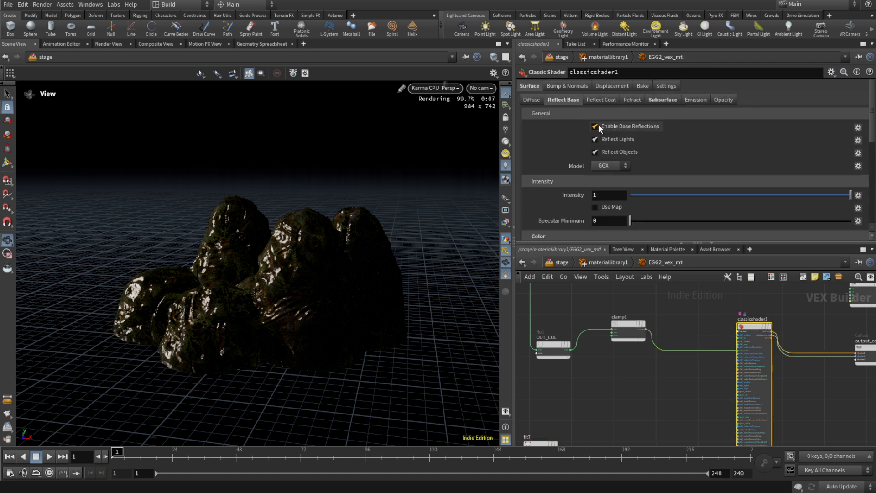
{"action": "left_click_drag", "start_coordinate": [606, 196], "coordinate": [561, 199]}
{"action": "type", "text": "0.5"}
{"action": "key", "text": "Return"}
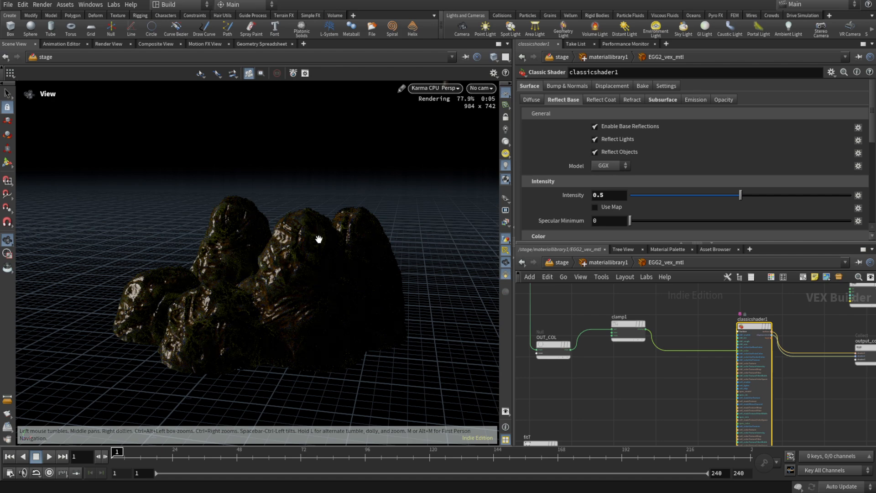
{"action": "left_click_drag", "start_coordinate": [319, 238], "coordinate": [377, 254]}
Step: Move the surface_output node away from the classic shader, placing it just above the output collector node
{"action": "scroll", "coordinate": [674, 384], "scroll_direction": "down", "scroll_amount": 3}
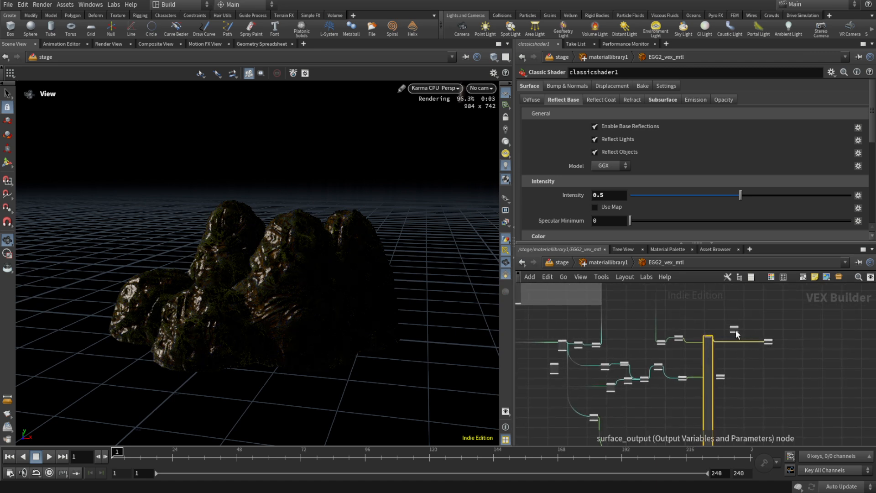
{"action": "left_click_drag", "start_coordinate": [735, 329], "coordinate": [764, 324]}
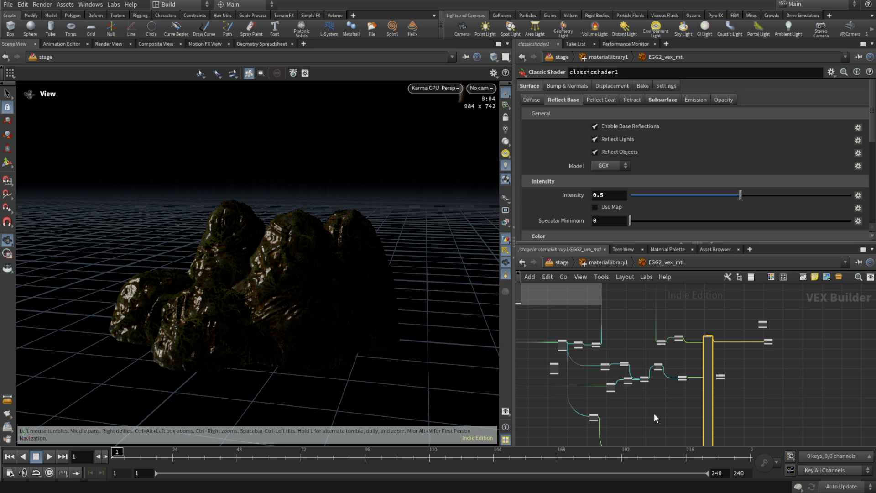
Step: Duplicate the curvature1 node with its input connections and place the copy in the free space below the roughness network
{"action": "middle_click_drag", "start_coordinate": [654, 413], "coordinate": [688, 361]}
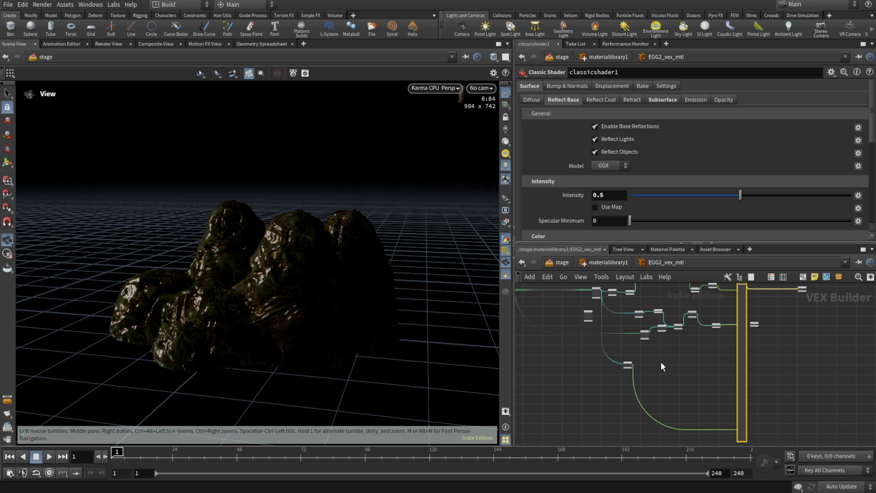
{"action": "scroll", "coordinate": [629, 346], "scroll_direction": "up", "scroll_amount": 5}
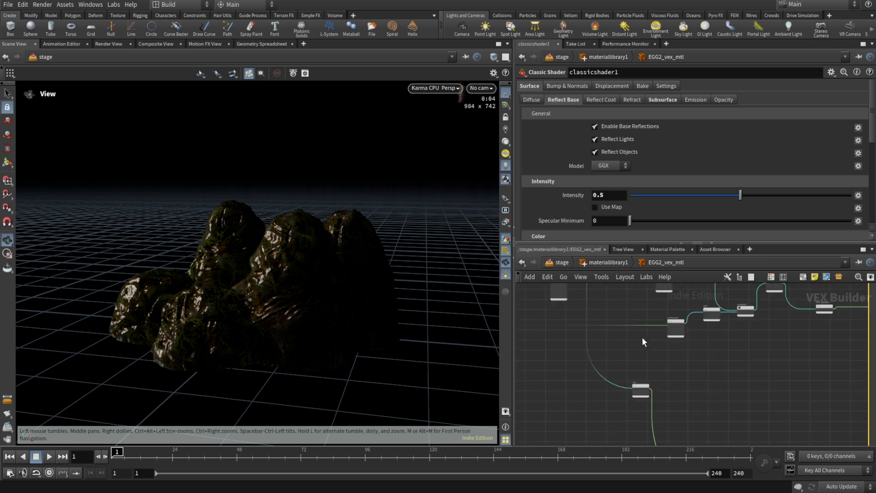
{"action": "middle_click_drag", "start_coordinate": [636, 346], "coordinate": [712, 404]}
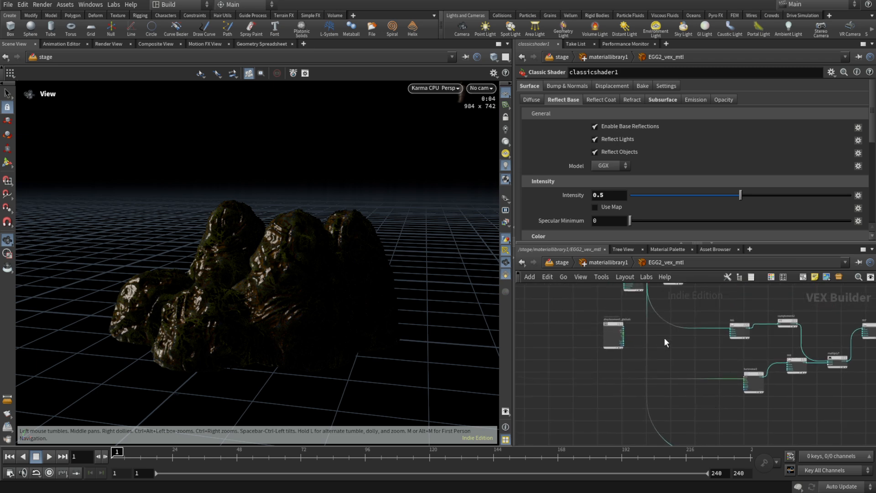
{"action": "scroll", "coordinate": [661, 346], "scroll_direction": "down", "scroll_amount": 5}
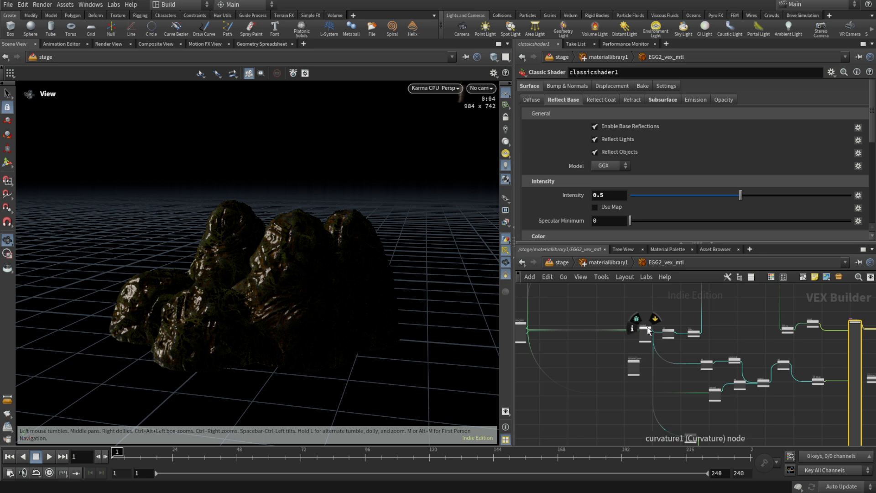
{"action": "left_click_drag", "start_coordinate": [646, 327], "coordinate": [632, 418], "text": "alt"}
{"action": "middle_click_drag", "start_coordinate": [688, 418], "coordinate": [683, 385]}
{"action": "scroll", "coordinate": [631, 387], "scroll_direction": "up", "scroll_amount": 5}
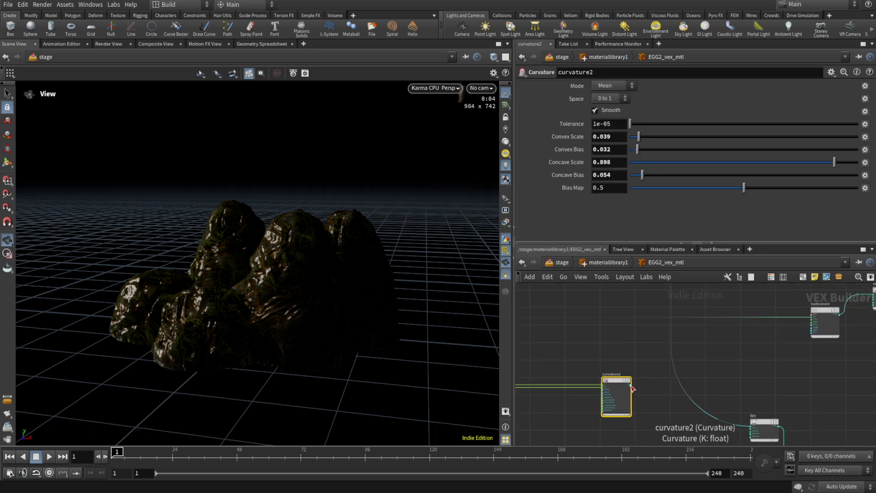
Step: Connect the curvature output of curvature2 to the diff_color input of the classic shader
{"action": "left_click", "coordinate": [631, 386]}
{"action": "scroll", "coordinate": [656, 382], "scroll_direction": "down", "scroll_amount": 5}
{"action": "scroll", "coordinate": [777, 336], "scroll_direction": "up", "scroll_amount": 6}
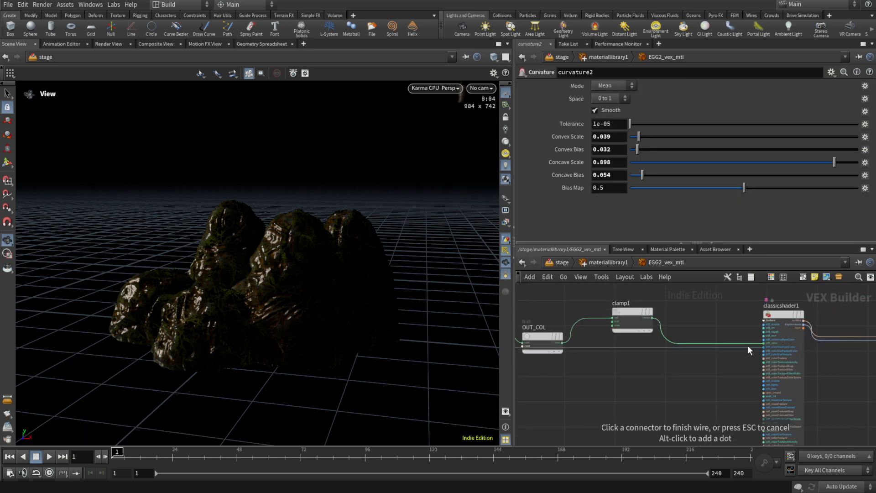
{"action": "scroll", "coordinate": [753, 342], "scroll_direction": "up", "scroll_amount": 3}
{"action": "left_click", "coordinate": [763, 338]}
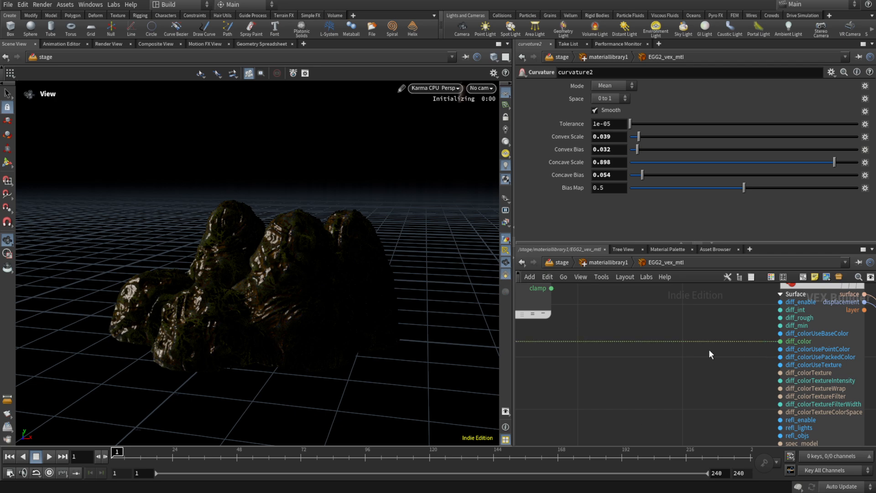
Step: Raise curvature2's Convex Scale to 0.76, Convex Bias to 0.434 and Concave Bias to 0.875
{"action": "scroll", "coordinate": [656, 387], "scroll_direction": "down", "scroll_amount": 5}
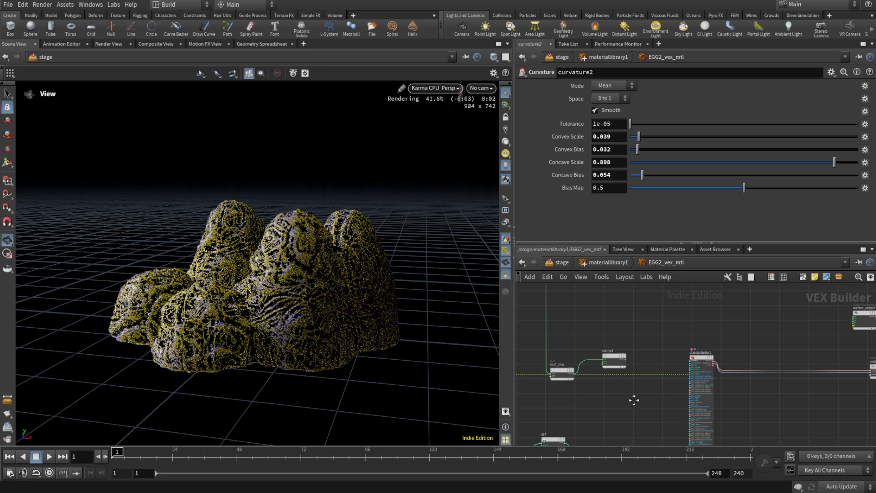
{"action": "scroll", "coordinate": [585, 406], "scroll_direction": "up", "scroll_amount": 4}
{"action": "middle_click_drag", "start_coordinate": [567, 393], "coordinate": [686, 342]}
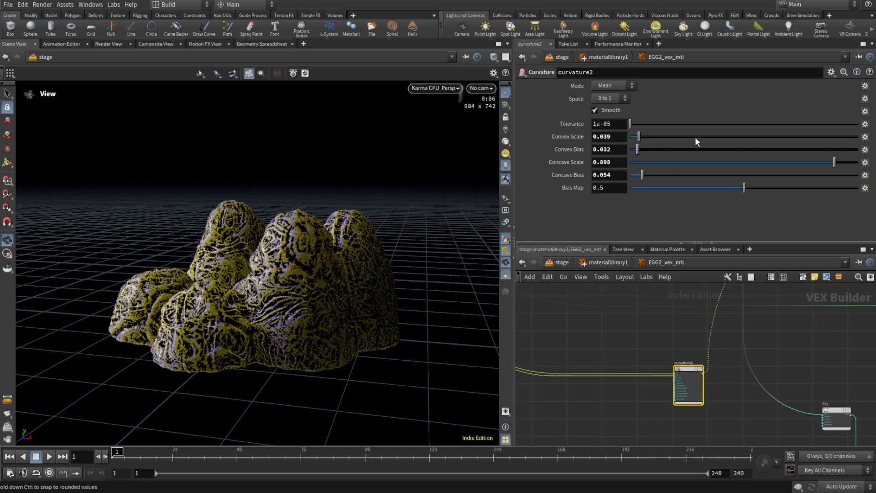
{"action": "left_click_drag", "start_coordinate": [695, 137], "coordinate": [747, 137]}
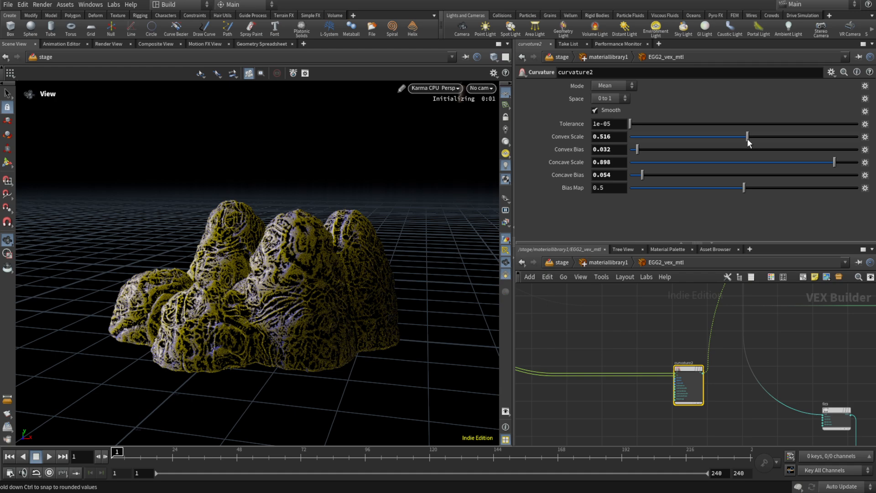
{"action": "left_click_drag", "start_coordinate": [747, 136], "coordinate": [803, 137]}
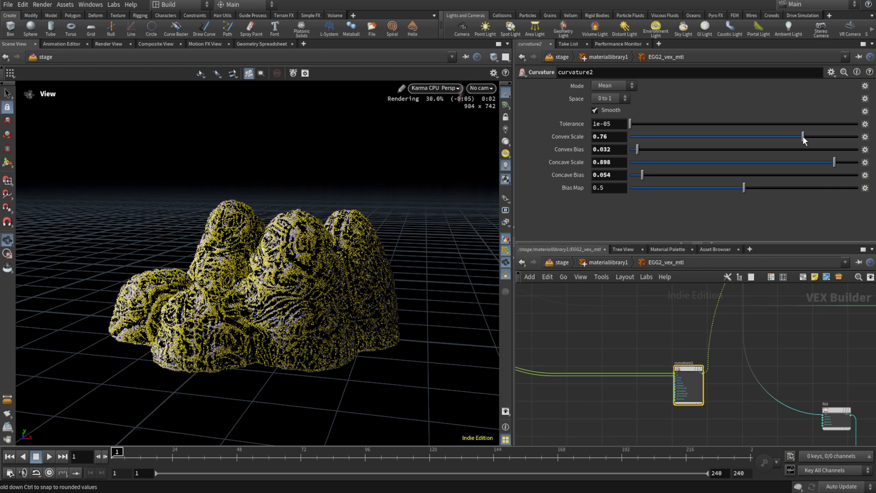
{"action": "left_click_drag", "start_coordinate": [637, 149], "coordinate": [729, 151]}
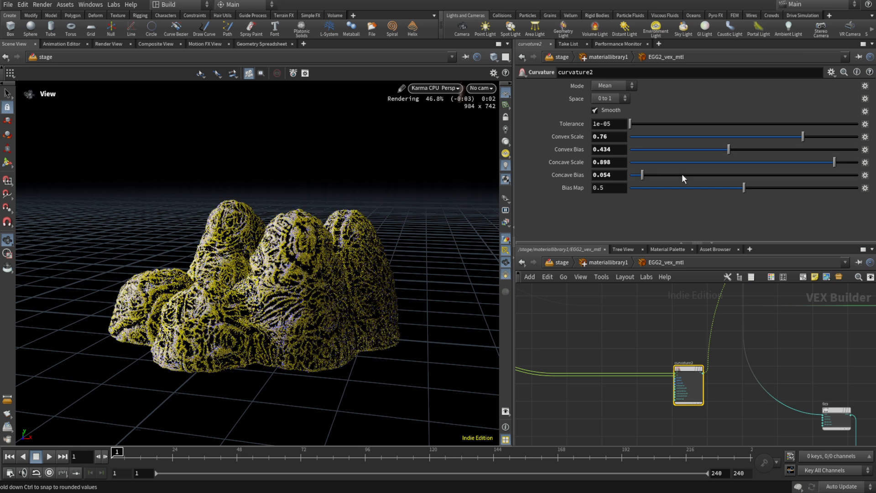
{"action": "left_click", "coordinate": [783, 175]}
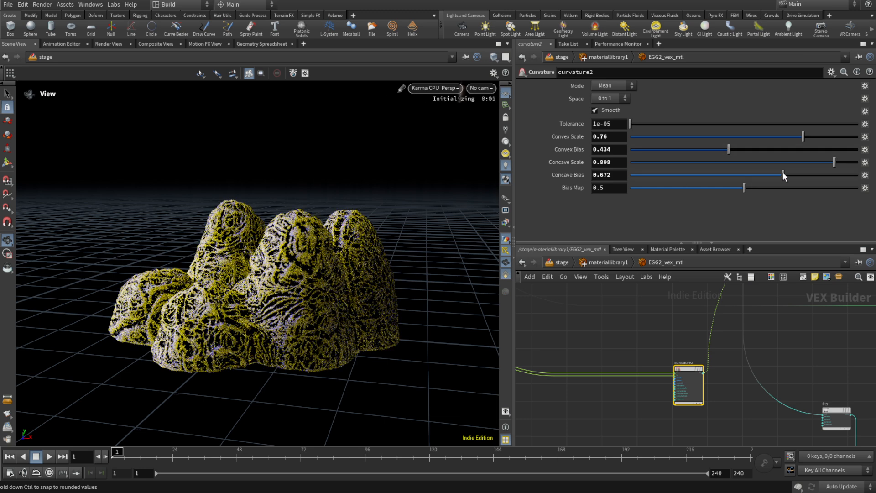
{"action": "left_click", "coordinate": [829, 175]}
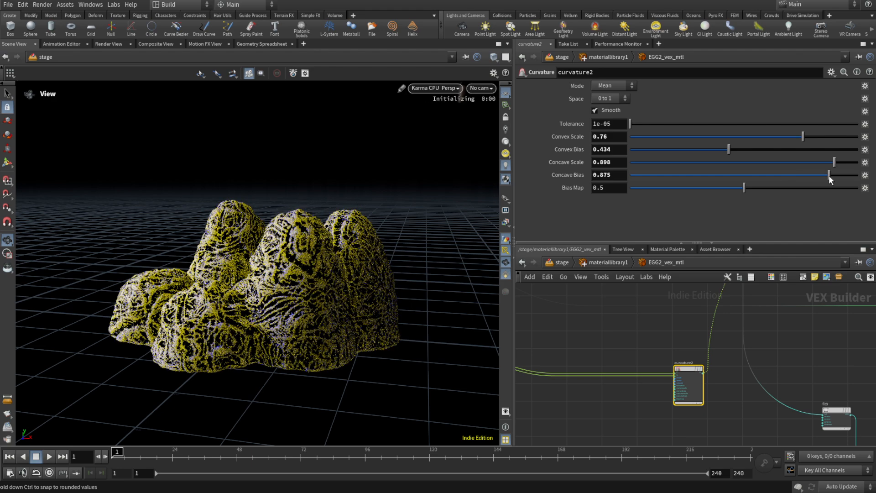
Step: Set curvature2's Tolerance to 0.082, Convex Bias to 0.106, Concave Scale to 0.097 and Concave Bias to 0.104
{"action": "left_click", "coordinate": [648, 124]}
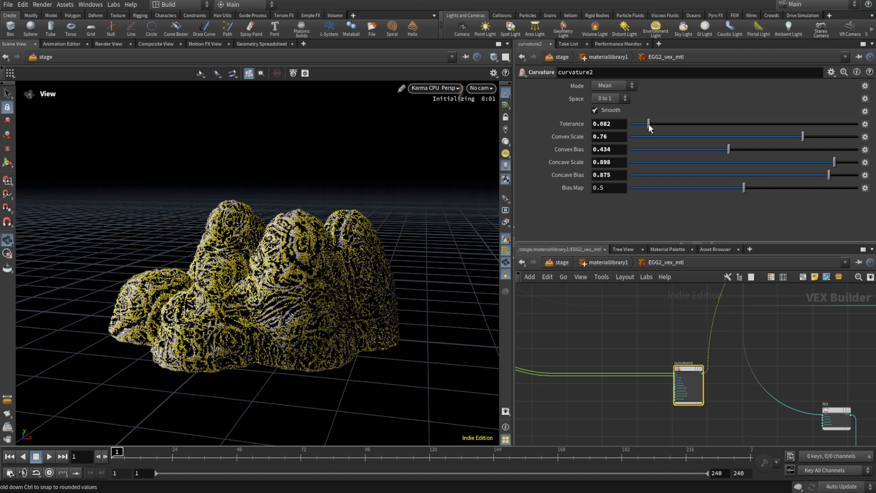
{"action": "left_click", "coordinate": [809, 149]}
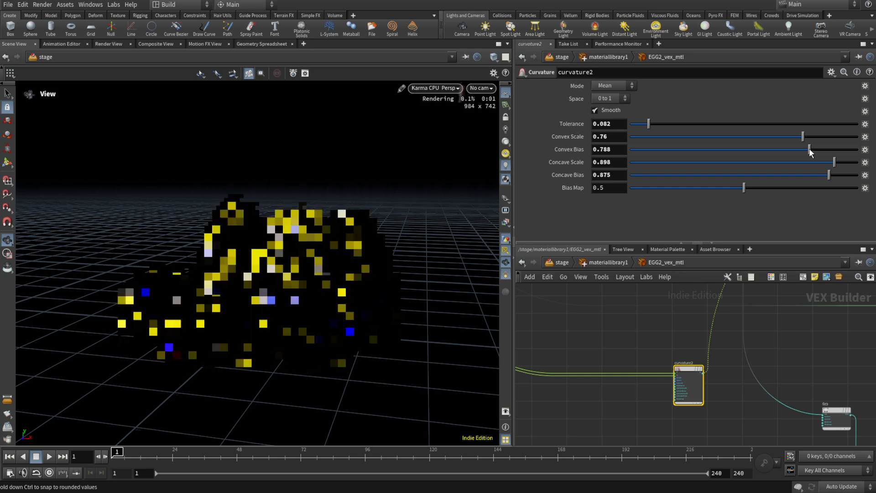
{"action": "left_click_drag", "start_coordinate": [809, 149], "coordinate": [653, 149]}
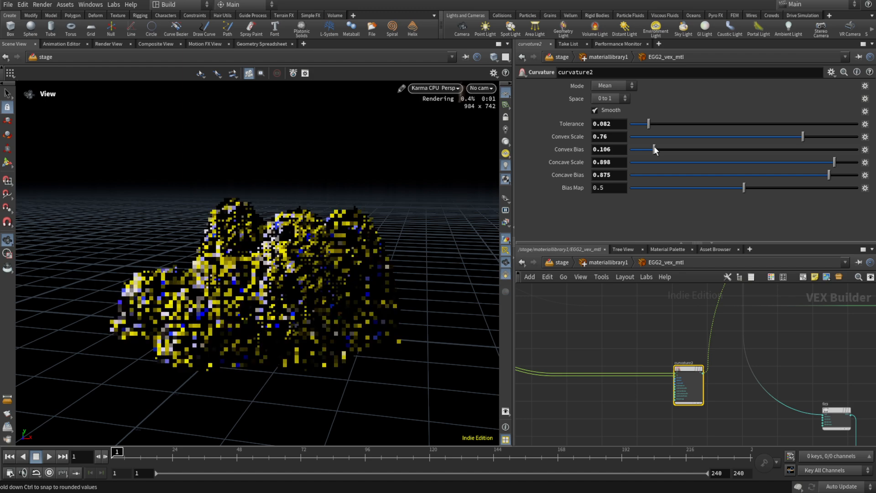
{"action": "left_click", "coordinate": [651, 161]}
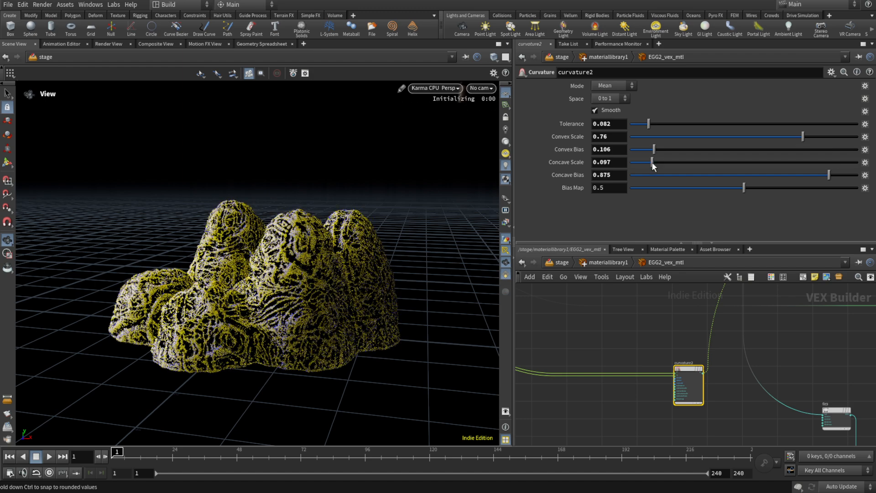
{"action": "left_click", "coordinate": [653, 175]}
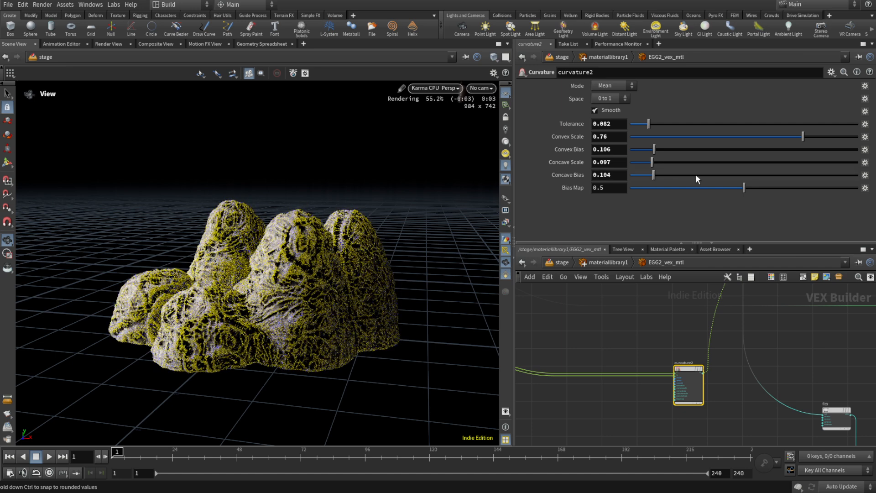
Step: Raise curvature2's Concave Bias to 0.963, Concave Scale to 0.961, Convex Bias to 0.959 and Convex Scale to 0.957
{"action": "left_click", "coordinate": [849, 175]}
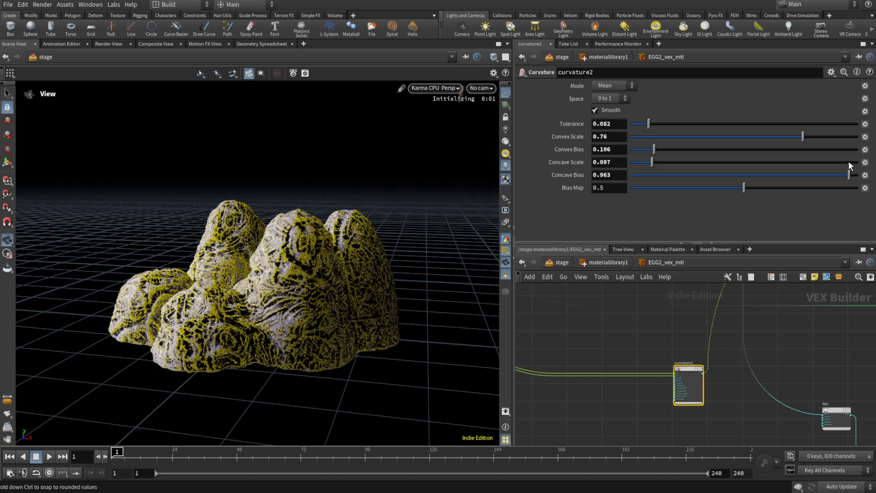
{"action": "left_click", "coordinate": [848, 162]}
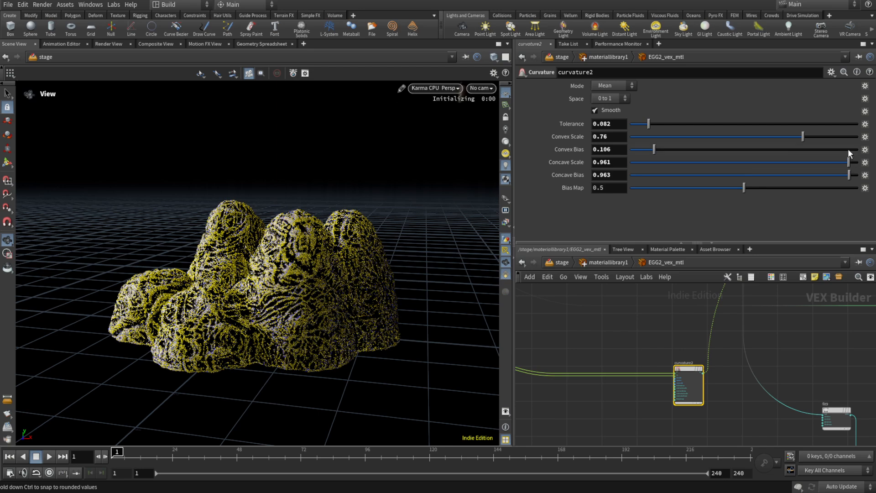
{"action": "left_click", "coordinate": [847, 149]}
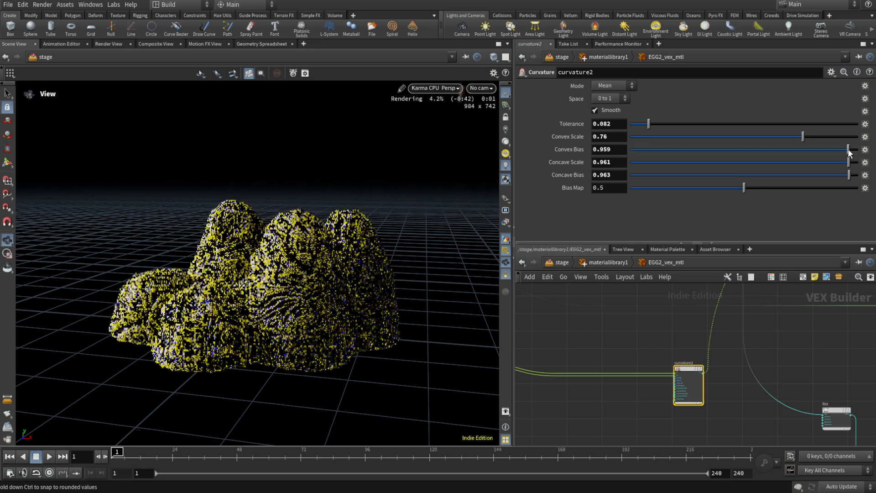
{"action": "left_click", "coordinate": [847, 137]}
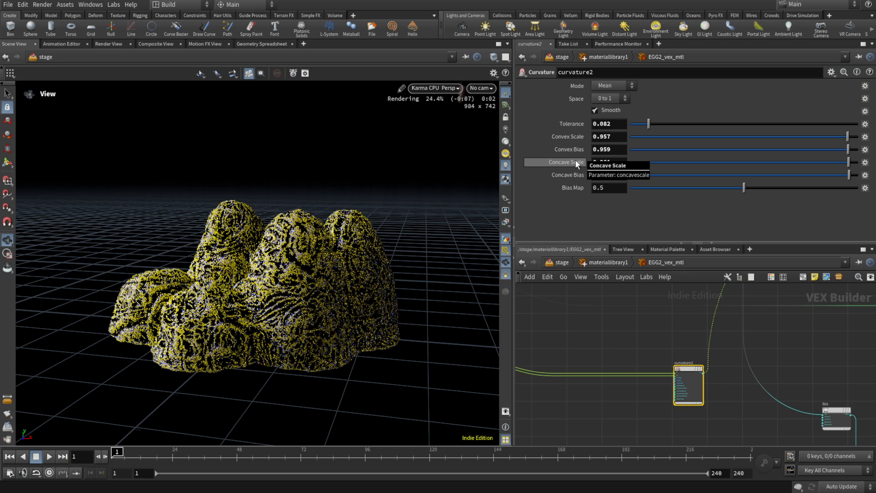
Step: Pause the Karma viewport render and open the EGG_vex_mtl material network
{"action": "left_click", "coordinate": [452, 88]}
{"action": "left_click", "coordinate": [444, 207]}
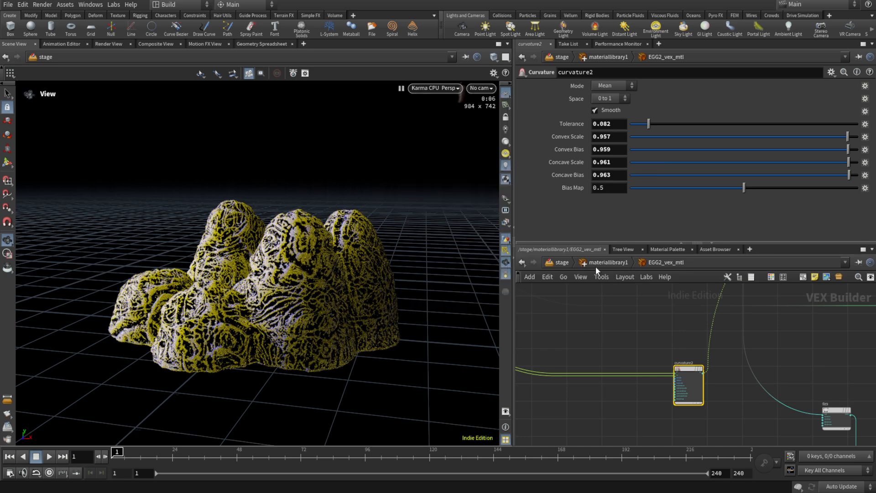
{"action": "left_click", "coordinate": [613, 264]}
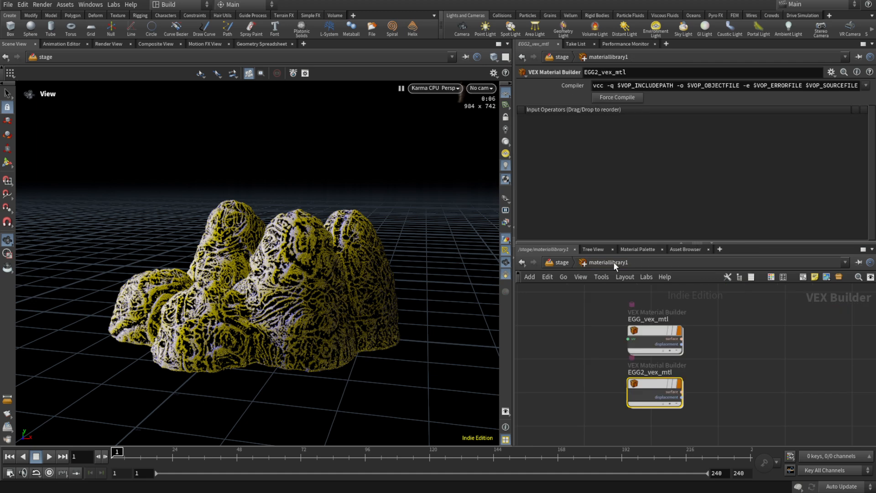
{"action": "double_click", "coordinate": [653, 337]}
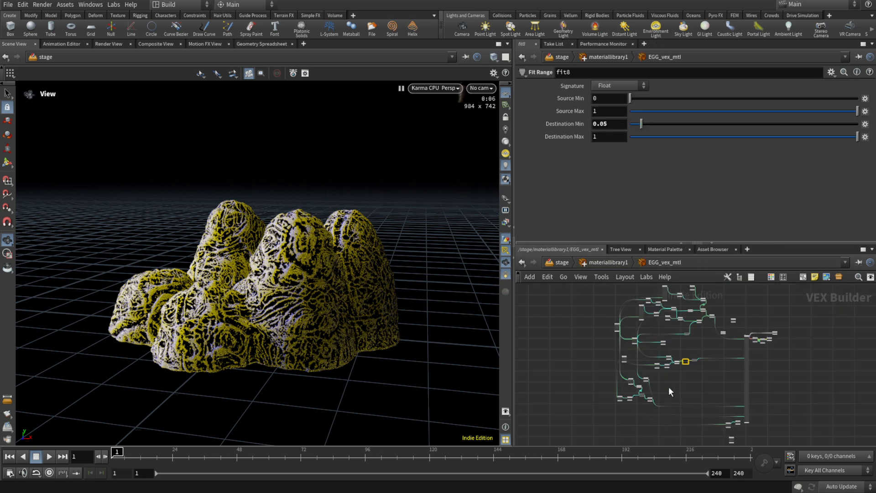
Step: Copy the curvature2 node, the complement node it feeds and the nearby fit range node from the EGG_vex_mtl network
{"action": "middle_click_drag", "start_coordinate": [669, 387], "coordinate": [669, 279]}
{"action": "middle_click_drag", "start_coordinate": [844, 369], "coordinate": [713, 386]}
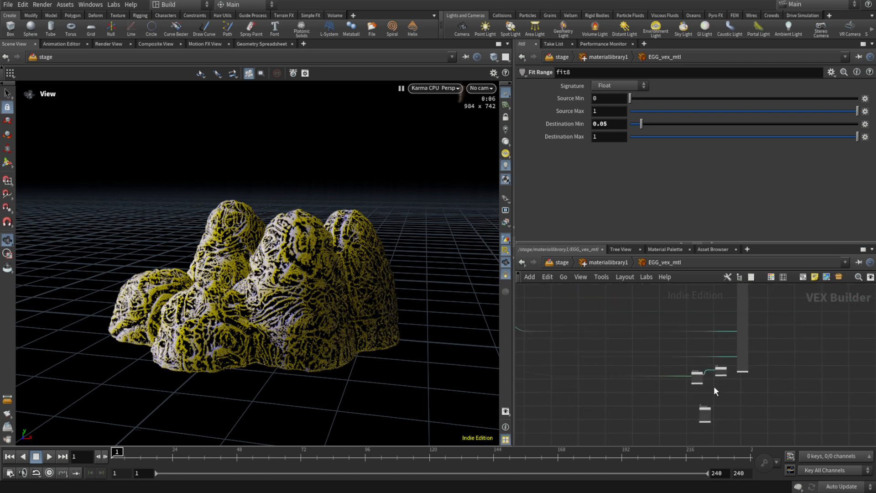
{"action": "scroll", "coordinate": [713, 370], "scroll_direction": "up", "scroll_amount": 10}
{"action": "scroll", "coordinate": [688, 340], "scroll_direction": "down", "scroll_amount": 6}
{"action": "scroll", "coordinate": [688, 309], "scroll_direction": "up", "scroll_amount": 5}
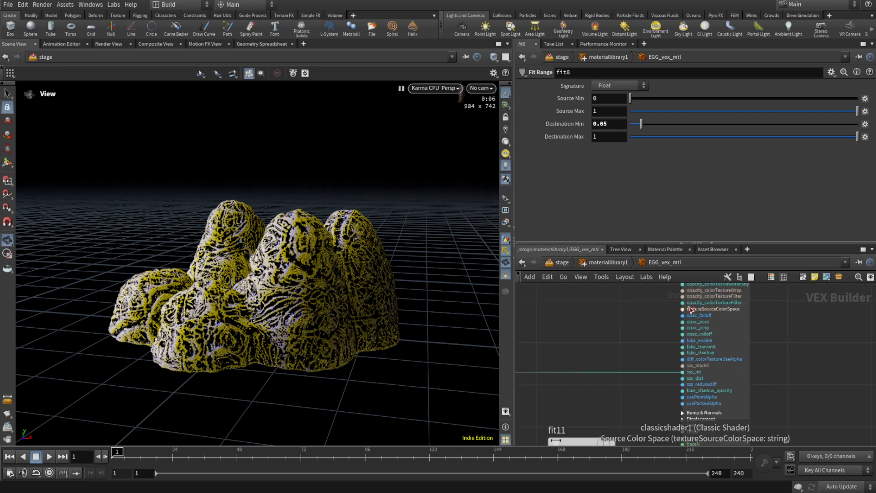
{"action": "middle_click_drag", "start_coordinate": [640, 340], "coordinate": [798, 389]}
{"action": "scroll", "coordinate": [730, 384], "scroll_direction": "down", "scroll_amount": 5}
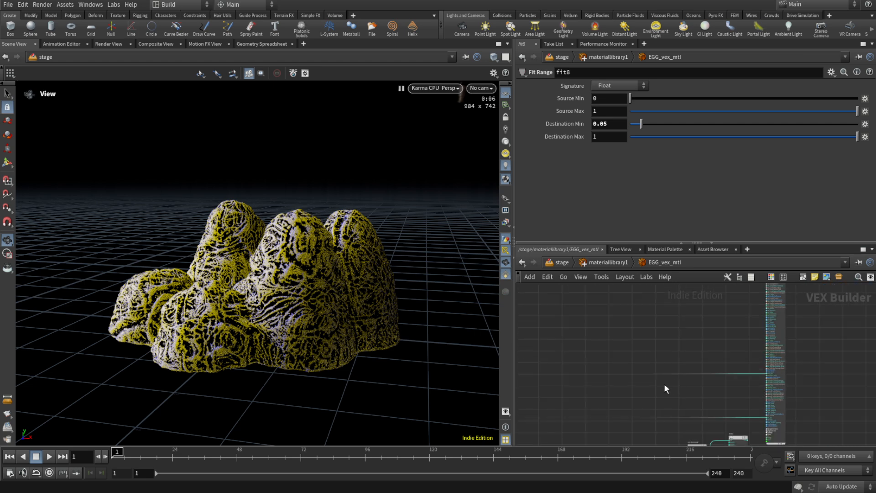
{"action": "middle_click_drag", "start_coordinate": [664, 384], "coordinate": [841, 398]}
{"action": "middle_click_drag", "start_coordinate": [648, 344], "coordinate": [815, 407]}
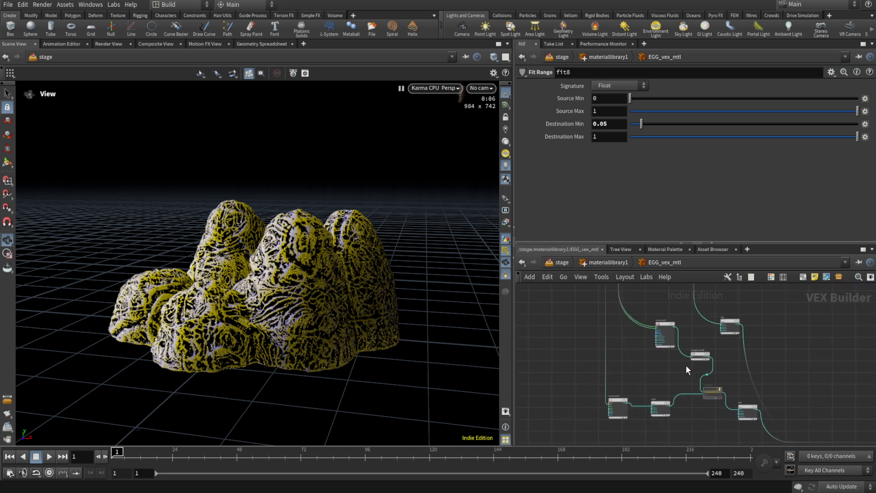
{"action": "scroll", "coordinate": [689, 340], "scroll_direction": "up", "scroll_amount": 3}
{"action": "scroll", "coordinate": [696, 345], "scroll_direction": "down", "scroll_amount": 2}
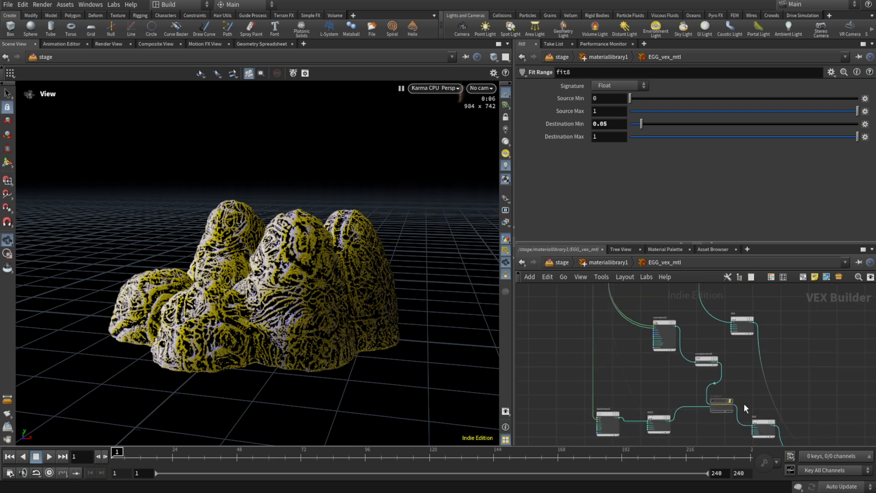
{"action": "left_click", "coordinate": [763, 424]}
{"action": "left_click", "coordinate": [707, 360], "text": "shift"}
{"action": "left_click", "coordinate": [666, 325], "text": "shift"}
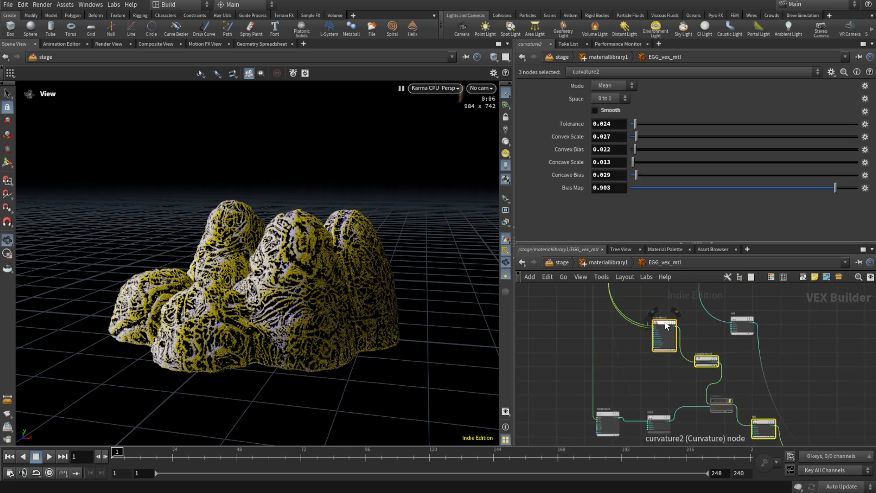
{"action": "key", "text": "ctrl+c"}
Step: In the EGG2_vex_mtl network, move the existing curvature2 node aside and paste the copied nodes into the free space
{"action": "left_click", "coordinate": [606, 262]}
{"action": "double_click", "coordinate": [649, 382]}
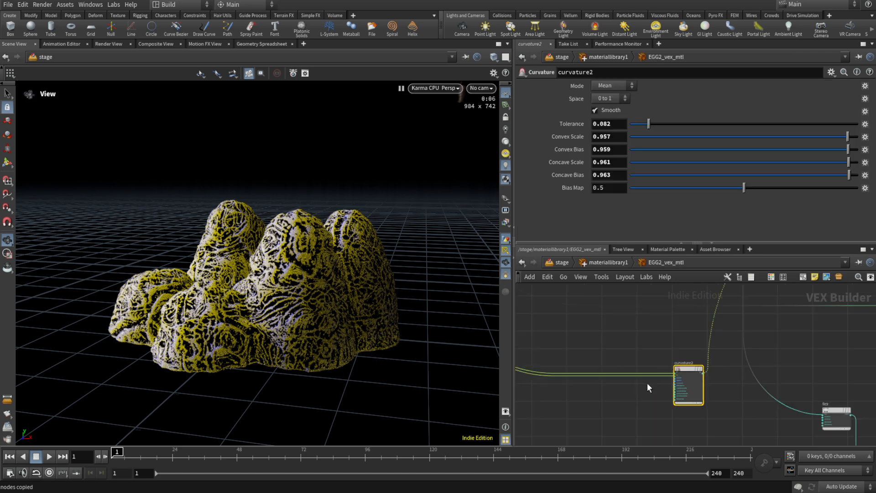
{"action": "scroll", "coordinate": [708, 395], "scroll_direction": "down", "scroll_amount": 6}
{"action": "middle_click_drag", "start_coordinate": [711, 411], "coordinate": [701, 382]}
{"action": "left_click_drag", "start_coordinate": [692, 359], "coordinate": [608, 361]}
{"action": "left_click", "coordinate": [658, 382]}
{"action": "key", "text": "ctrl+v"}
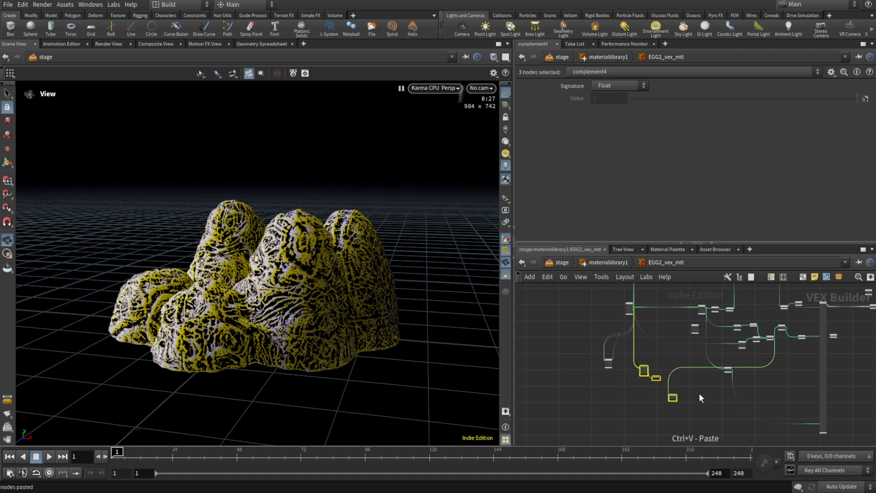
Step: Wire the output of complement4 into the value input of fit10
{"action": "scroll", "coordinate": [777, 336], "scroll_direction": "up", "scroll_amount": 4}
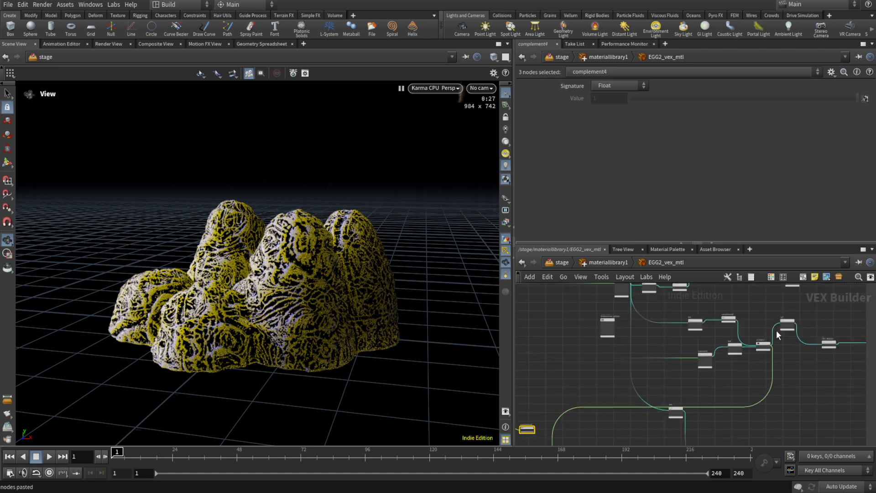
{"action": "scroll", "coordinate": [777, 337], "scroll_direction": "down", "scroll_amount": 2}
{"action": "scroll", "coordinate": [593, 393], "scroll_direction": "up", "scroll_amount": 7}
{"action": "middle_click_drag", "start_coordinate": [626, 424], "coordinate": [634, 359]}
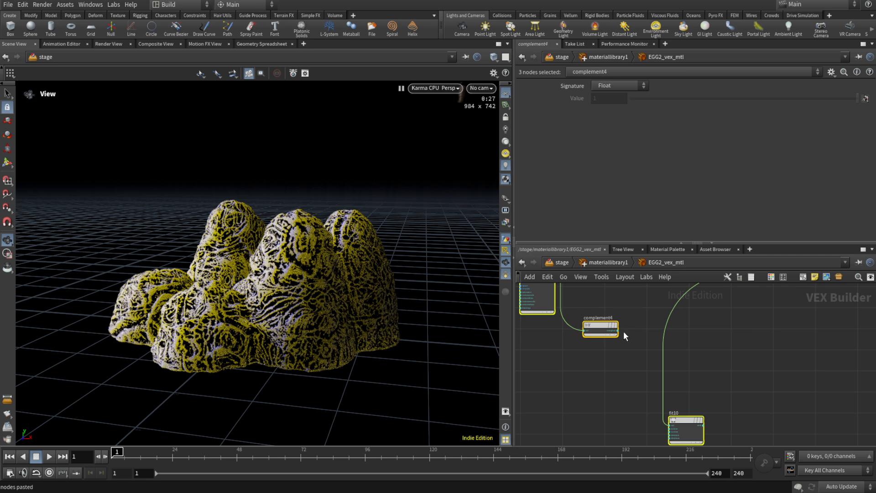
{"action": "left_click", "coordinate": [618, 330]}
{"action": "key", "text": "Escape"}
{"action": "left_click", "coordinate": [619, 336]}
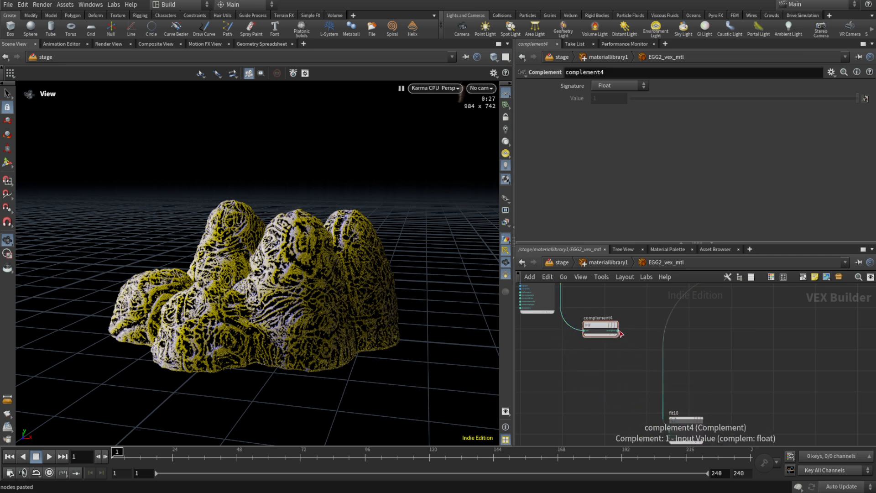
{"action": "left_click", "coordinate": [617, 330]}
{"action": "left_click", "coordinate": [669, 425]}
Step: Connect fit10's output to the classic shader's diff_color input and resume the Karma viewport render
{"action": "left_click", "coordinate": [703, 427]}
{"action": "scroll", "coordinate": [719, 409], "scroll_direction": "down", "scroll_amount": 6}
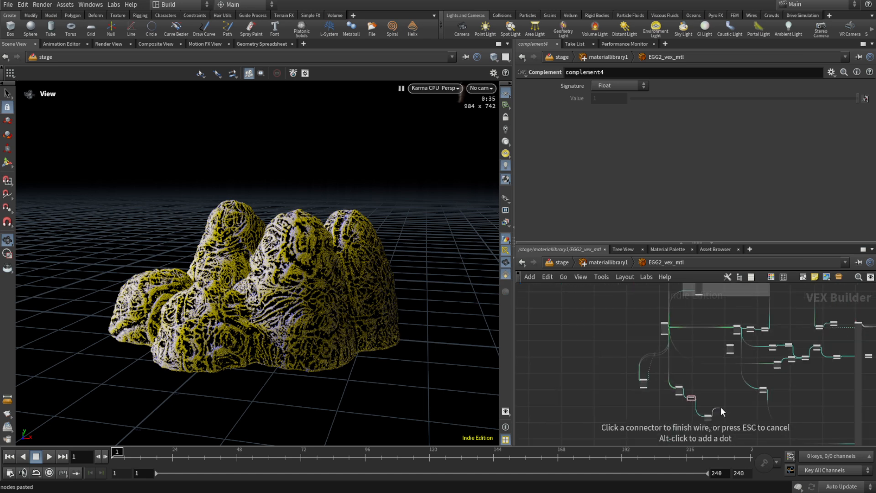
{"action": "scroll", "coordinate": [820, 333], "scroll_direction": "up", "scroll_amount": 8}
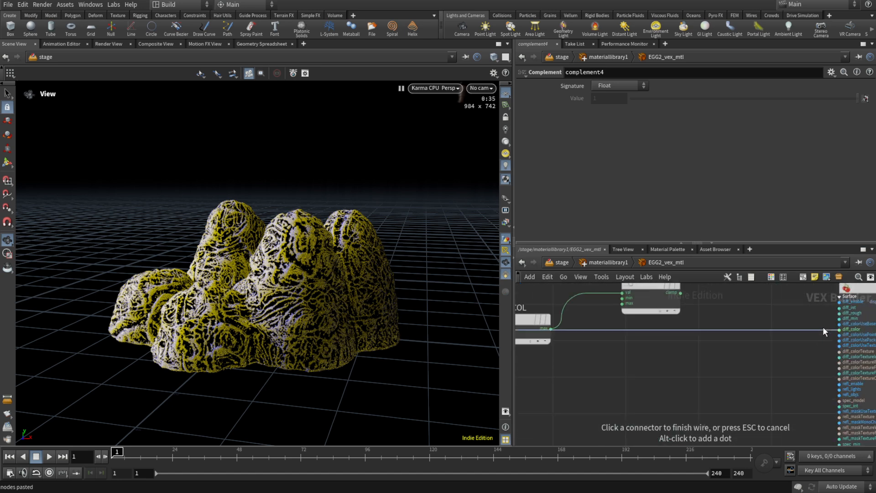
{"action": "left_click", "coordinate": [823, 329]}
{"action": "left_click", "coordinate": [436, 88]}
{"action": "left_click", "coordinate": [447, 207]}
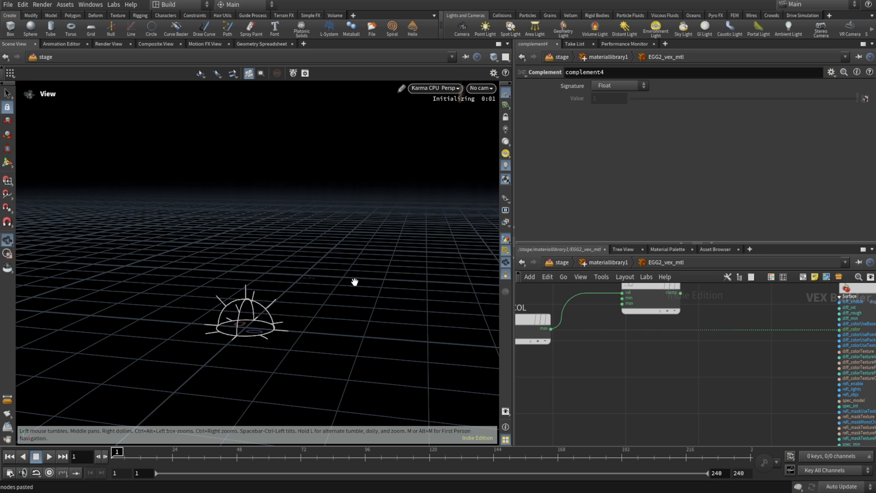
Step: Set the fit10 node's source minimum to 0.434 and source maximum to 0.527
{"action": "scroll", "coordinate": [637, 364], "scroll_direction": "down", "scroll_amount": 3}
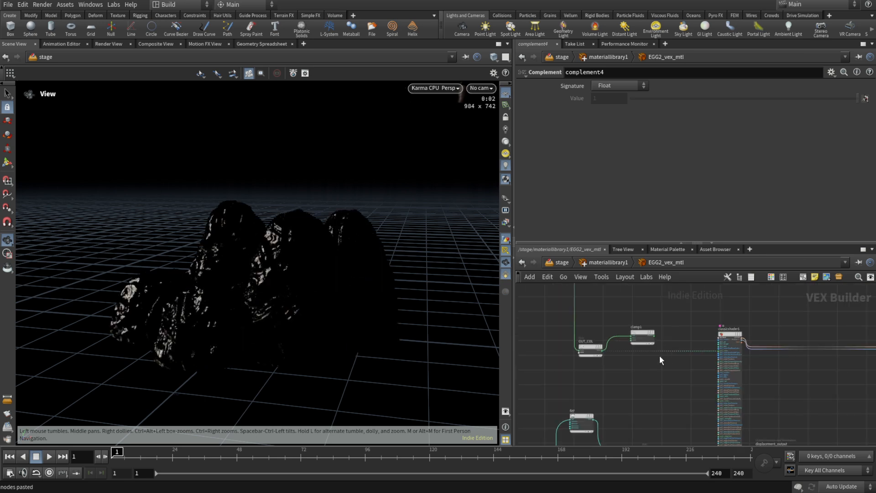
{"action": "scroll", "coordinate": [659, 354], "scroll_direction": "down", "scroll_amount": 3}
{"action": "scroll", "coordinate": [656, 362], "scroll_direction": "down", "scroll_amount": 2}
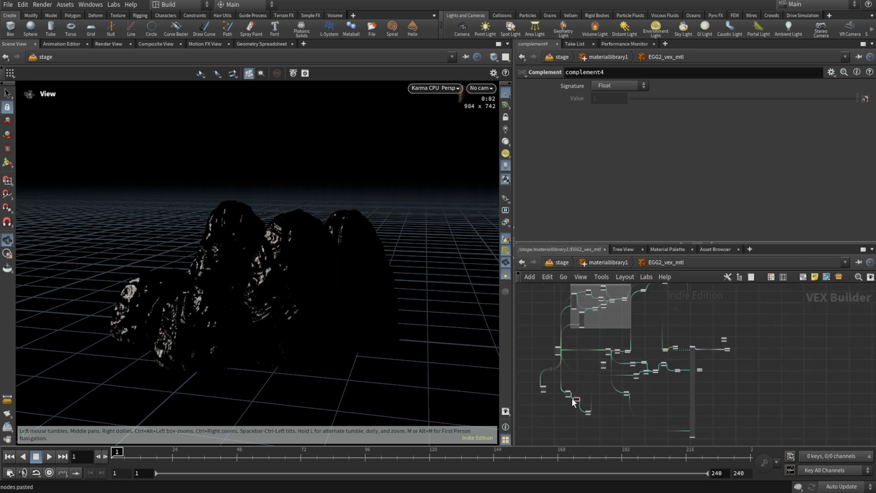
{"action": "scroll", "coordinate": [593, 395], "scroll_direction": "up", "scroll_amount": 5}
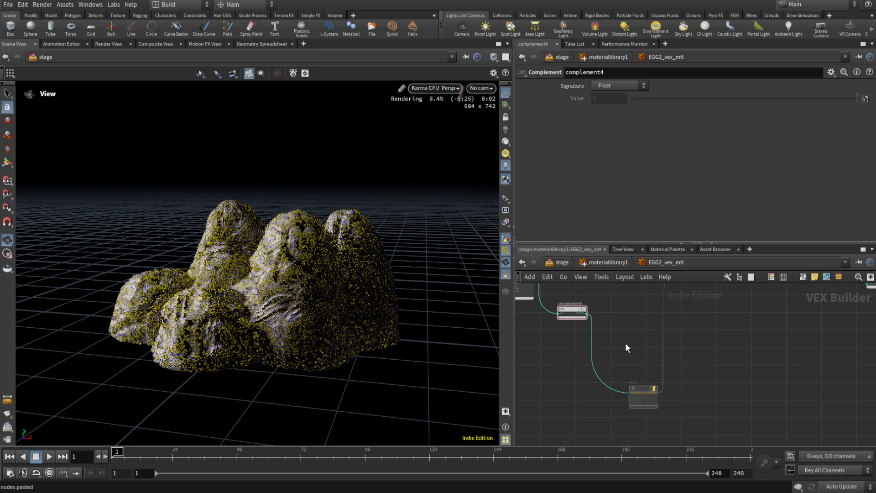
{"action": "left_click", "coordinate": [641, 393]}
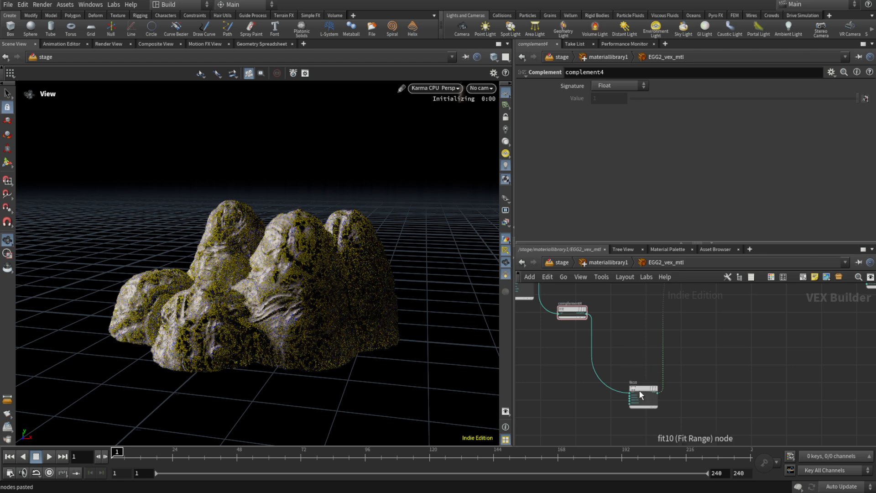
{"action": "left_click", "coordinate": [639, 392]}
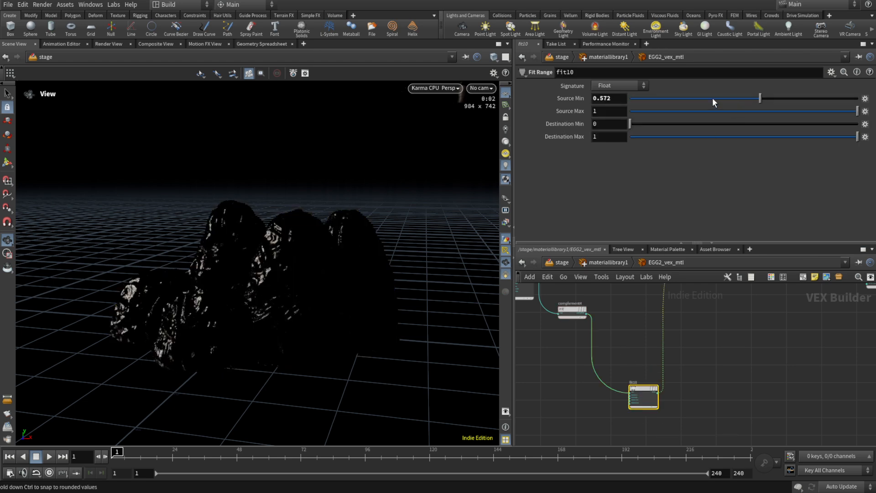
{"action": "left_click_drag", "start_coordinate": [713, 99], "coordinate": [699, 99]}
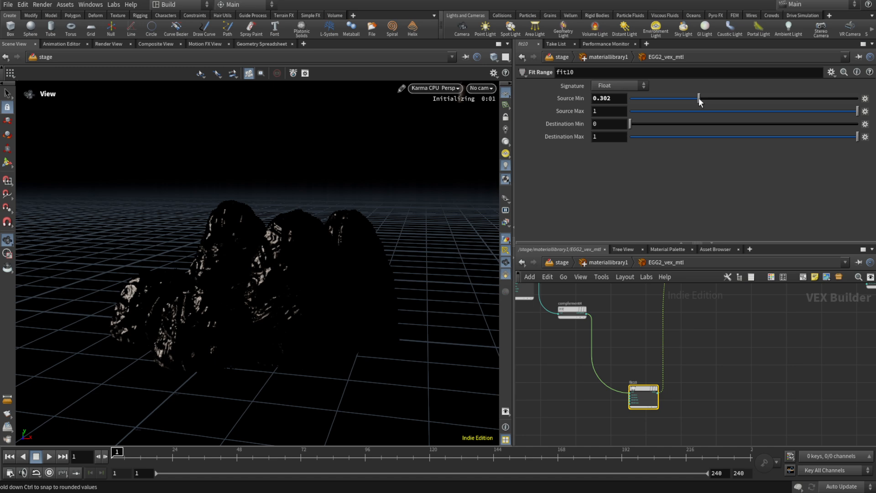
{"action": "left_click", "coordinate": [718, 111]}
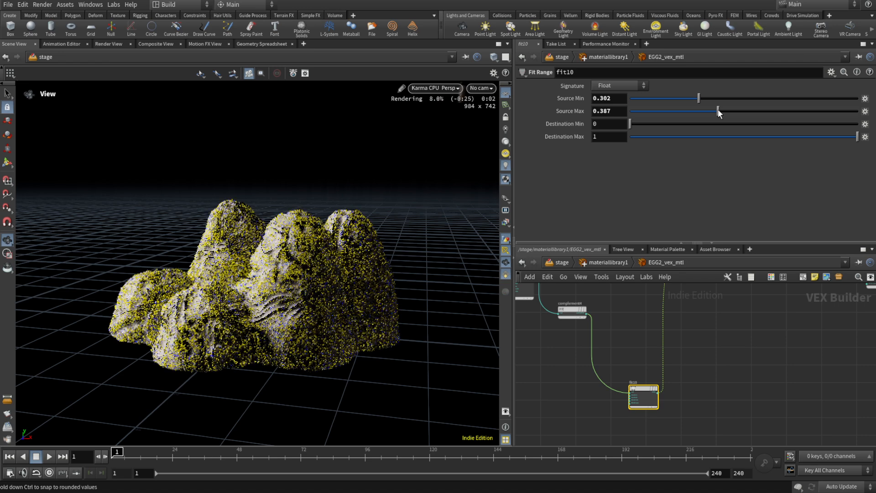
{"action": "mouse_move", "coordinate": [718, 110]}
{"action": "left_mouse_down"}
{"action": "mouse_move", "coordinate": [750, 111]}
{"action": "mouse_move", "coordinate": [728, 97]}
{"action": "left_mouse_up"}
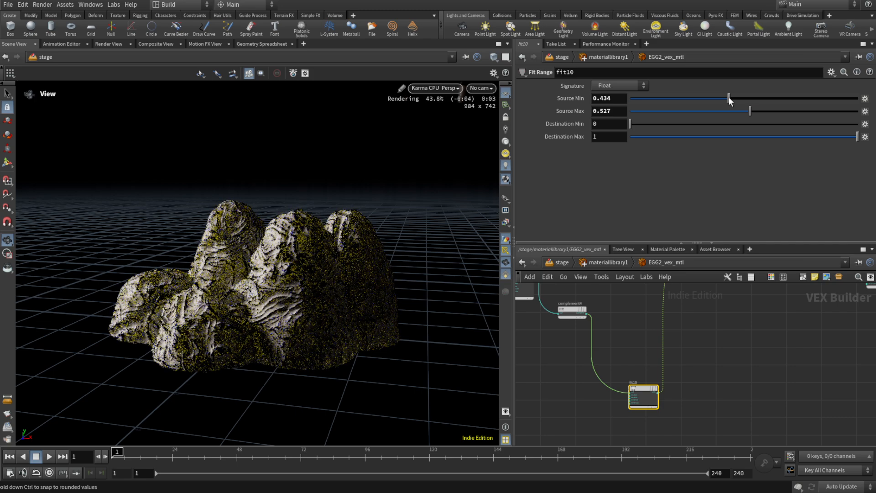
Step: Connect clamp1's output back to the classic shader's diff_color input
{"action": "scroll", "coordinate": [708, 316], "scroll_direction": "down", "scroll_amount": 5}
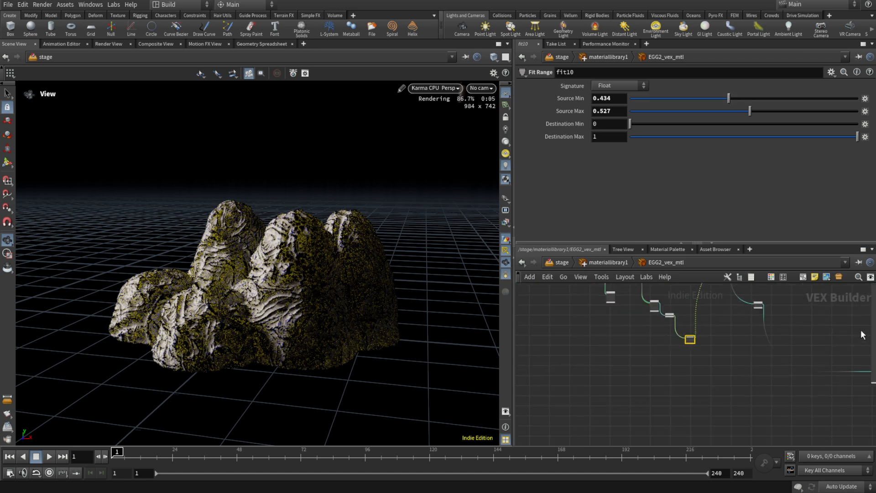
{"action": "scroll", "coordinate": [681, 329], "scroll_direction": "up", "scroll_amount": 6}
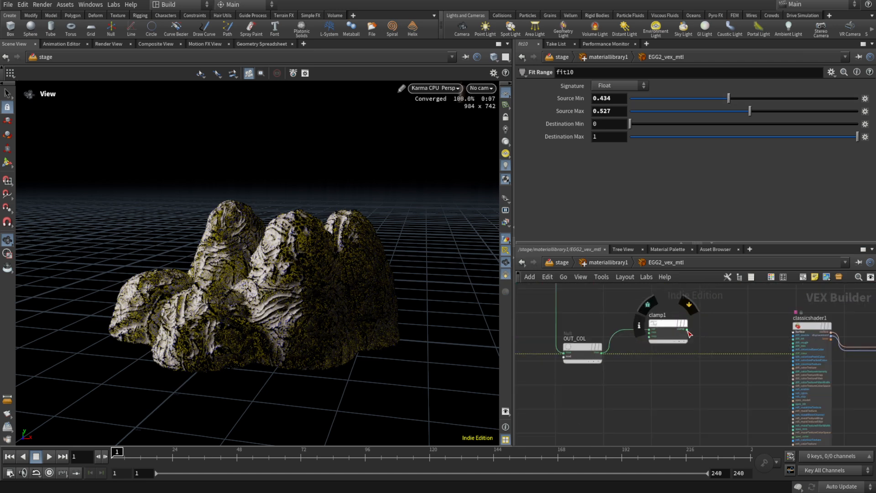
{"action": "left_click_drag", "start_coordinate": [687, 329], "coordinate": [793, 353]}
Step: Add a Null node fed by fit10's shifted value output, placed near the classic shader
{"action": "scroll", "coordinate": [695, 363], "scroll_direction": "down", "scroll_amount": 10}
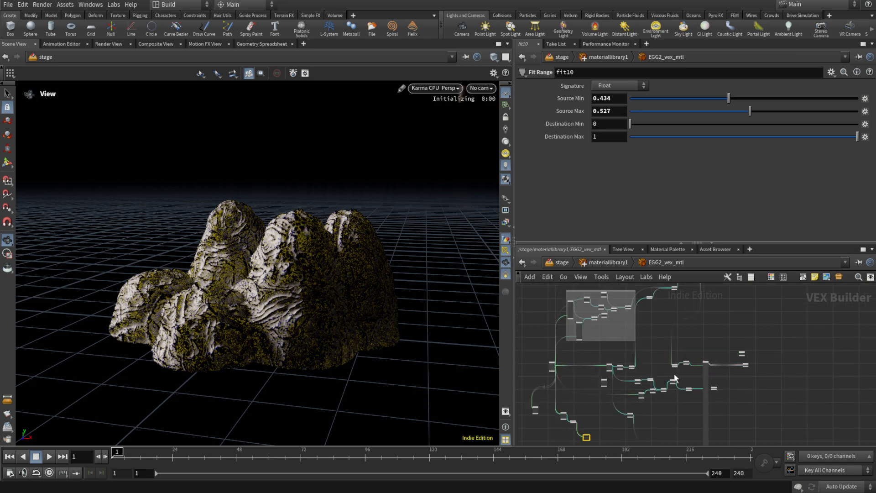
{"action": "middle_click_drag", "start_coordinate": [672, 398], "coordinate": [684, 351]}
{"action": "scroll", "coordinate": [605, 387], "scroll_direction": "up", "scroll_amount": 9}
{"action": "middle_click_drag", "start_coordinate": [633, 326], "coordinate": [731, 426]}
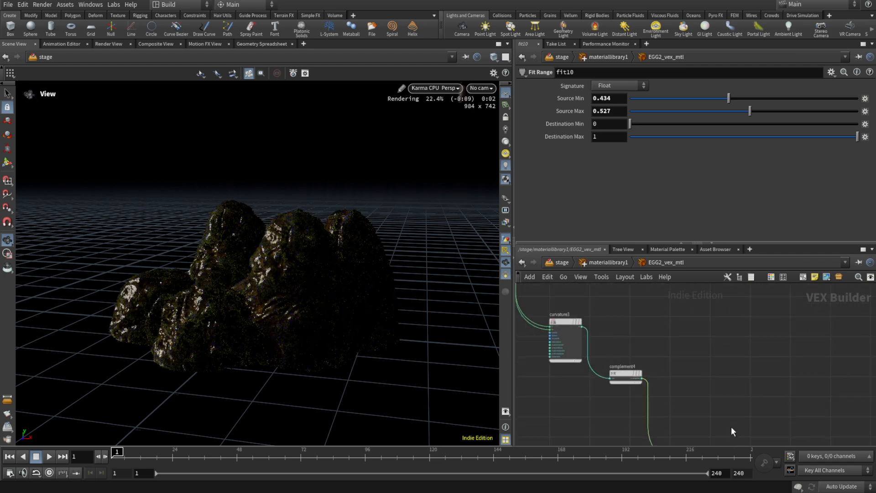
{"action": "middle_click_drag", "start_coordinate": [594, 325], "coordinate": [630, 351]}
{"action": "left_click", "coordinate": [601, 358]}
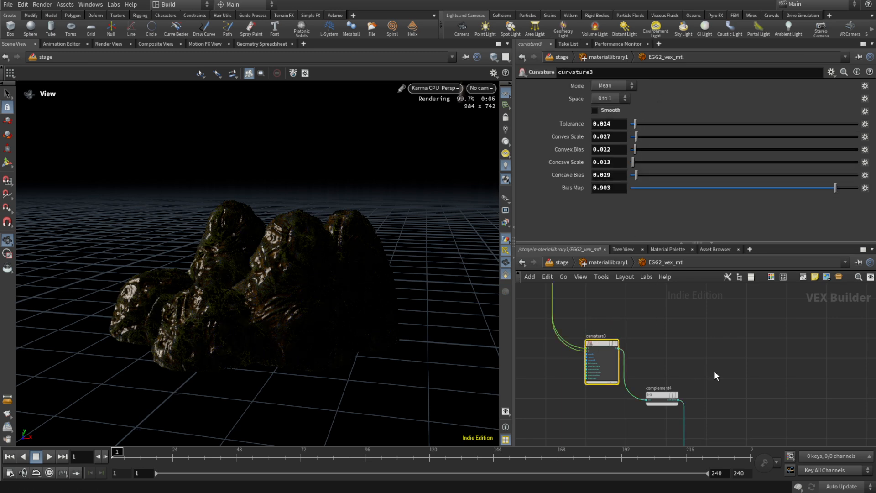
{"action": "scroll", "coordinate": [714, 371], "scroll_direction": "down", "scroll_amount": 4}
{"action": "middle_click_drag", "start_coordinate": [737, 421], "coordinate": [650, 336]}
{"action": "scroll", "coordinate": [648, 337], "scroll_direction": "up", "scroll_amount": 4}
{"action": "scroll", "coordinate": [644, 339], "scroll_direction": "up", "scroll_amount": 1}
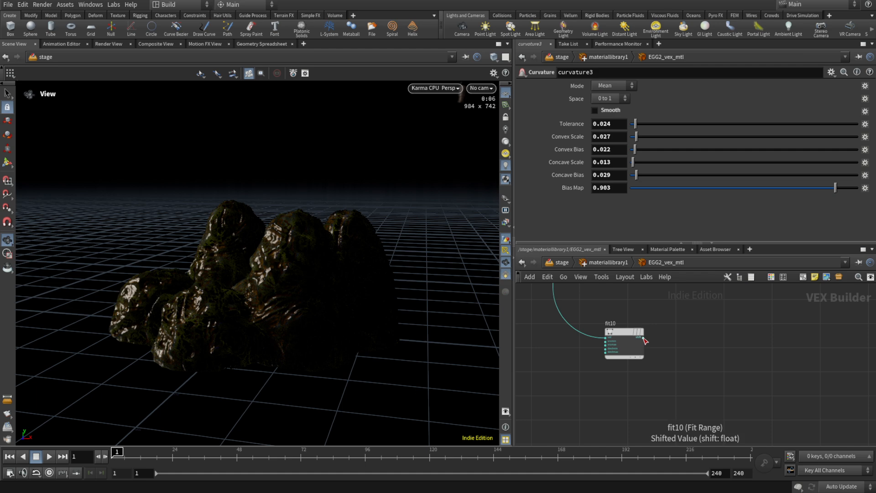
{"action": "left_click", "coordinate": [644, 338]}
{"action": "scroll", "coordinate": [658, 334], "scroll_direction": "down", "scroll_amount": 7}
{"action": "scroll", "coordinate": [743, 326], "scroll_direction": "up", "scroll_amount": 3}
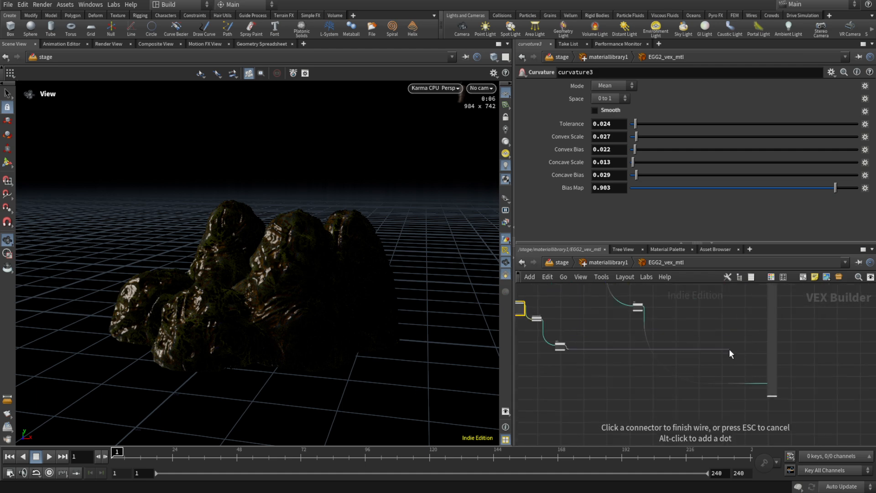
{"action": "key", "text": "Tab"}
{"action": "type", "text": "null"}
{"action": "key", "text": "Return"}
{"action": "scroll", "coordinate": [729, 350], "scroll_direction": "up", "scroll_amount": 5}
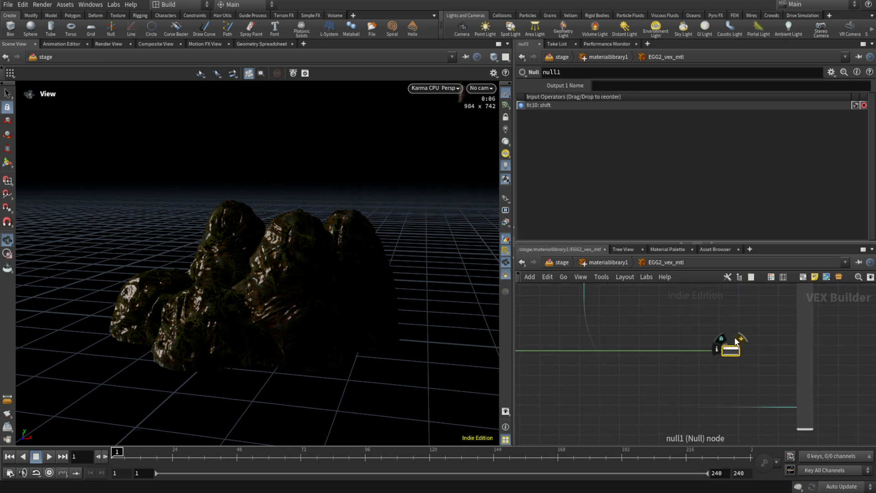
Step: Rename the new null node as OUR_EMIT
{"action": "double_click", "coordinate": [731, 354]}
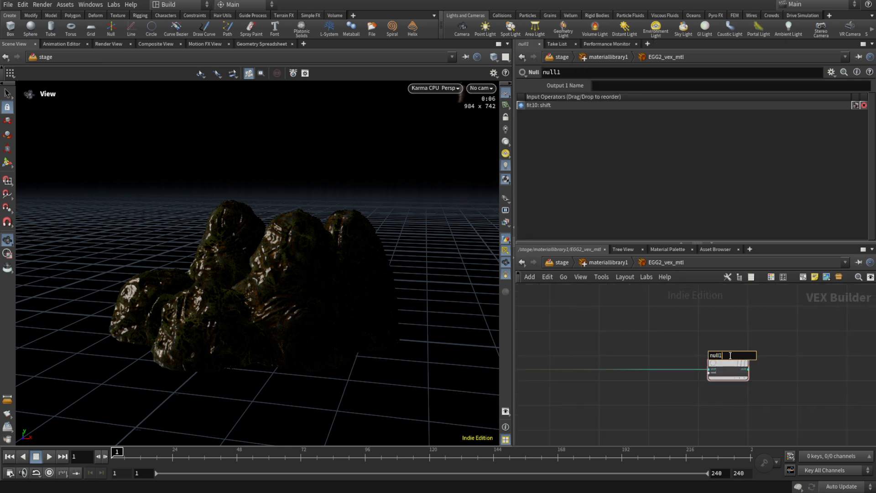
{"action": "type", "text": "OUR_EMIT"}
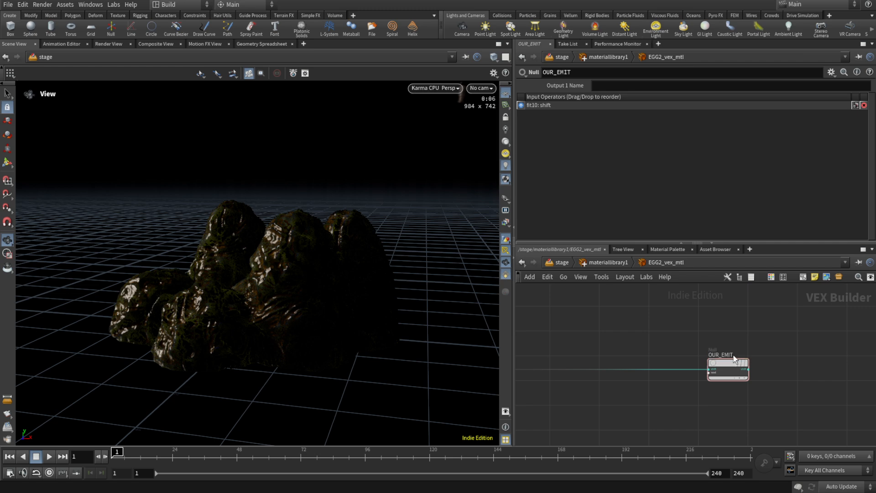
{"action": "key", "text": "Return"}
Step: Wire OUR_EMIT's output into the classic shader's emit_int input
{"action": "scroll", "coordinate": [733, 360], "scroll_direction": "down", "scroll_amount": 3}
{"action": "left_click", "coordinate": [754, 370]}
{"action": "scroll", "coordinate": [730, 382], "scroll_direction": "up", "scroll_amount": 6}
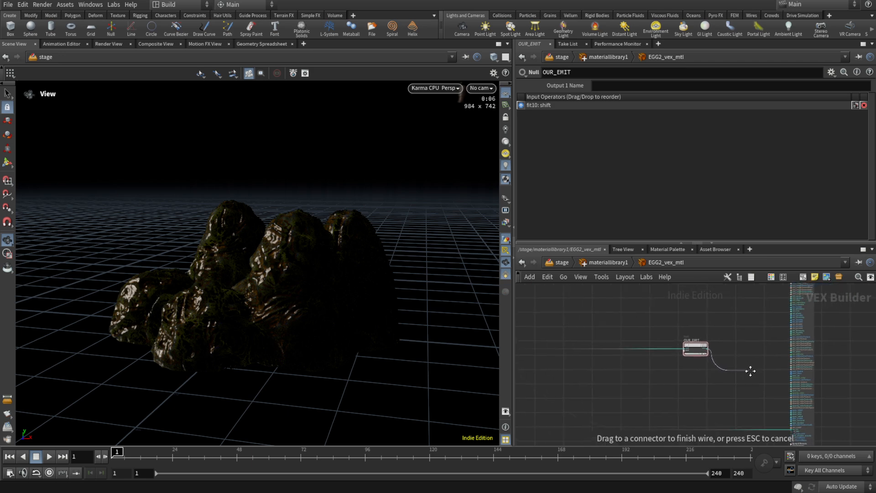
{"action": "middle_click_drag", "start_coordinate": [734, 368], "coordinate": [721, 415]}
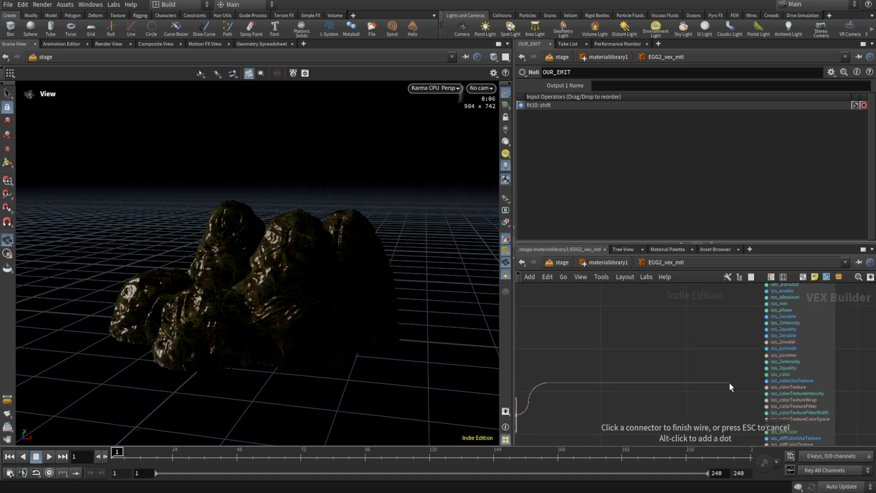
{"action": "middle_click_drag", "start_coordinate": [728, 383], "coordinate": [719, 349]}
{"action": "middle_click_drag", "start_coordinate": [730, 415], "coordinate": [720, 301]}
{"action": "middle_click_drag", "start_coordinate": [708, 411], "coordinate": [702, 290]}
{"action": "middle_click_drag", "start_coordinate": [715, 345], "coordinate": [713, 417]}
{"action": "middle_click_drag", "start_coordinate": [712, 334], "coordinate": [709, 376]}
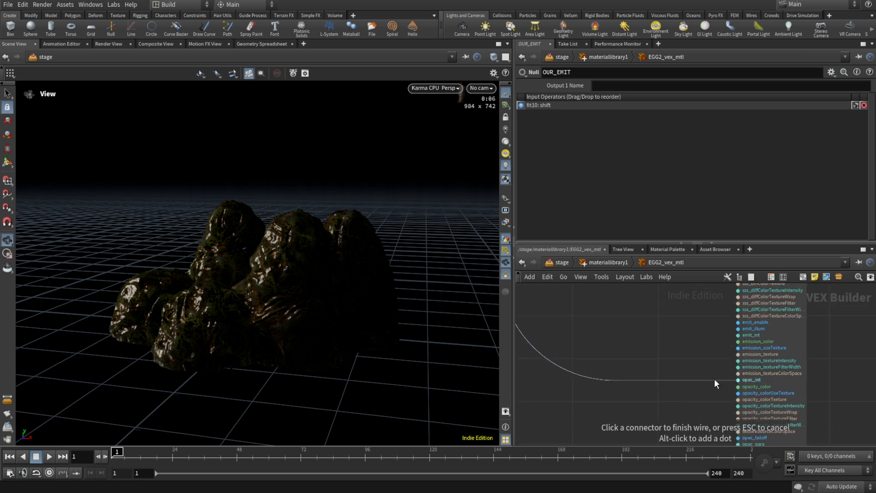
{"action": "left_click", "coordinate": [736, 347]}
Step: Enable emission on the classicshader1 node
{"action": "scroll", "coordinate": [774, 349], "scroll_direction": "down", "scroll_amount": 5}
{"action": "scroll", "coordinate": [775, 347], "scroll_direction": "down", "scroll_amount": 4}
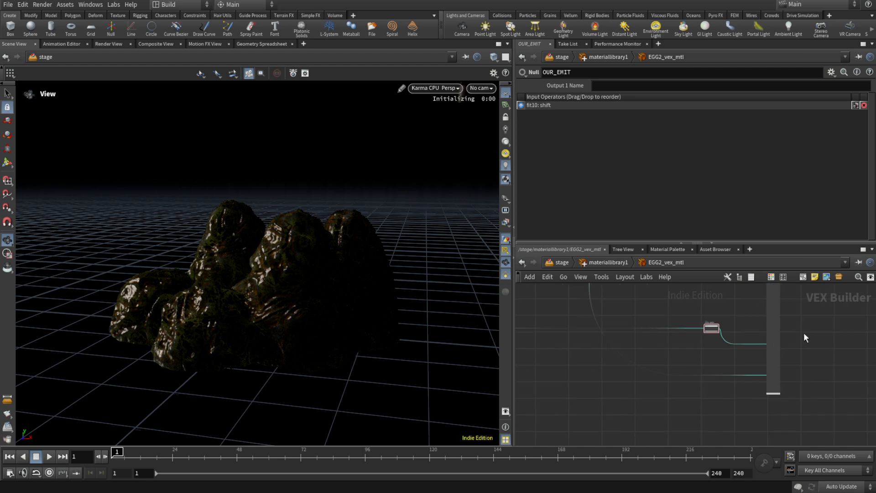
{"action": "middle_click_drag", "start_coordinate": [806, 326], "coordinate": [769, 401]}
{"action": "middle_click_drag", "start_coordinate": [773, 332], "coordinate": [759, 402]}
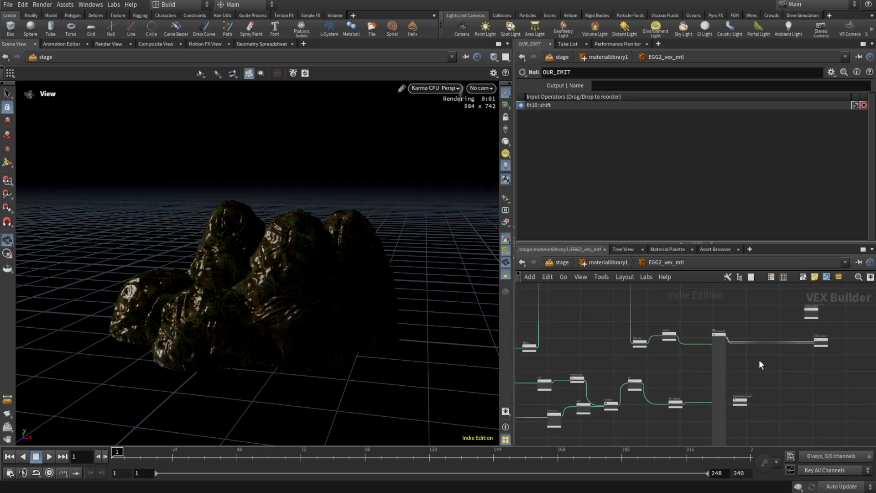
{"action": "scroll", "coordinate": [715, 332], "scroll_direction": "up", "scroll_amount": 5}
{"action": "left_click", "coordinate": [720, 346]}
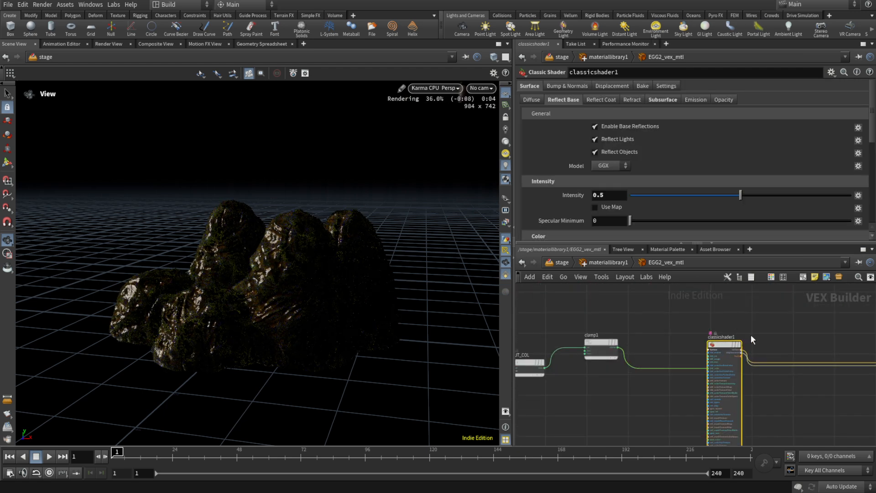
{"action": "left_click", "coordinate": [695, 99]}
{"action": "left_click", "coordinate": [638, 125]}
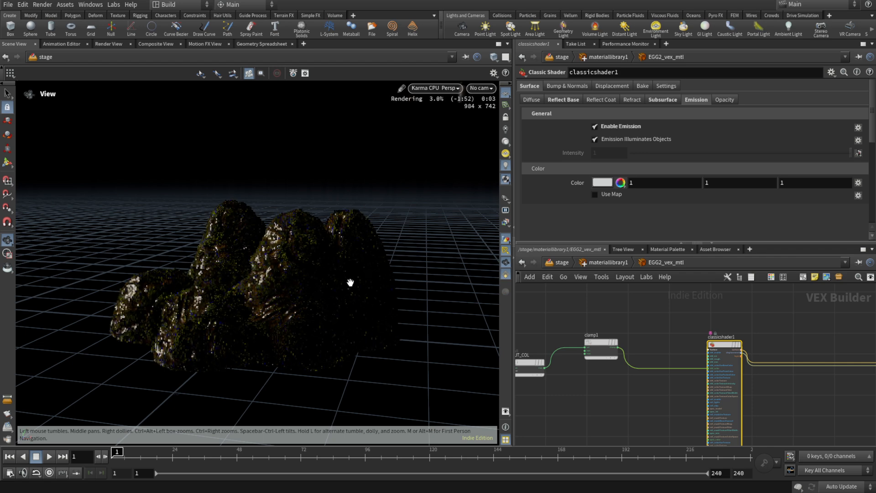
Step: Add a Layer Unpack node below the shader's output wires and feed it the classic shader's layer output
{"action": "middle_click_drag", "start_coordinate": [819, 349], "coordinate": [683, 329]}
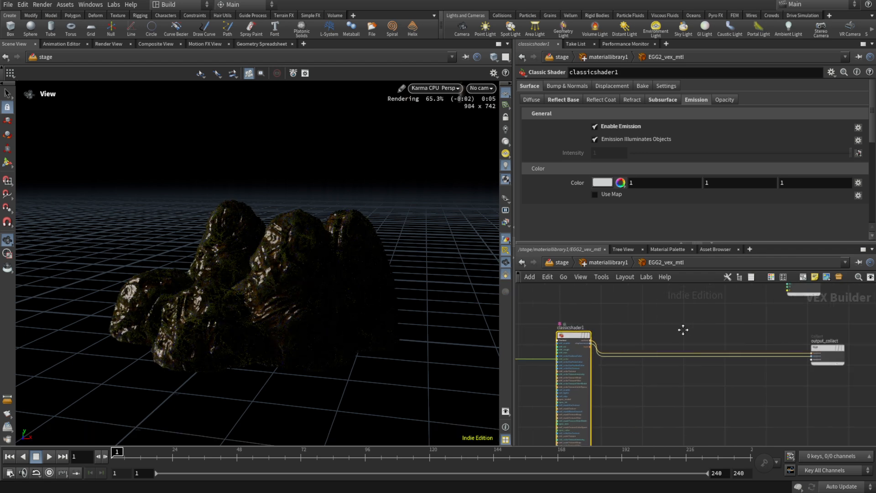
{"action": "key", "text": "Tab"}
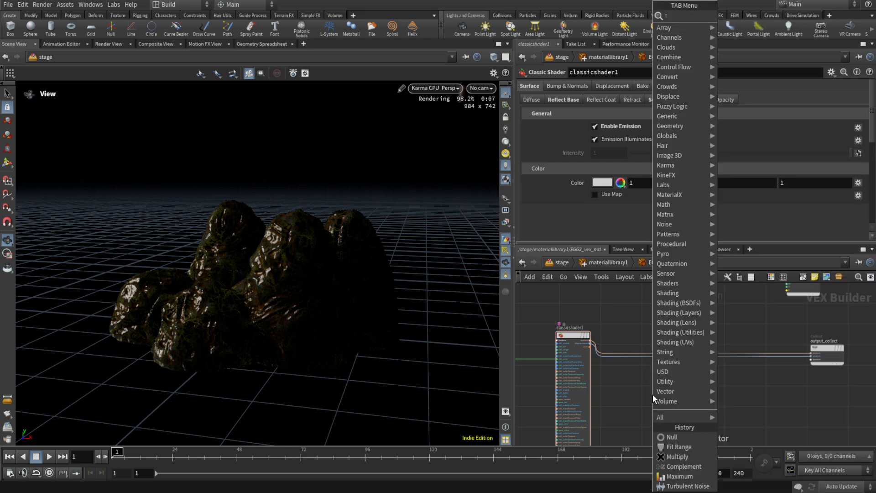
{"action": "type", "text": "lay"}
{"action": "key", "text": "Down"}
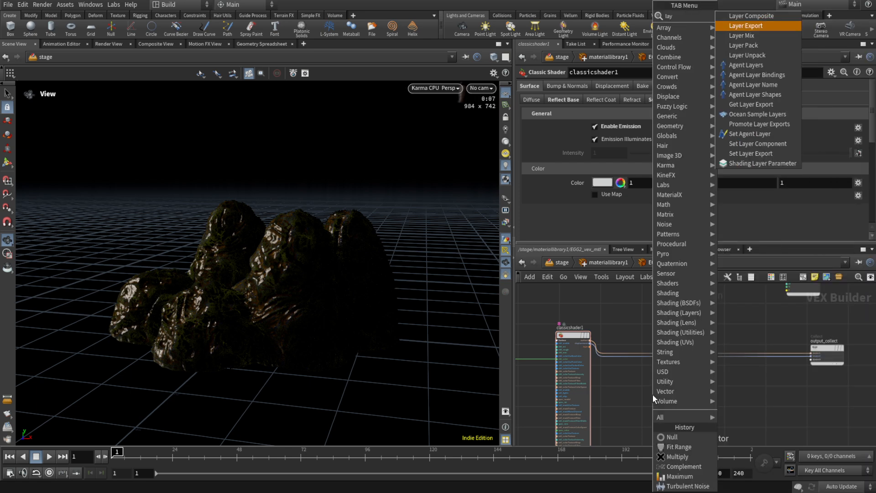
{"action": "key", "text": "Down"}
{"action": "key", "text": "Down"}
{"action": "key", "text": "Down"}
{"action": "key", "text": "Return"}
{"action": "left_click", "coordinate": [653, 393]}
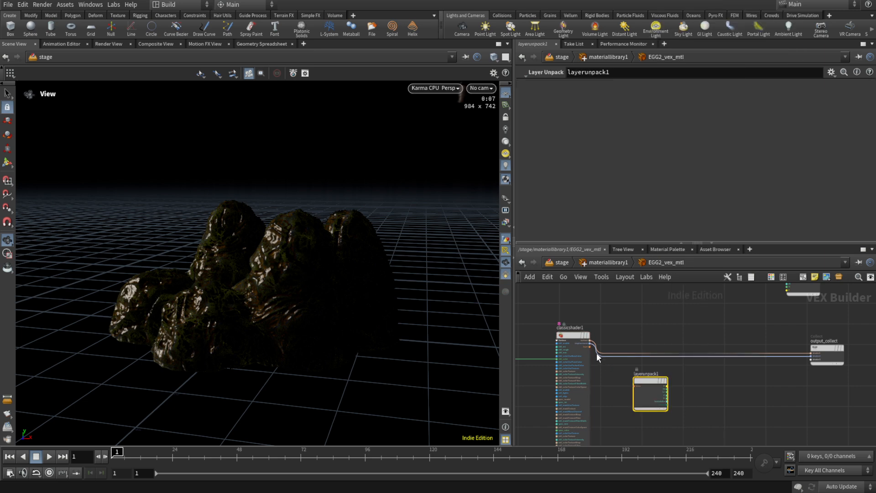
{"action": "left_click", "coordinate": [590, 347]}
{"action": "left_click", "coordinate": [634, 385]}
Step: Add a Layer Pack node beside layerunpack1
{"action": "scroll", "coordinate": [725, 400], "scroll_direction": "up", "scroll_amount": 2}
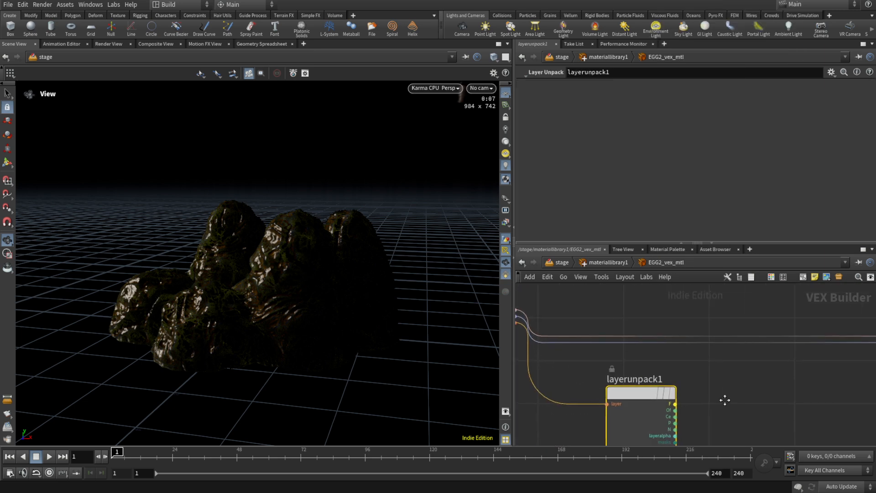
{"action": "left_click", "coordinate": [720, 388]}
{"action": "key", "text": "Tab"}
{"action": "type", "text": "layer"}
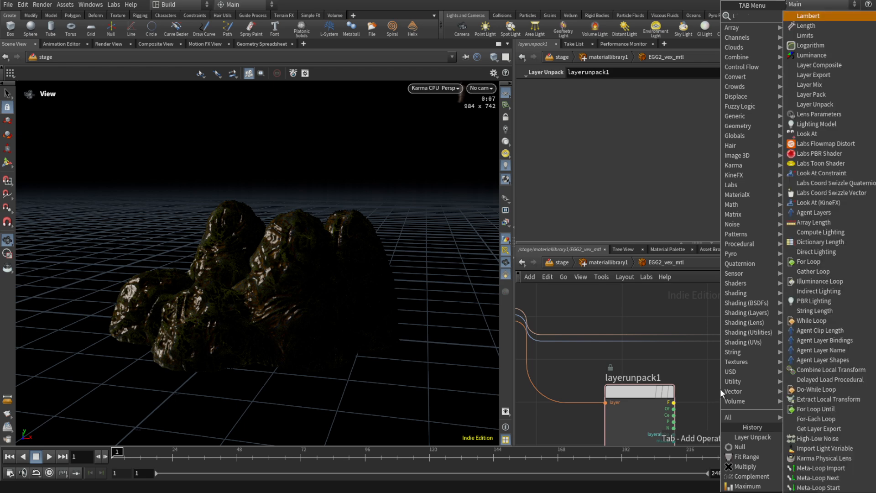
{"action": "key", "text": "Down"}
{"action": "key", "text": "Down"}
{"action": "key", "text": "Return"}
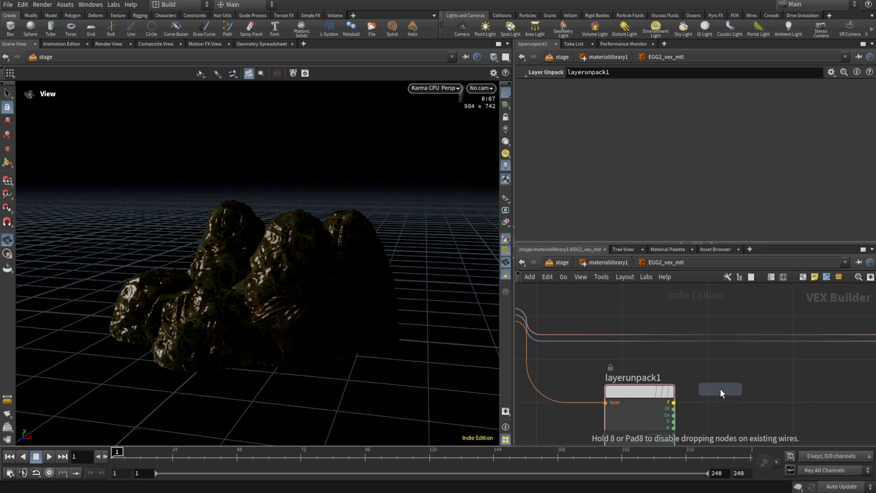
{"action": "left_click", "coordinate": [773, 373]}
Step: Wire the F, Of, Ce, P and N outputs of layerunpack1 into the matching inputs of layerpack1
{"action": "left_click_drag", "start_coordinate": [674, 403], "coordinate": [739, 391]}
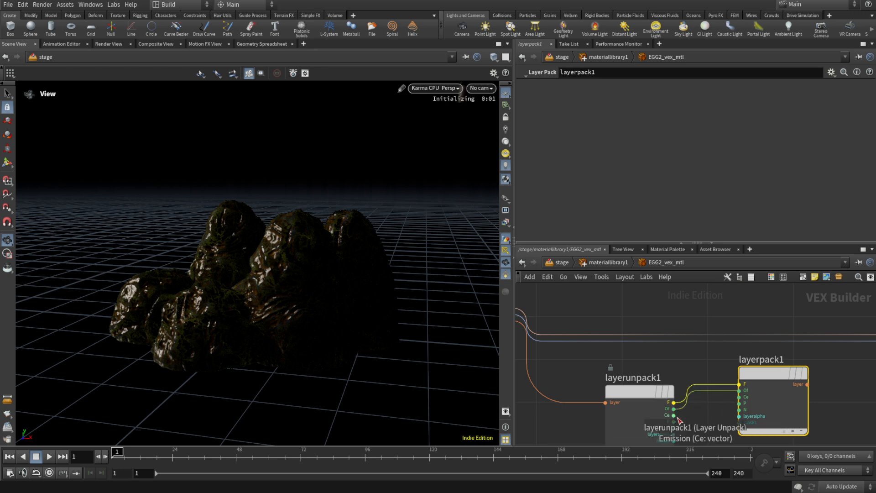
{"action": "left_click_drag", "start_coordinate": [674, 415], "coordinate": [739, 396]}
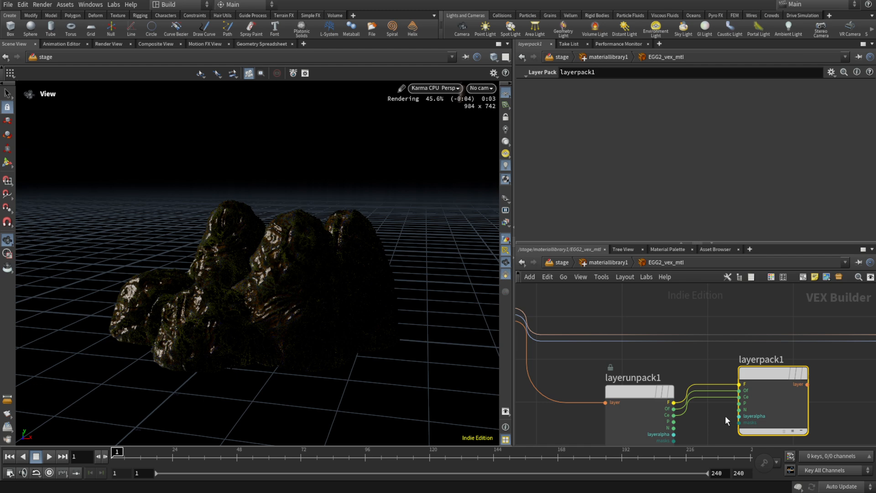
{"action": "middle_click_drag", "start_coordinate": [724, 416], "coordinate": [672, 387]}
{"action": "left_click_drag", "start_coordinate": [620, 394], "coordinate": [686, 375]}
{"action": "left_click_drag", "start_coordinate": [621, 400], "coordinate": [685, 382]}
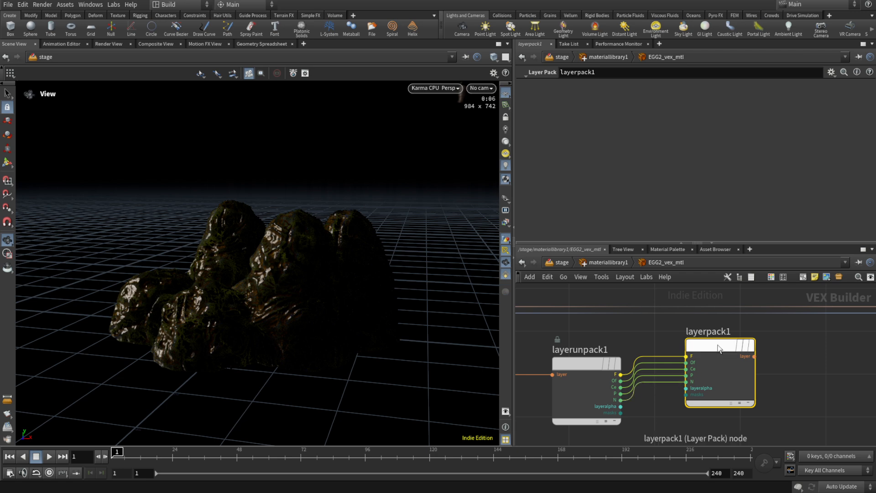
Step: Add a Surface Exports node beside layerpack1 and feed it the layer output of layerpack1
{"action": "left_click_drag", "start_coordinate": [719, 347], "coordinate": [709, 377]}
{"action": "middle_click_drag", "start_coordinate": [780, 369], "coordinate": [712, 359]}
{"action": "key", "text": "Tab"}
{"action": "type", "text": "surf"}
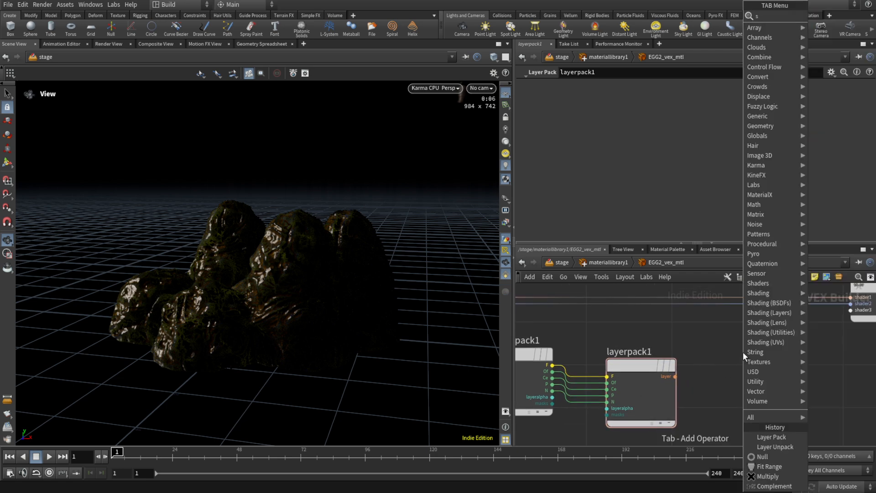
{"action": "key", "text": "Down"}
{"action": "key", "text": "Down"}
{"action": "key", "text": "Return"}
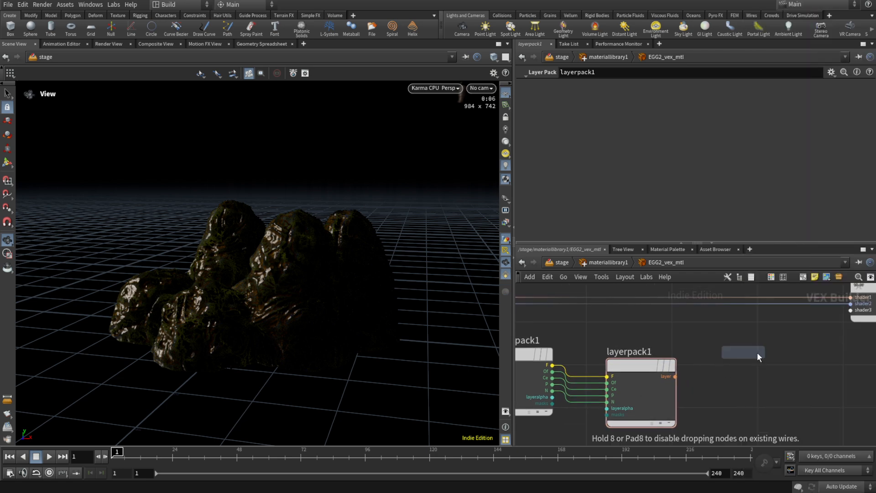
{"action": "left_click", "coordinate": [743, 351]}
{"action": "left_click_drag", "start_coordinate": [675, 376], "coordinate": [725, 365]}
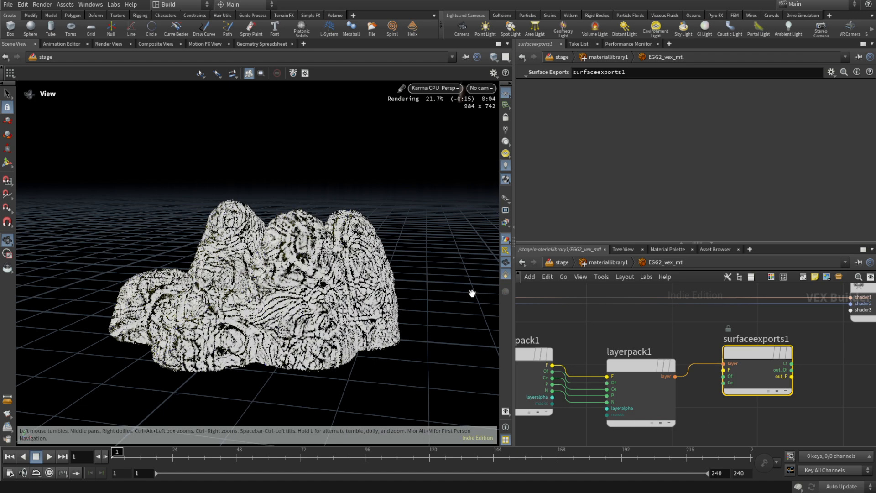
Step: Set the emission color of classicshader1 to green, hex 2F4C13
{"action": "scroll", "coordinate": [612, 325], "scroll_direction": "down", "scroll_amount": 1}
{"action": "scroll", "coordinate": [611, 325], "scroll_direction": "down", "scroll_amount": 3}
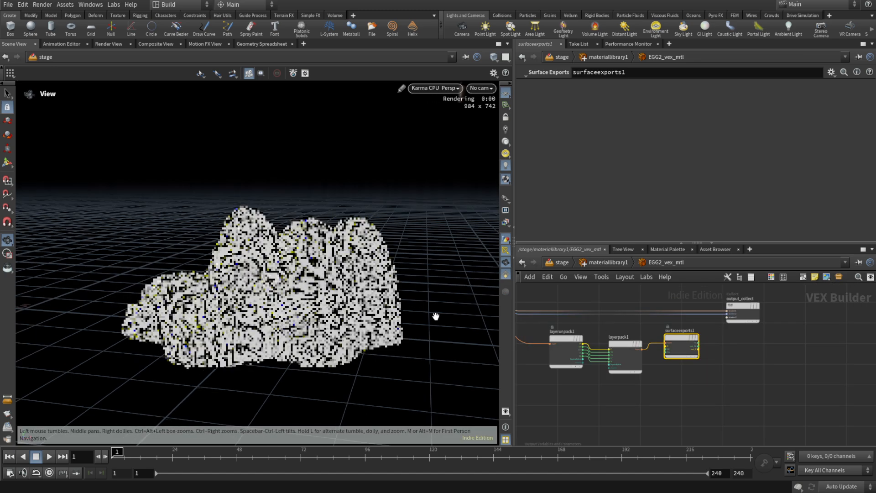
{"action": "middle_click_drag", "start_coordinate": [578, 375], "coordinate": [741, 383]}
{"action": "left_click", "coordinate": [650, 356]}
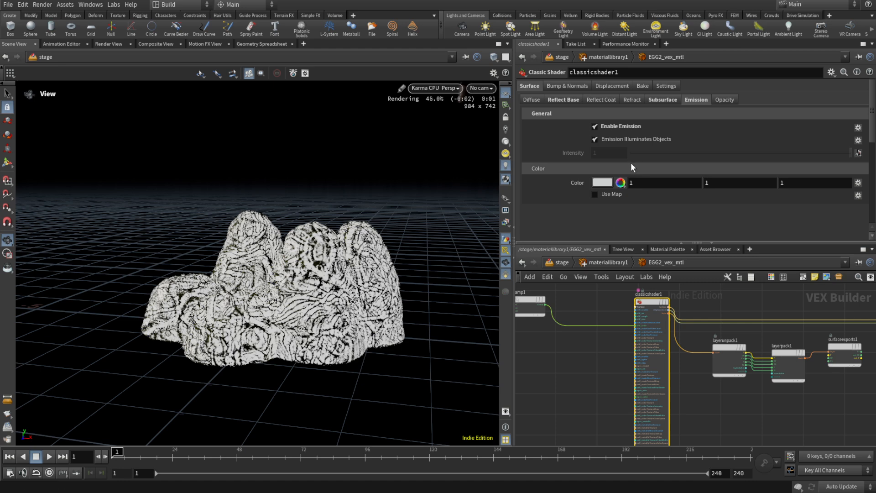
{"action": "left_click", "coordinate": [603, 183]}
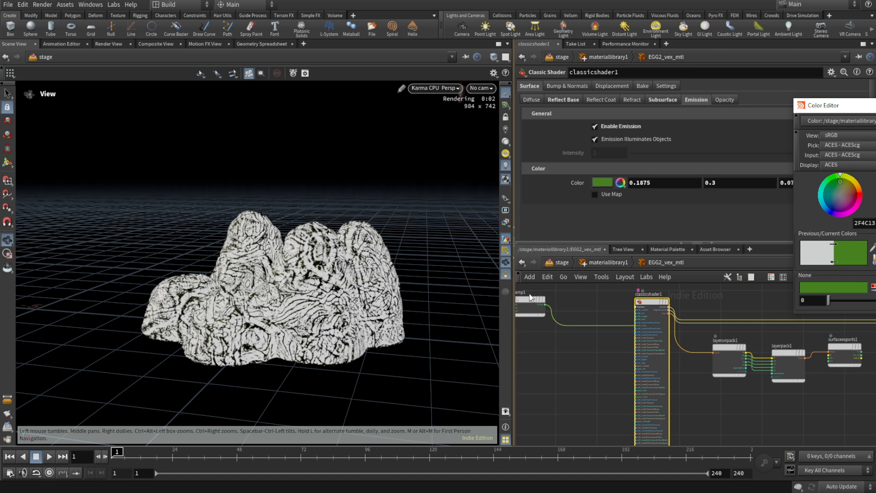
Step: Bypass the complement4 node between the curvature node and fit10 in the branch feeding OUR_EMIT
{"action": "scroll", "coordinate": [576, 341], "scroll_direction": "down", "scroll_amount": 5}
{"action": "middle_click_drag", "start_coordinate": [574, 376], "coordinate": [639, 375]}
{"action": "scroll", "coordinate": [617, 382], "scroll_direction": "up", "scroll_amount": 5}
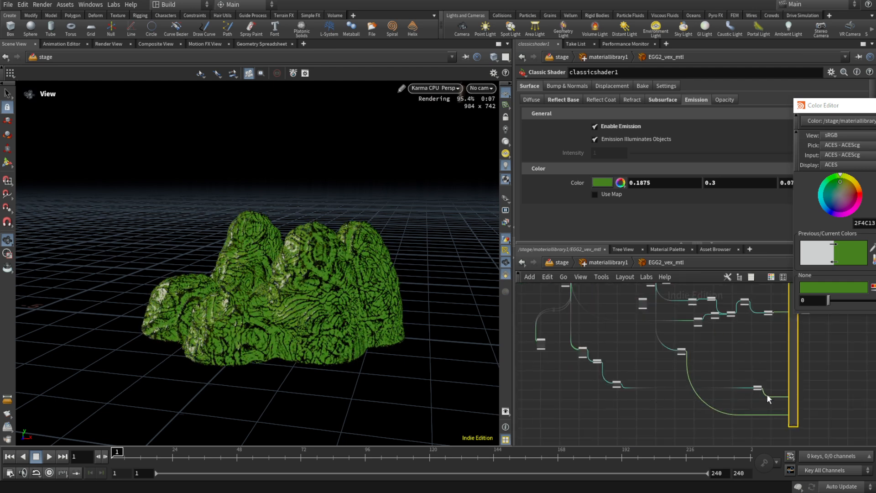
{"action": "scroll", "coordinate": [767, 395], "scroll_direction": "up", "scroll_amount": 6}
{"action": "scroll", "coordinate": [814, 412], "scroll_direction": "up", "scroll_amount": 4}
{"action": "scroll", "coordinate": [686, 348], "scroll_direction": "down", "scroll_amount": 1}
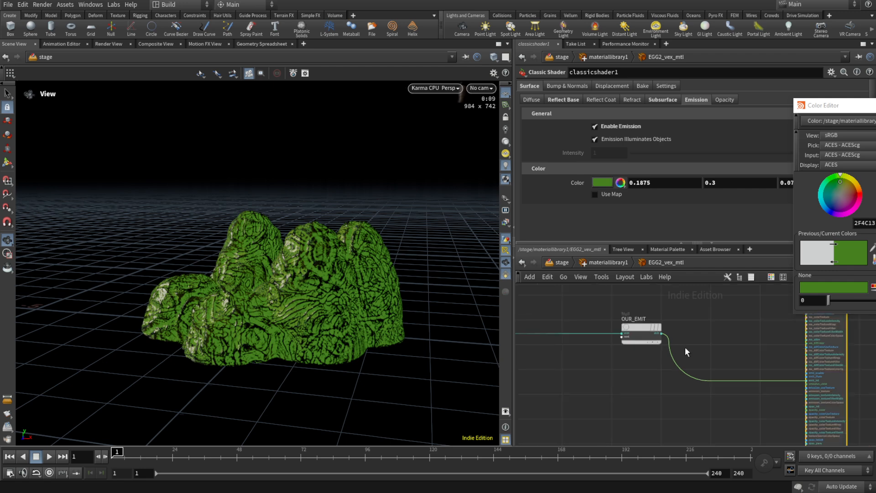
{"action": "scroll", "coordinate": [685, 351], "scroll_direction": "down", "scroll_amount": 6}
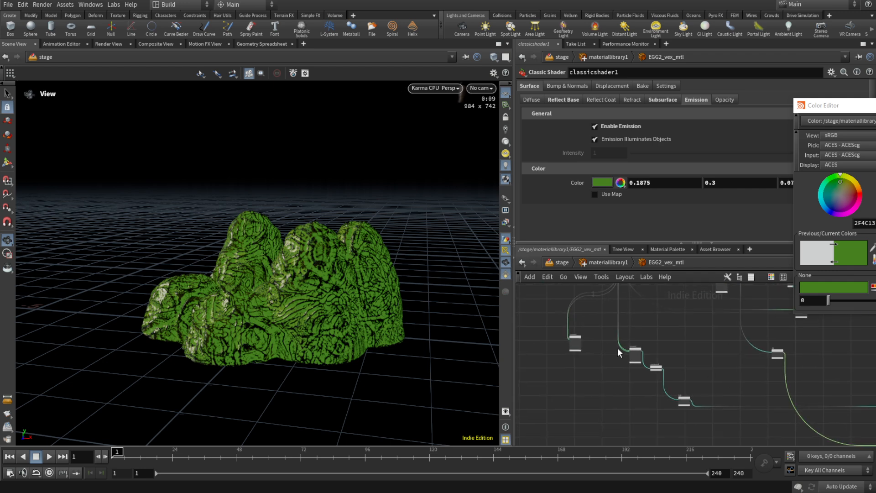
{"action": "scroll", "coordinate": [641, 358], "scroll_direction": "up", "scroll_amount": 3}
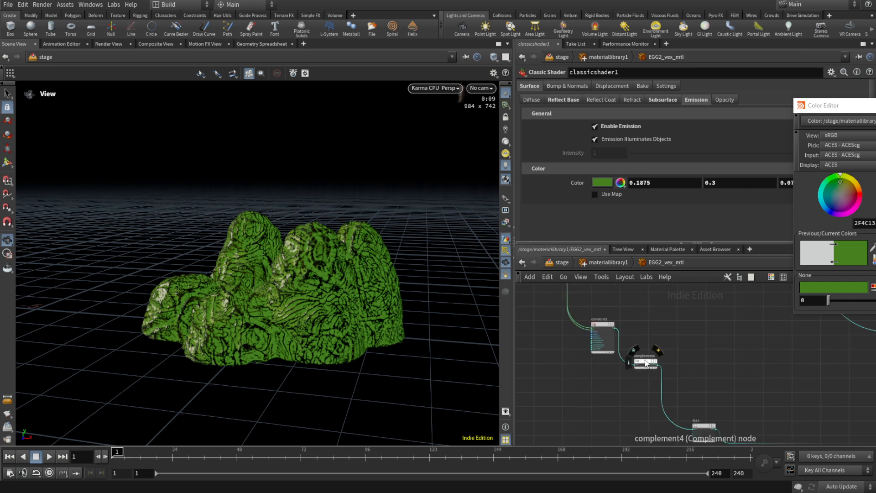
{"action": "left_click", "coordinate": [654, 361]}
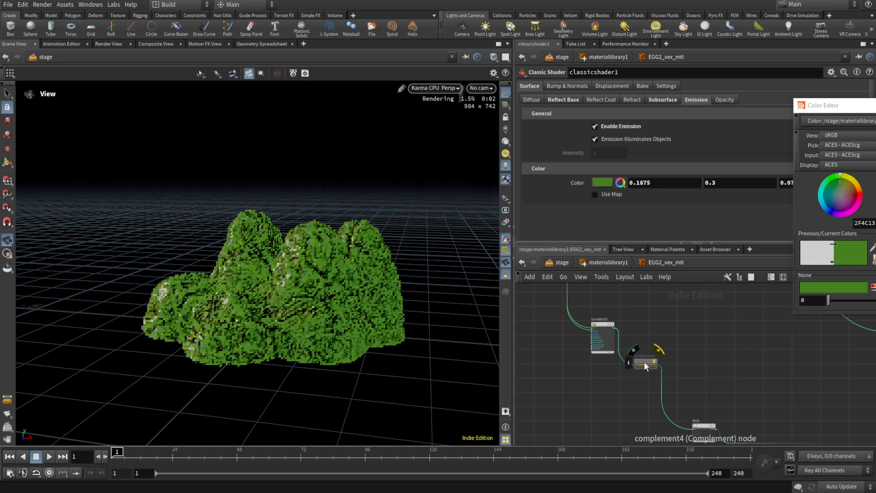
Step: Set fit10's Source Min to 0.756 and Source Max to 0.851 to tighten the emission mask
{"action": "middle_click_drag", "start_coordinate": [709, 377], "coordinate": [677, 339]}
{"action": "left_click", "coordinate": [674, 390]}
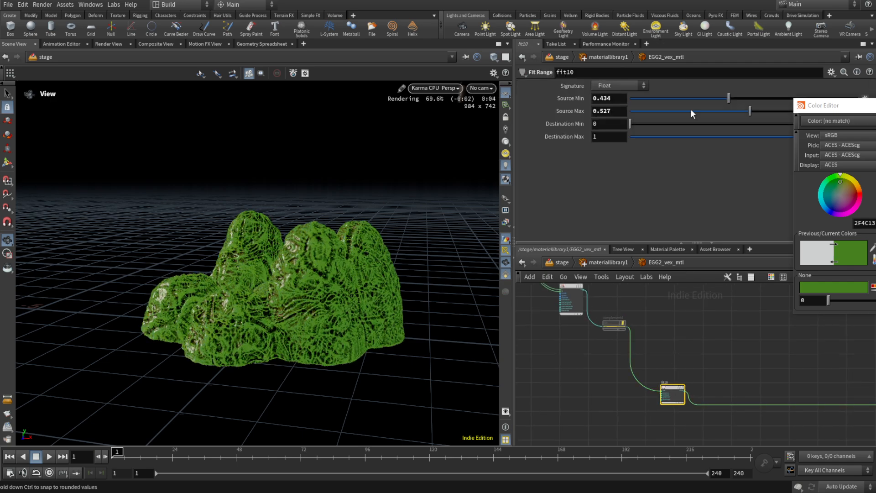
{"action": "left_click_drag", "start_coordinate": [729, 99], "coordinate": [683, 98]}
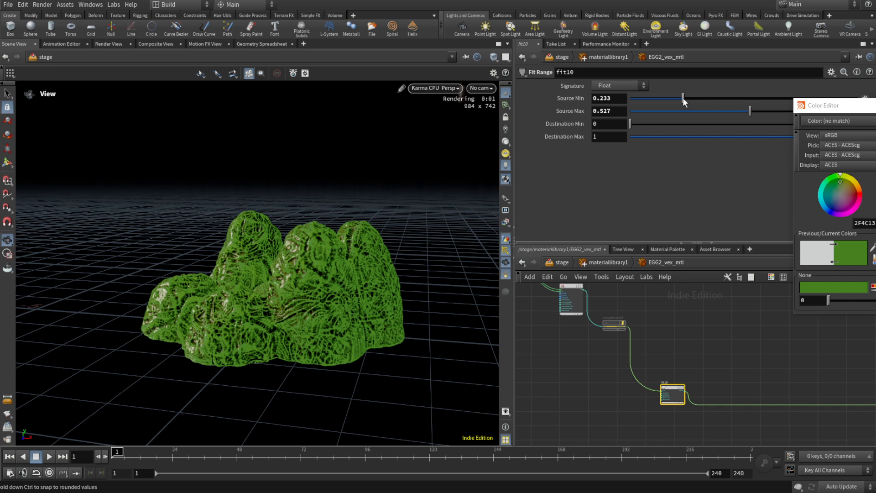
{"action": "left_click_drag", "start_coordinate": [750, 111], "coordinate": [824, 113]}
{"action": "left_click", "coordinate": [801, 99]}
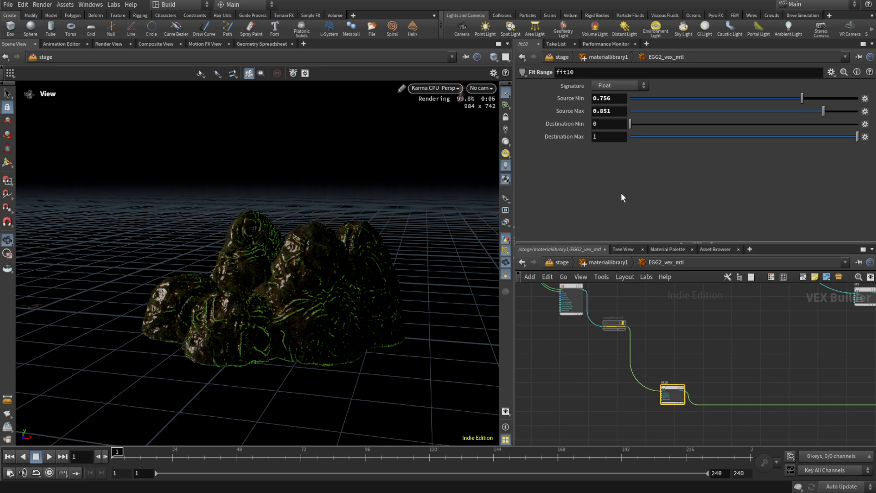
{"action": "left_click_drag", "start_coordinate": [307, 280], "coordinate": [338, 281]}
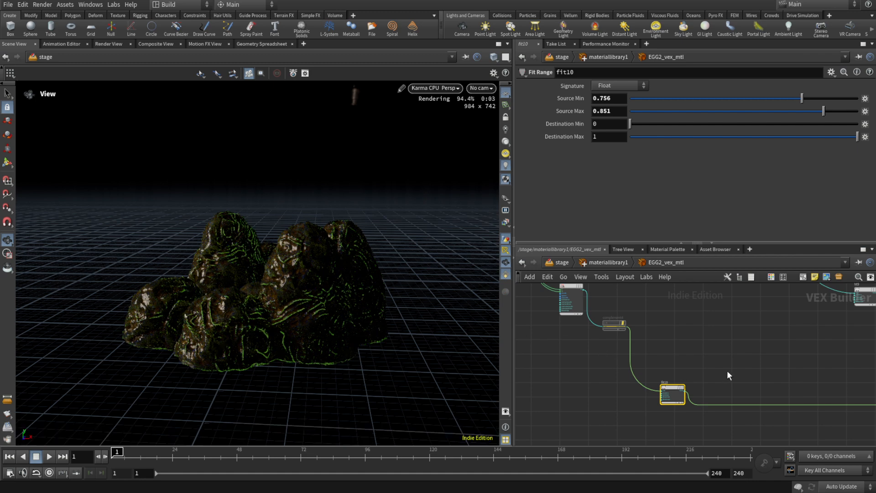
Step: Duplicate the turbnoise3 and fit9 pair and place the copies beside fit10 in the emission branch
{"action": "scroll", "coordinate": [727, 371], "scroll_direction": "down", "scroll_amount": 4}
{"action": "scroll", "coordinate": [777, 348], "scroll_direction": "up", "scroll_amount": 4}
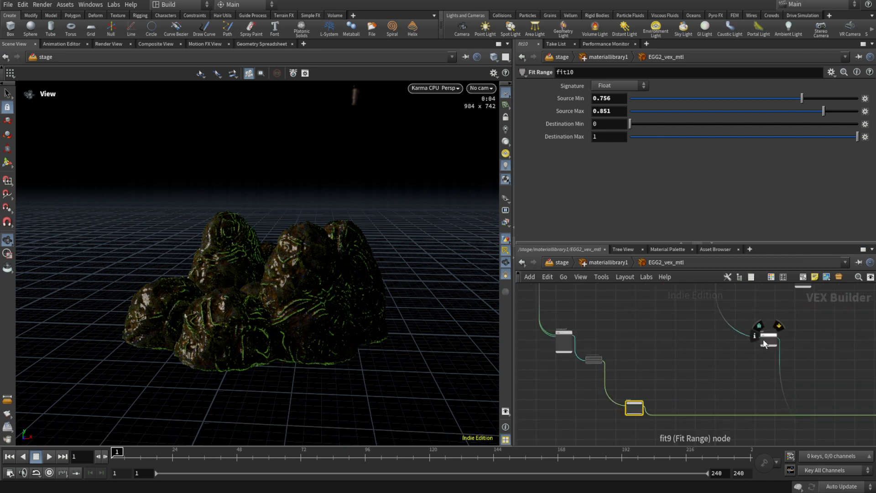
{"action": "middle_click_drag", "start_coordinate": [688, 341], "coordinate": [686, 399]}
{"action": "scroll", "coordinate": [801, 323], "scroll_direction": "up", "scroll_amount": 4}
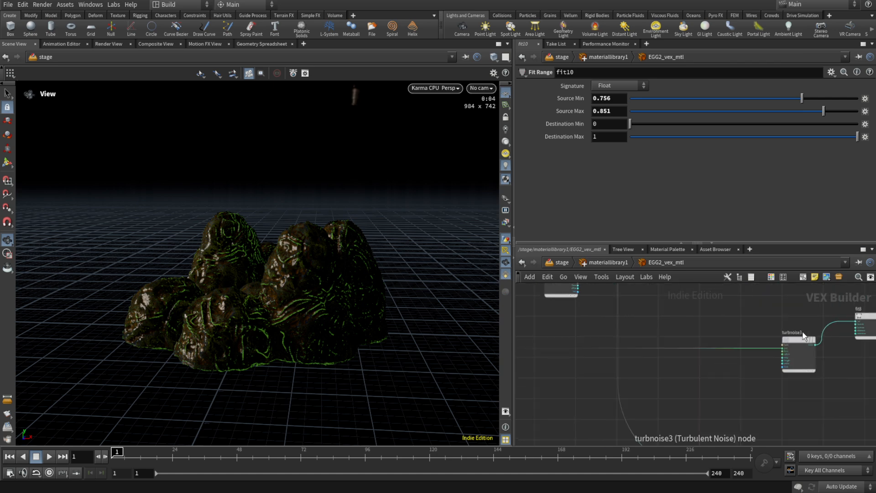
{"action": "scroll", "coordinate": [802, 331], "scroll_direction": "down", "scroll_amount": 5}
{"action": "scroll", "coordinate": [801, 335], "scroll_direction": "down", "scroll_amount": 3}
{"action": "left_click_drag", "start_coordinate": [799, 329], "coordinate": [680, 392]}
{"action": "scroll", "coordinate": [706, 401], "scroll_direction": "up", "scroll_amount": 5}
{"action": "scroll", "coordinate": [708, 397], "scroll_direction": "up", "scroll_amount": 3}
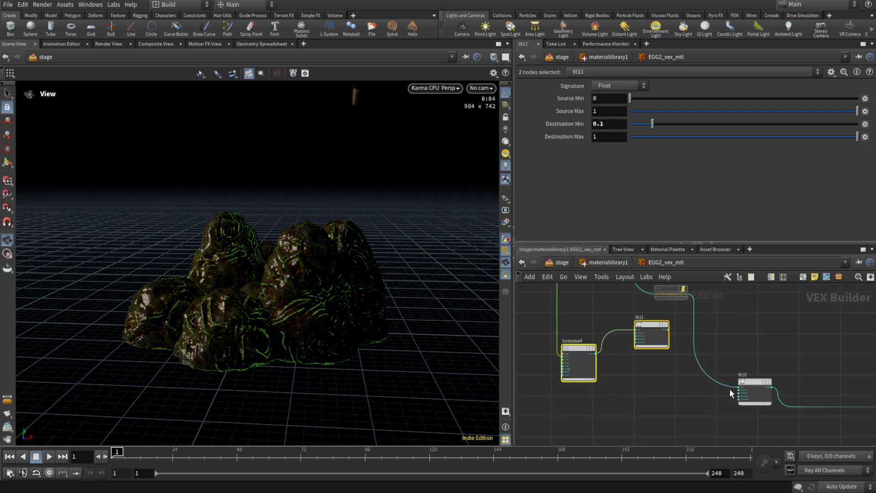
Step: Insert a Multiply node on fit10's output wire and connect fit11's output as its second input
{"action": "left_click_drag", "start_coordinate": [753, 380], "coordinate": [752, 326]}
{"action": "left_click", "coordinate": [743, 387]}
{"action": "key", "text": "Tab"}
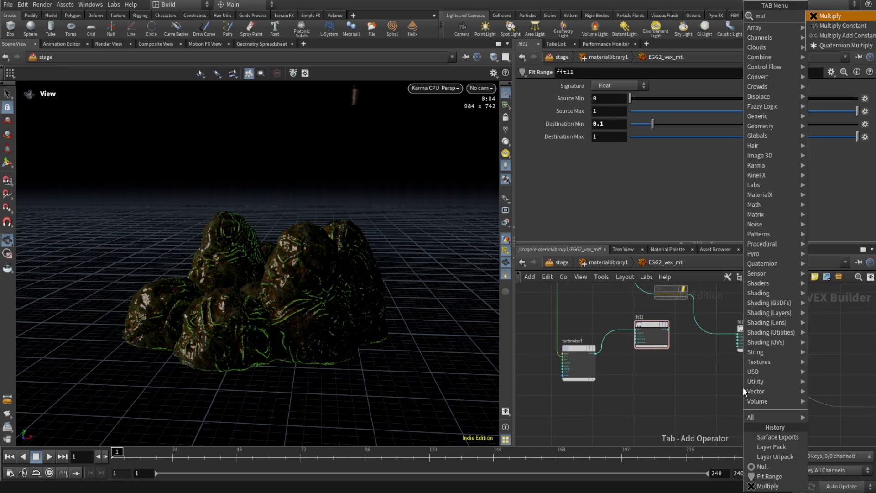
{"action": "key", "text": "Escape"}
{"action": "left_click", "coordinate": [785, 383]}
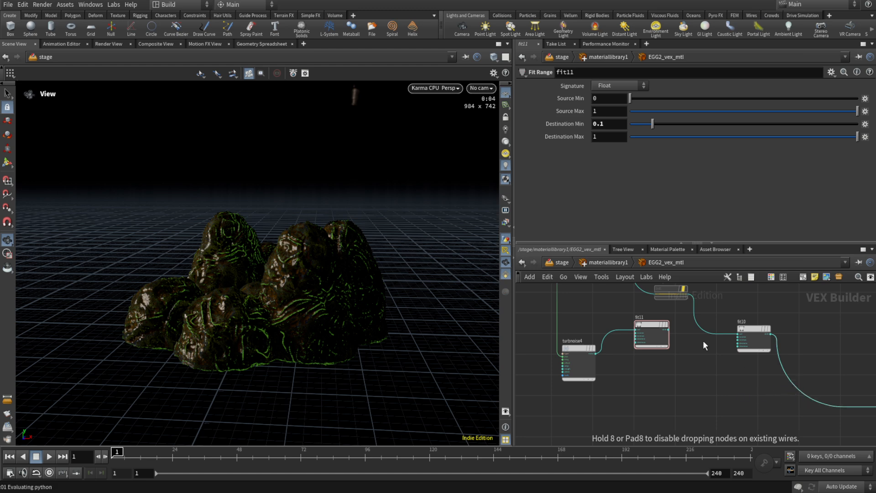
{"action": "left_click_drag", "start_coordinate": [651, 327], "coordinate": [661, 381]}
{"action": "left_click", "coordinate": [679, 384]}
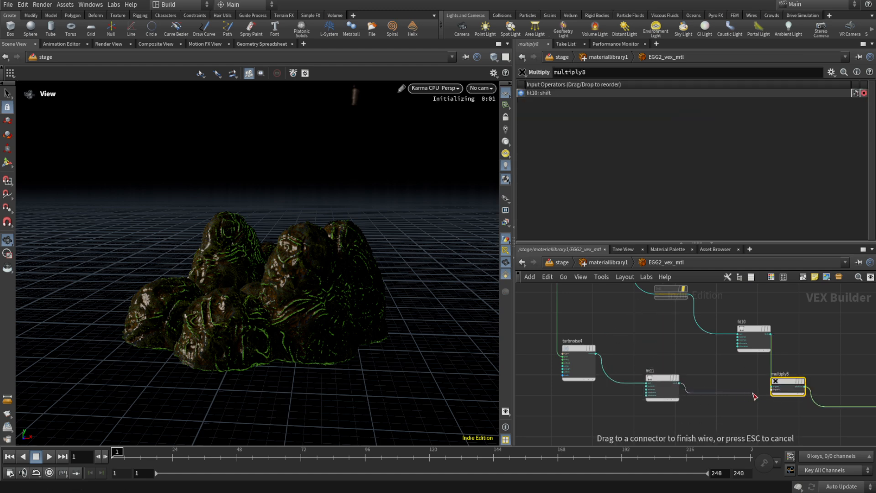
{"action": "left_click", "coordinate": [693, 378]}
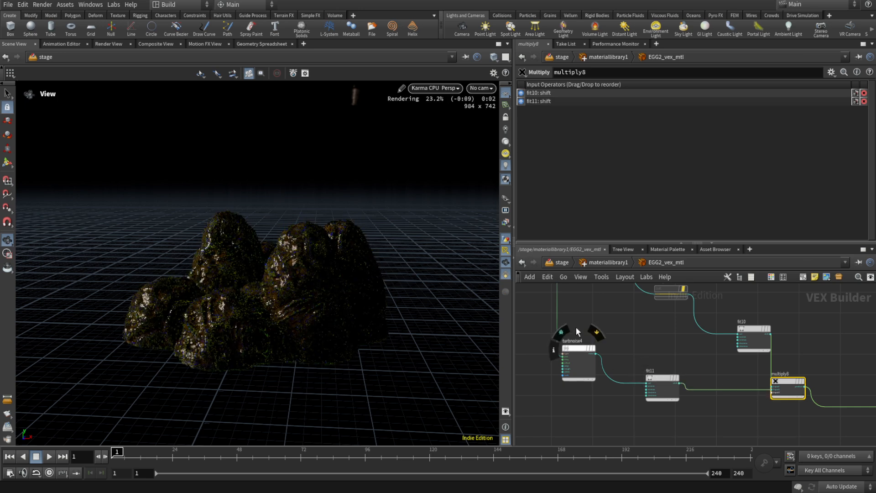
Step: Set the frequency of turbnoise4 to 15 on all three axes
{"action": "left_click", "coordinate": [577, 349]}
{"action": "left_click", "coordinate": [601, 124]}
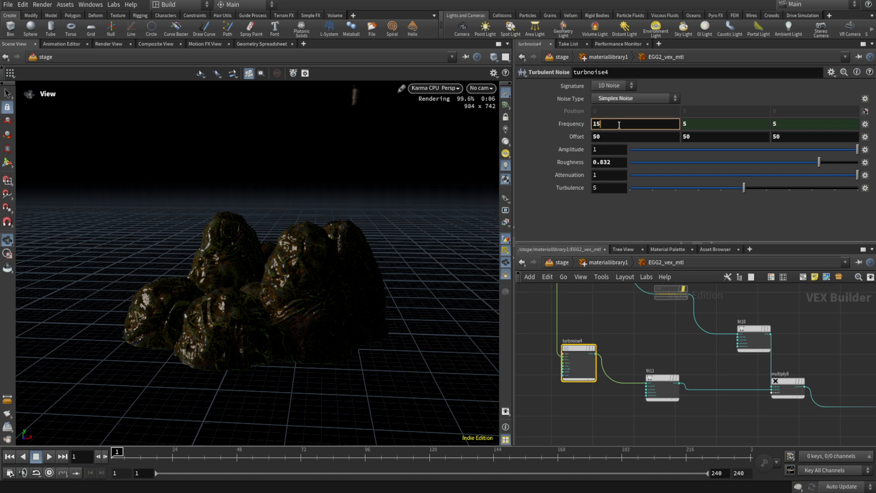
{"action": "type", "text": "15"}
{"action": "left_click", "coordinate": [609, 318]}
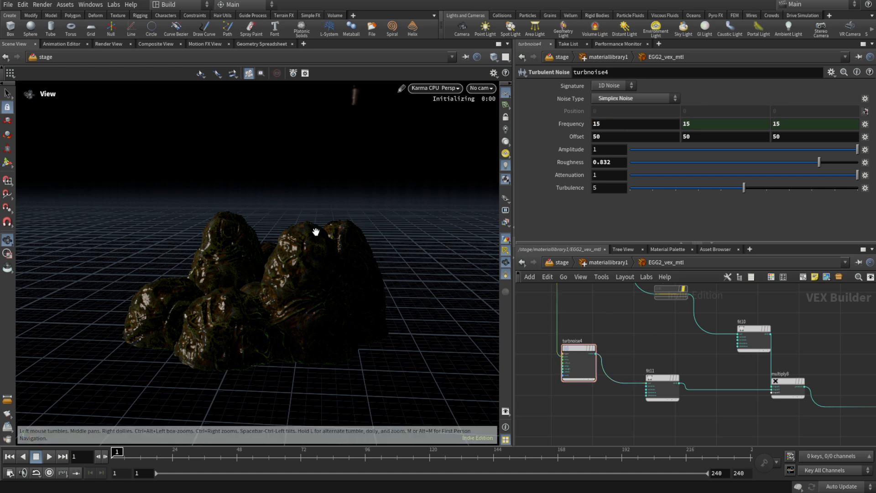
Step: Set fit11's Destination Min to 0.134 and move multiply8 slightly away from fit10
{"action": "left_click", "coordinate": [661, 388]}
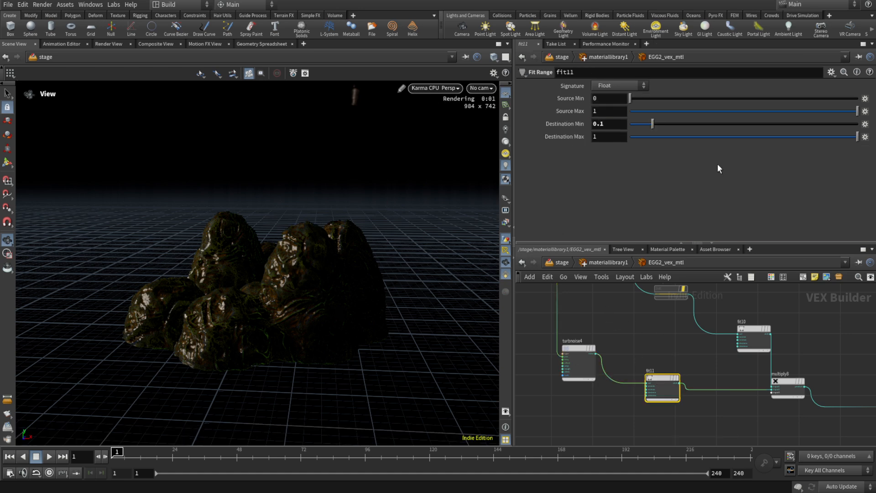
{"action": "left_click_drag", "start_coordinate": [668, 124], "coordinate": [650, 125]}
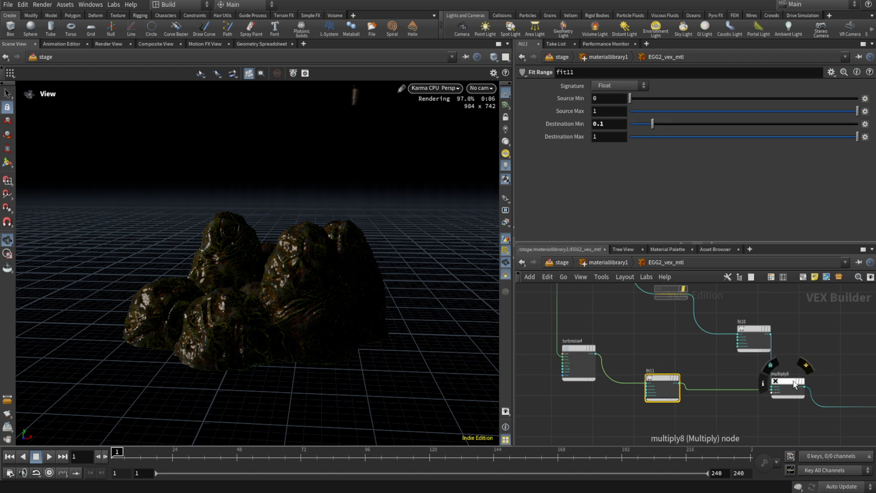
{"action": "left_click_drag", "start_coordinate": [775, 380], "coordinate": [790, 381]}
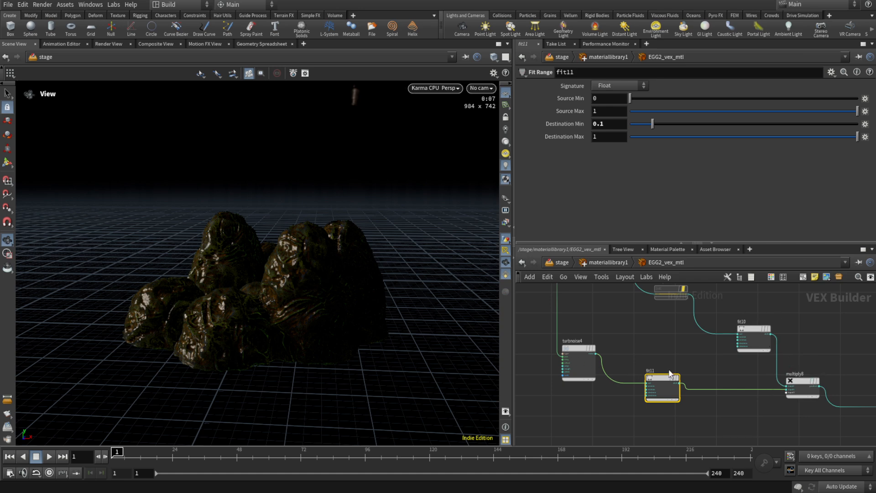
{"action": "left_click_drag", "start_coordinate": [653, 124], "coordinate": [790, 124]}
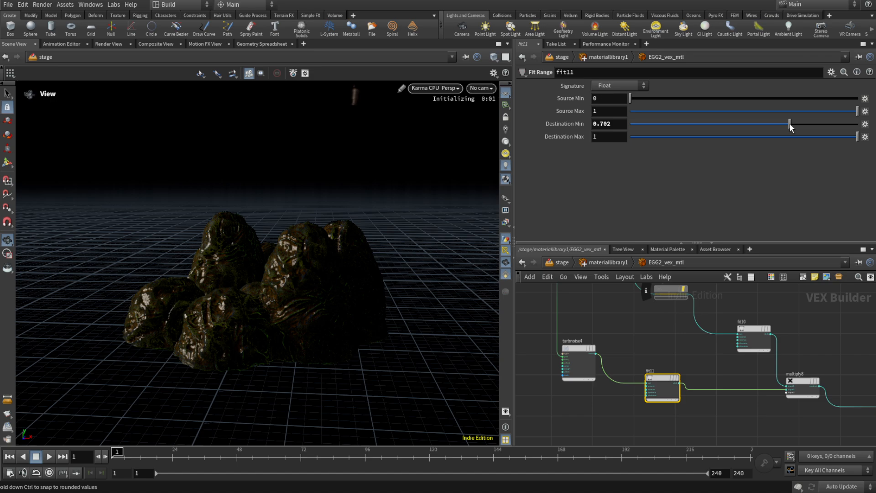
{"action": "left_click_drag", "start_coordinate": [790, 124], "coordinate": [739, 124]}
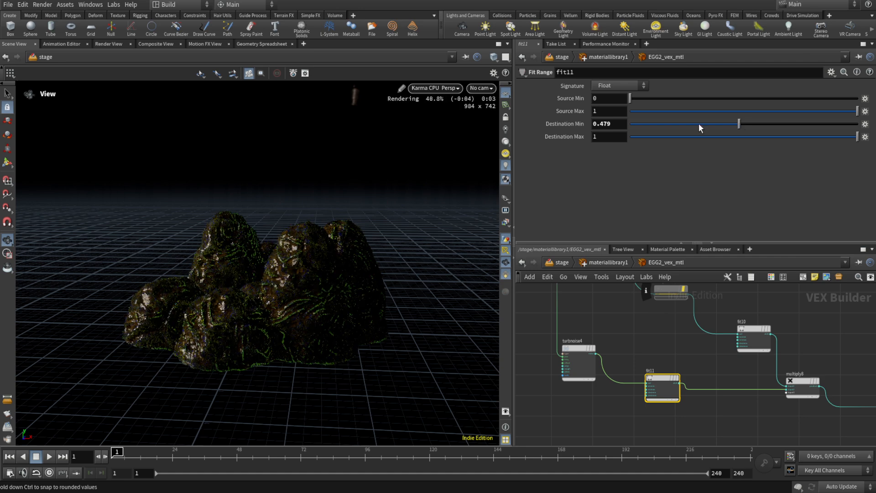
{"action": "left_click_drag", "start_coordinate": [739, 123], "coordinate": [698, 124]}
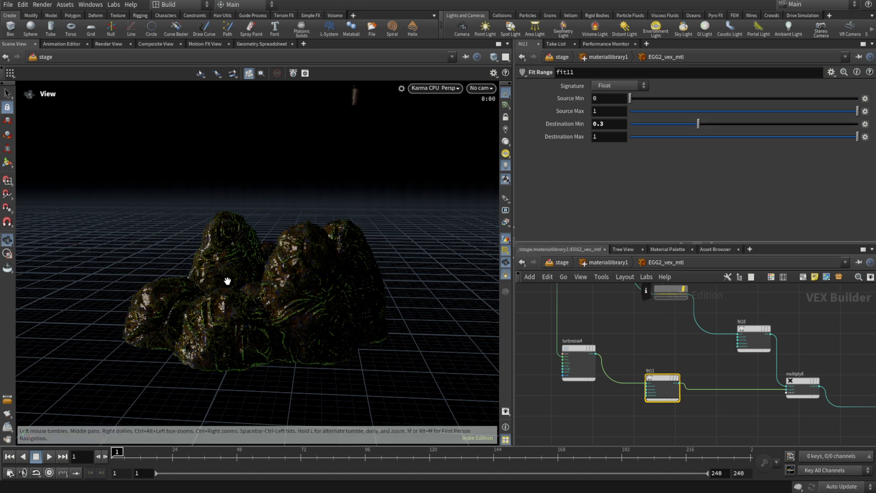
{"action": "left_click", "coordinate": [661, 123]}
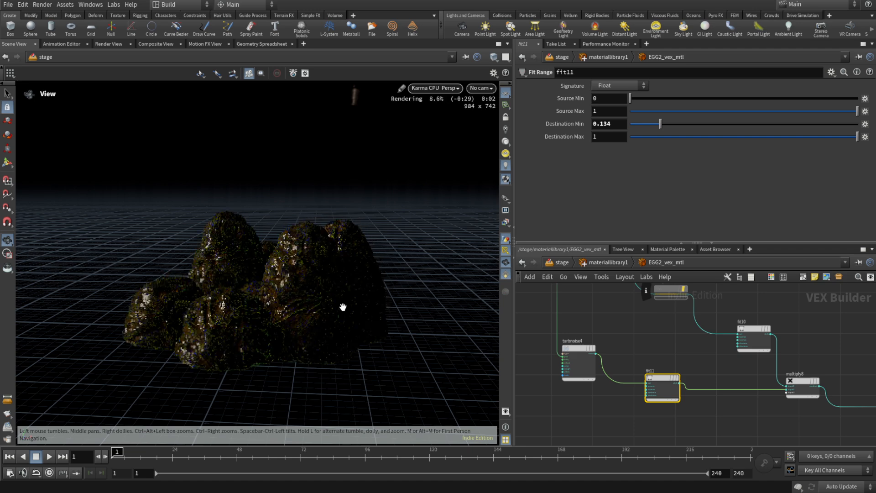
Step: Set the frequency of turbnoise4 to 5 on all three axes
{"action": "left_click", "coordinate": [580, 350]}
{"action": "left_click", "coordinate": [554, 127]}
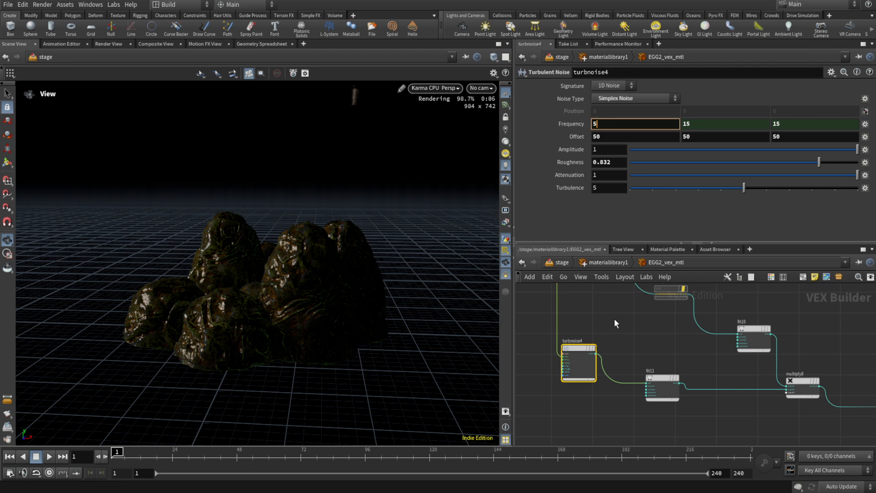
{"action": "type", "text": "5"}
{"action": "key", "text": "Return"}
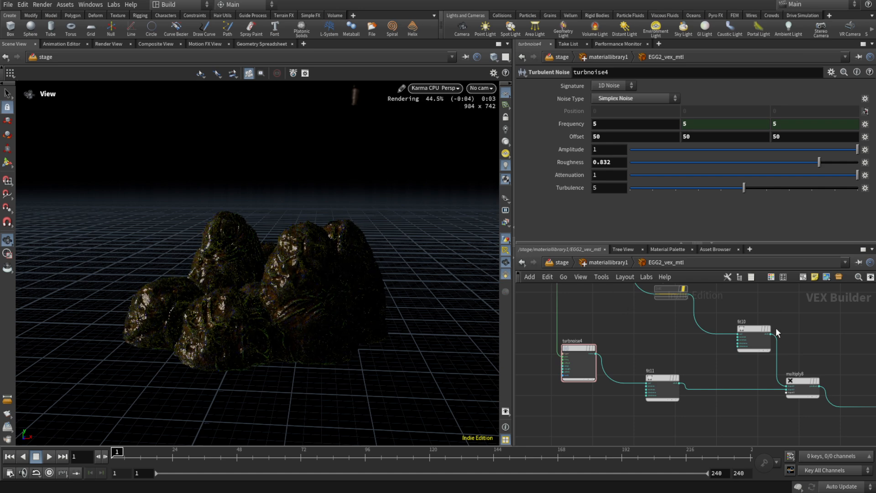
Step: Bypass the multiply8 node that combines fit10 and fit11
{"action": "left_click", "coordinate": [662, 385]}
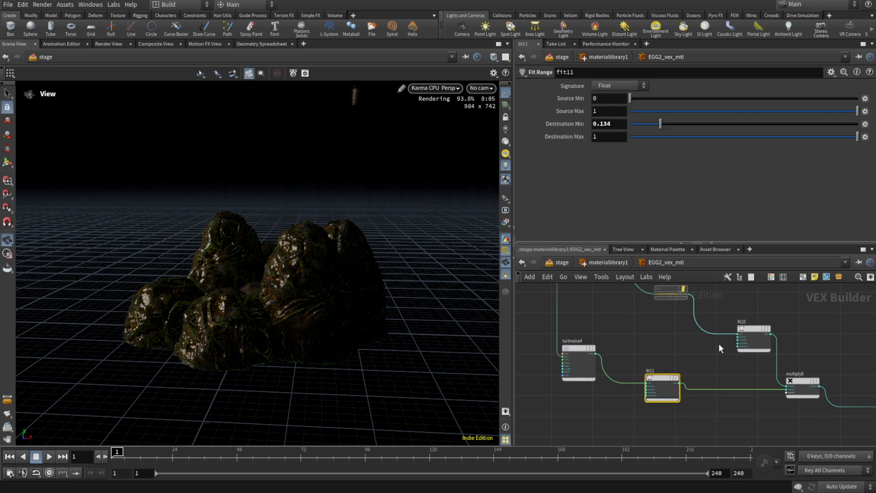
{"action": "left_click", "coordinate": [802, 383]}
{"action": "key", "text": "b"}
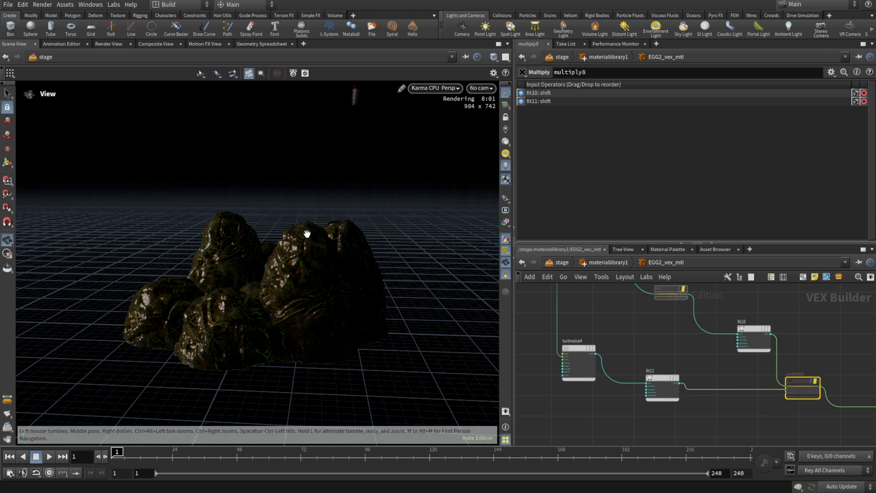
Step: Wire multiply8's output into the diffuse color of classicshader1 and turn off the shader's emission to preview the mask
{"action": "middle_click_drag", "start_coordinate": [845, 346], "coordinate": [737, 354]}
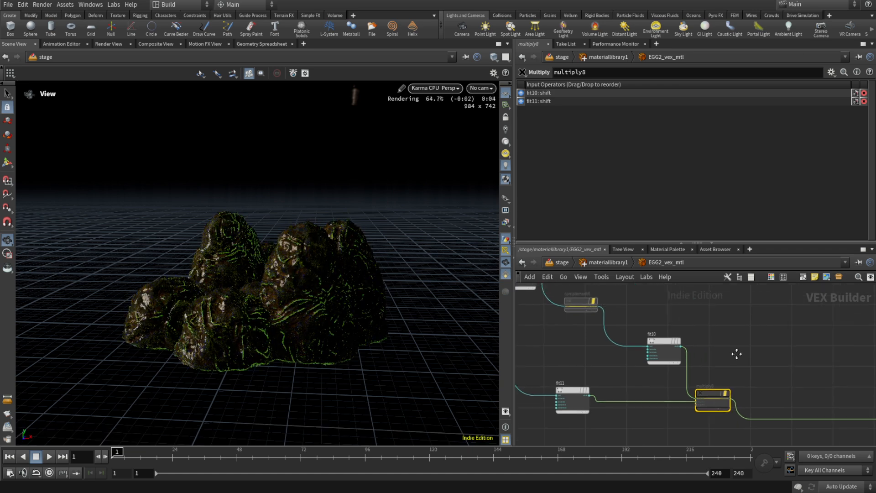
{"action": "left_click", "coordinate": [731, 403]}
{"action": "scroll", "coordinate": [762, 369], "scroll_direction": "down", "scroll_amount": 5}
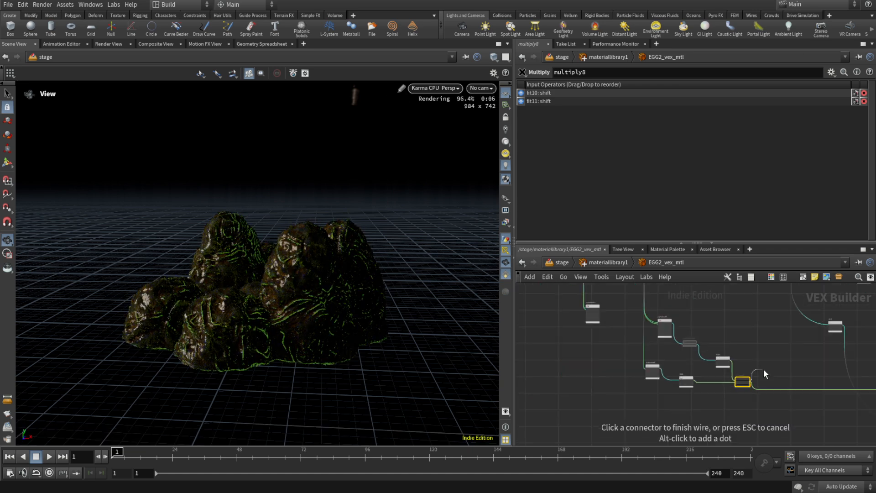
{"action": "scroll", "coordinate": [738, 336], "scroll_direction": "up", "scroll_amount": 5}
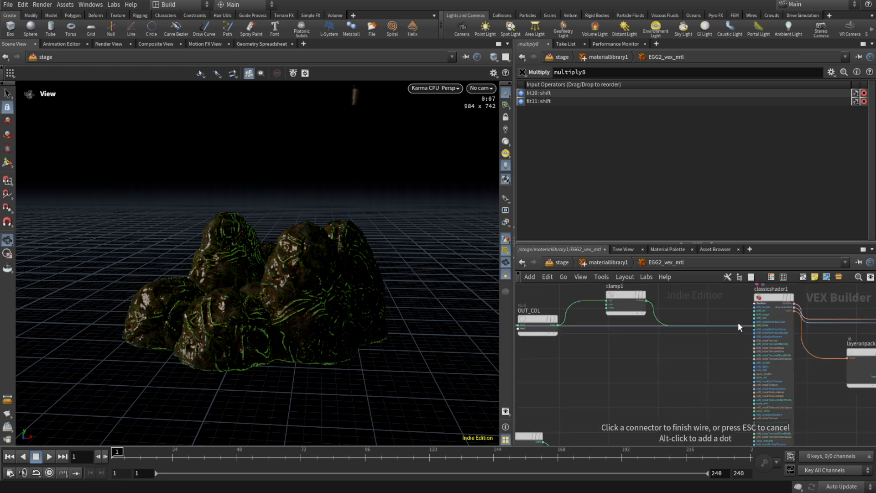
{"action": "left_click", "coordinate": [768, 300]}
{"action": "left_click", "coordinate": [618, 123]}
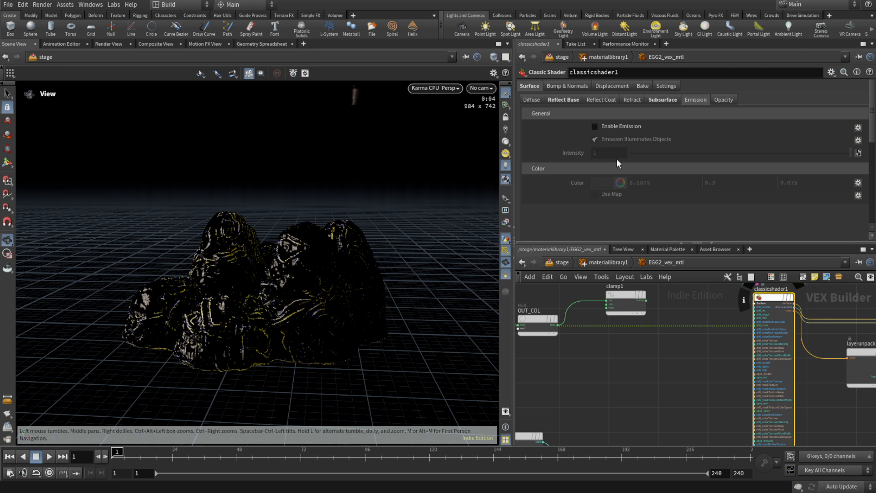
Step: Set fit10's Source Max to 1 and its Source Min to 0.613
{"action": "scroll", "coordinate": [647, 397], "scroll_direction": "down", "scroll_amount": 10}
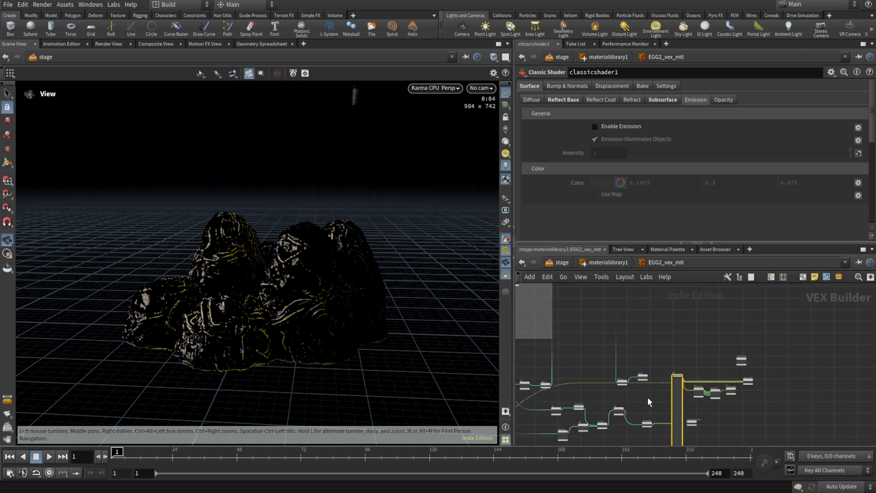
{"action": "middle_click_drag", "start_coordinate": [739, 428], "coordinate": [764, 402]}
{"action": "scroll", "coordinate": [674, 366], "scroll_direction": "up", "scroll_amount": 10}
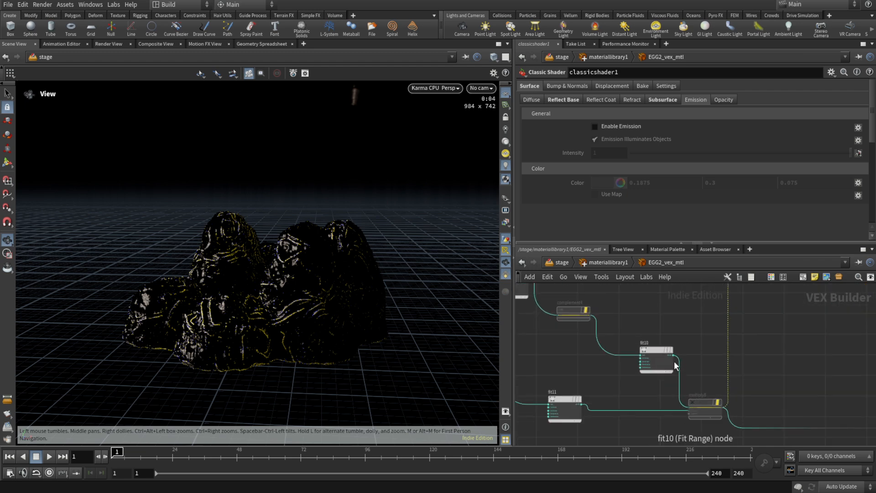
{"action": "left_click", "coordinate": [655, 352]}
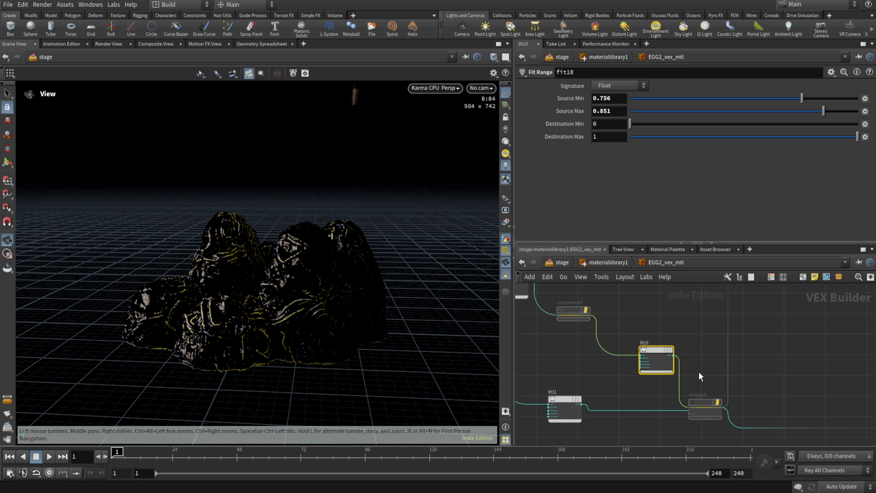
{"action": "middle_click_drag", "start_coordinate": [699, 371], "coordinate": [710, 348]}
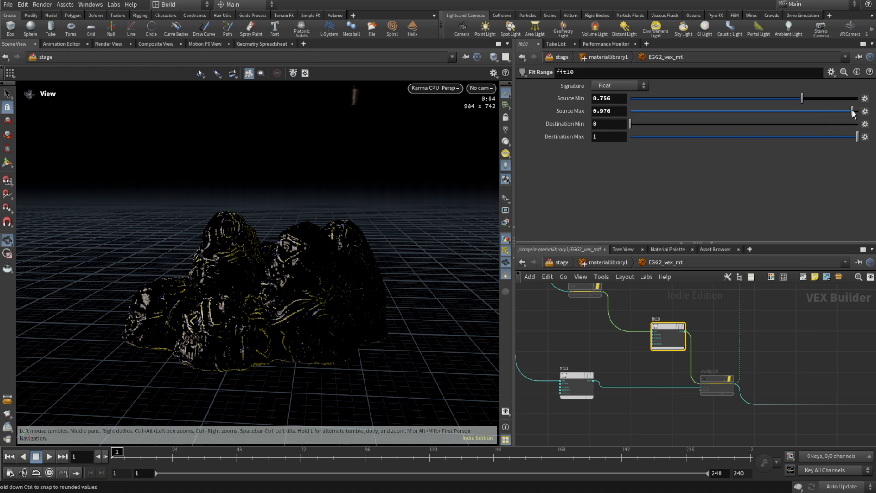
{"action": "left_click_drag", "start_coordinate": [853, 114], "coordinate": [860, 112]}
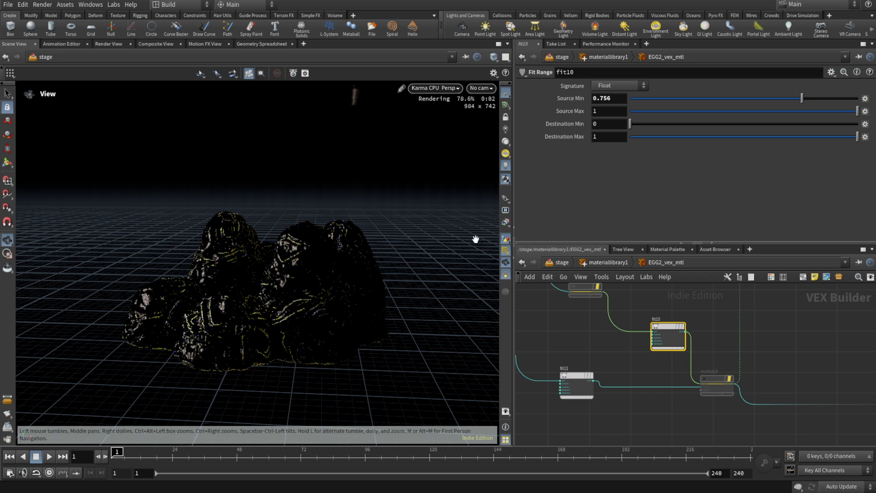
{"action": "left_click_drag", "start_coordinate": [779, 101], "coordinate": [777, 100]}
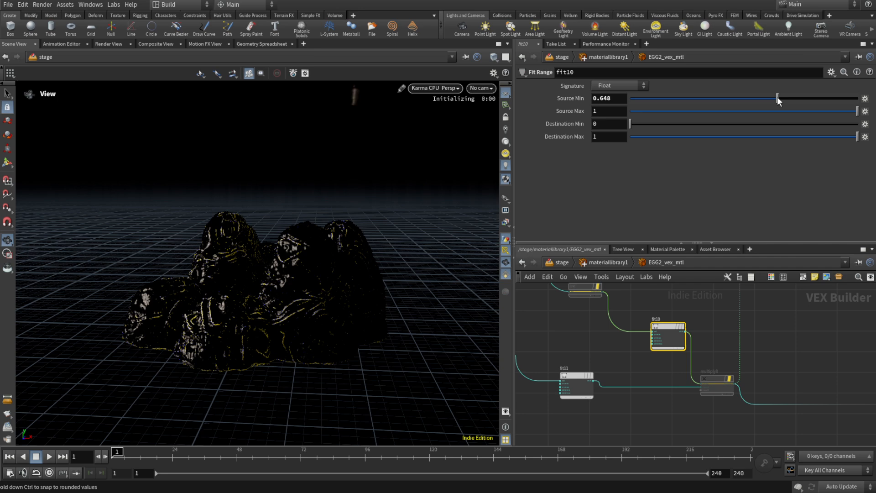
{"action": "left_click_drag", "start_coordinate": [778, 98], "coordinate": [740, 99]}
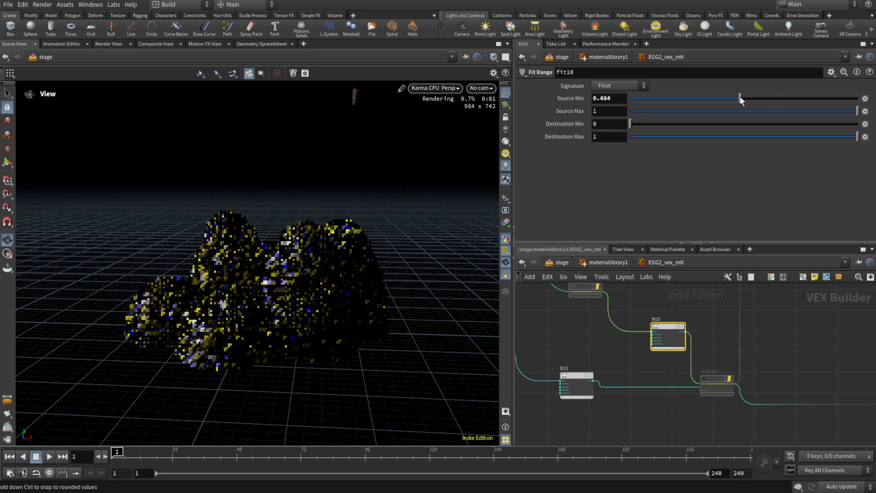
{"action": "left_click_drag", "start_coordinate": [740, 98], "coordinate": [769, 97]}
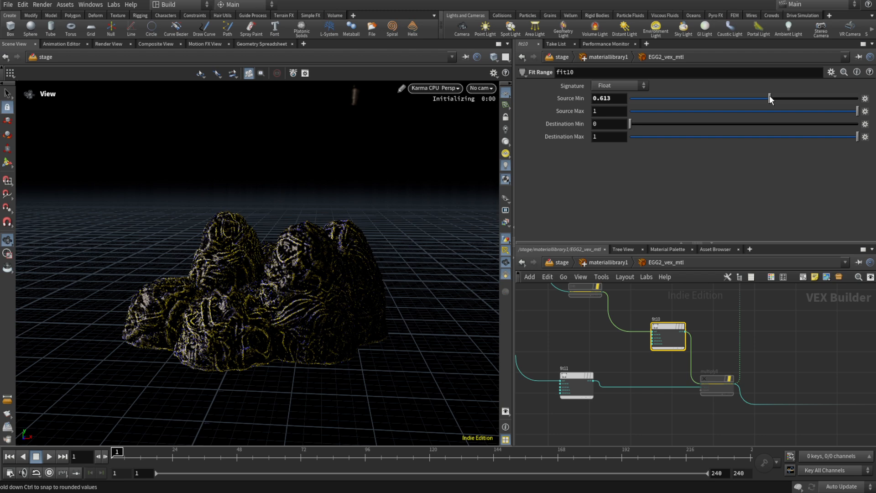
Step: Re-enable multiply8 and set fit11's Source Min to 0.594 and Source Max to 0.678
{"action": "left_click", "coordinate": [716, 380]}
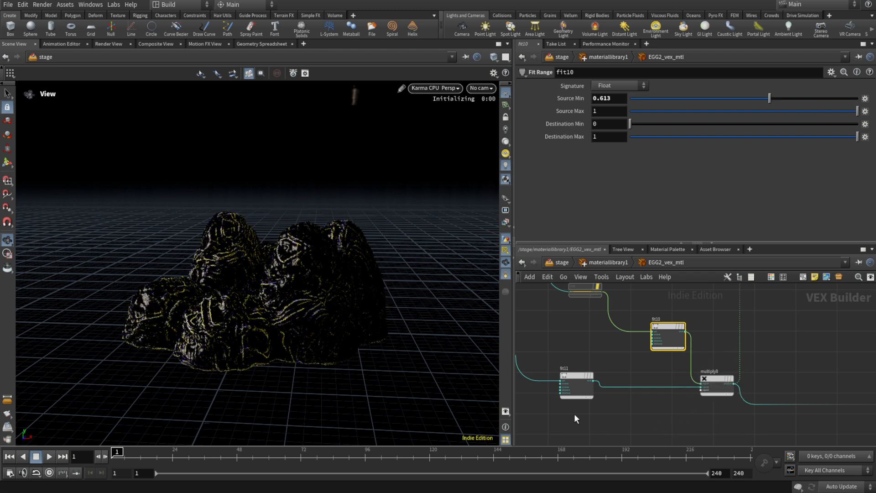
{"action": "left_click", "coordinate": [572, 378]}
{"action": "middle_click_drag", "start_coordinate": [568, 364], "coordinate": [648, 368]}
{"action": "left_click", "coordinate": [683, 98]}
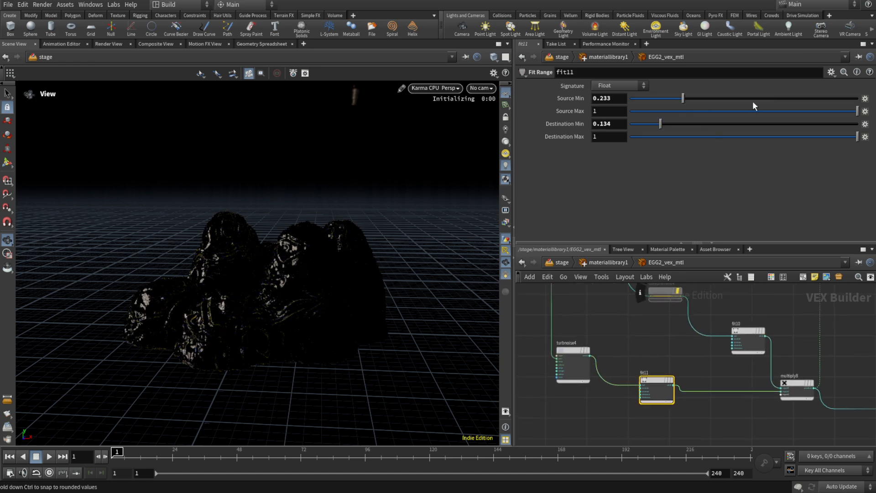
{"action": "left_click_drag", "start_coordinate": [752, 111], "coordinate": [726, 110]}
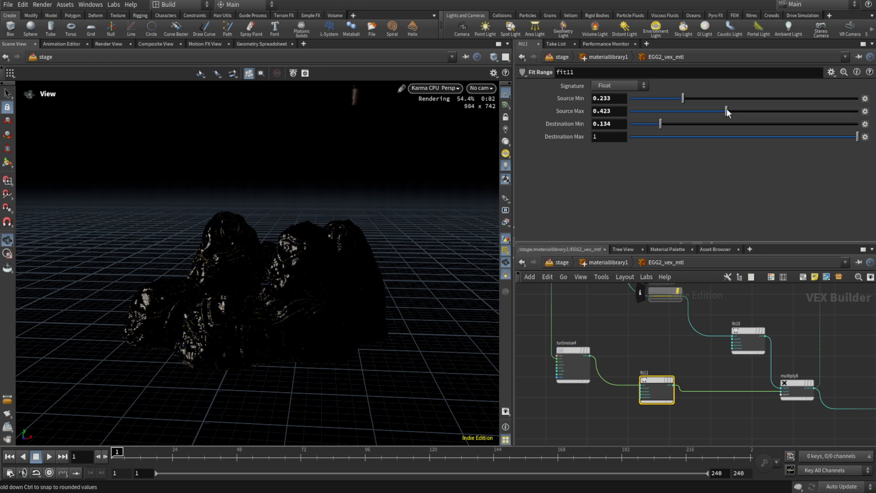
{"action": "left_click_drag", "start_coordinate": [727, 111], "coordinate": [784, 111]}
{"action": "left_click", "coordinate": [765, 98]}
Step: Set turbnoise4's frequency to 15 on all three axes and its noise type to Alligator Noise
{"action": "mouse_move", "coordinate": [573, 351]}
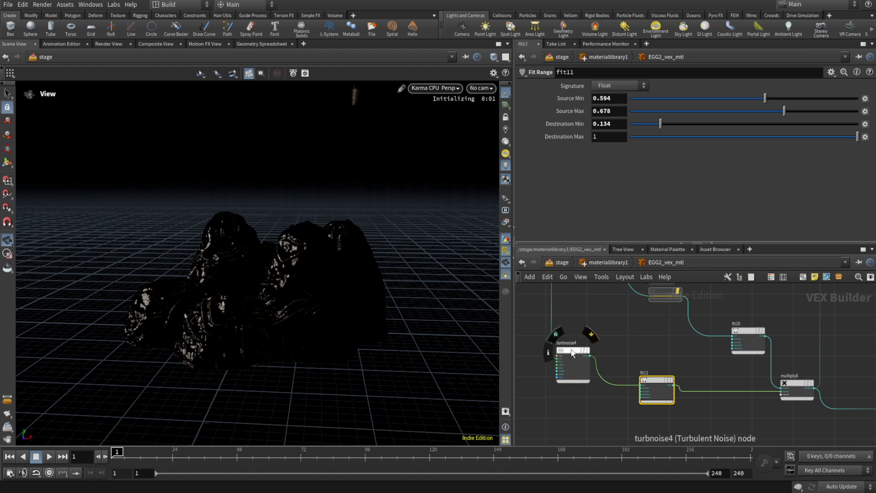
{"action": "left_click", "coordinate": [565, 351]}
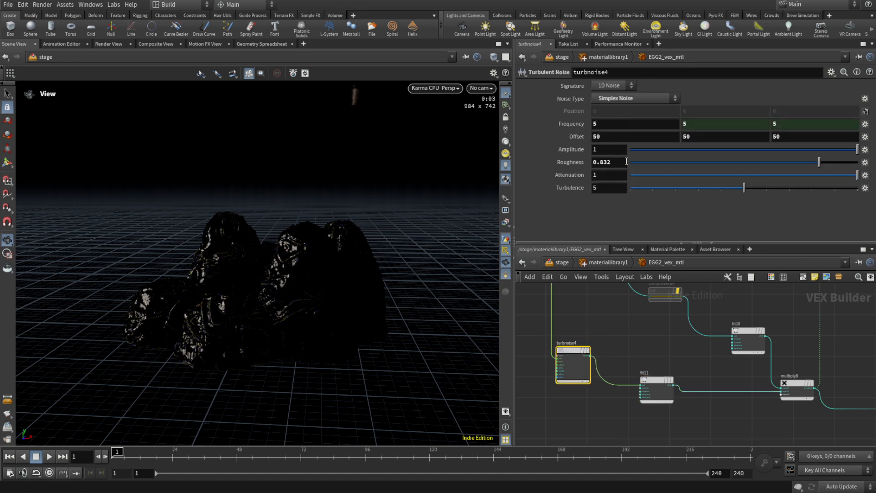
{"action": "left_click_drag", "start_coordinate": [610, 124], "coordinate": [534, 124]}
{"action": "type", "text": "15"}
{"action": "key", "text": "Return"}
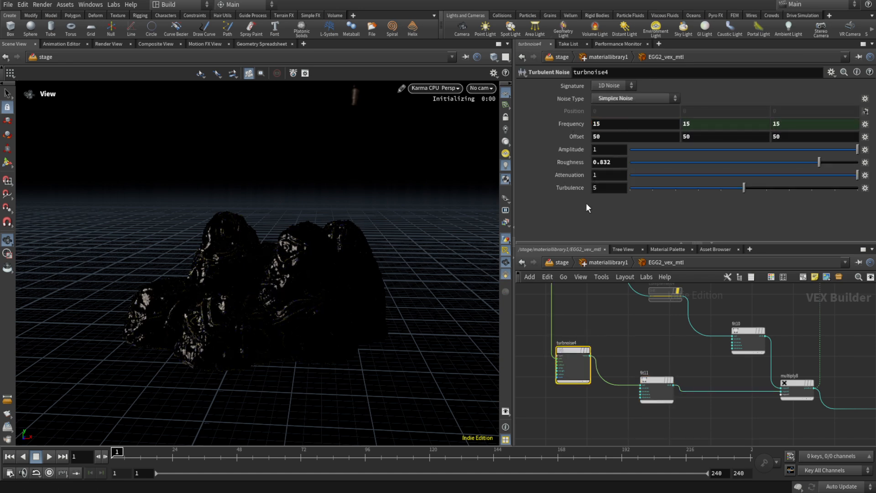
{"action": "left_click", "coordinate": [619, 99]}
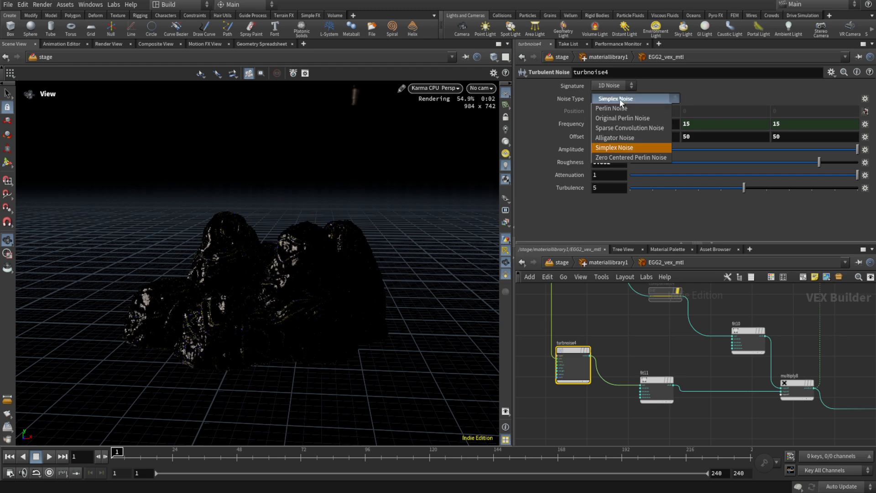
{"action": "left_click", "coordinate": [615, 139]}
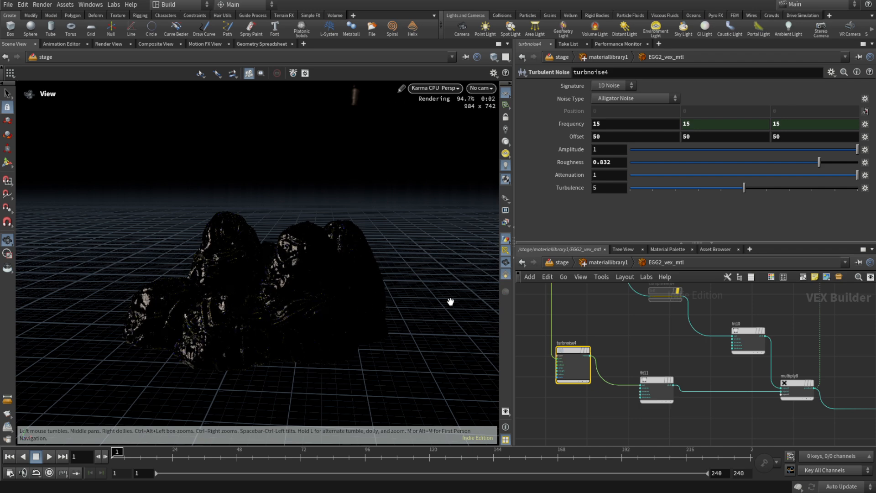
Step: Set fit11's Source Max to 0.948 and its Source Min to 0.194
{"action": "left_click", "coordinate": [656, 385]}
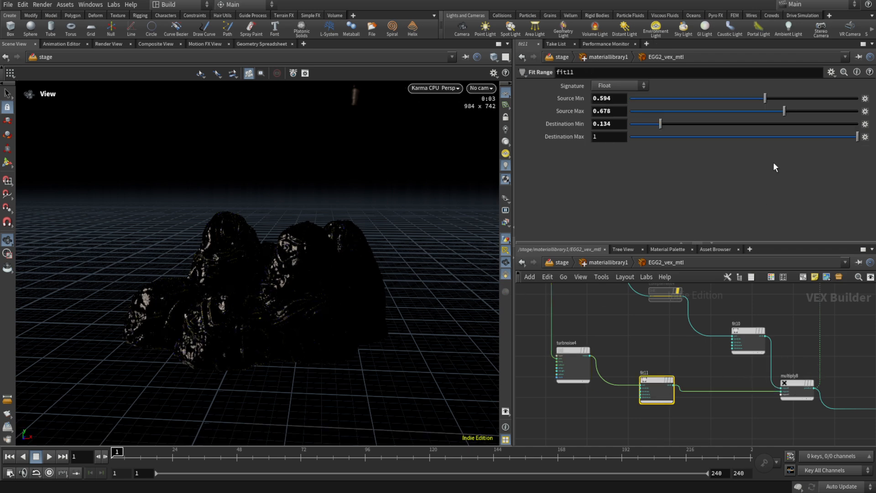
{"action": "left_click_drag", "start_coordinate": [844, 111], "coordinate": [845, 111]}
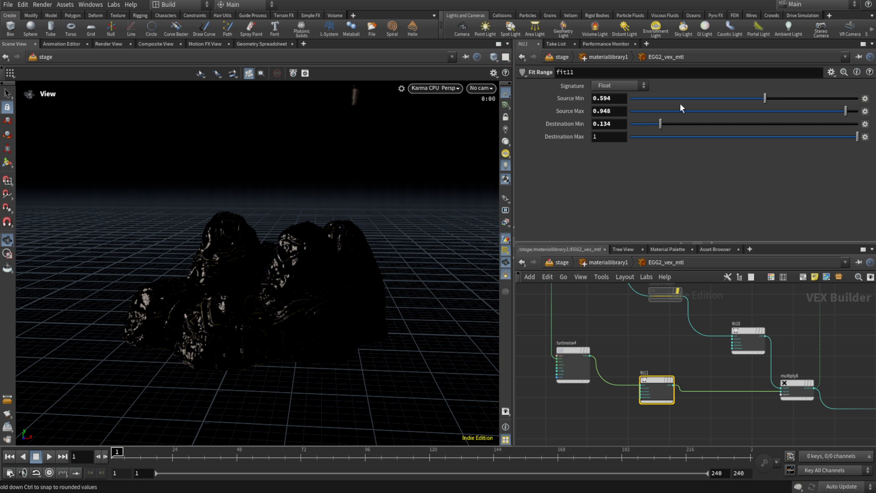
{"action": "left_click", "coordinate": [674, 98]}
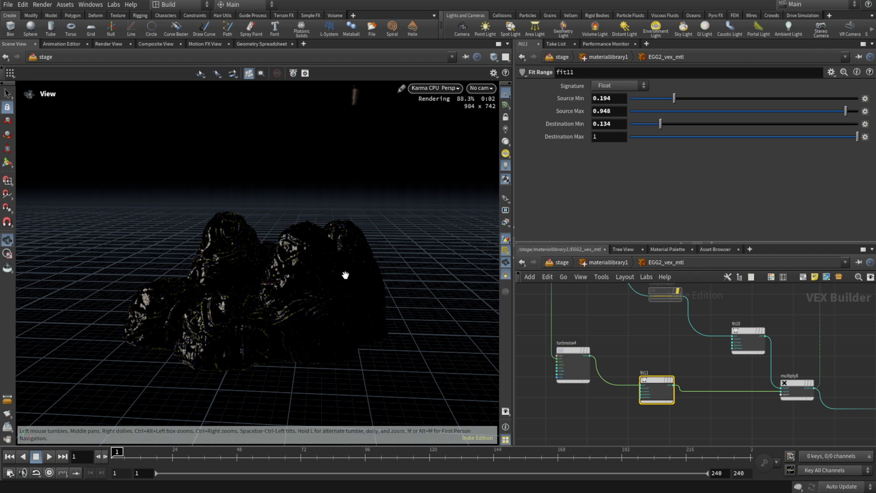
Step: Reconnect clamp1's output to the diff_color input of classicshader1
{"action": "scroll", "coordinate": [776, 365], "scroll_direction": "down", "scroll_amount": 6}
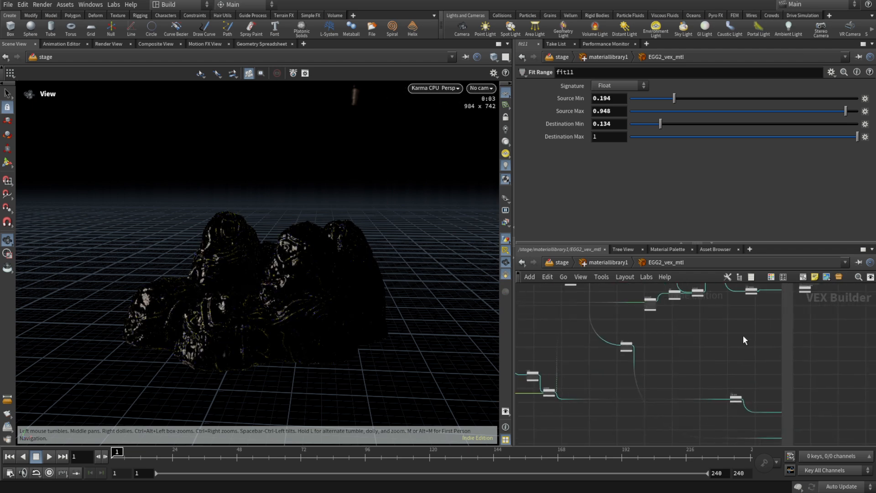
{"action": "scroll", "coordinate": [697, 347], "scroll_direction": "up", "scroll_amount": 3}
{"action": "left_click", "coordinate": [547, 285]}
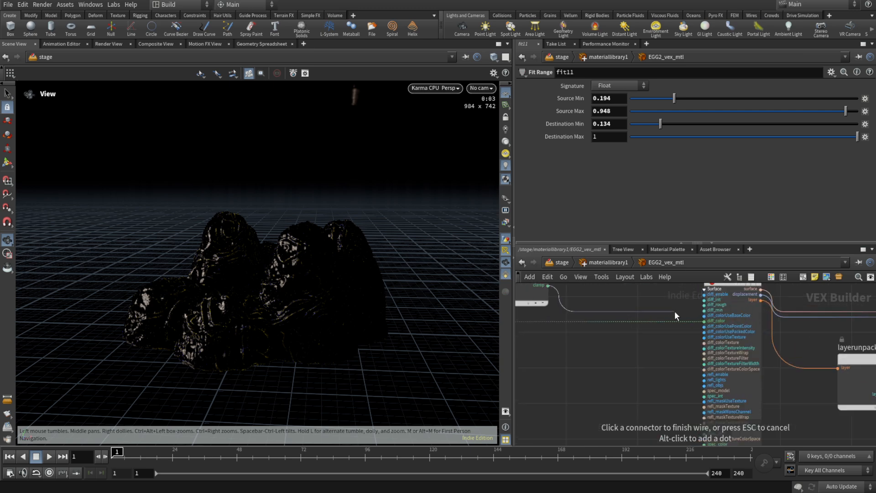
{"action": "left_click", "coordinate": [704, 321]}
Step: Turn emission back on in classicshader1 and set the emission color to 0.27625, 0.442, 0.1105
{"action": "left_click", "coordinate": [730, 286]}
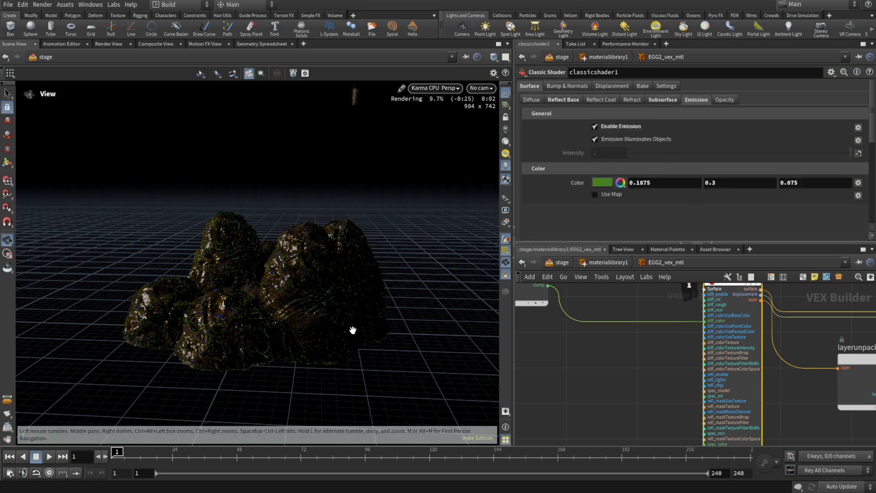
{"action": "left_click", "coordinate": [606, 181]}
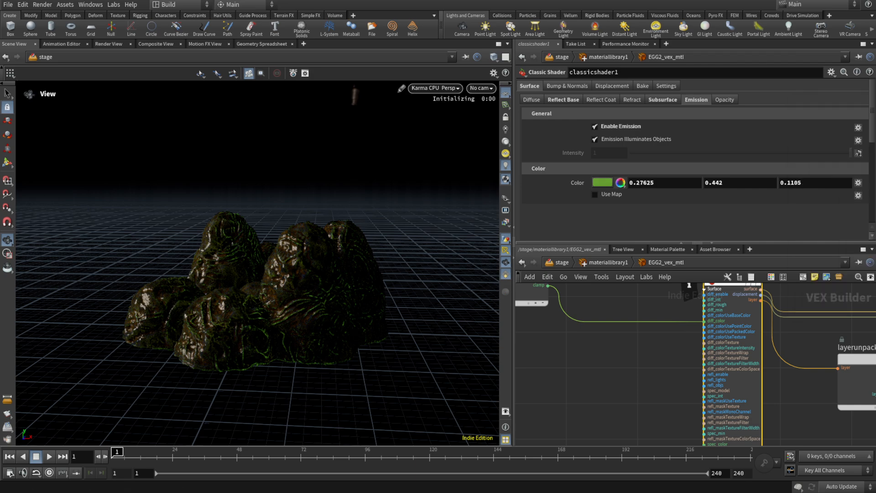
Step: Set the Concave Scale of the curvature3 node to 0.054
{"action": "scroll", "coordinate": [598, 415], "scroll_direction": "down", "scroll_amount": 6}
{"action": "middle_click_drag", "start_coordinate": [571, 411], "coordinate": [831, 333]}
{"action": "scroll", "coordinate": [619, 343], "scroll_direction": "down", "scroll_amount": 4}
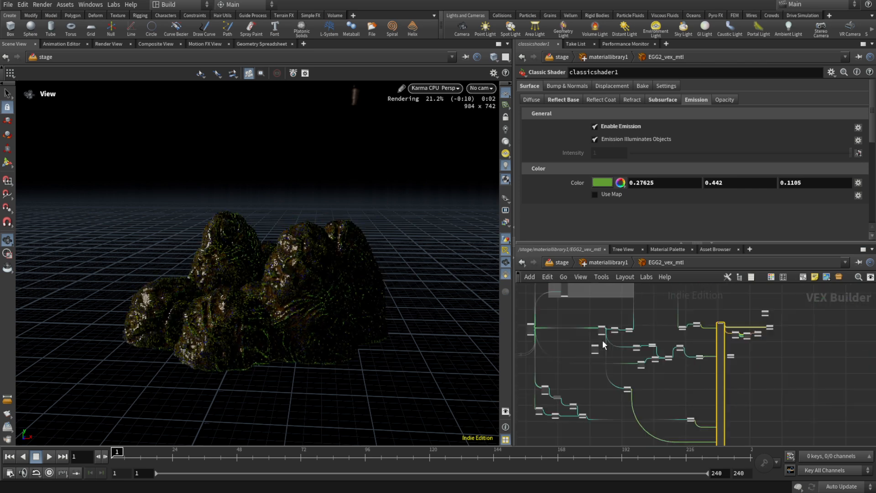
{"action": "scroll", "coordinate": [546, 415], "scroll_direction": "up", "scroll_amount": 7}
{"action": "middle_click_drag", "start_coordinate": [546, 416], "coordinate": [549, 357]}
{"action": "scroll", "coordinate": [548, 348], "scroll_direction": "up", "scroll_amount": 2}
{"action": "left_click", "coordinate": [543, 333]}
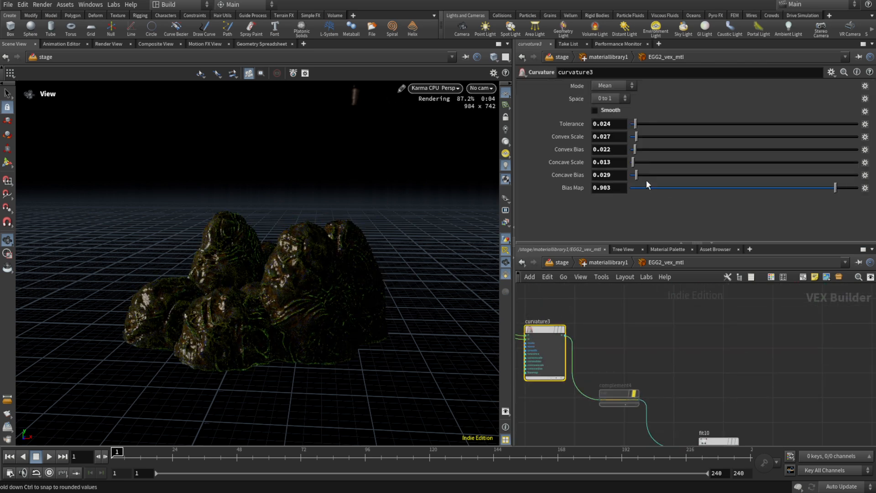
{"action": "left_click", "coordinate": [644, 161]}
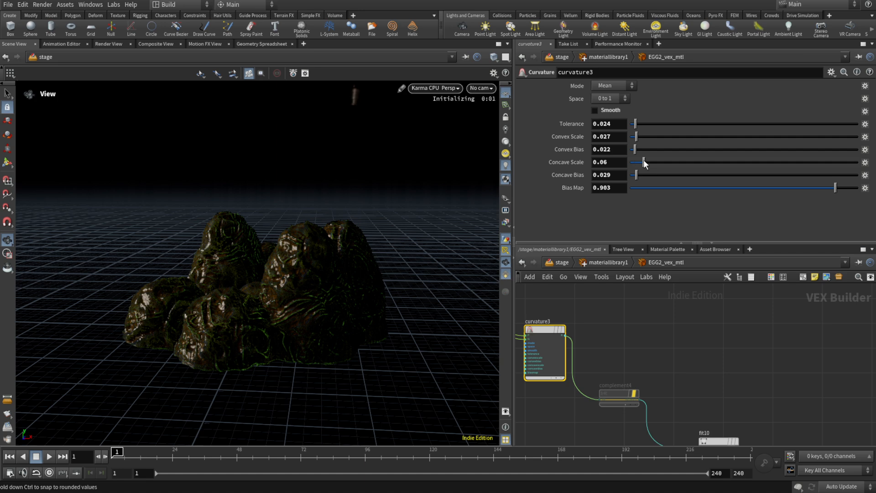
{"action": "left_click_drag", "start_coordinate": [643, 161], "coordinate": [676, 160]}
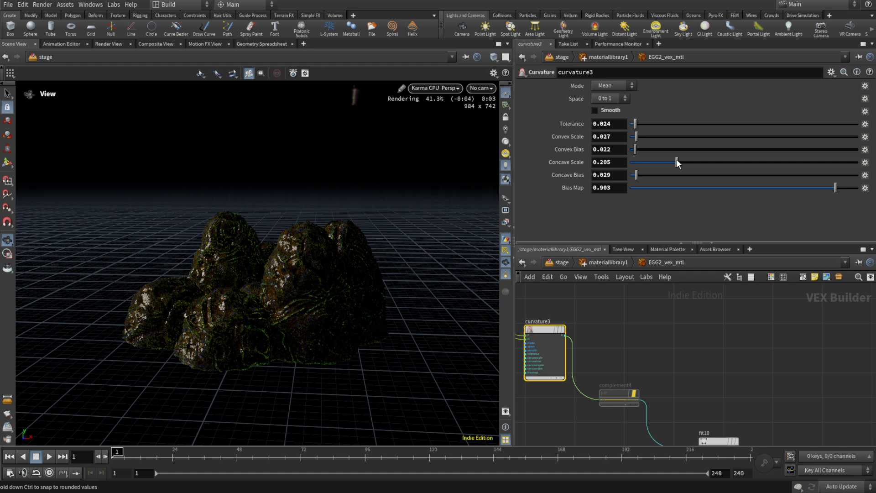
{"action": "left_click_drag", "start_coordinate": [676, 159], "coordinate": [642, 162]}
Step: Set the Convex Bias of the curvature3 node to 0.03
{"action": "left_click", "coordinate": [702, 149]}
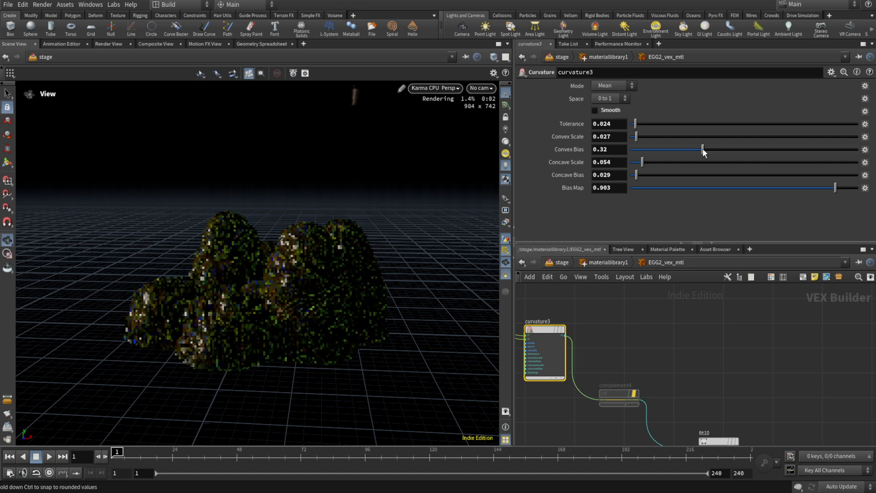
{"action": "left_click", "coordinate": [637, 149]}
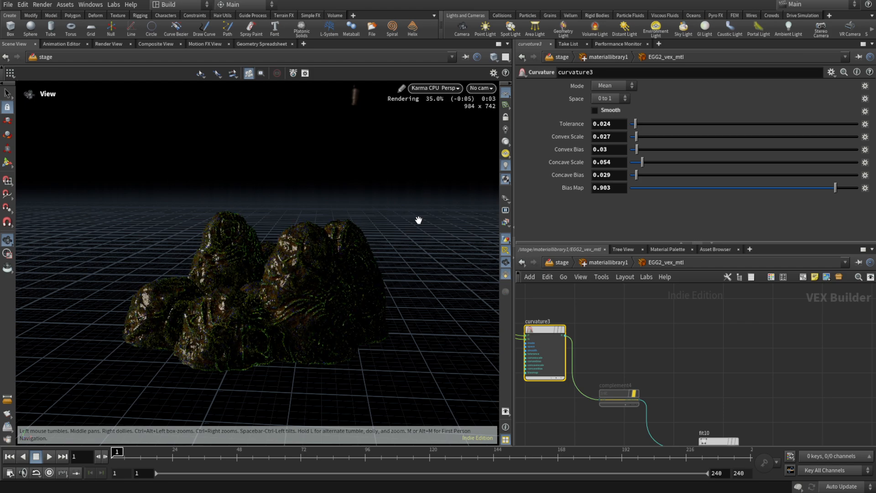
{"action": "left_click_drag", "start_coordinate": [299, 251], "coordinate": [348, 254]}
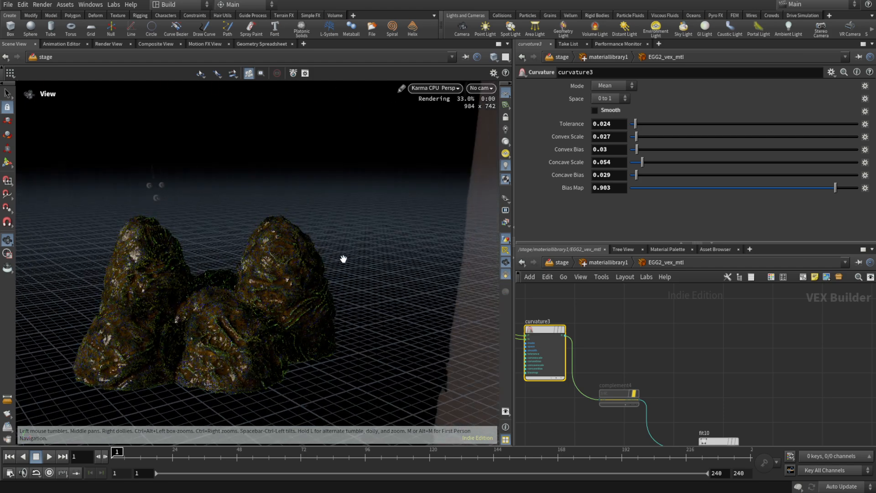
{"action": "left_click_drag", "start_coordinate": [293, 279], "coordinate": [313, 254]}
{"action": "scroll", "coordinate": [337, 248], "scroll_direction": "up", "scroll_amount": 3}
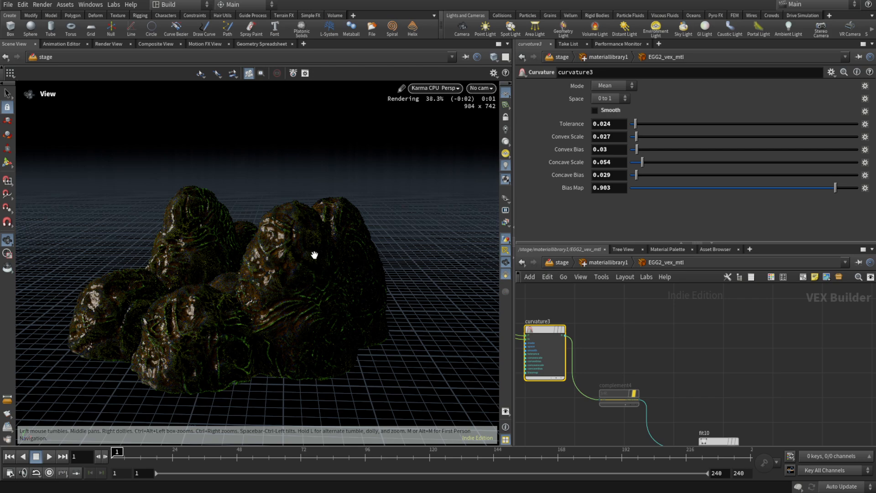
Step: Capture the rendered EGGS cluster from a slightly orbited angle with Snip & Sketch and set the capture window aside
{"action": "left_click_drag", "start_coordinate": [314, 254], "coordinate": [303, 254]}
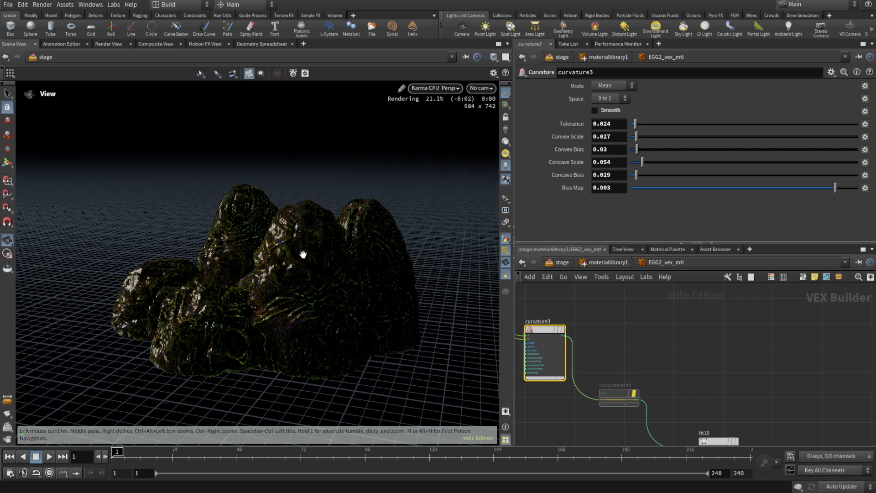
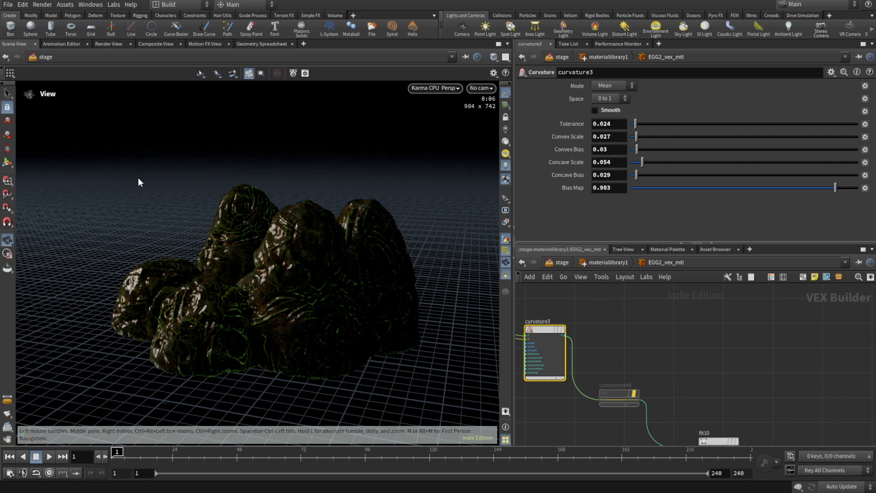
{"action": "key", "text": "super+shift+s"}
{"action": "left_click_drag", "start_coordinate": [60, 119], "coordinate": [459, 406]}
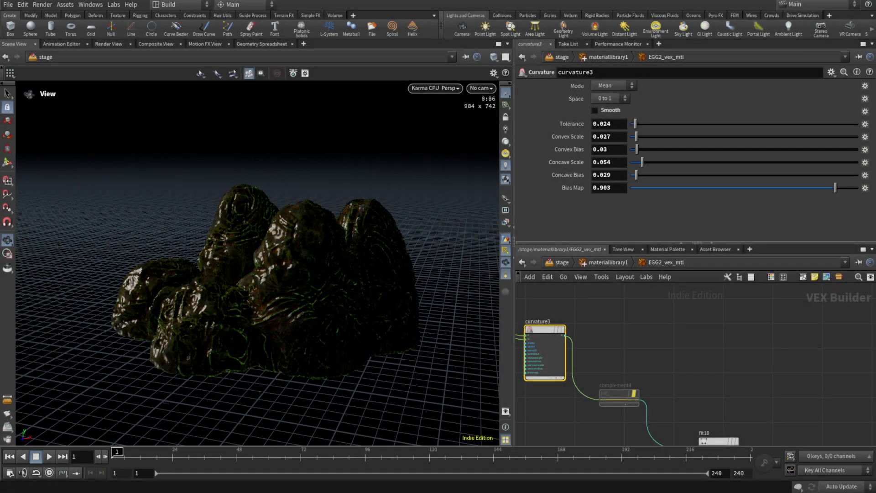
{"action": "key", "text": "super+Down"}
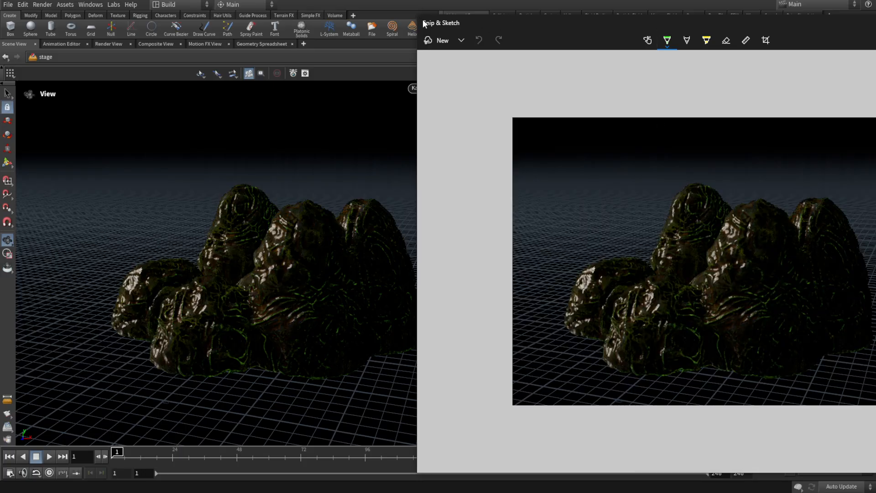
{"action": "mouse_move", "coordinate": [416, 16]}
{"action": "left_mouse_down"}
{"action": "mouse_move", "coordinate": [689, 119]}
{"action": "mouse_move", "coordinate": [760, 186]}
{"action": "mouse_move", "coordinate": [683, 124]}
{"action": "mouse_move", "coordinate": [726, 124]}
{"action": "left_mouse_up"}
Step: Return to the stage network and connect the EGGS2 SOP Import to the materiallibrary1 input in place of EGGS
{"action": "left_click", "coordinate": [564, 263]}
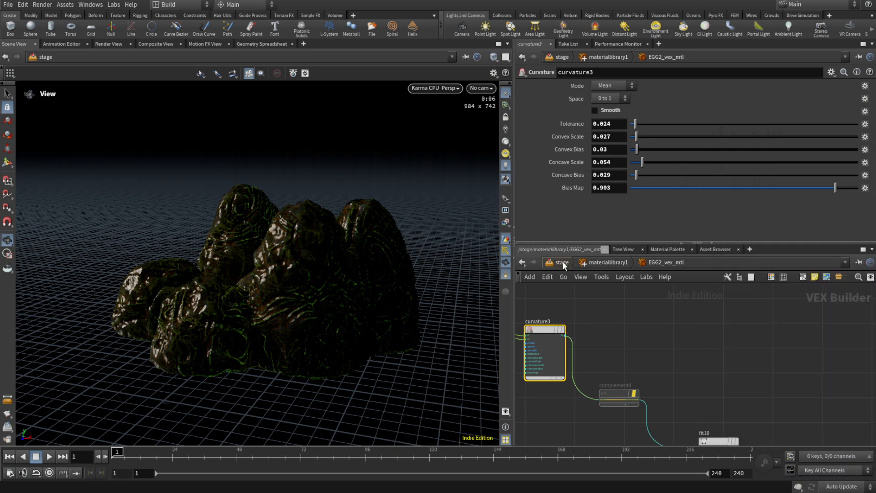
{"action": "scroll", "coordinate": [704, 324], "scroll_direction": "down", "scroll_amount": 4}
{"action": "middle_click_drag", "start_coordinate": [738, 309], "coordinate": [740, 360]}
{"action": "scroll", "coordinate": [653, 351], "scroll_direction": "up", "scroll_amount": 5}
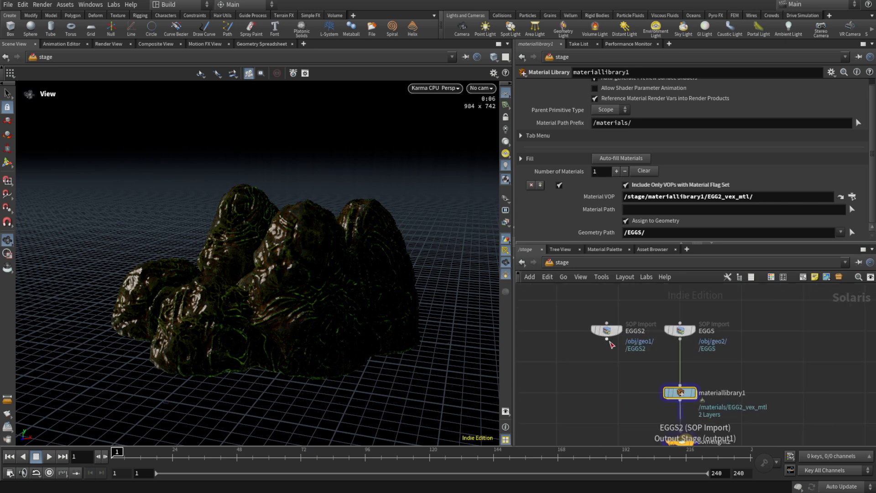
{"action": "left_click_drag", "start_coordinate": [607, 340], "coordinate": [680, 391]}
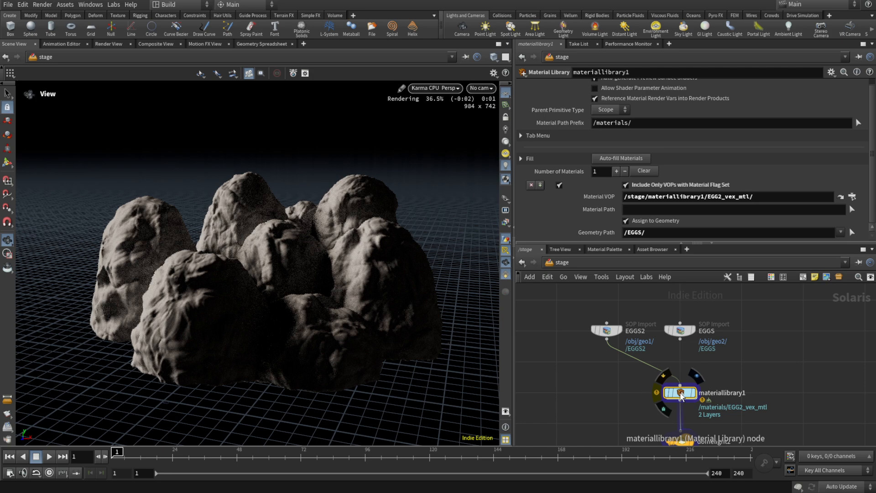
Step: Set the Geometry Path of materiallibrary1 to /EGGS2/
{"action": "left_click", "coordinate": [642, 232]}
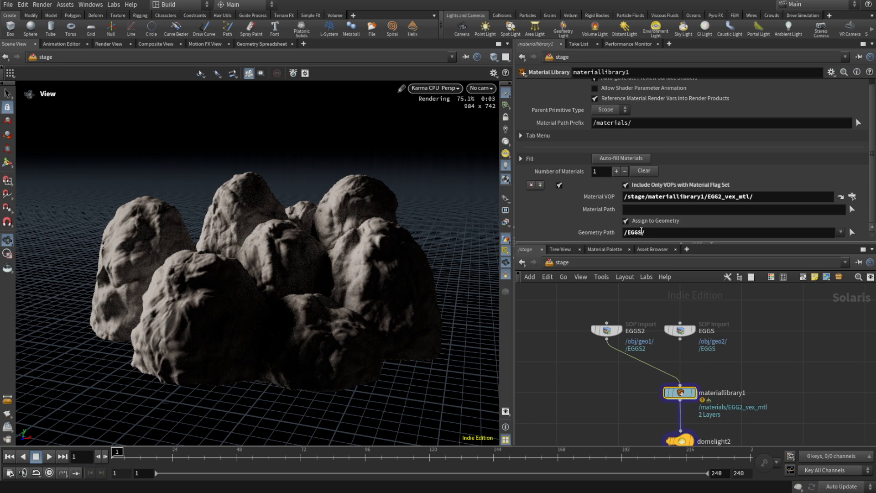
{"action": "type", "text": "2"}
{"action": "key", "text": "Return"}
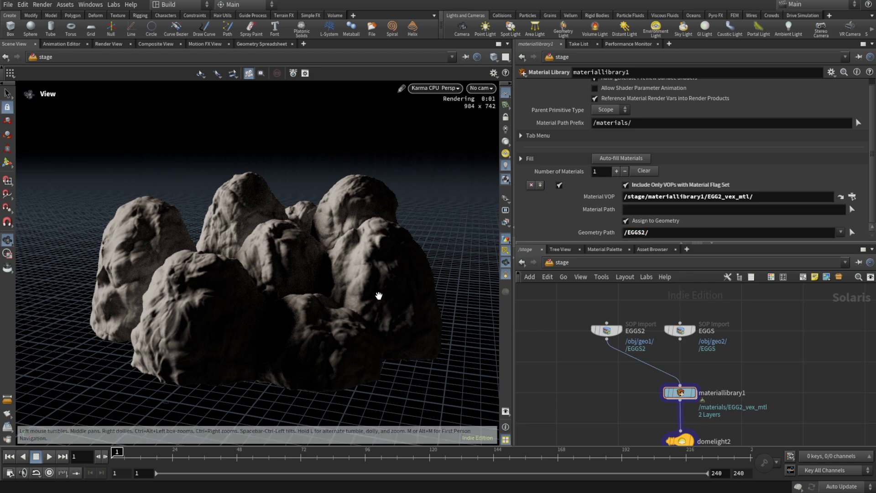
Step: Examine the EGG2_vex_mtl material on the EGGS2 geometry from several angles and compare it with the captured EGGS render
{"action": "mouse_move", "coordinate": [394, 252]}
{"action": "left_mouse_down"}
{"action": "mouse_move", "coordinate": [372, 253]}
{"action": "mouse_move", "coordinate": [419, 269]}
{"action": "mouse_move", "coordinate": [381, 253]}
{"action": "left_mouse_up"}
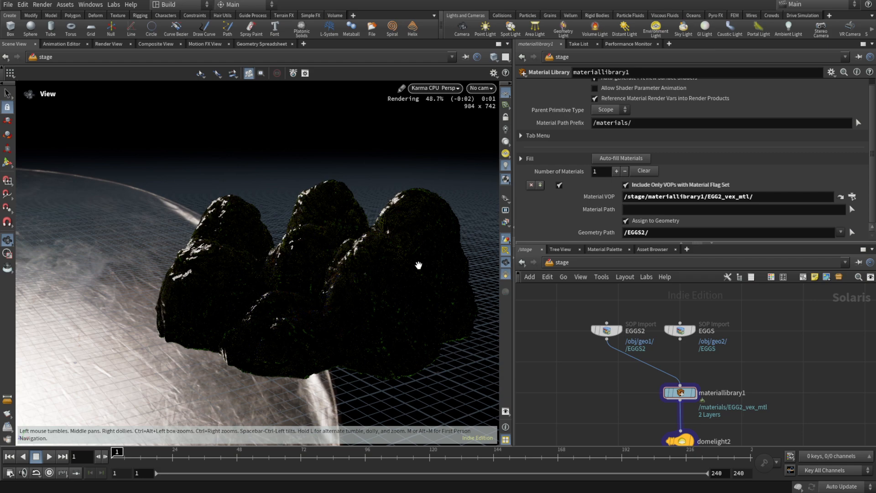
{"action": "mouse_move", "coordinate": [397, 264]}
{"action": "left_mouse_down"}
{"action": "mouse_move", "coordinate": [385, 256]}
{"action": "mouse_move", "coordinate": [399, 261]}
{"action": "left_mouse_up"}
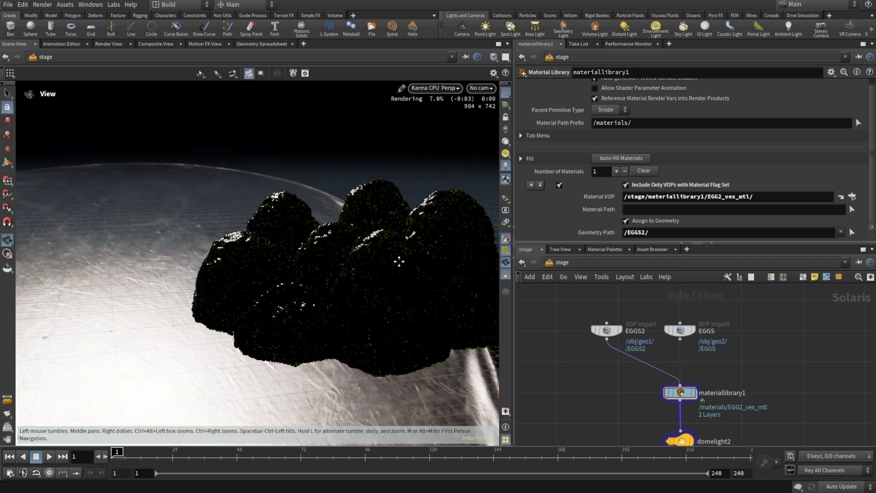
{"action": "middle_click_drag", "start_coordinate": [398, 261], "coordinate": [336, 274]}
{"action": "left_click_drag", "start_coordinate": [247, 259], "coordinate": [380, 268]}
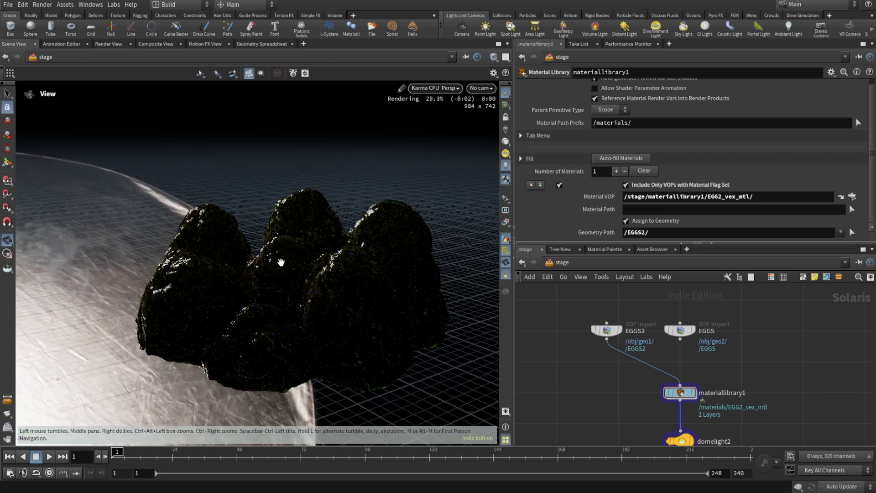
{"action": "left_click_drag", "start_coordinate": [281, 262], "coordinate": [282, 236]}
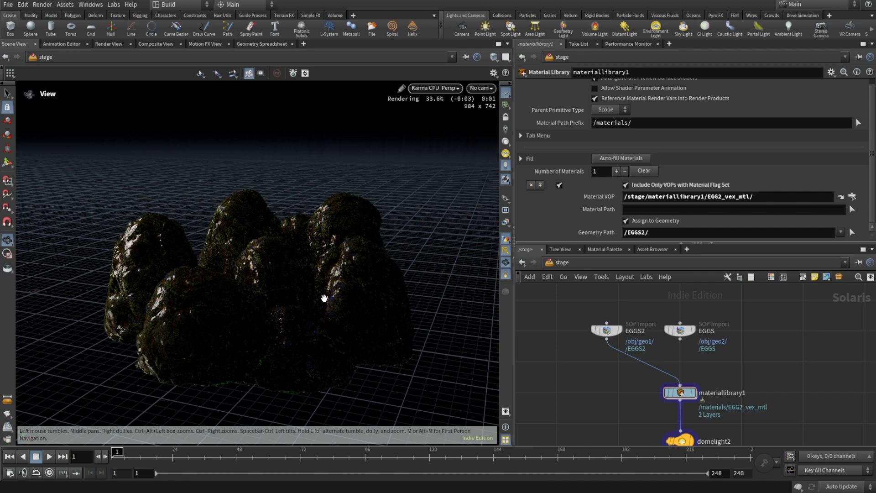
{"action": "left_click", "coordinate": [875, 129]}
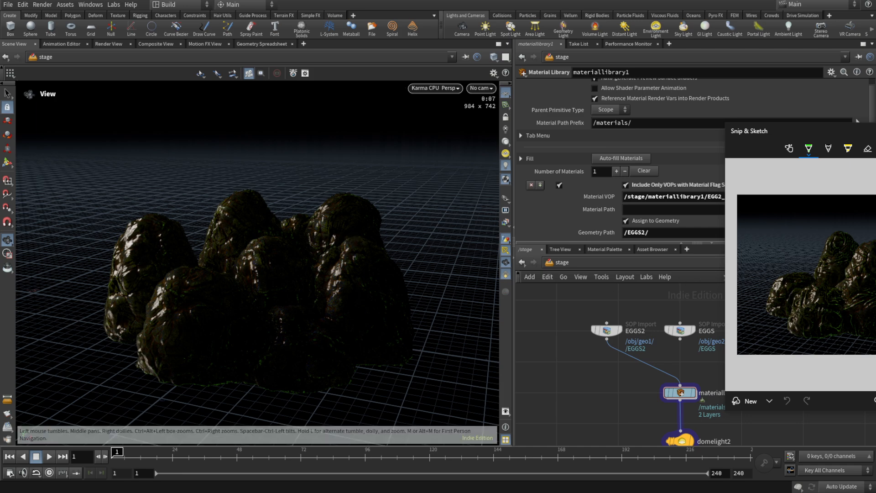
{"action": "mouse_move", "coordinate": [333, 272]}
{"action": "left_mouse_down"}
{"action": "mouse_move", "coordinate": [345, 265]}
{"action": "mouse_move", "coordinate": [372, 277]}
{"action": "mouse_move", "coordinate": [363, 274]}
{"action": "mouse_move", "coordinate": [383, 266]}
{"action": "mouse_move", "coordinate": [348, 276]}
{"action": "mouse_move", "coordinate": [374, 274]}
{"action": "mouse_move", "coordinate": [287, 259]}
{"action": "left_mouse_up"}
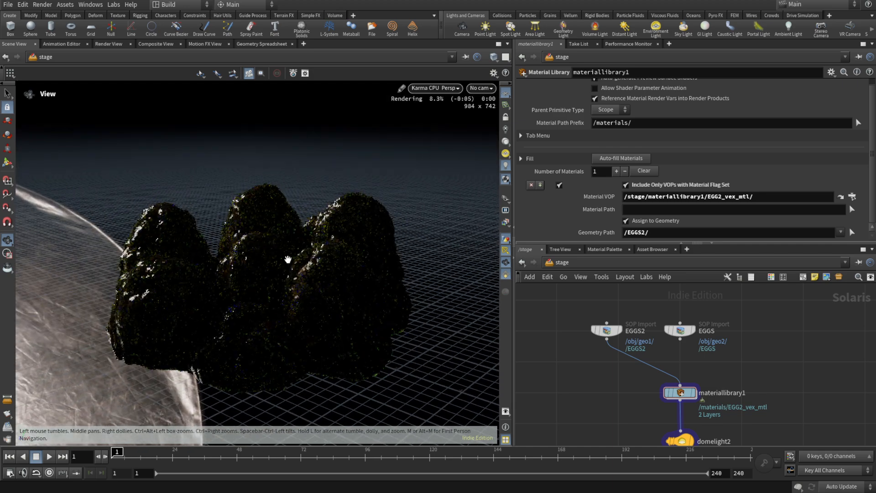
{"action": "mouse_move", "coordinate": [681, 394]}
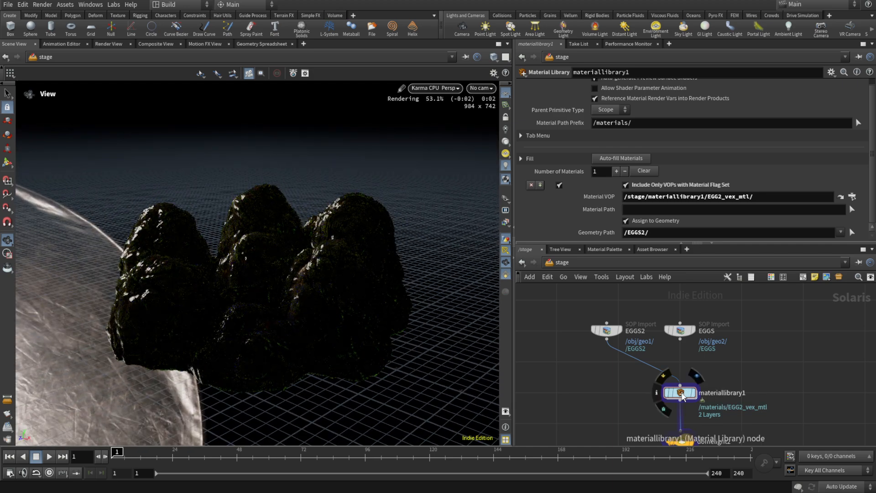
{"action": "left_click", "coordinate": [722, 196]}
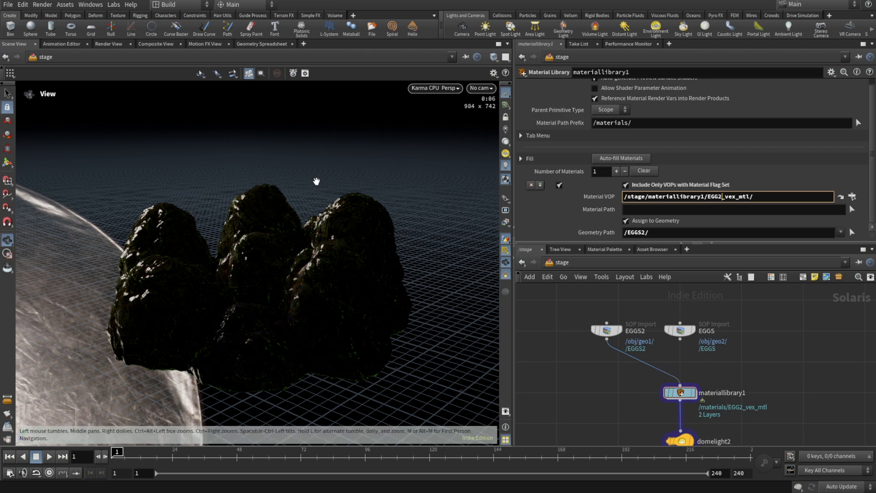
Step: Capture the EGGS2 render with the EGG2_vex_mtl material in Snip & Sketch and move the capture window aside
{"action": "key", "text": "super+shift+s"}
{"action": "left_click_drag", "start_coordinate": [49, 116], "coordinate": [462, 399]}
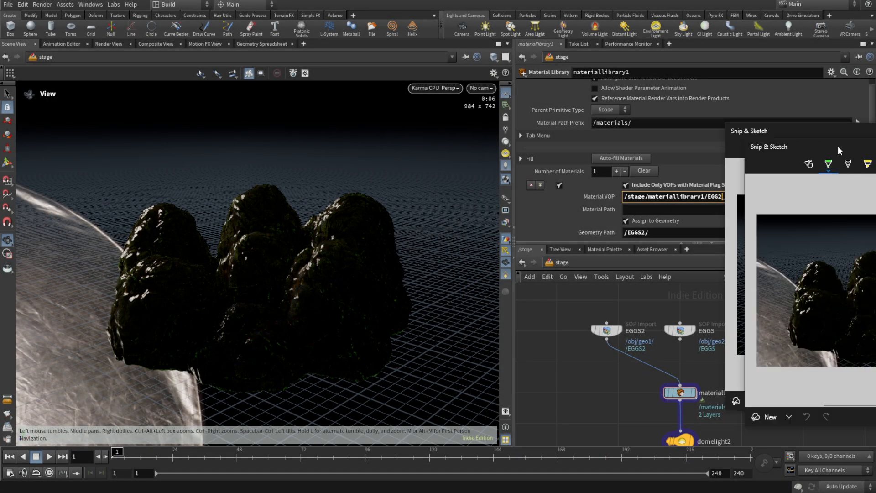
{"action": "left_click_drag", "start_coordinate": [498, 138], "coordinate": [570, 128]}
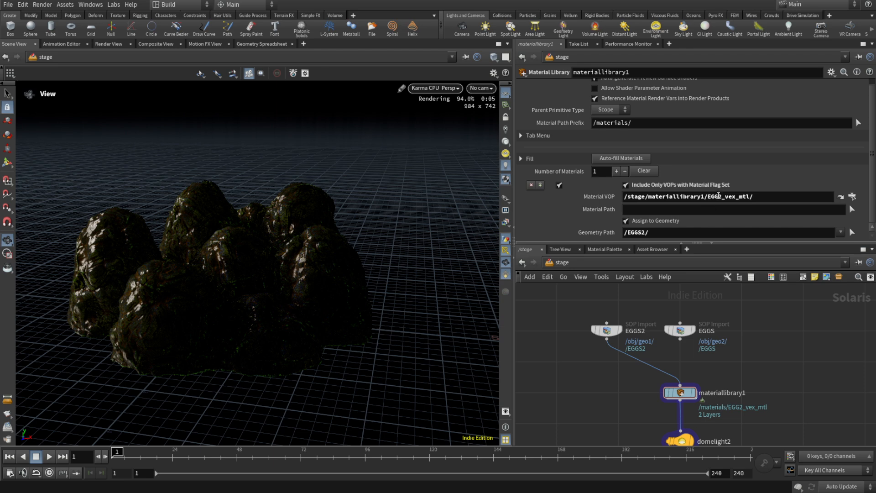
Step: Set the Material VOP of materiallibrary1 to /stage/materiallibrary1/EGG_vex_mtl/
{"action": "left_click", "coordinate": [719, 196]}
{"action": "key", "text": "Delete"}
{"action": "key", "text": "Return"}
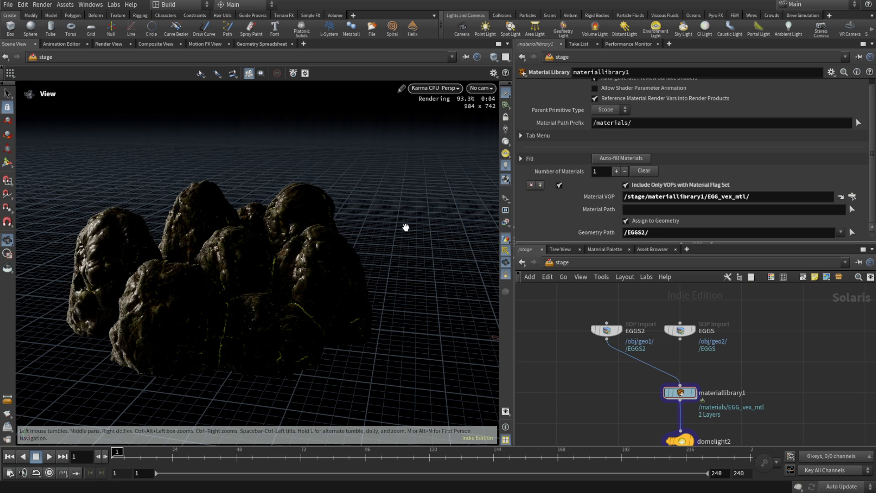
Step: Capture the EGGS2 render with EGG_vex_mtl, place it beside the EGG2_vex_mtl capture for comparison, and inspect the render from another angle
{"action": "key", "text": "super+shift+s"}
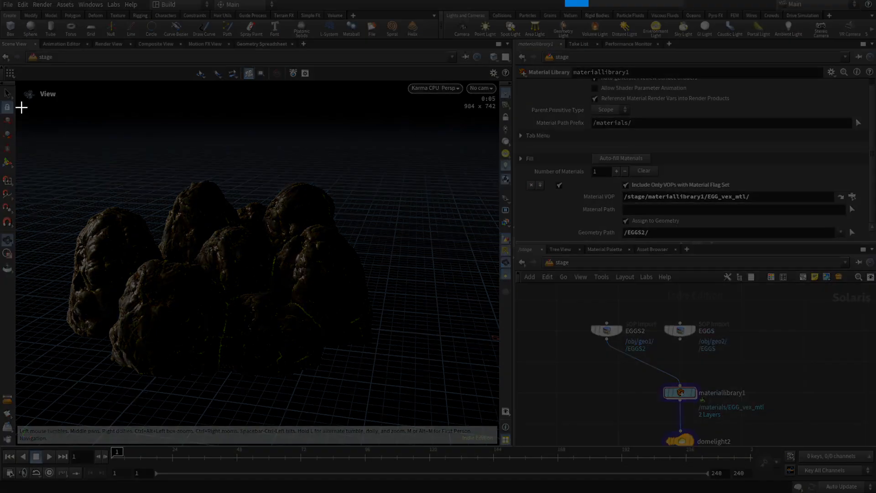
{"action": "mouse_move", "coordinate": [22, 105]}
{"action": "left_mouse_down"}
{"action": "mouse_move", "coordinate": [395, 307]}
{"action": "mouse_move", "coordinate": [474, 412]}
{"action": "left_mouse_up"}
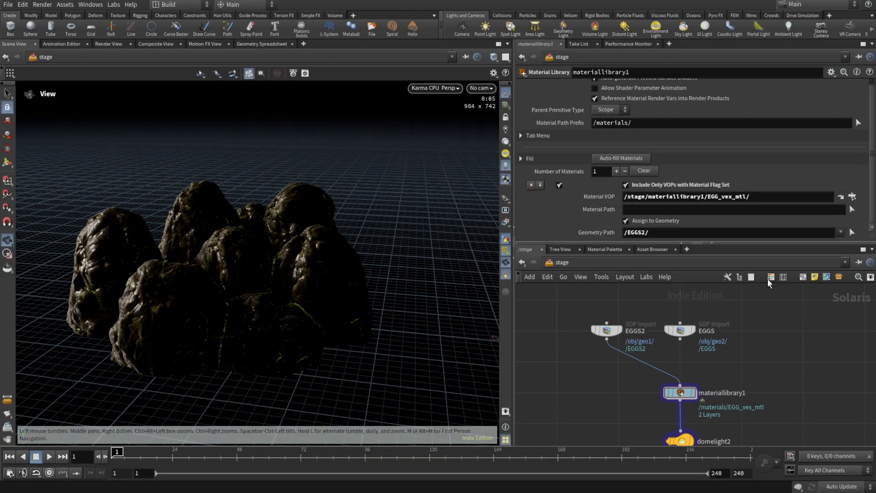
{"action": "mouse_move", "coordinate": [620, 141]}
{"action": "left_mouse_down"}
{"action": "mouse_move", "coordinate": [803, 131]}
{"action": "mouse_move", "coordinate": [337, 128]}
{"action": "left_mouse_up"}
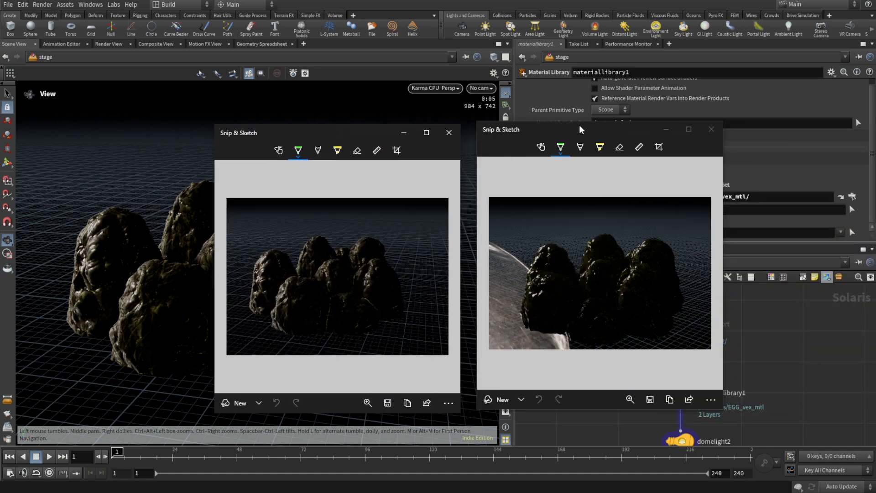
{"action": "left_click_drag", "start_coordinate": [579, 124], "coordinate": [572, 132]}
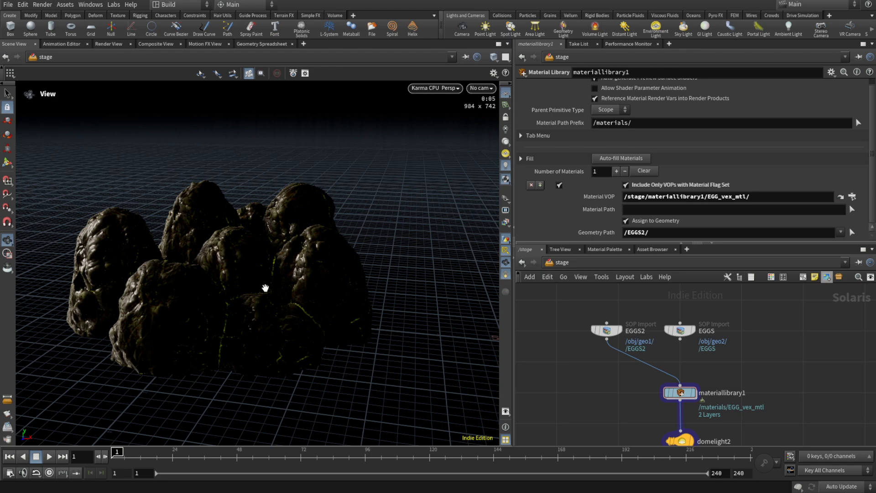
{"action": "middle_click_drag", "start_coordinate": [259, 278], "coordinate": [298, 267]}
{"action": "mouse_move", "coordinate": [299, 267]}
{"action": "left_mouse_down"}
{"action": "mouse_move", "coordinate": [338, 267]}
{"action": "mouse_move", "coordinate": [323, 259]}
{"action": "mouse_move", "coordinate": [294, 264]}
{"action": "left_mouse_up"}
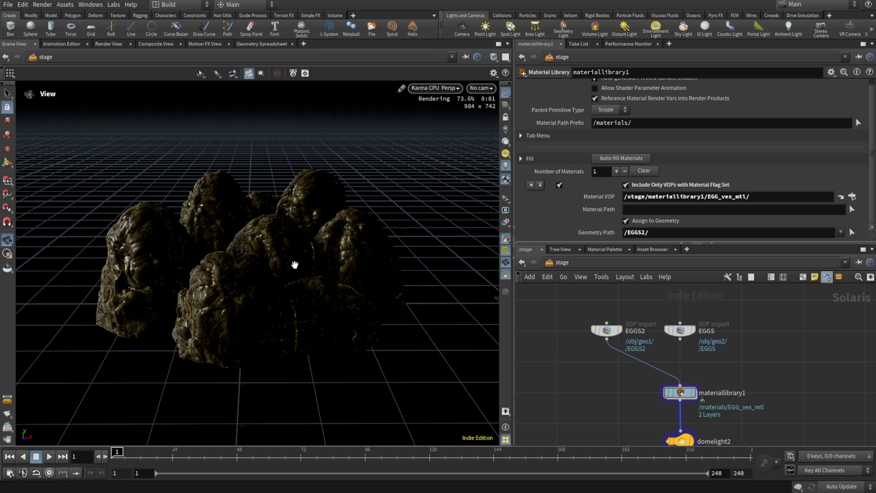